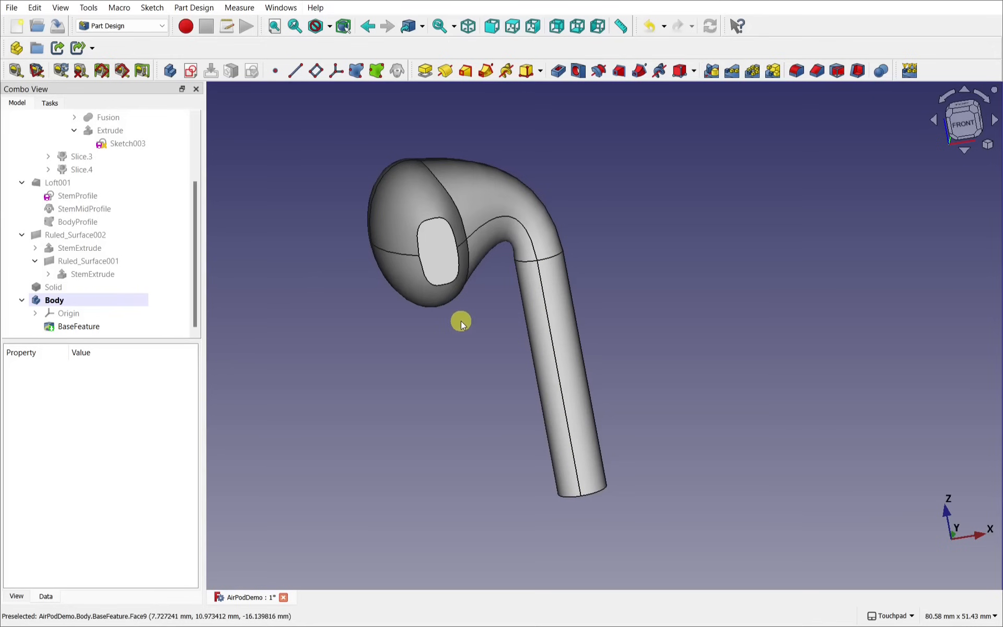
Step: Open the MangoJelly Solutions channel's About page and scroll down to read its description
middle_click_drag(501, 287, 408, 262, "alt")
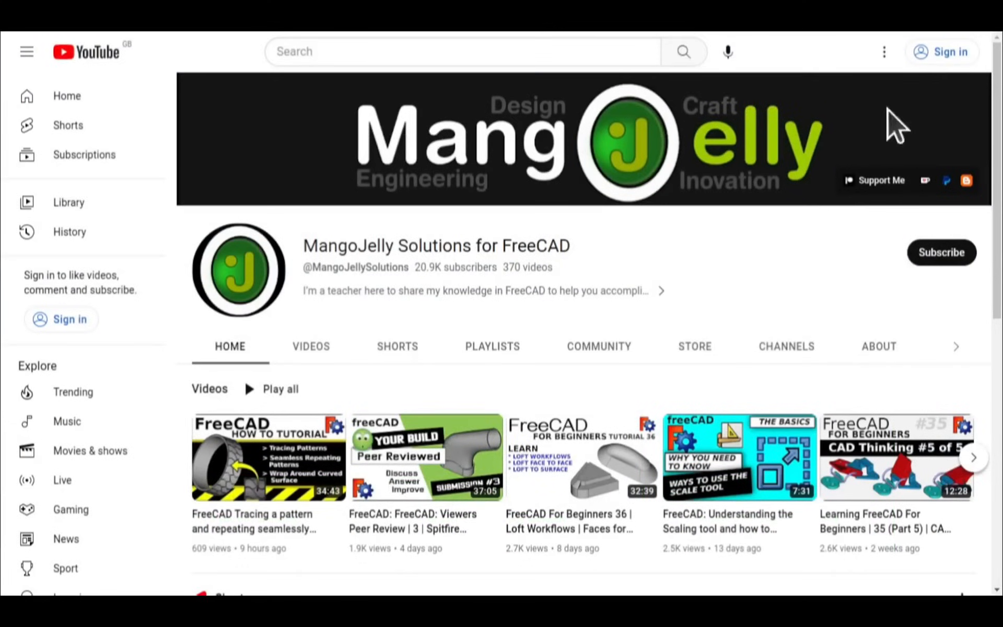
left_click(875, 346)
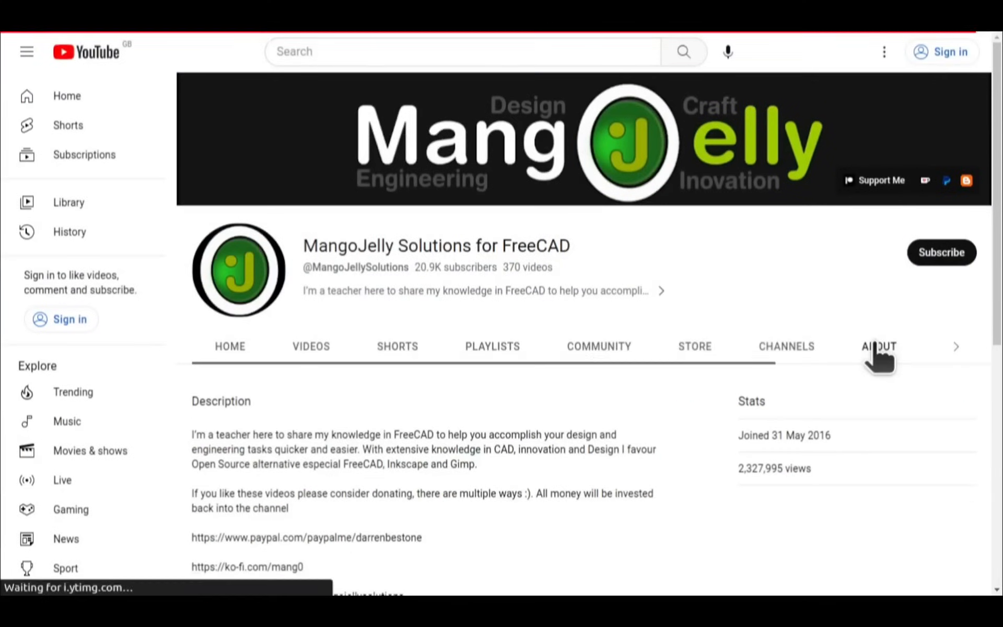
scroll(215, 454, "down", 3)
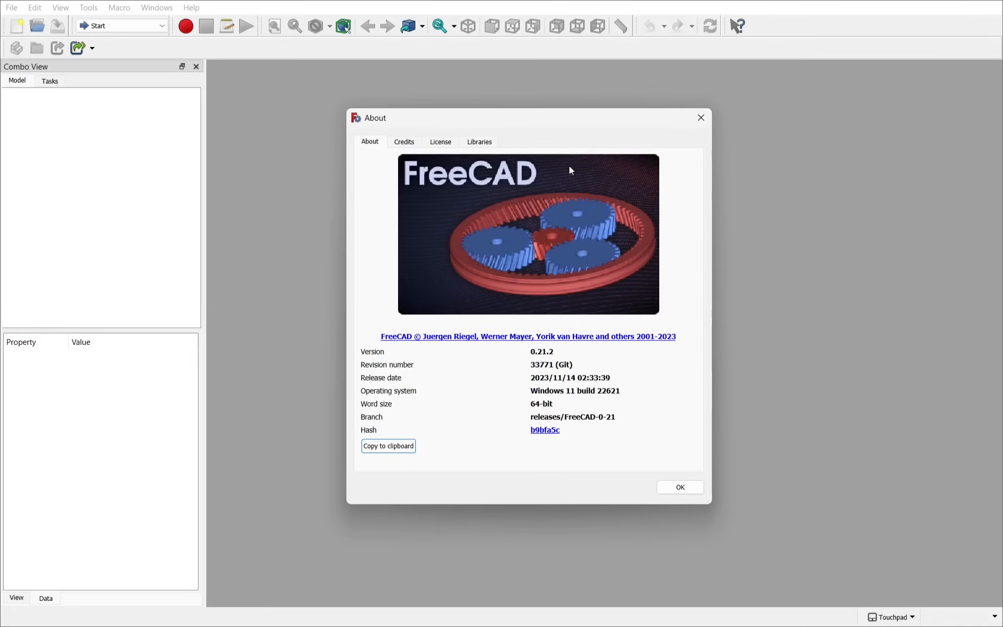
Step: Close the About dialog and start a new document in Sketcher, front view, creating a sketch
left_click(700, 119)
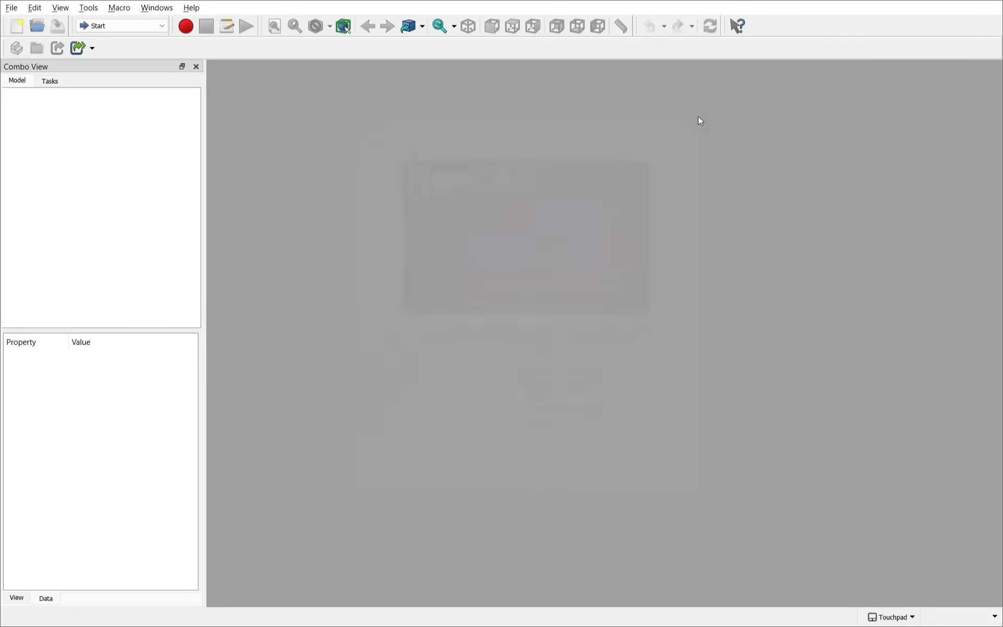
left_click(17, 25)
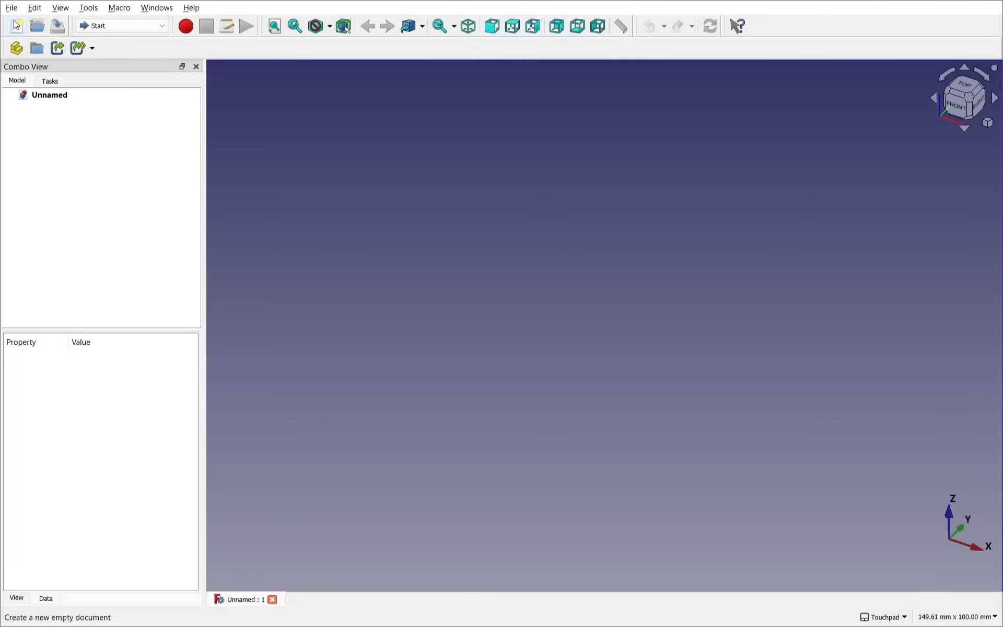
left_click(132, 24)
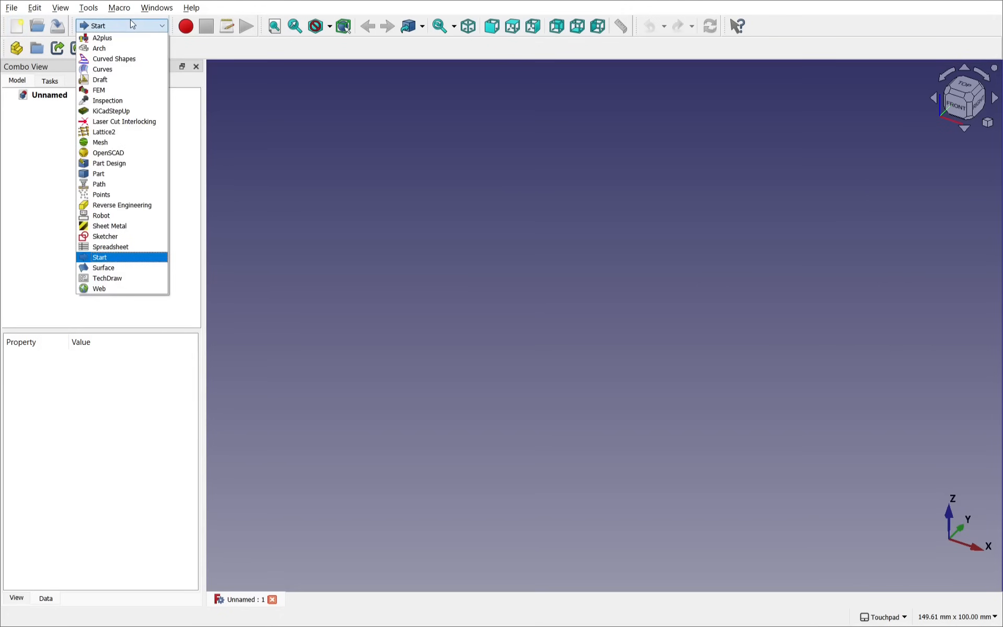
left_click(131, 238)
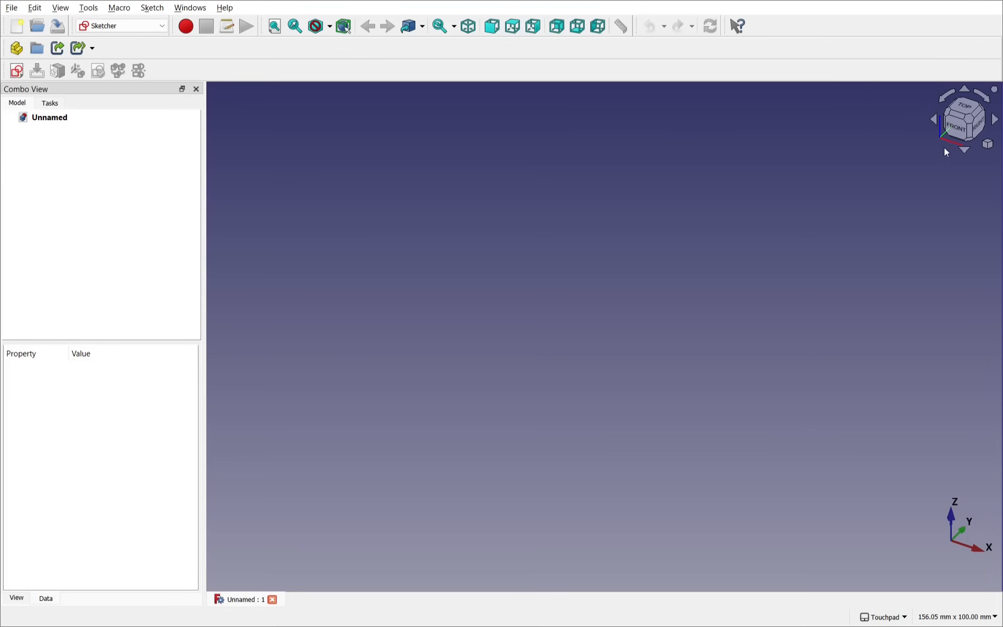
left_click(958, 133)
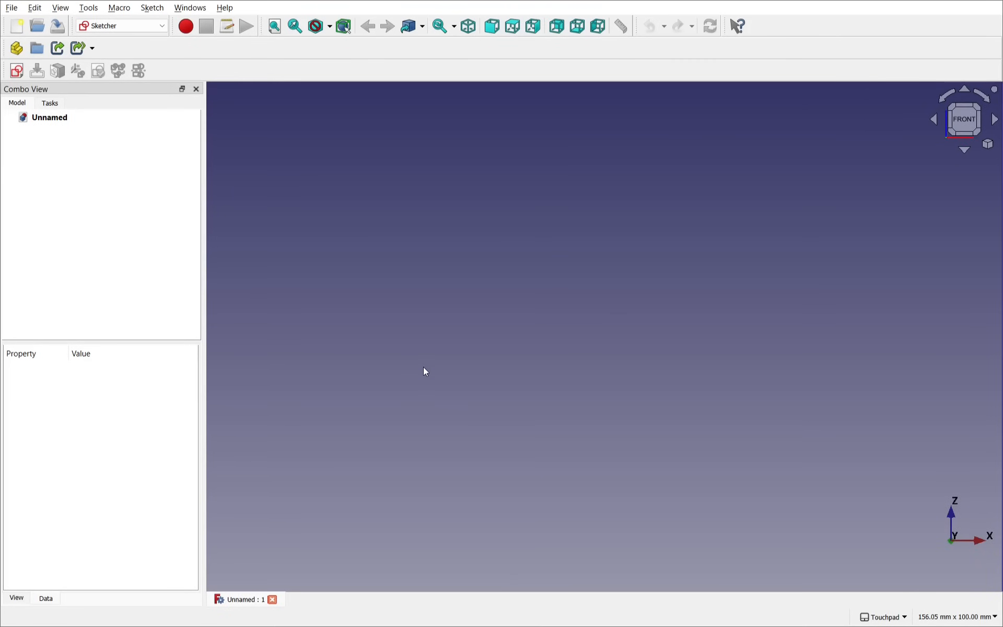
left_click(17, 72)
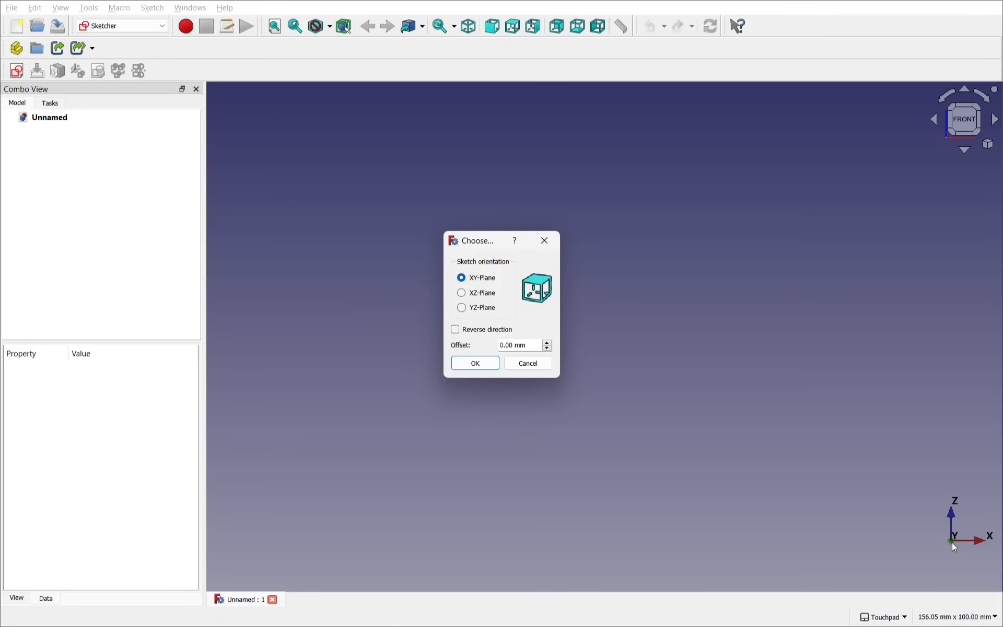
Step: Put the new sketch on the XZ-Plane, then zoom in and centre the sketch origin
left_click(486, 296)
left_click(476, 365)
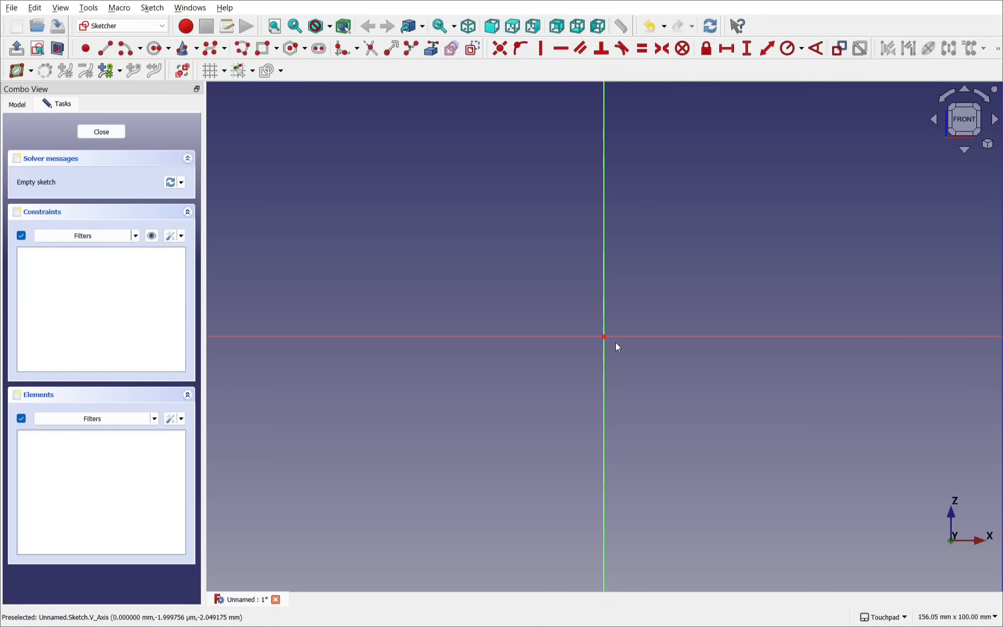
scroll(615, 343, "up", 1)
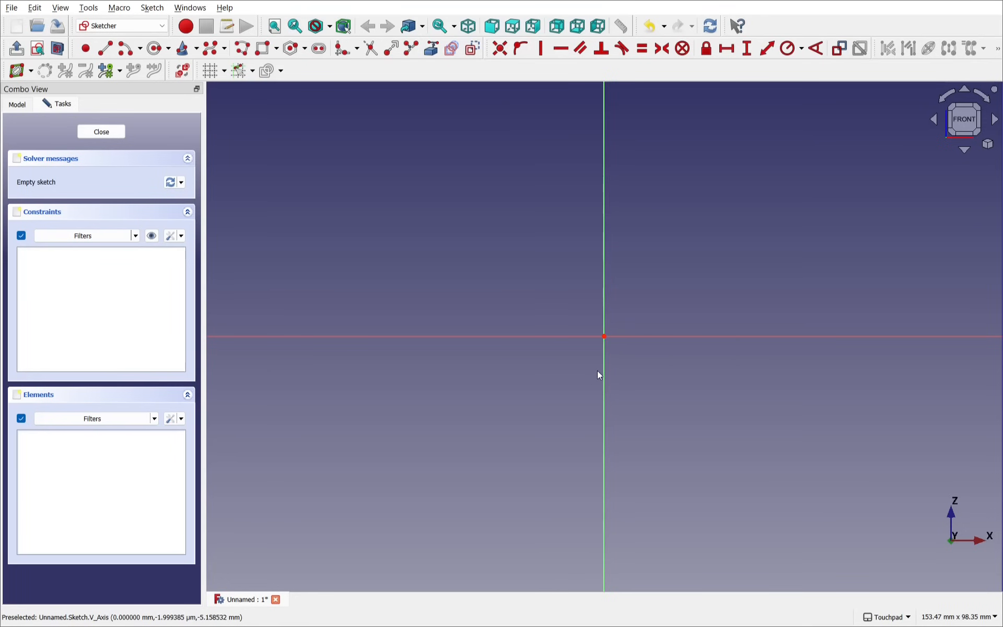
scroll(805, 444, "up", 3)
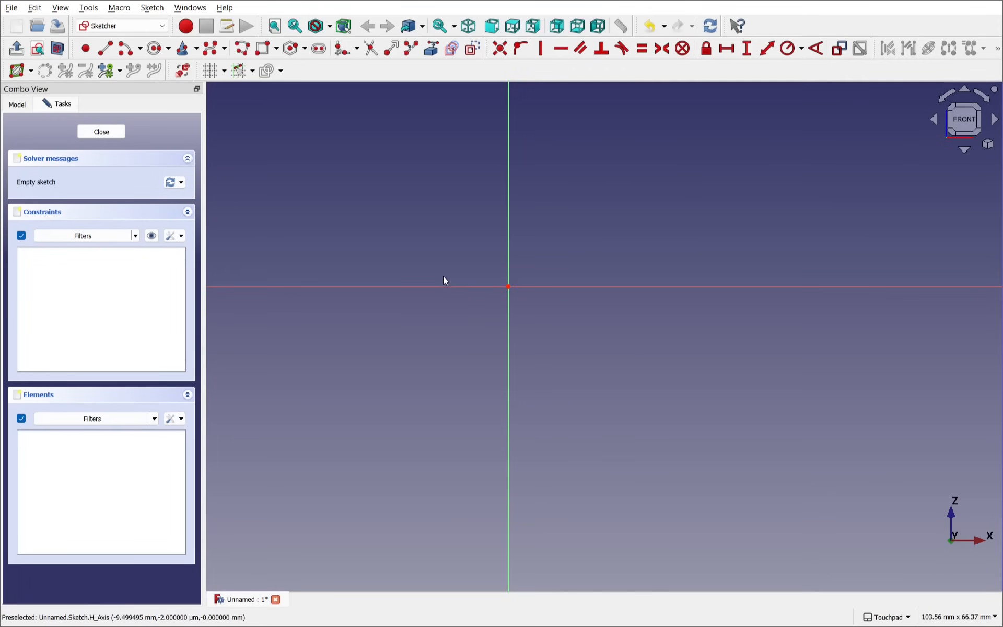
scroll(443, 277, "up", 5)
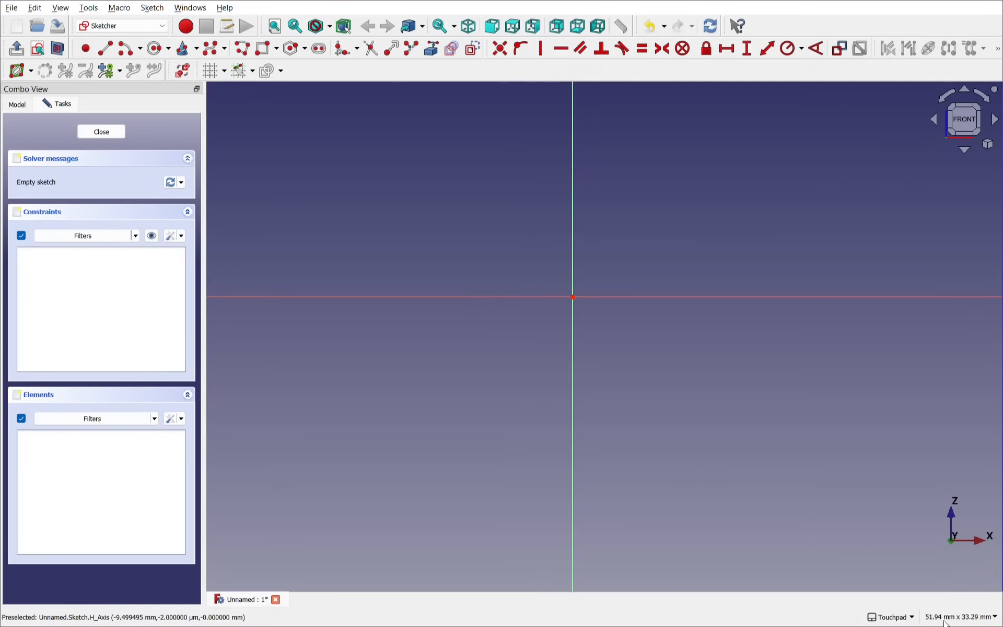
scroll(638, 343, "up", 2)
scroll(640, 346, "up", 3)
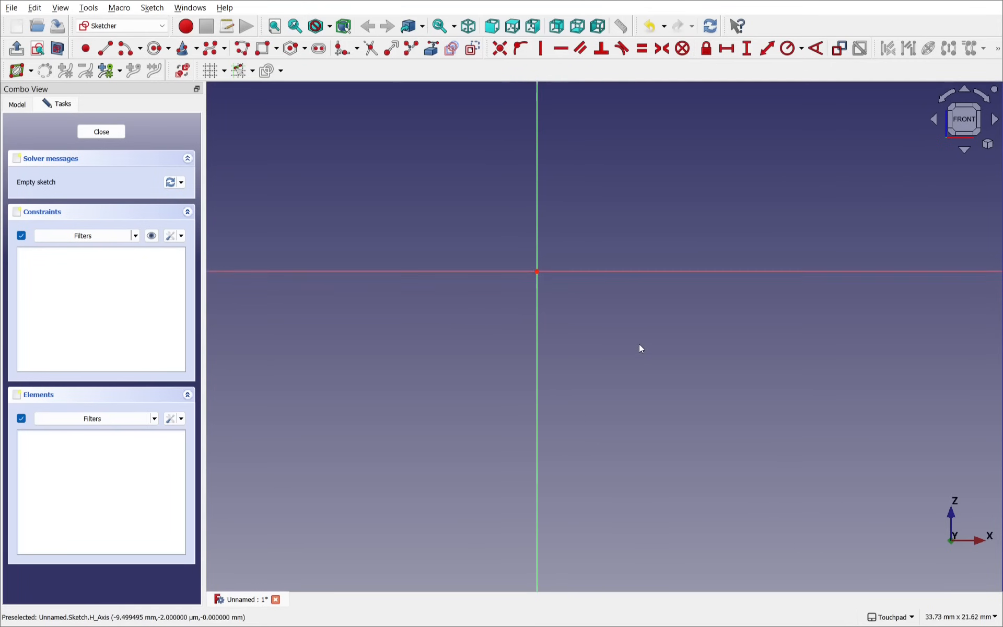
scroll(639, 345, "up", 2)
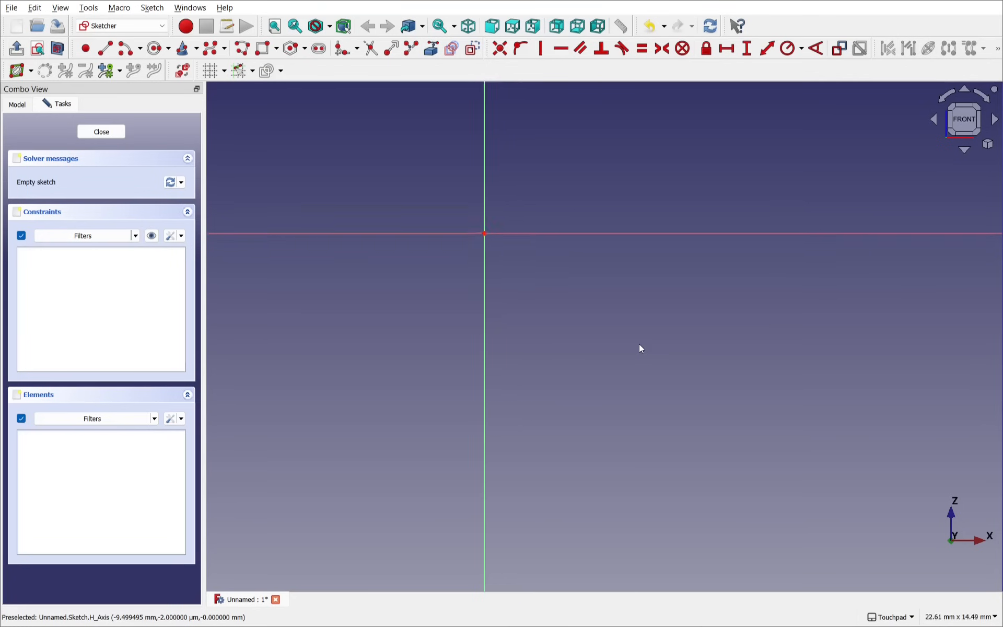
scroll(639, 344, "up", 1)
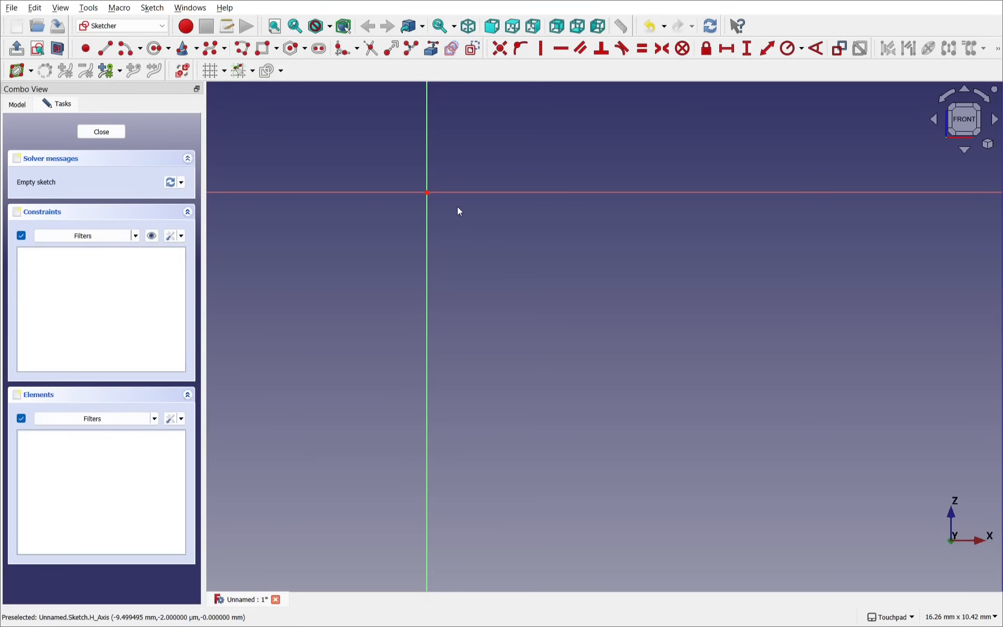
mouse_move(459, 211)
middle_mouse_down()
mouse_move(615, 311)
mouse_move(633, 365)
mouse_move(645, 346)
middle_mouse_up()
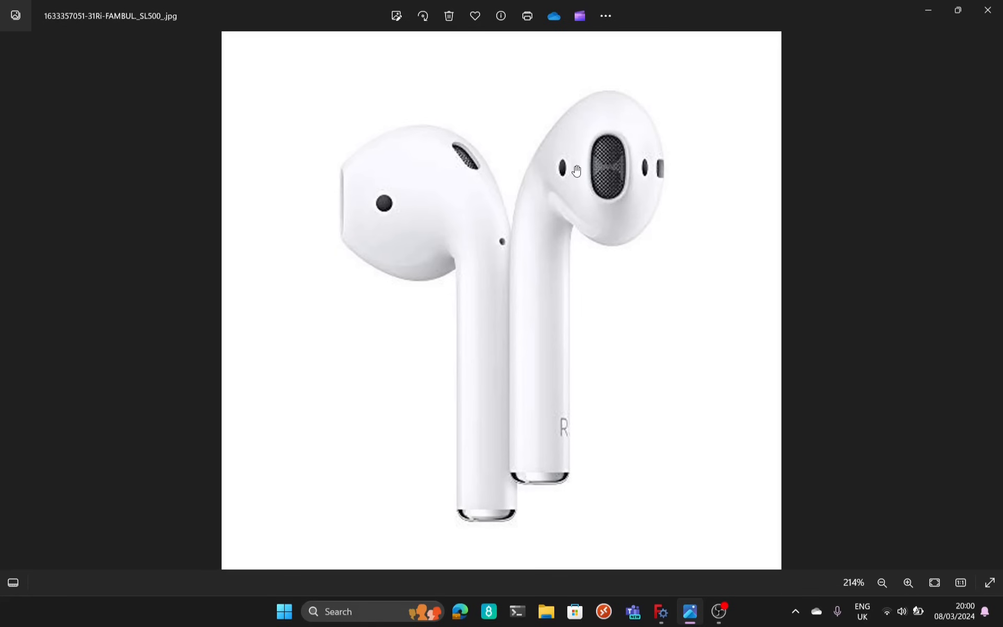
Step: Switch from the Photos reference image back to the empty FreeCAD sketch
key("alt+Tab")
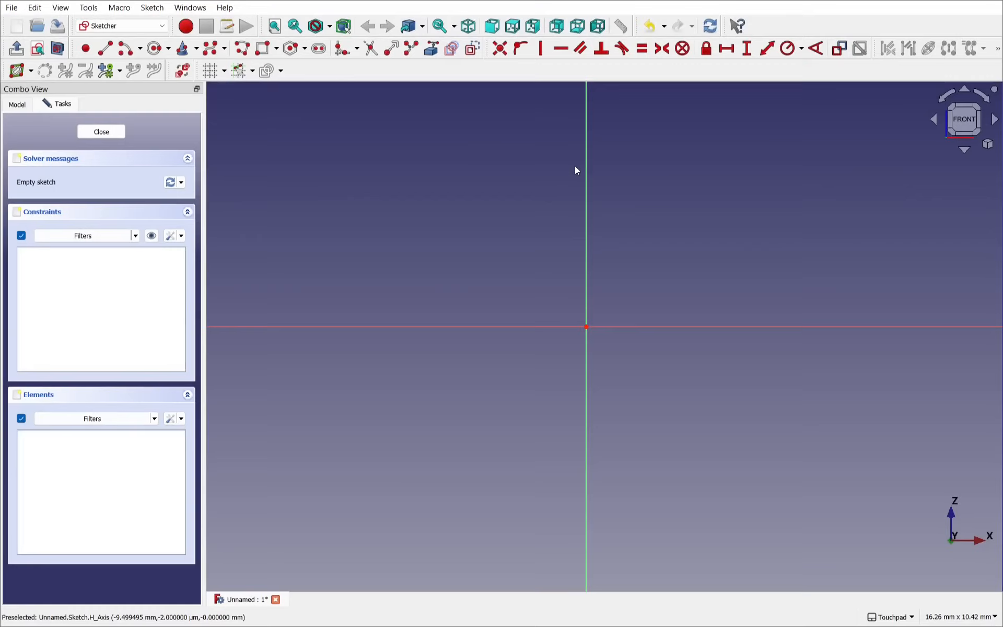
Step: Draw a five-pole arch B-spline with both ends on the horizontal axis and top-middle pole on the vertical axis
left_click(214, 49)
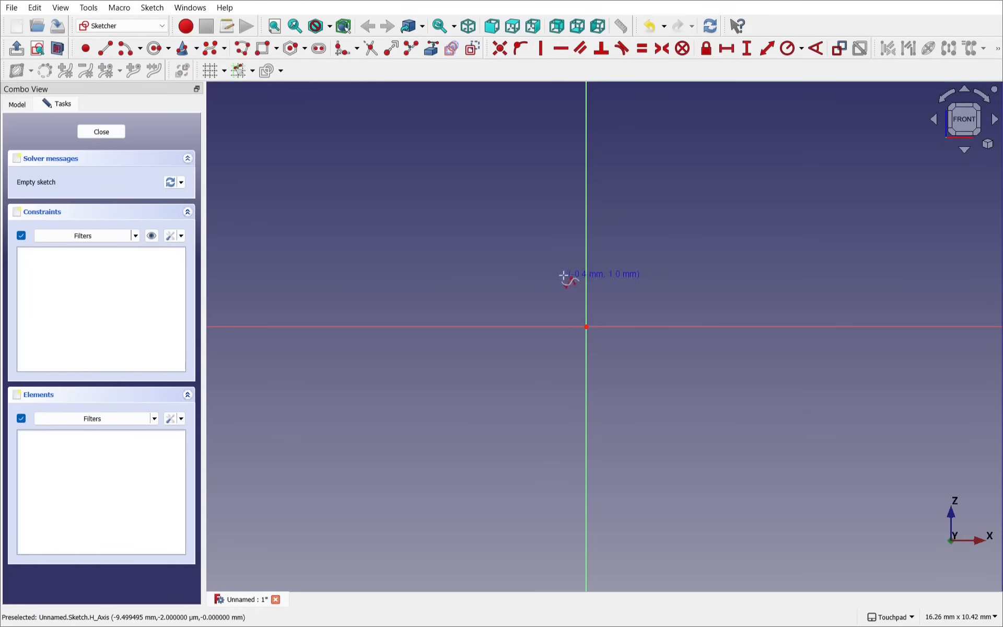
left_click(467, 327)
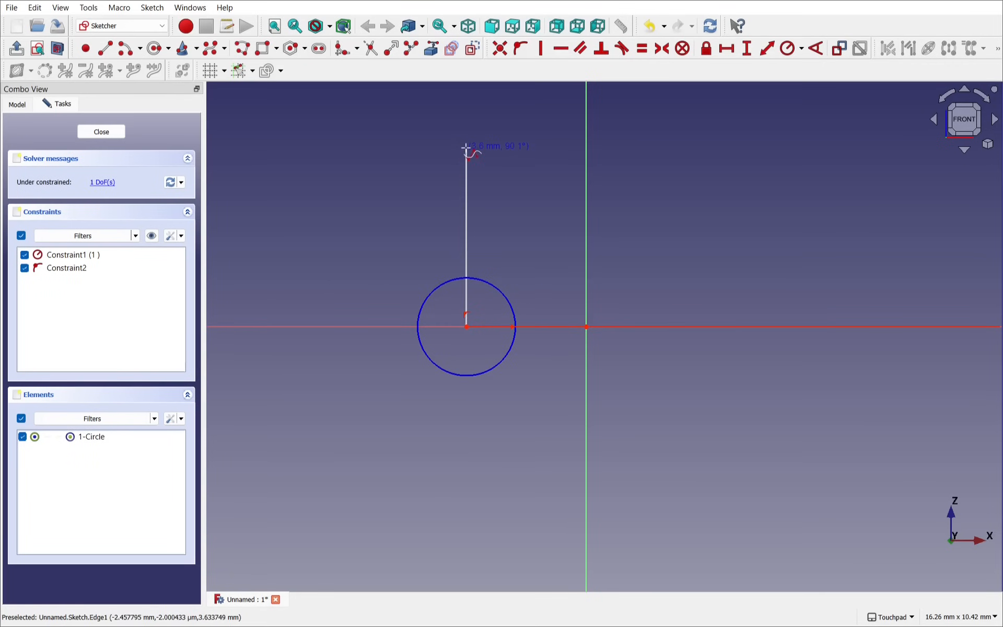
left_click(466, 150)
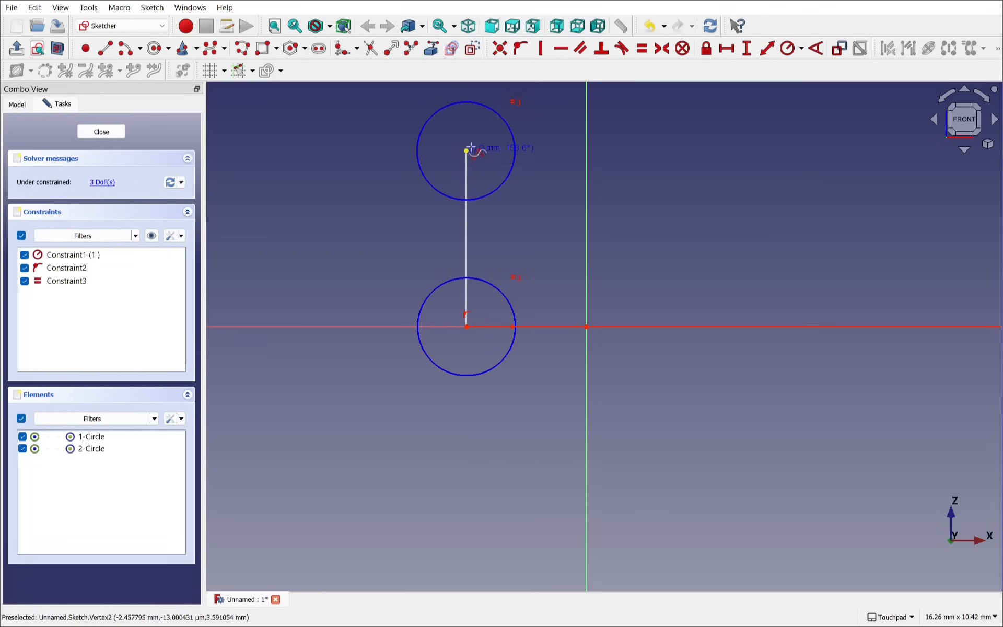
left_click(586, 152)
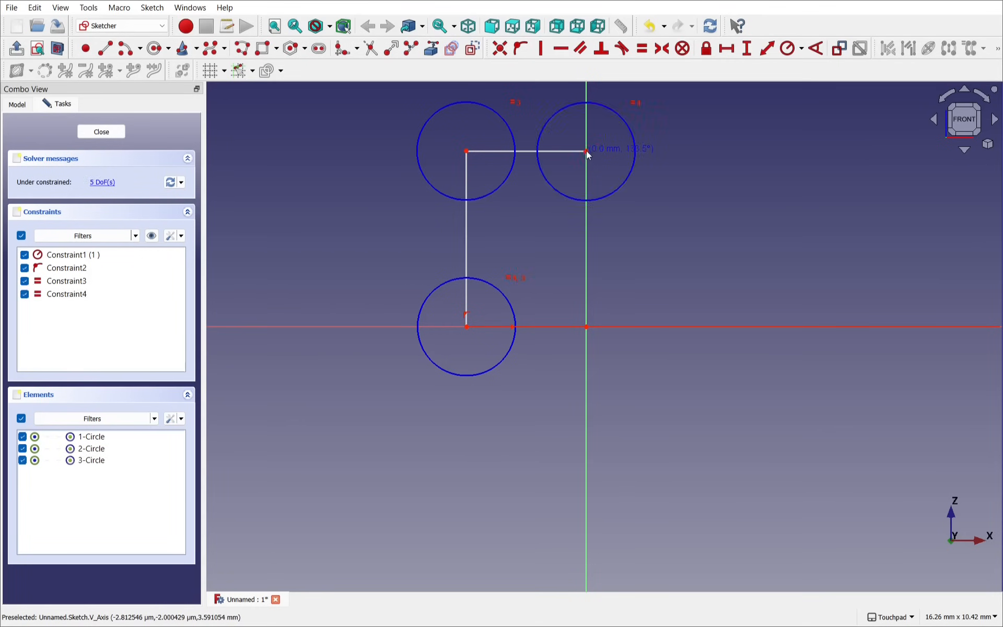
left_click(717, 152)
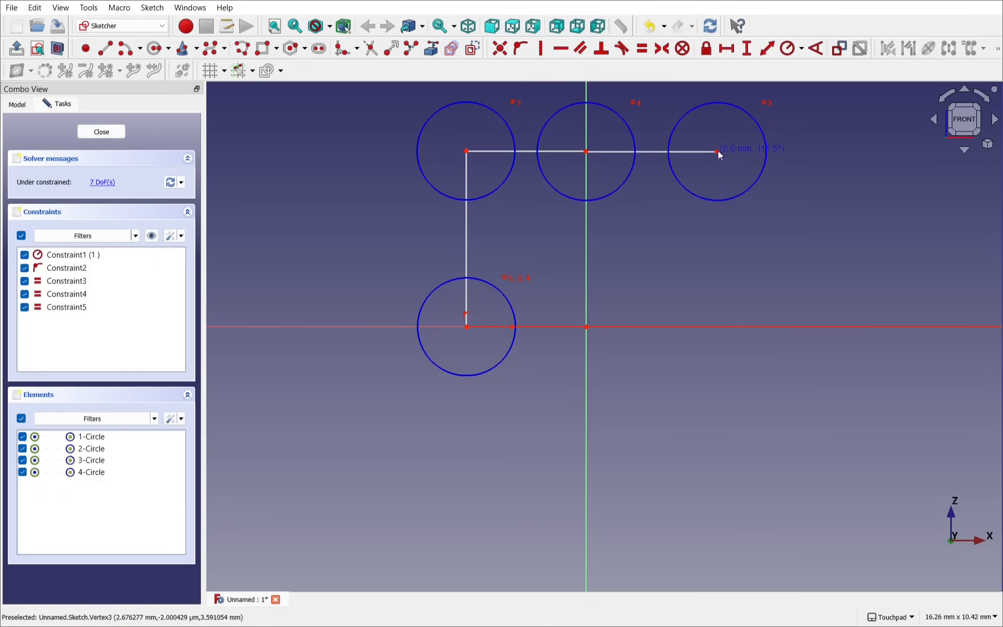
left_click(721, 327)
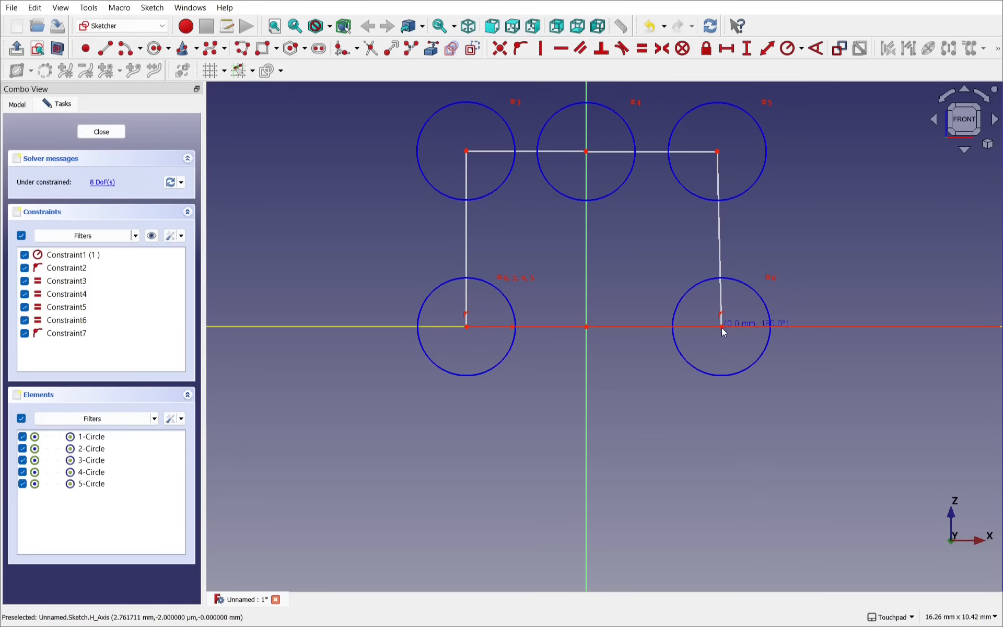
right_click(625, 301)
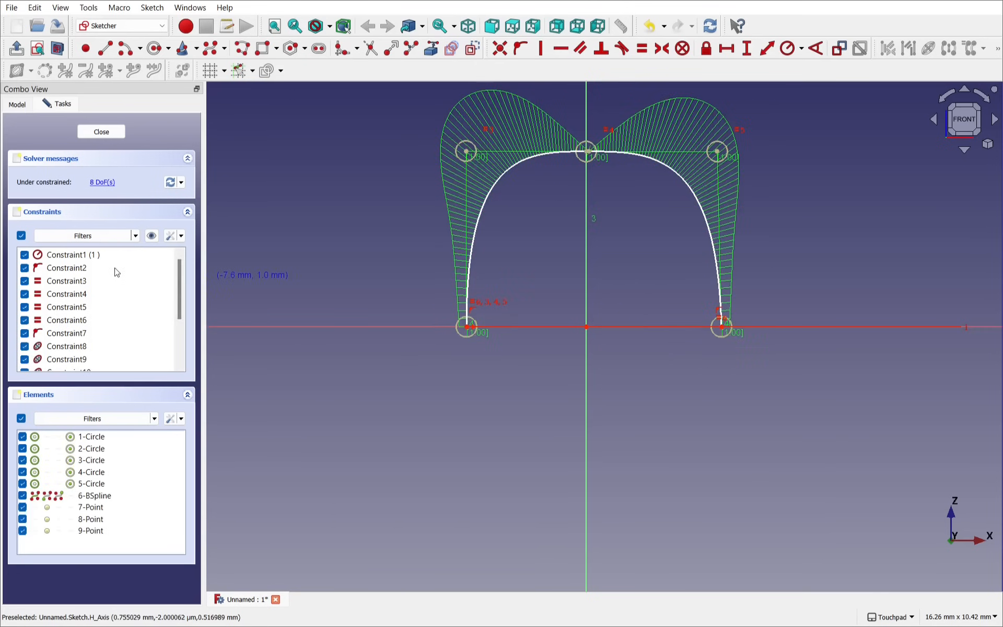
left_click(181, 235)
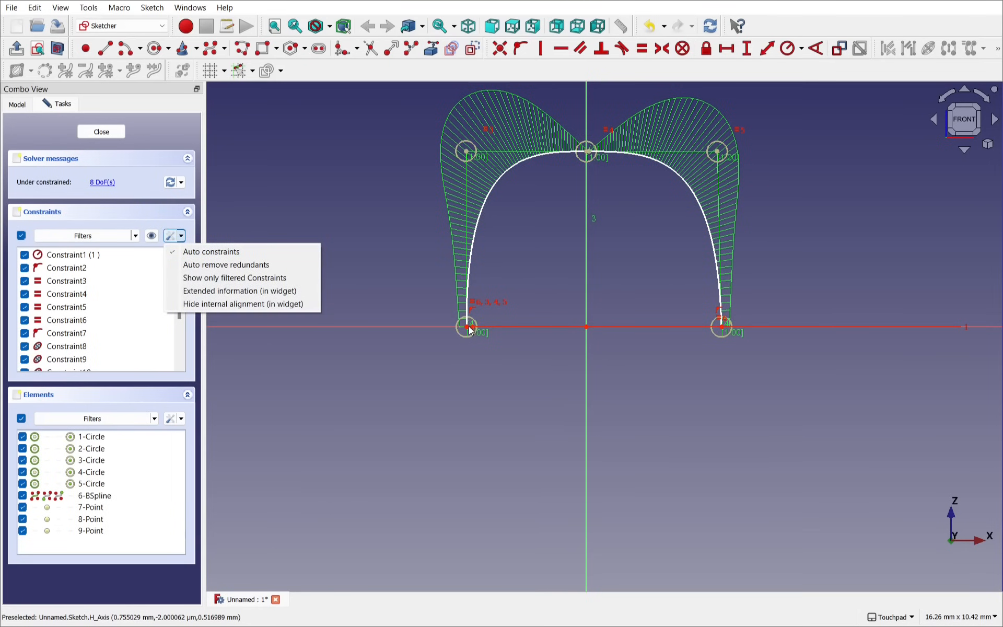
Step: Discard the unfinished extra pole and select the two upper control points
left_click(542, 275)
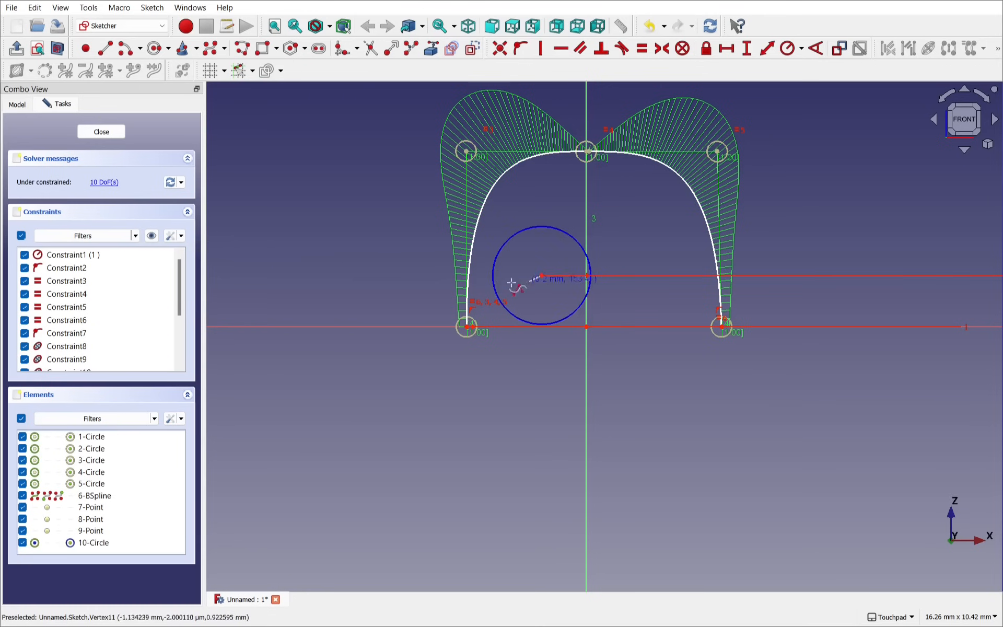
key("Escape")
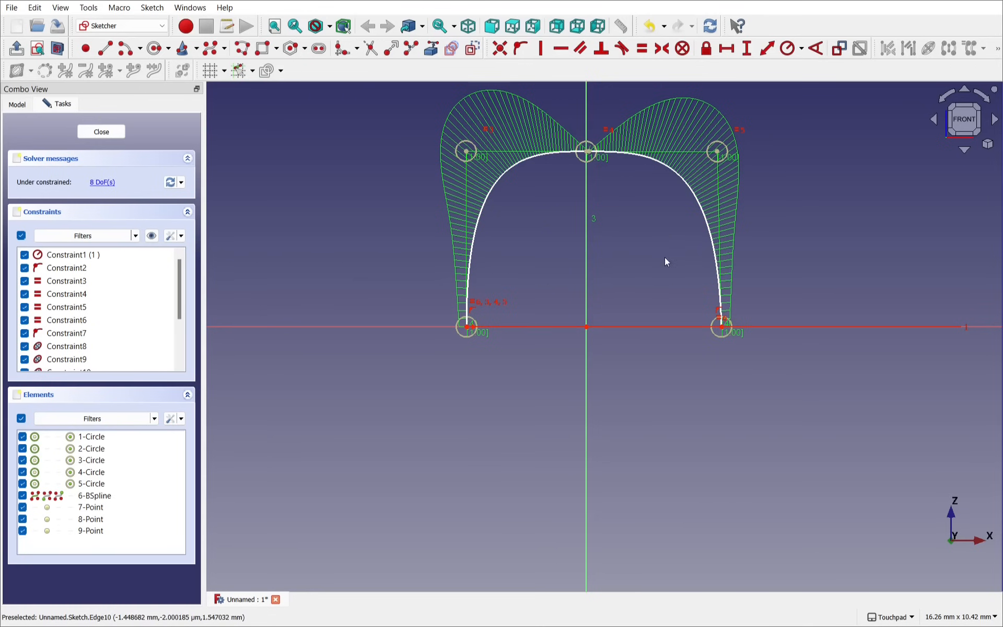
scroll(549, 196, "up", 2)
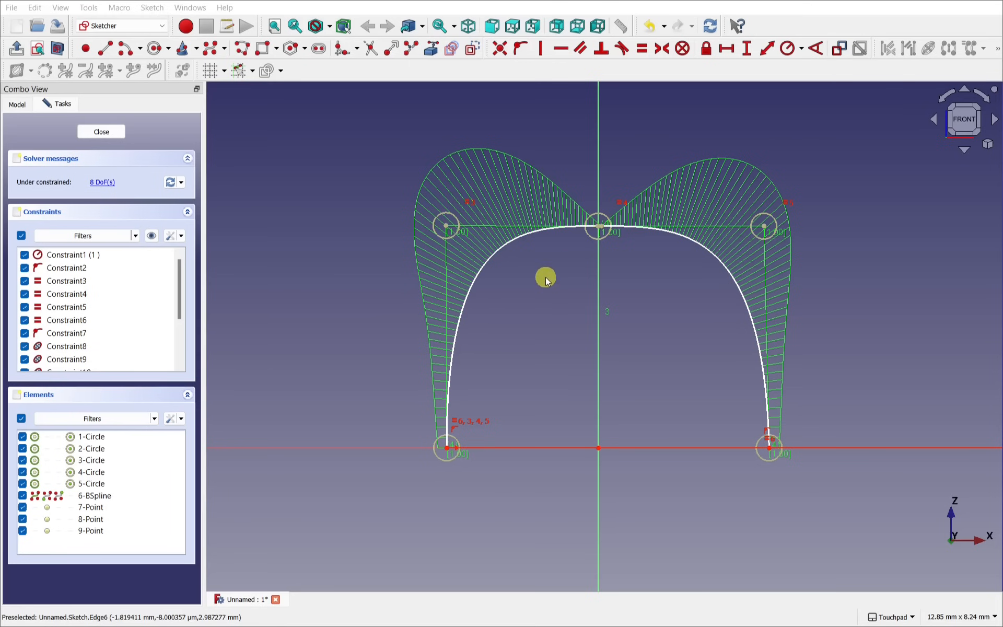
left_click(447, 227)
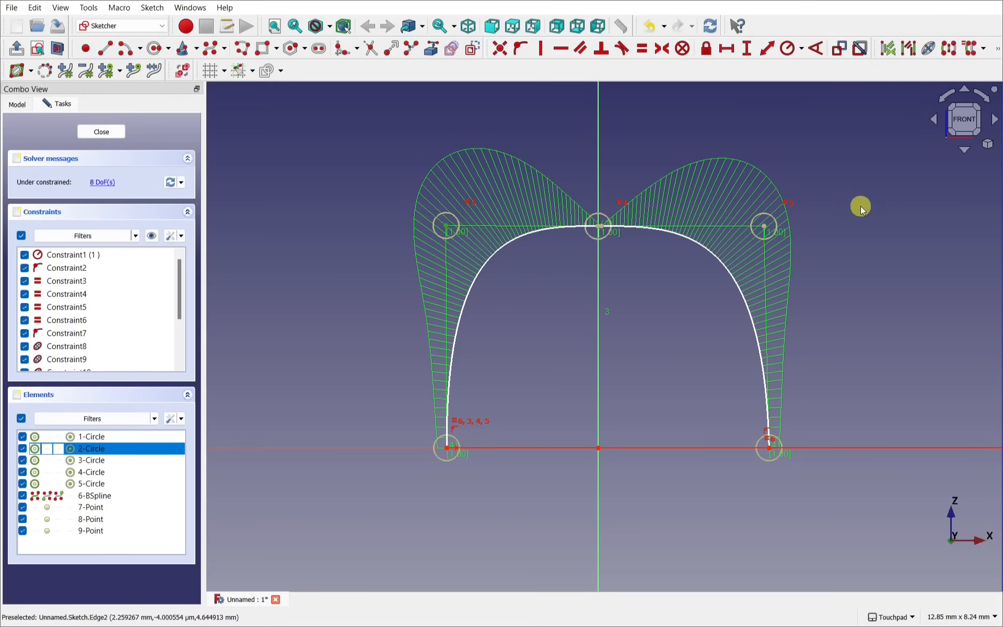
left_click(764, 224)
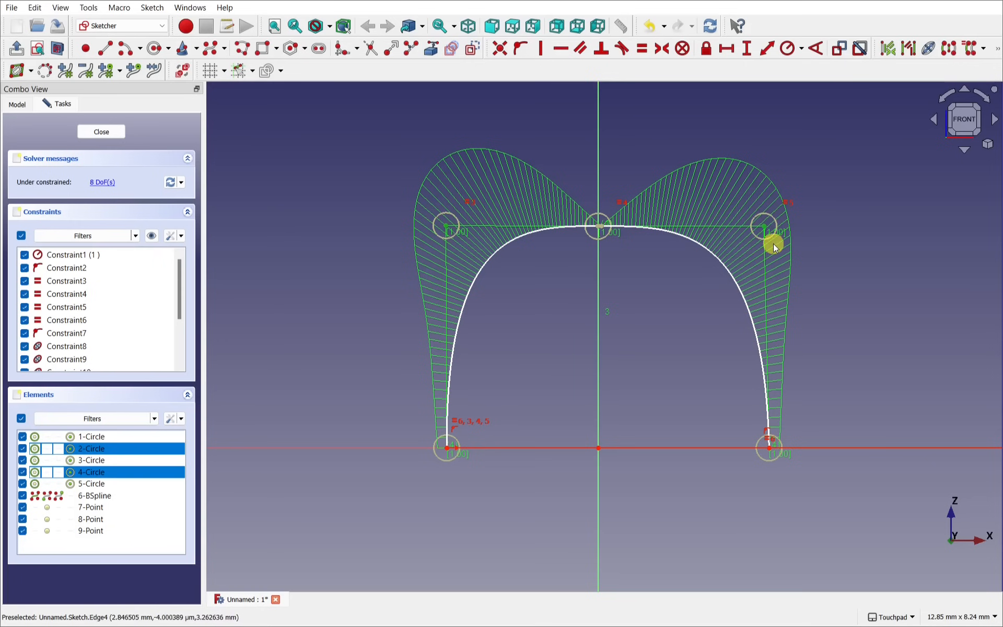
Step: Turn off the B-spline curvature comb via Sketcher B-spline tools
left_click(151, 8)
mouse_move(209, 179)
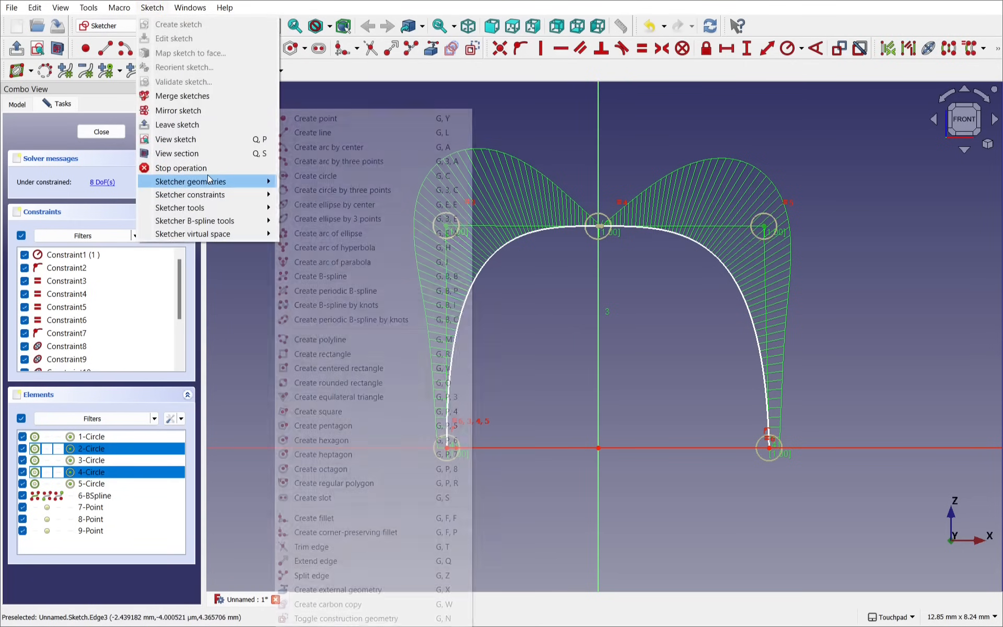
mouse_move(214, 219)
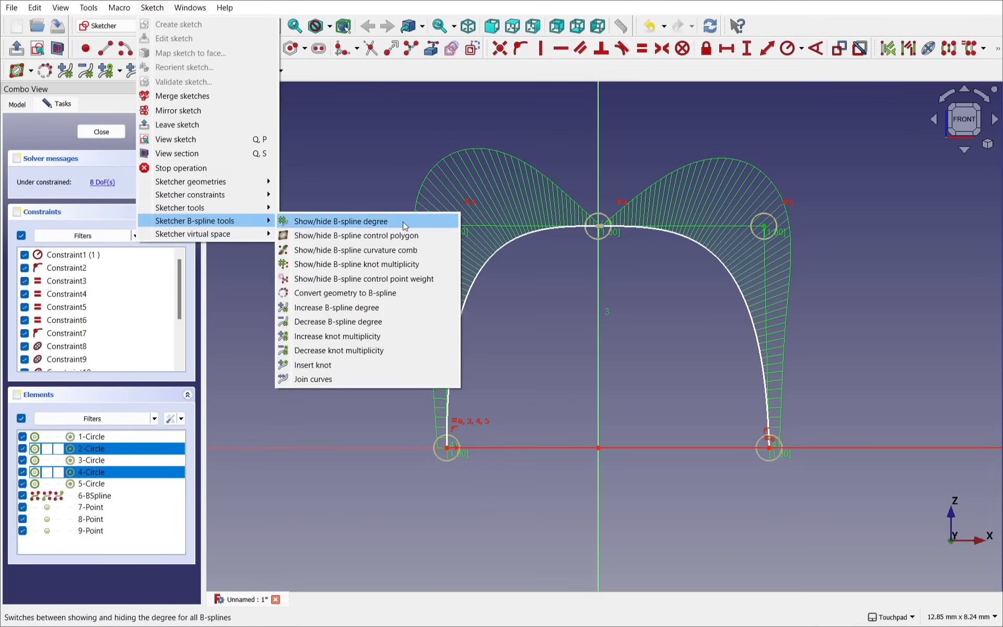
left_click(389, 251)
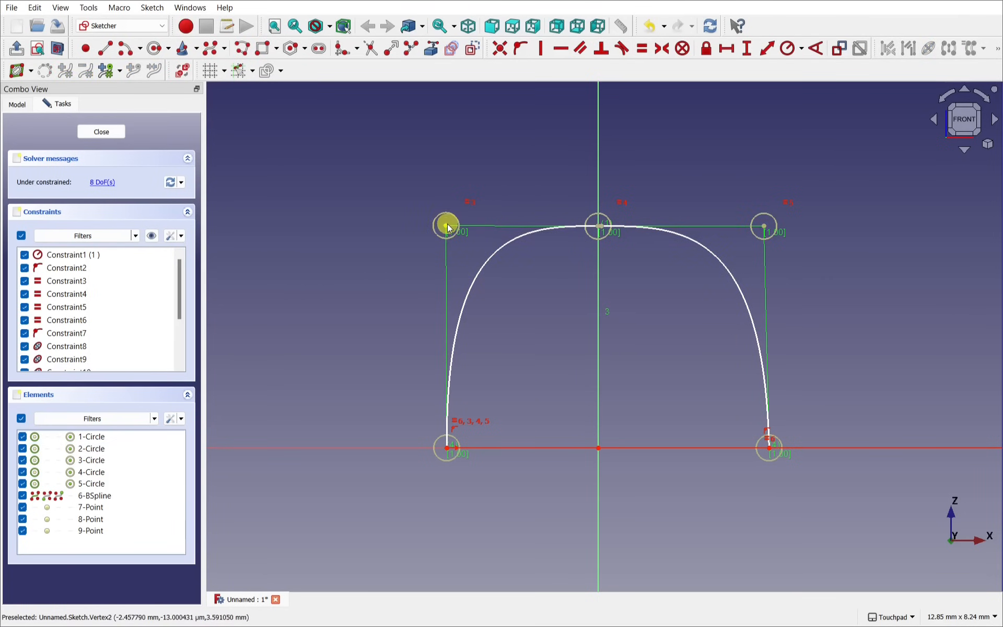
Step: Set a 4 mm horizontal distance between the two top control points
left_click(762, 226)
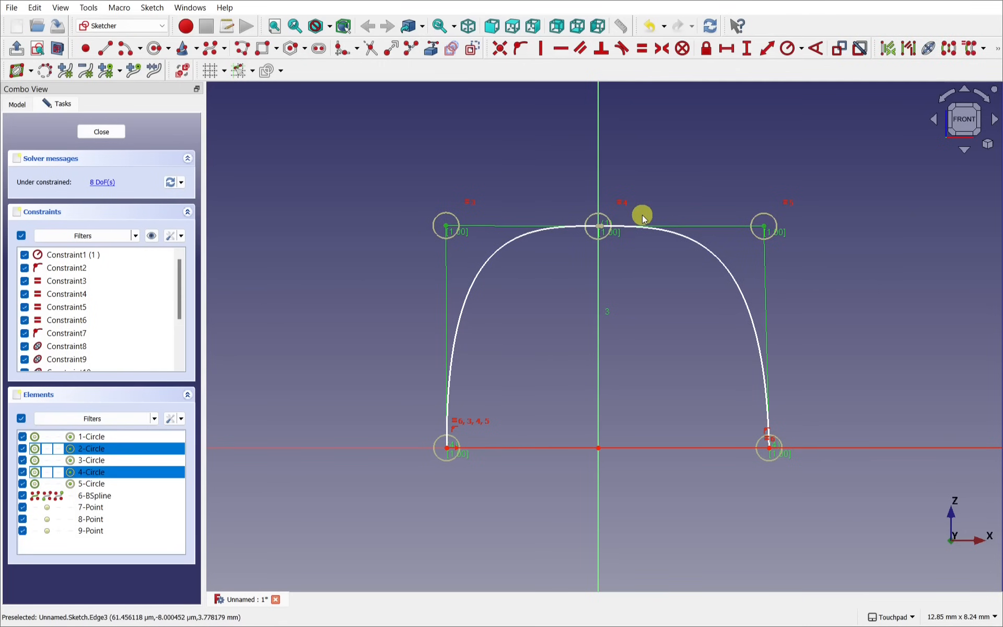
left_click(726, 50)
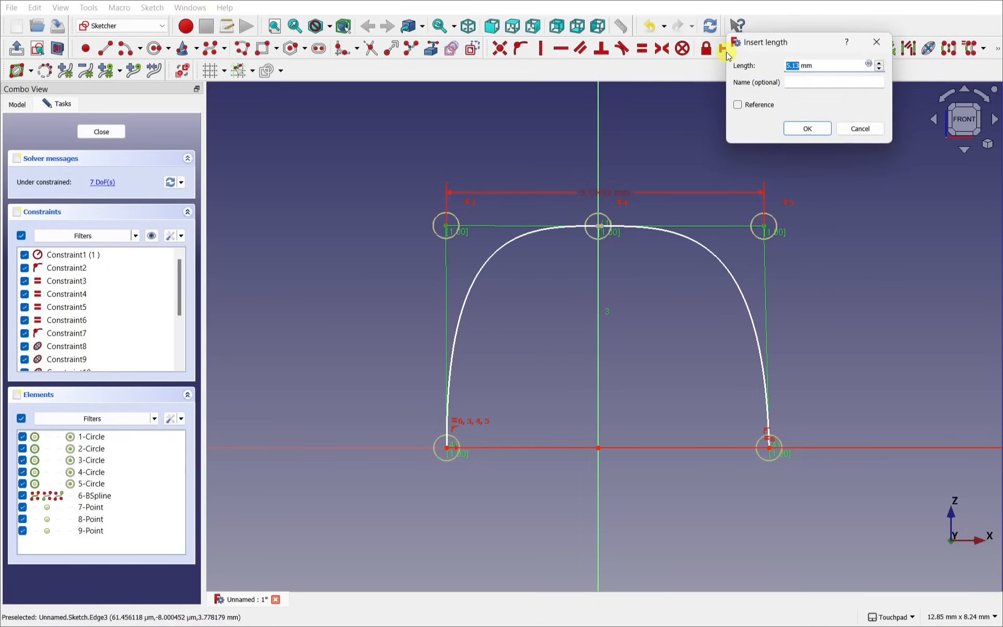
type("4")
key("Return")
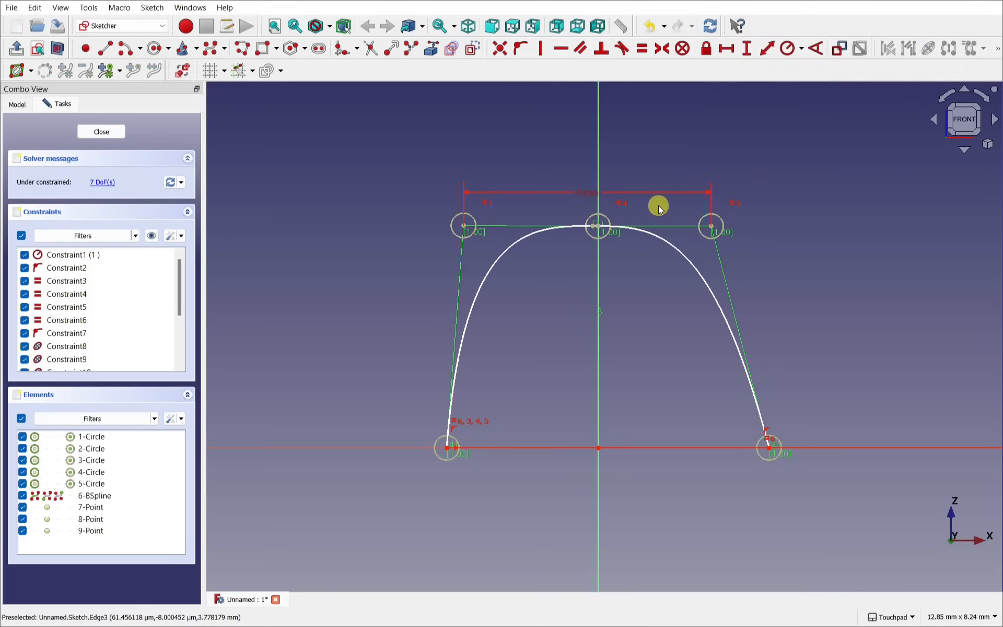
Step: Set the profile height to 3.5 mm from bottom-left endpoint to top-left pole
left_click(465, 226)
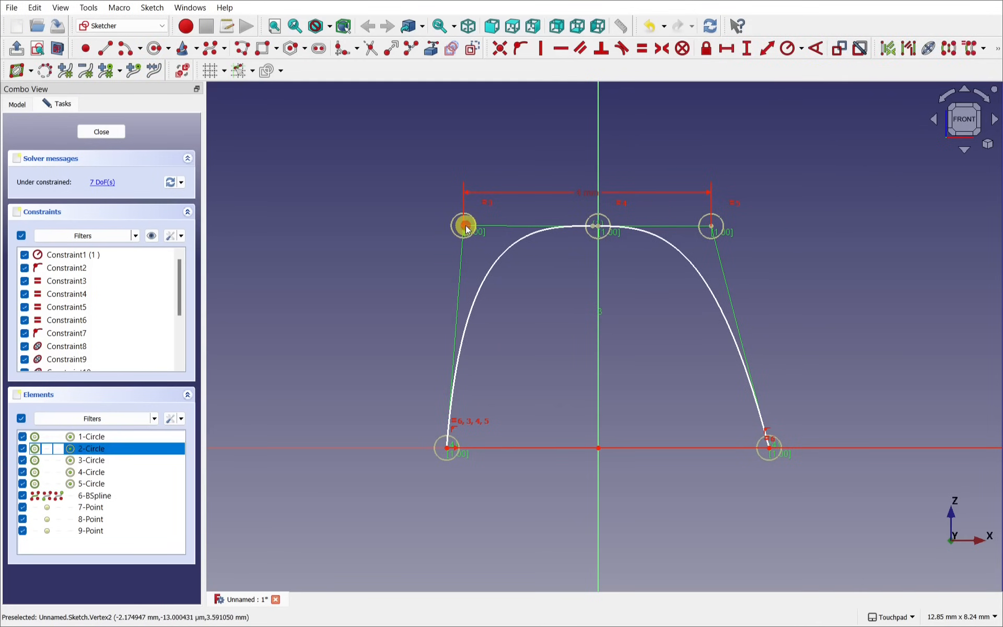
left_click(448, 439)
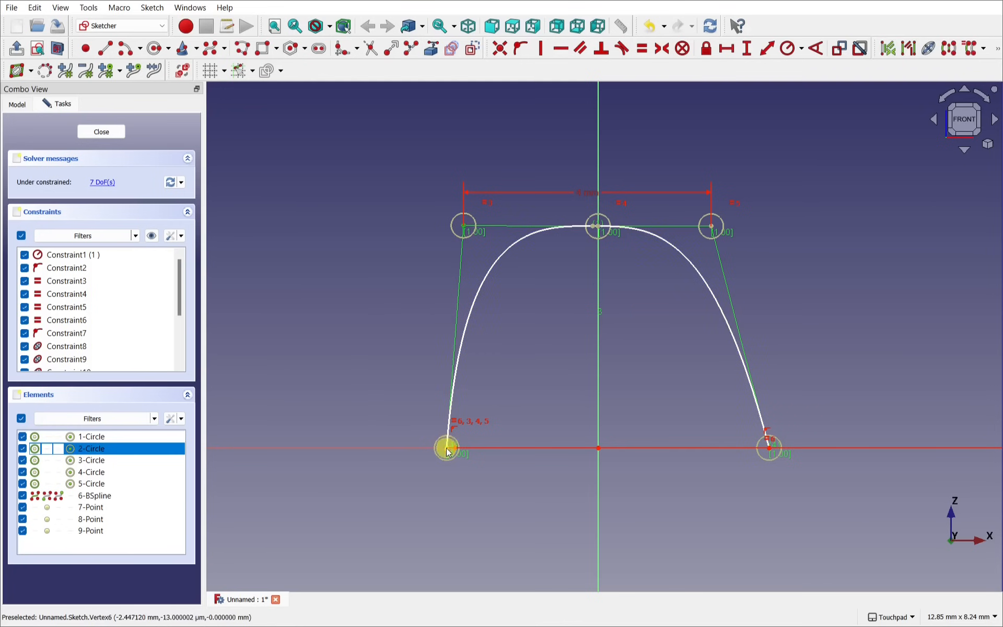
left_click(491, 448)
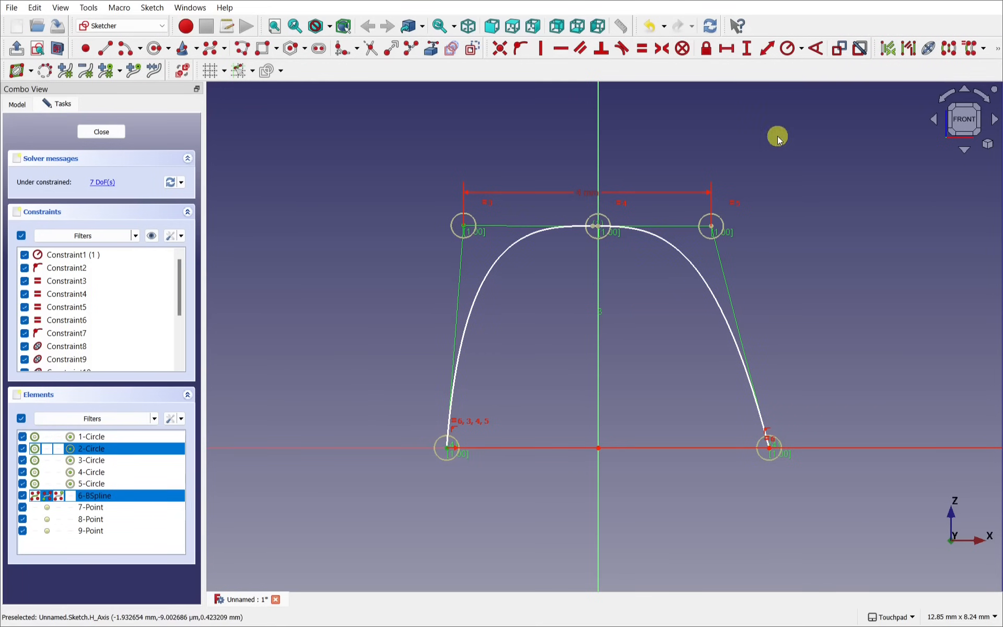
left_click(748, 49)
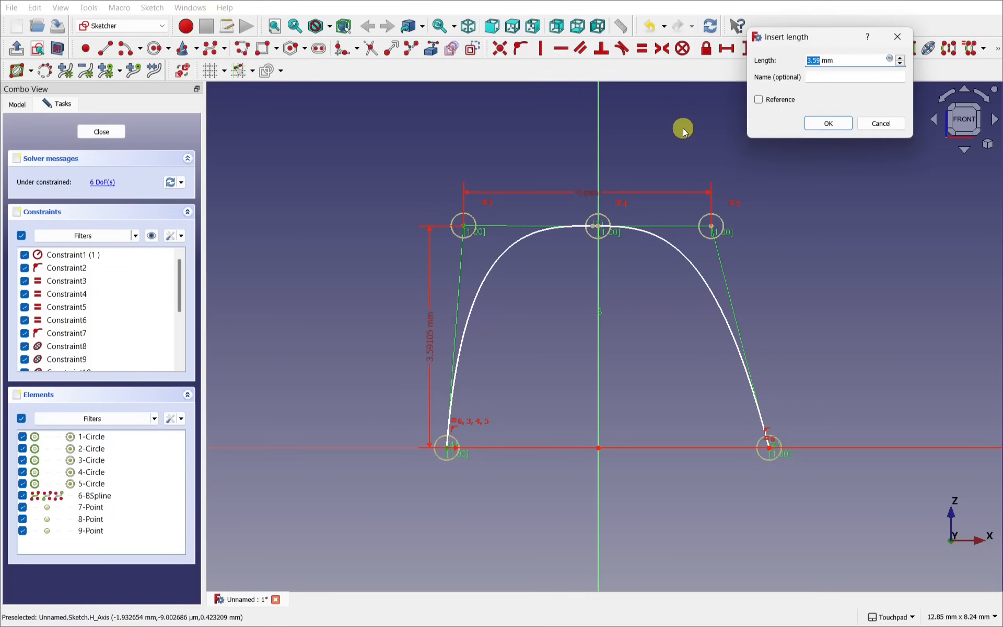
type("3.")
left_click(830, 123)
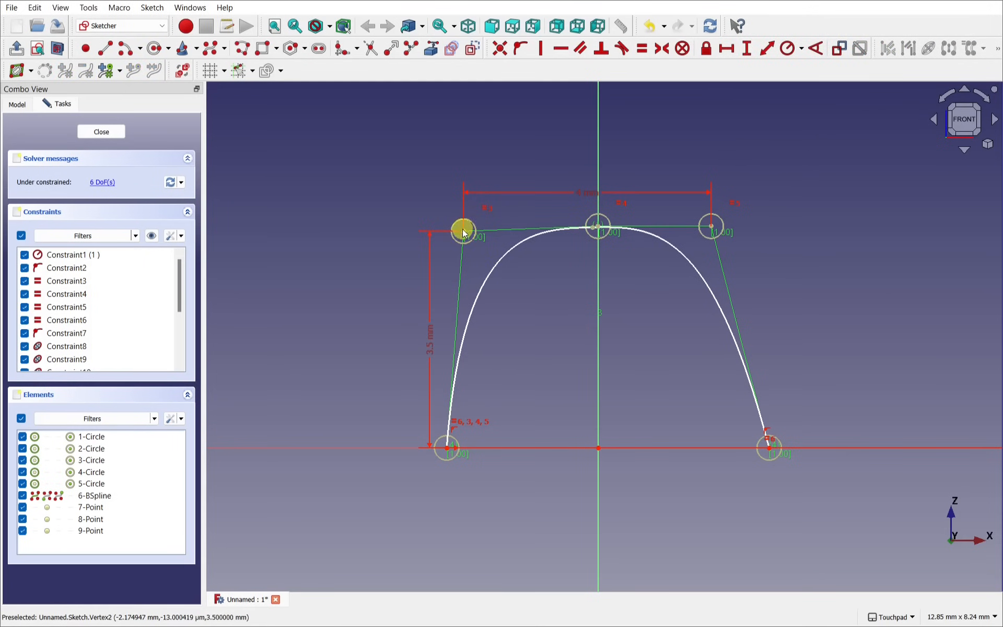
Step: Make both control polygon sides vertical and level the two top control points horizontally
left_click(448, 447)
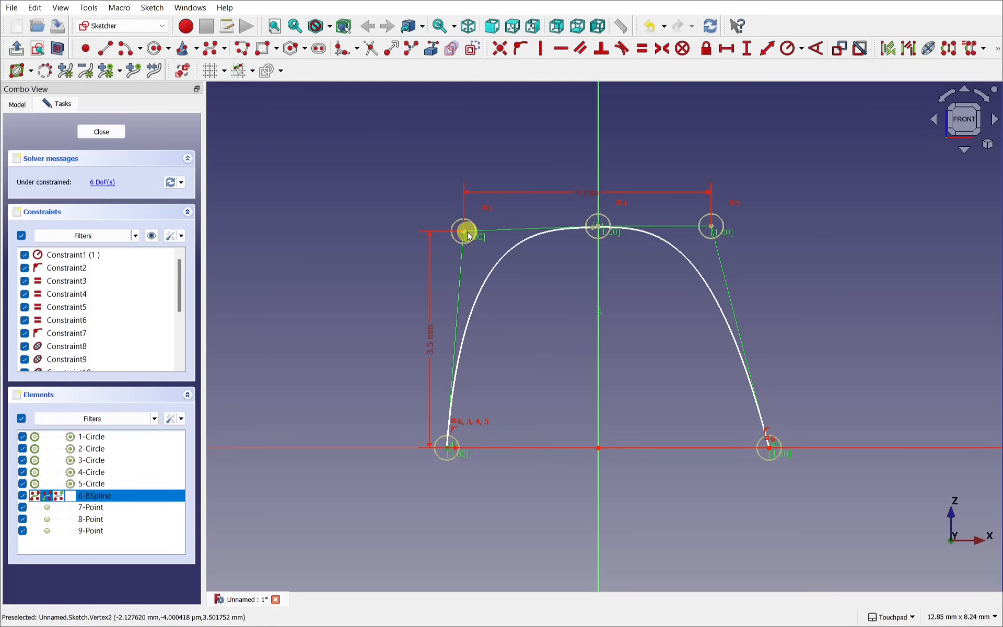
left_click(465, 232)
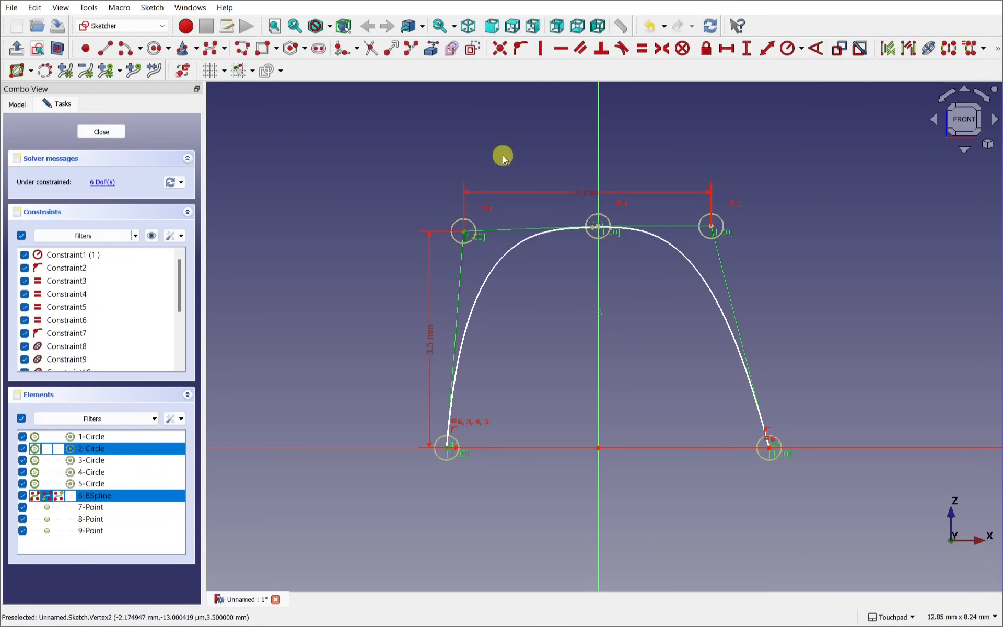
left_click(542, 49)
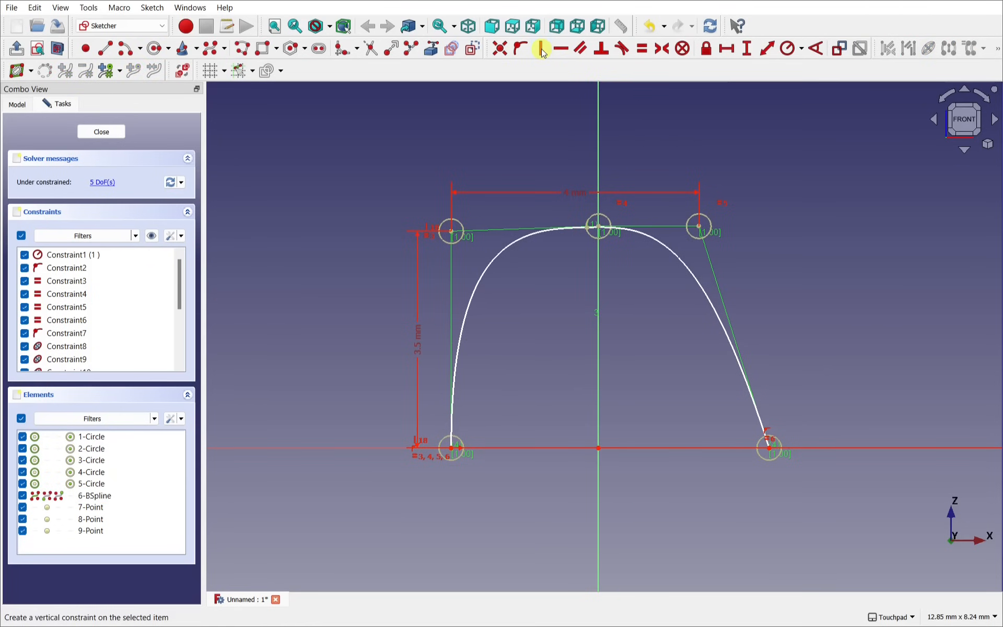
left_click(449, 225)
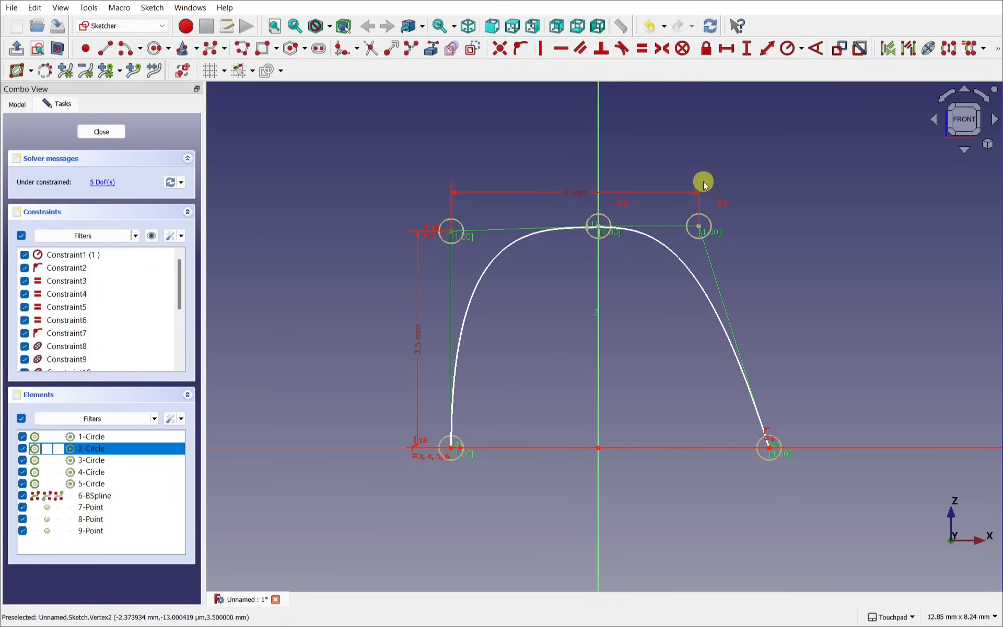
left_click(700, 230)
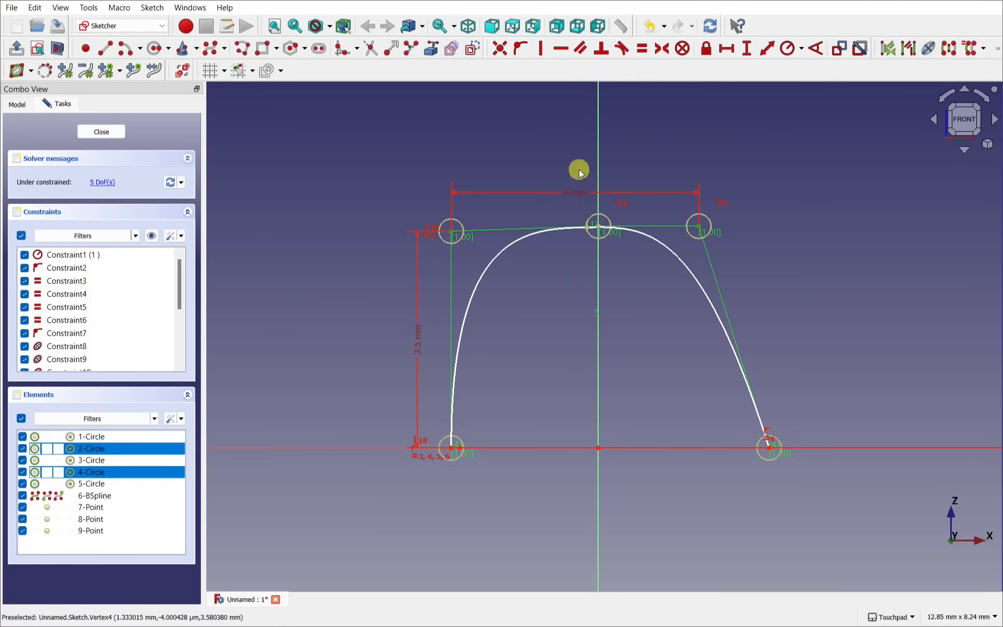
left_click(563, 49)
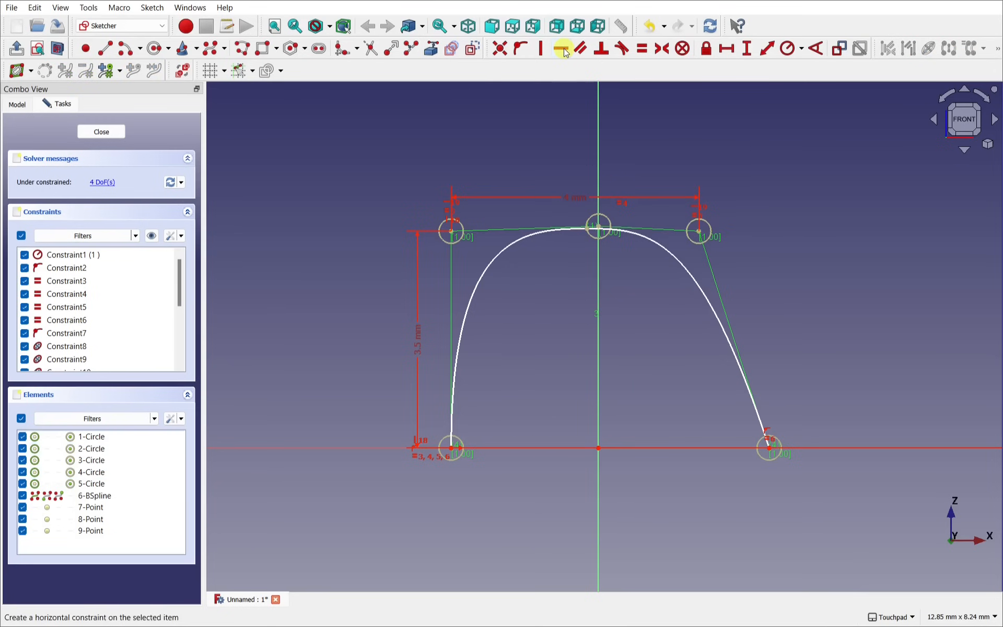
left_click(700, 236)
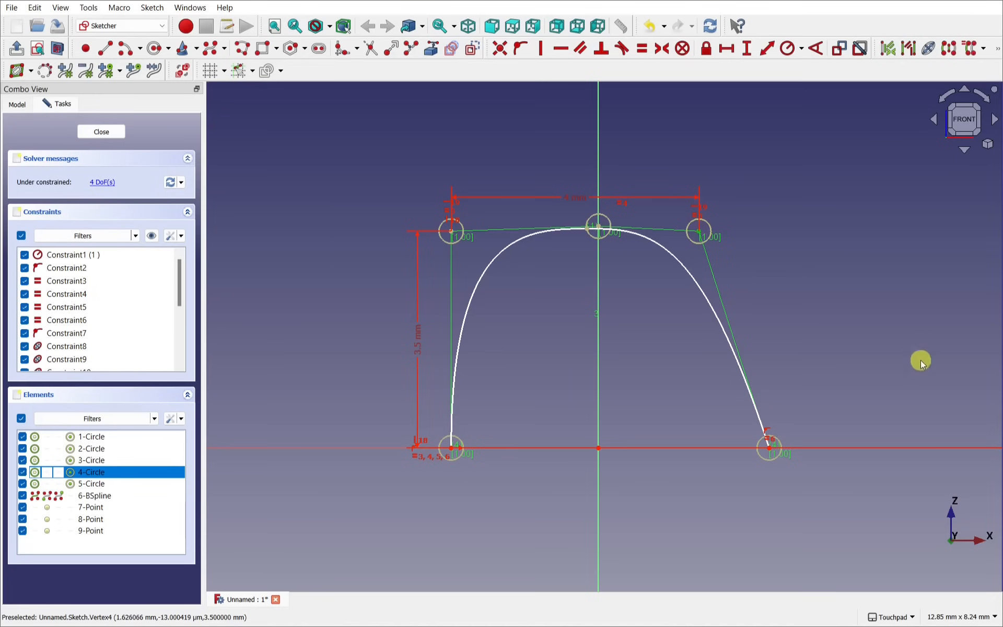
left_click(771, 452)
left_click(543, 49)
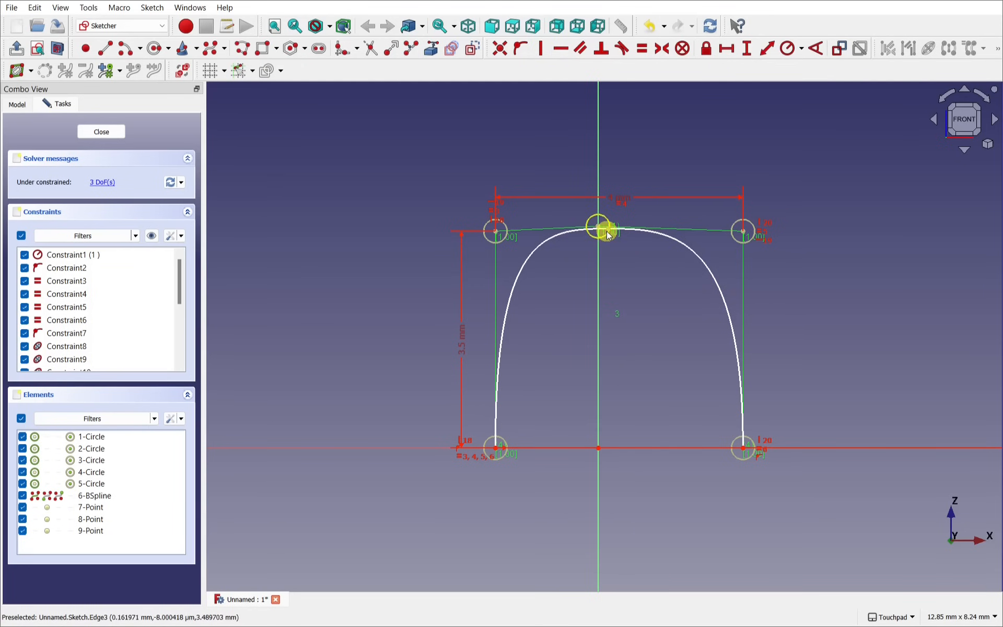
Step: Make the middle control point coincident with the point at the curve's apex
scroll(603, 230, "up", 5)
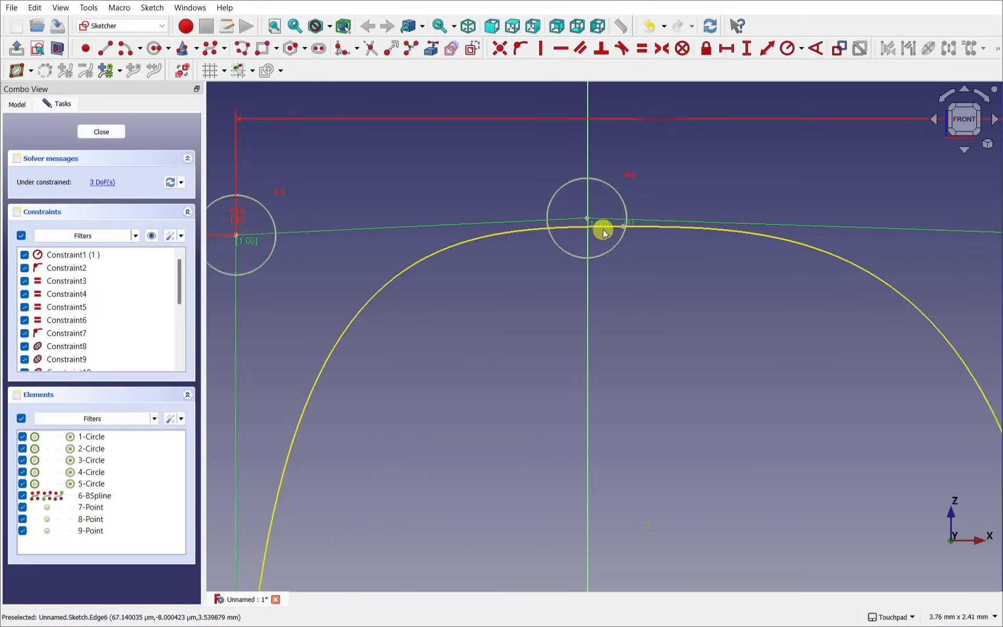
scroll(603, 229, "up", 1)
scroll(634, 224, "up", 2)
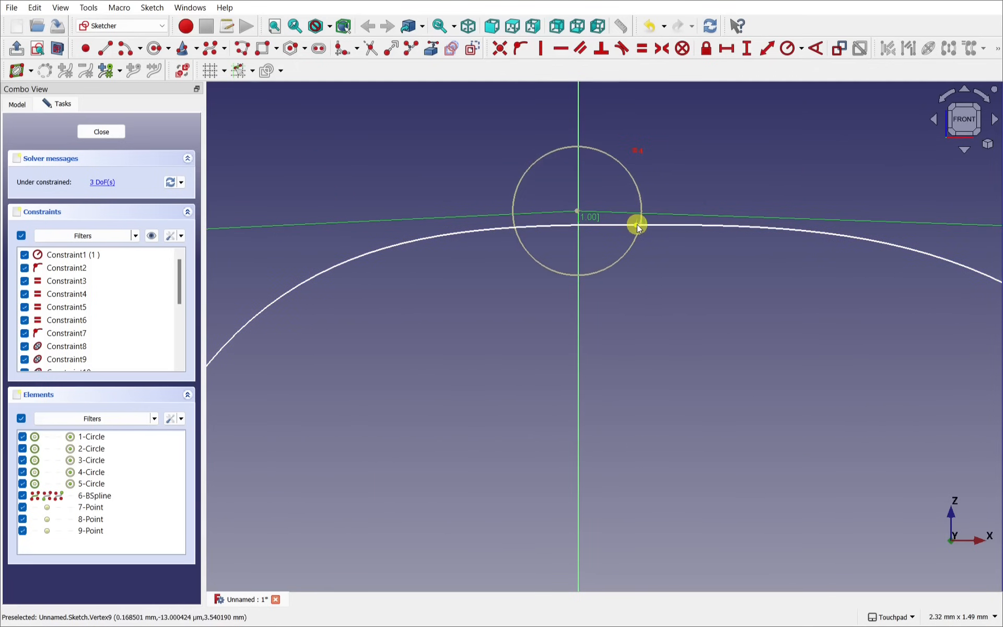
left_click(636, 225)
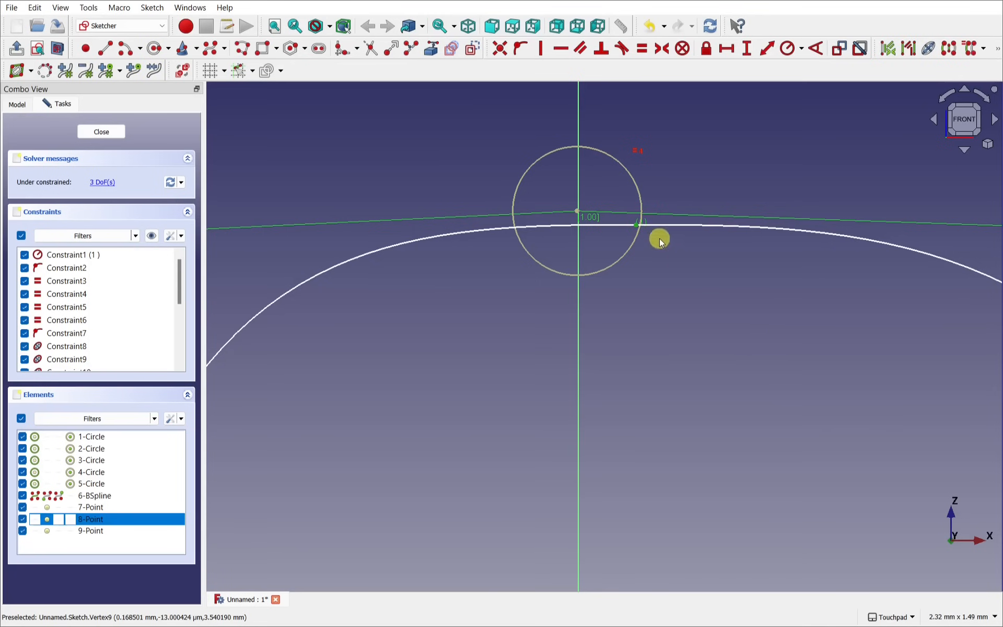
left_click(577, 213)
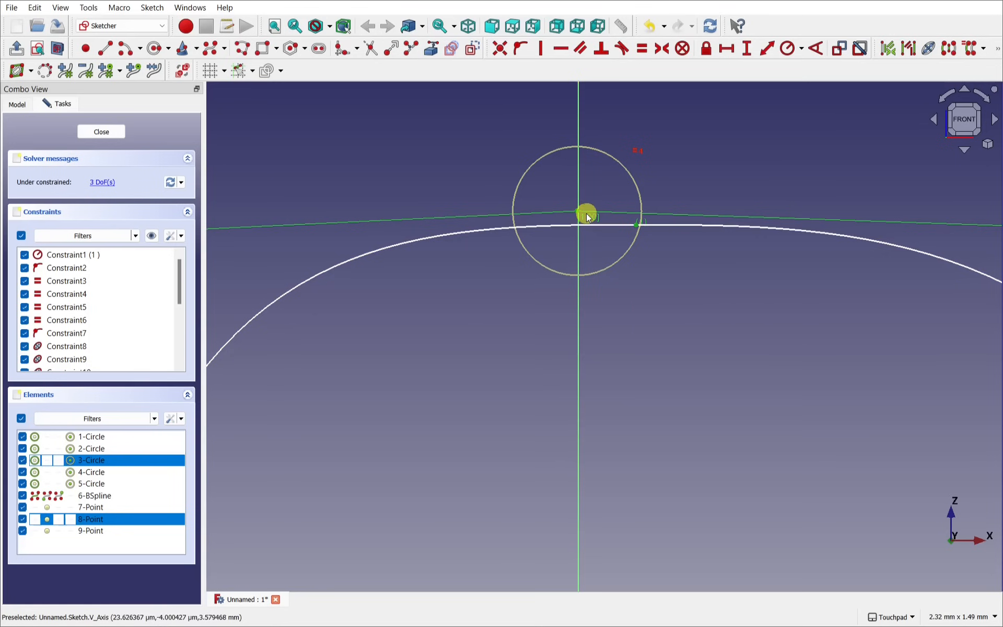
left_click(509, 56)
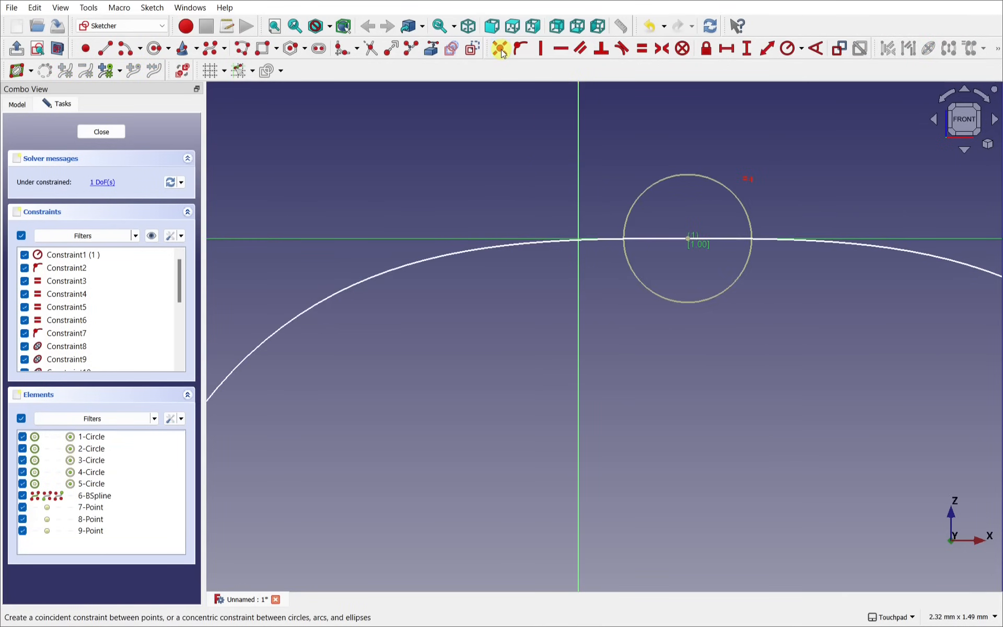
Step: Constrain the middle control point onto the vertical axis, fully constraining the sketch
left_click(688, 240)
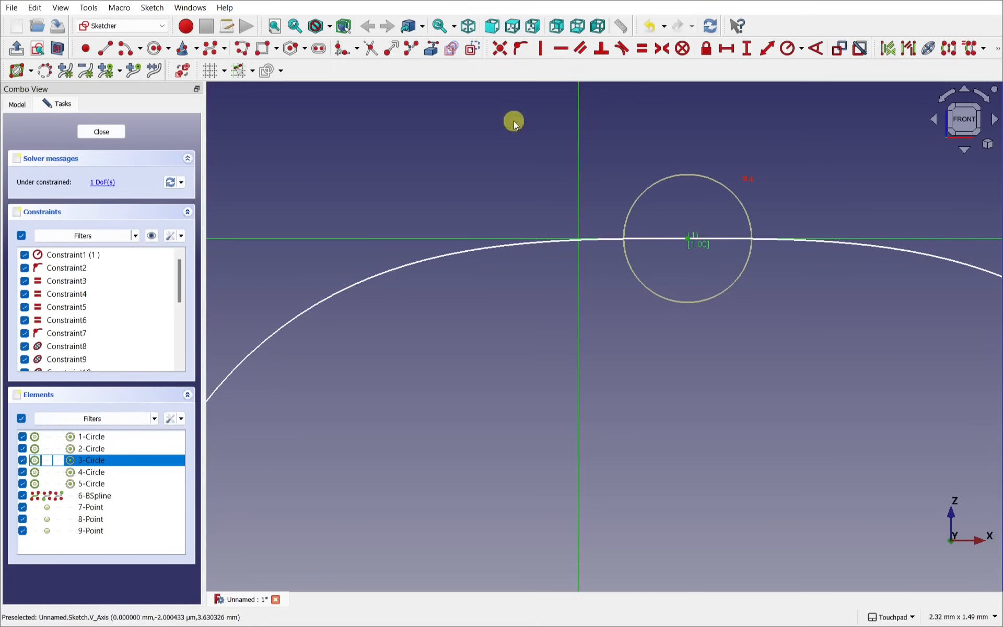
left_click(521, 51)
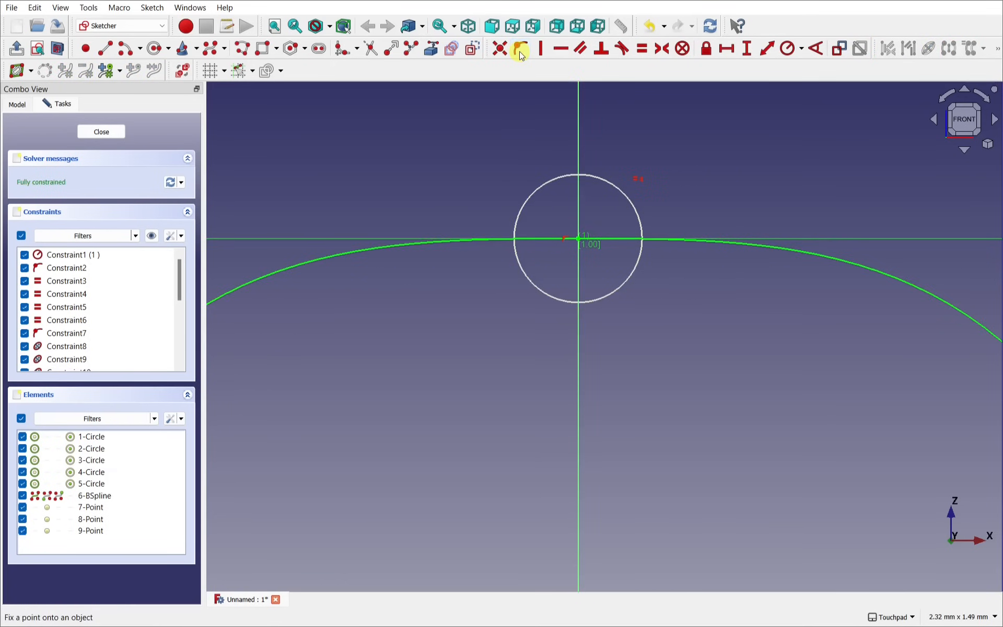
scroll(541, 230, "down", 6)
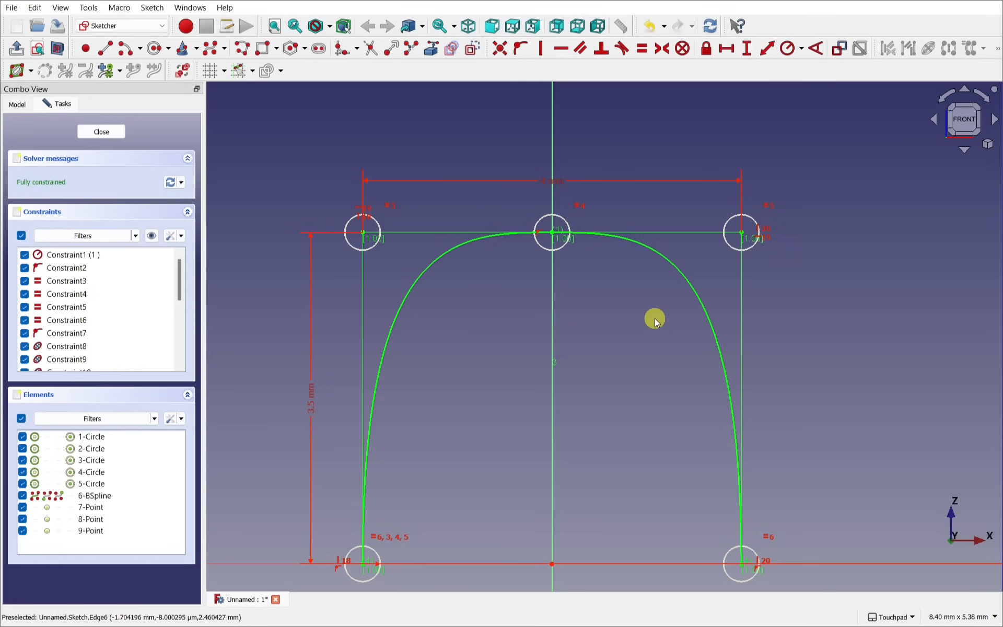
Step: Close the sketch, rename it FrontProfile, and switch to the earbud reference photo
left_click(102, 133)
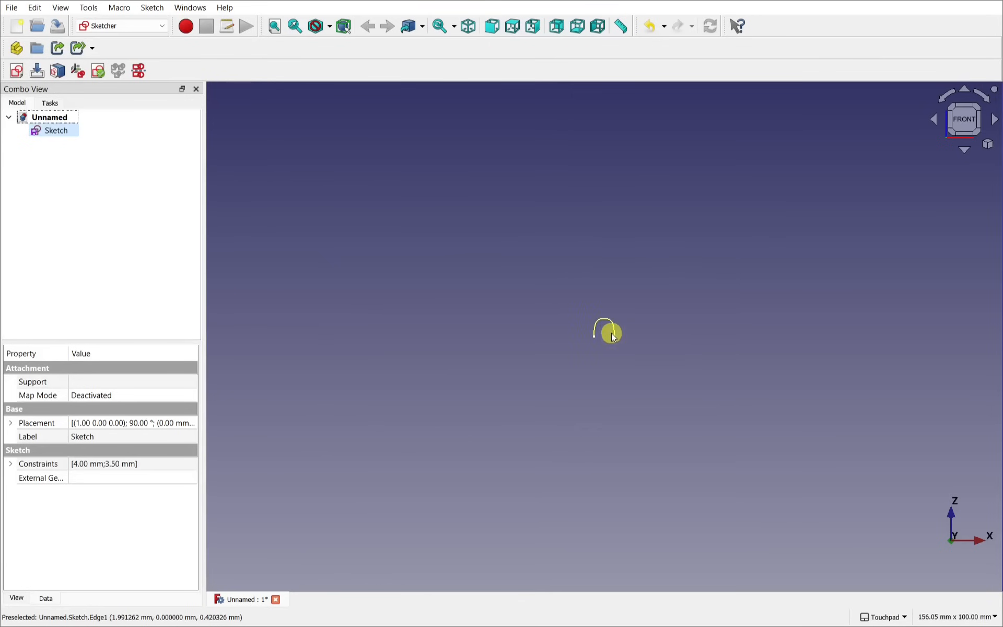
scroll(610, 332, "up", 8)
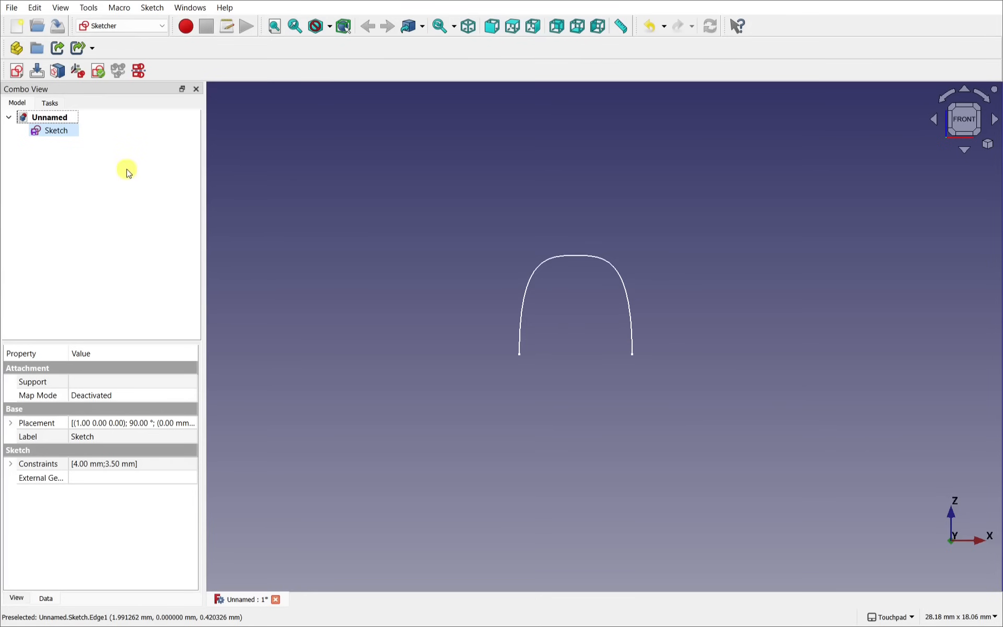
right_click(56, 133)
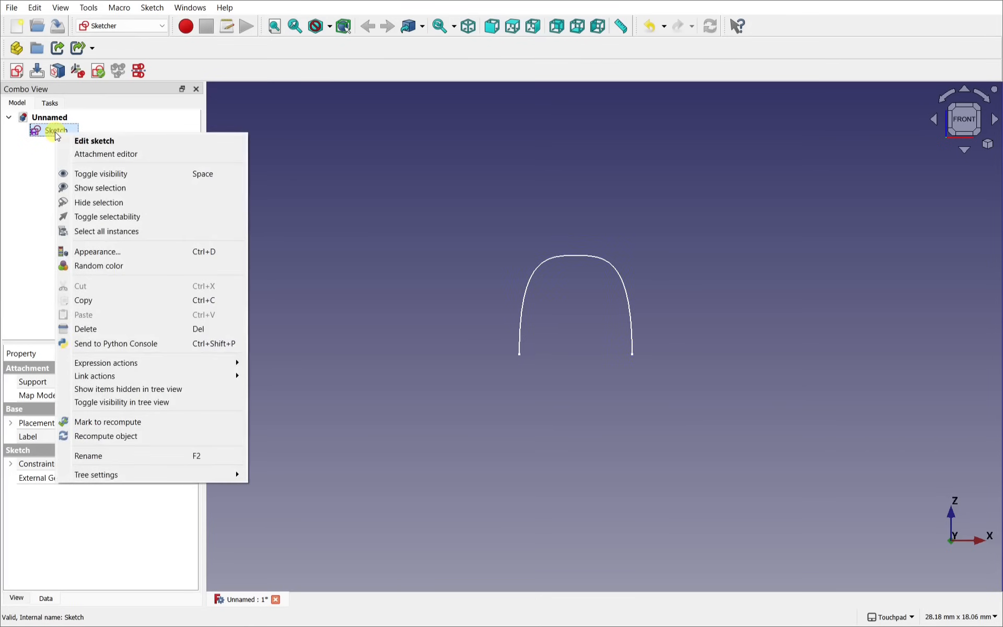
left_click(143, 456)
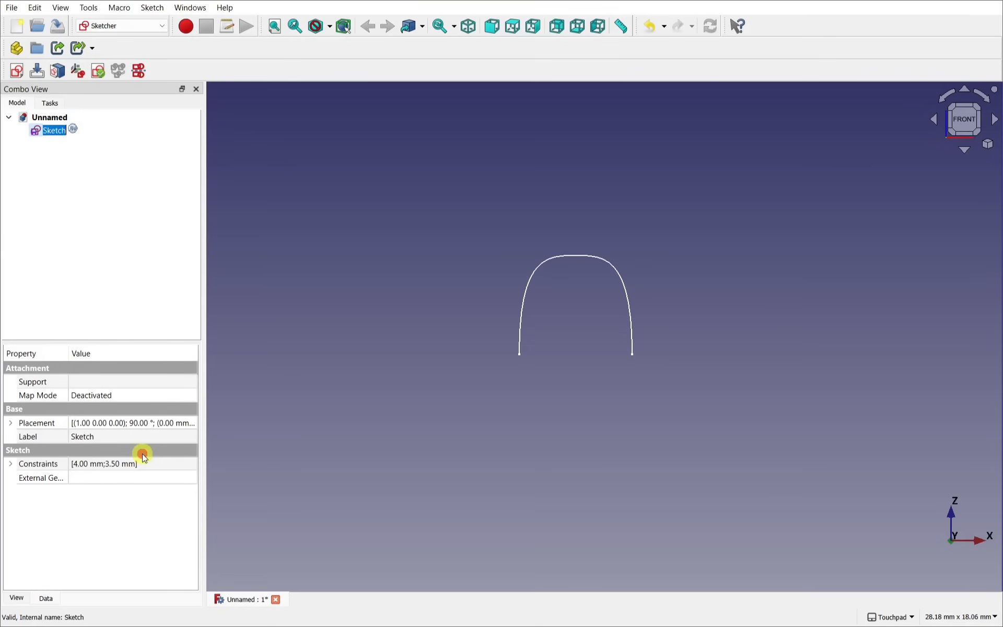
type("Fr")
type("ontProfile")
key("Return")
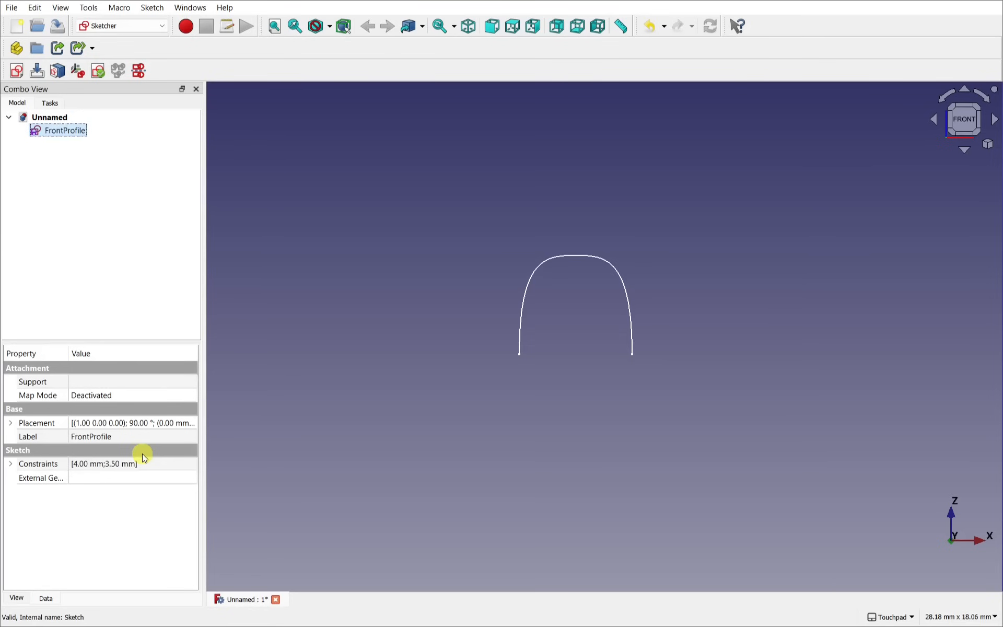
key("alt+Tab")
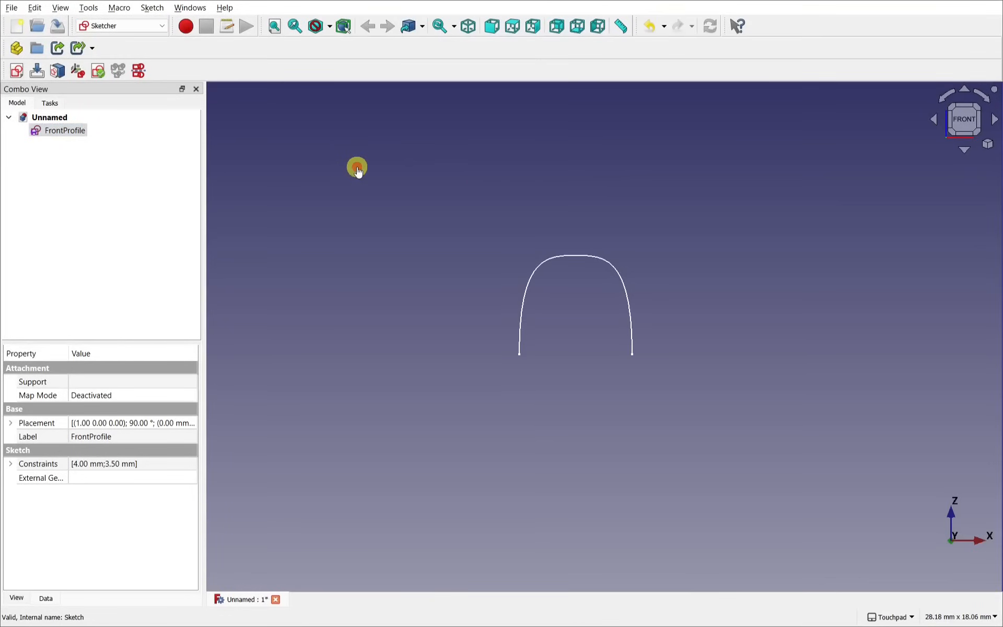
Step: Back in FreeCAD, create a second sketch on the XZ-Plane
left_click(356, 168)
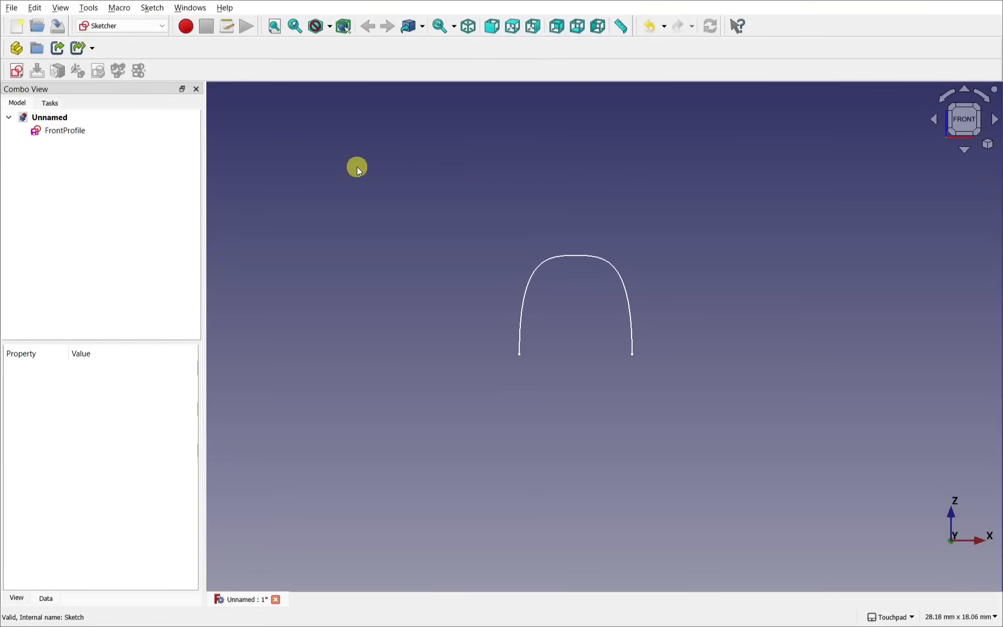
left_click(15, 72)
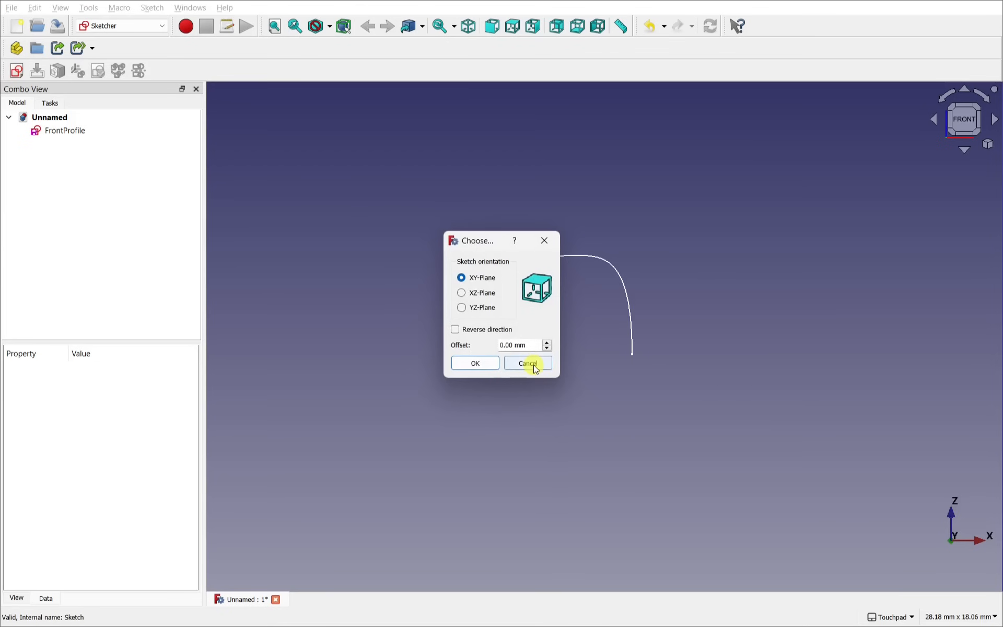
left_click(481, 292)
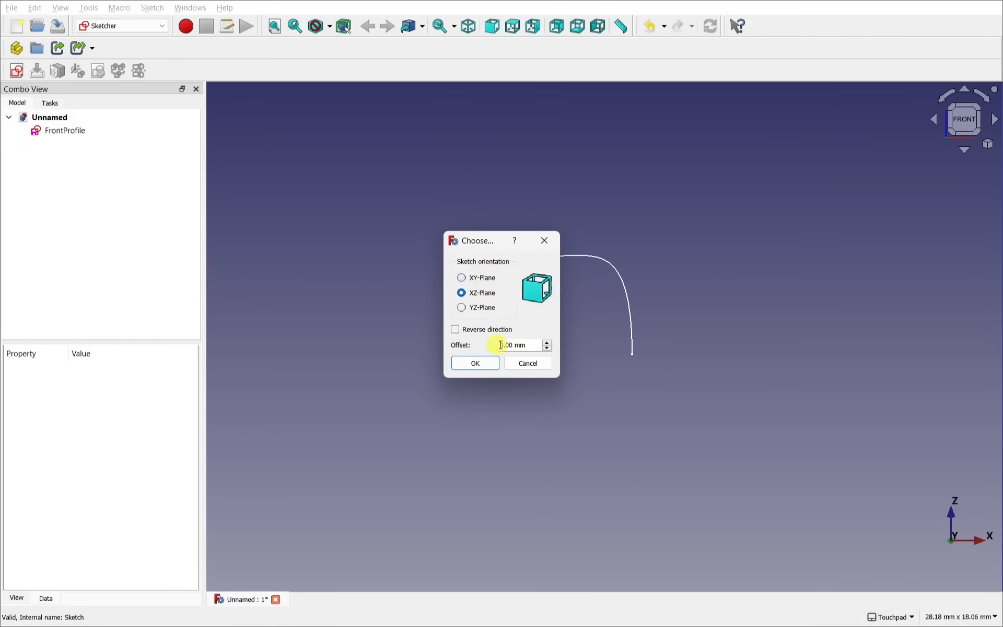
left_click(473, 363)
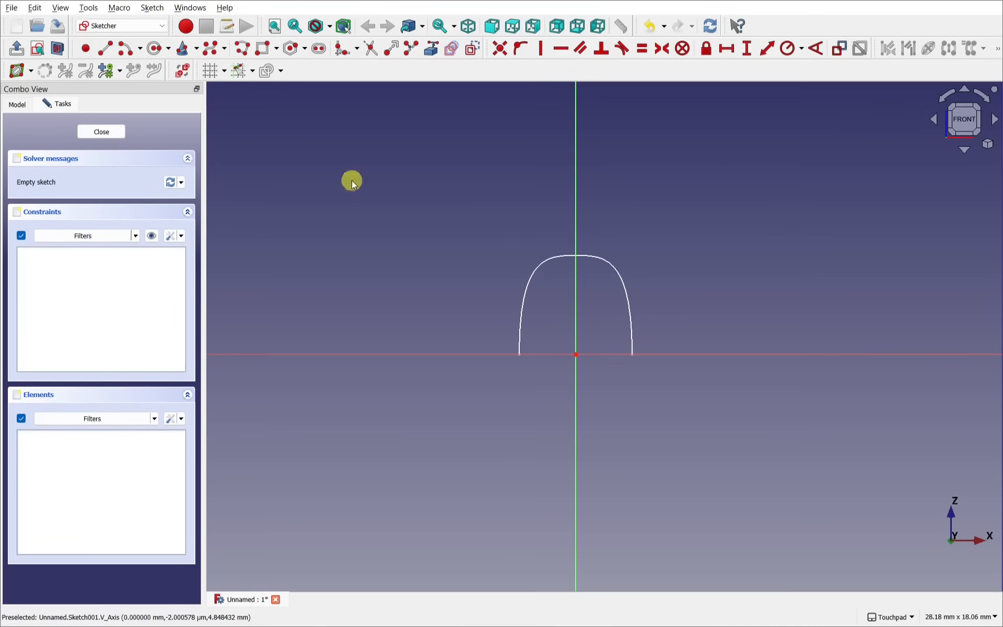
Step: Start an 'Ellipse by center, major radius, point' from the origin around the arch
left_click(192, 51)
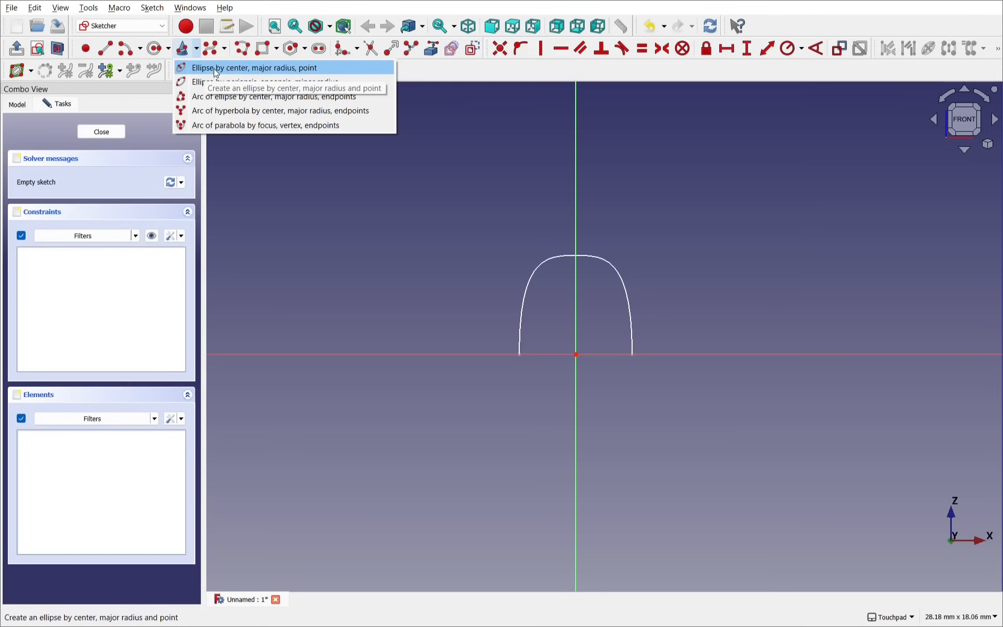
left_click(320, 67)
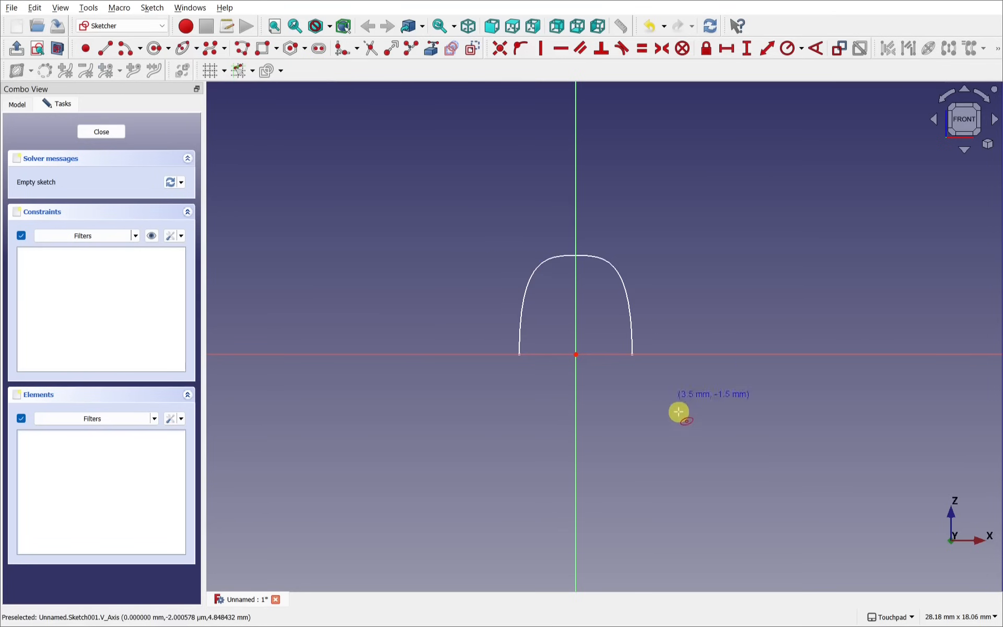
right_click(574, 355)
Step: Draw an upright ellipse centred on the origin, with its major radius reaching the vertical axis top, enclosing the arch
left_click(575, 354)
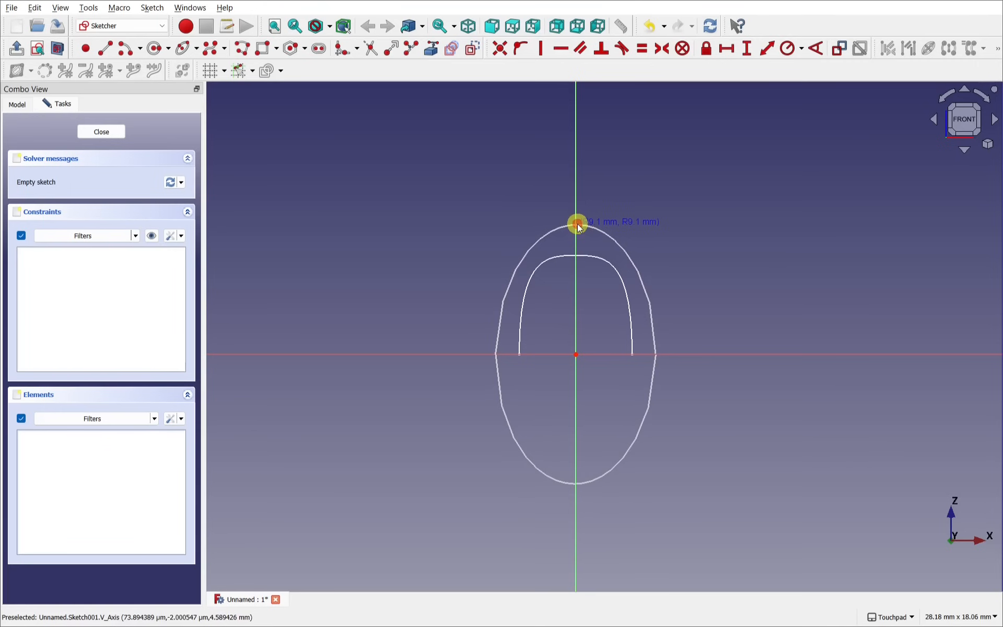
left_click(578, 225)
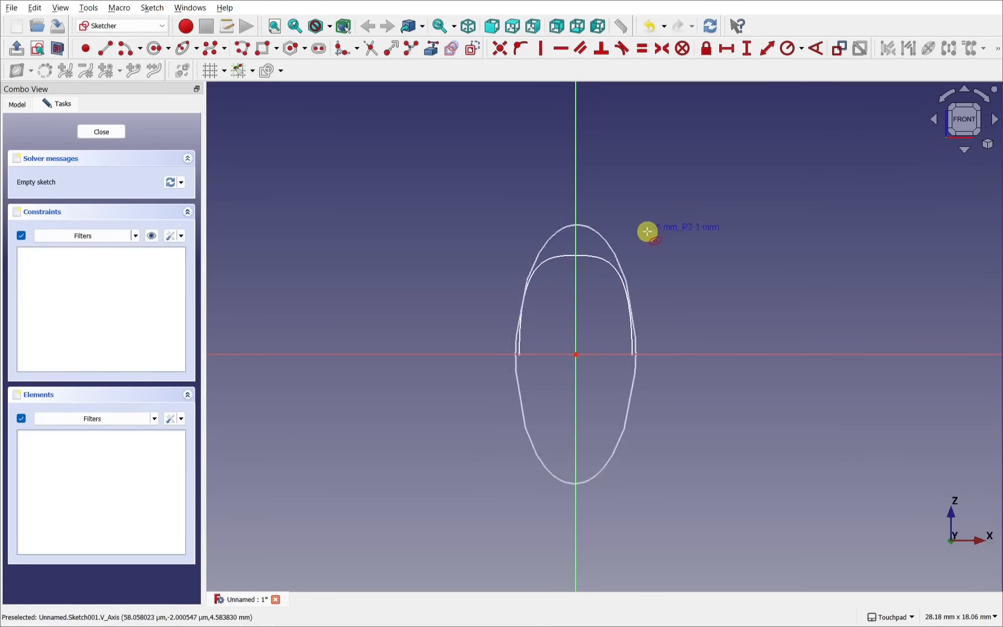
left_click(660, 236)
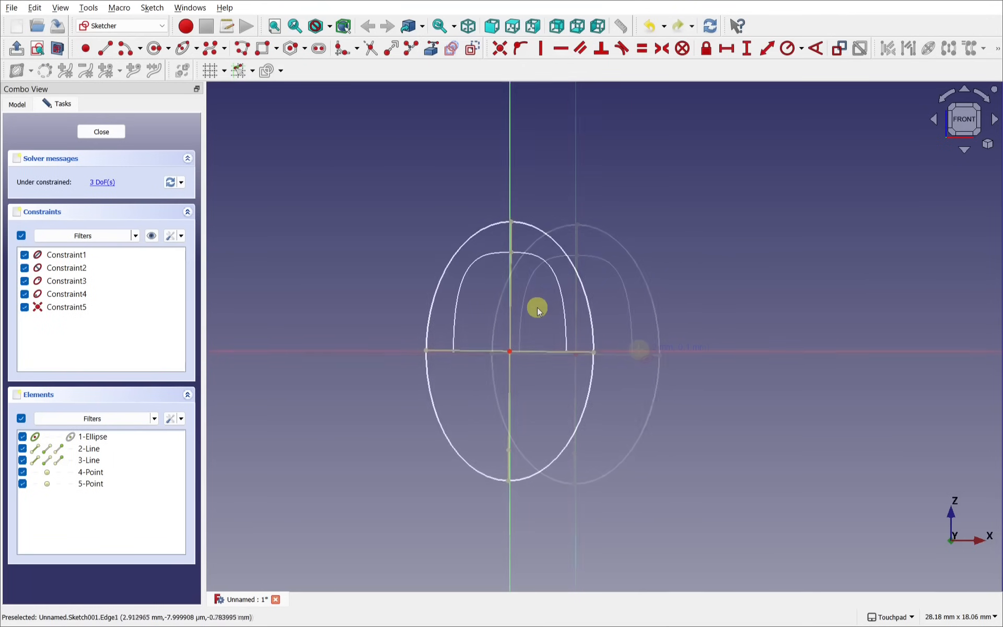
scroll(537, 308, "up", 3)
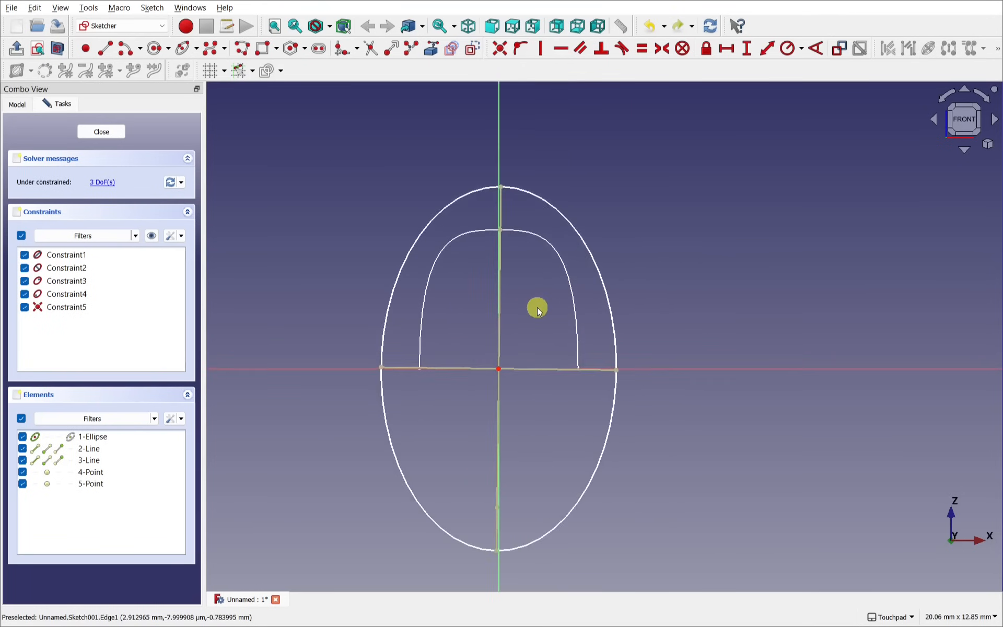
scroll(537, 308, "down", 1)
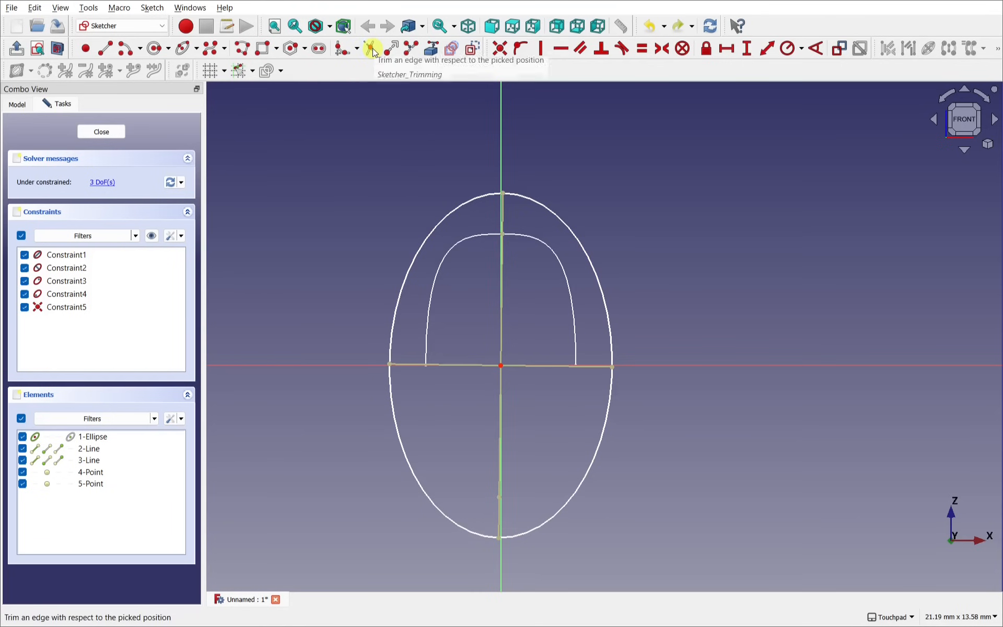
Step: Trim off the ellipse's lower right part and delete the redundant constraints 6 and 7
left_click(153, 8)
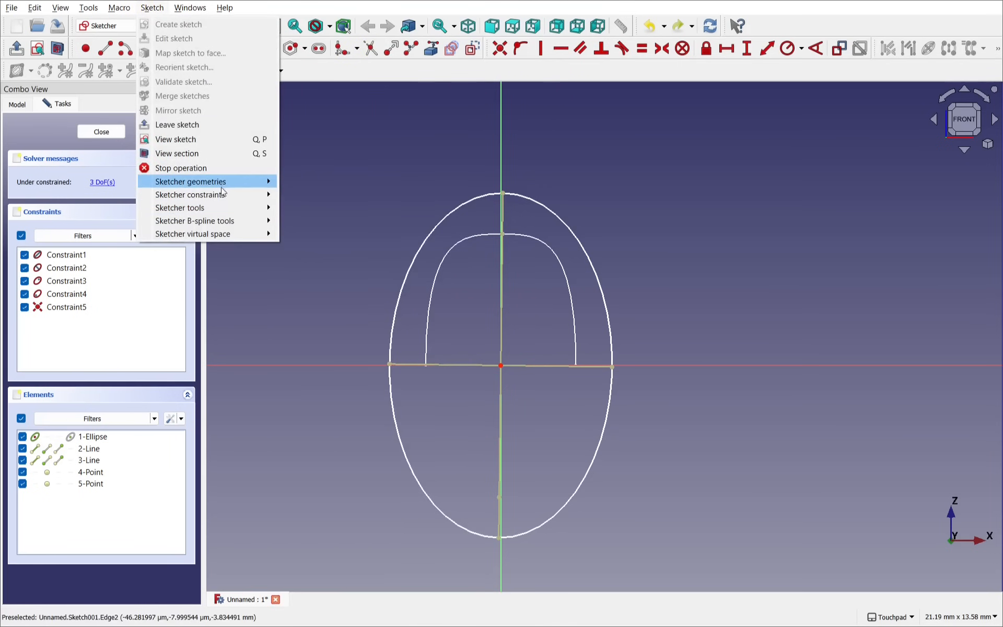
mouse_move(223, 186)
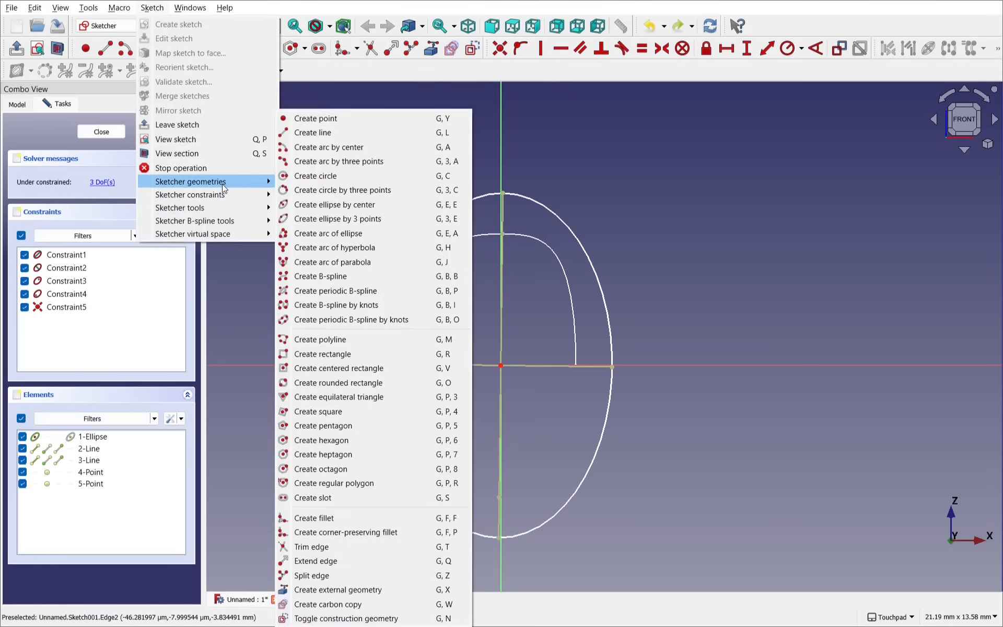
left_click(365, 546)
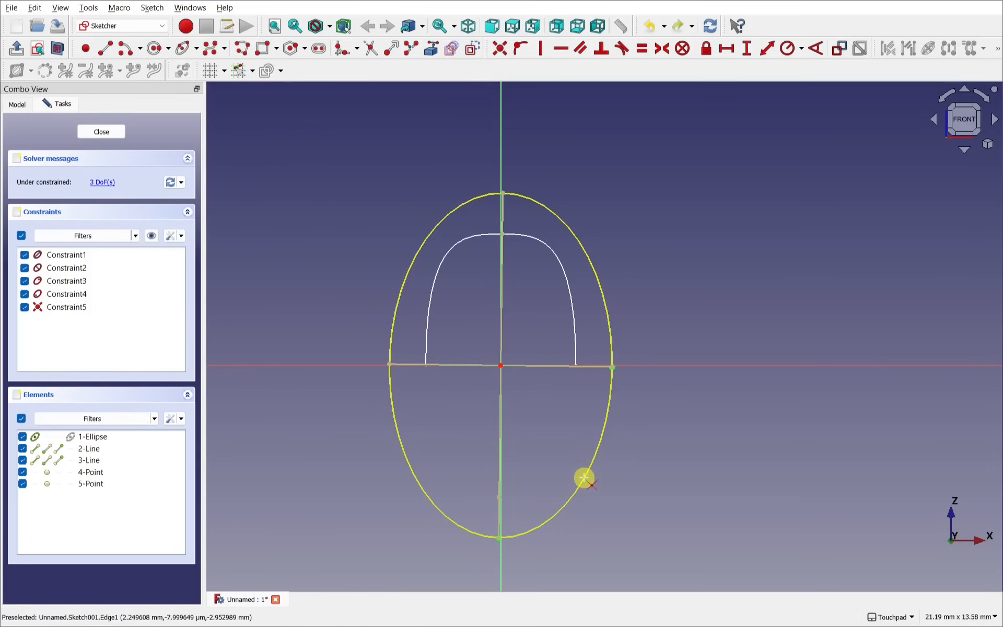
scroll(610, 366, "up", 5)
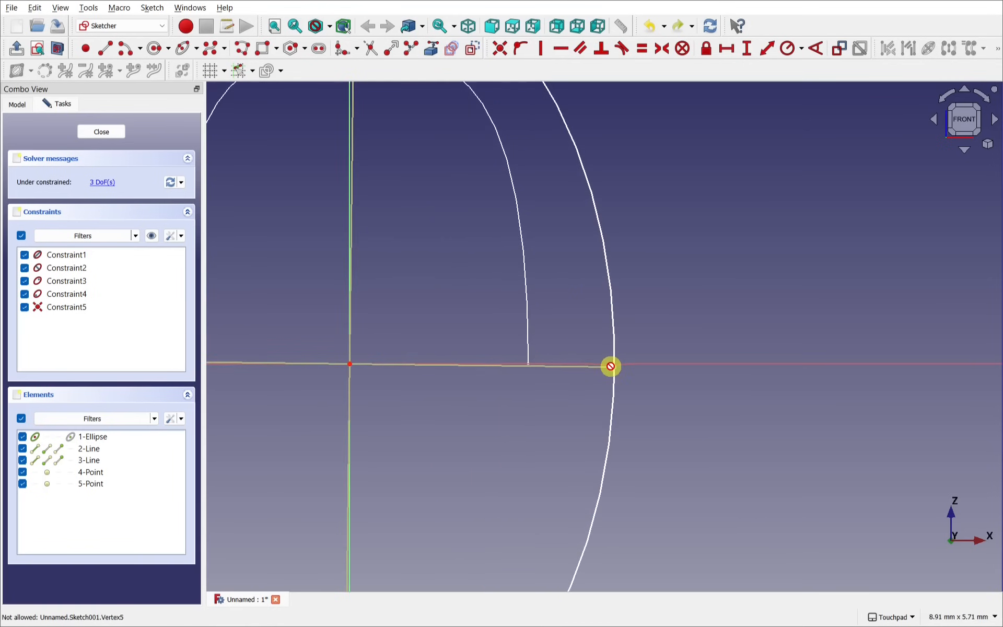
left_click(612, 409)
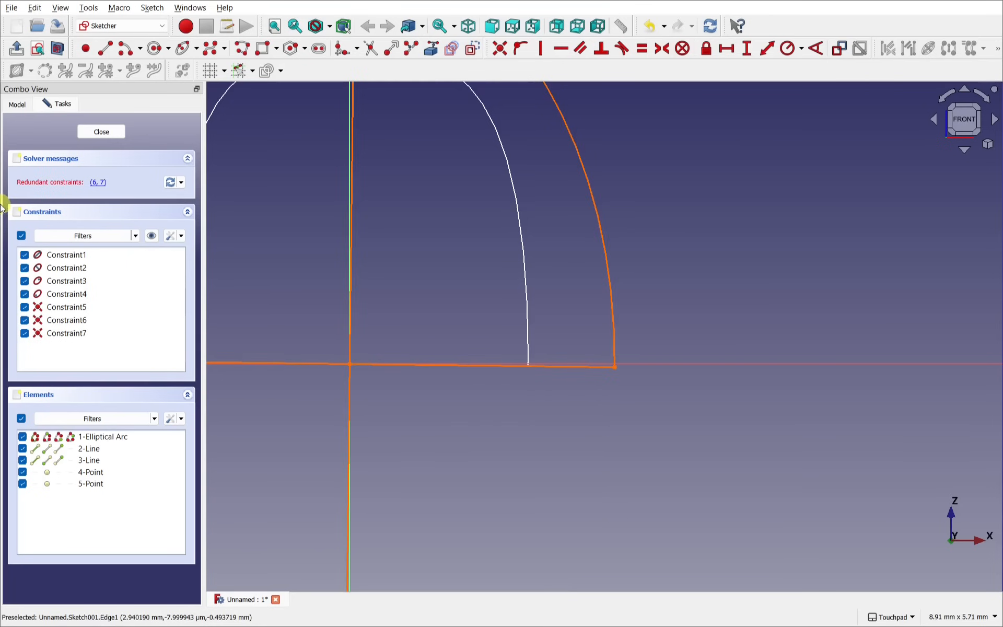
left_click(101, 183)
key("Delete")
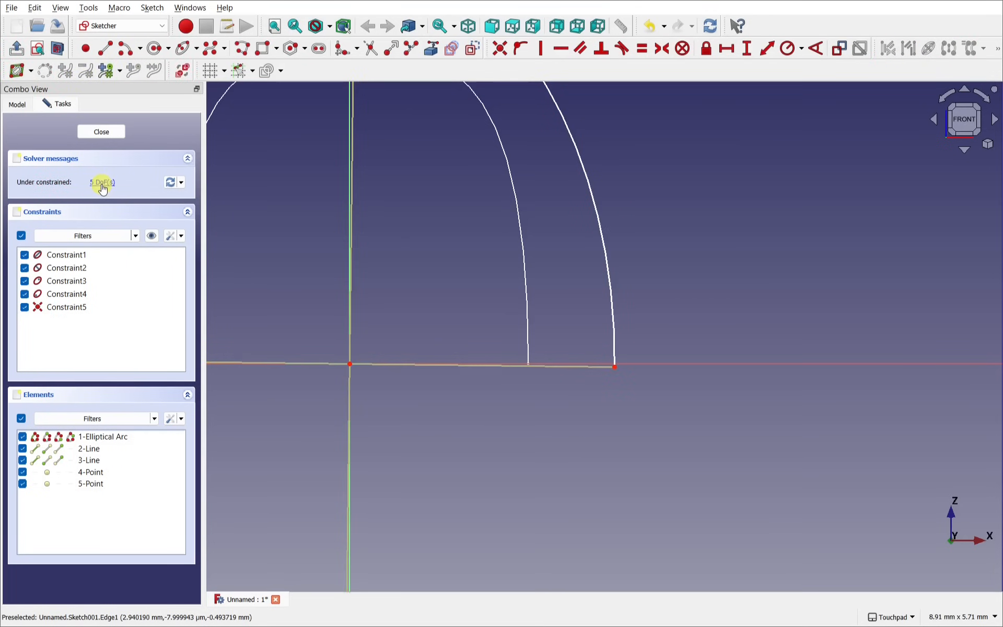
Step: Trim away the remaining lower arc, leaving only the upper elliptical arc
scroll(521, 368, "down", 2)
scroll(521, 372, "down", 1)
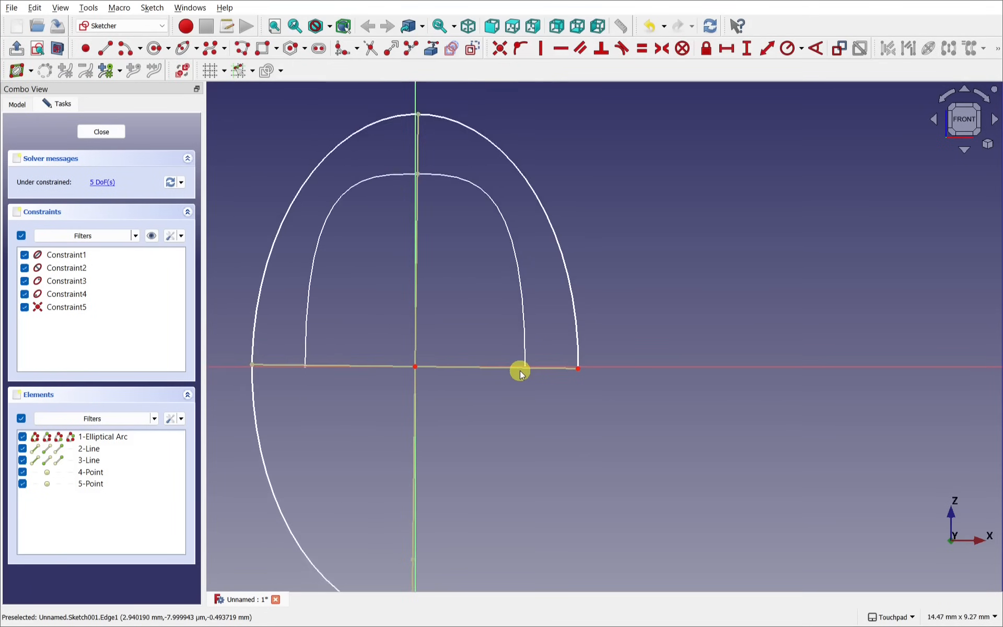
scroll(444, 424, "down", 2)
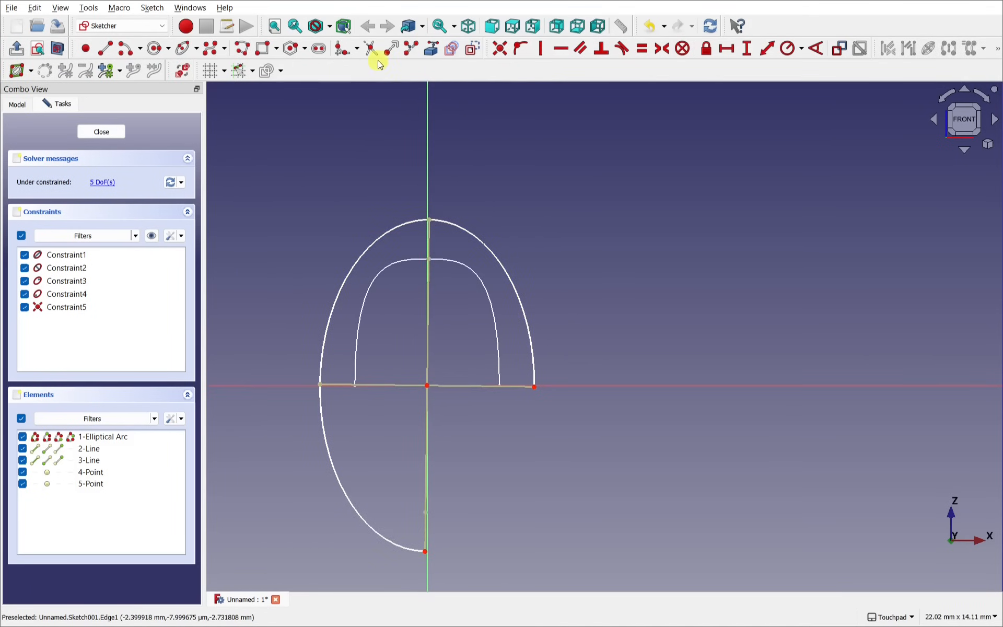
left_click(370, 48)
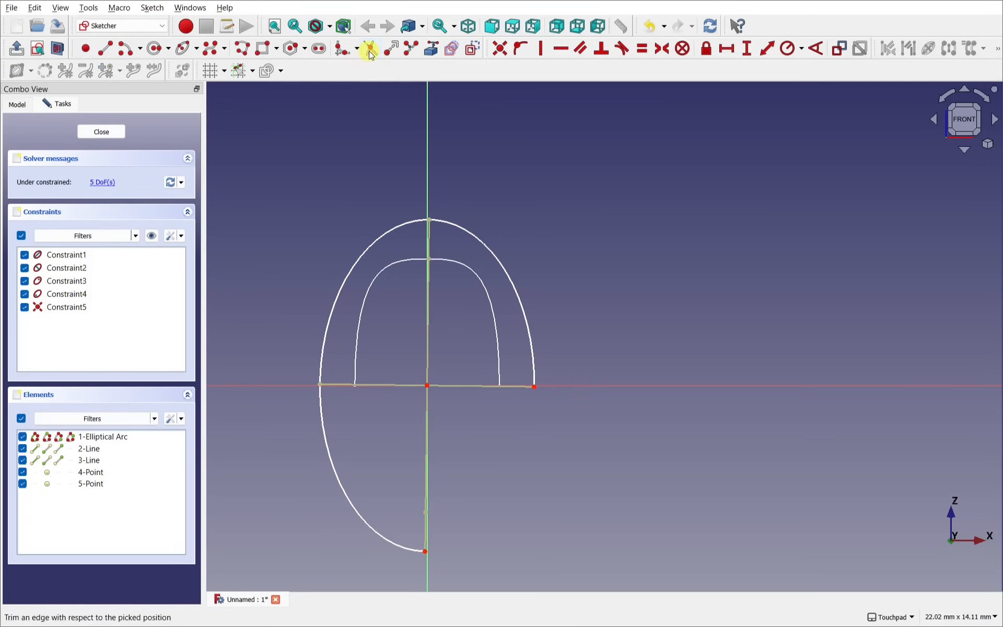
left_click(340, 487)
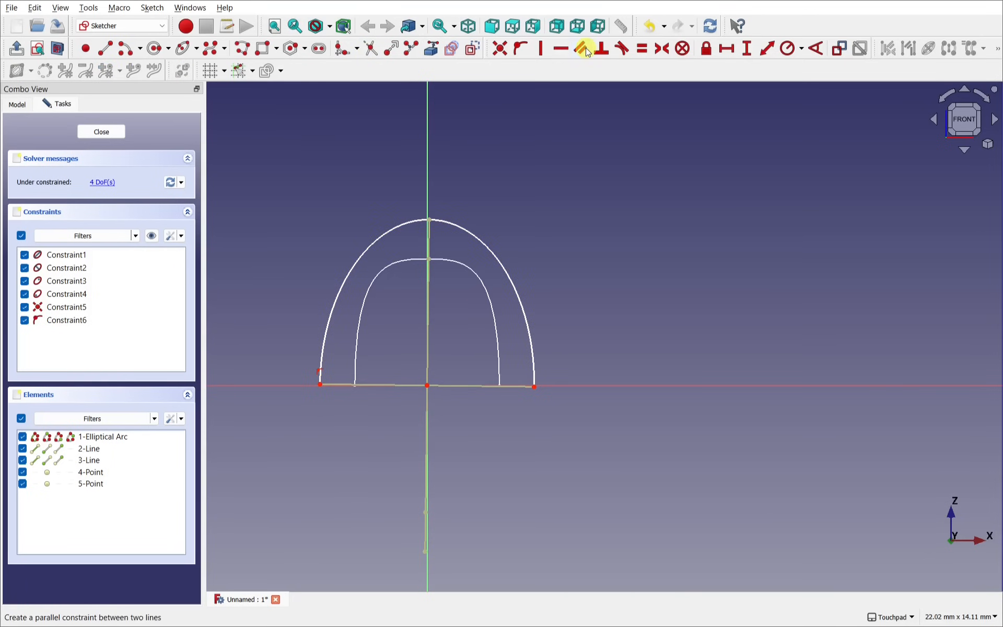
Step: Constrain the arch's base line to be horizontal
left_click(564, 48)
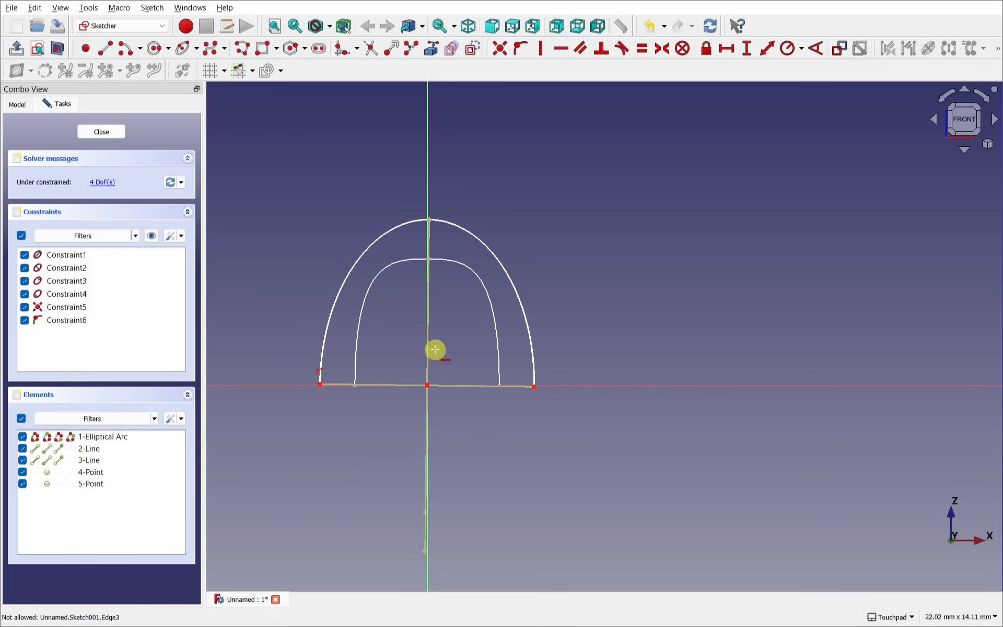
left_click(392, 385)
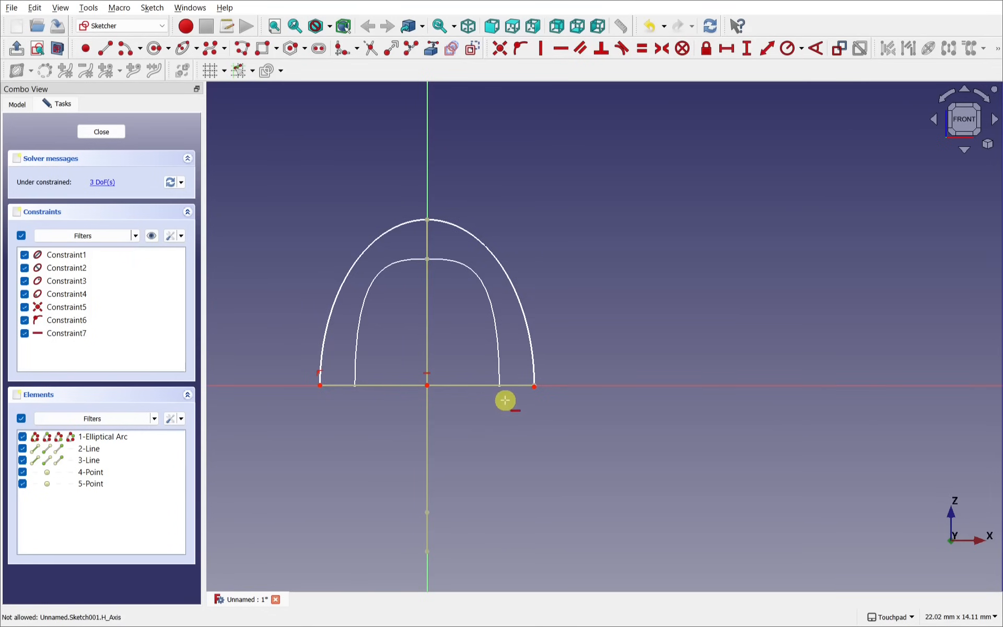
scroll(506, 426, "up", 5)
scroll(505, 400, "up", 2)
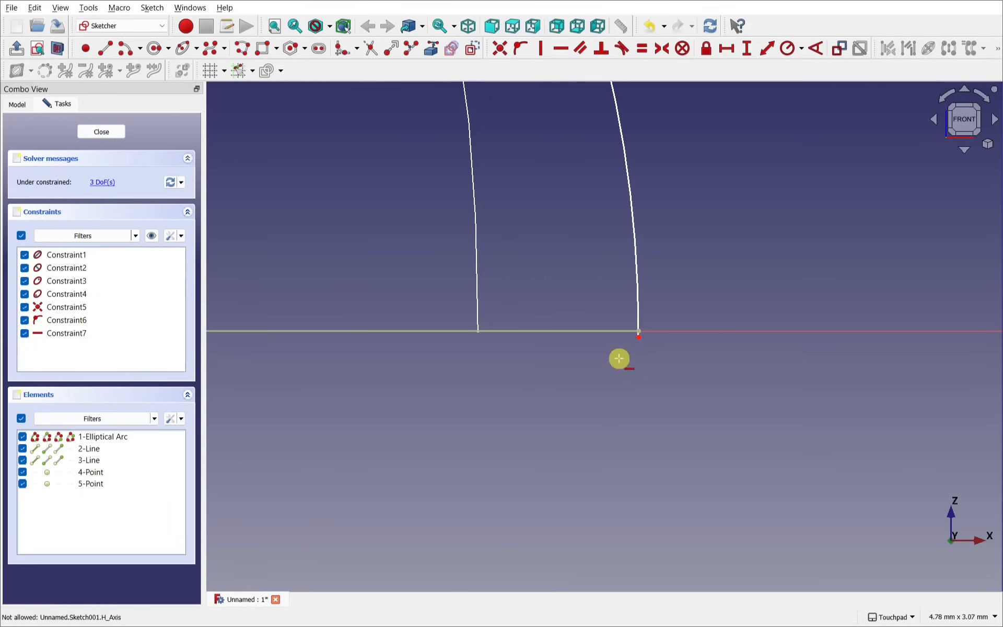
Step: Make the arc's right endpoint coincident with the base line's right endpoint
left_click(638, 338)
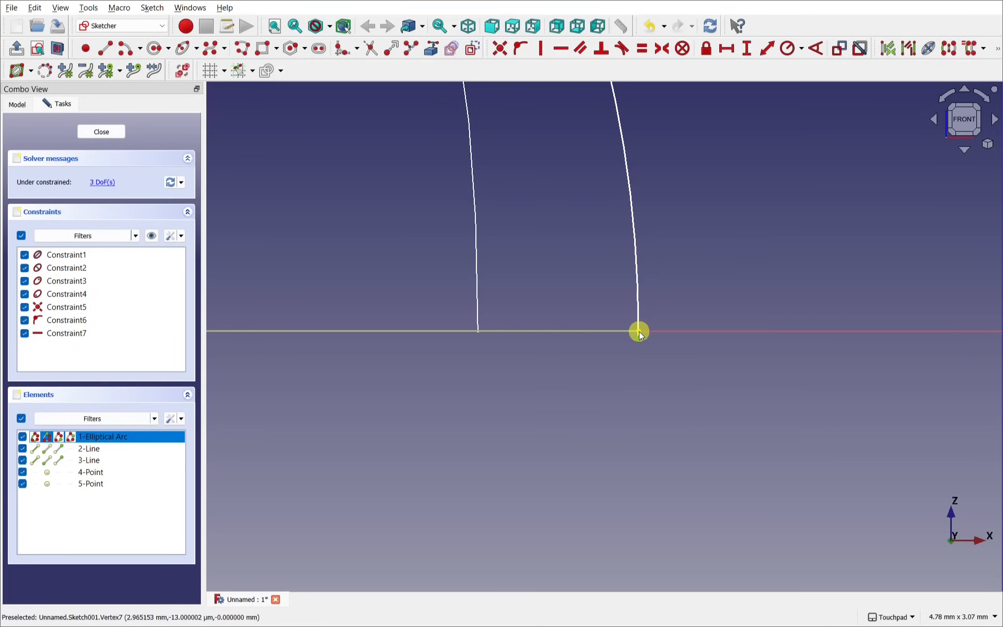
left_click(639, 332)
scroll(646, 336, "up", 1)
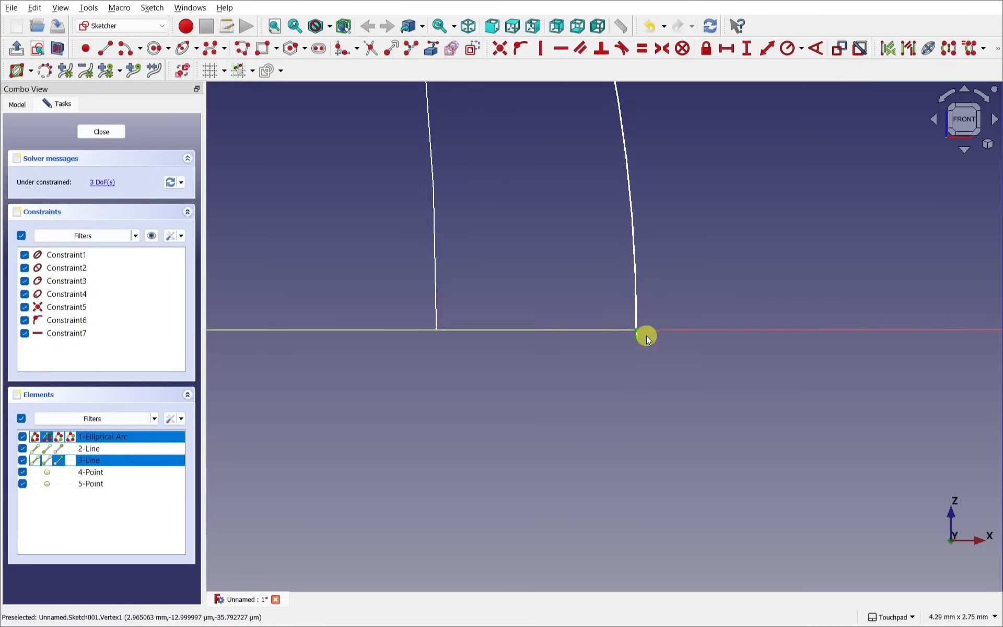
scroll(647, 337, "up", 1)
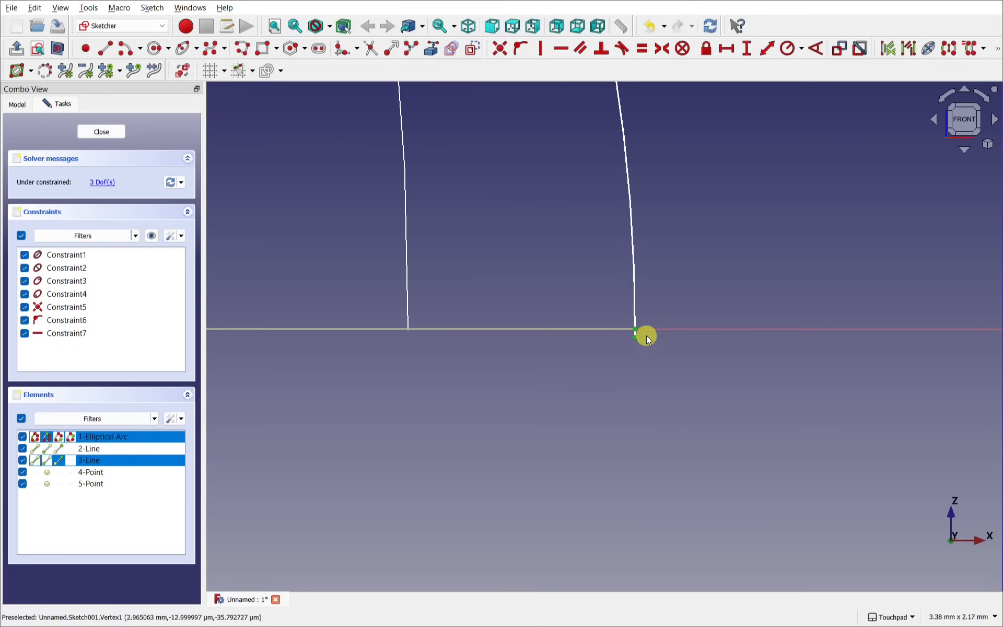
left_click(500, 49)
scroll(504, 237, "down", 3)
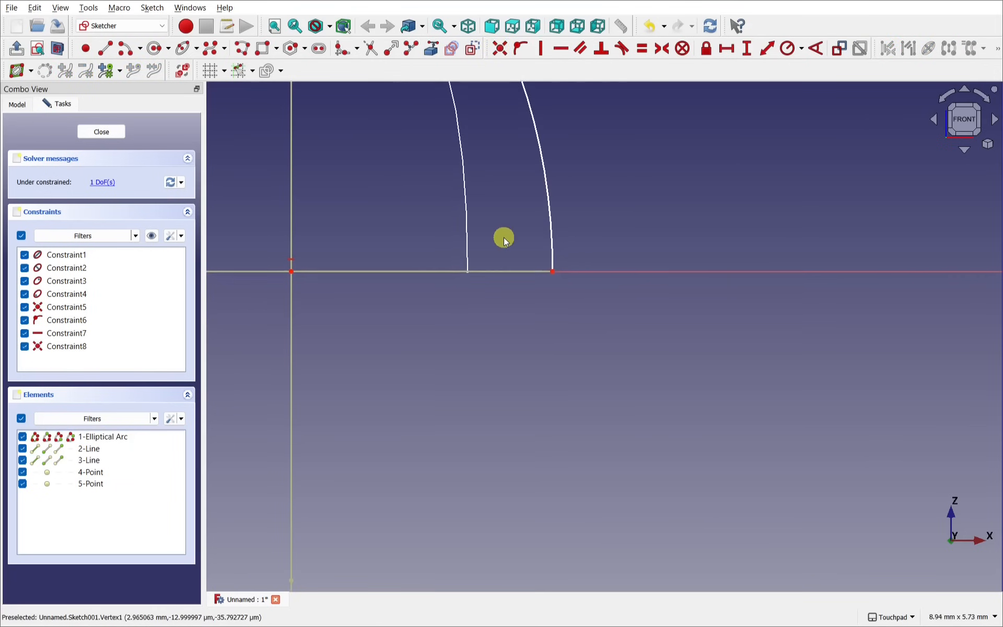
scroll(491, 240, "down", 1)
Step: Pan and zoom so the whole arch and vertical axis are centred in view
middle_click_drag(390, 239, 756, 320, "shift")
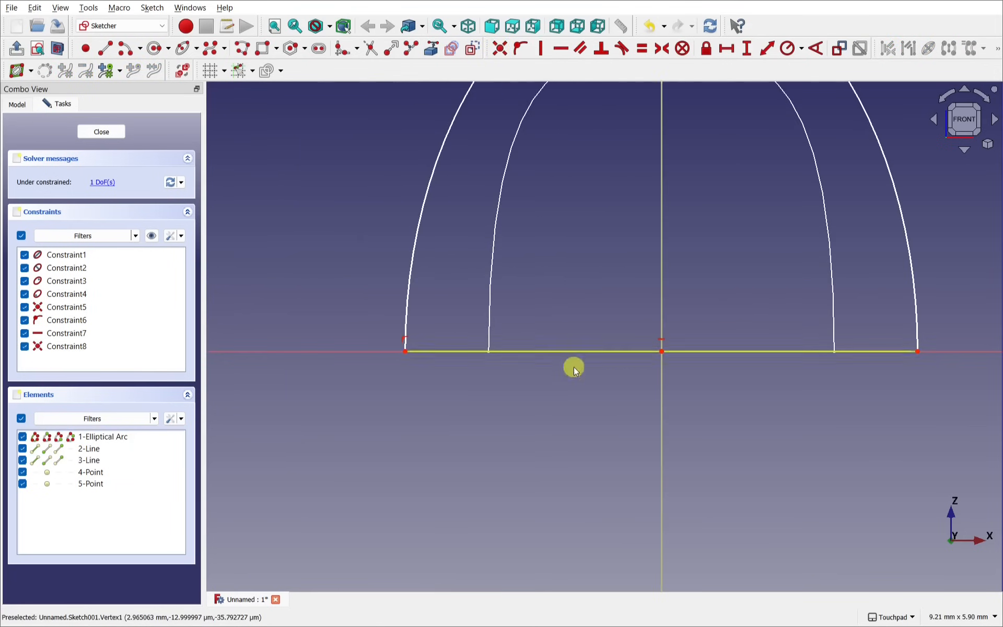
scroll(415, 356, "up", 4)
scroll(414, 357, "up", 3)
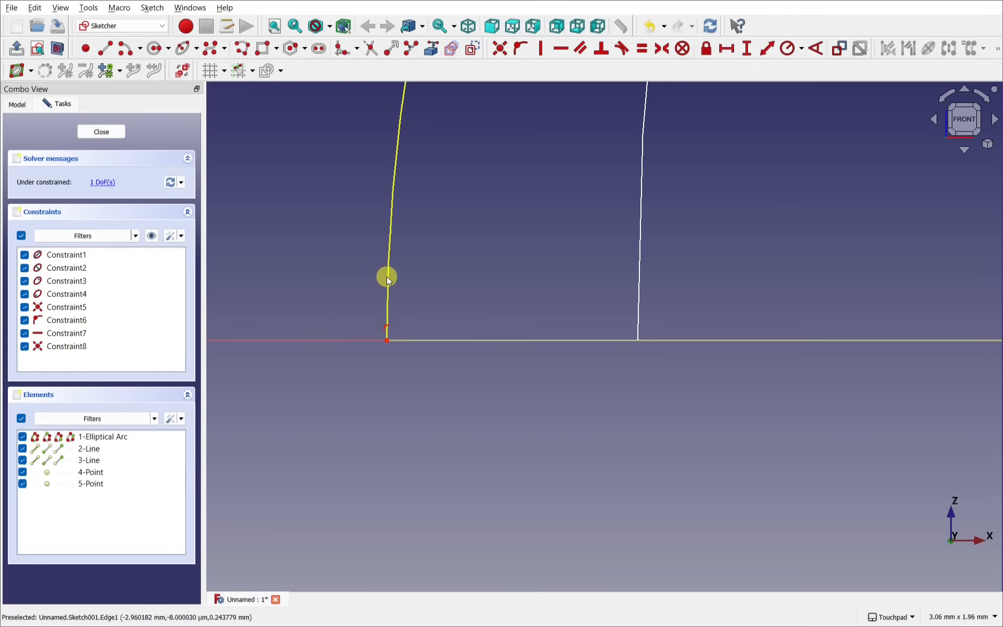
scroll(528, 285, "down", 8)
scroll(529, 285, "down", 1)
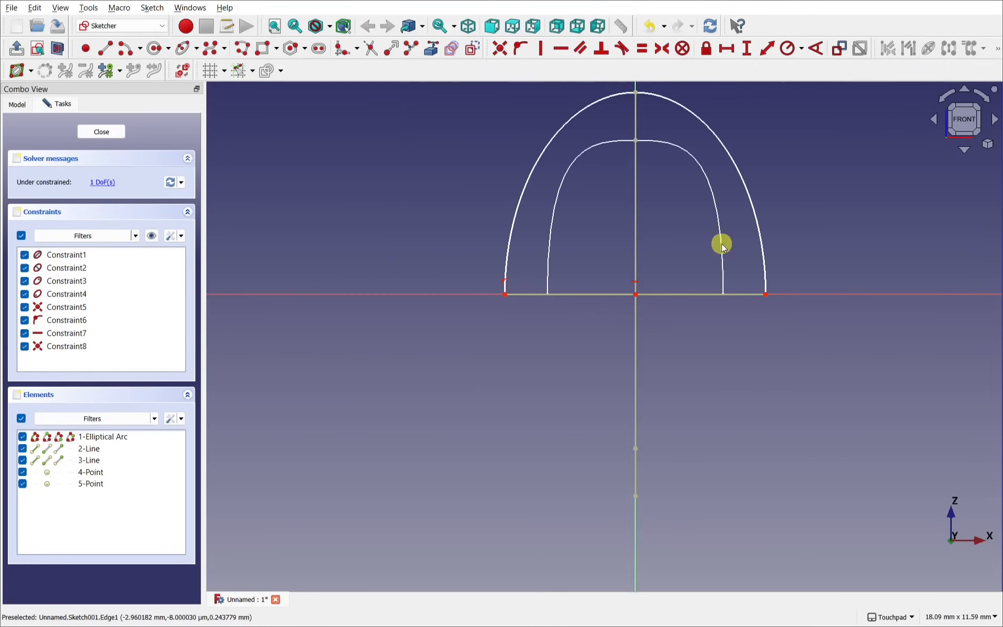
middle_click_drag(713, 264, 640, 337, "shift")
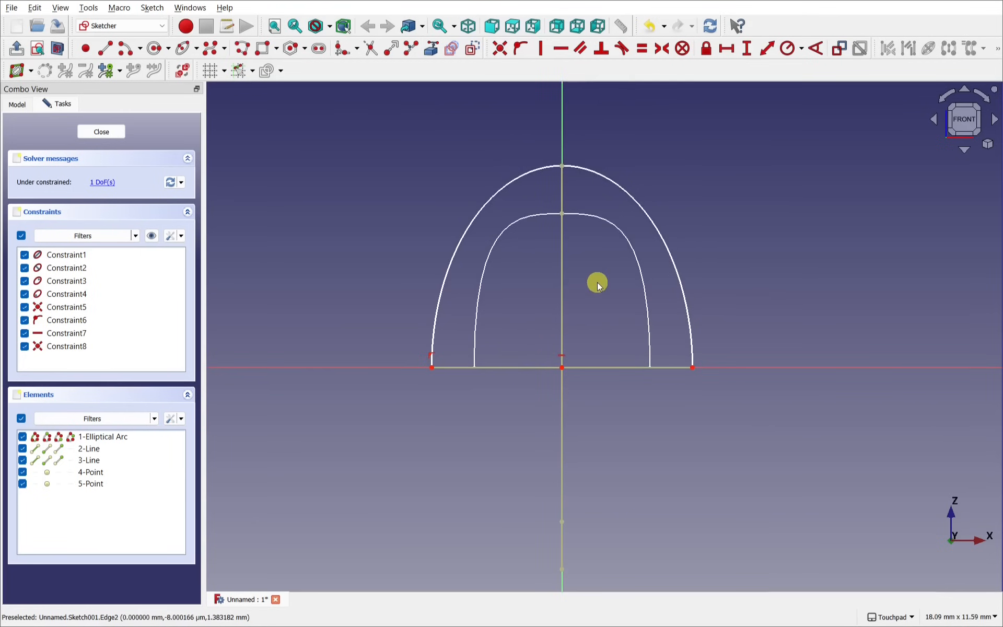
Step: Dimension the arch base 10 mm wide and centre-to-top 7.5 mm tall, then close the sketch
left_click(525, 364)
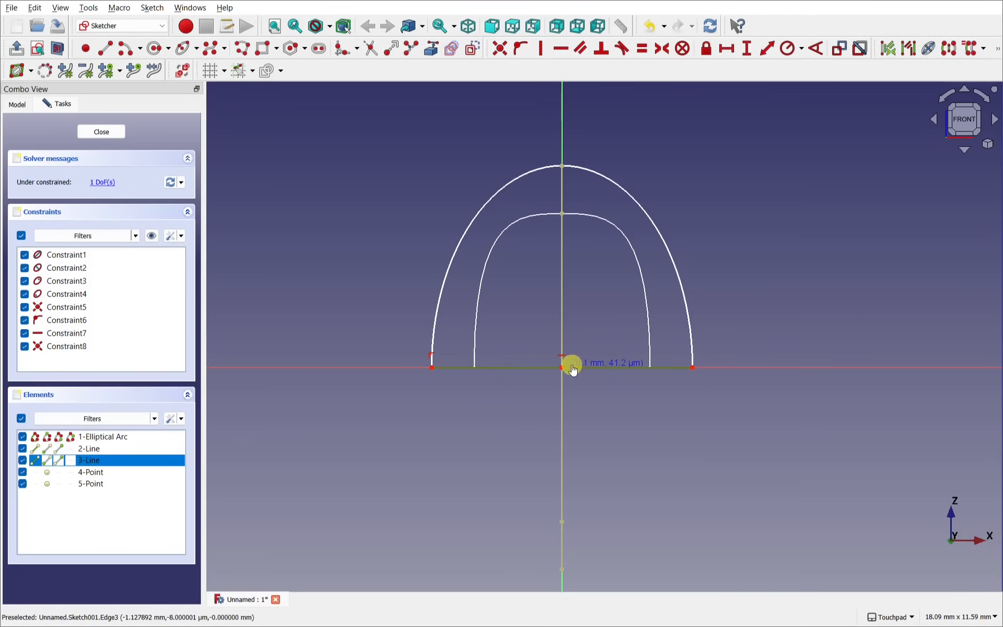
left_click(727, 51)
key("Return")
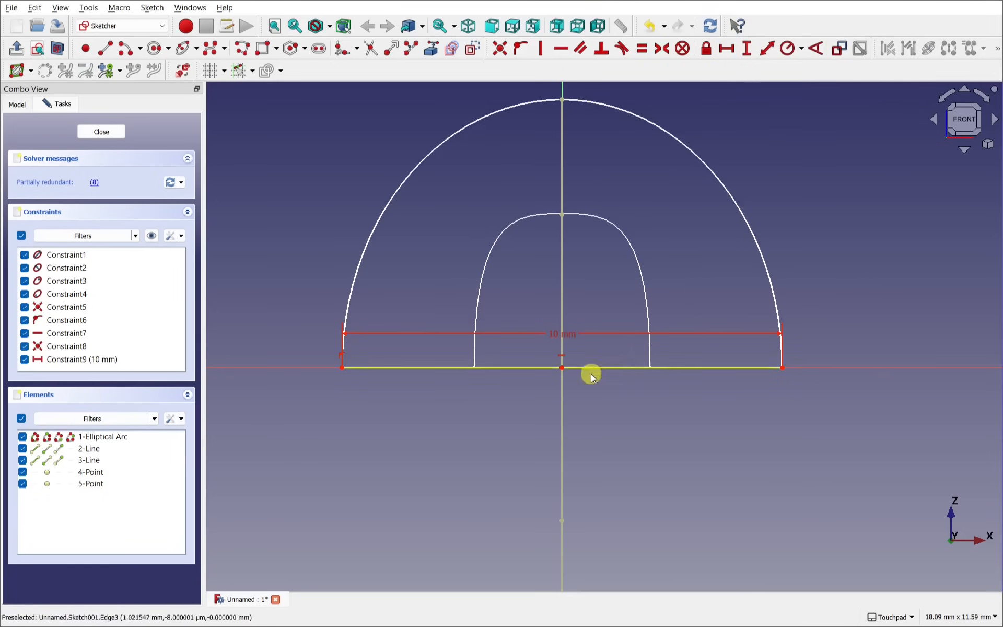
left_click(562, 366)
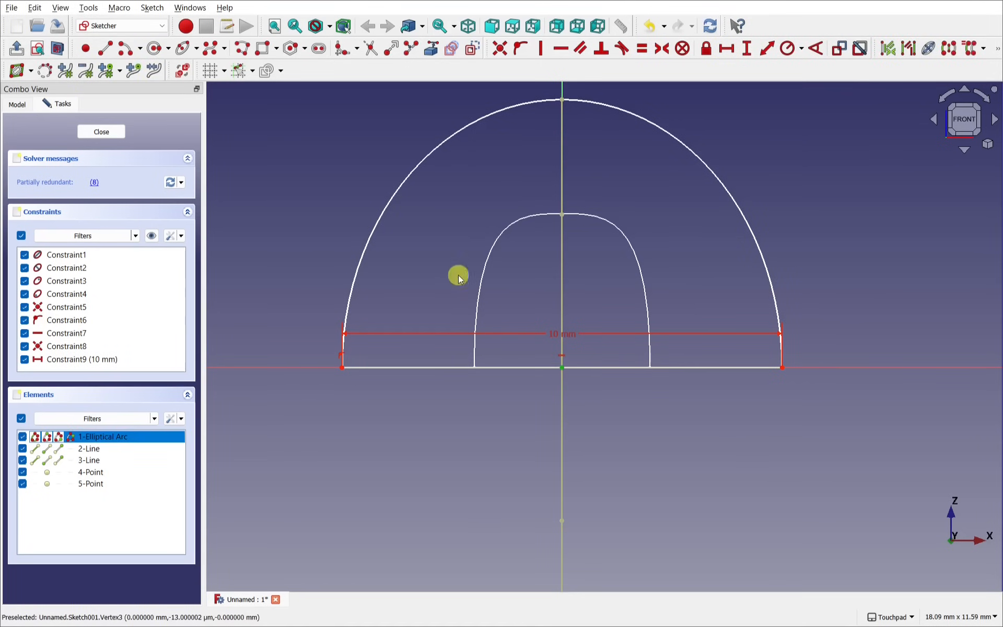
left_click(563, 101)
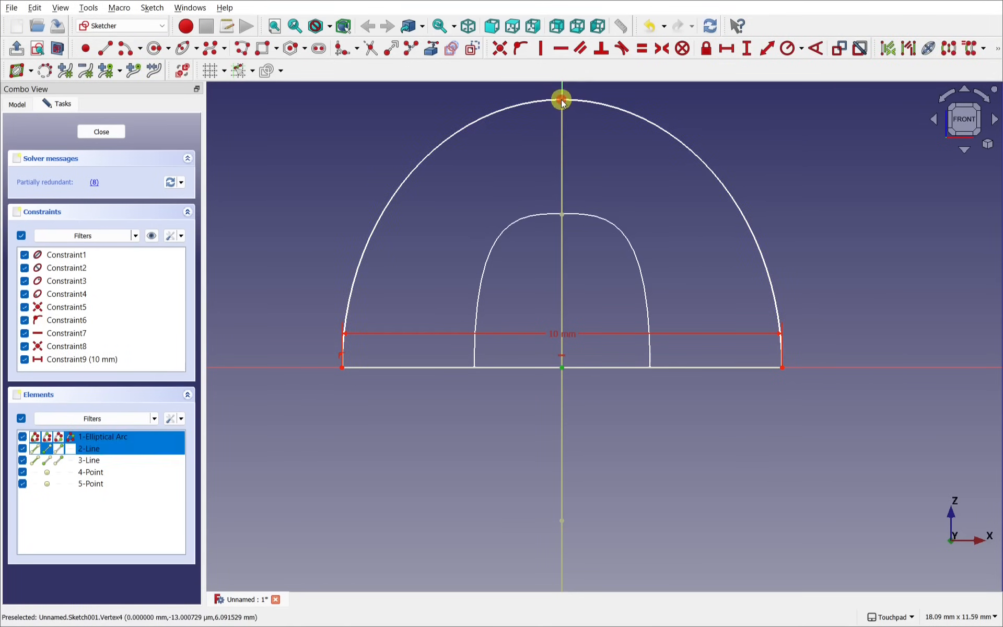
left_click(757, 50)
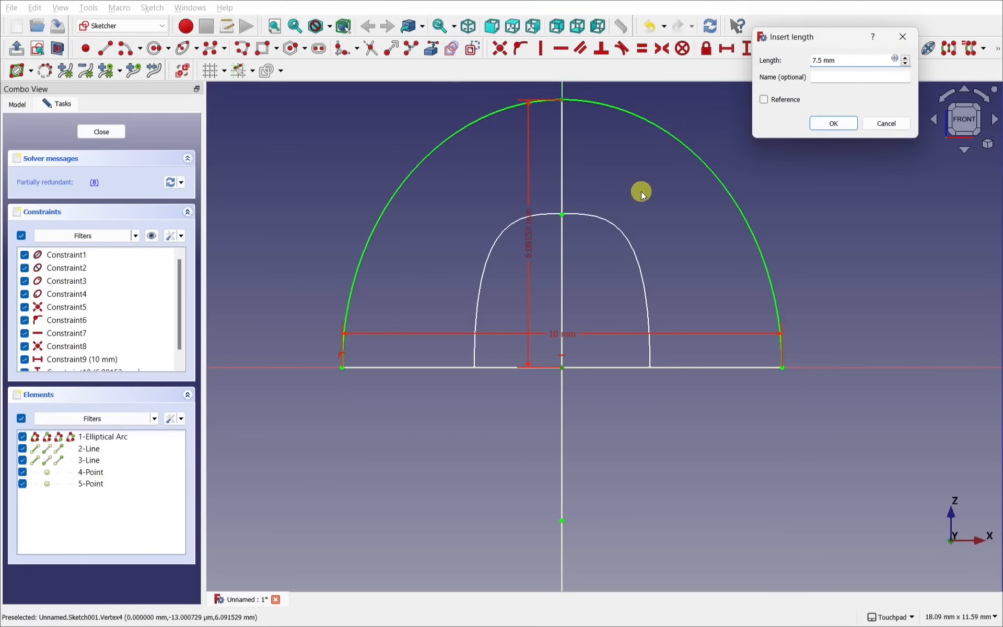
key("Return")
scroll(506, 274, "down", 3)
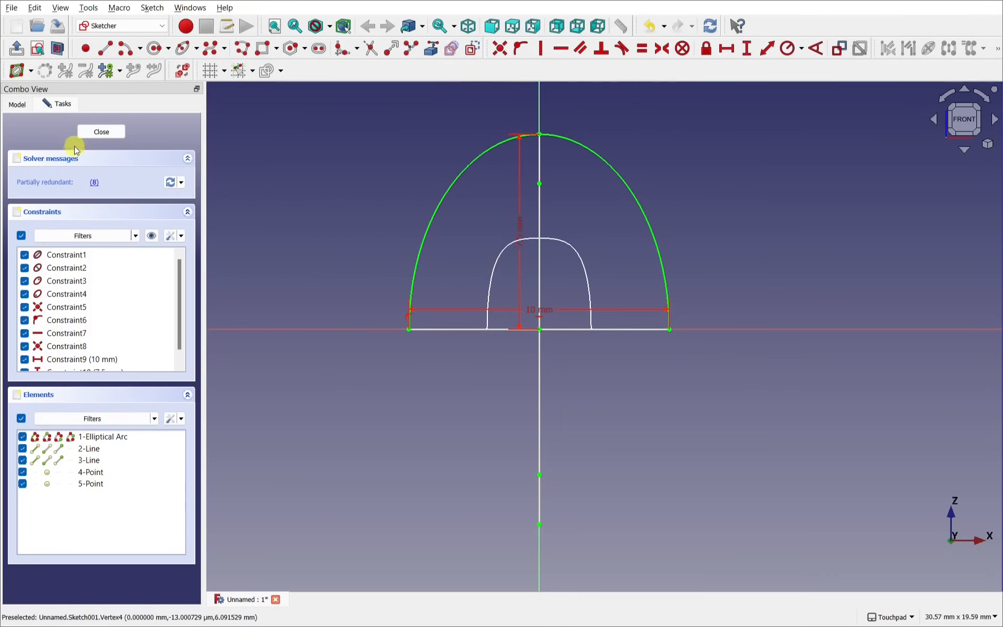
left_click(99, 132)
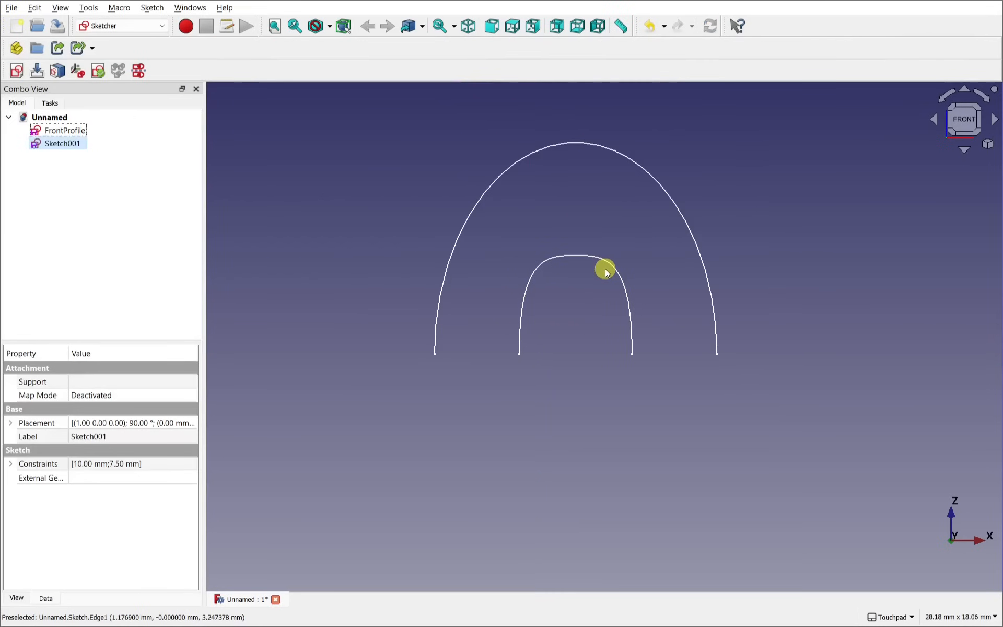
Step: Rename Sketch001, the 10 × 7.5 mm half-ellipse, to 'MidProfile'
left_click_drag(617, 308, 489, 320, "shift")
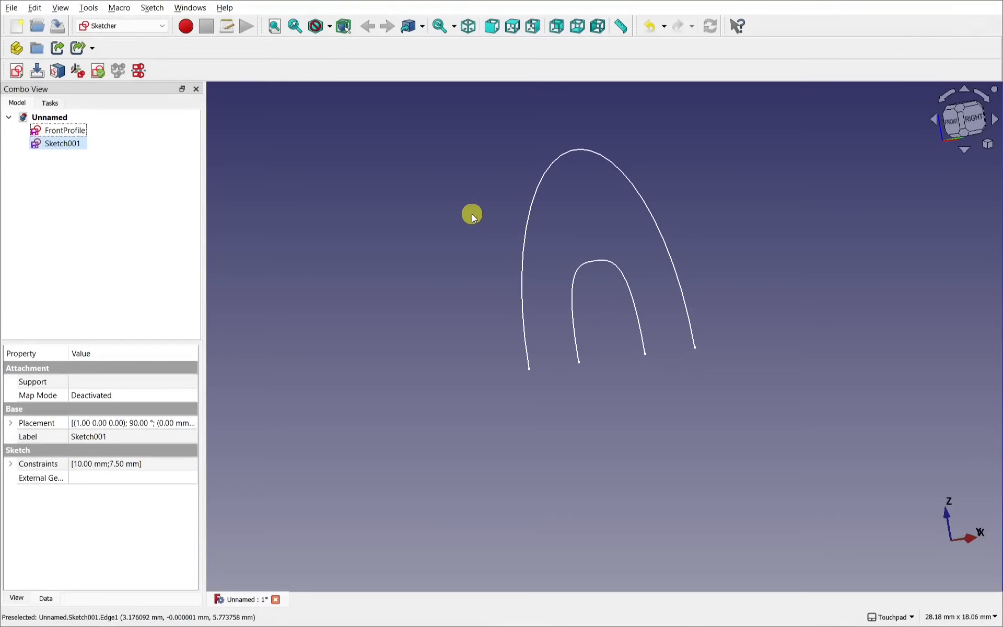
left_click(587, 149)
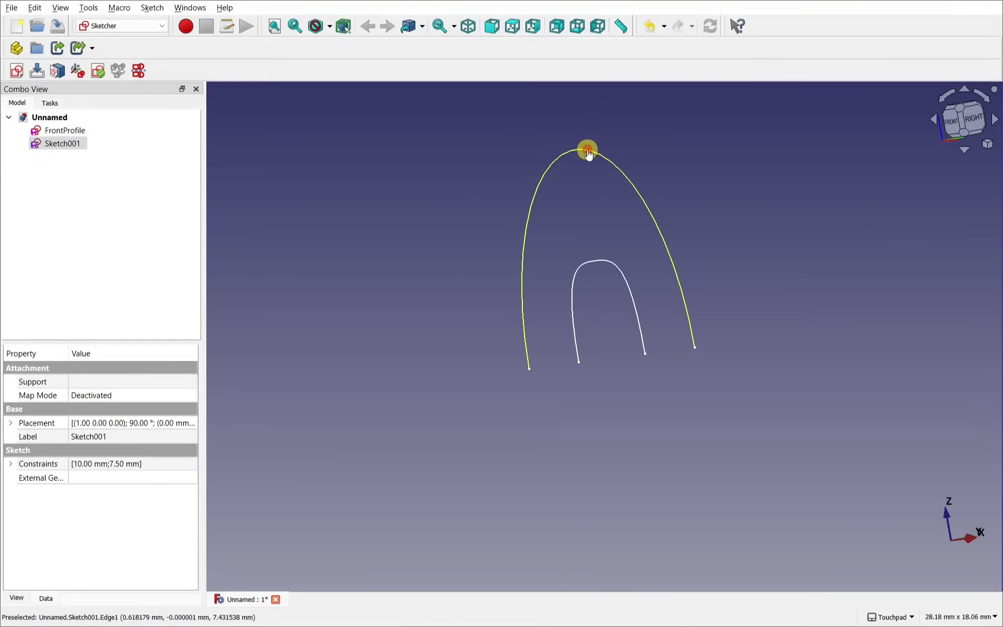
right_click(71, 149)
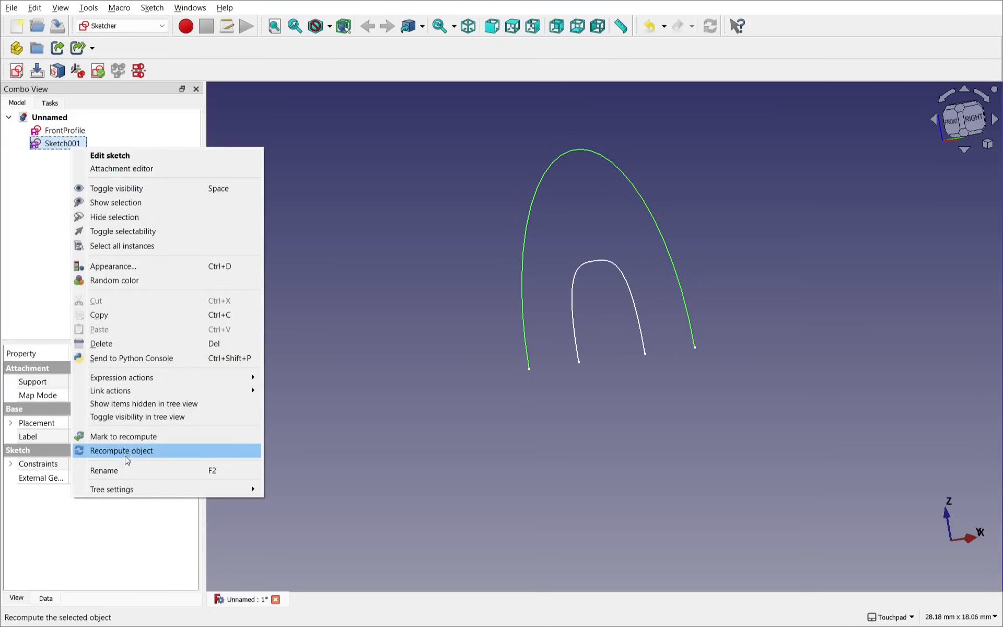
left_click(124, 470)
type("M")
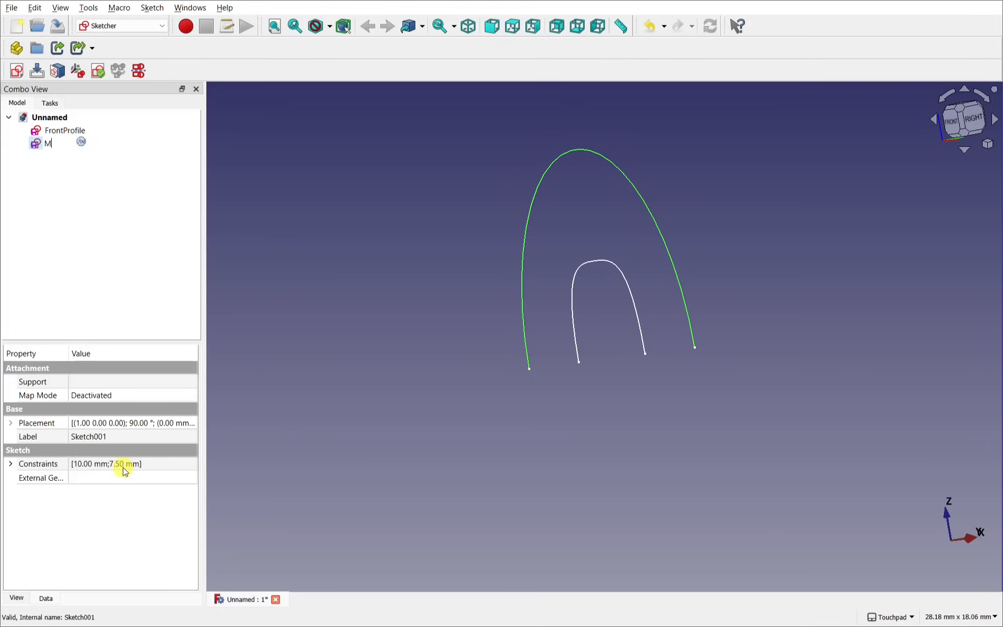
type("ideProfile")
key("Return")
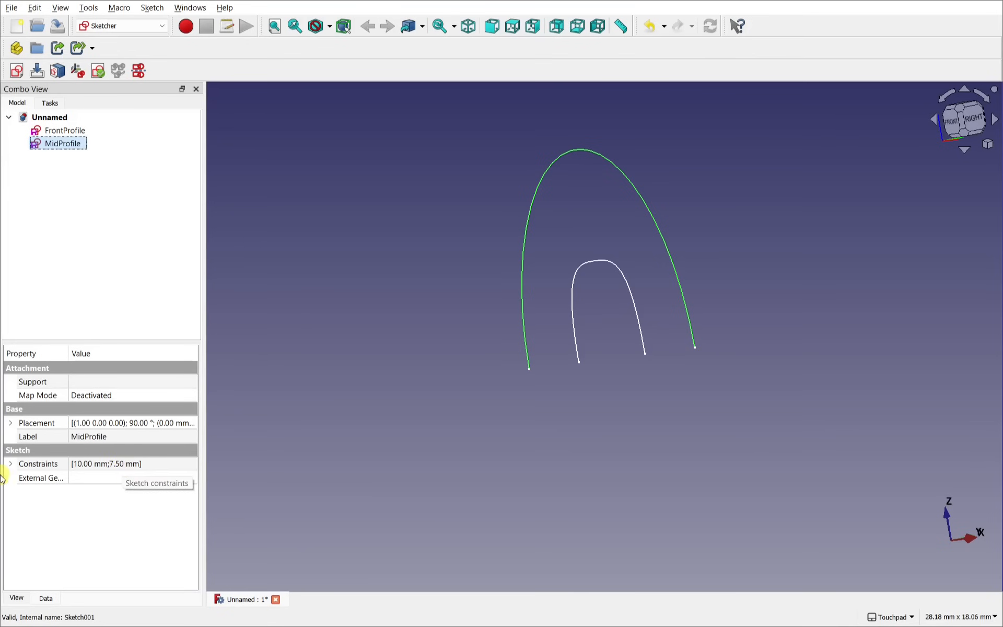
Step: Expand MidProfile's Placement position values and turn on the axis cross at the origin
left_click(8, 424)
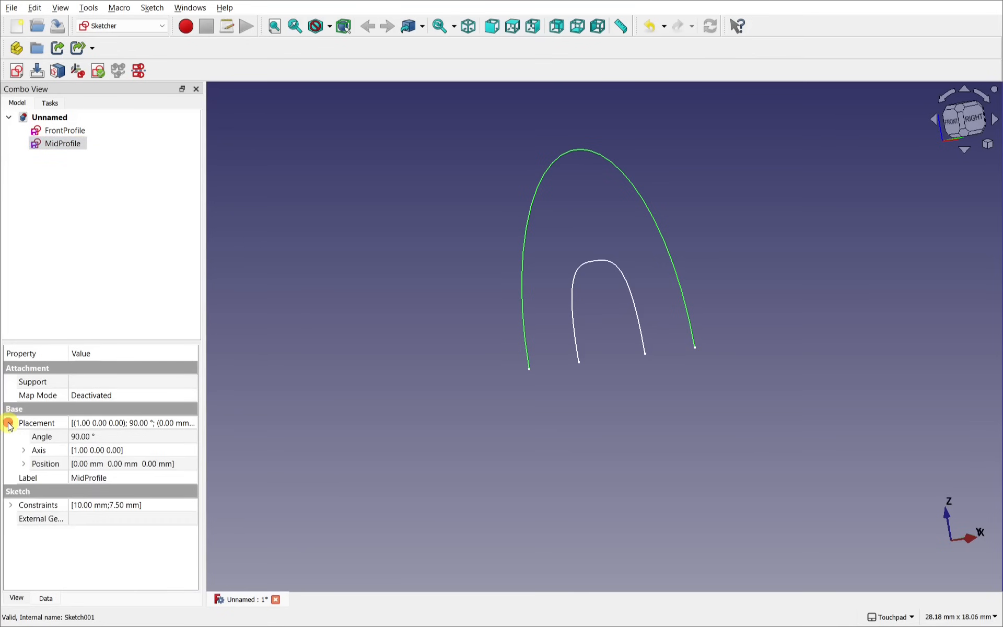
left_click(23, 465)
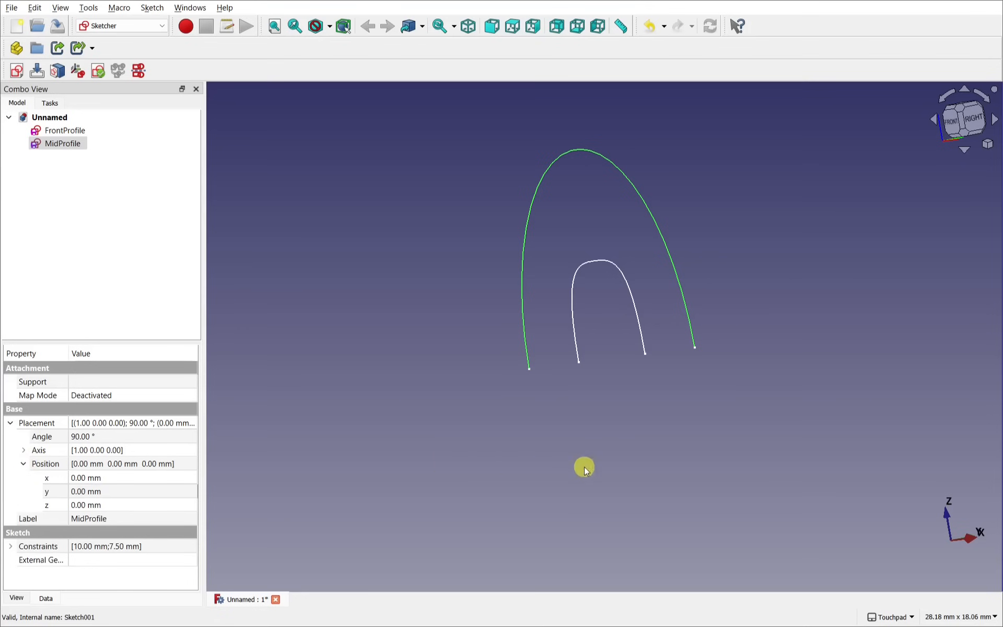
left_click_drag(725, 362, 720, 440, "shift")
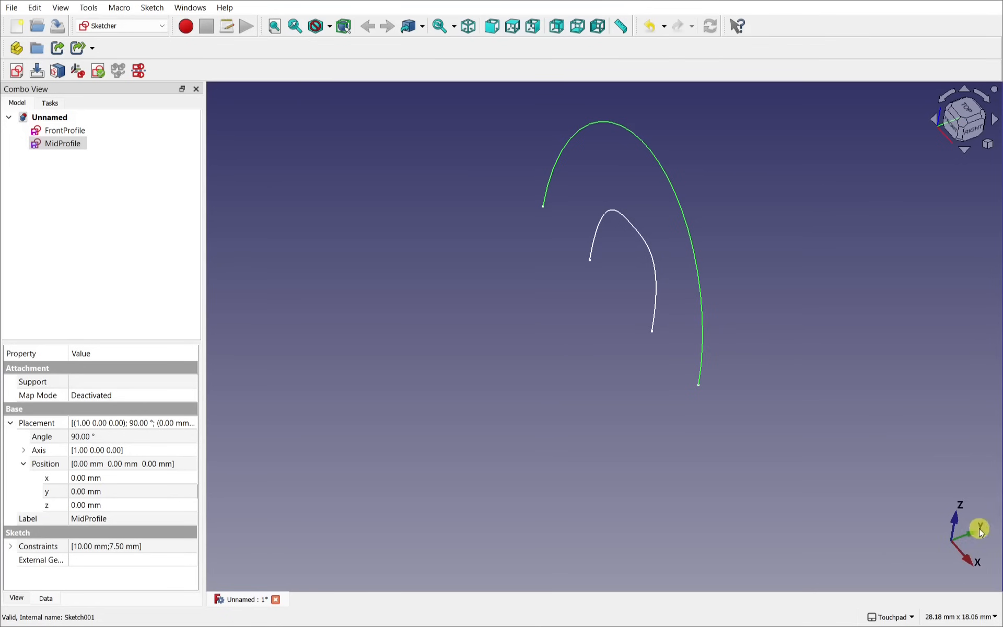
left_click(66, 7)
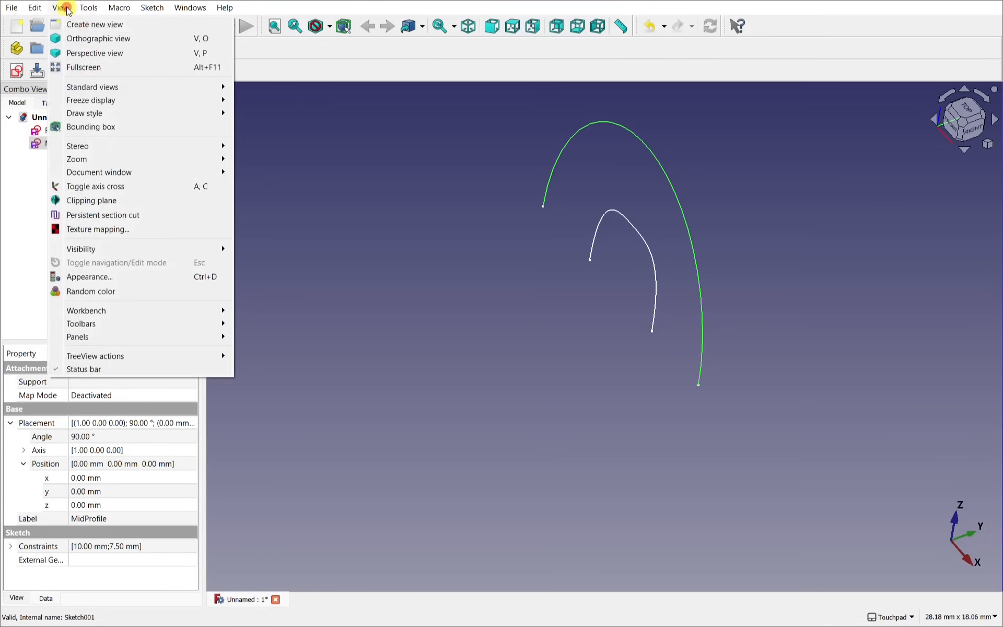
left_click(135, 187)
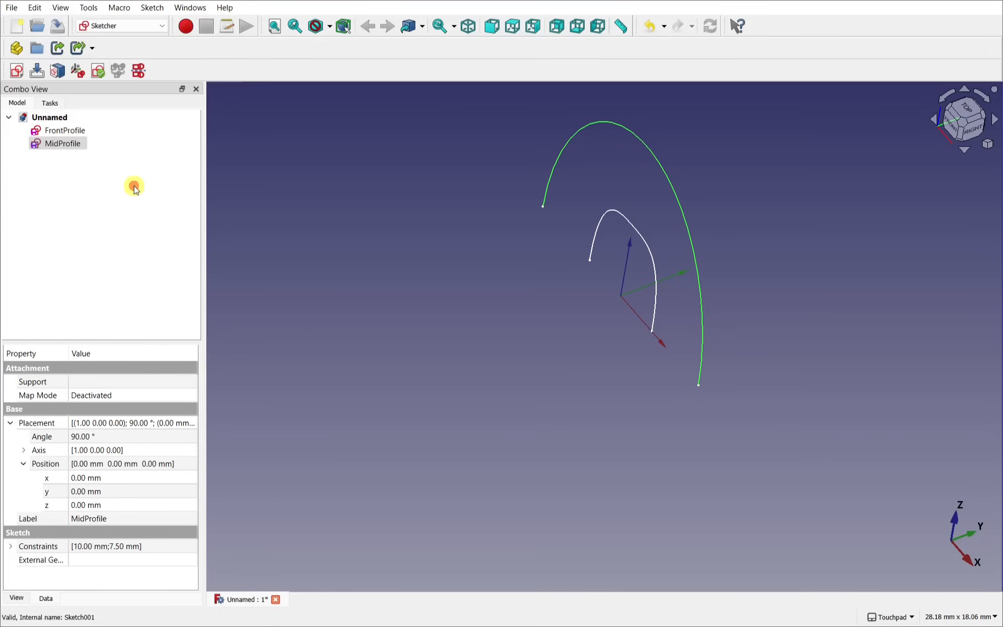
left_click_drag(623, 276, 576, 235, "alt")
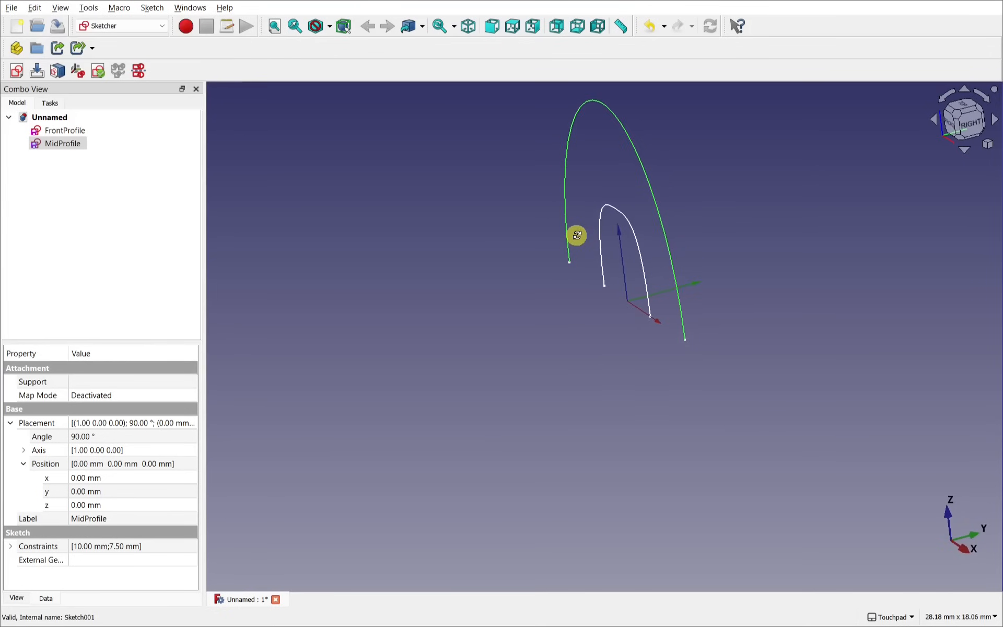
Step: Set MidProfile's Y position to 8 mm
left_click(673, 286)
left_click(124, 493)
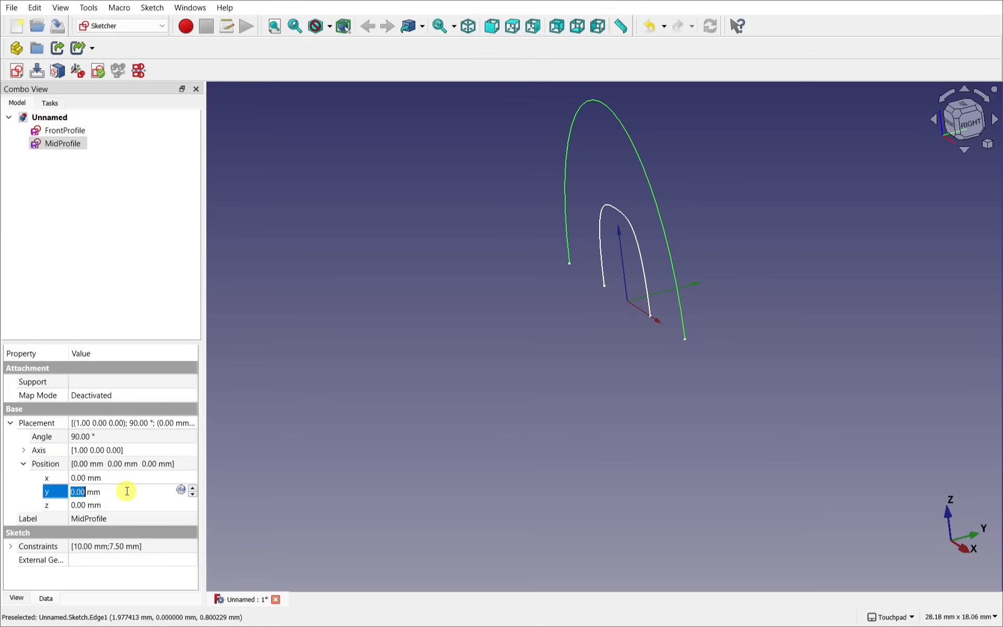
type("8")
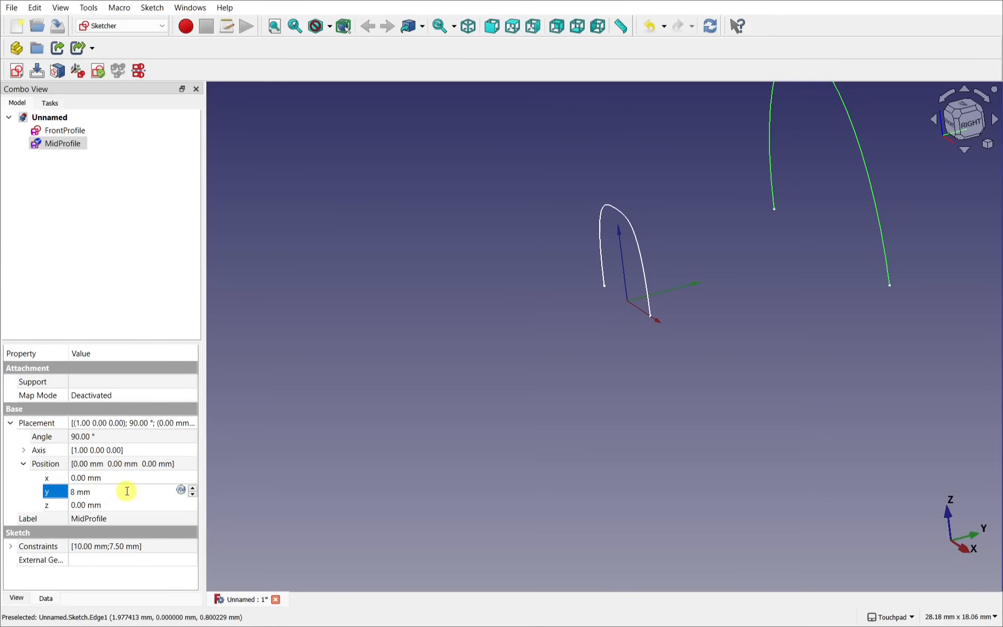
middle_click_drag(725, 215, 609, 295, "shift")
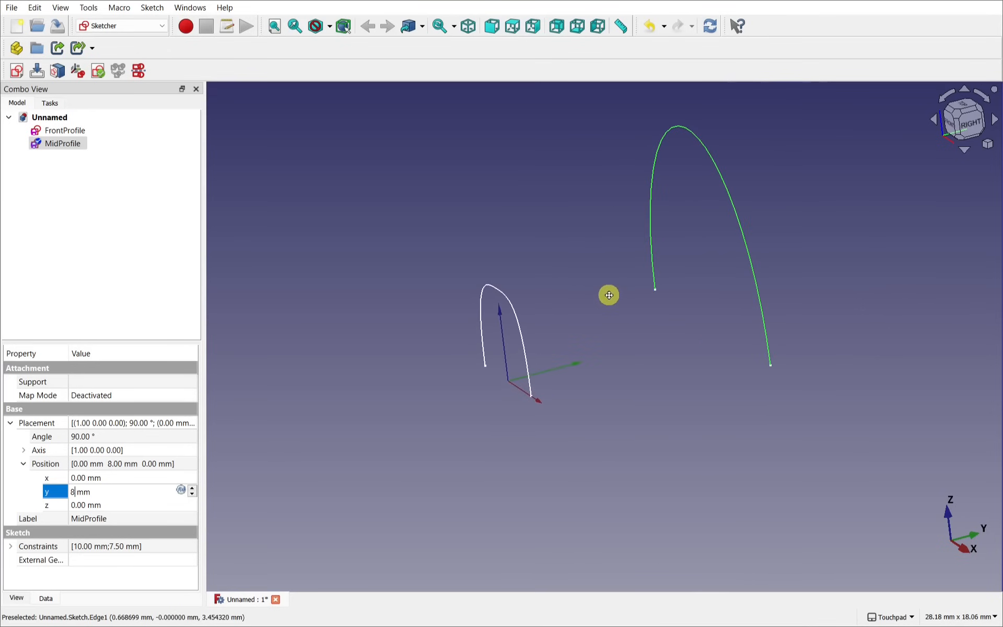
scroll(609, 295, "down", 1)
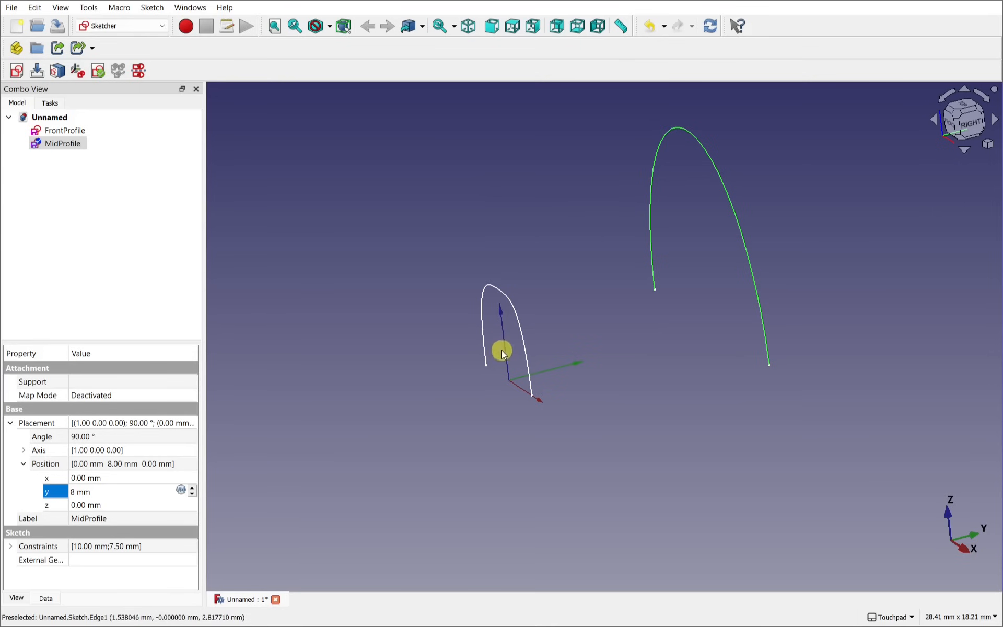
left_click(444, 330)
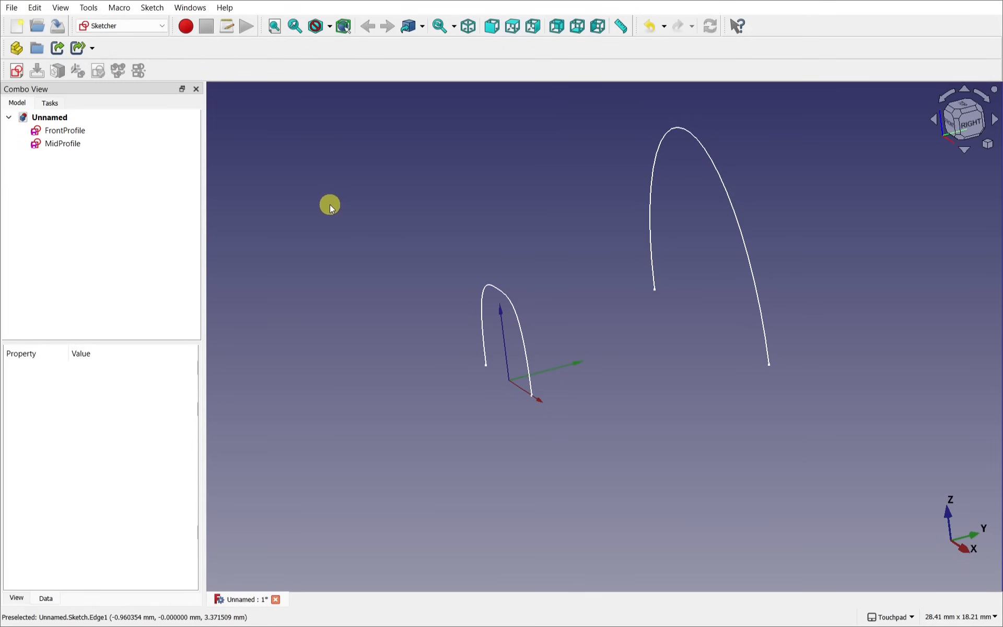
Step: Switch to the Draft workbench, hide its grid, recentre both profiles and select MidProfile
left_click(127, 27)
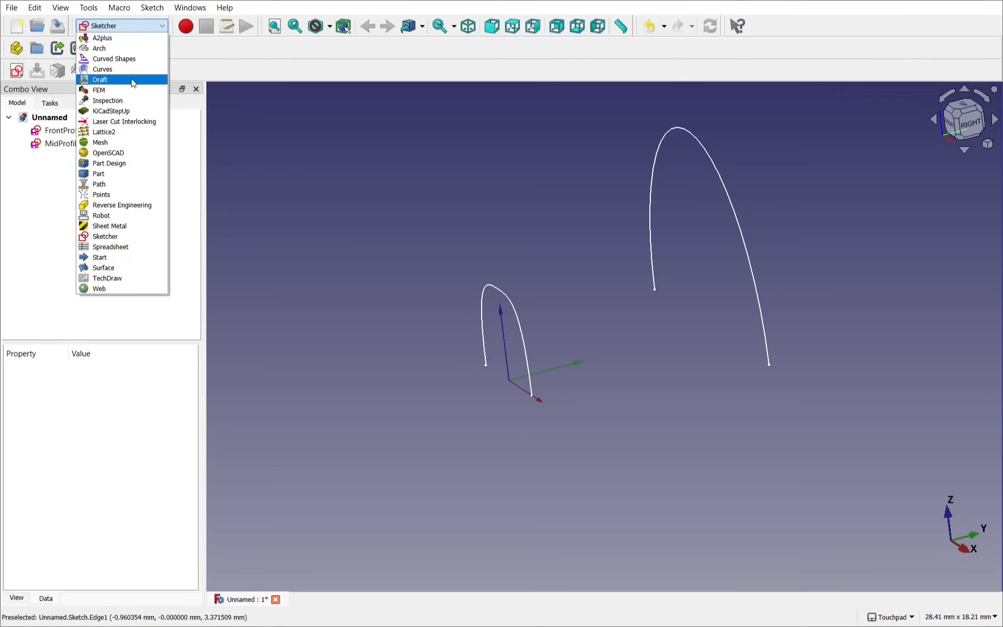
left_click(131, 78)
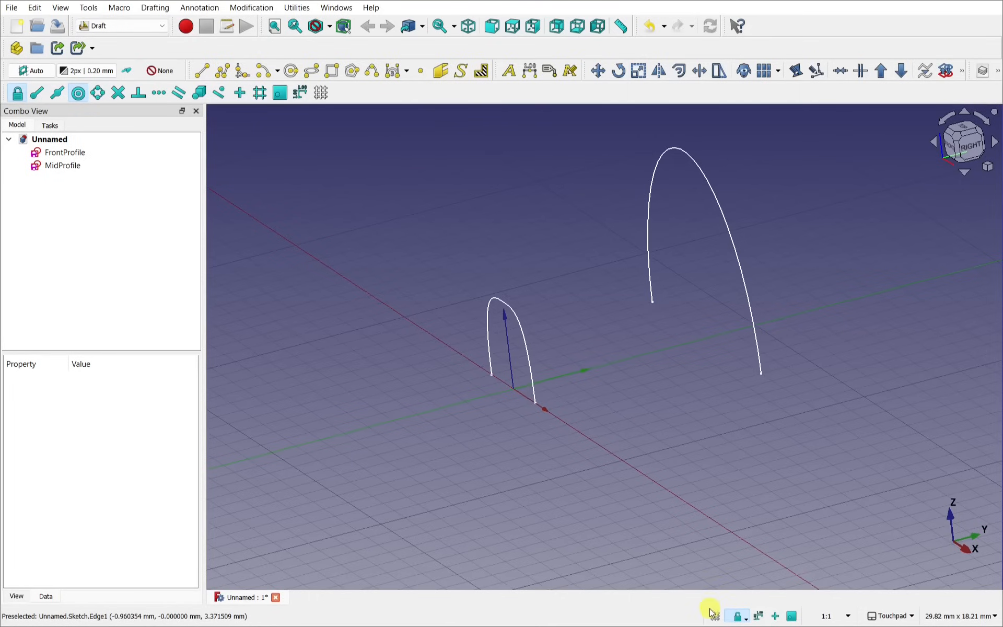
left_click(714, 615)
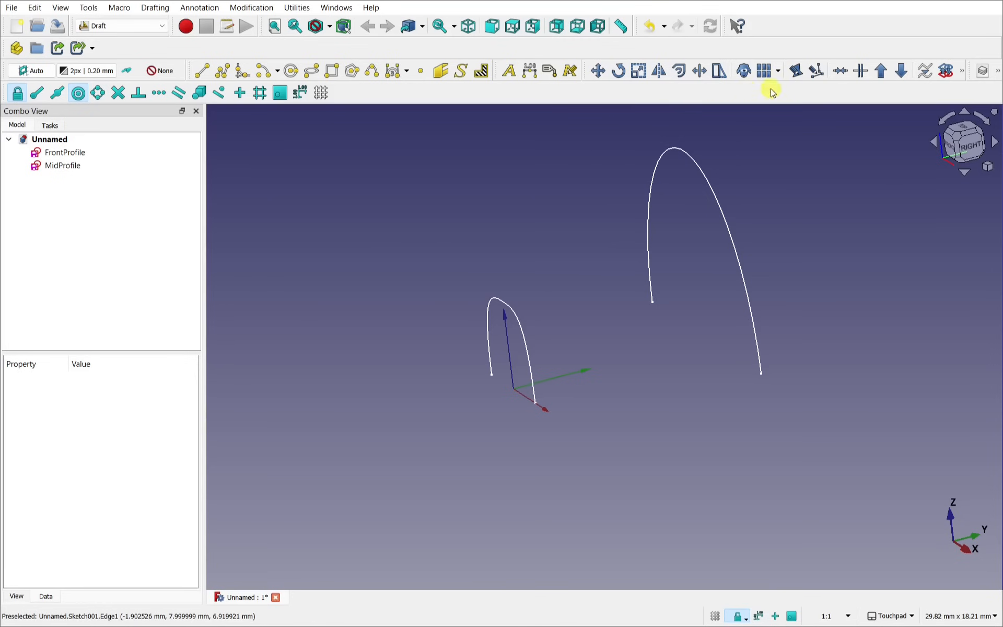
middle_click_drag(568, 256, 483, 305, "shift")
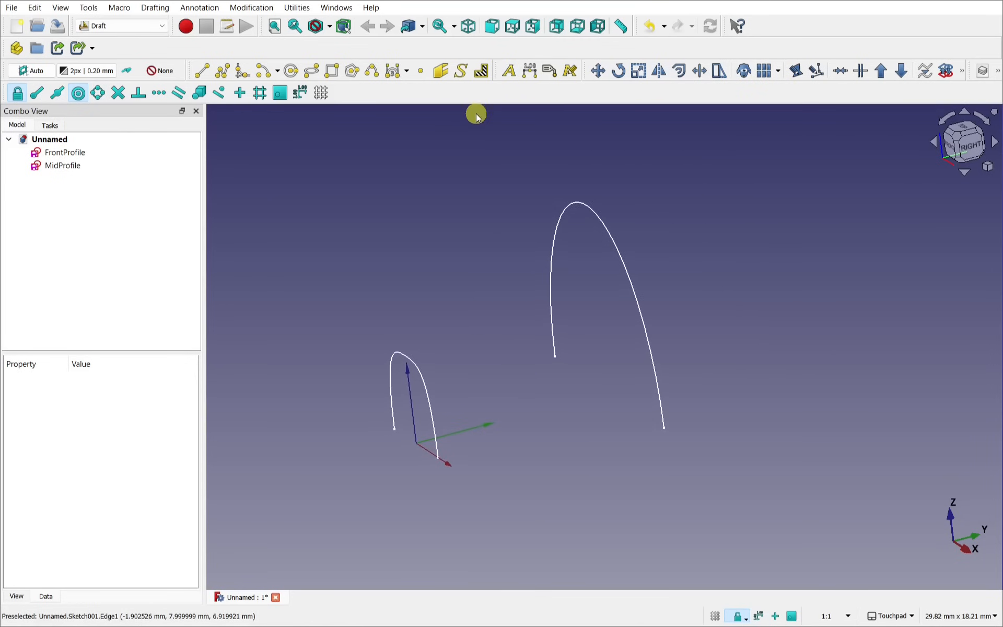
left_click(58, 166)
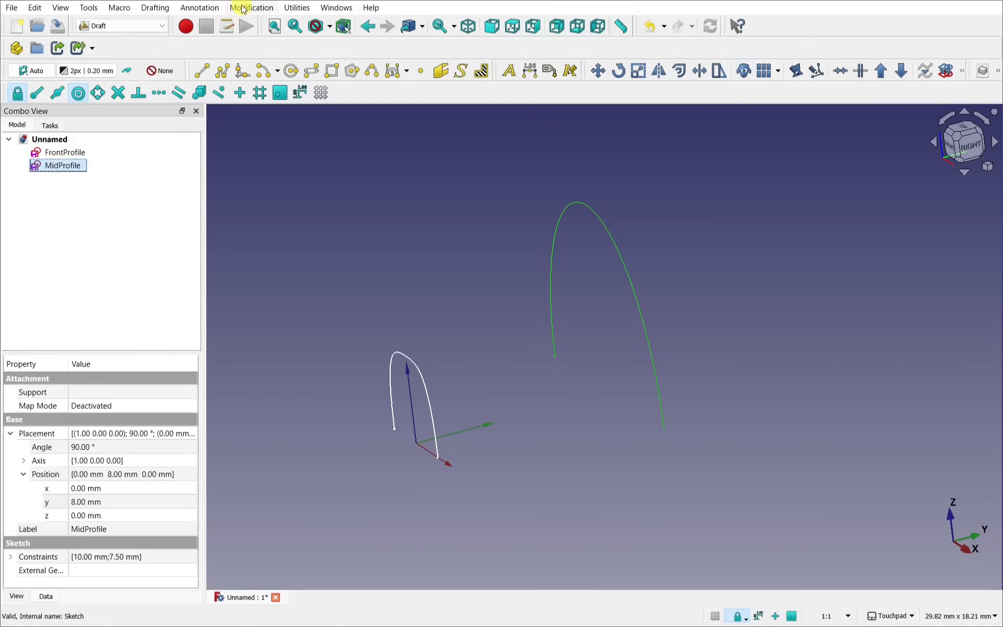
Step: Make a 2D clone of MidProfile and set its Y position to 10 mm
left_click(243, 9)
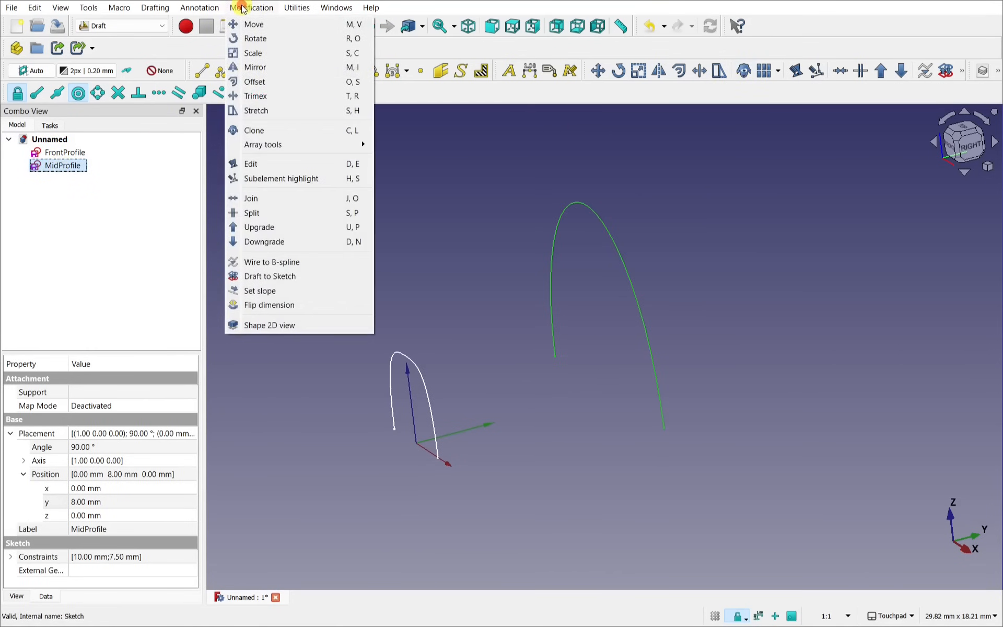
left_click(292, 128)
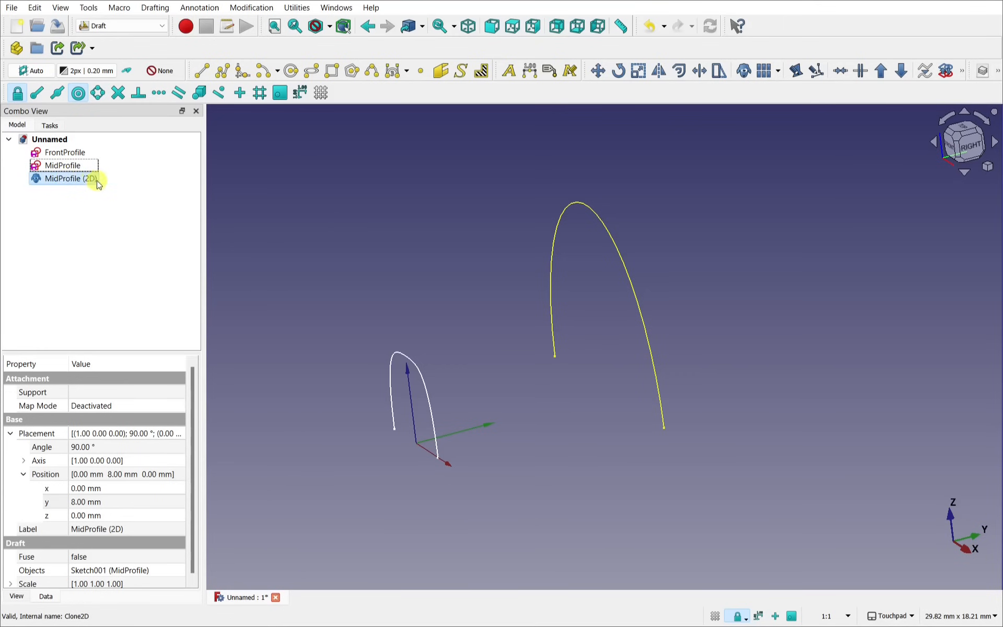
left_click(126, 502)
type("10")
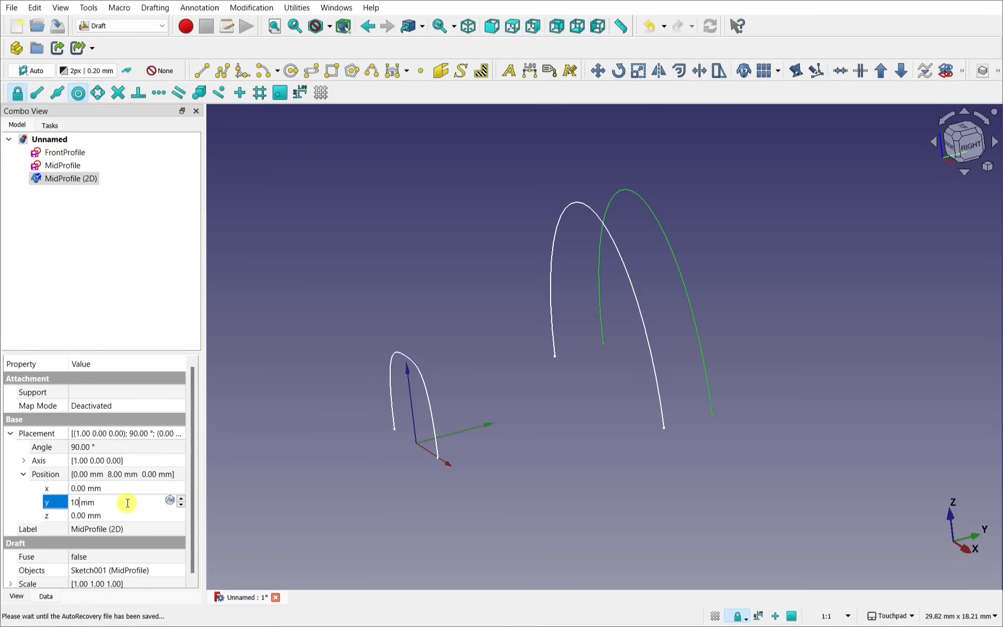
key("Return")
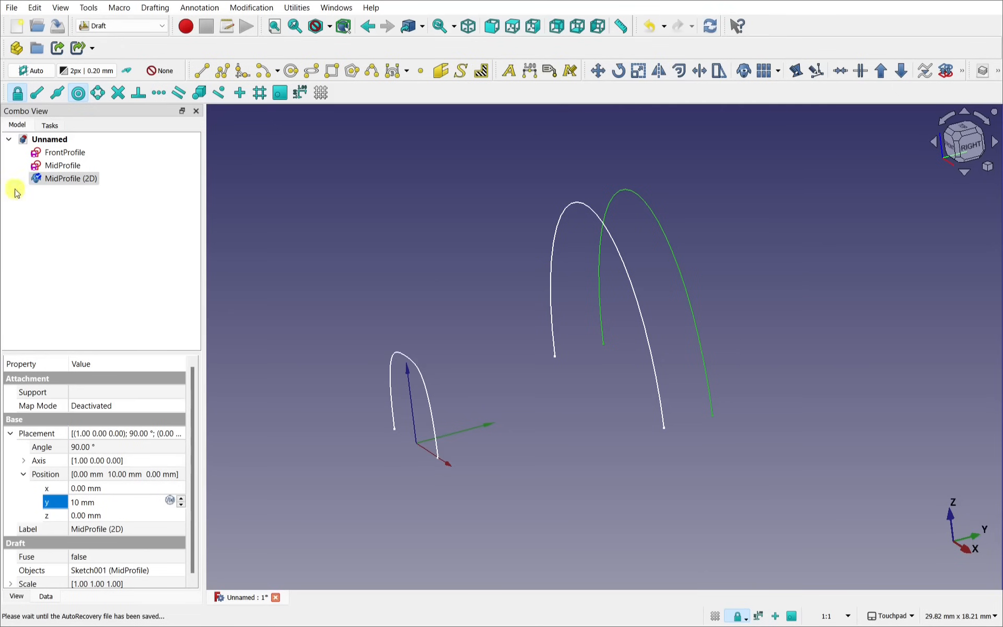
Step: Rename the clone to 'EndProfile' and bring up File > Save As
right_click(59, 184)
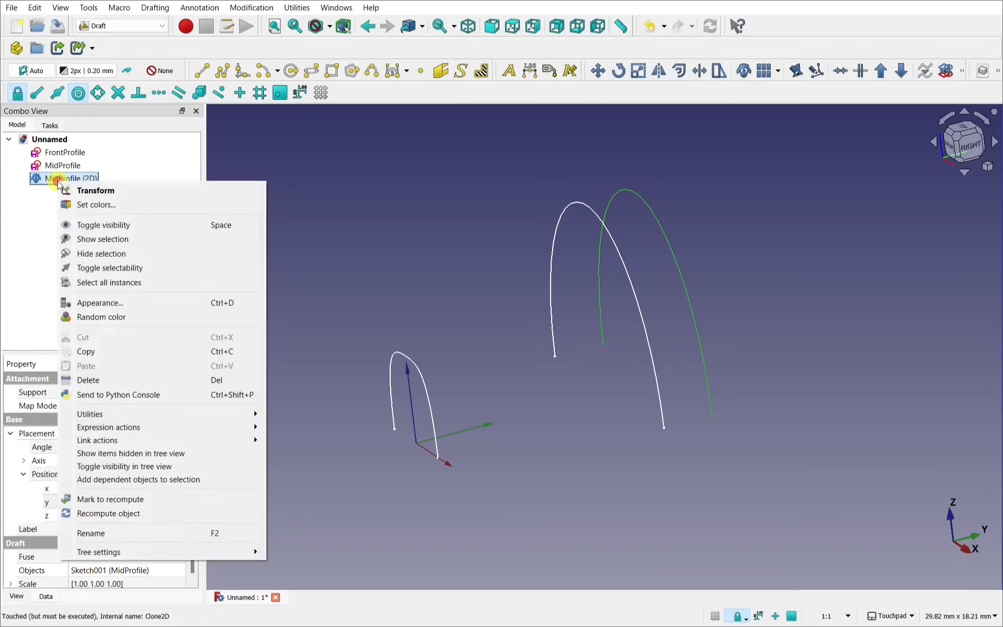
left_click(149, 531)
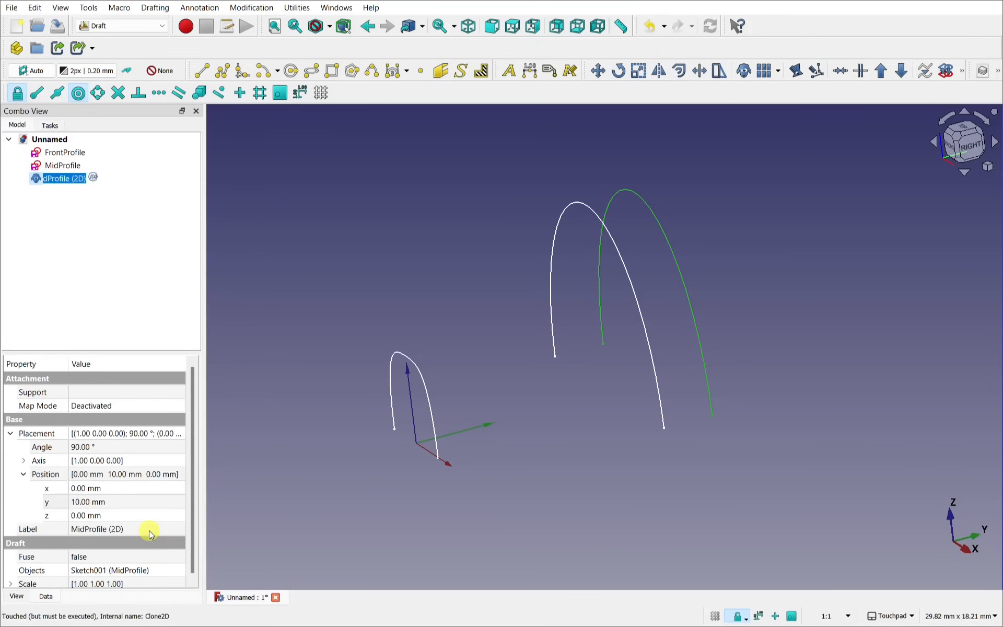
type("EndProfile")
key("Return")
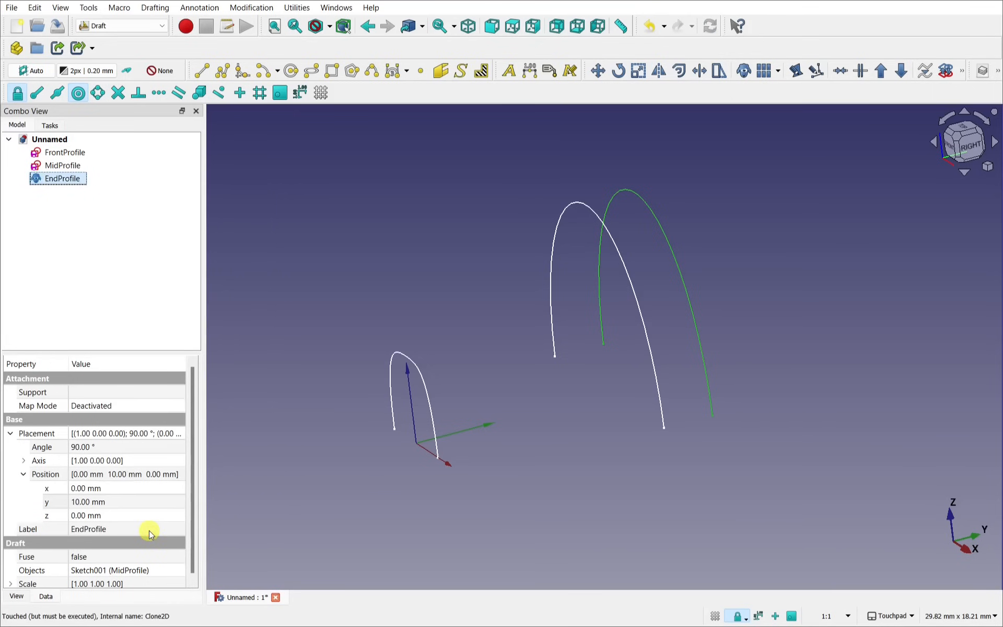
scroll(575, 318, "down", 3)
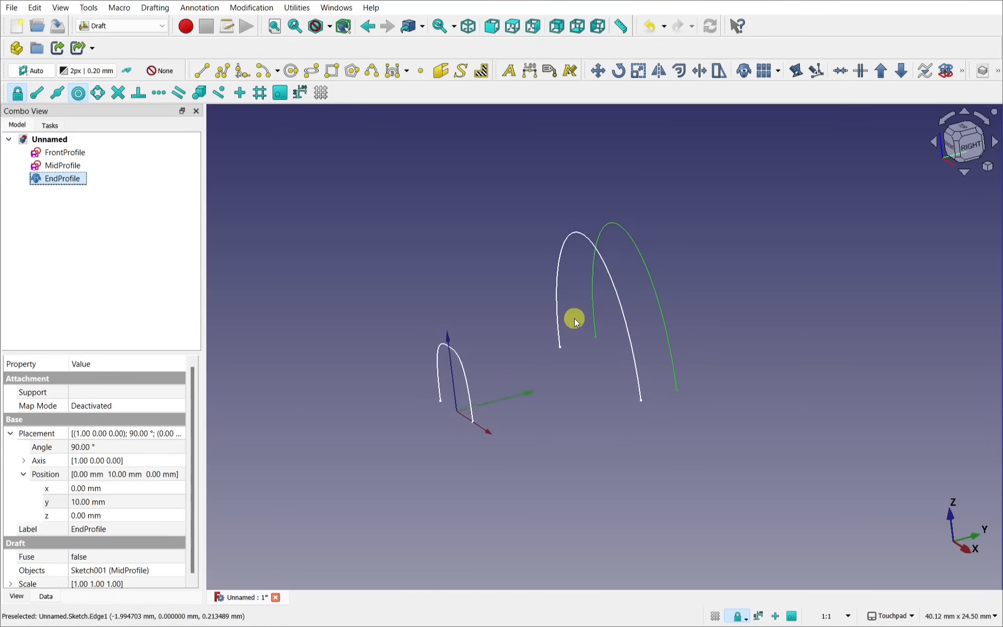
left_click(12, 7)
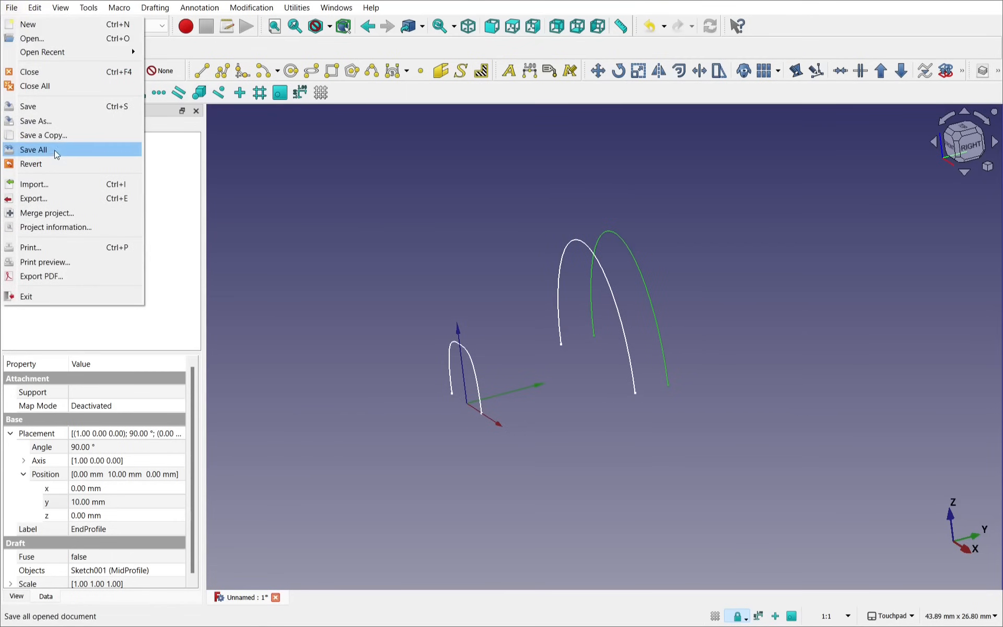
left_click(55, 122)
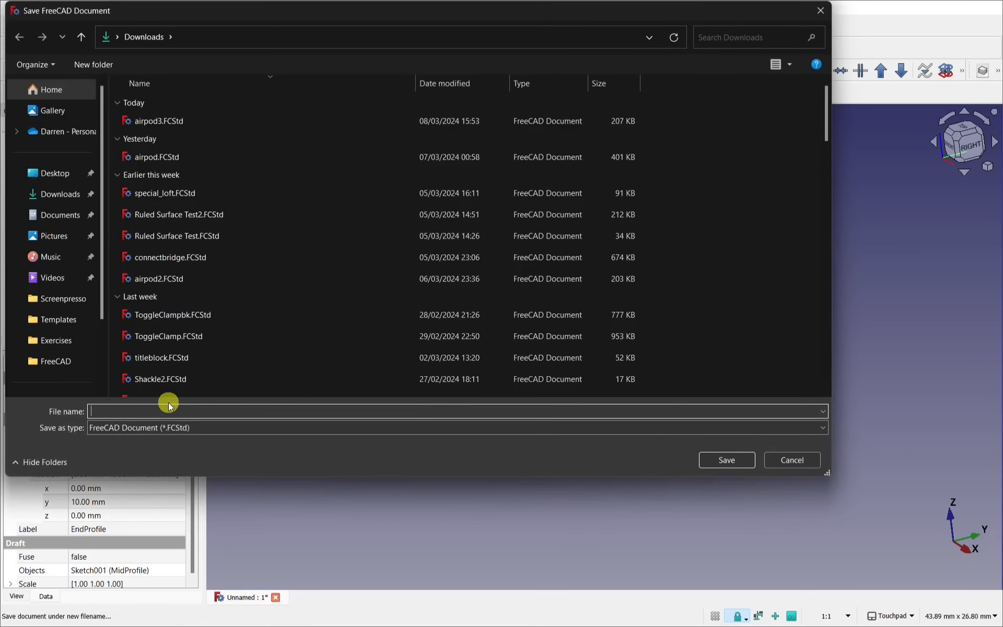
Step: Save the document with the file name 'AirPodDemo'
type("AirPod")
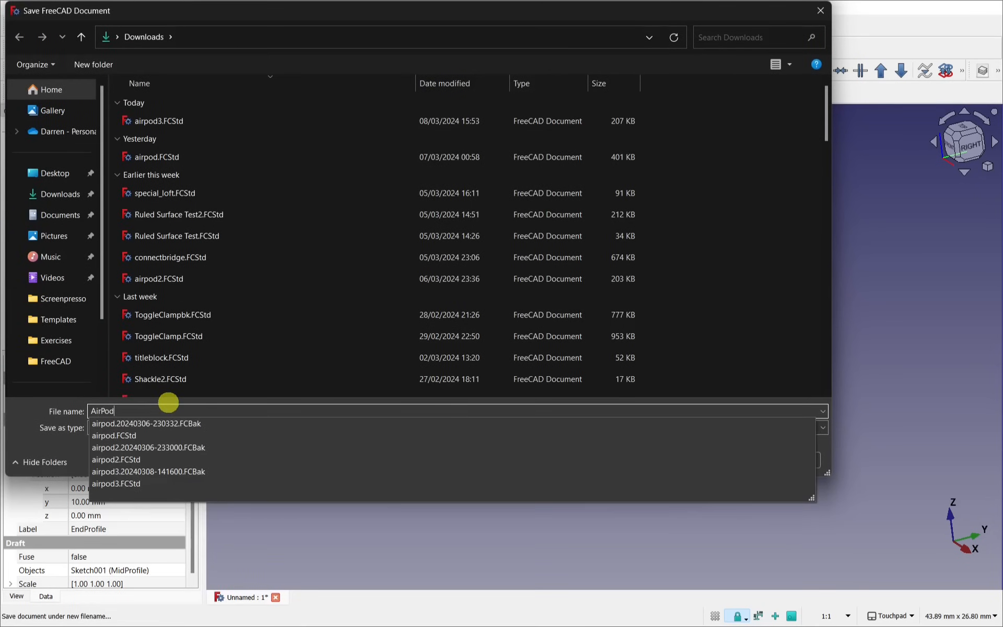
type("Demo")
key("Return")
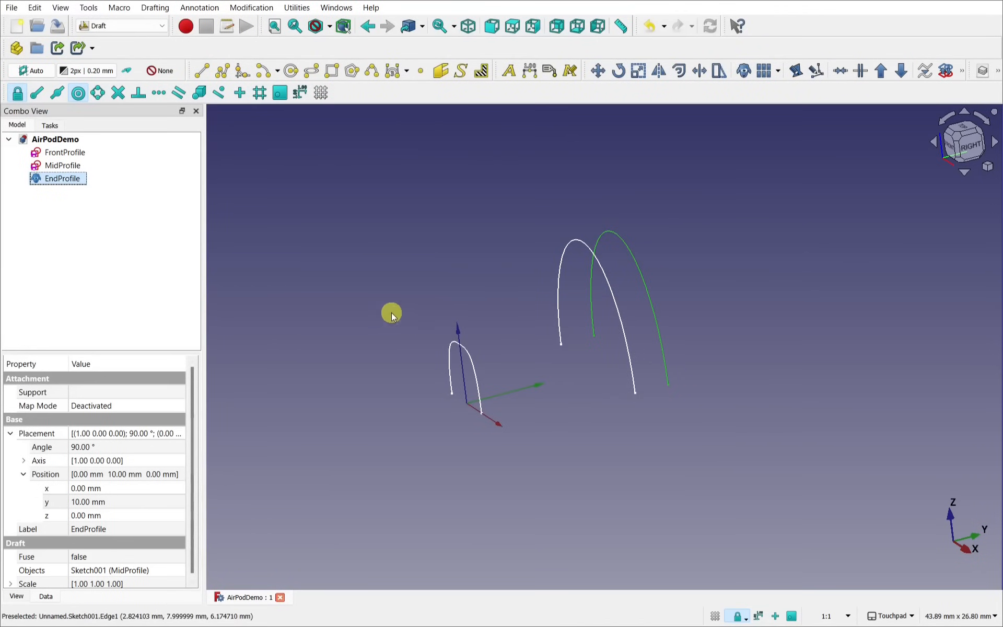
Step: Switch to the Part workbench and start a Part Loft
left_click(138, 28)
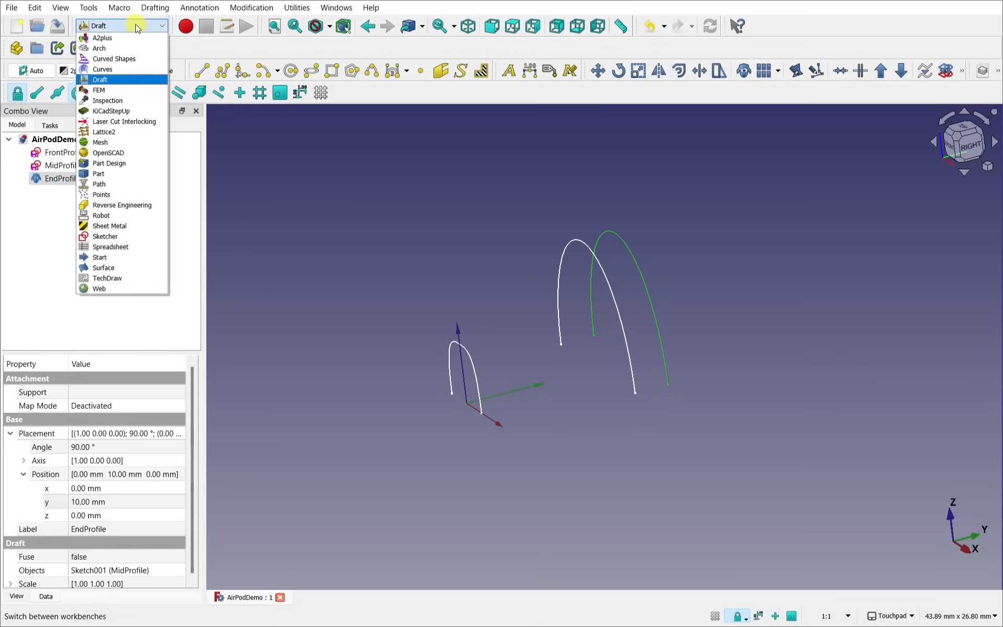
left_click(130, 174)
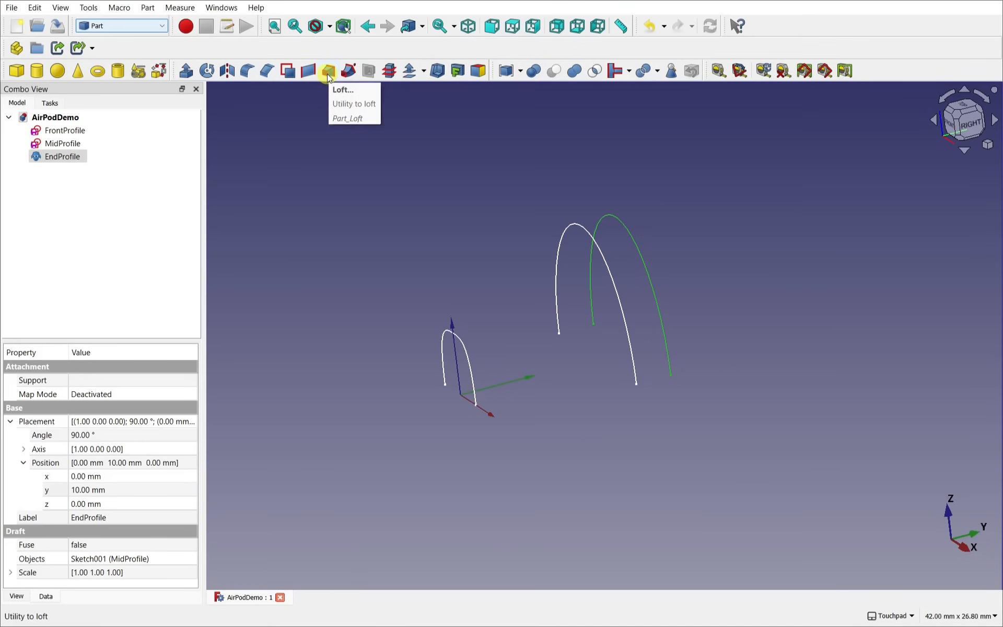
left_click(148, 9)
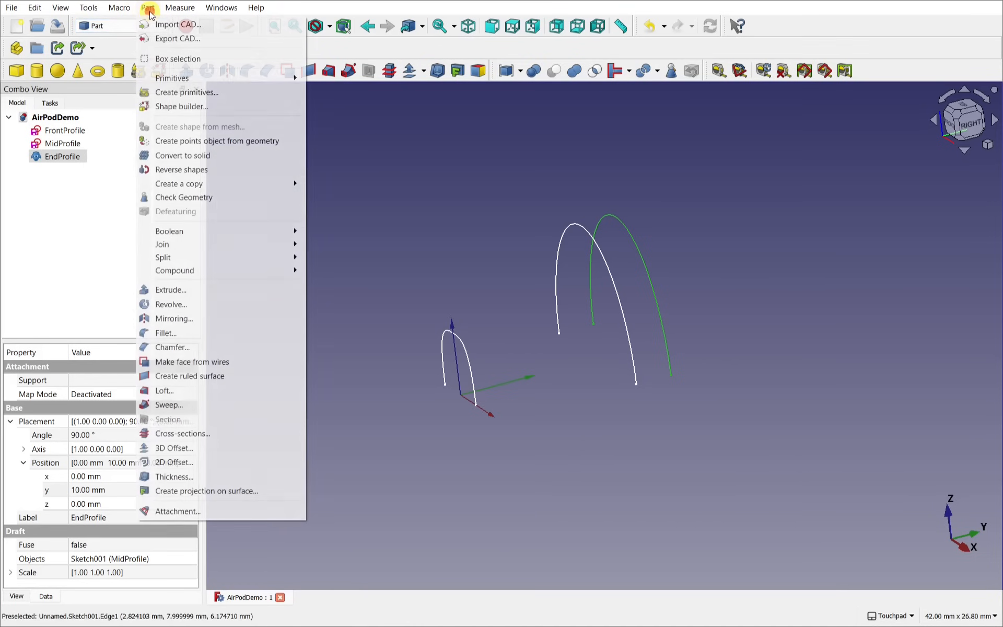
left_click(211, 394)
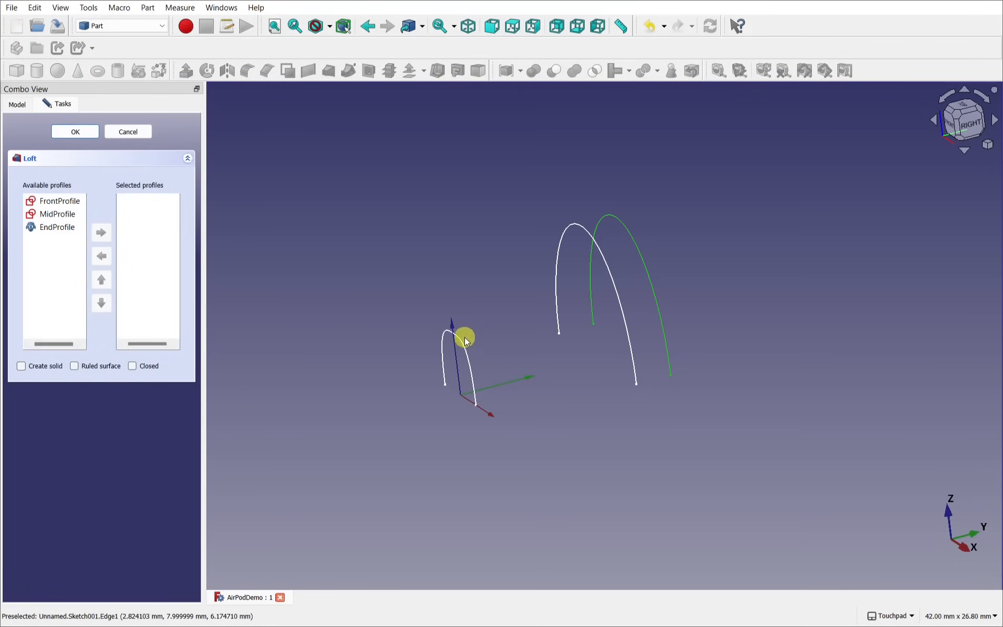
Step: Add FrontProfile, MidProfile and EndProfile as loft sections in order and create the loft
left_click(70, 206)
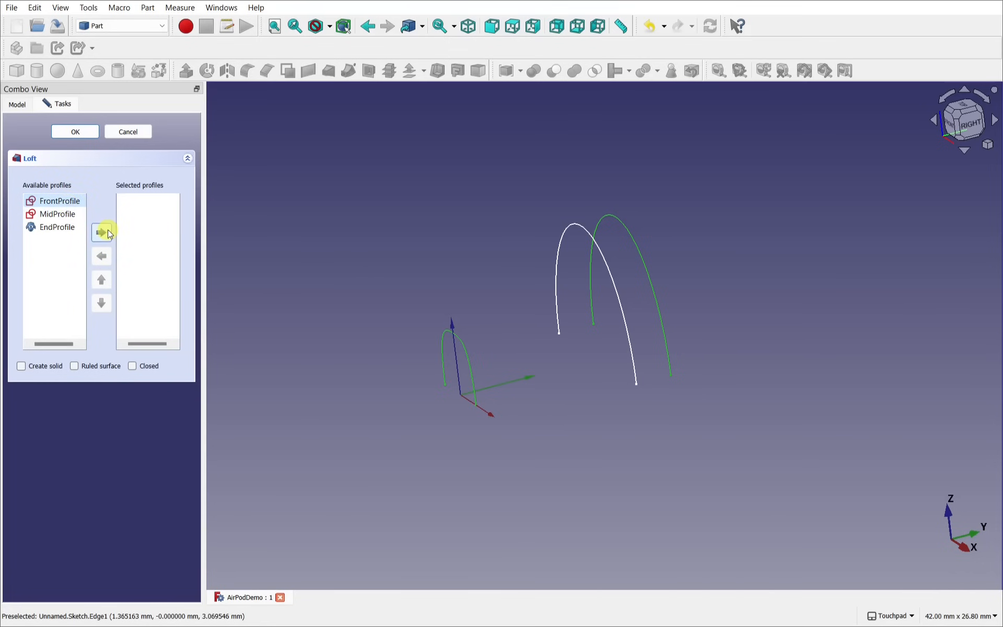
left_click(102, 232)
left_click(60, 205)
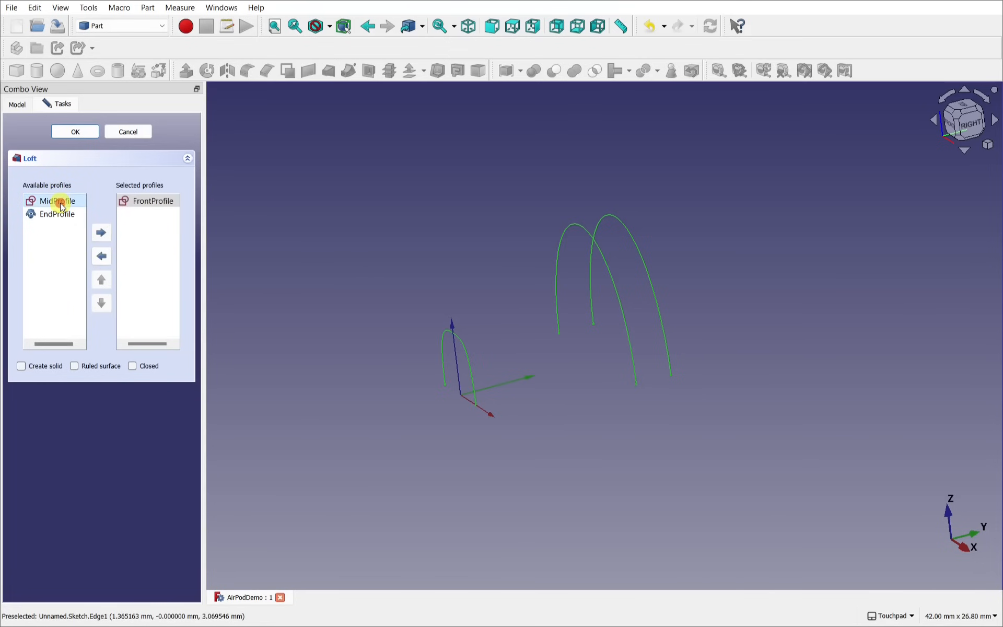
left_click(103, 232)
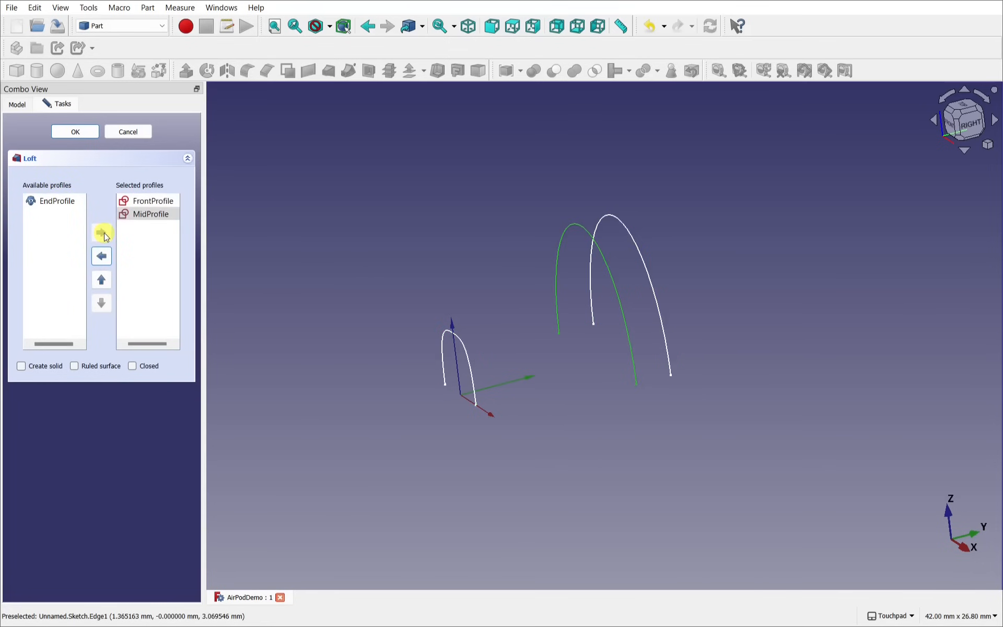
left_click(52, 203)
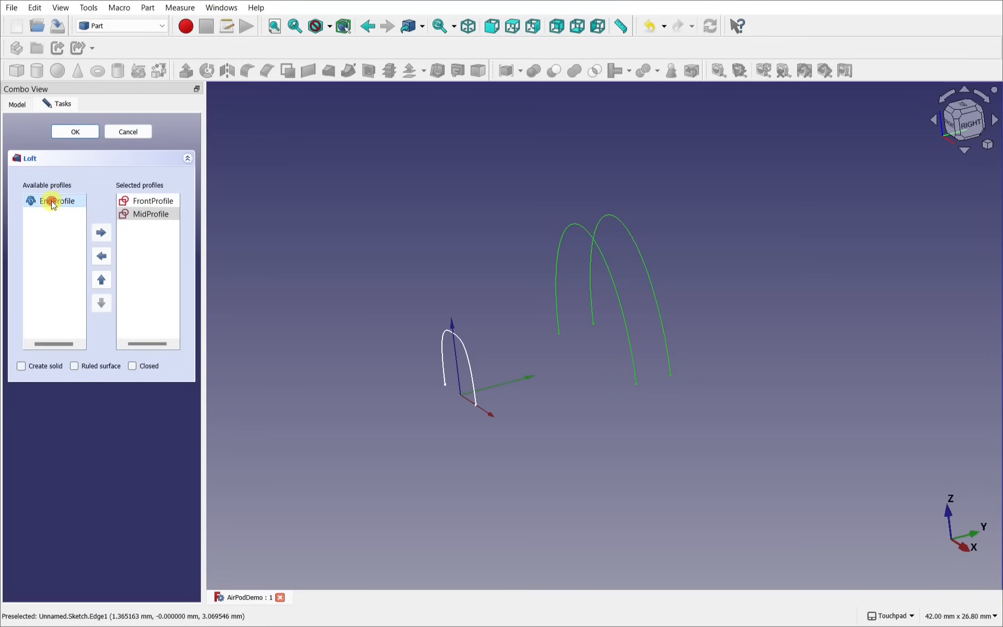
left_click(102, 233)
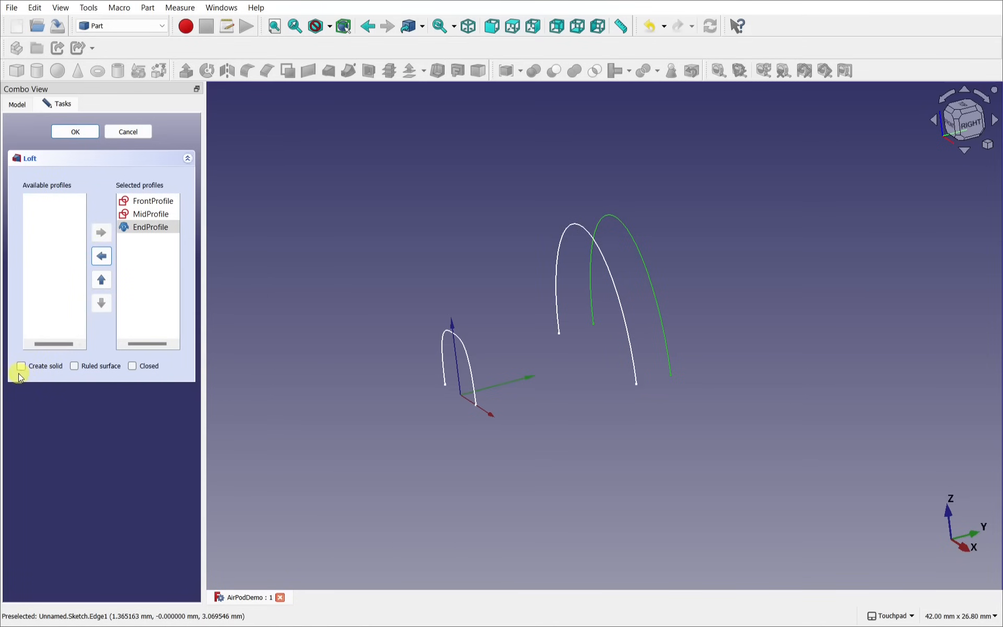
left_click(76, 133)
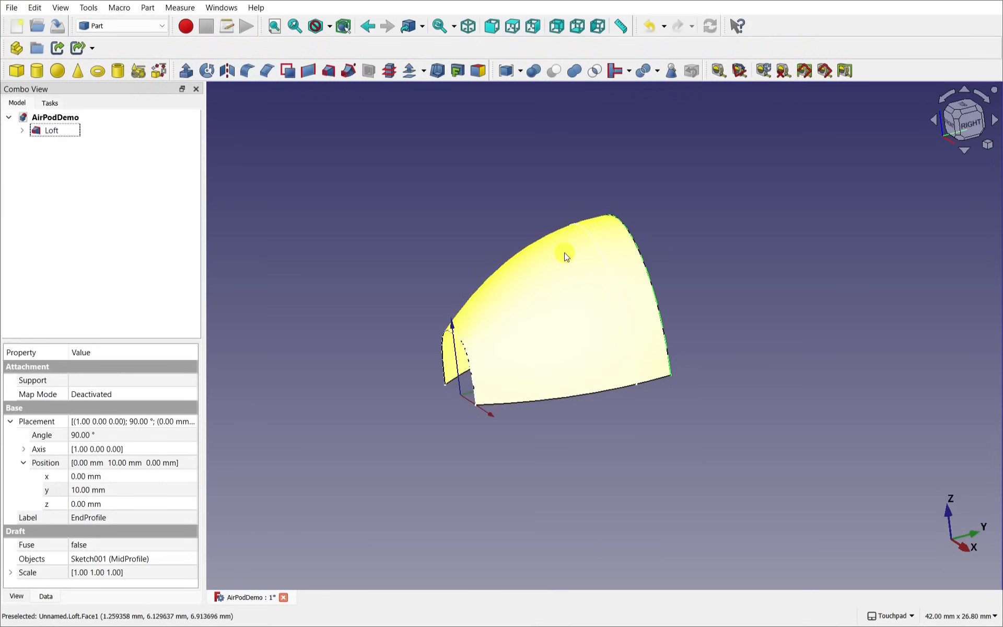
Step: Inspect the open loft shell from several angles, including the top view, then select Loft
left_click_drag(580, 291, 707, 320, "alt")
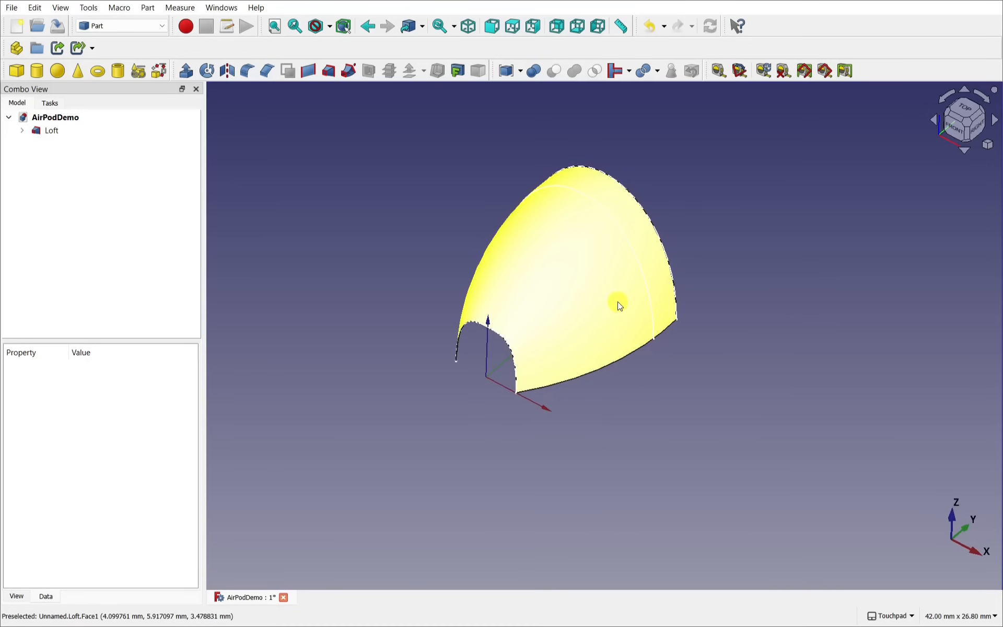
left_click_drag(620, 306, 717, 274, "alt")
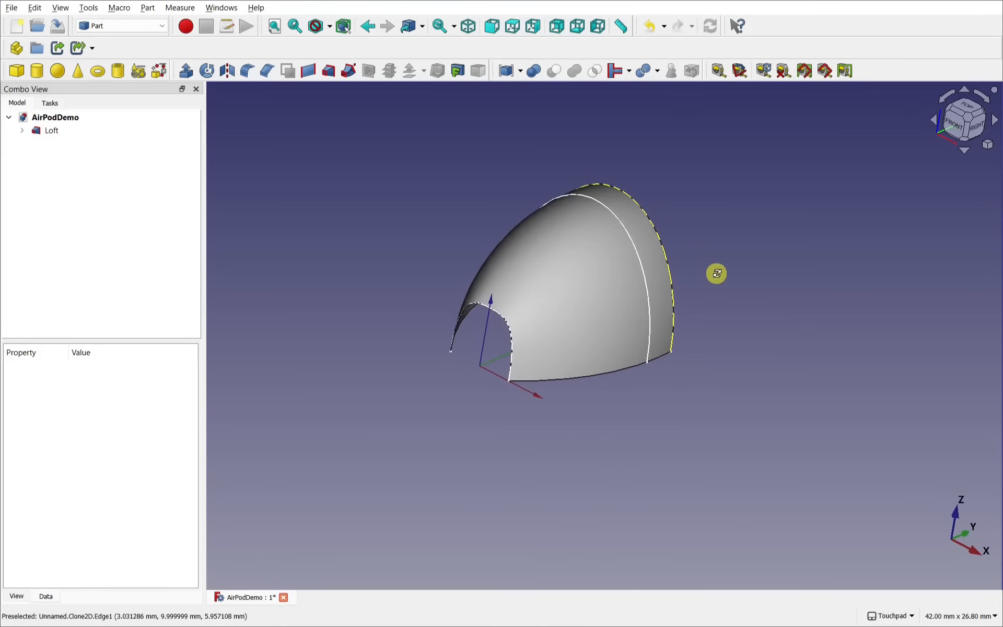
left_click_drag(685, 222, 567, 288, "alt")
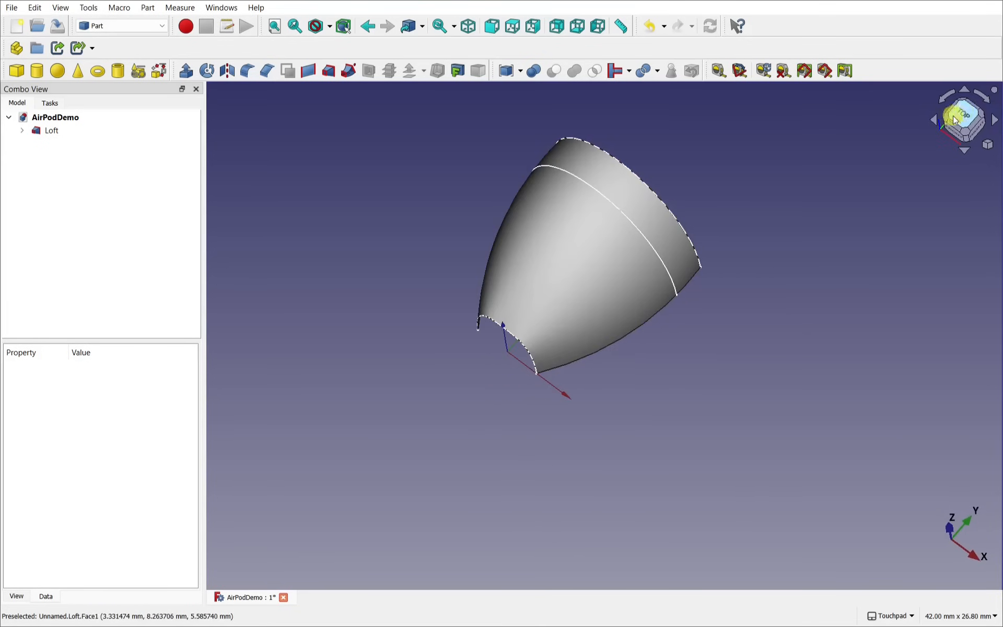
left_click(962, 113)
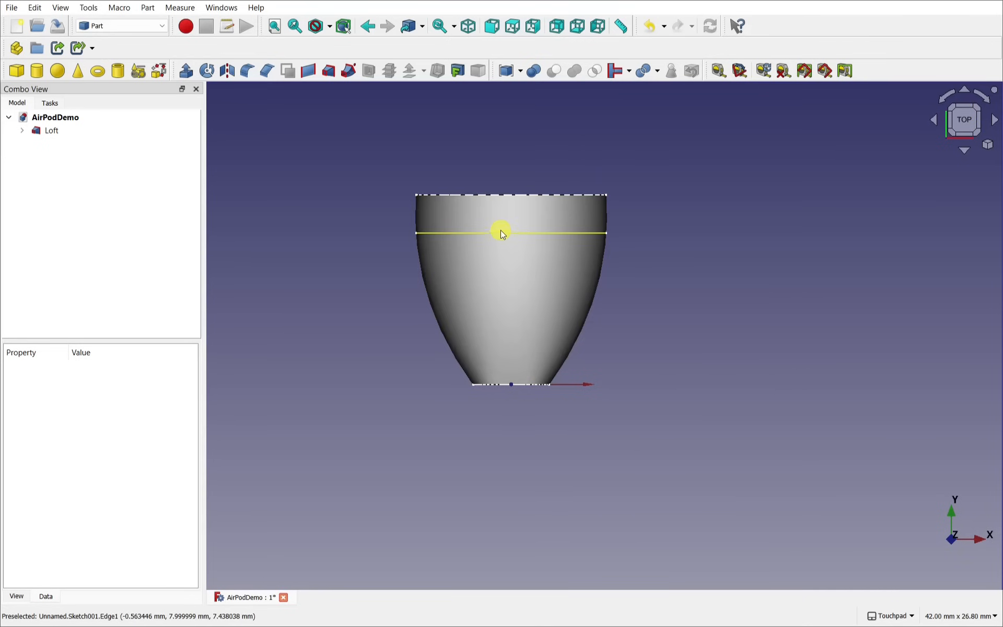
left_click_drag(587, 321, 573, 255, "alt")
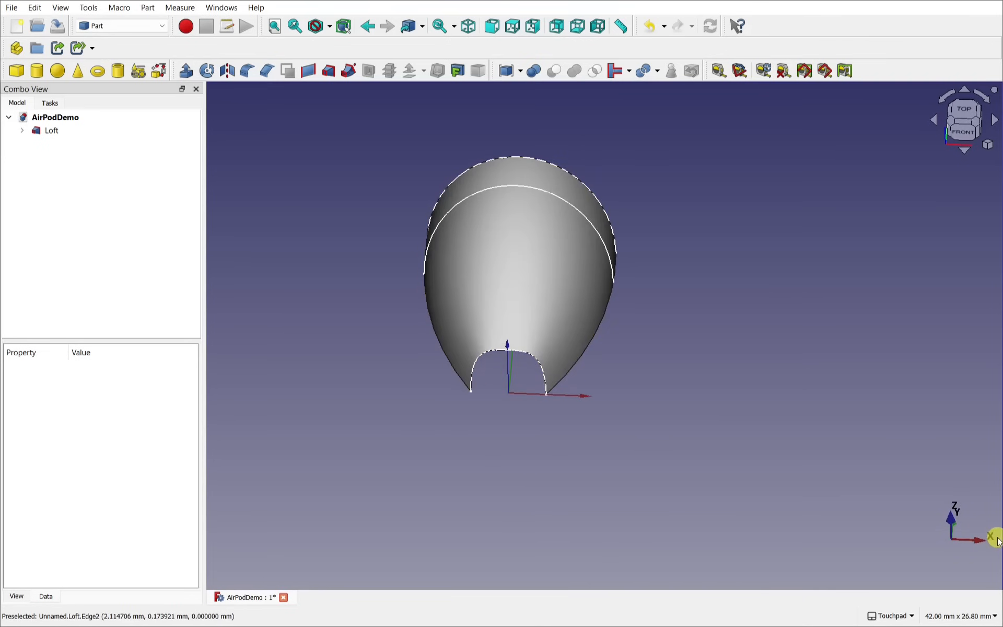
left_click_drag(997, 537, 923, 519, "alt")
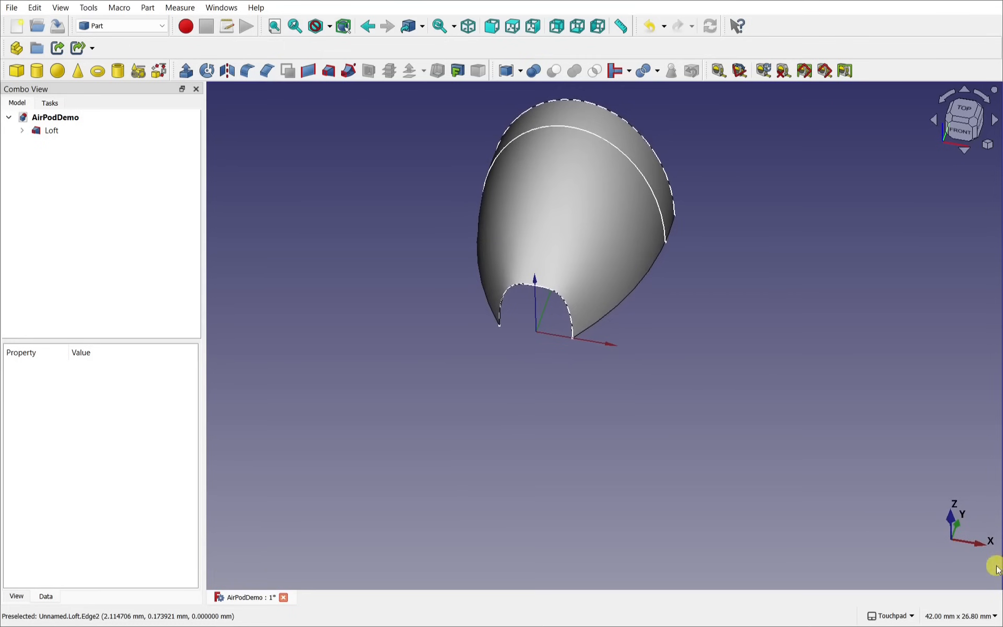
left_click_drag(474, 383, 508, 504, "alt")
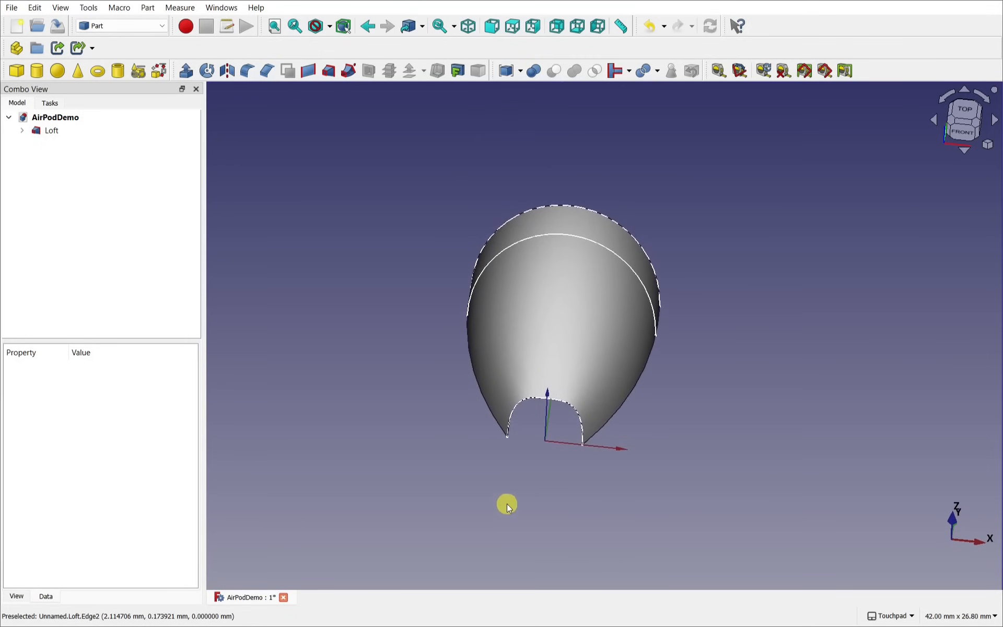
left_click(40, 130)
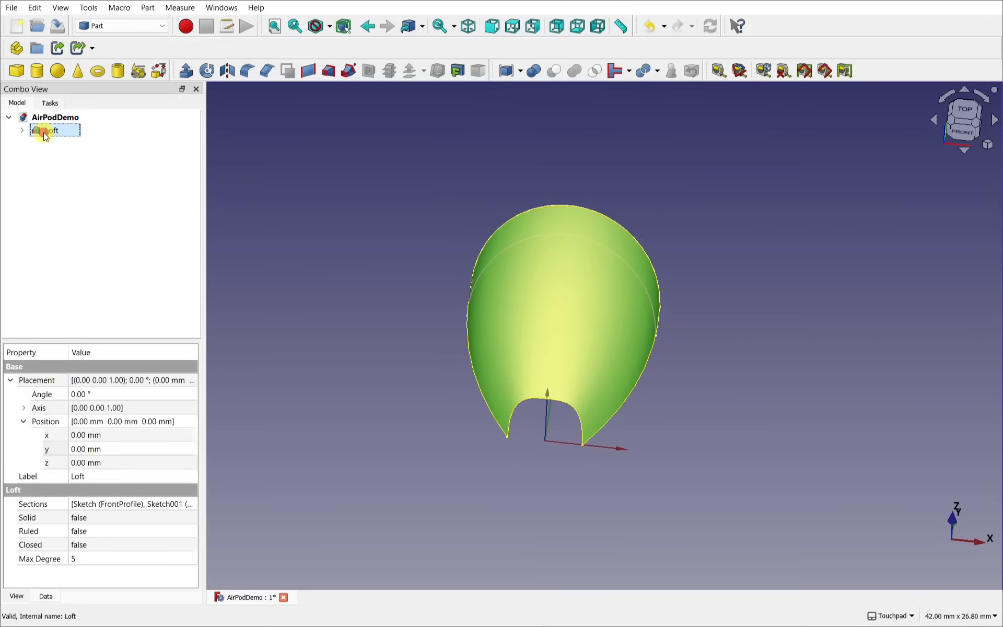
left_click(150, 7)
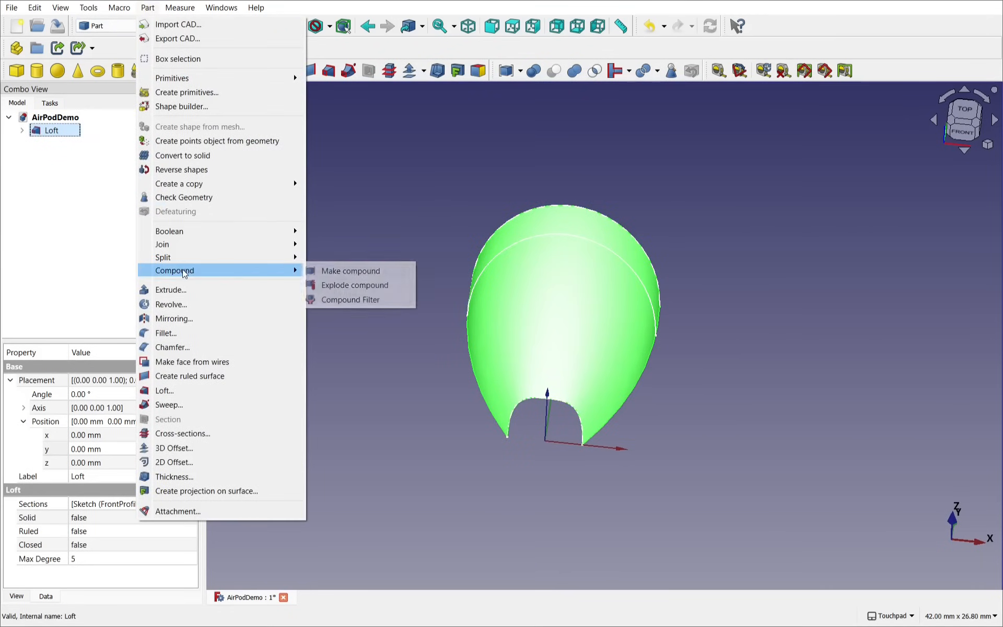
Step: Mirror the loft into Loft (Mirror #1) and orbit to inspect both halves
left_click(191, 320)
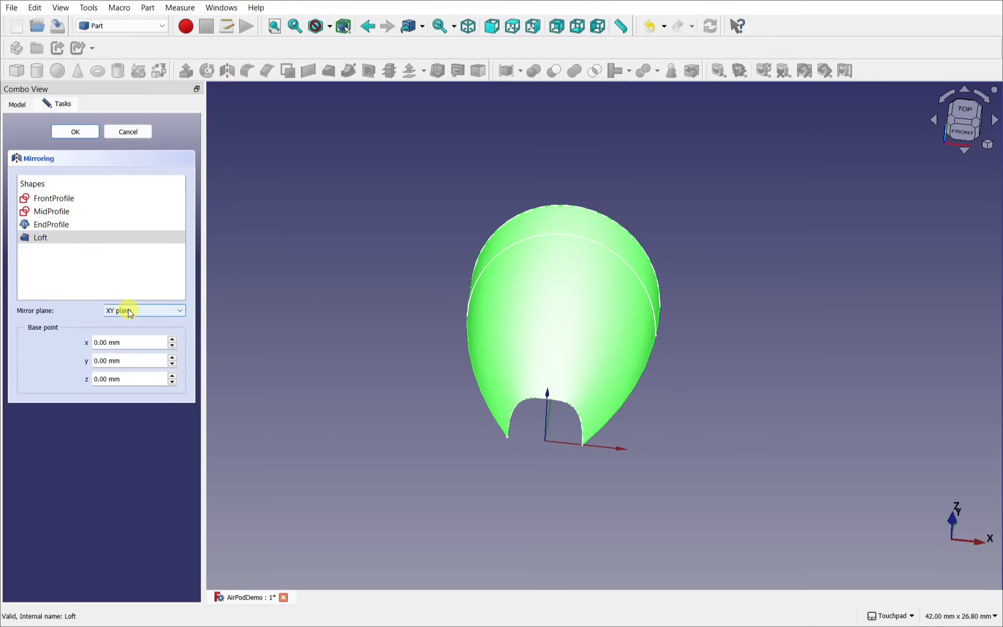
left_click(76, 132)
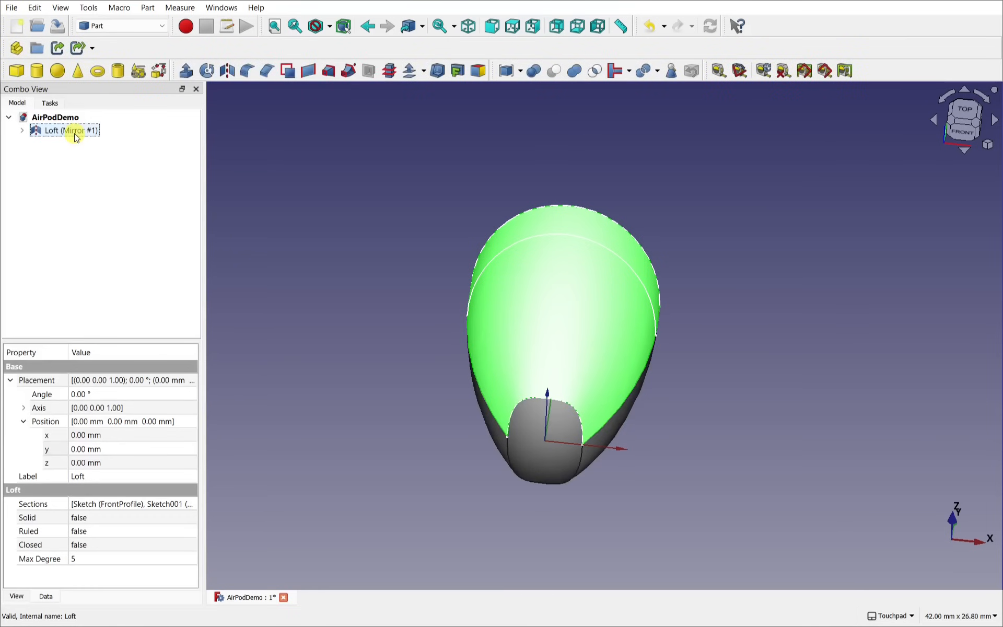
left_click_drag(717, 362, 638, 332)
left_click_drag(677, 368, 540, 412)
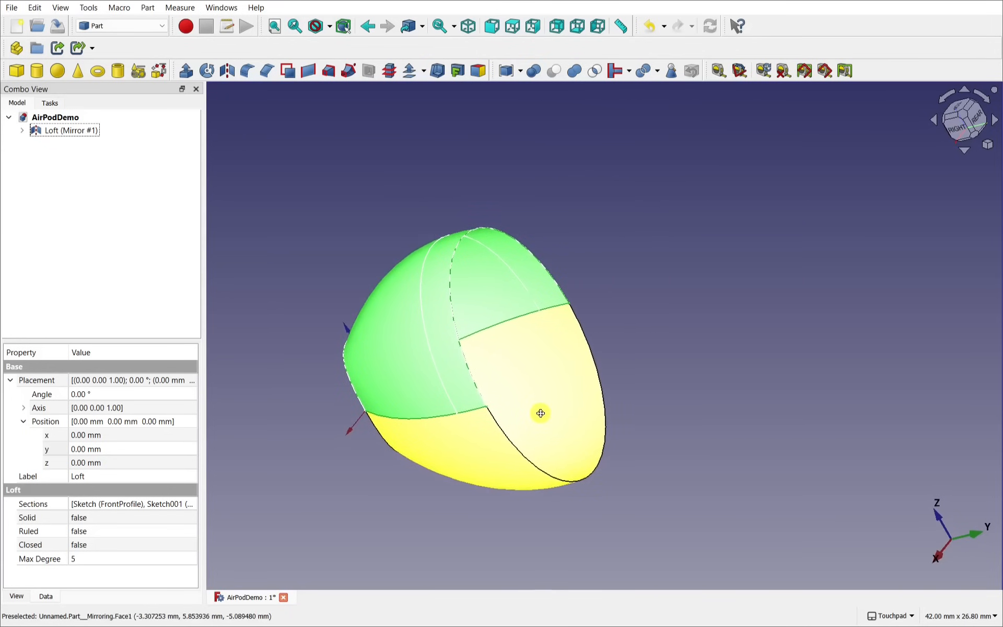
Step: Expand Loft (Mirror #1) and its Loft in the tree, then select EndProfile
left_click(481, 258)
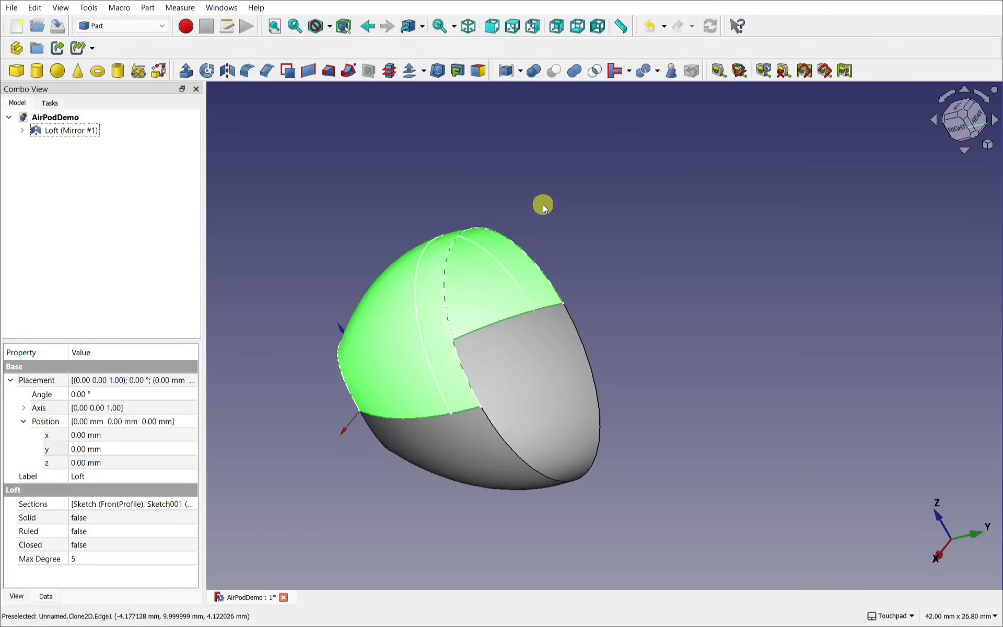
left_click_drag(542, 206, 613, 187)
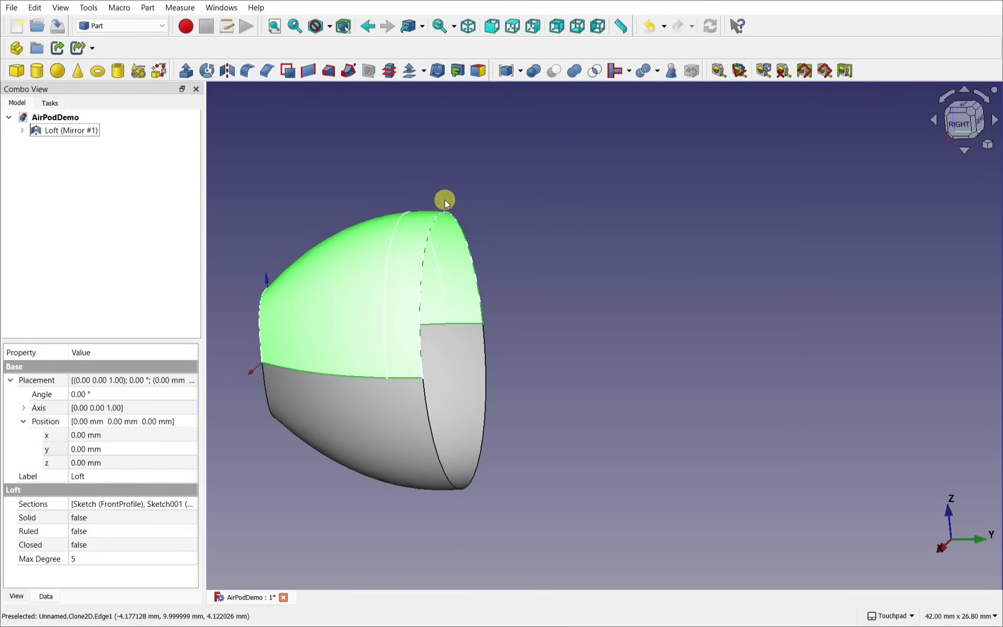
left_click(445, 220)
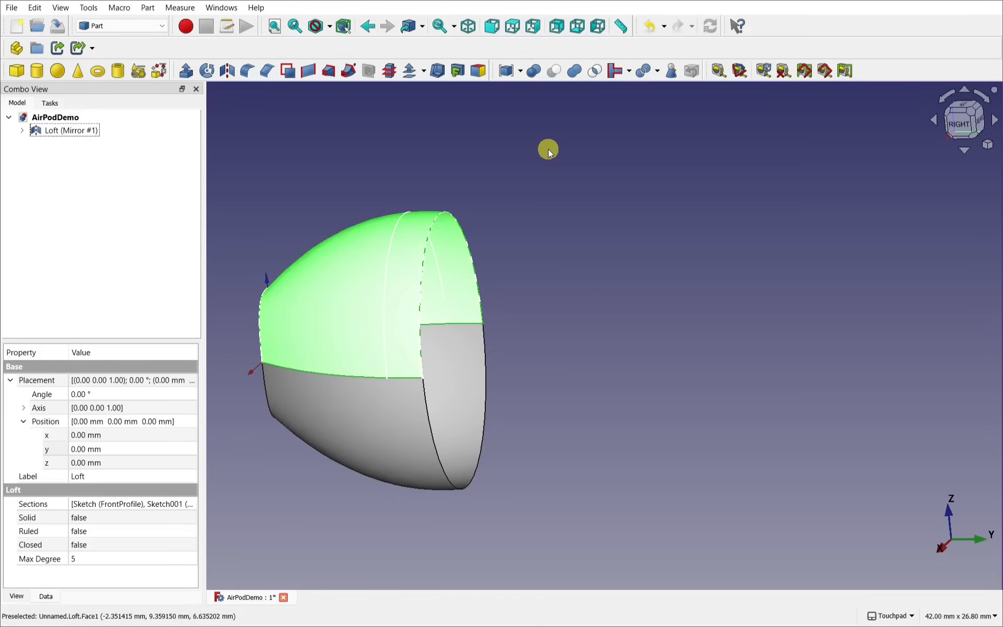
left_click(21, 131)
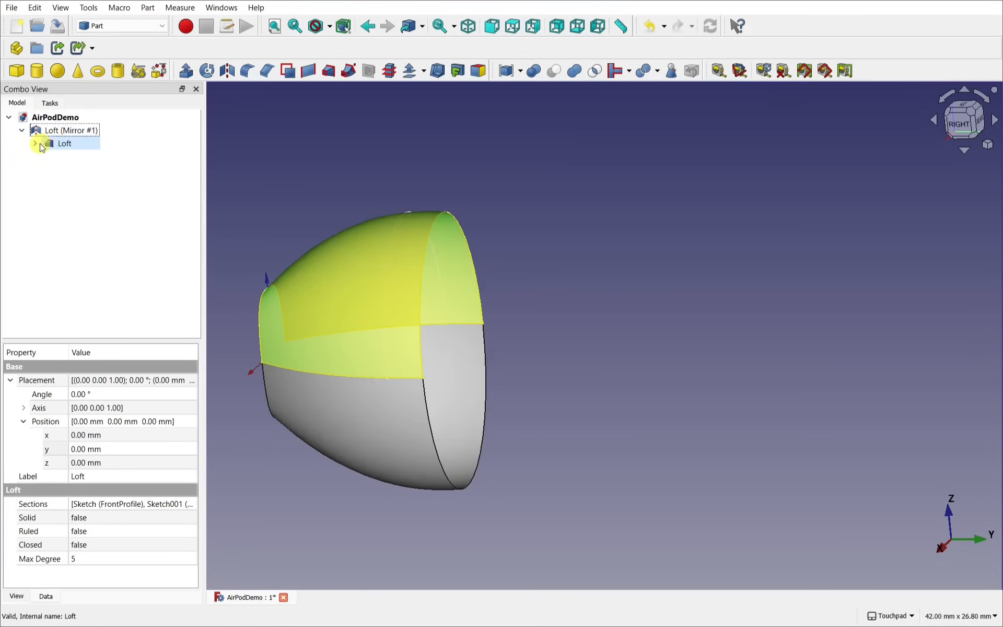
left_click(36, 144)
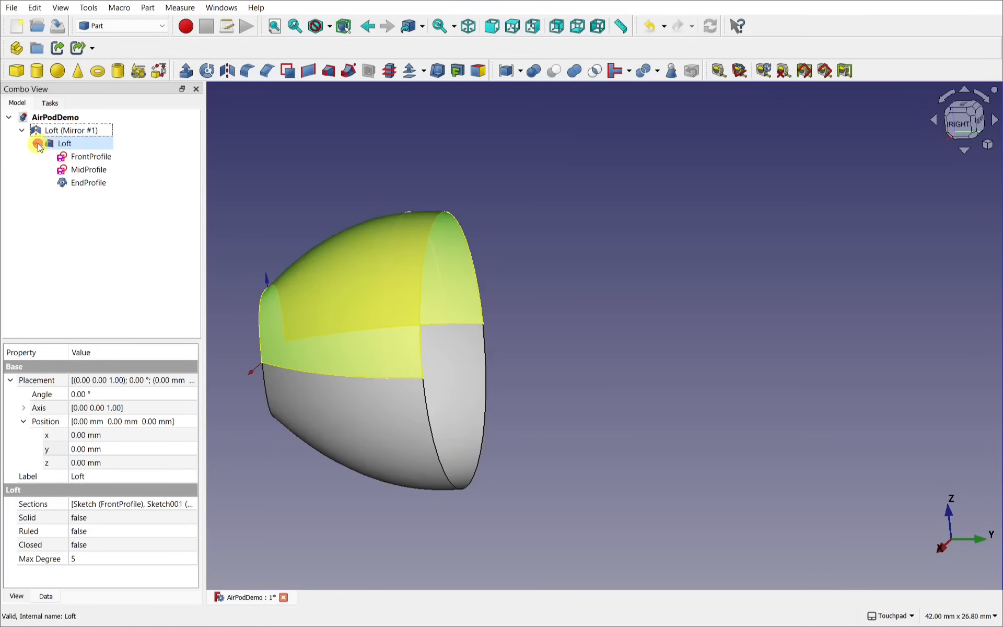
left_click(97, 183)
Step: Orbit and zoom around the loft to inspect its open end
left_click_drag(586, 267, 493, 301, "alt")
scroll(493, 301, "up", 1)
scroll(494, 304, "up", 1)
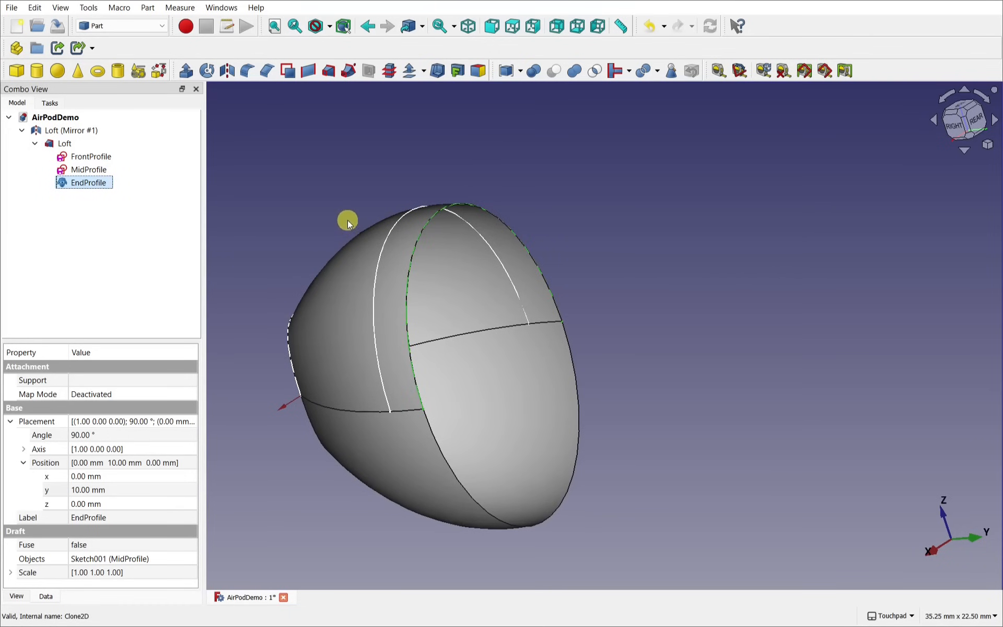
middle_click_drag(479, 189, 763, 171, "alt")
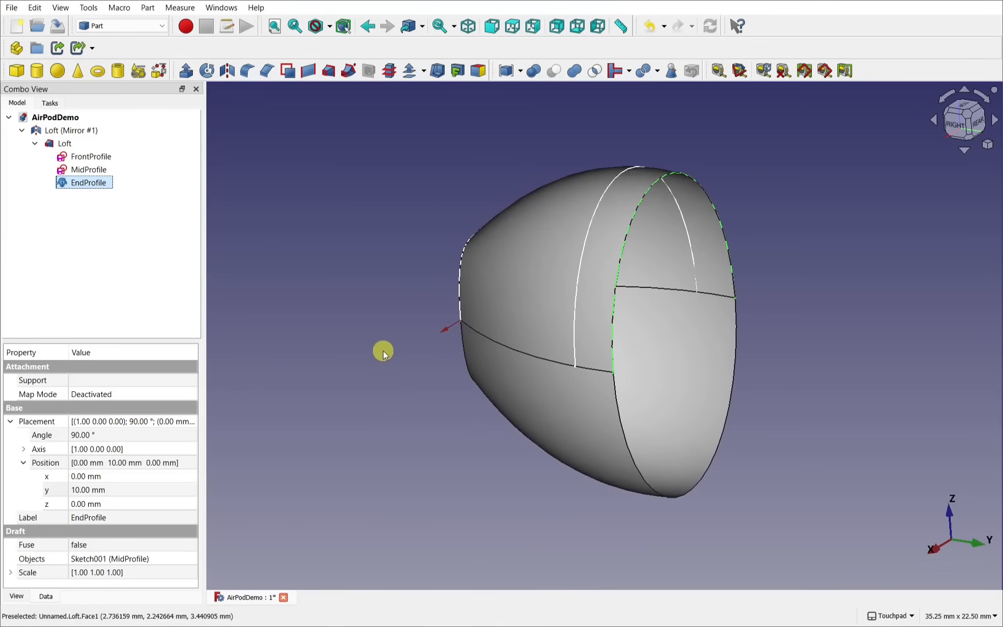
middle_click_drag(401, 358, 398, 421, "alt")
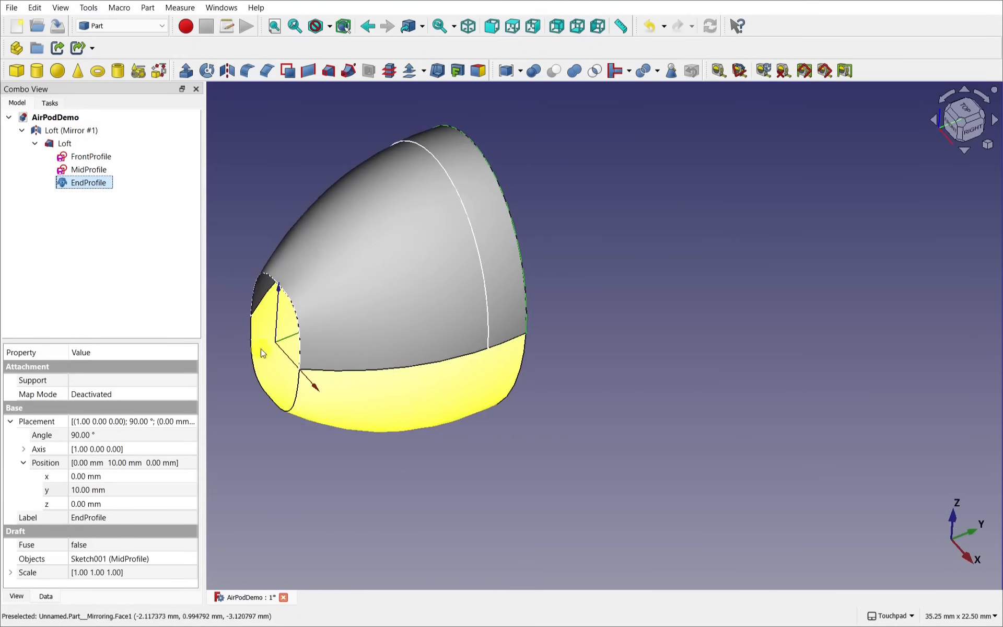
middle_click_drag(269, 342, 323, 384, "alt")
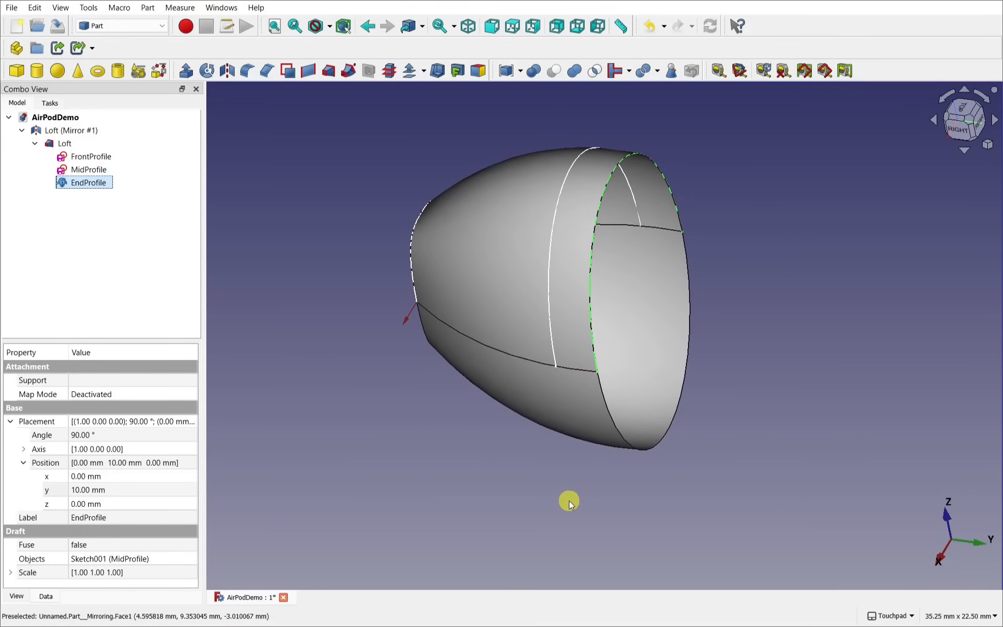
Step: Set a top-down view of the loft, rotated 90° and centred
left_click(328, 218)
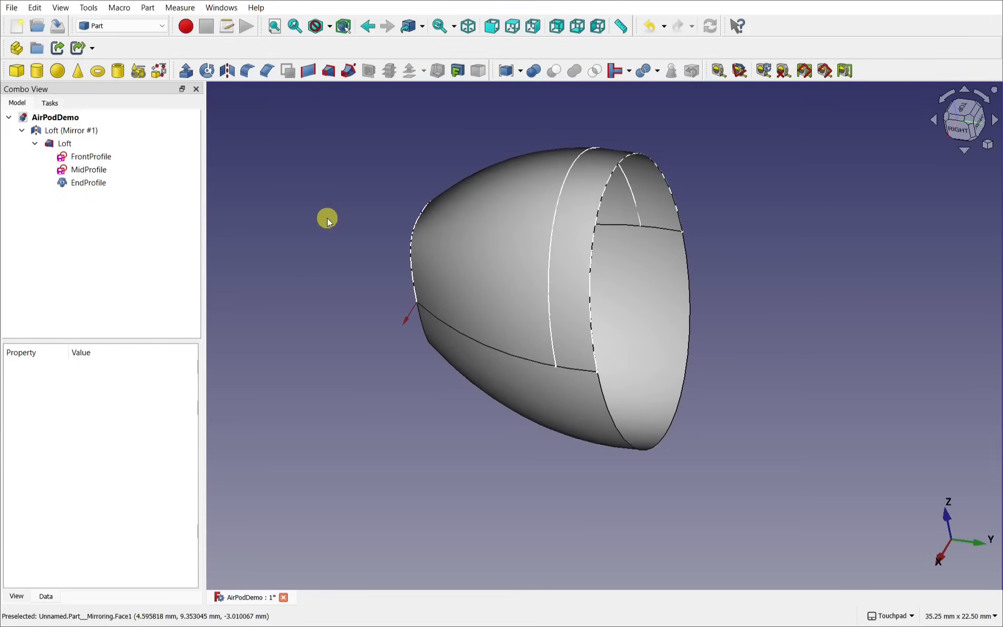
left_click(965, 116)
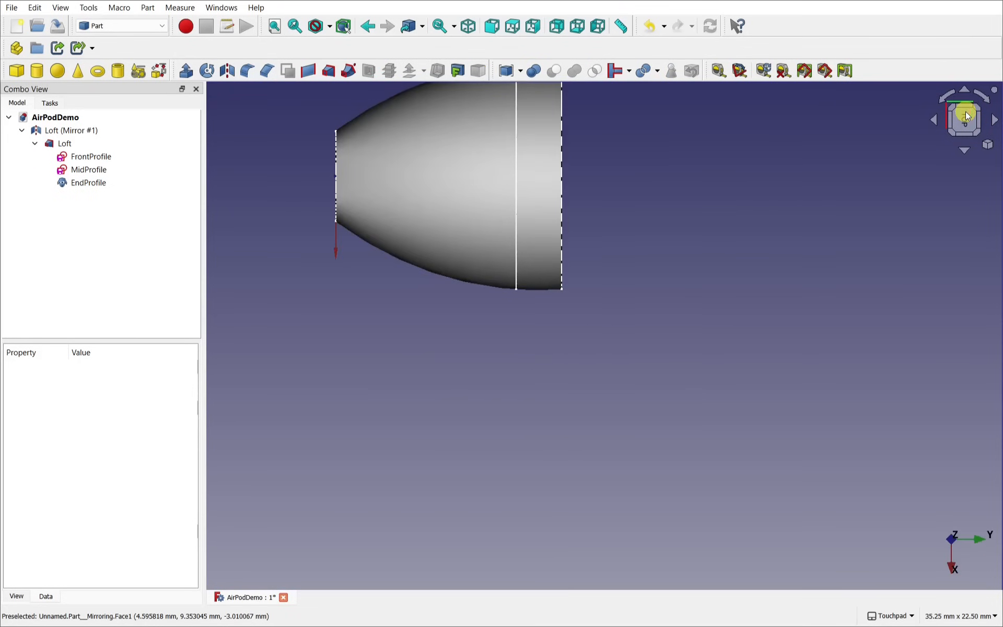
left_click(944, 101)
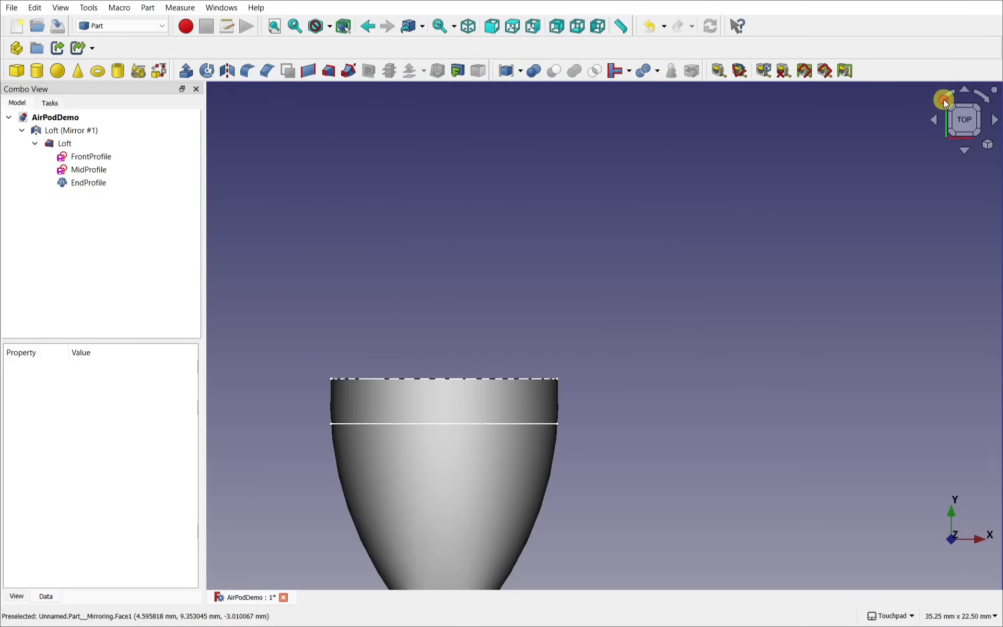
middle_click_drag(602, 425, 687, 319, "shift")
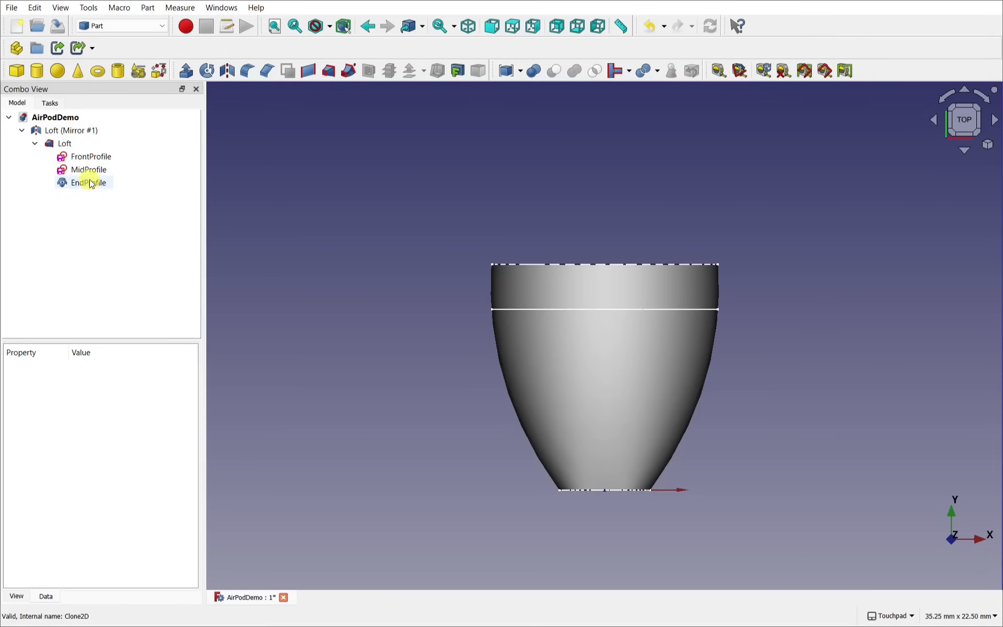
left_click(108, 26)
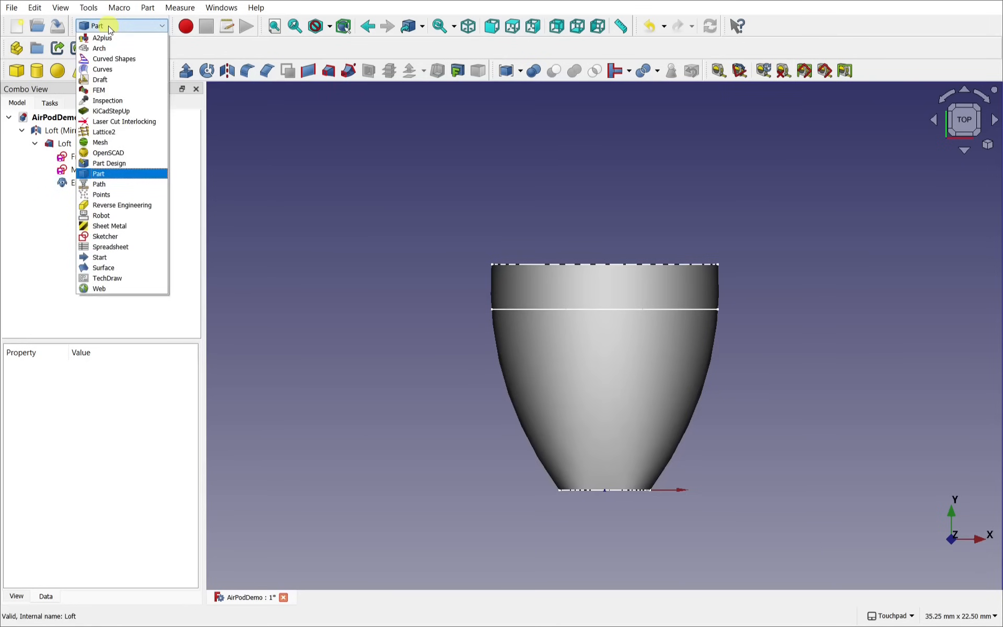
Step: Switch to Sketcher and create a new sketch on the XY-Plane
left_click(123, 236)
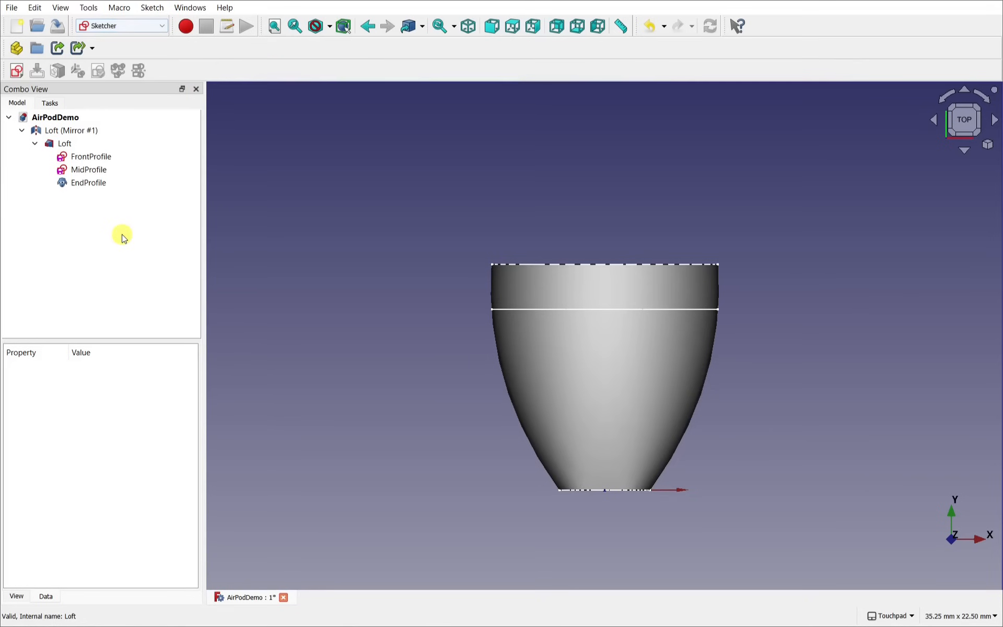
left_click(17, 72)
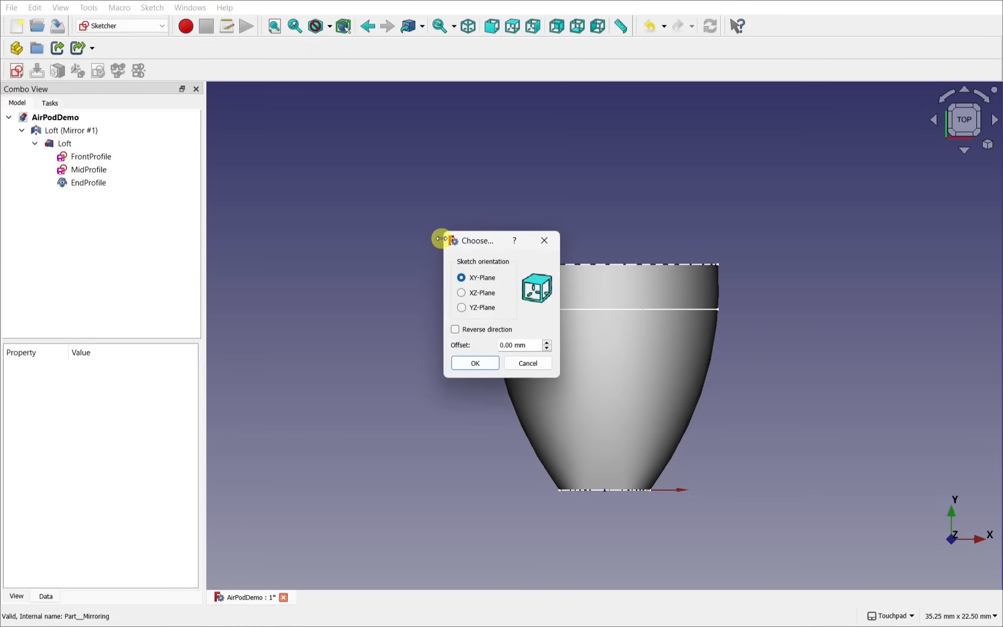
left_click(476, 364)
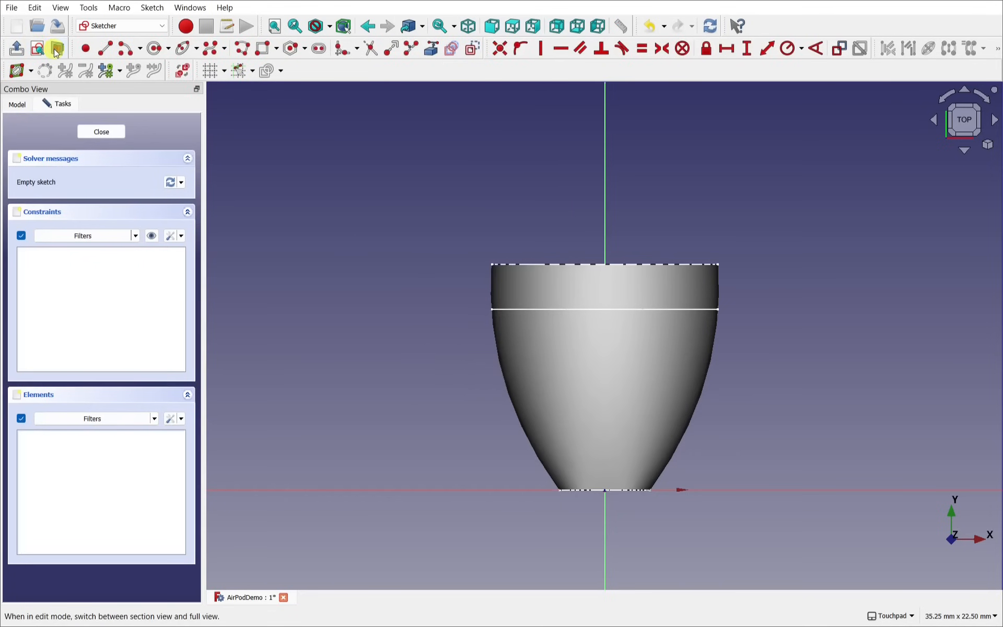
Step: Turn on View section for the new sketch
left_click(152, 8)
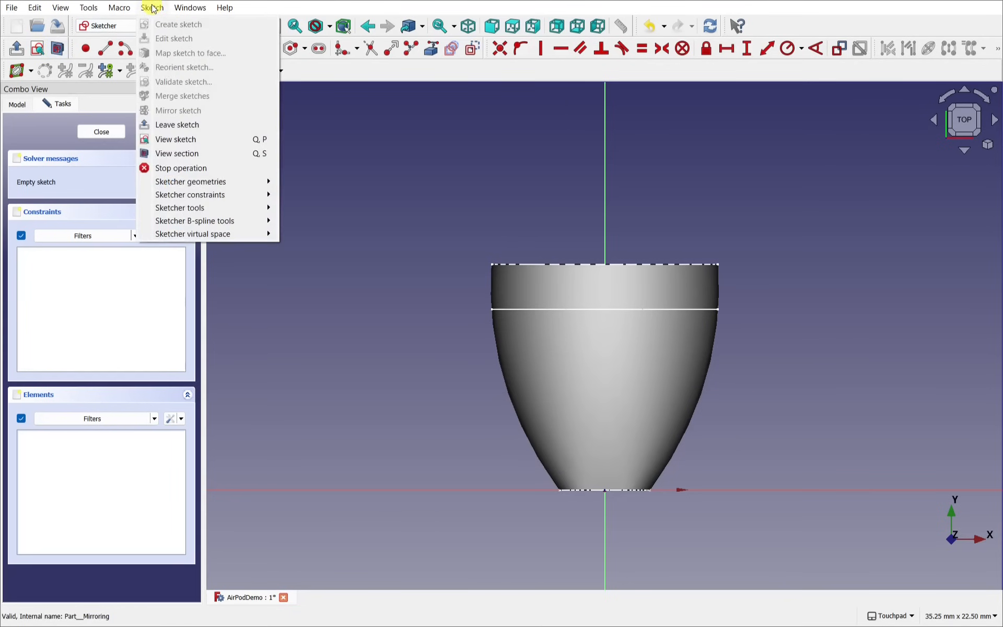
left_click(208, 153)
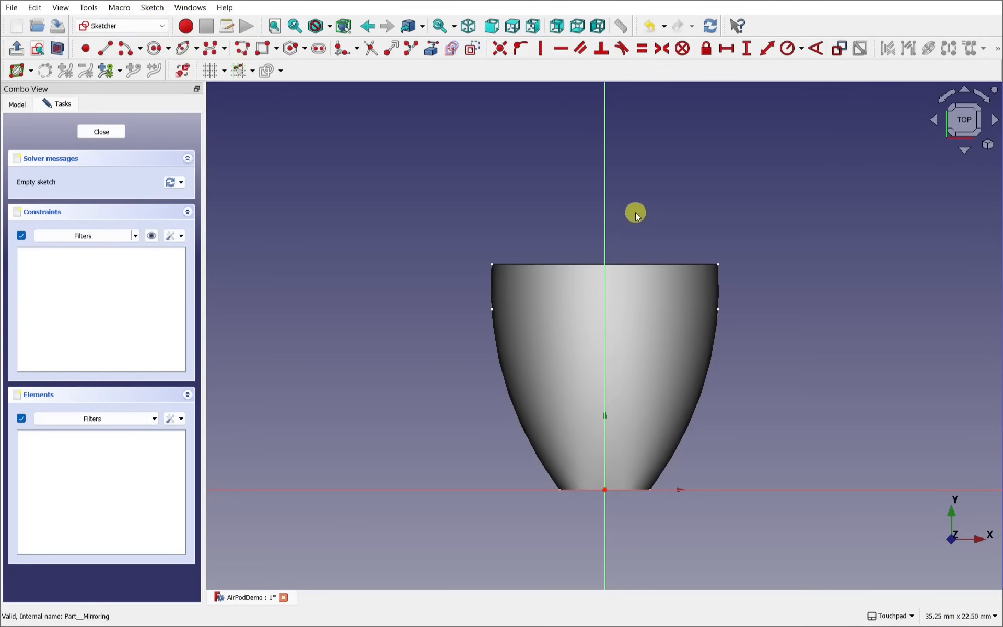
middle_click_drag(657, 224, 636, 232, "shift")
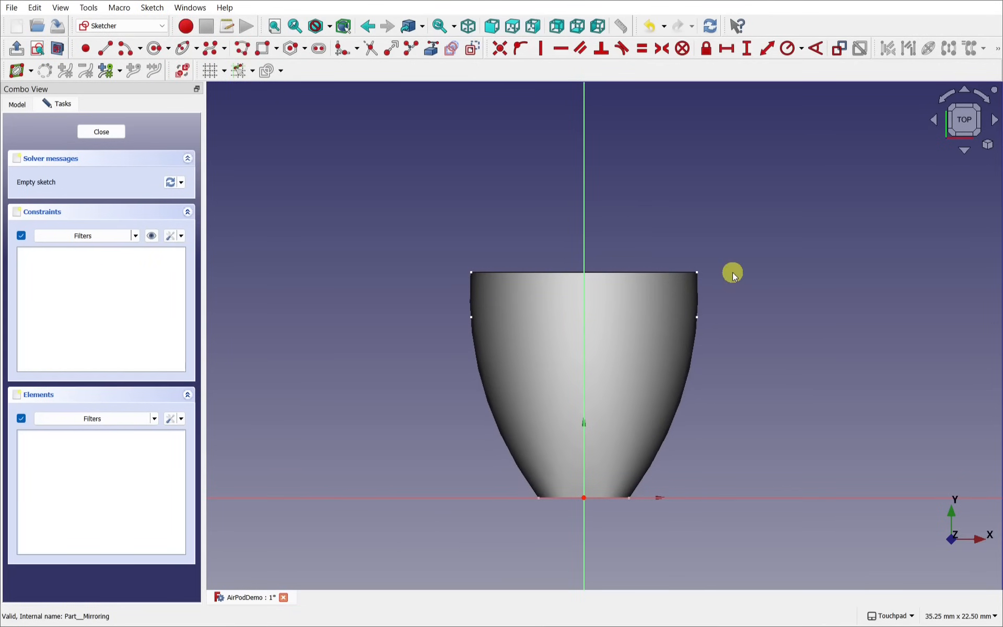
mouse_move(733, 273)
middle_mouse_down()
mouse_move(700, 307)
mouse_move(730, 276)
middle_mouse_up()
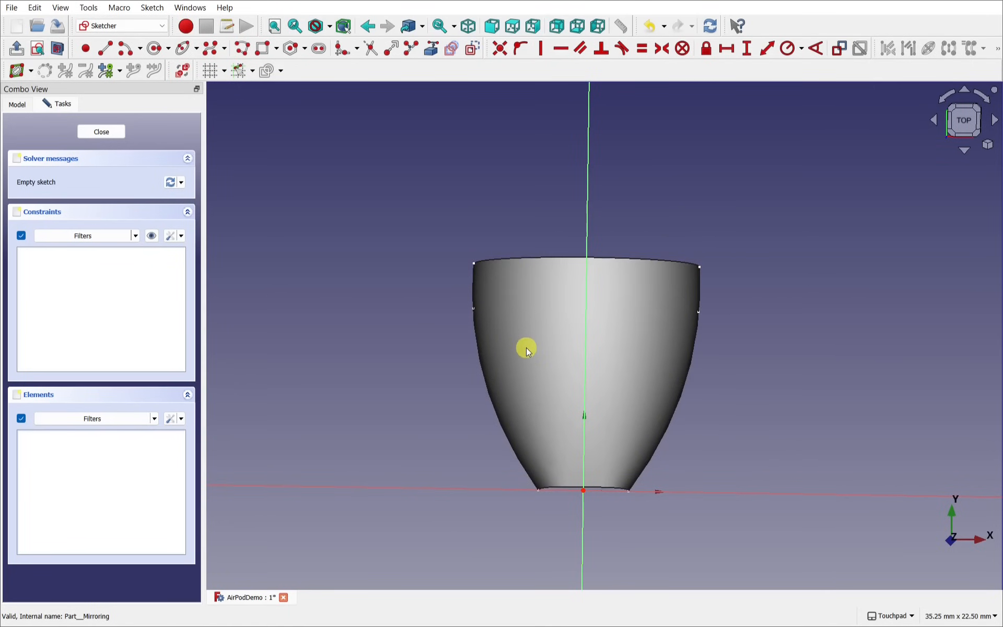
Step: Hide Loft and Loft (Mirror #1) from the Model tree
left_click(16, 105)
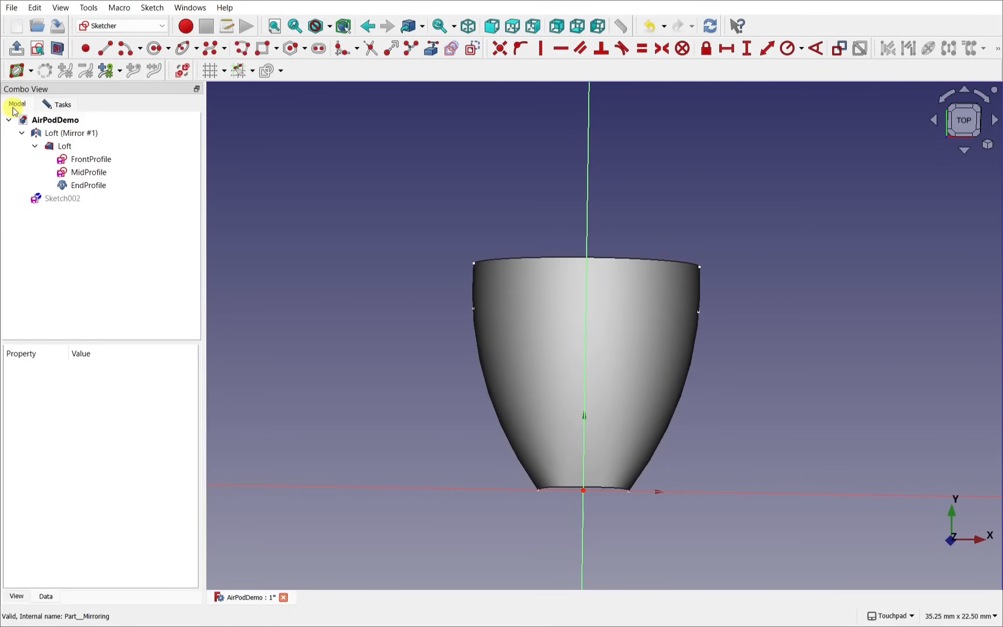
left_click(63, 146)
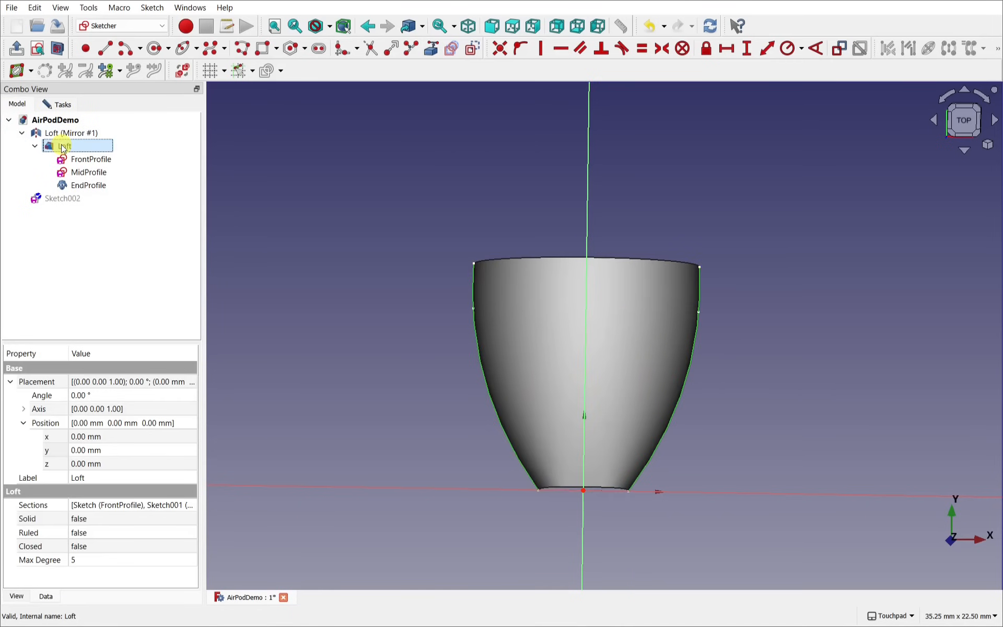
key("space")
left_click(76, 133)
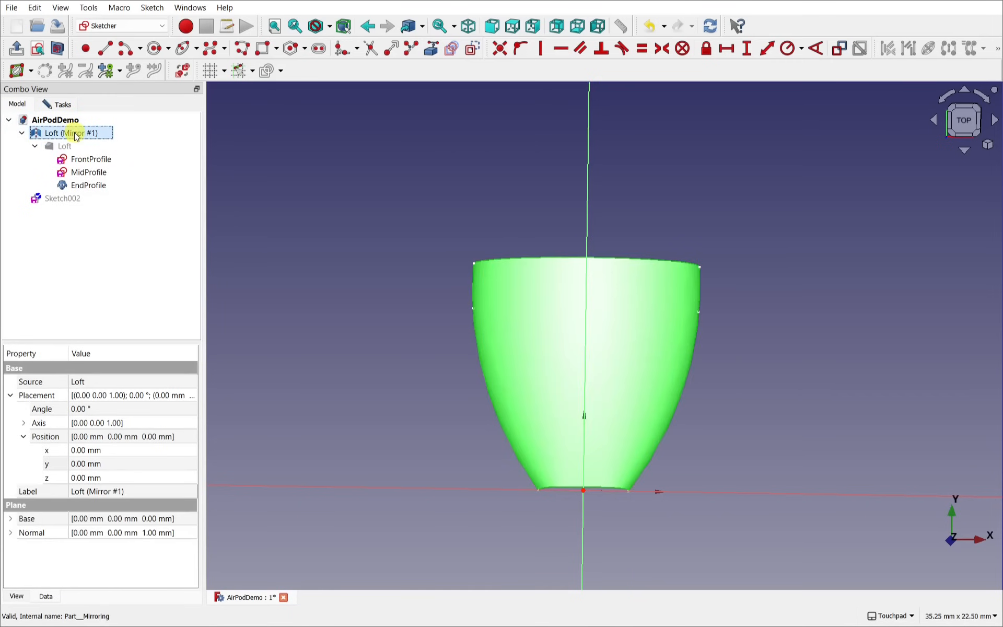
key("space")
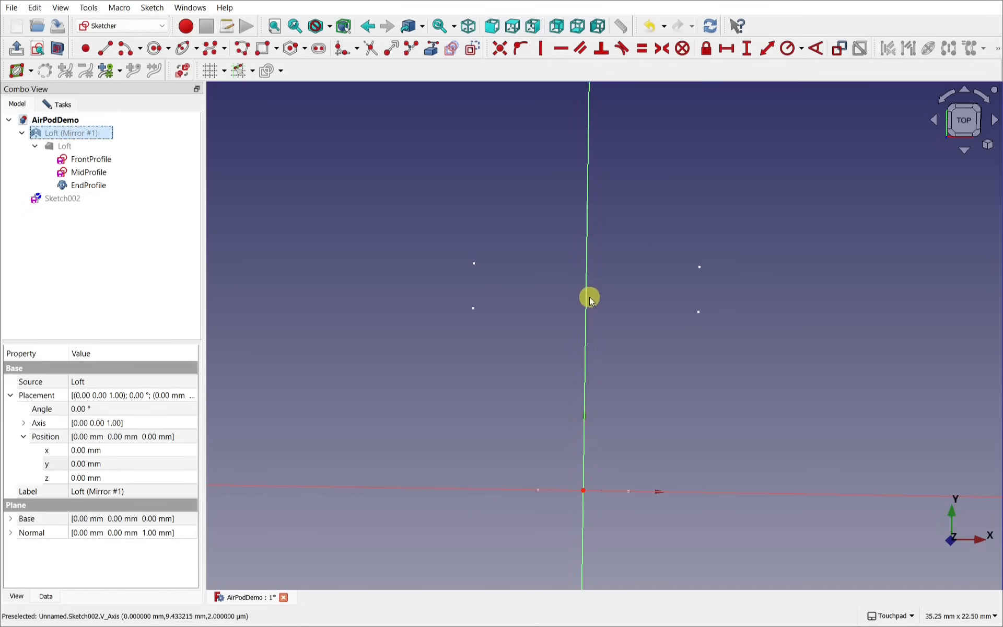
Step: Orbit around the sketch and briefly select EndProfile to locate its points
middle_click_drag(589, 297, 556, 304)
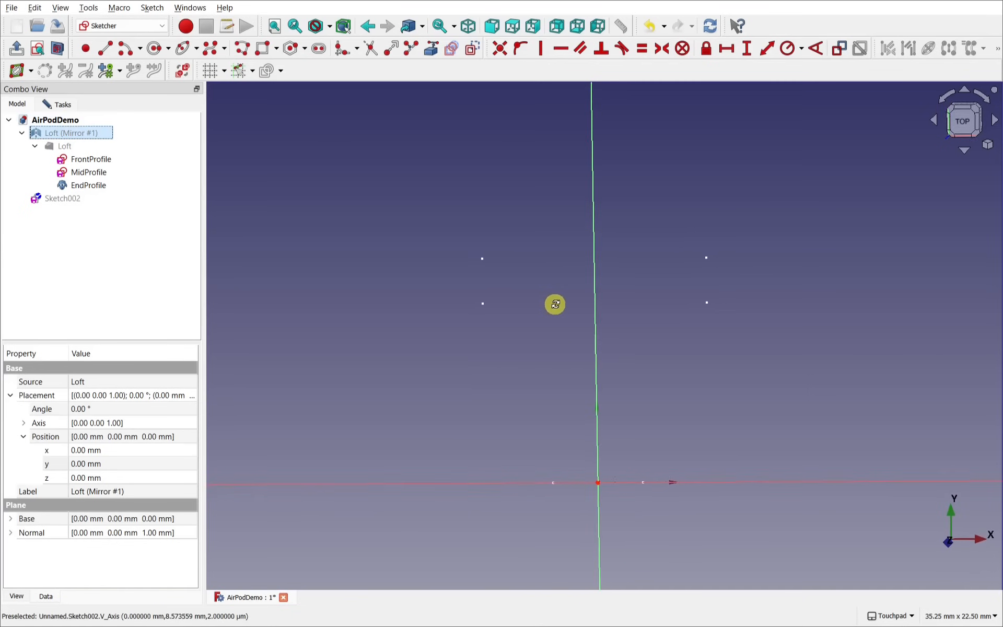
left_click(93, 186)
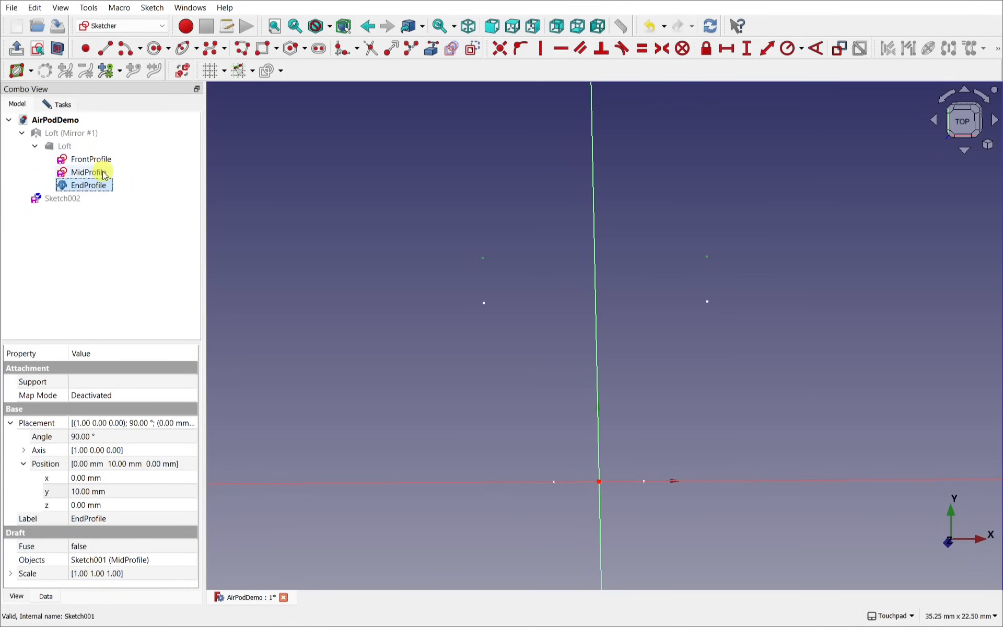
mouse_move(647, 315)
left_mouse_down("alt")
mouse_move(645, 334)
mouse_move(531, 291)
left_mouse_up("alt")
left_click(641, 332)
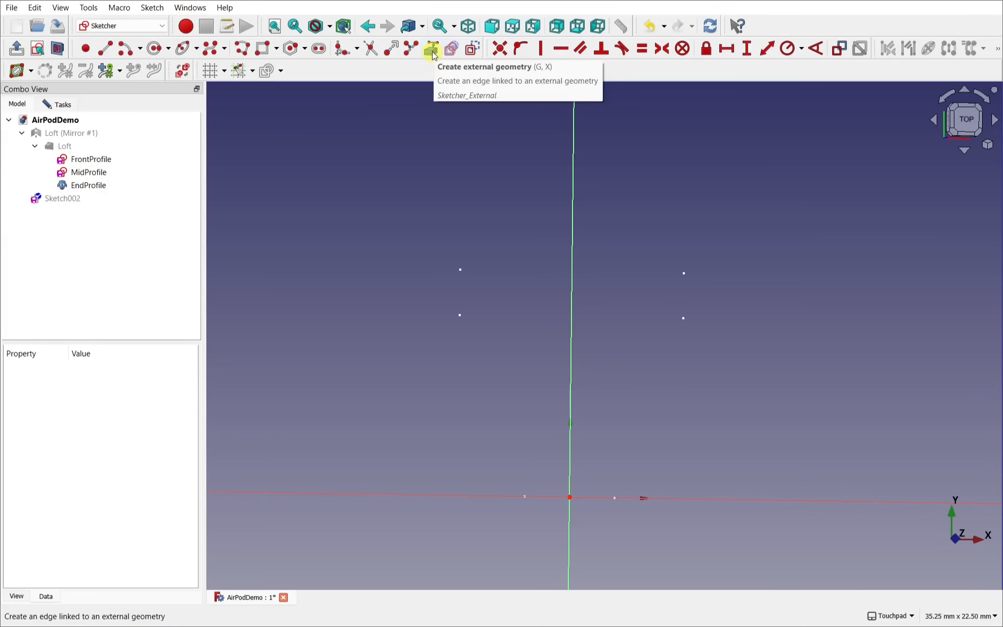
Step: Link the two EndProfile end points into Sketch002 as external geometry
left_click(158, 9)
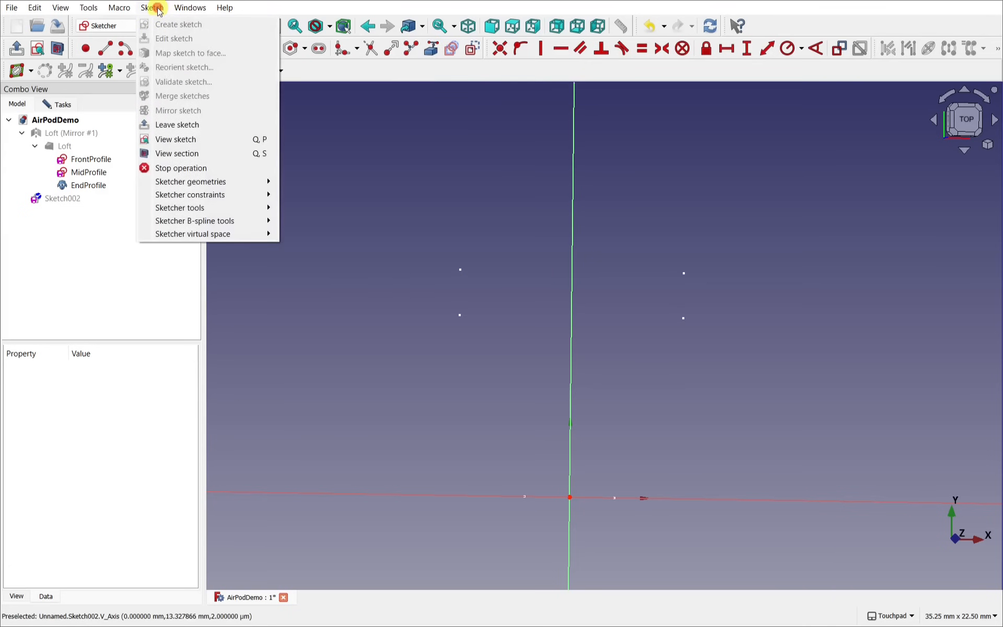
mouse_move(254, 182)
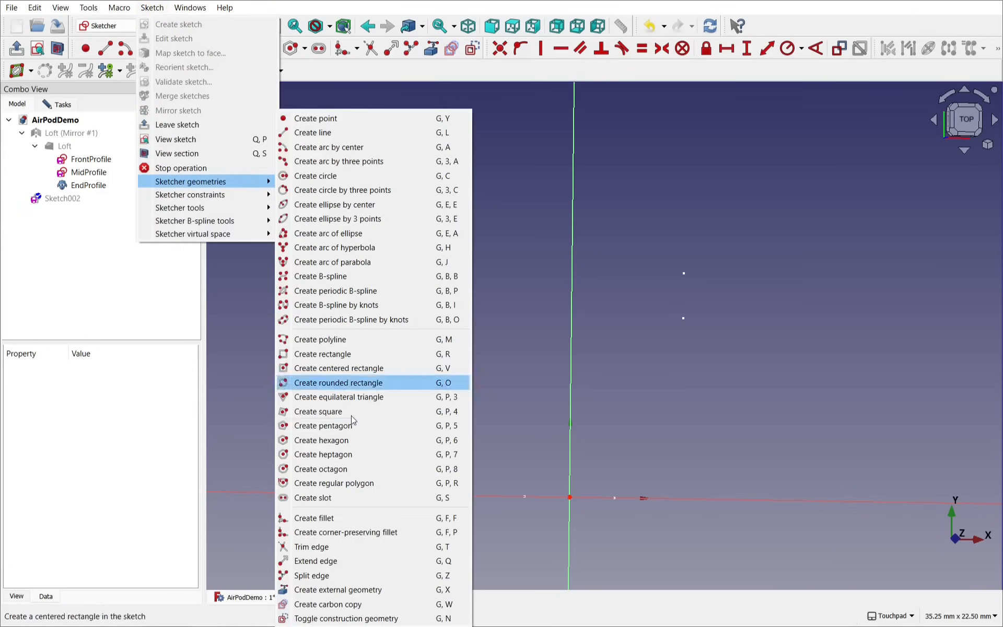
left_click(367, 590)
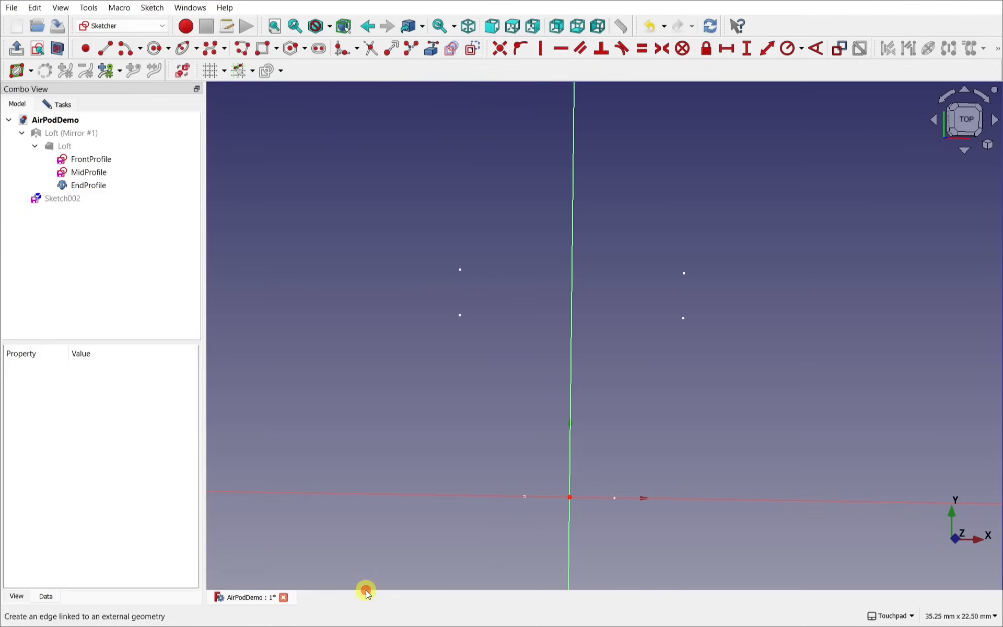
left_click(459, 270)
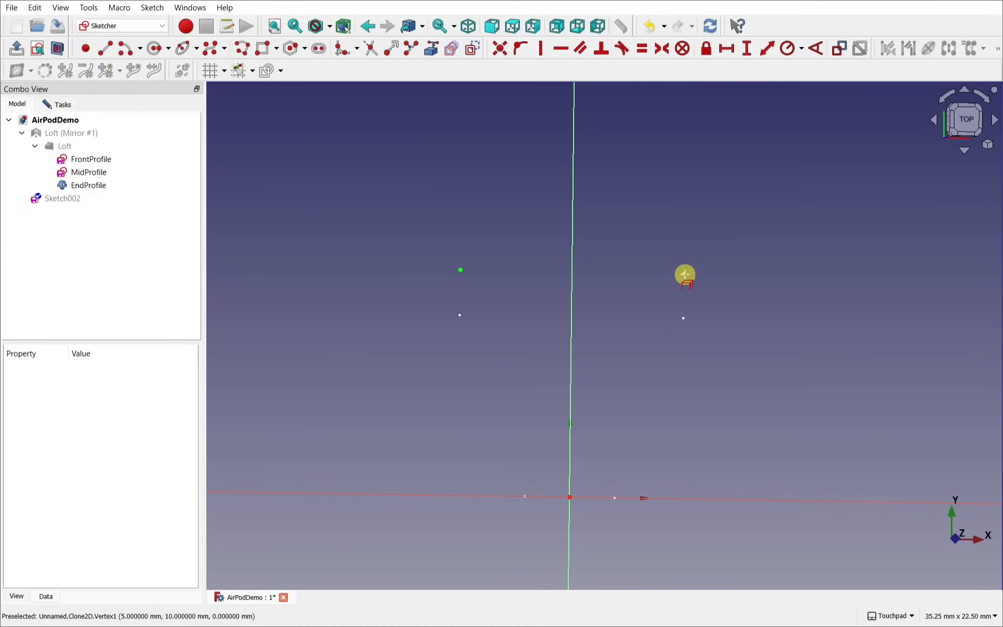
left_click(682, 274)
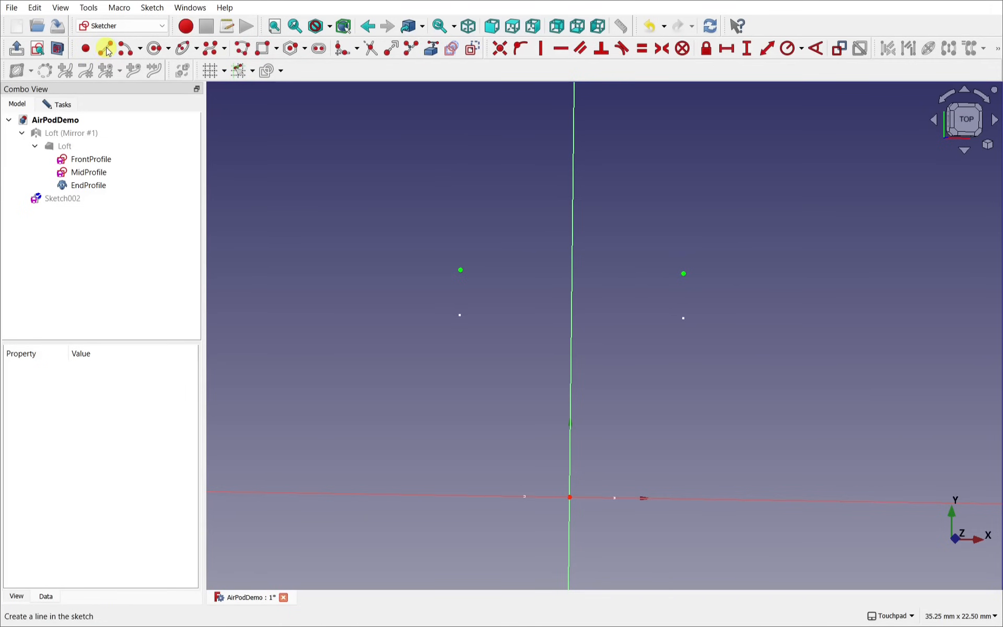
Step: Draw a line joining the two external EndProfile points
left_click(106, 49)
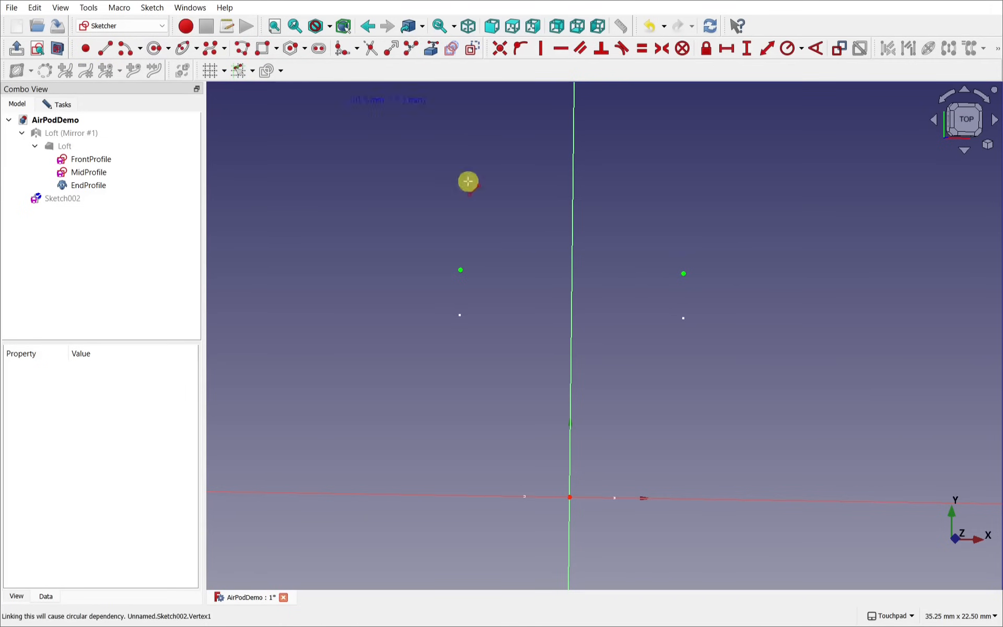
left_click(460, 270)
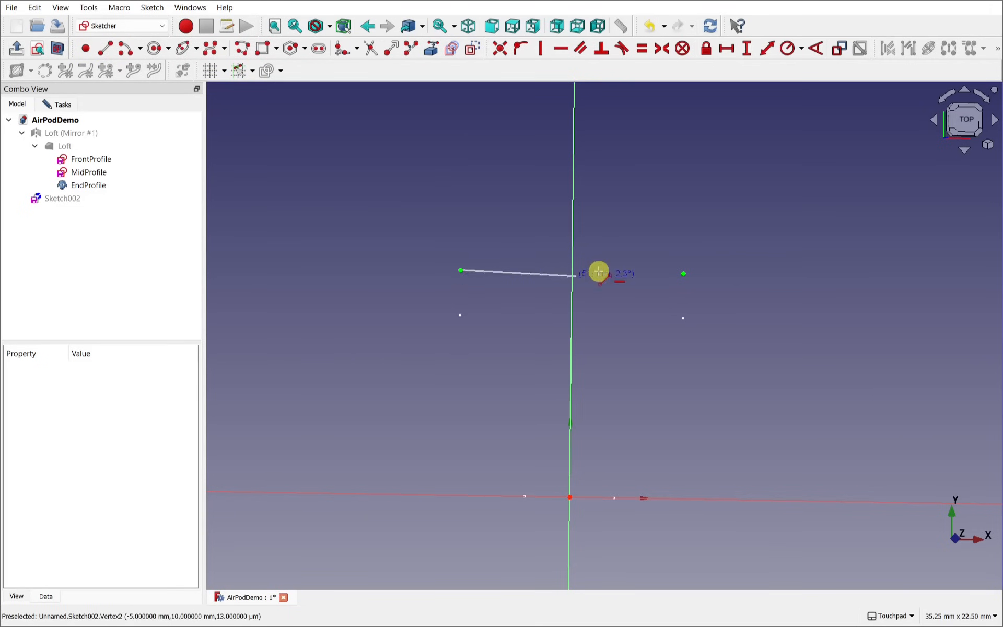
left_click(682, 273)
left_click(682, 273)
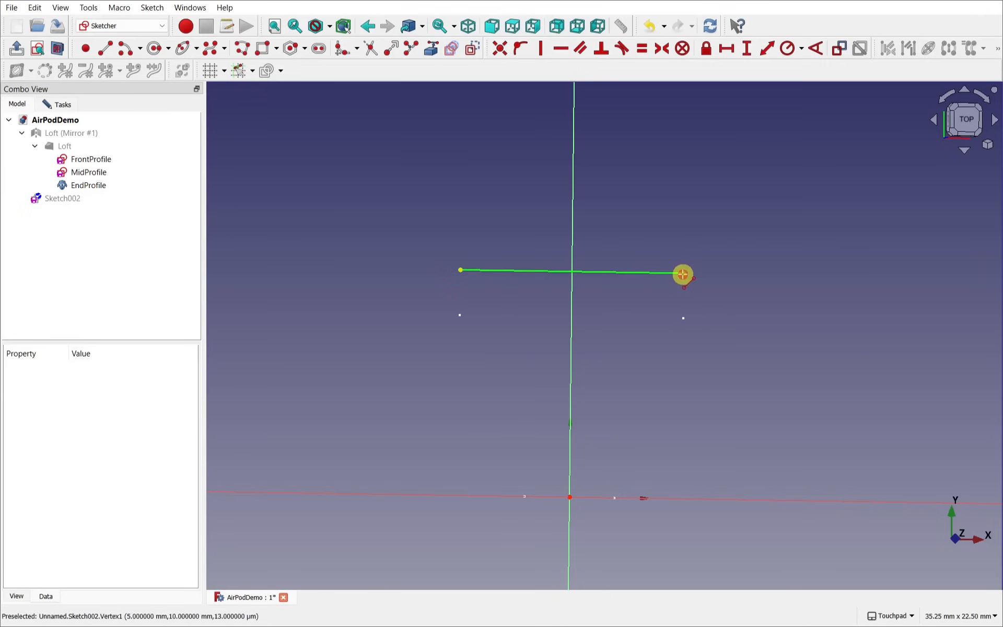
Step: Return to an exact top view and close the sketch
left_click_drag(609, 358, 819, 295, "alt")
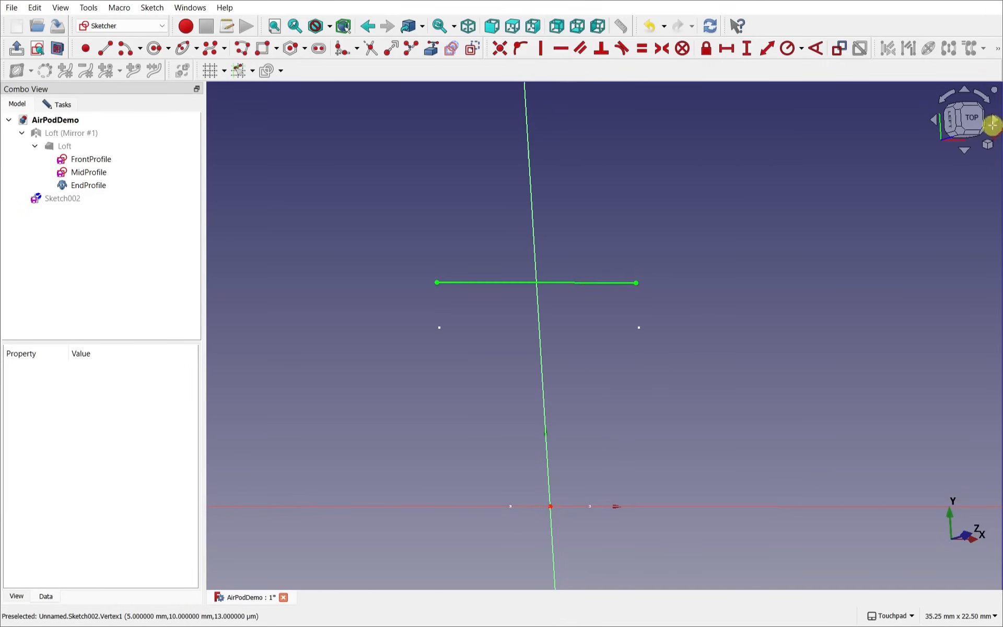
left_click(971, 119)
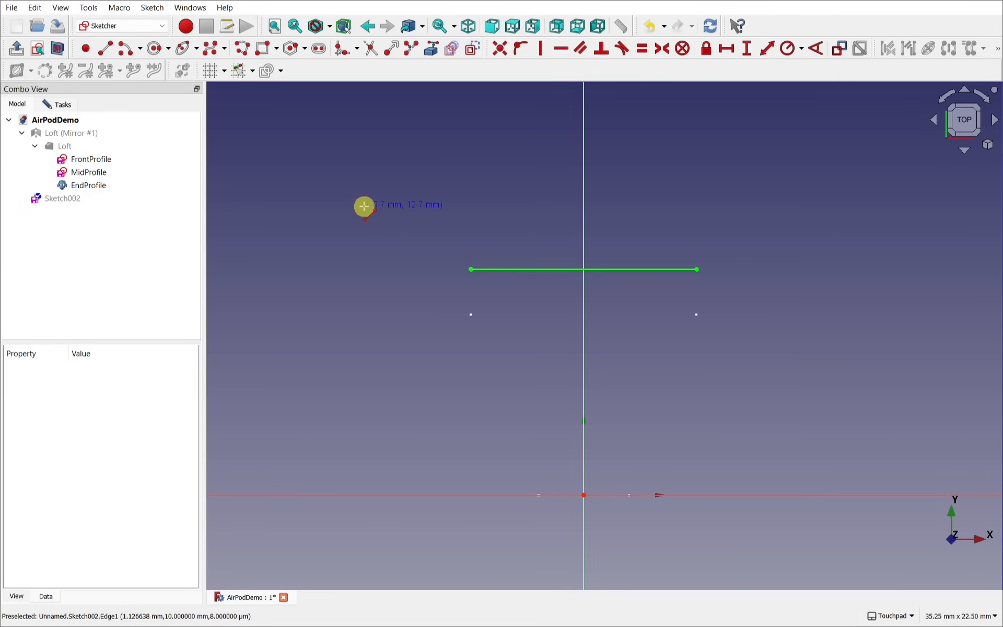
left_click(50, 103)
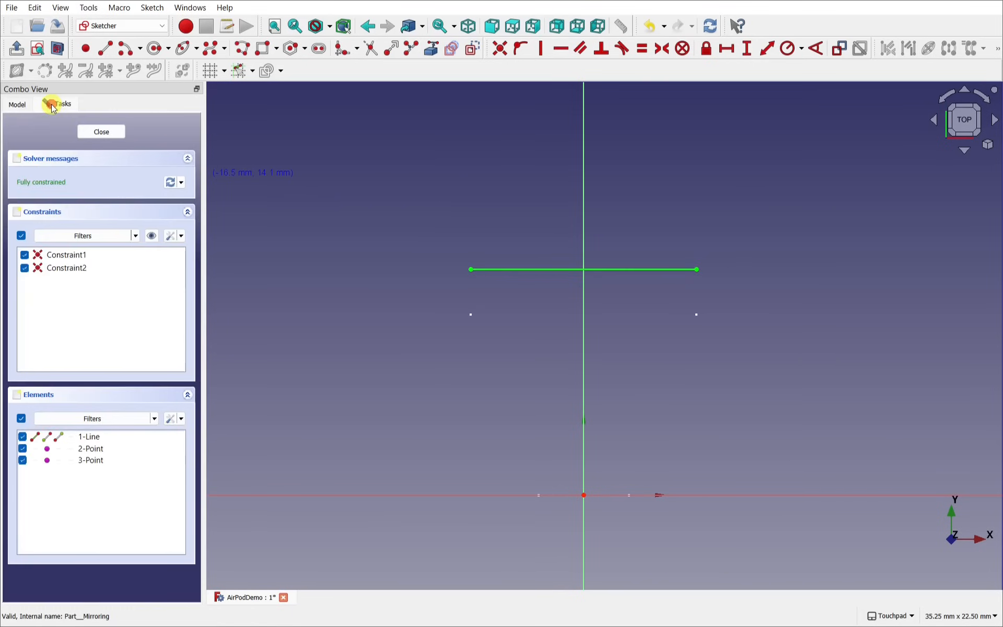
left_click(100, 132)
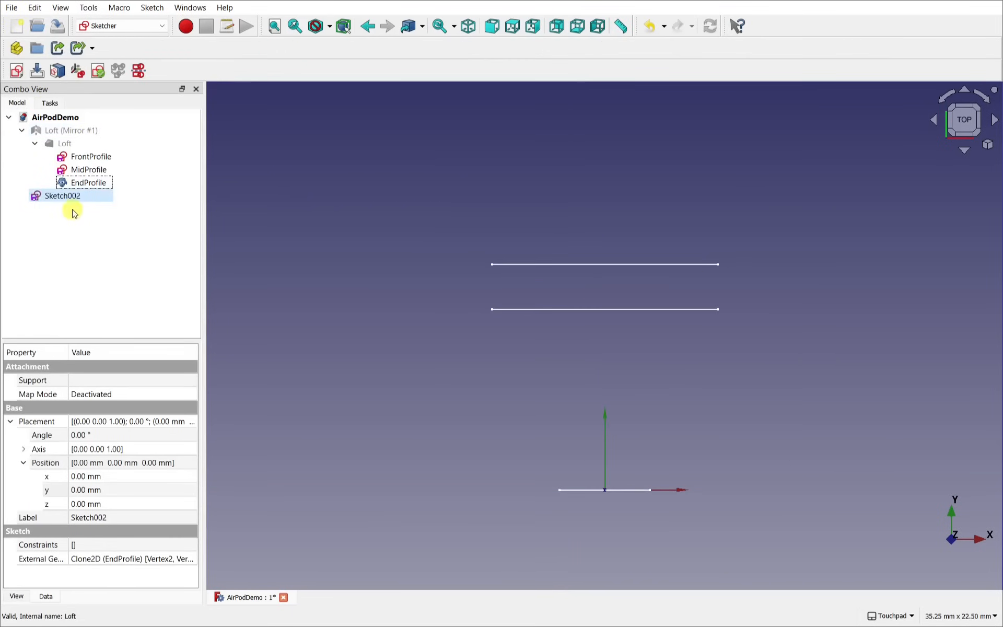
Step: Rename Sketch002 to 'RevolveAxis'
left_click(62, 196)
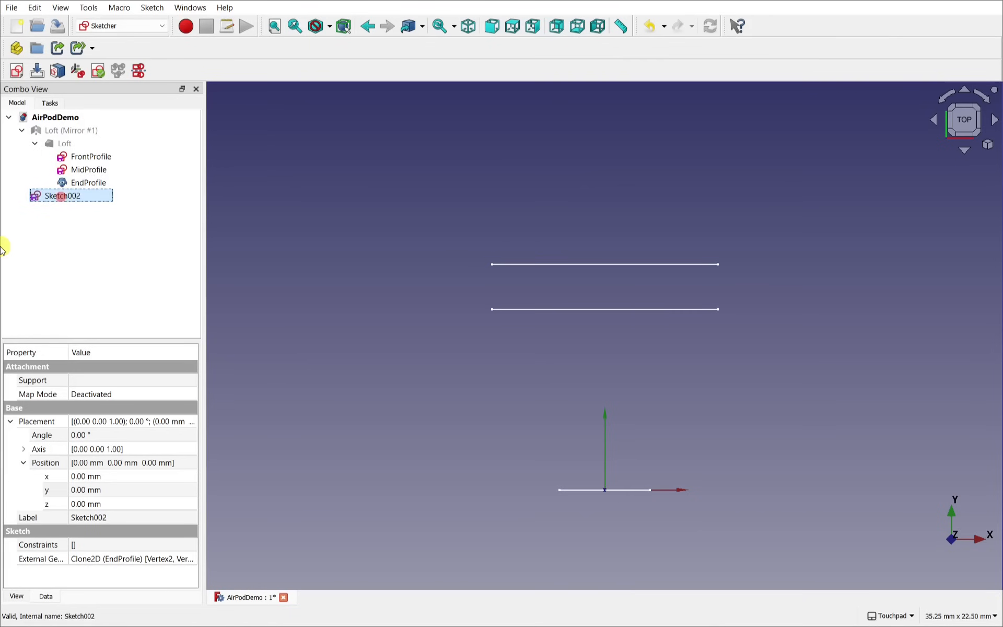
right_click(66, 195)
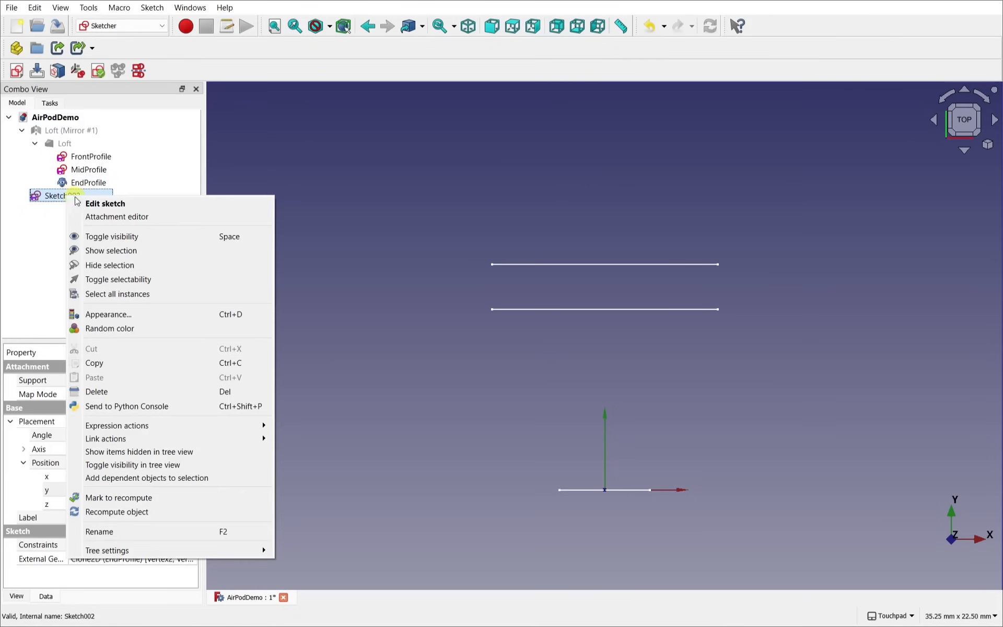
left_click(128, 531)
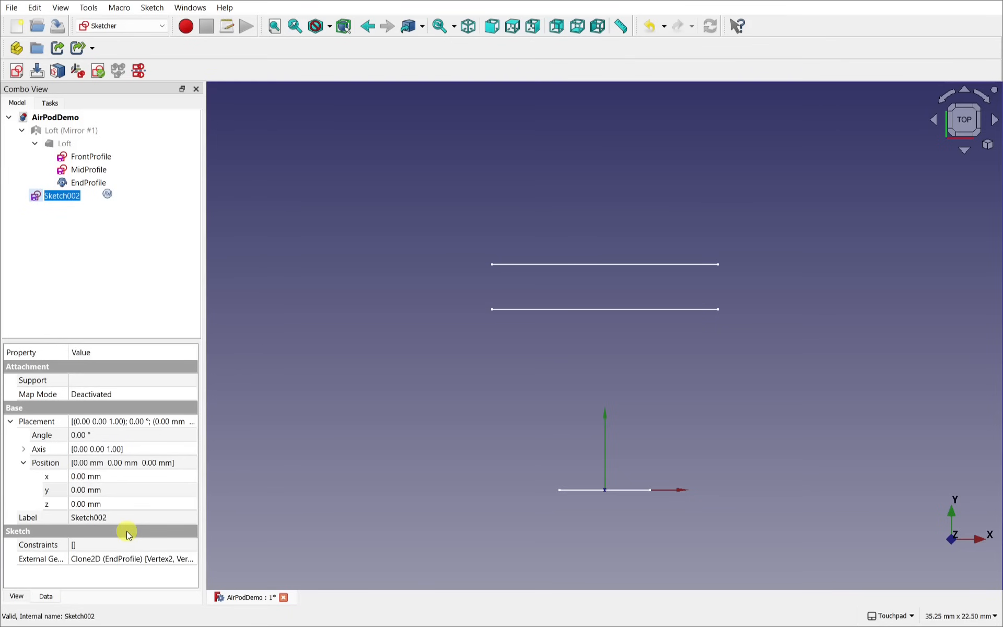
type("RevolveAxis")
key("Return")
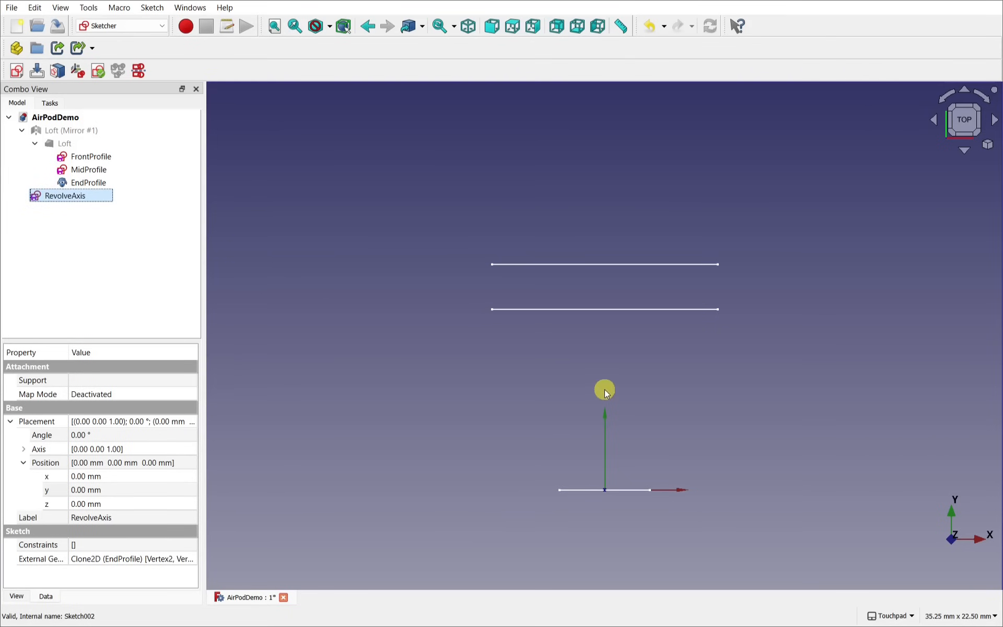
Step: Show Loft and Loft (Mirror #1) again and view the whole shell
left_click_drag(604, 389, 593, 414, "alt")
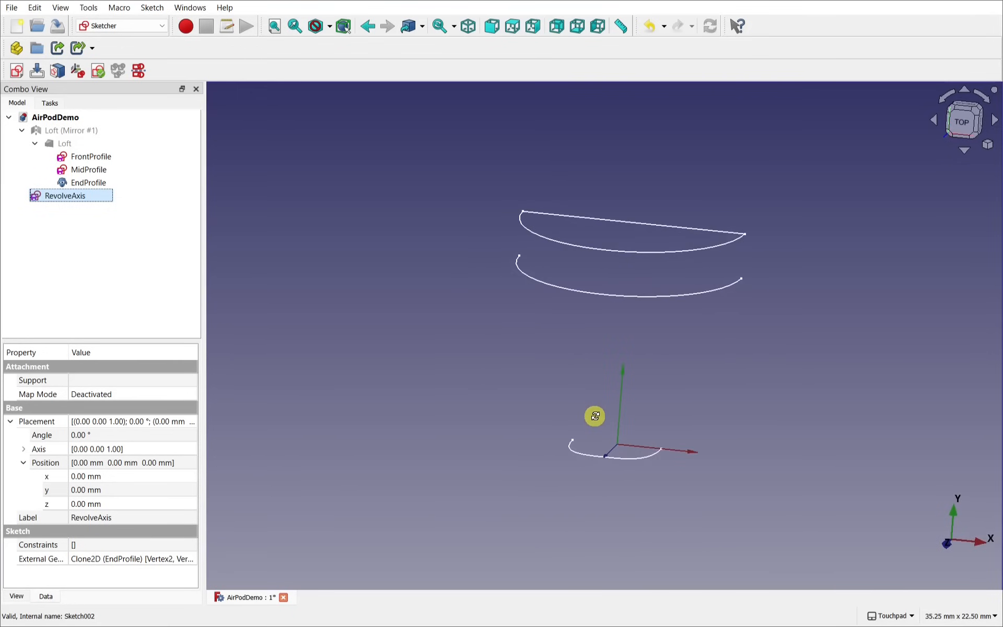
left_click(77, 144)
key("space")
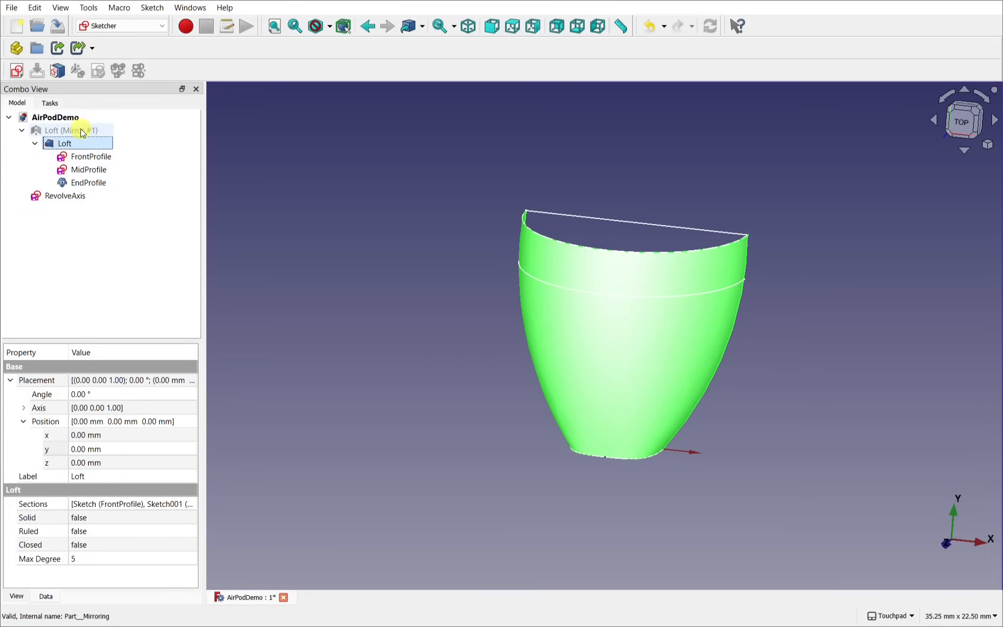
left_click(81, 131)
key("space")
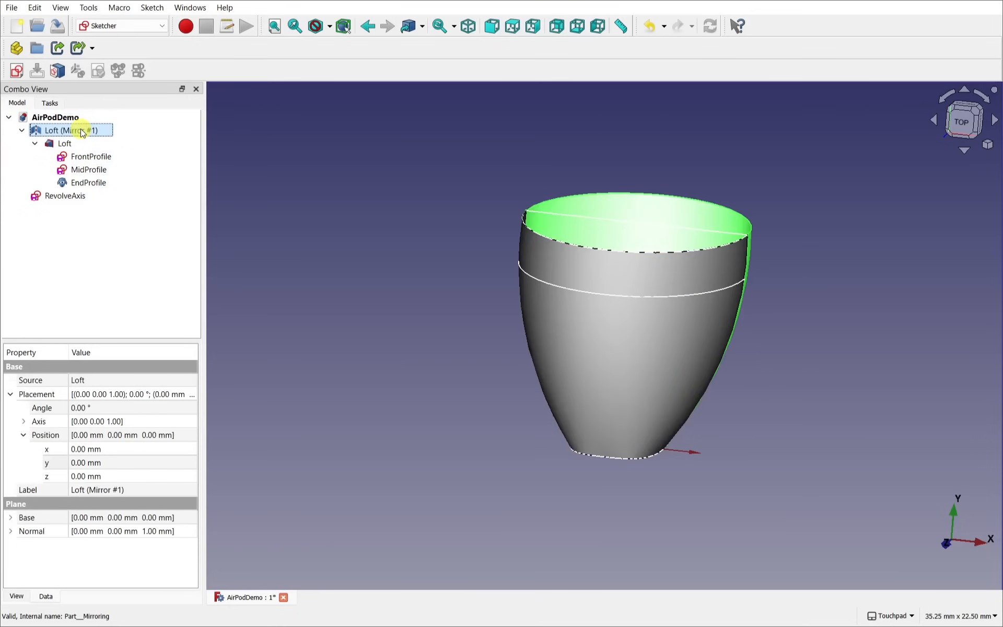
left_click(782, 278)
mouse_move(741, 335)
left_mouse_down("alt")
mouse_move(625, 417)
mouse_move(537, 408)
mouse_move(541, 419)
left_mouse_up("alt")
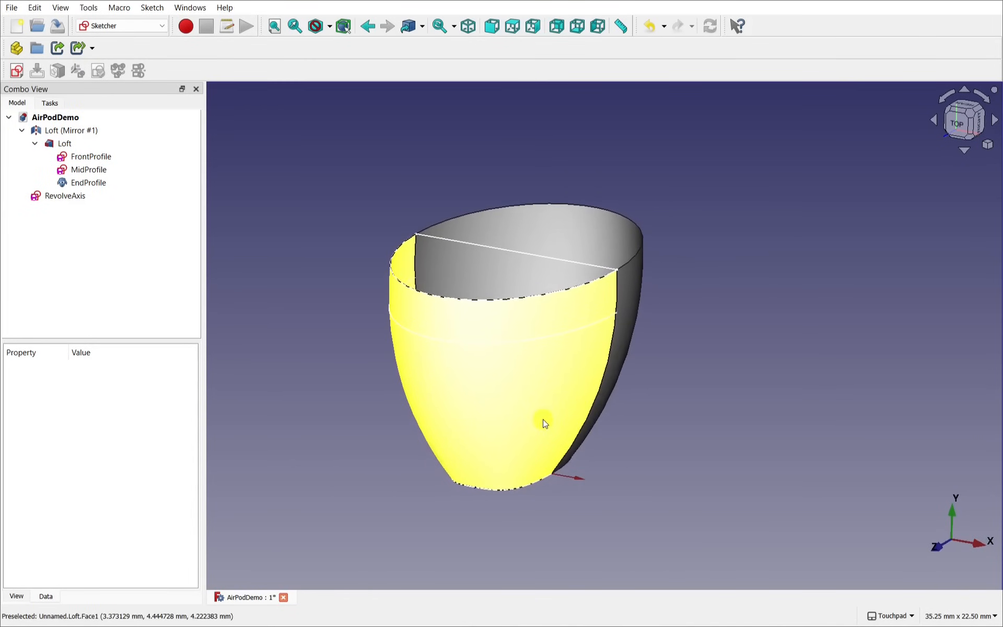
Step: Switch to the Part workbench and select EndProfile
left_click(130, 27)
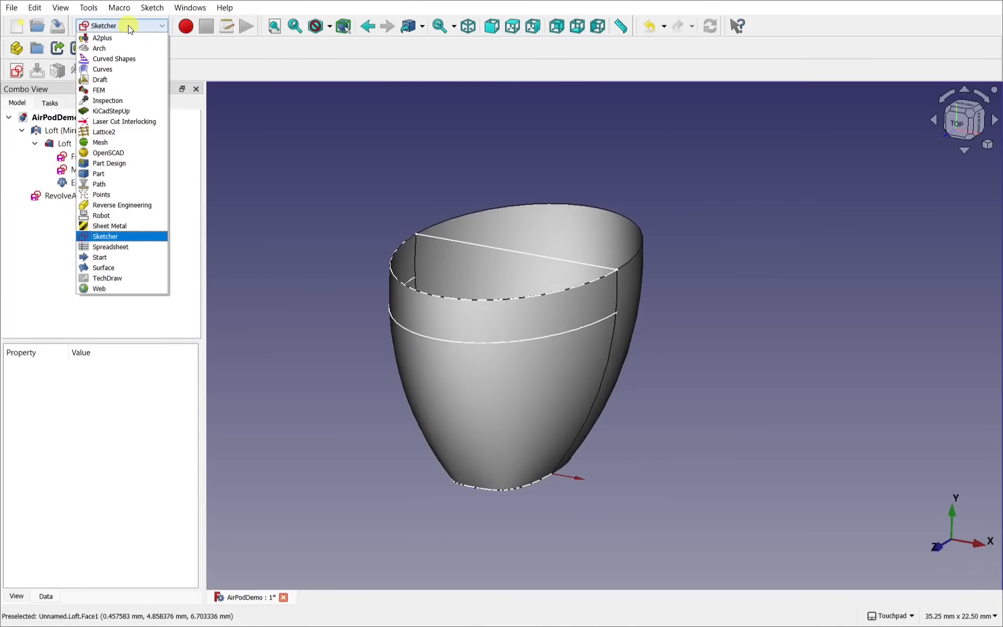
left_click(126, 174)
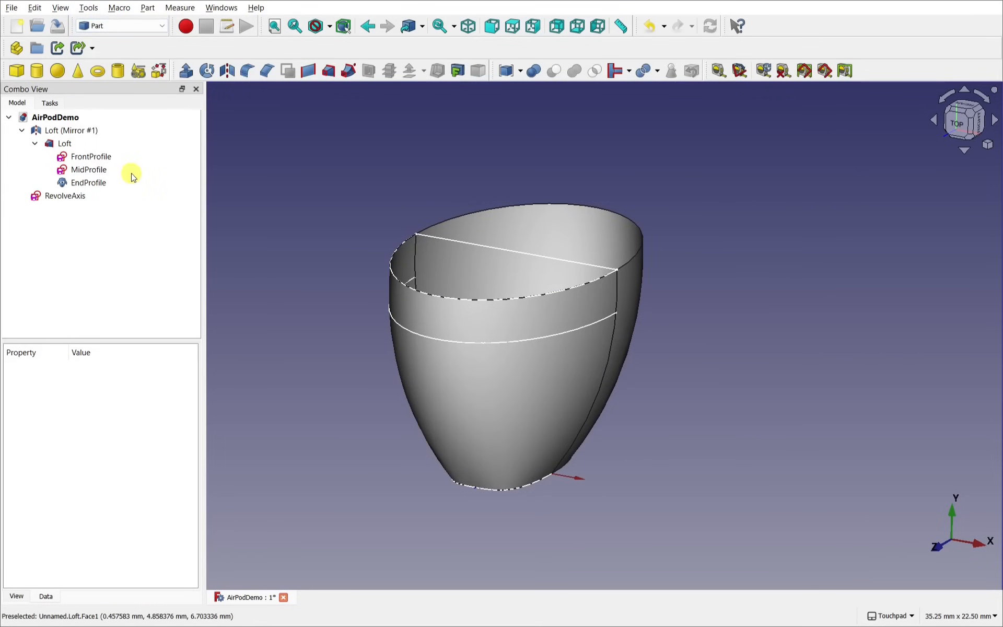
left_click(88, 186)
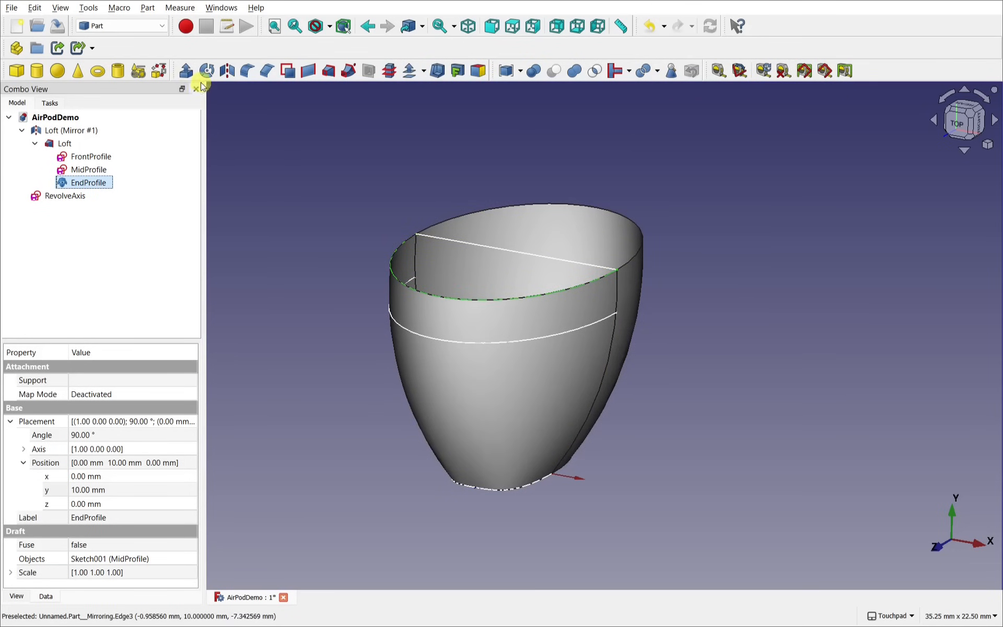
Step: Revolve EndProfile 180° about the RevolveAxis line
left_click(147, 7)
left_click(195, 304)
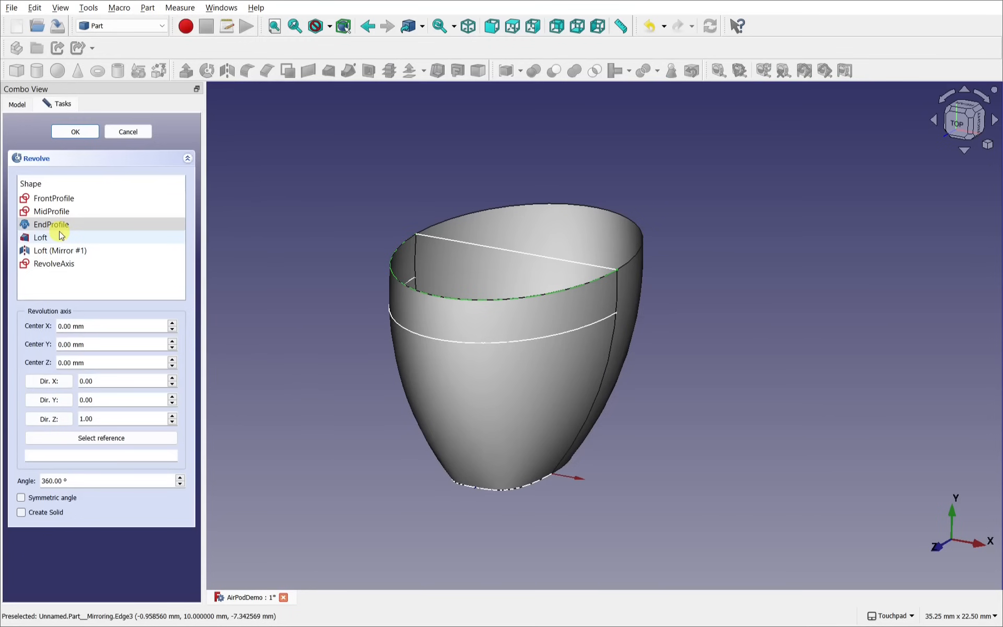
left_click(102, 442)
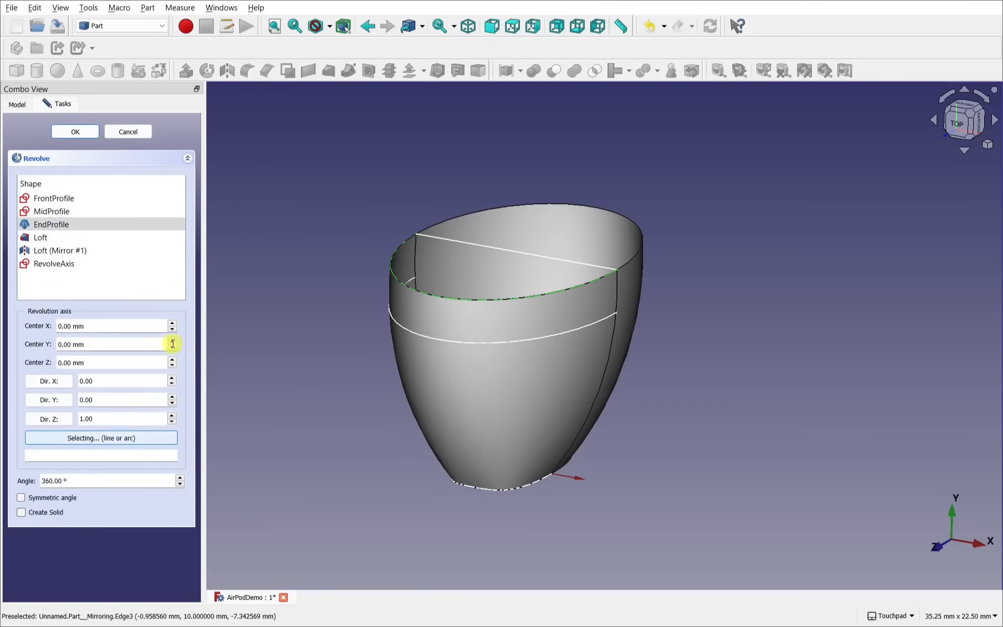
left_click(554, 261)
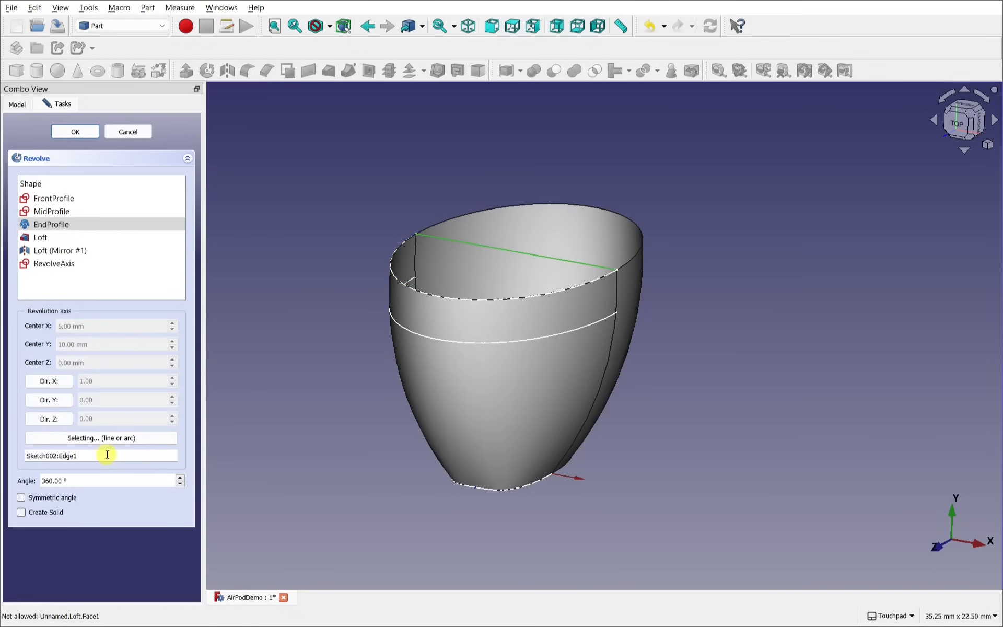
left_click(55, 480)
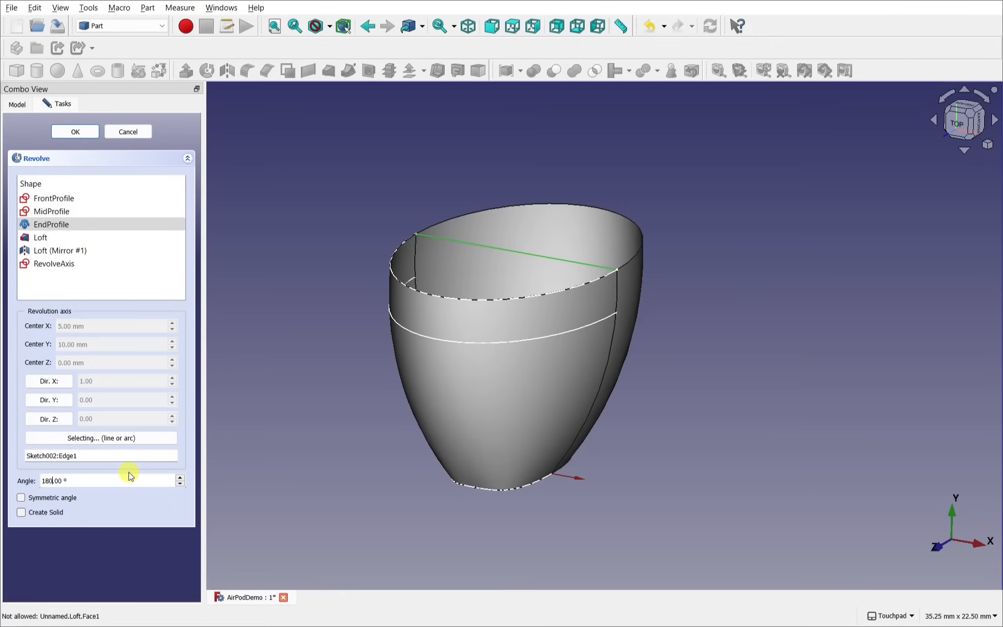
key("Return")
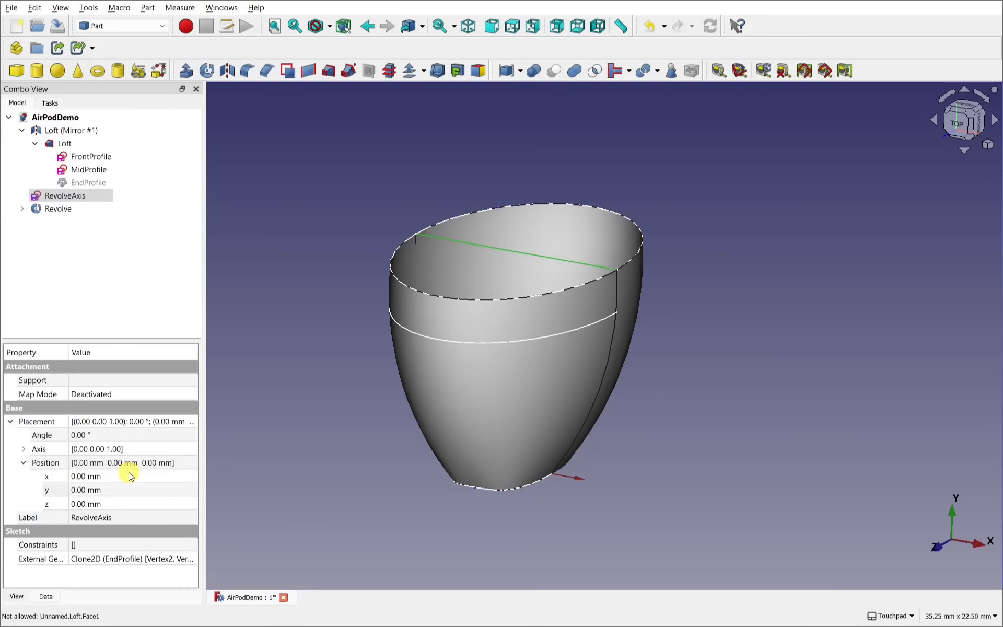
Step: Select the Revolve and change its Angle to -180 to dome the cap outward
left_click_drag(514, 258, 359, 258, "alt")
left_click_drag(439, 307, 575, 406, "alt")
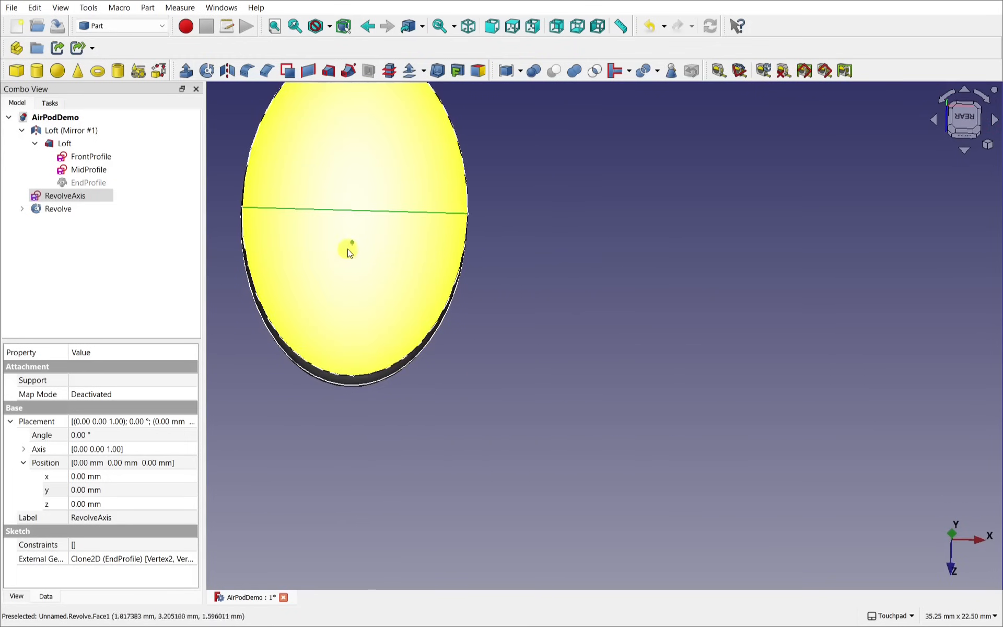
left_click(362, 291)
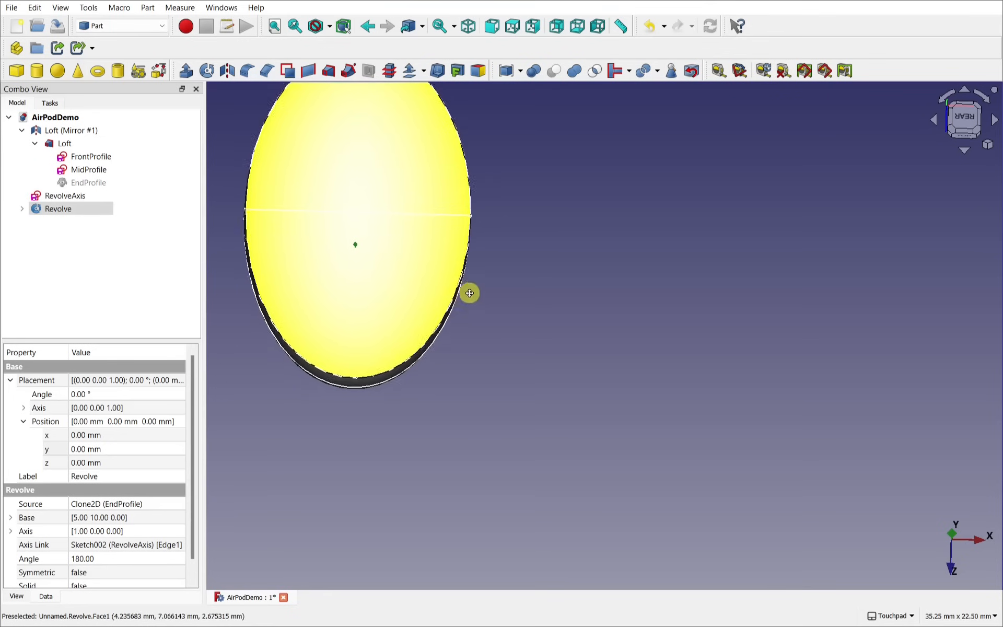
left_click_drag(468, 290, 575, 224, "shift")
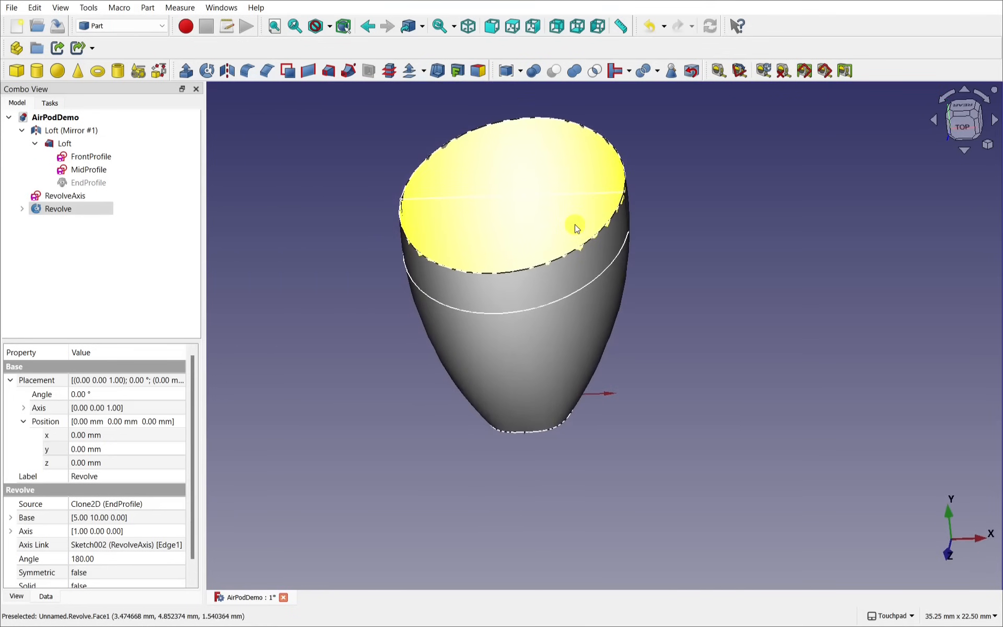
left_click(554, 207)
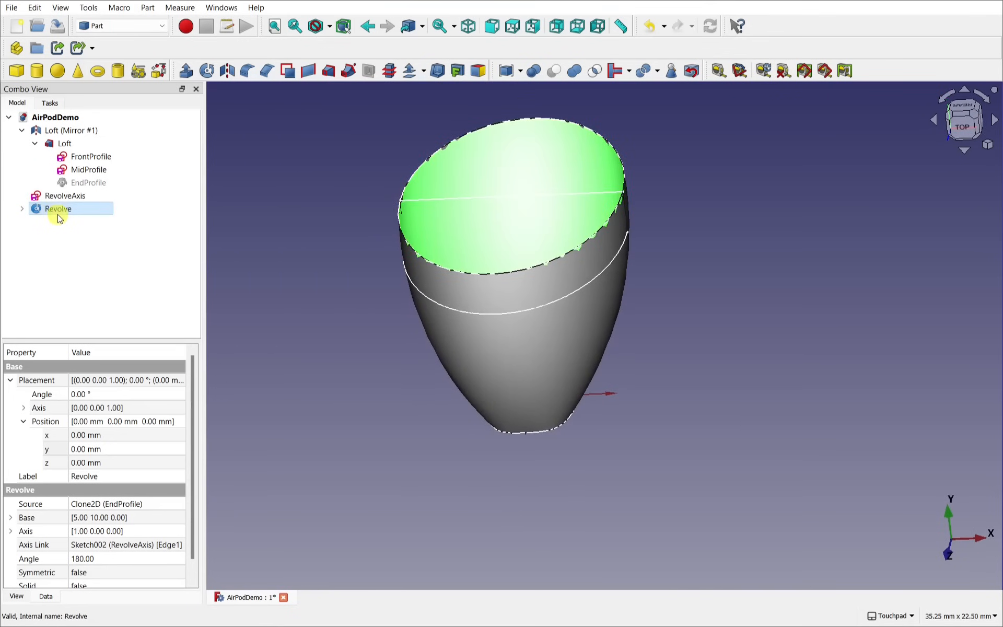
left_click(104, 558)
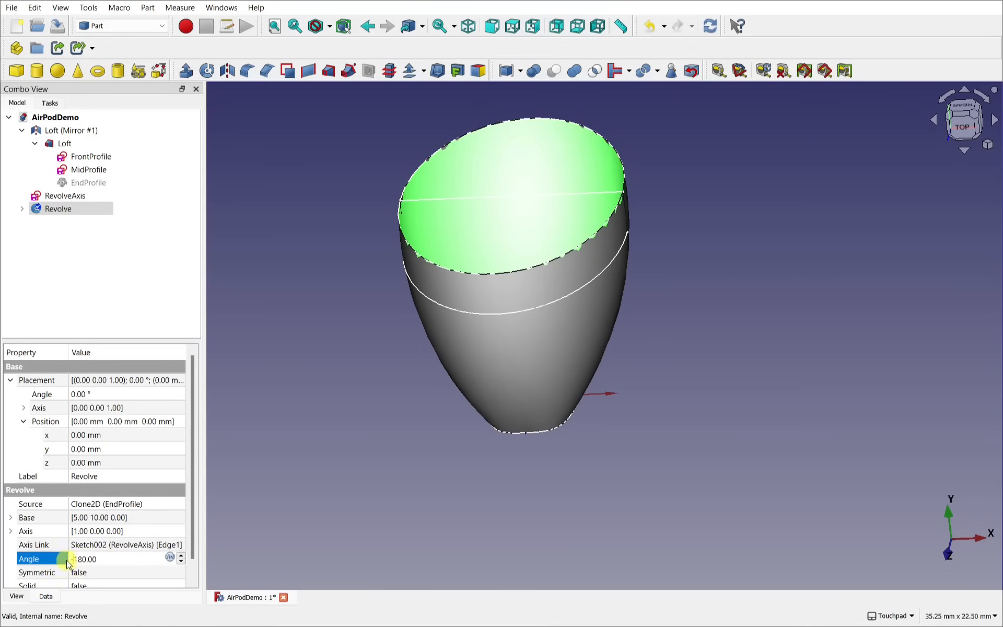
key("Return")
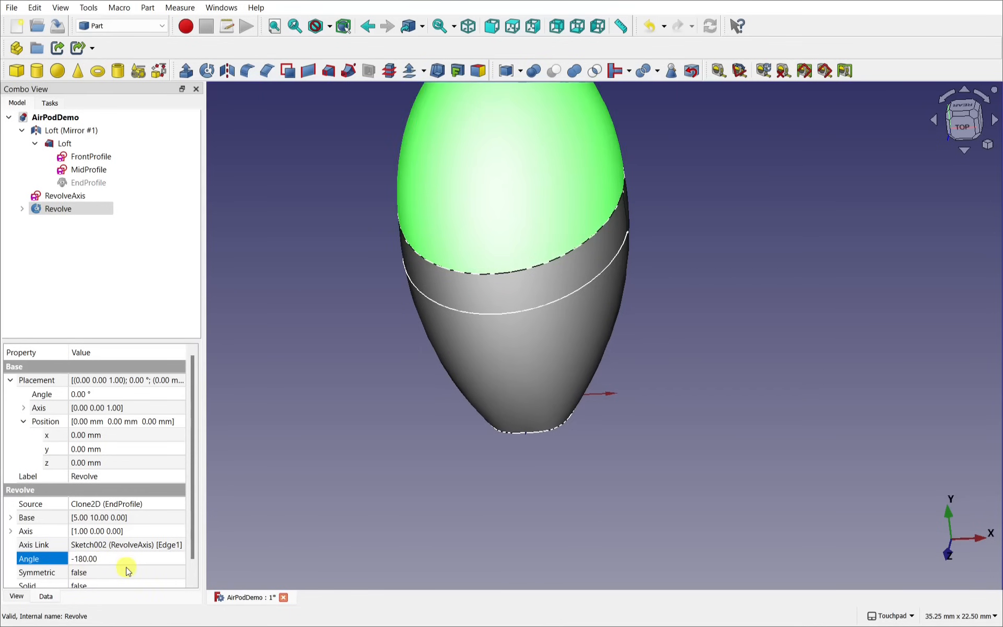
middle_click_drag(497, 367, 553, 264, "alt")
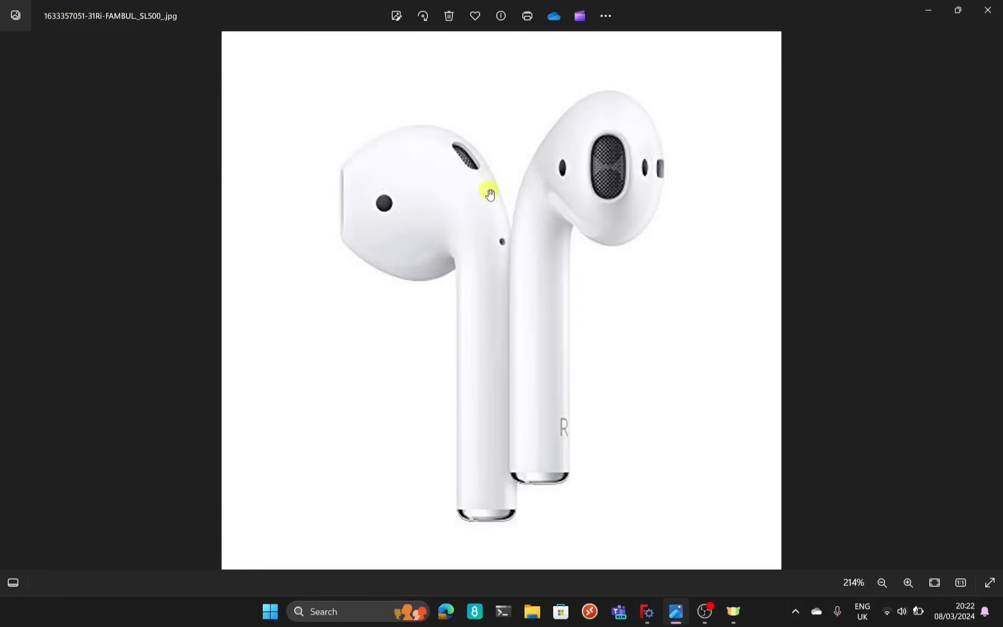
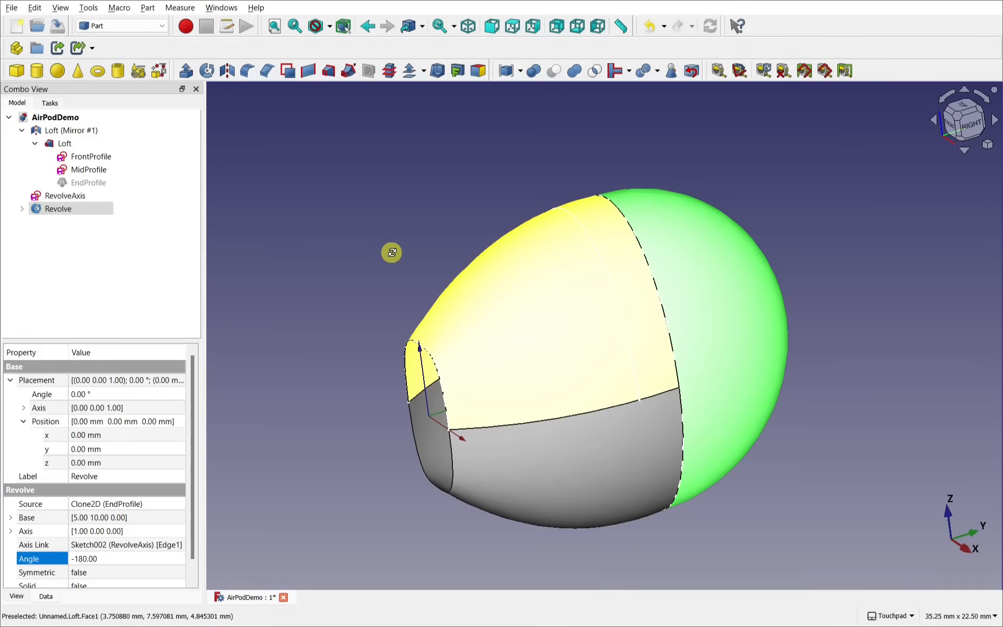
Step: Orbit the earbud model to view it from the front and underside
left_click_drag(391, 252, 512, 192, "alt")
left_click_drag(606, 220, 575, 97, "alt")
left_click_drag(744, 271, 689, 193, "alt")
left_click_drag(689, 193, 654, 290, "shift")
left_click_drag(630, 465, 588, 457, "alt")
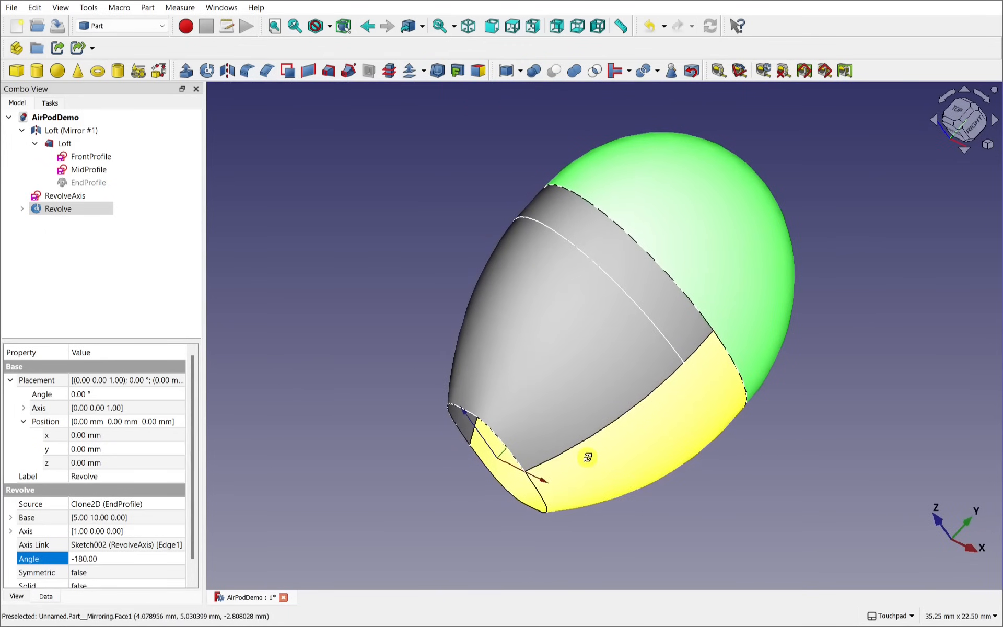
Step: Inspect the properties of FrontProfile, MidProfile, Revolve and RevolveAxis in the tree
left_click(78, 156)
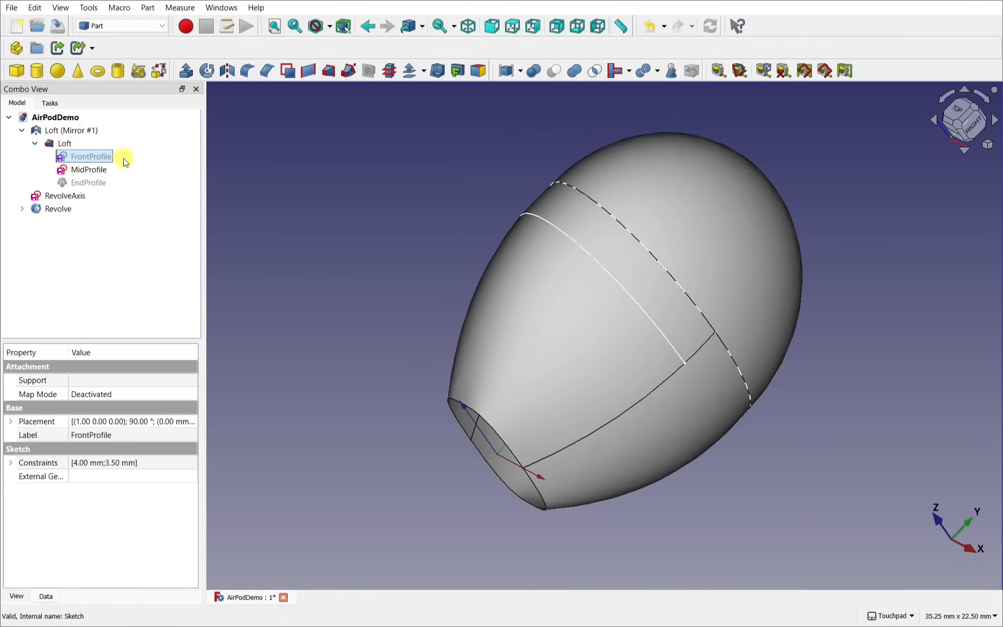
left_click(95, 169)
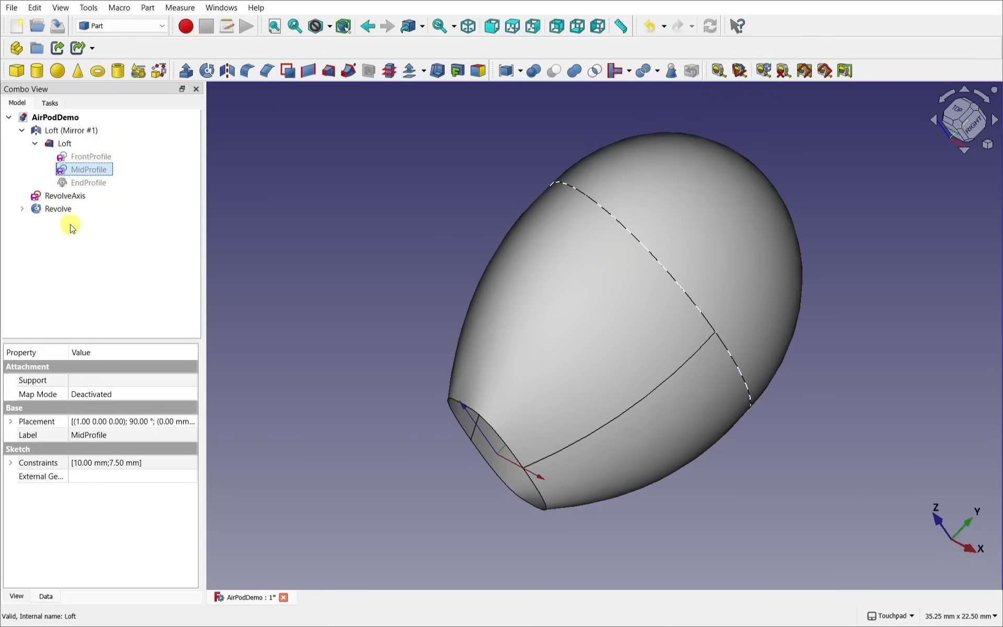
left_click(58, 212)
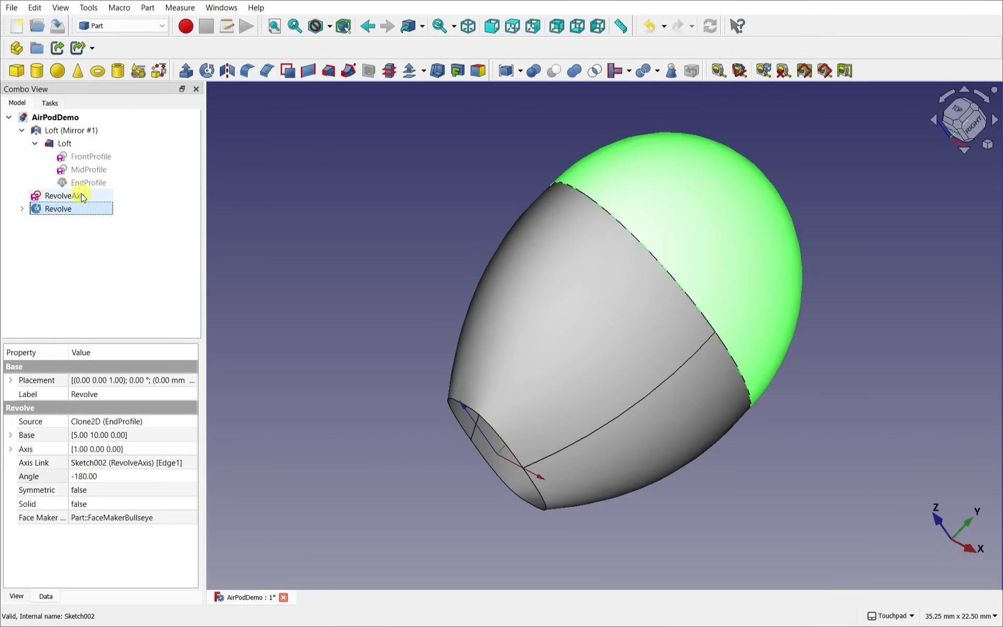
left_click(77, 197)
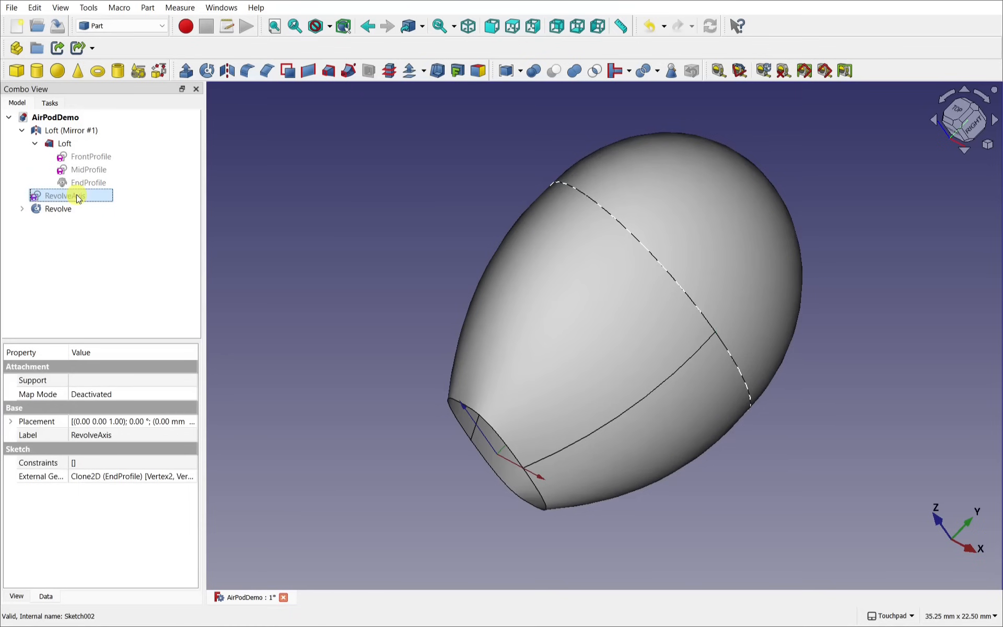
Step: Select the loft face, orbit around it, then view the earbud from the top
left_click(564, 208)
key("space")
key("space")
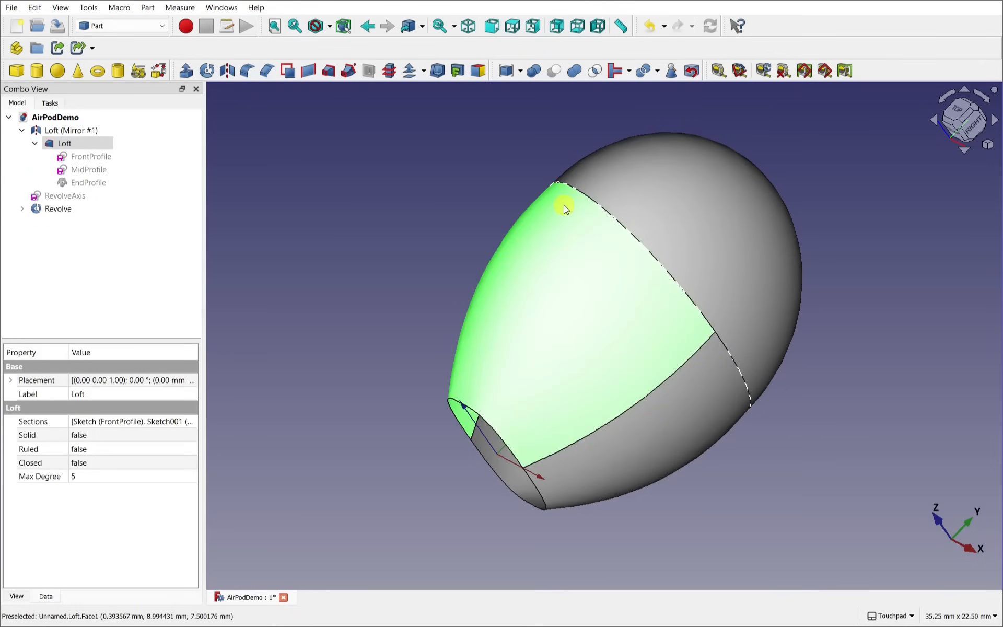
middle_click_drag(566, 210, 717, 225)
middle_click_drag(612, 424, 687, 394)
left_click(974, 109)
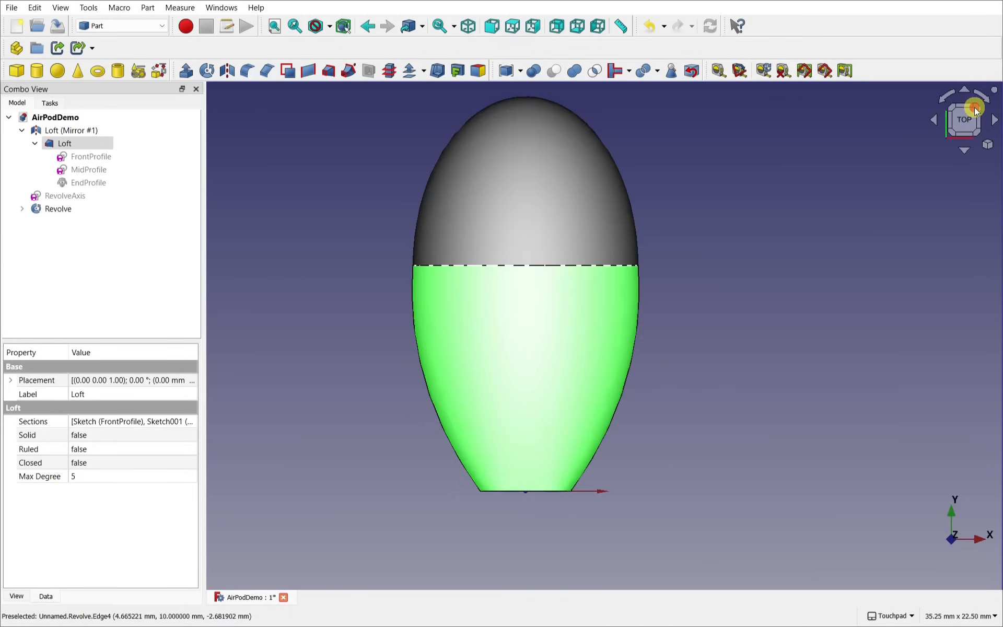
left_click(714, 217)
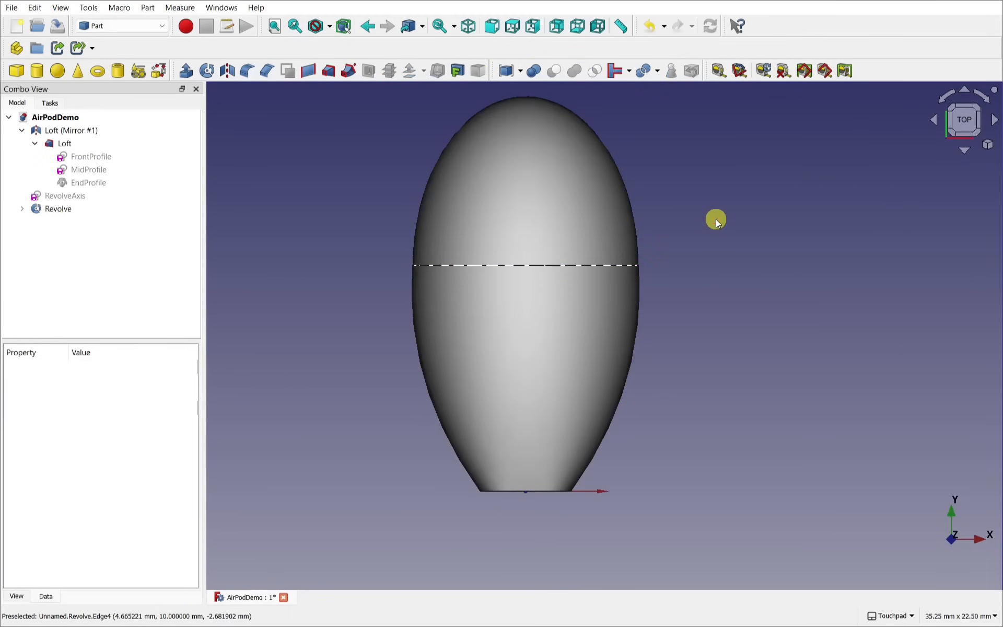
middle_click_drag(714, 218, 720, 264)
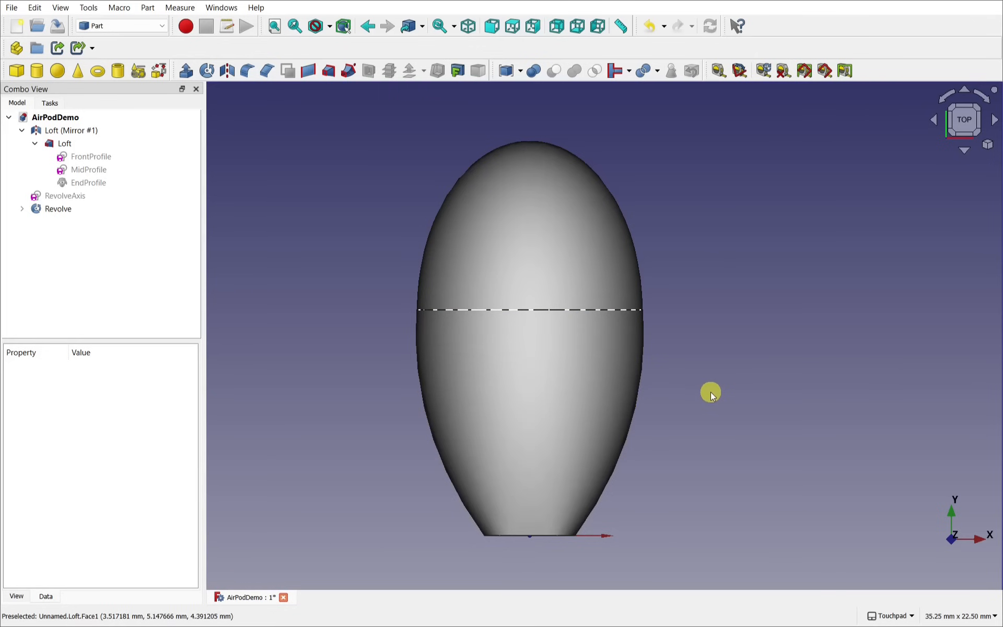
left_click_drag(683, 494, 627, 403, "alt")
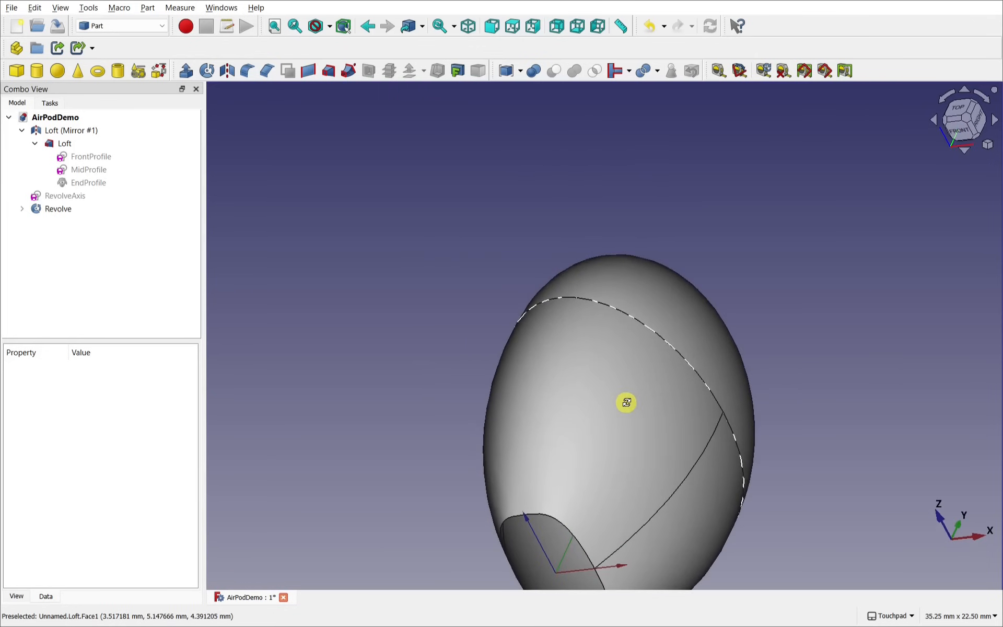
left_click_drag(687, 445, 594, 367, "shift")
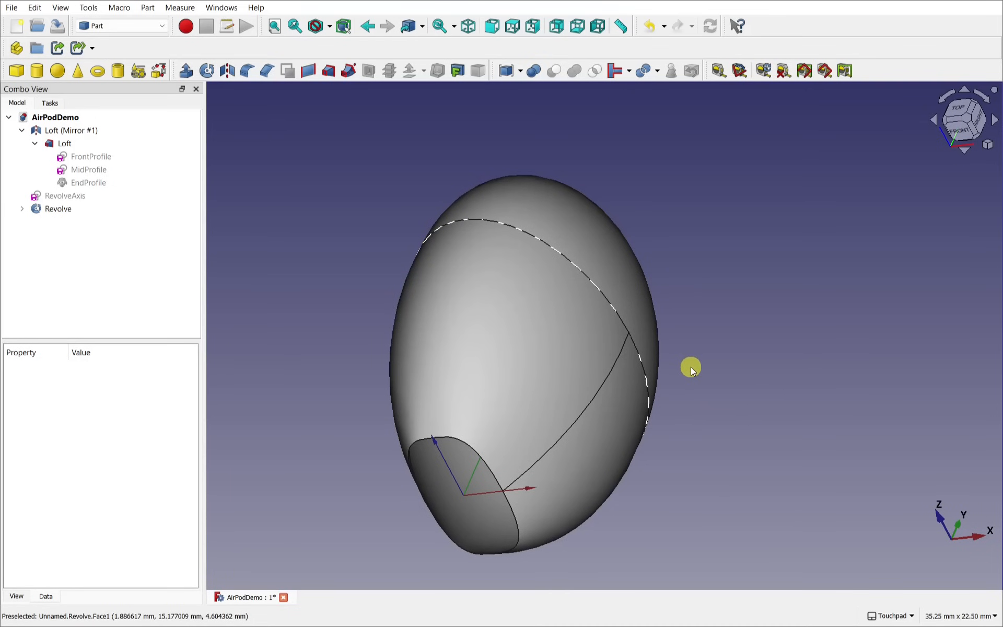
left_click_drag(676, 376, 593, 398, "alt")
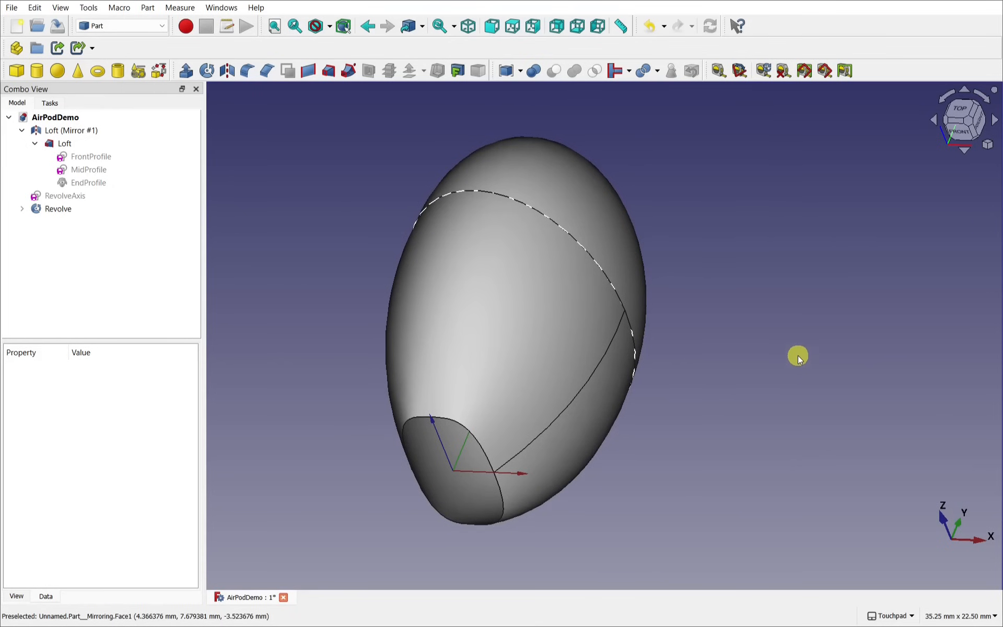
left_click(959, 107)
left_click_drag(733, 146, 788, 257, "shift")
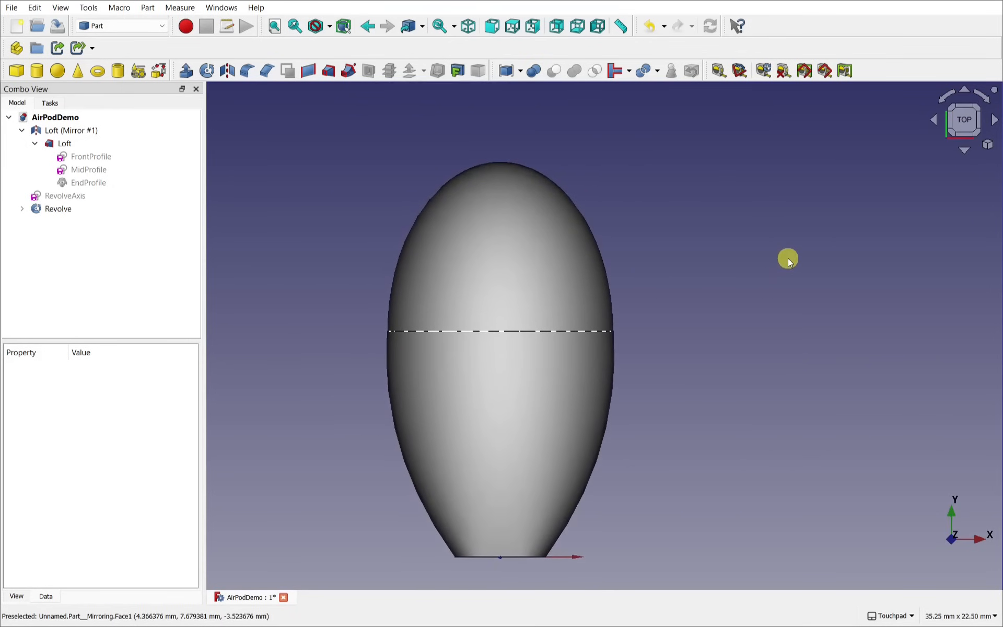
Step: In Sketcher, create a new sketch on the XY plane with a section view, seen from the top
left_click(124, 26)
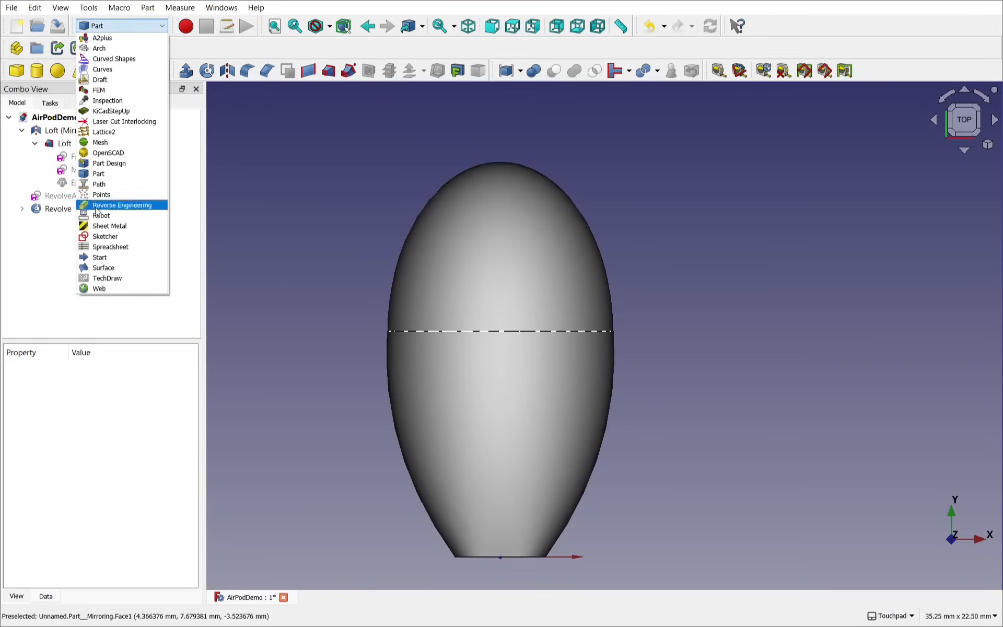
left_click(107, 236)
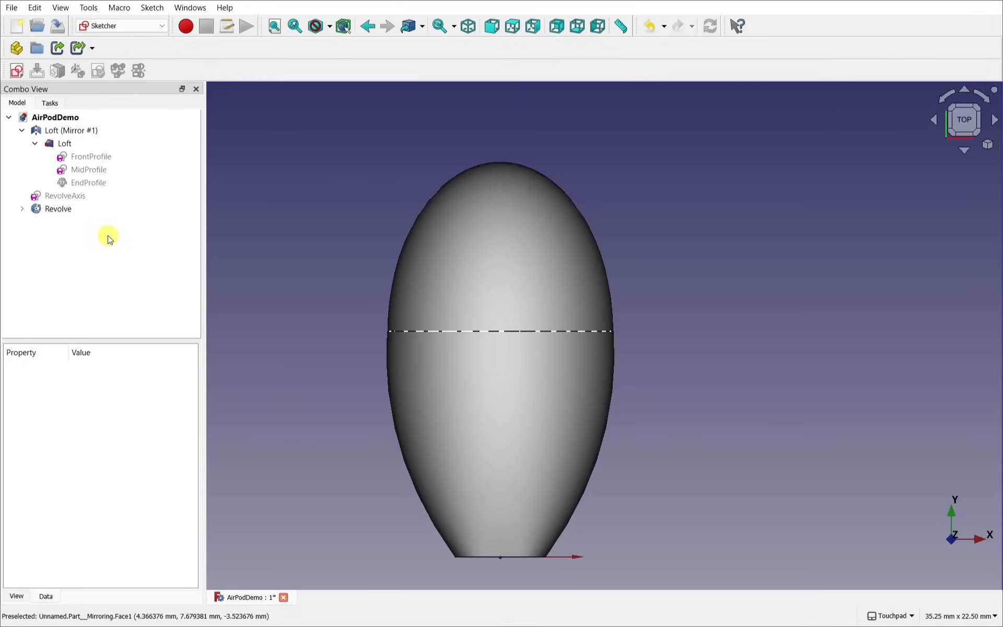
left_click(16, 71)
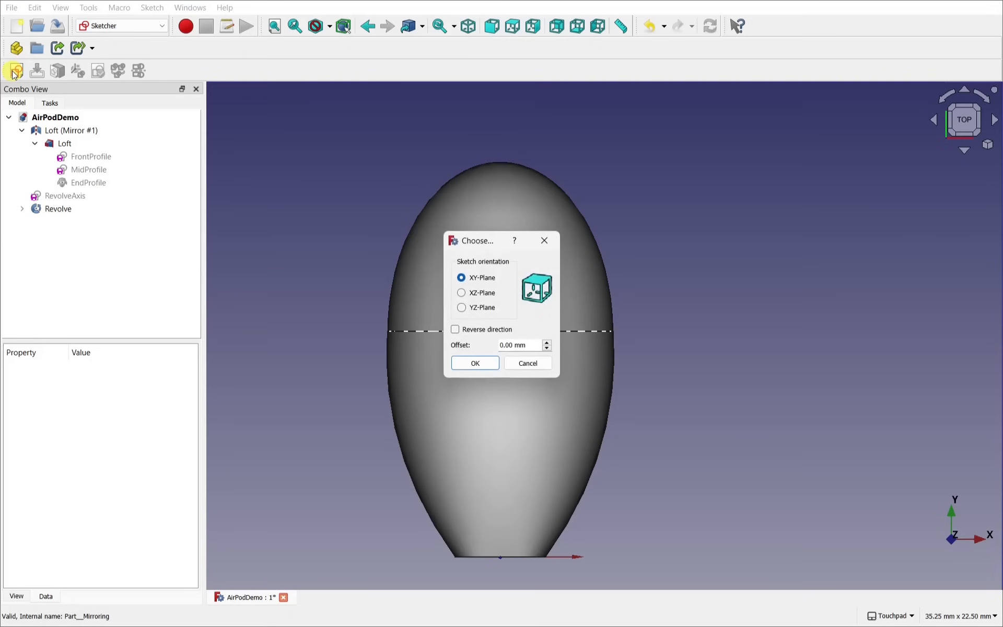
left_click(475, 364)
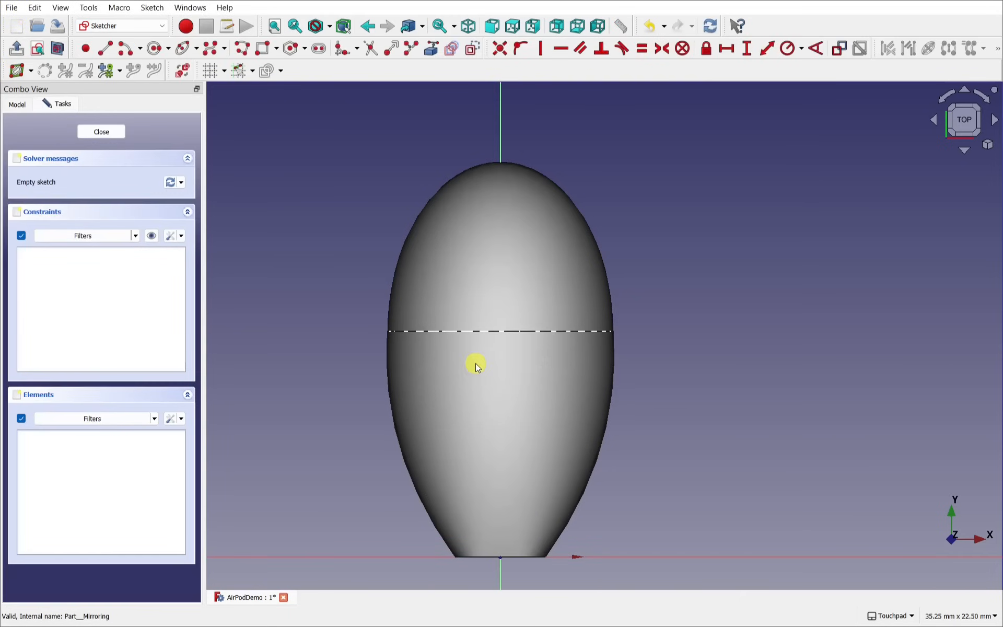
left_click(58, 51)
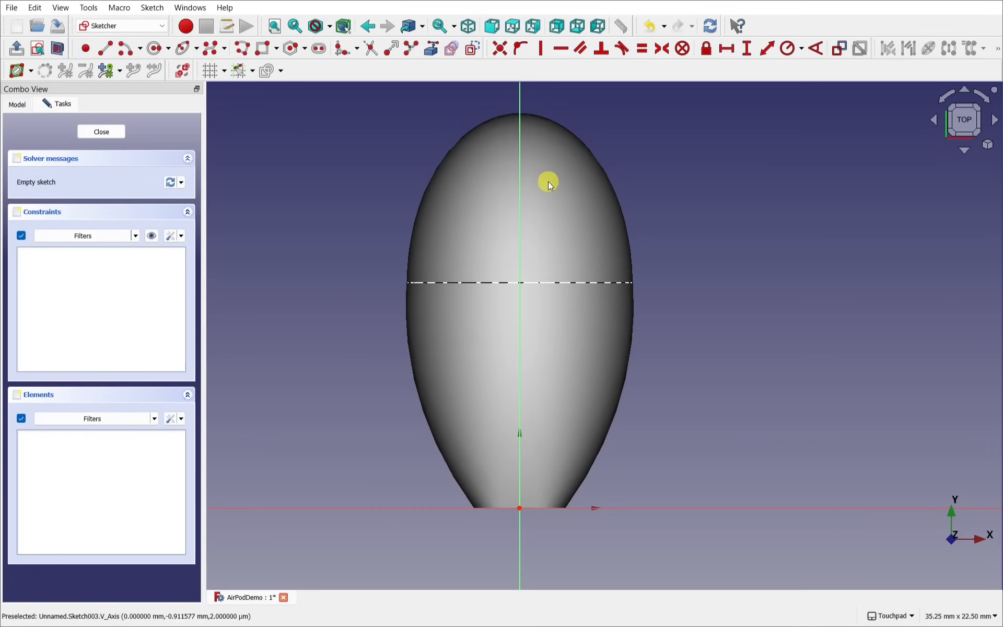
left_click_drag(564, 366, 567, 401, "alt")
left_click(965, 122)
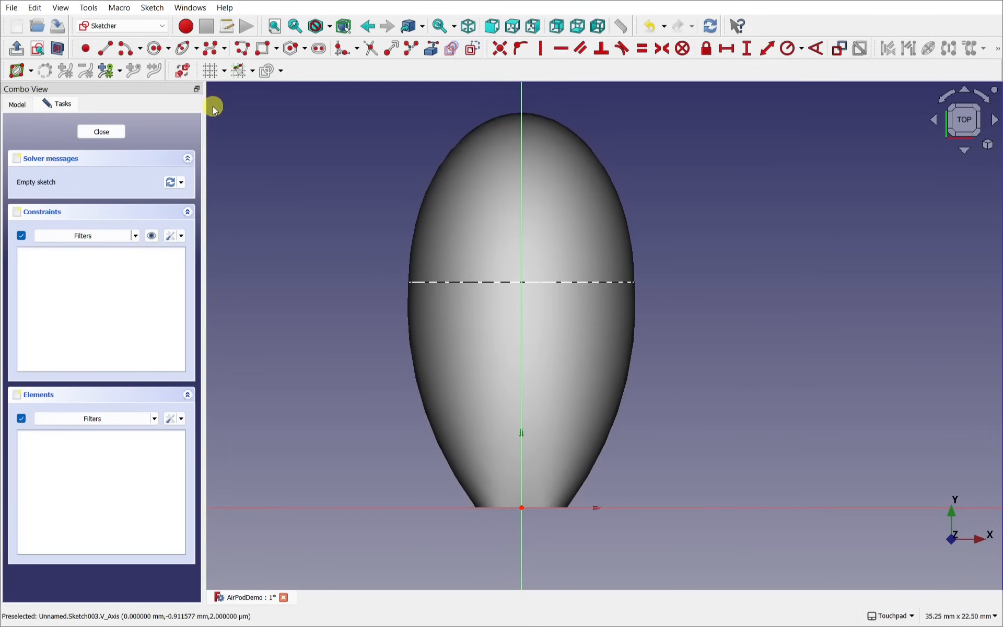
Step: Draw a five-pole B-spline from above the shell's top curving out to its base, then close the sketch
left_click(210, 50)
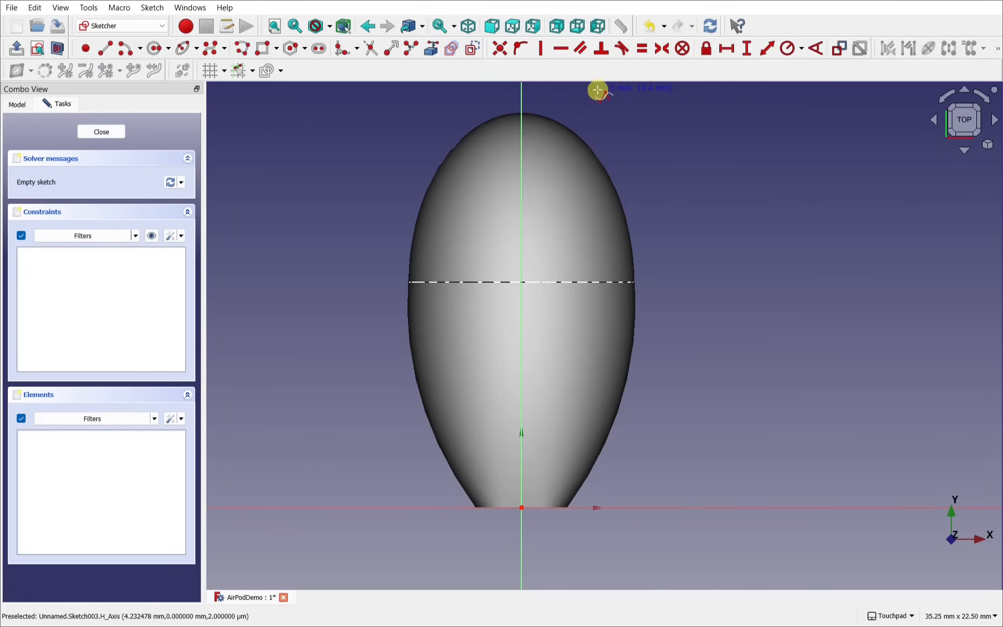
left_click(550, 98)
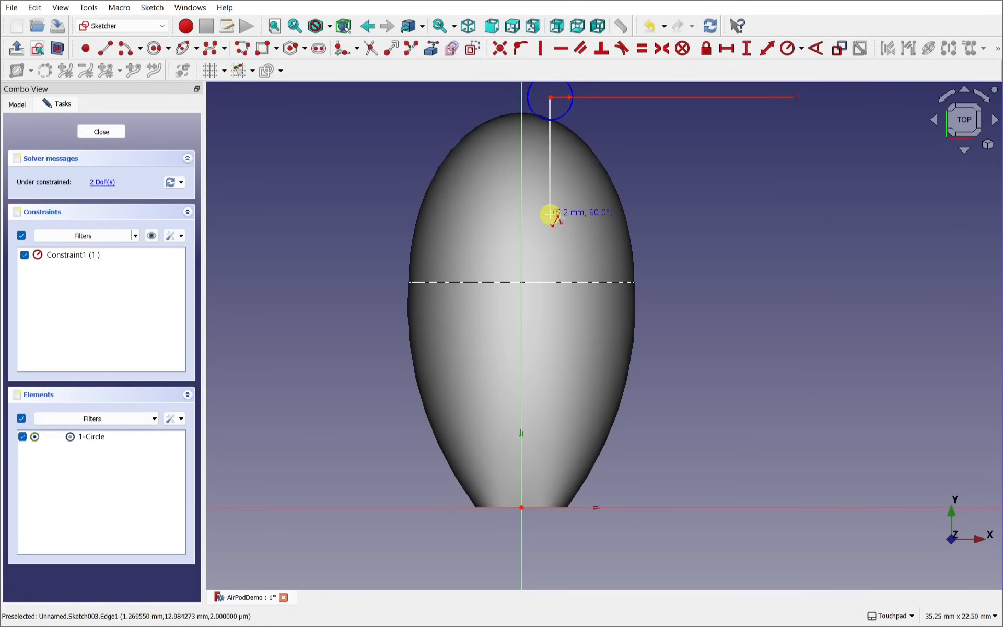
left_click(549, 352)
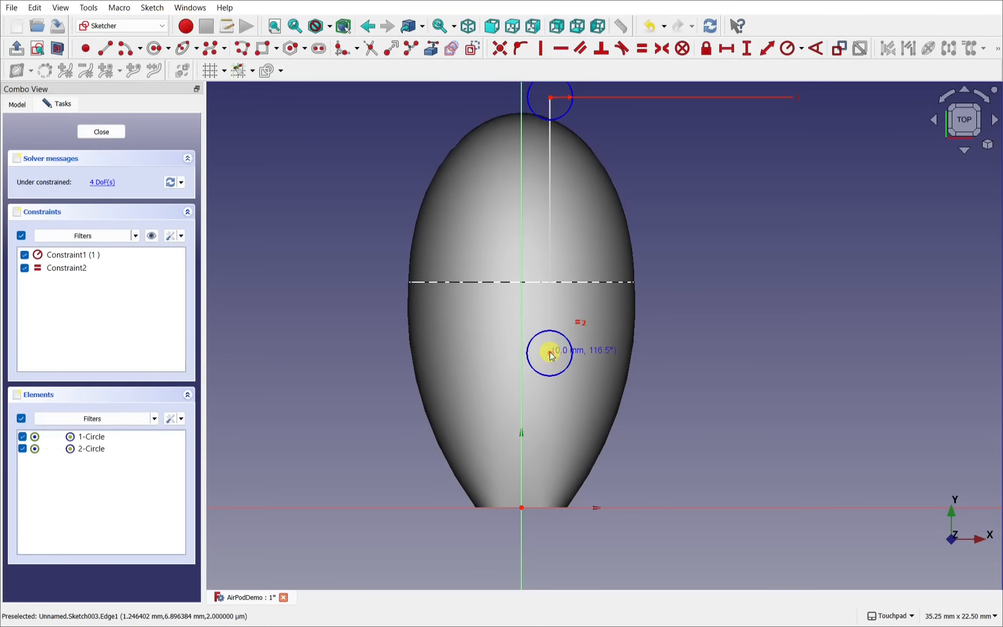
left_click(573, 422)
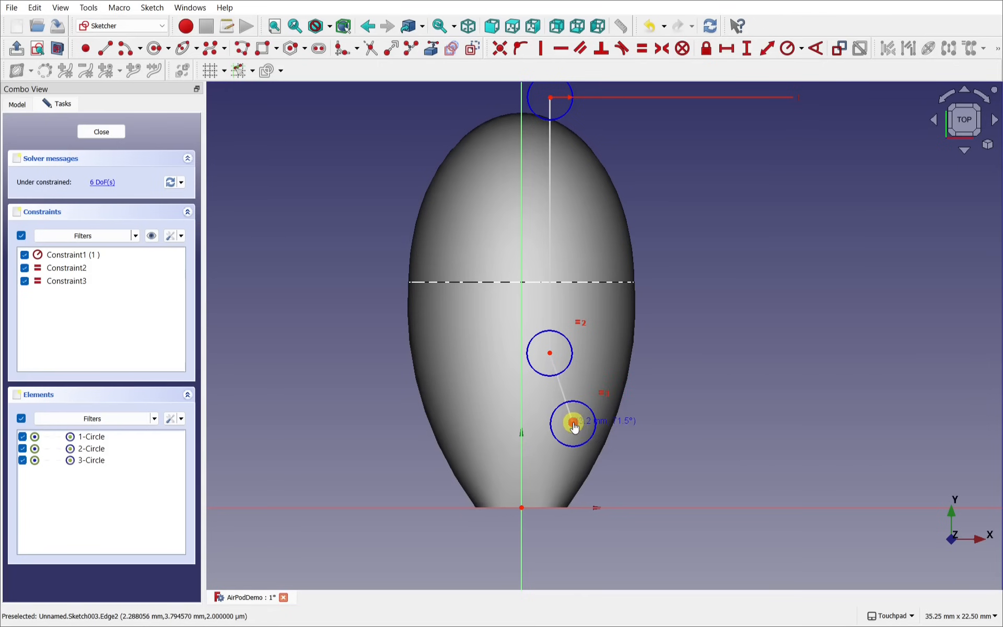
left_click(622, 479)
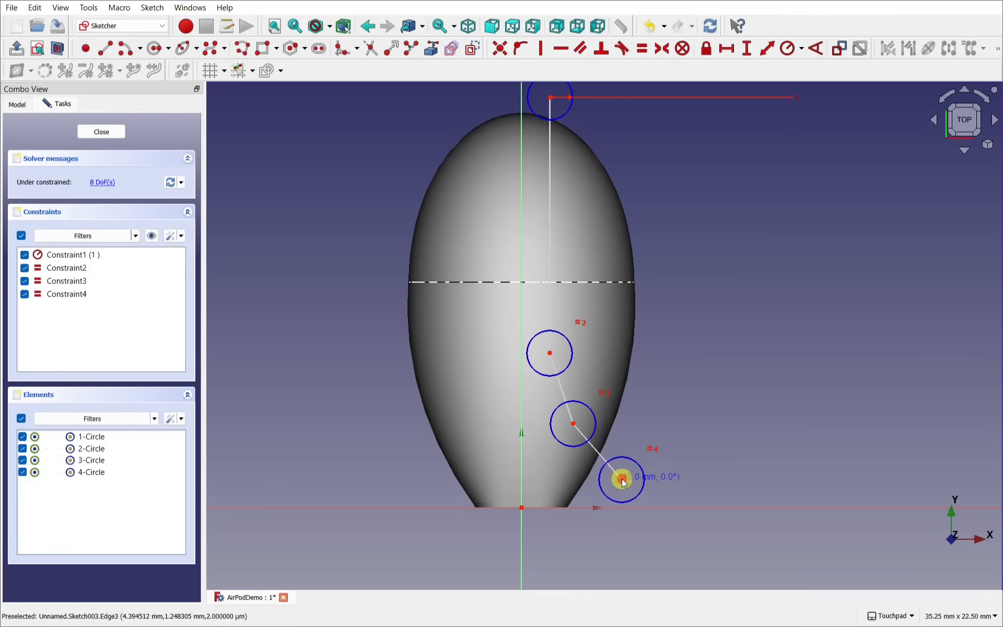
left_click(664, 507)
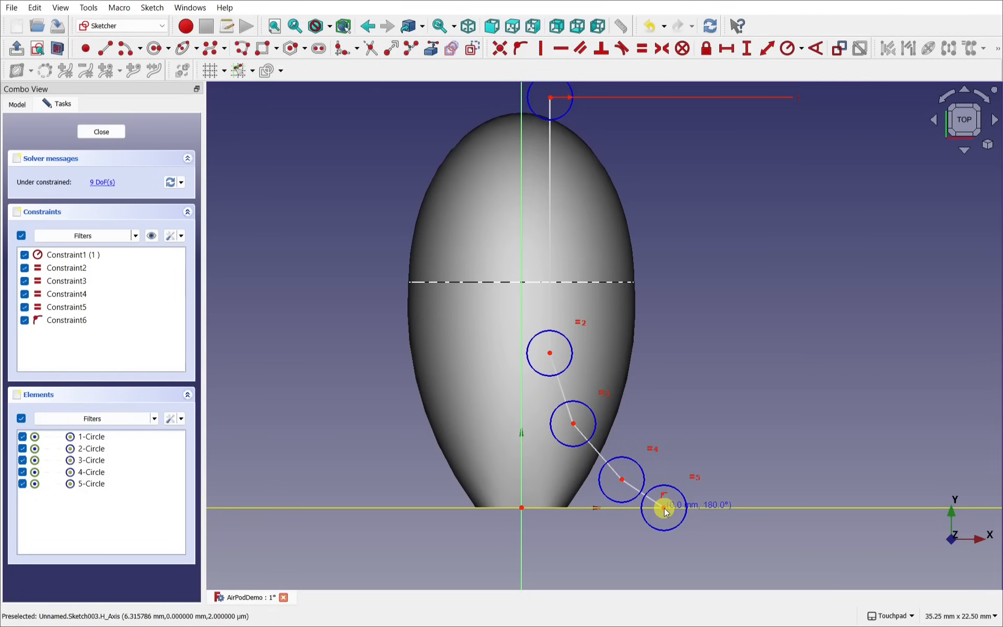
right_click(665, 511)
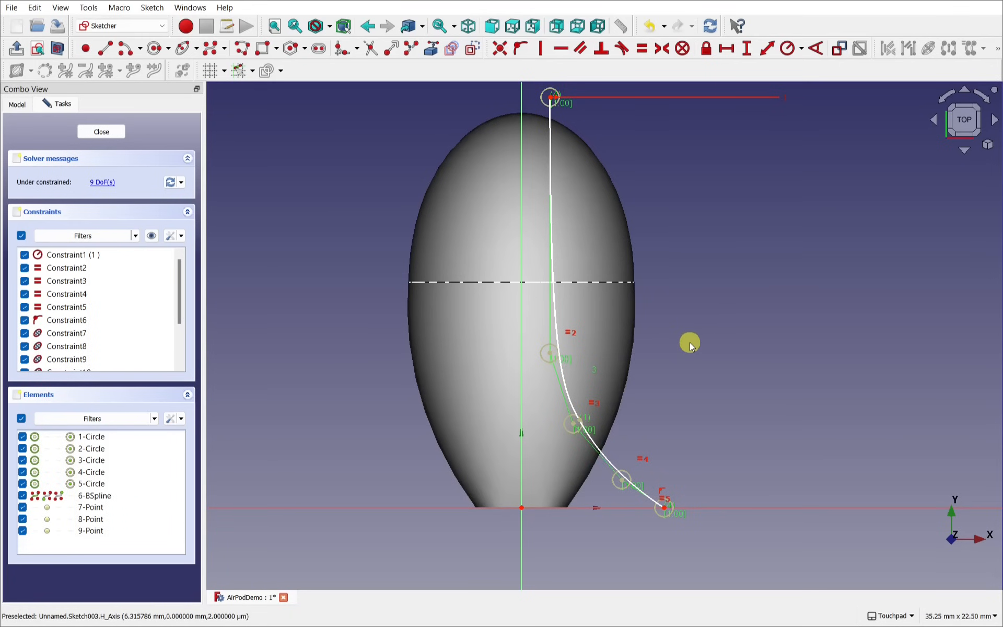
mouse_move(690, 344)
left_mouse_down("alt")
mouse_move(616, 341)
mouse_move(617, 269)
mouse_move(672, 477)
mouse_move(502, 423)
left_mouse_up("alt")
mouse_move(484, 282)
left_mouse_down("alt")
mouse_move(454, 387)
mouse_move(547, 401)
mouse_move(596, 381)
mouse_move(479, 318)
mouse_move(439, 271)
mouse_move(465, 362)
mouse_move(448, 394)
mouse_move(456, 410)
mouse_move(466, 318)
left_mouse_up("alt")
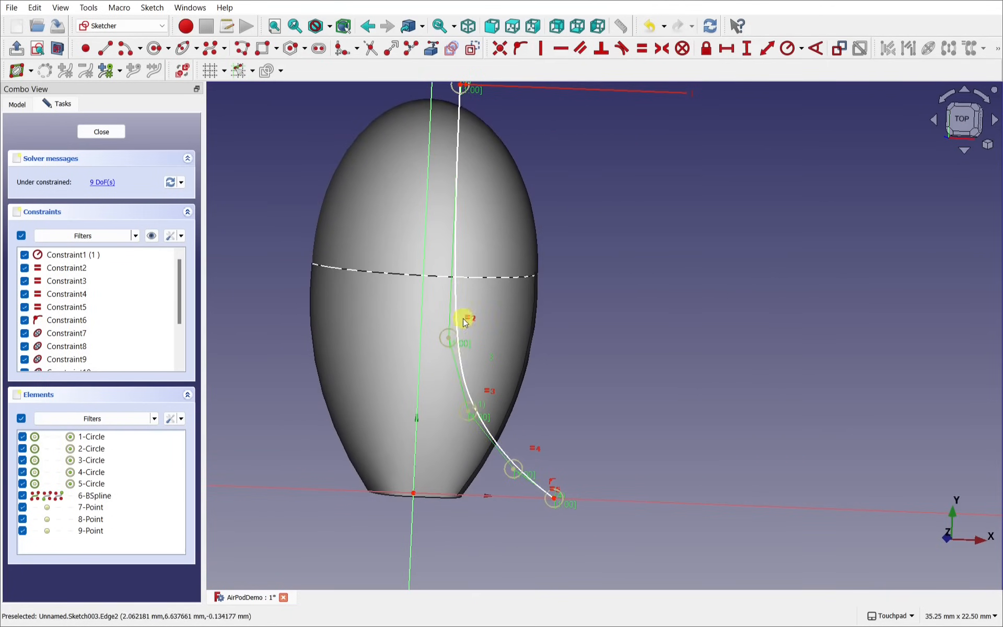
left_click(101, 135)
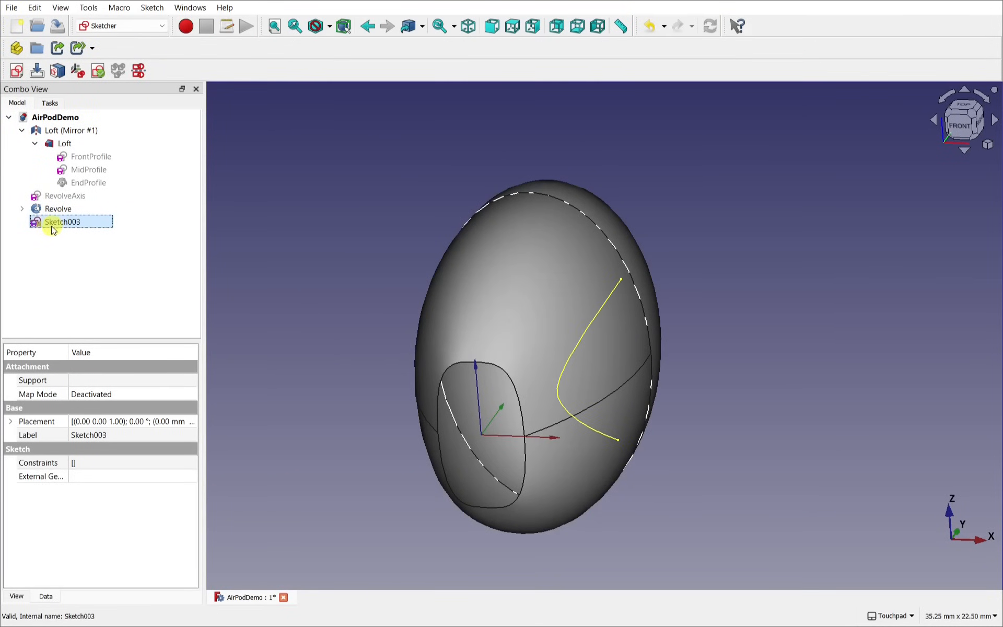
Step: In the Part workbench, extrude Sketch003 symmetrically by 2 mm
left_click(112, 26)
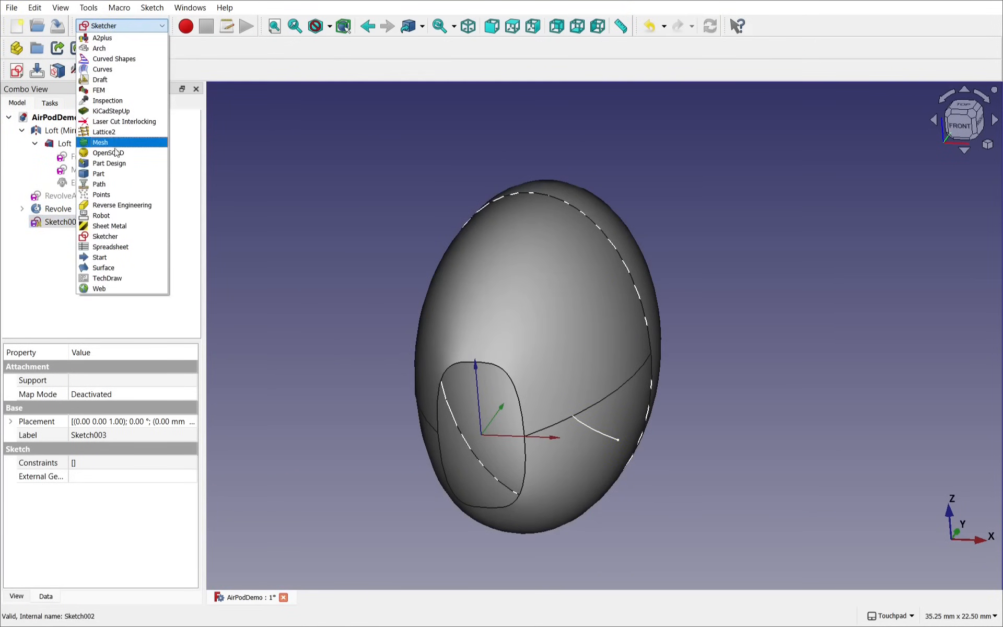
left_click(114, 177)
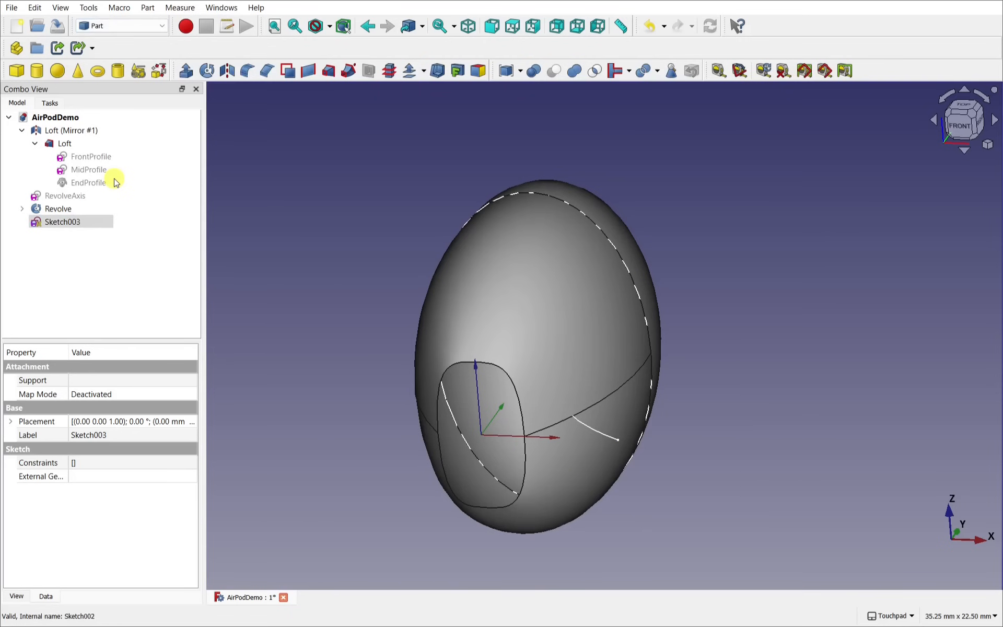
left_click(64, 222)
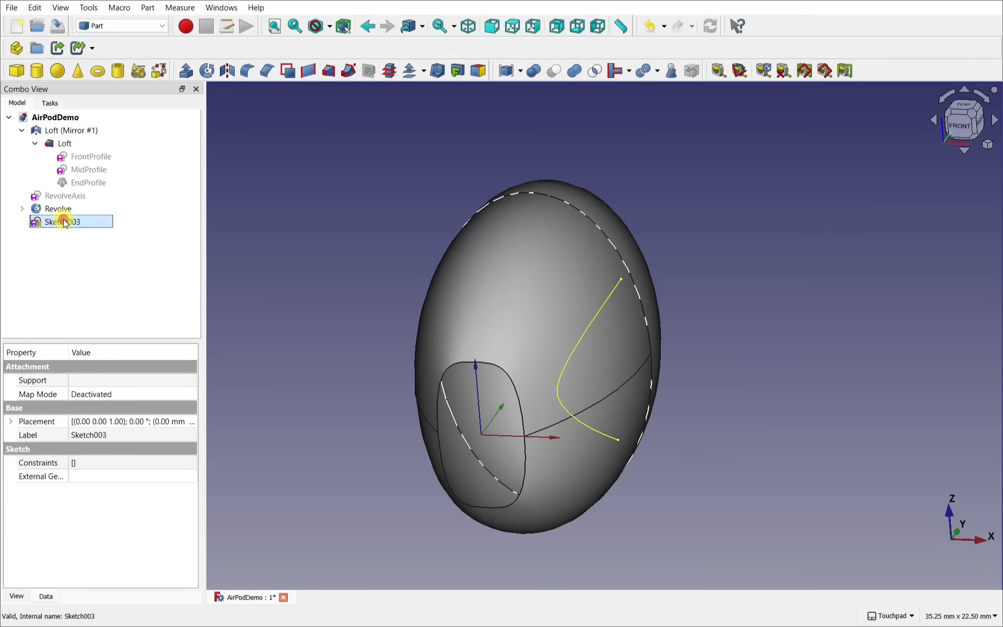
left_click(186, 71)
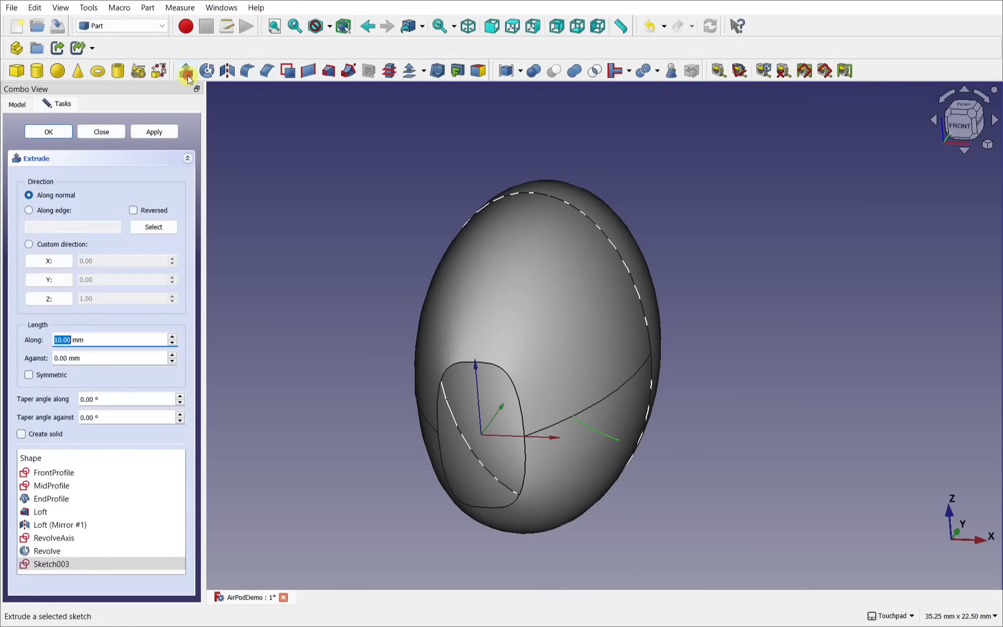
left_click(29, 375)
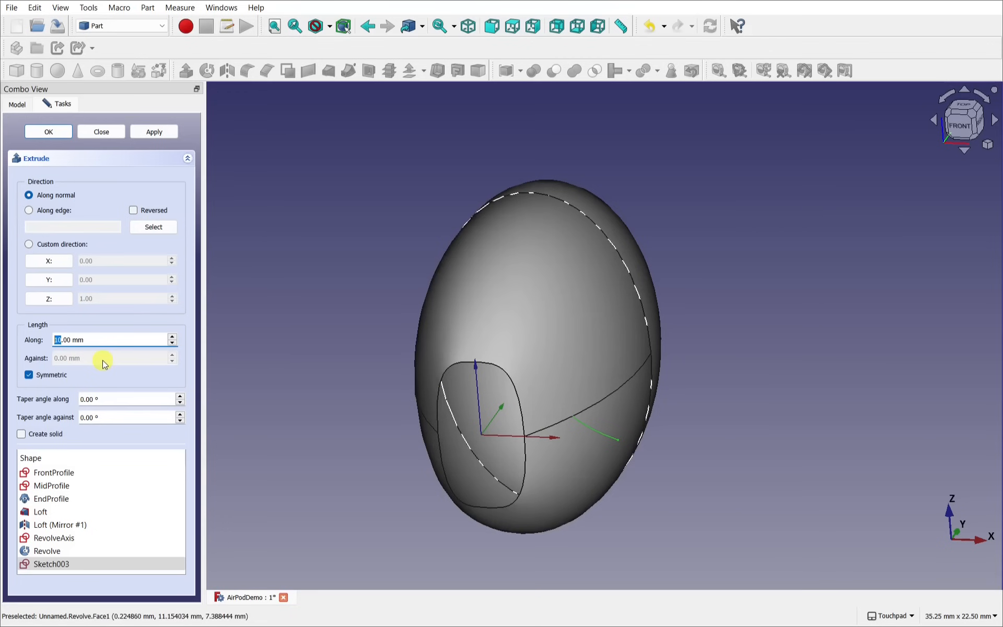
type("2")
key("Return")
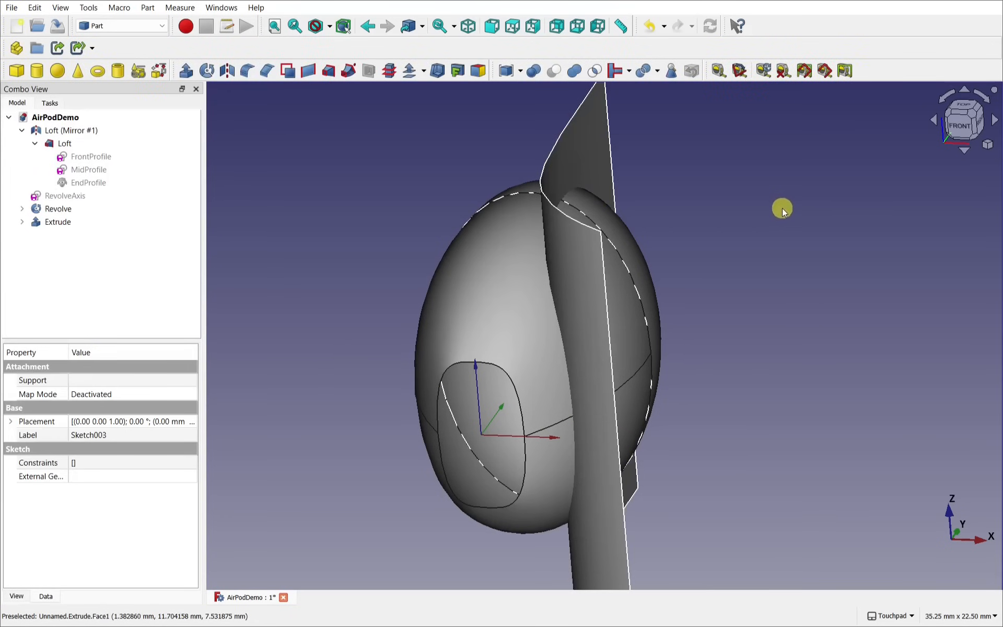
Step: Select the Loft, Revolve and mirrored loft pieces together in the 3D view
left_click_drag(782, 209, 582, 295, "alt")
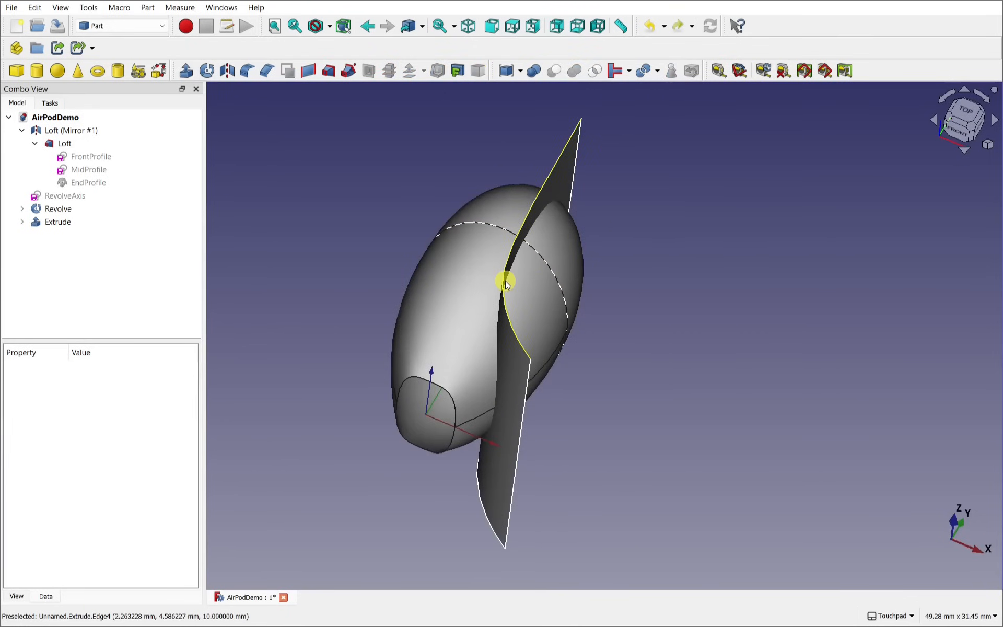
left_click_drag(442, 270, 553, 329, "alt")
left_click(435, 278)
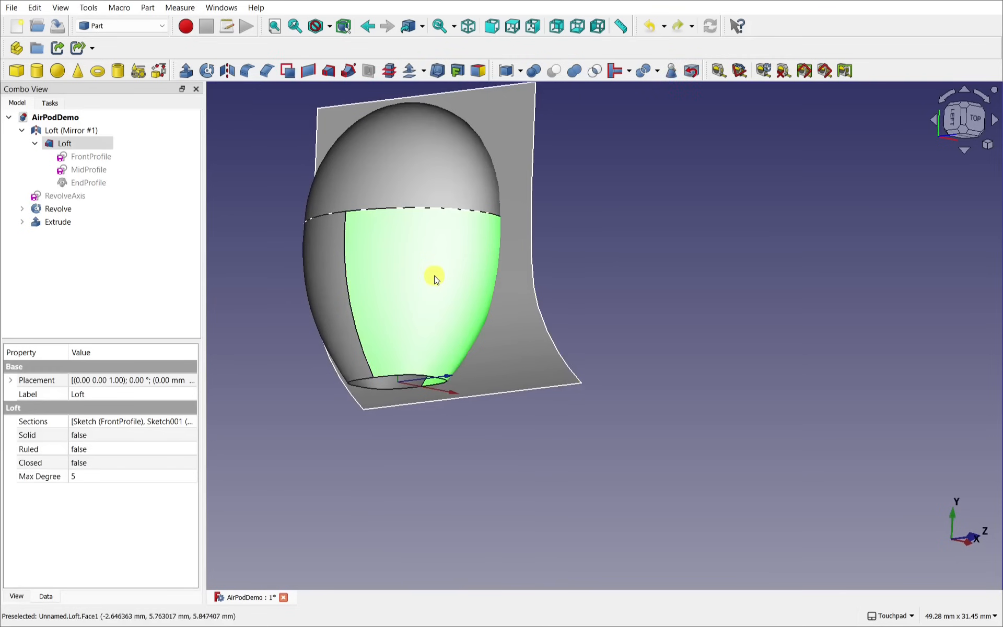
left_click(413, 160, "ctrl")
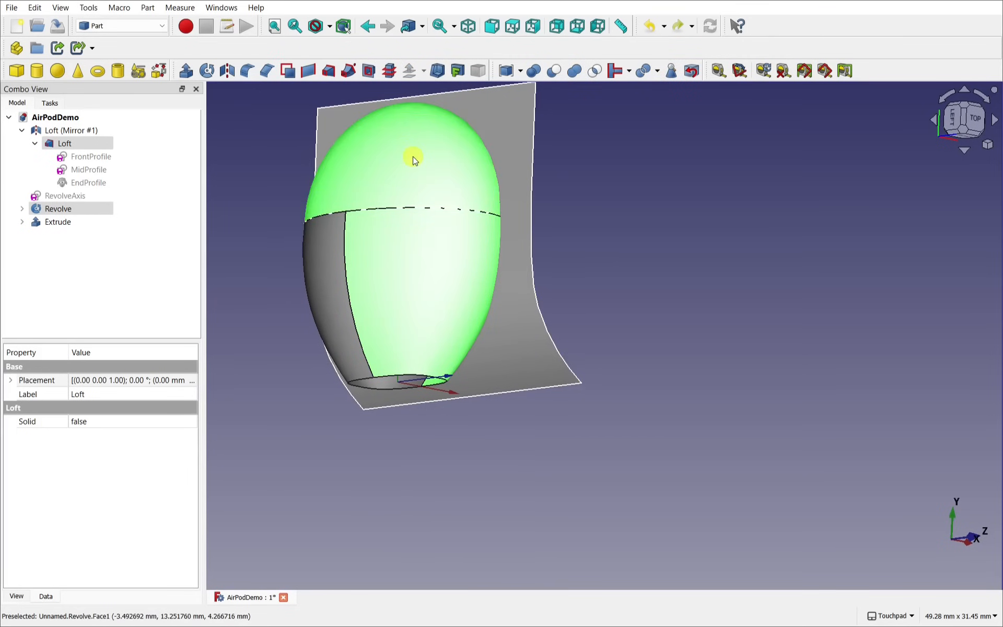
left_click(323, 270, "ctrl")
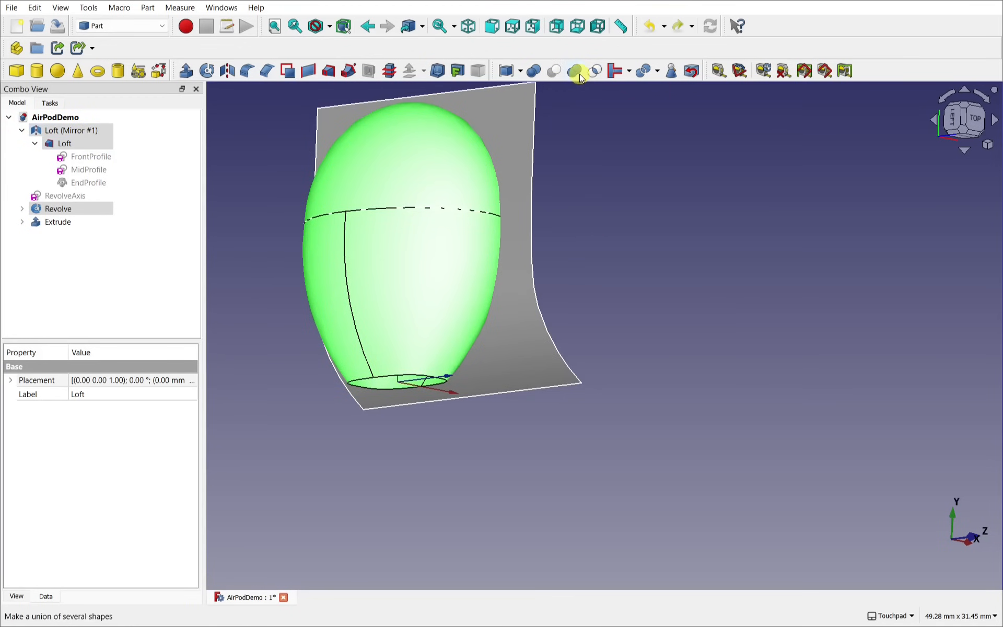
Step: Union the selected earbud pieces into a single Fusion
left_click(146, 8)
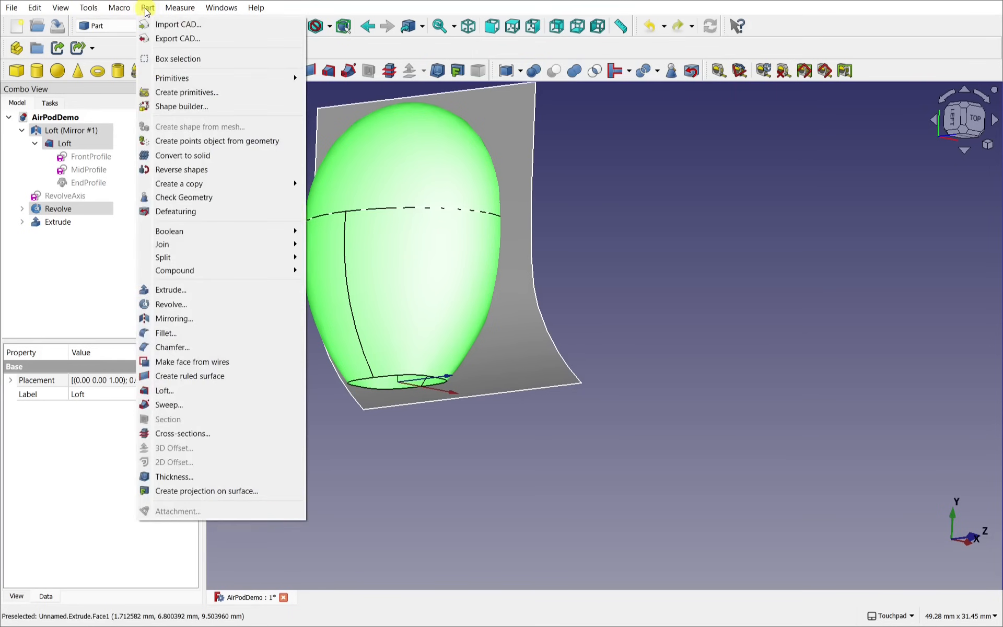
mouse_move(205, 236)
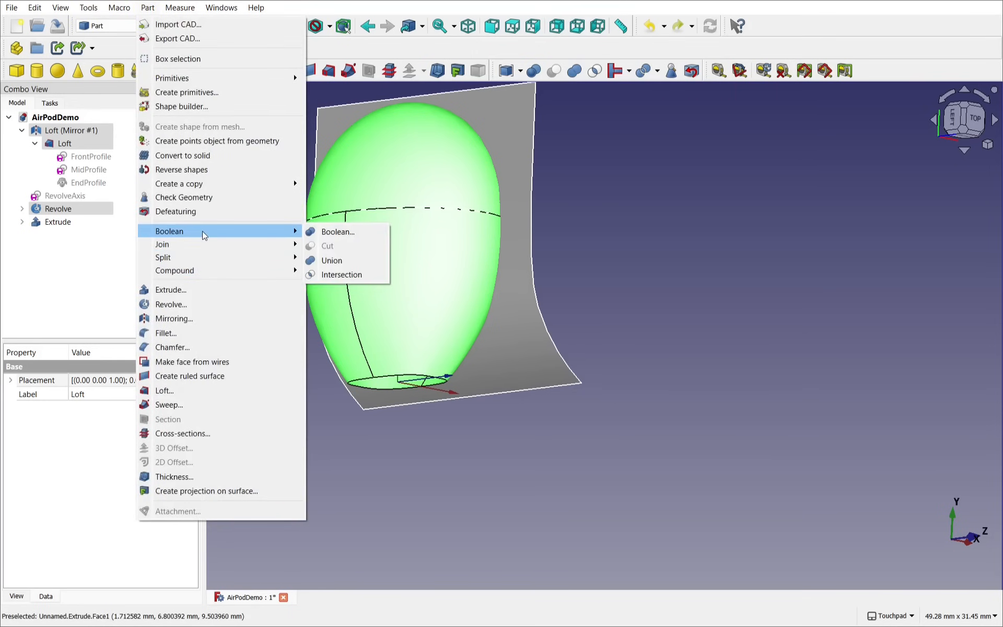
left_click(332, 260)
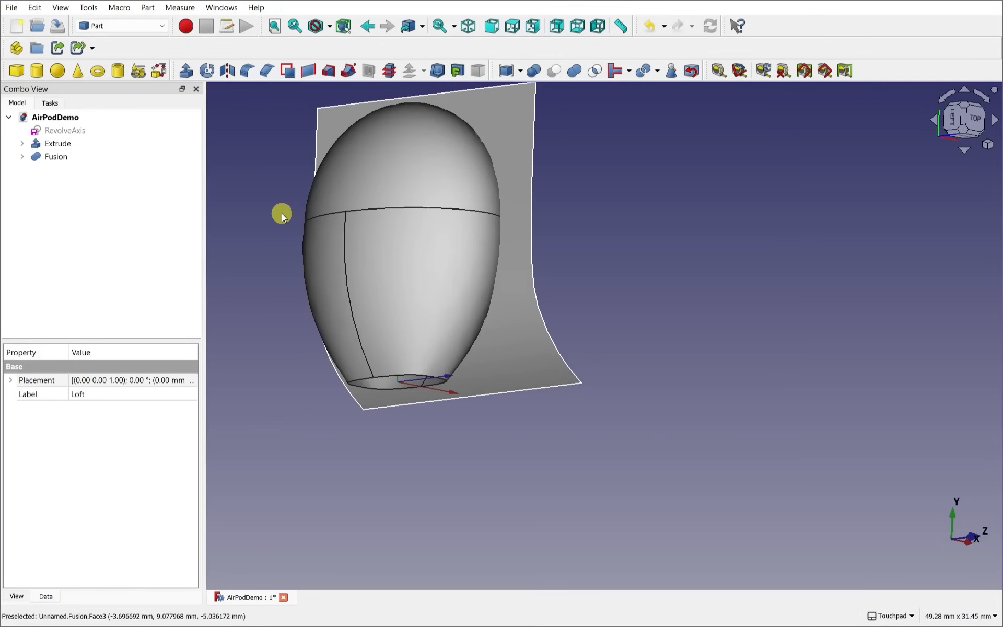
left_click_drag(577, 459, 435, 369, "alt")
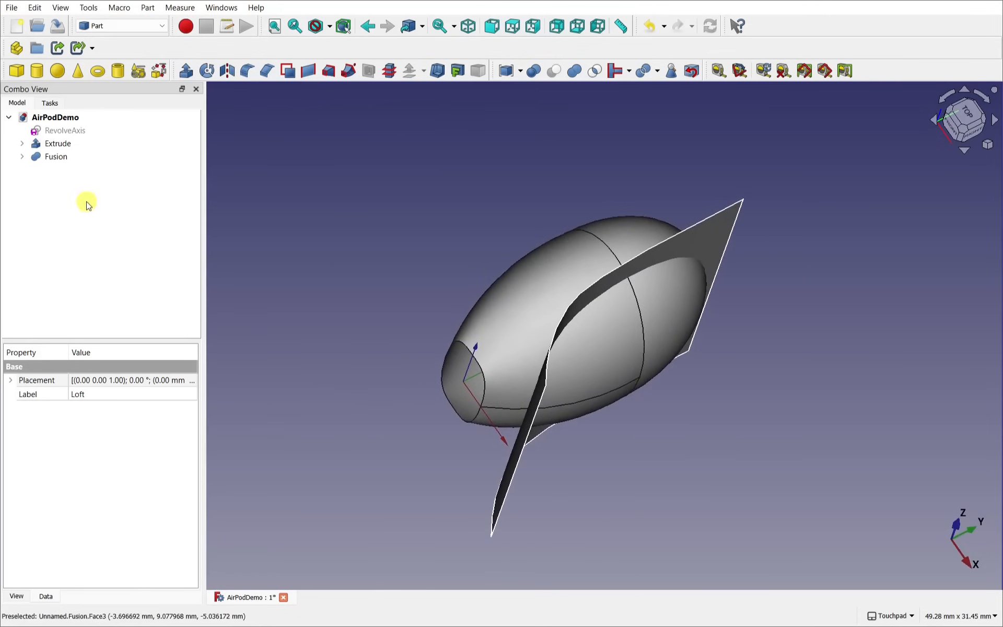
Step: Slice the Fusion apart with the Extrude sheet using Part Slice apart
left_click(55, 159)
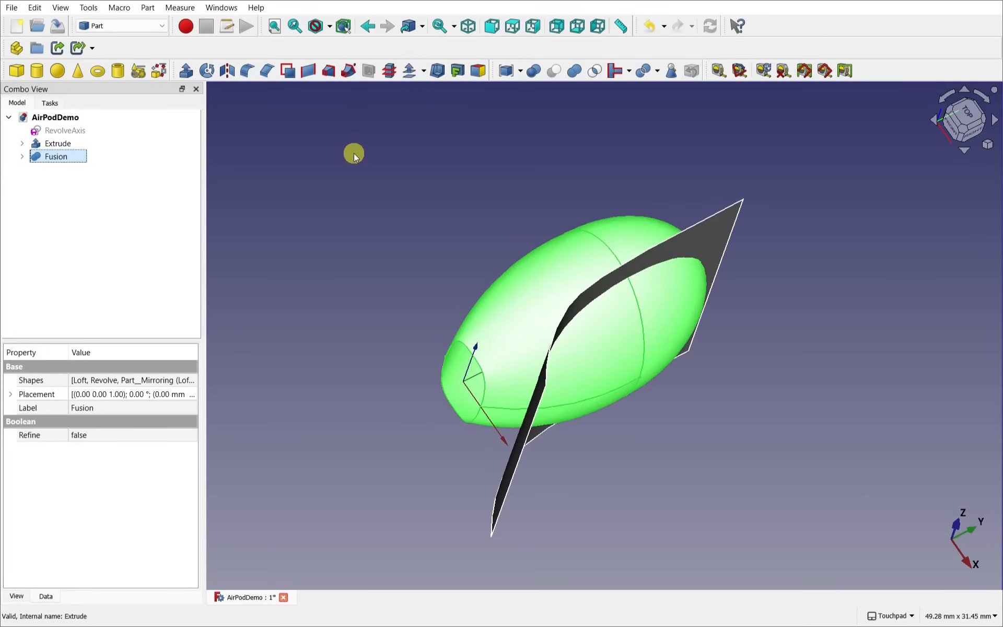
left_click(720, 241, "ctrl")
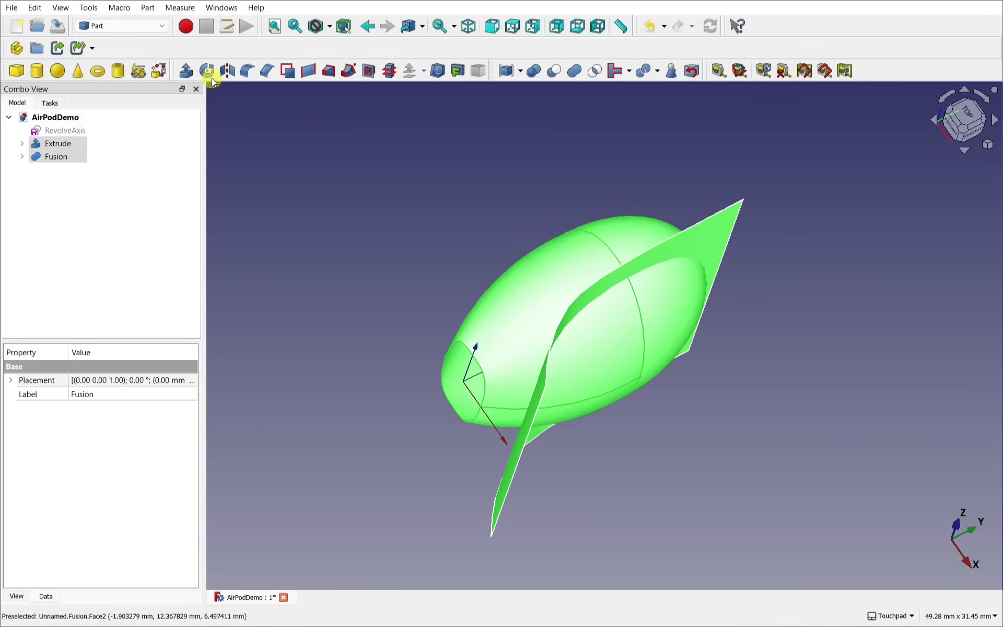
left_click(153, 9)
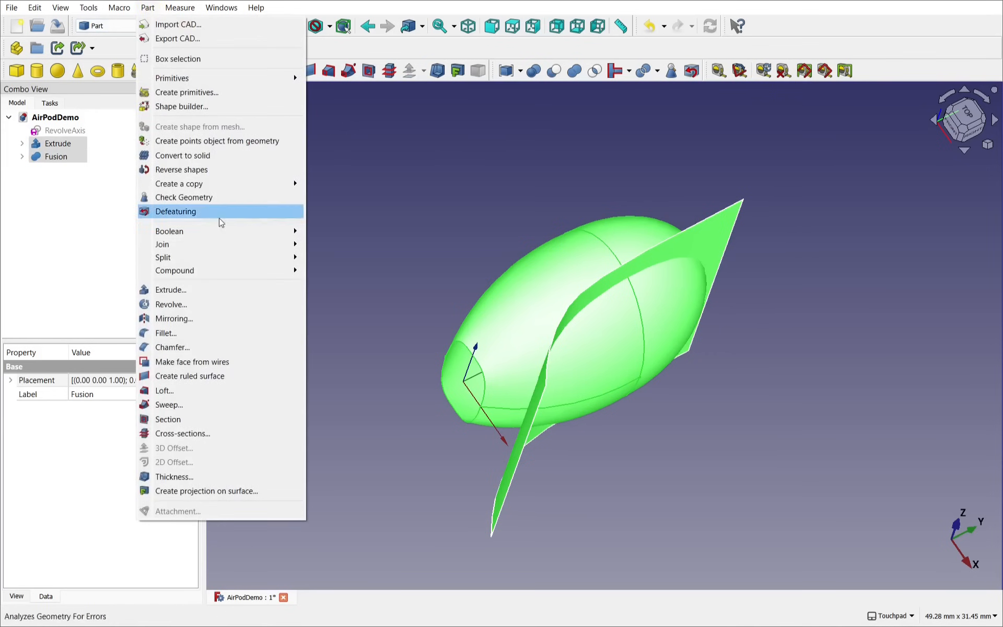
mouse_move(240, 263)
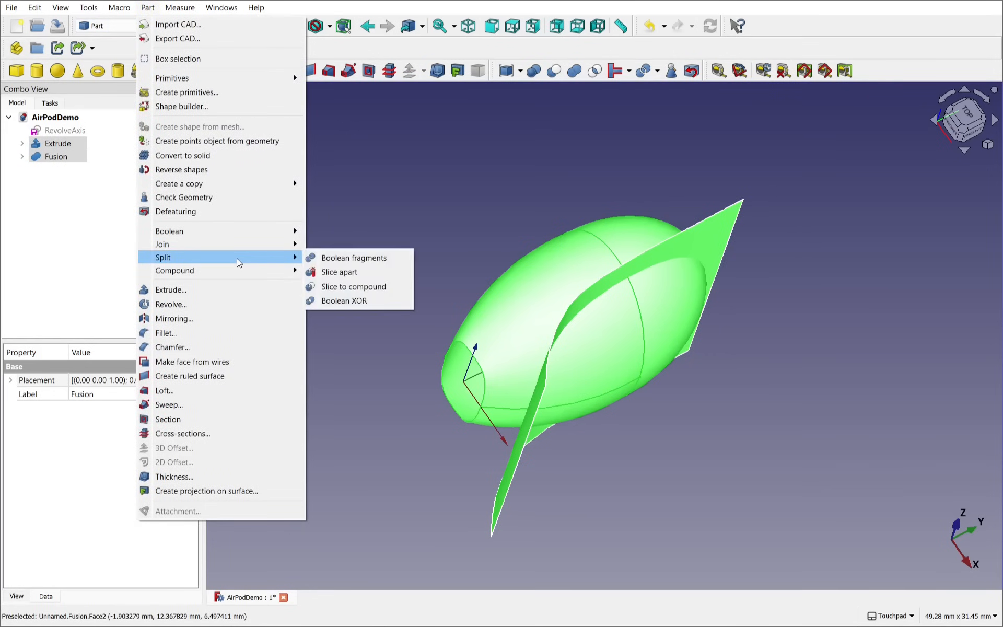
left_click(362, 271)
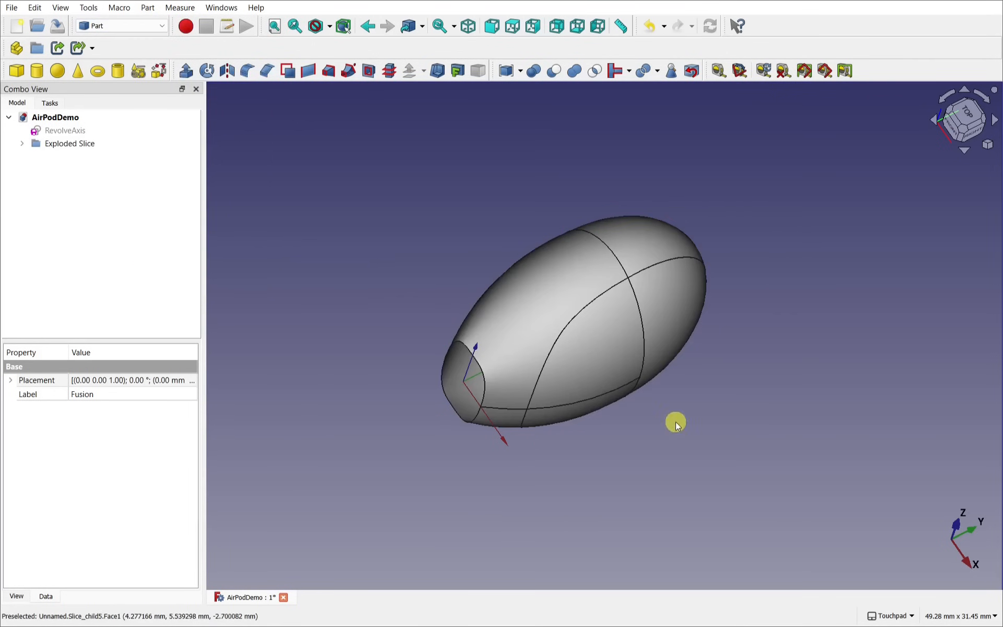
left_click_drag(675, 422, 632, 389, "alt")
left_click_drag(632, 389, 473, 182, "shift")
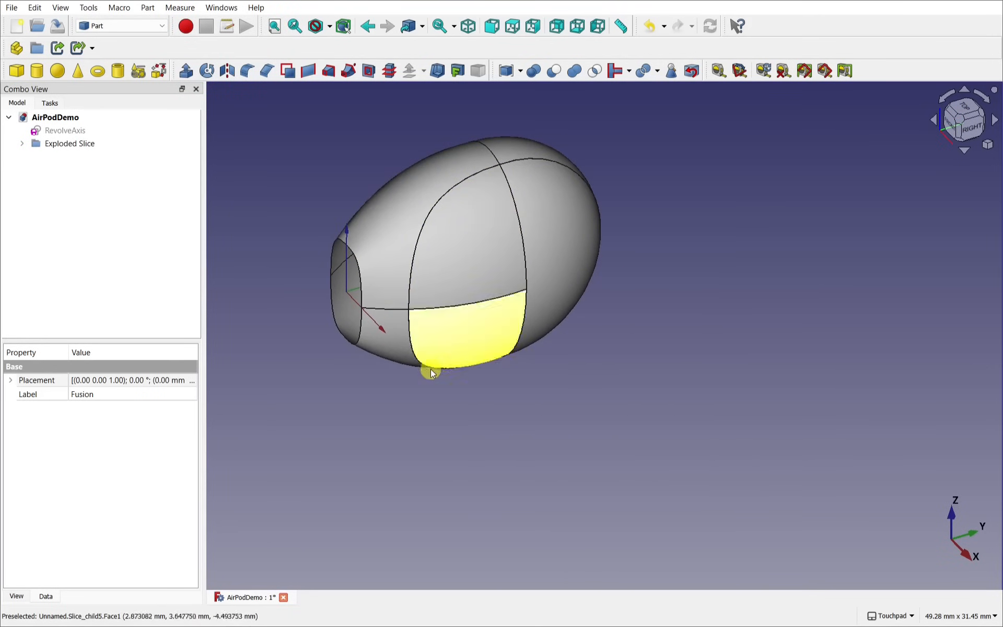
left_click_drag(512, 363, 573, 375, "alt")
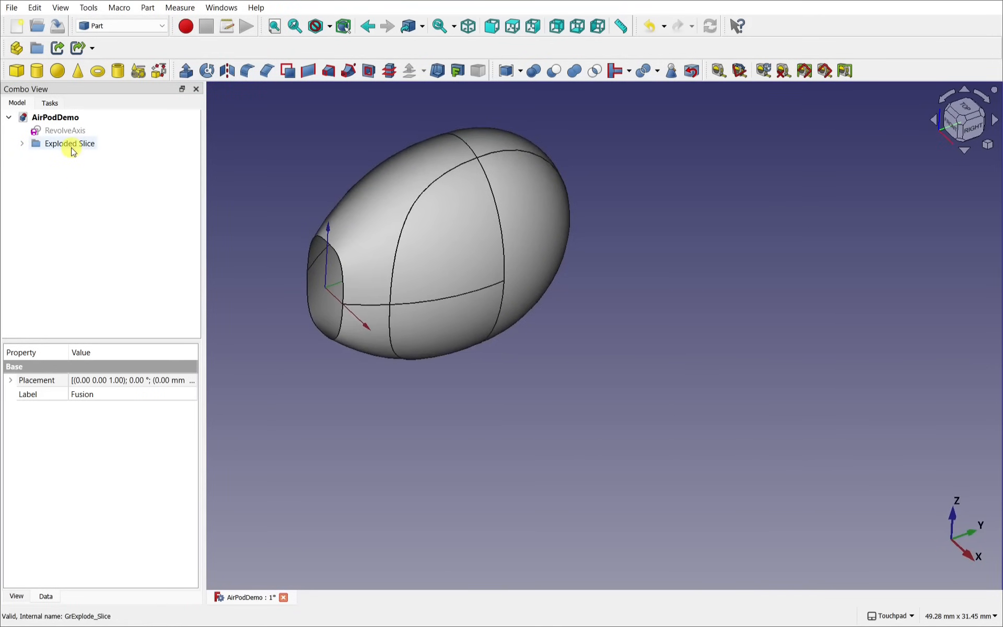
Step: Expand Exploded Slice and identify the pieces Slice.0 through Slice.3
left_click(22, 145)
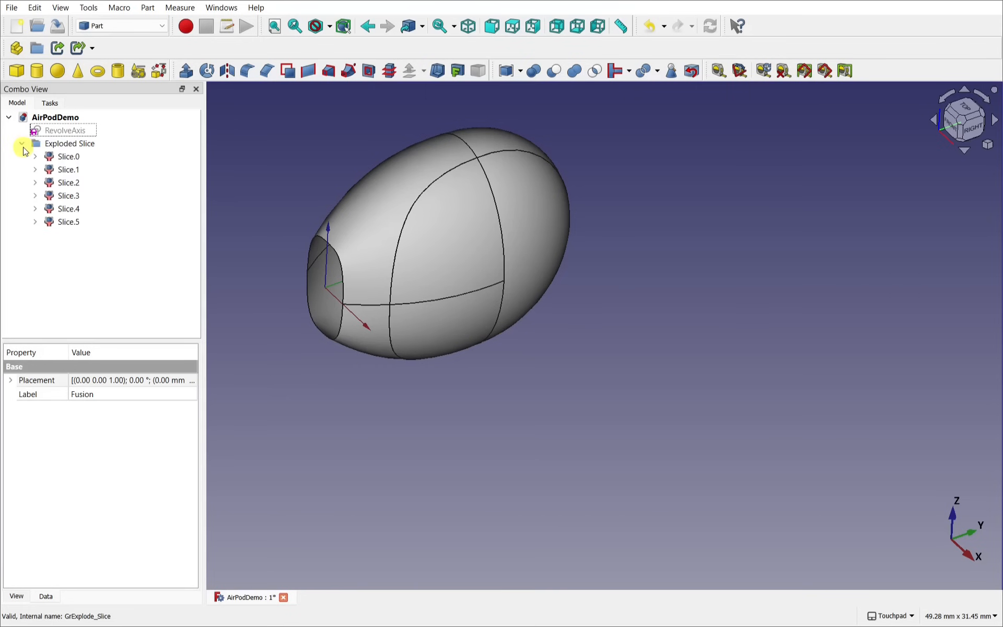
left_click(69, 157)
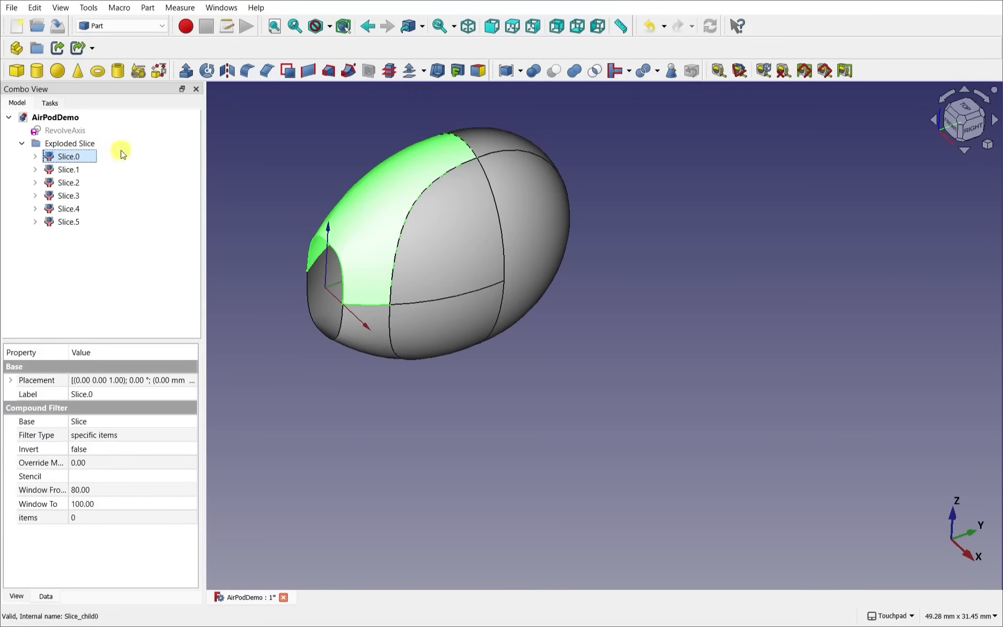
left_click(77, 172)
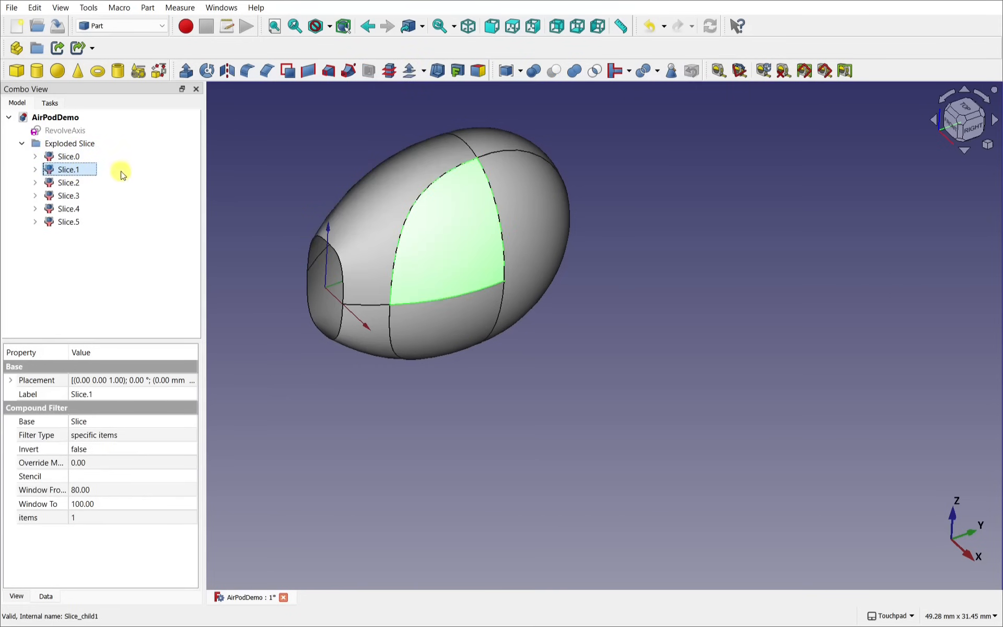
left_click(71, 184)
left_click(81, 197)
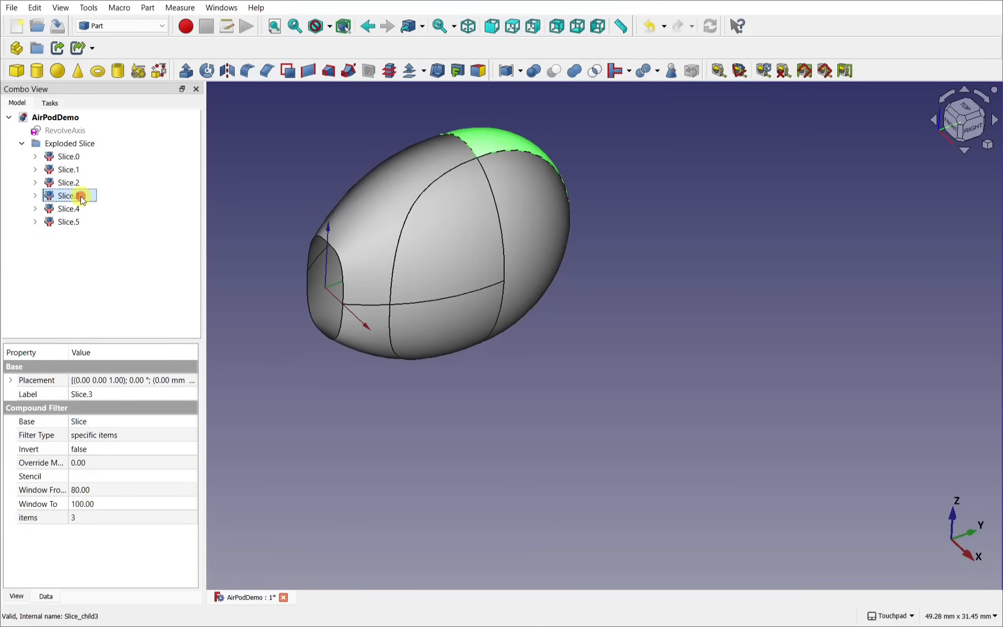
Step: Select Slice.5, Slice.1 and Slice.2 together
left_click(269, 199)
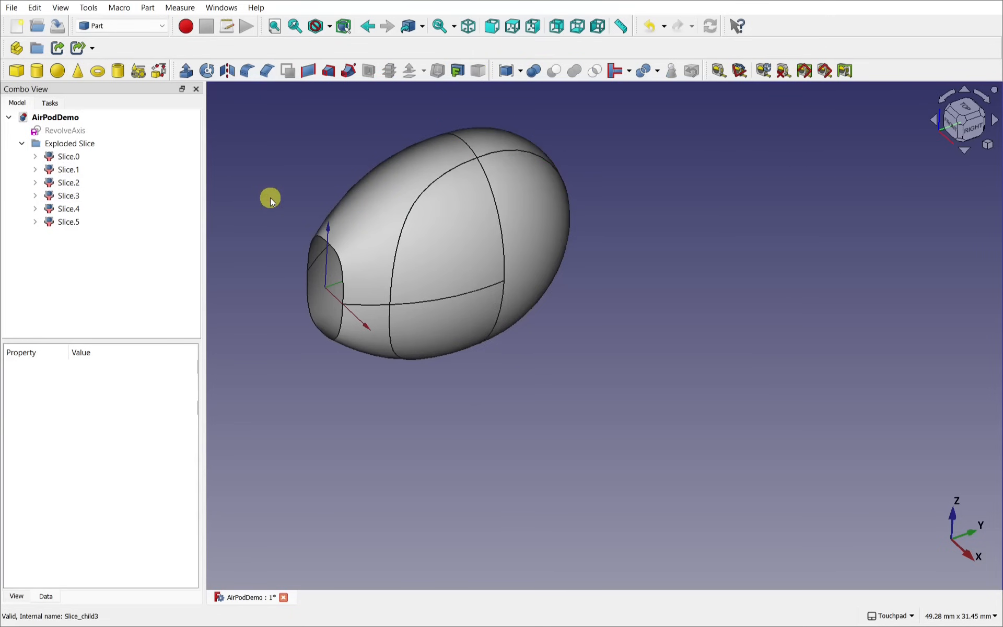
left_click(479, 336)
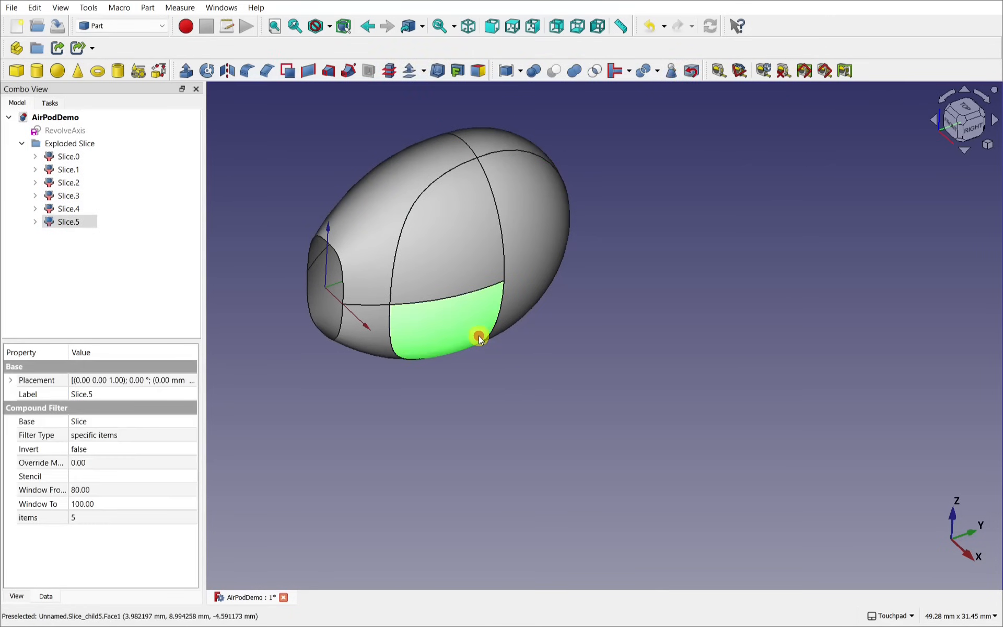
left_click(478, 239, "ctrl")
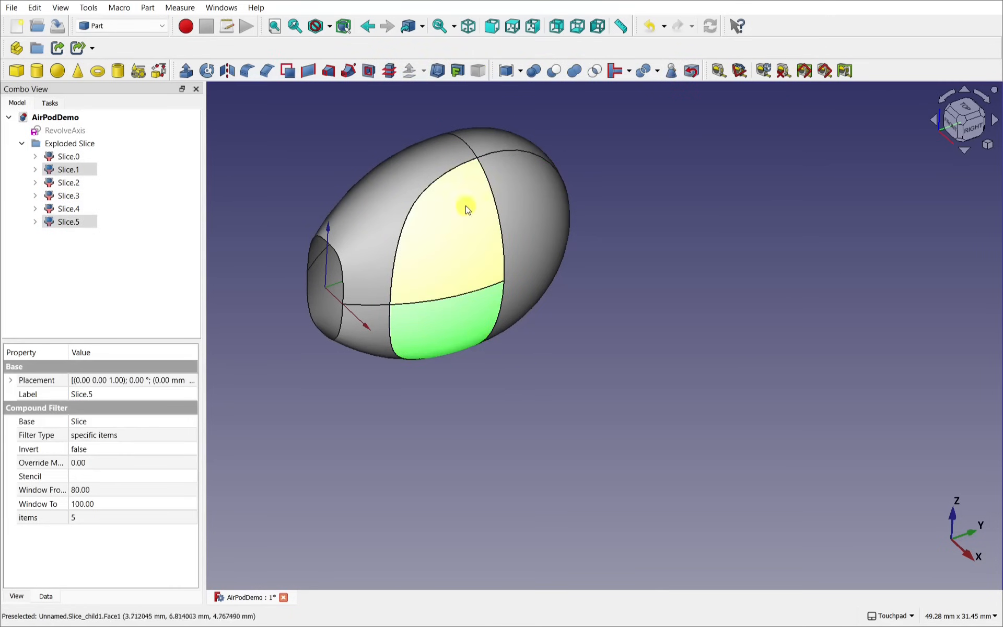
left_click(550, 217, "ctrl")
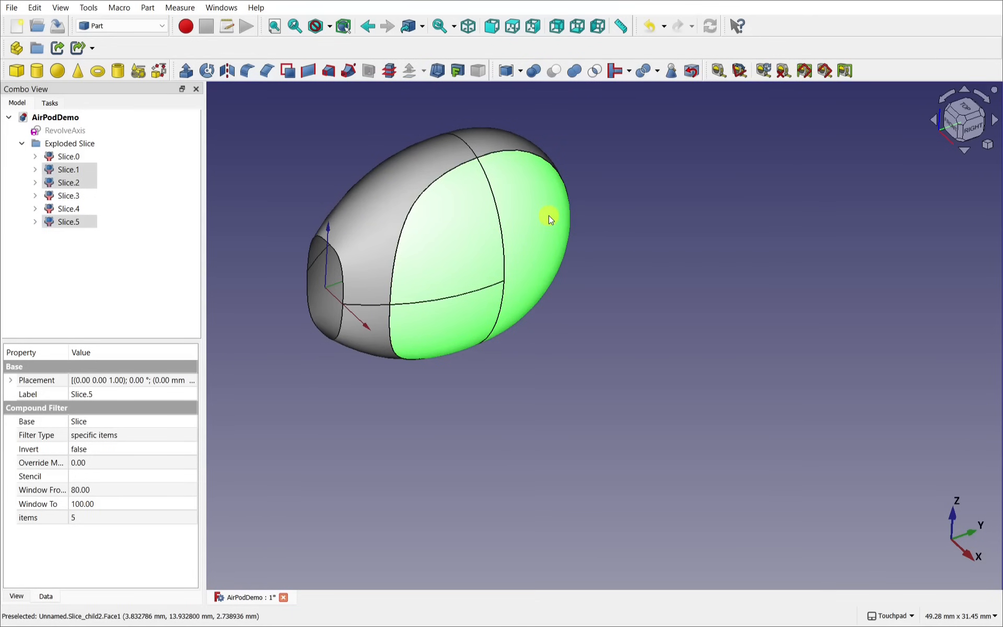
Step: Hide Slice.1, Slice.2 and Slice.5 and zoom in on the remaining pieces
key("space")
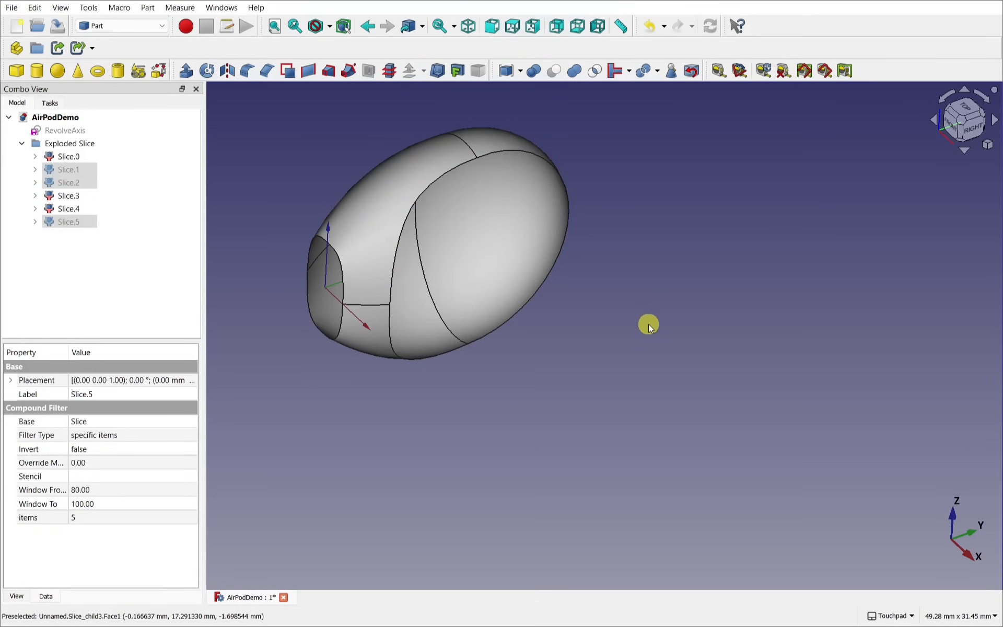
left_click_drag(648, 324, 609, 321, "alt")
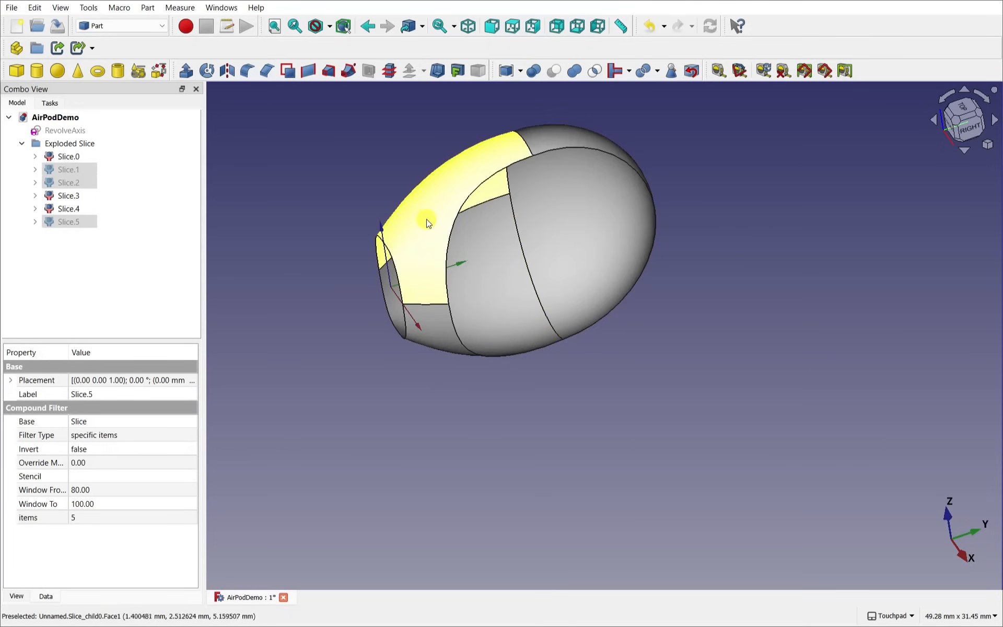
scroll(508, 193, "up", 3)
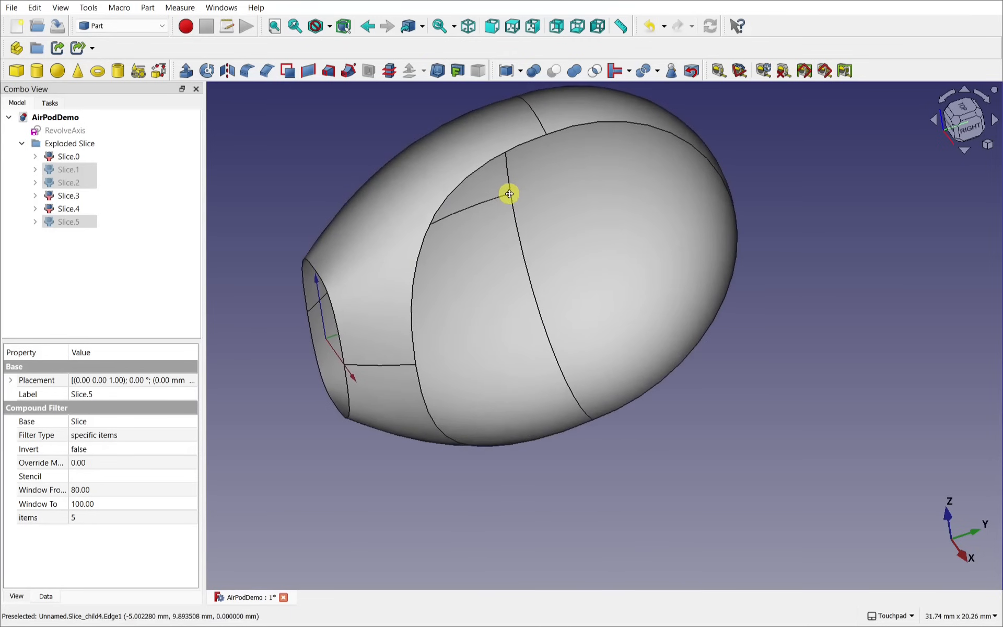
middle_click_drag(509, 194, 549, 329, "shift")
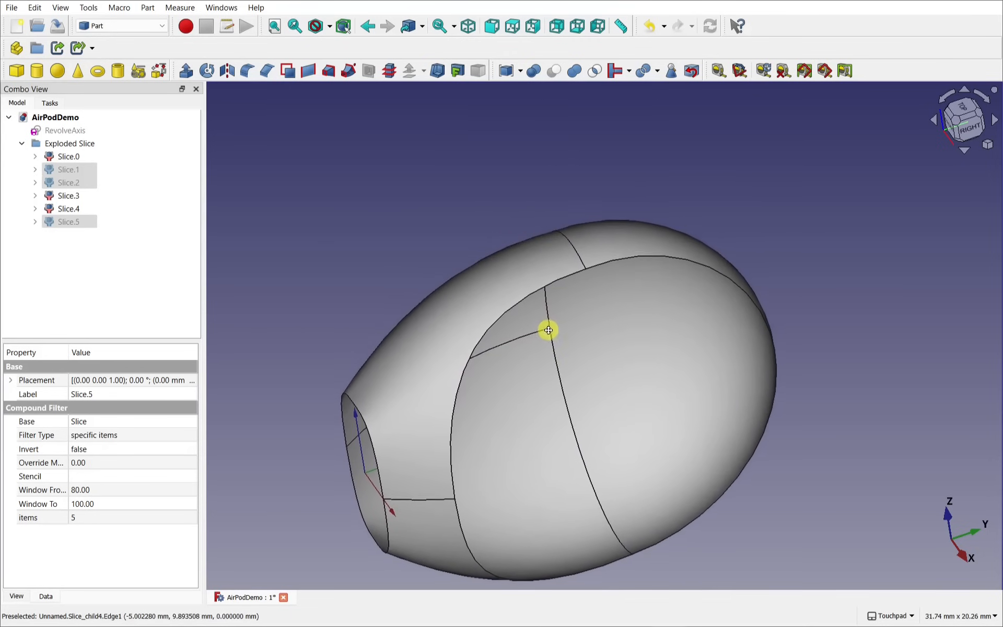
Step: Select and examine the seam edges where Slice.0, Slice.3 and Slice.4 meet
left_click(515, 308)
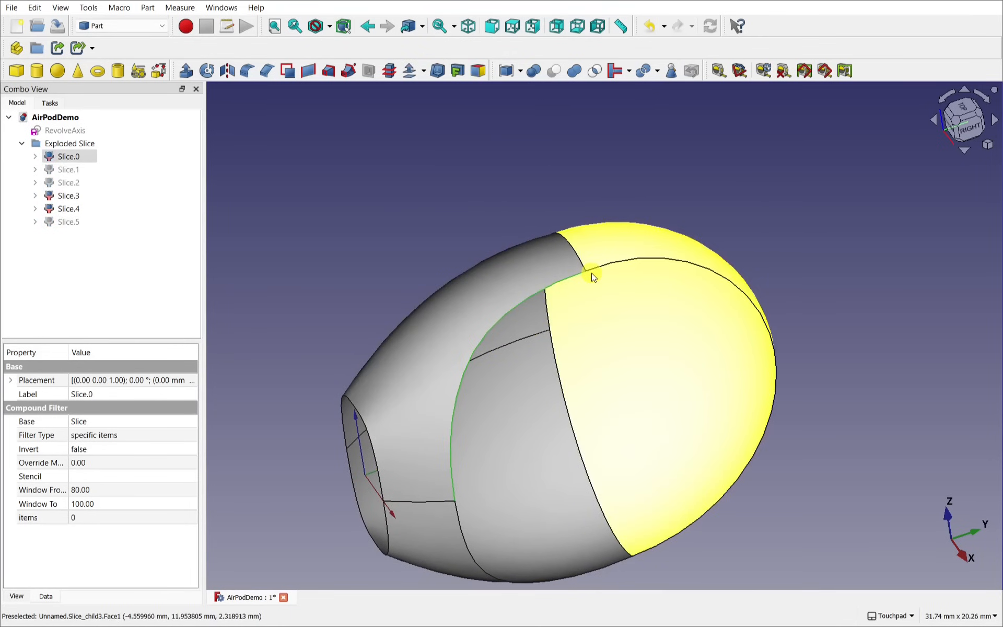
scroll(593, 277, "up", 5)
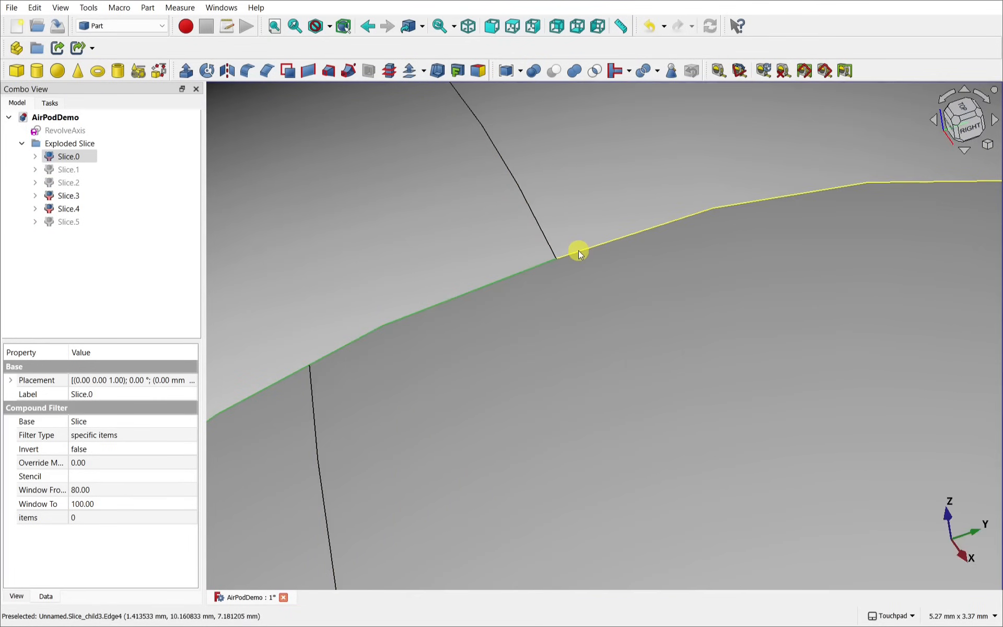
left_click(578, 251)
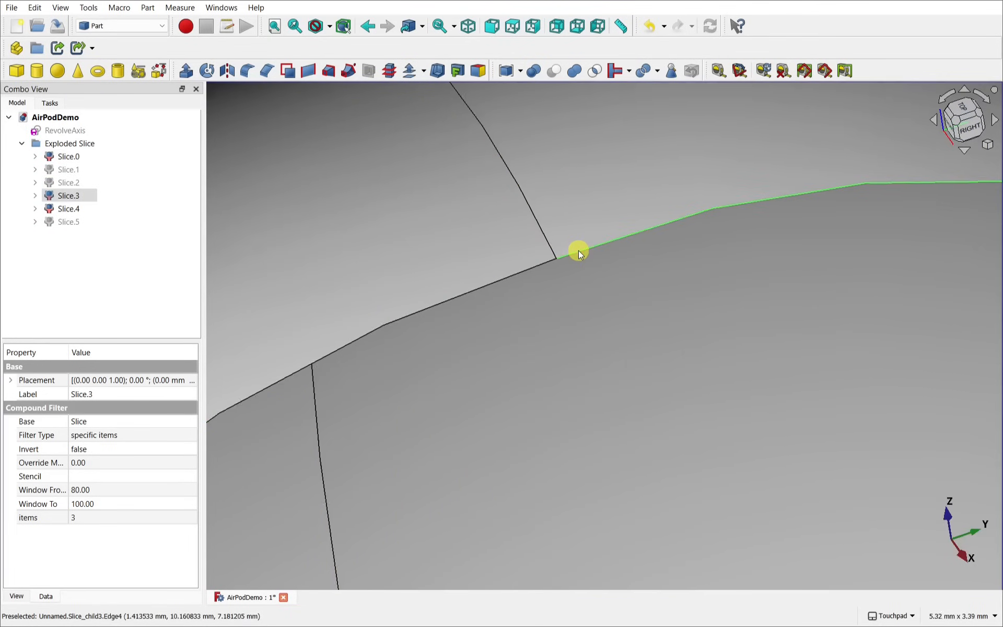
scroll(578, 252, "down", 6)
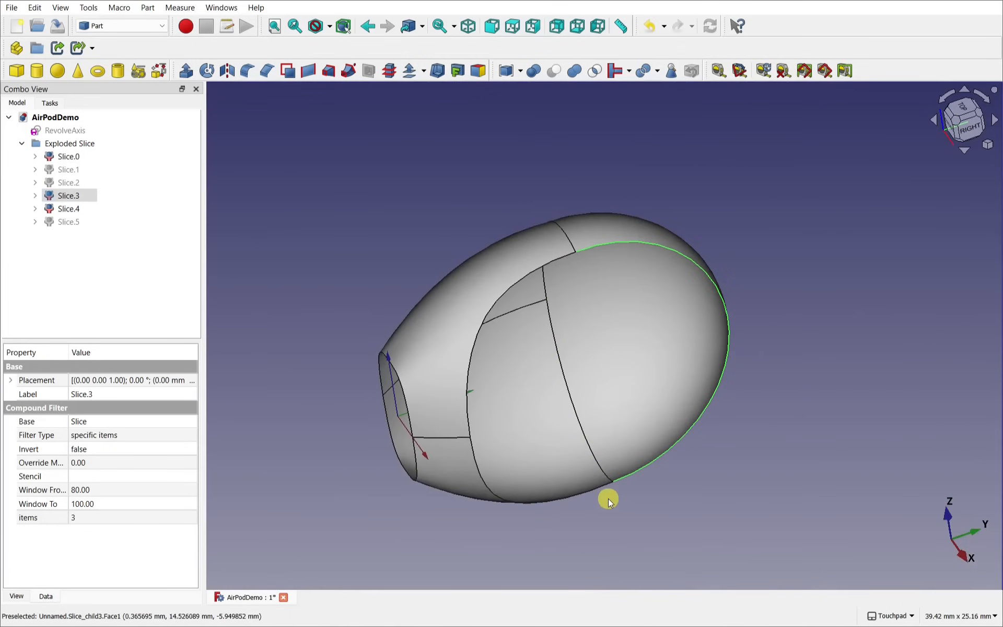
scroll(609, 501, "up", 6)
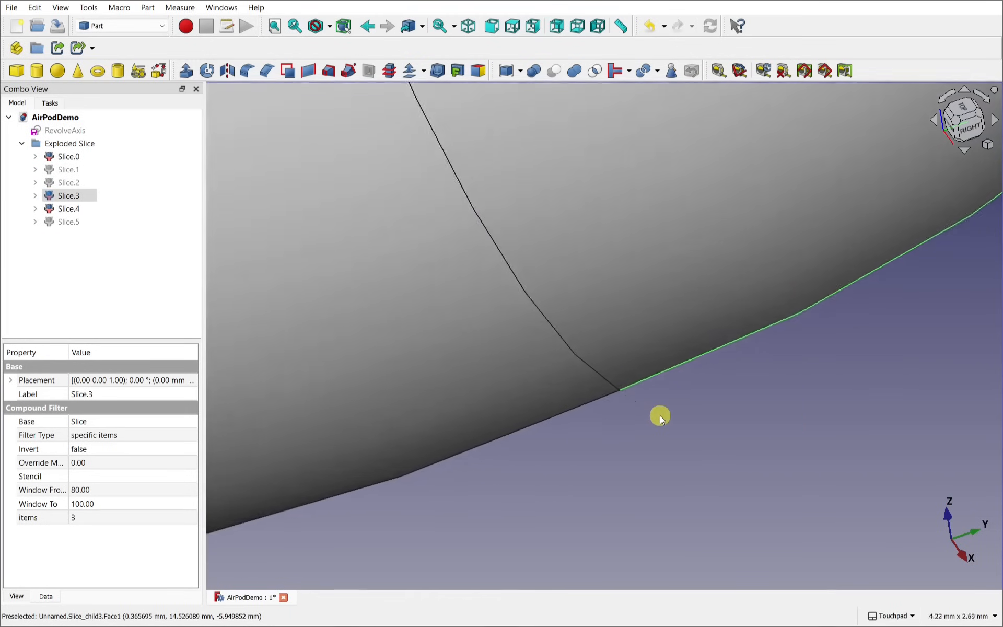
scroll(660, 415, "up", 4)
scroll(659, 415, "down", 8)
left_click_drag(659, 415, 677, 459, "alt")
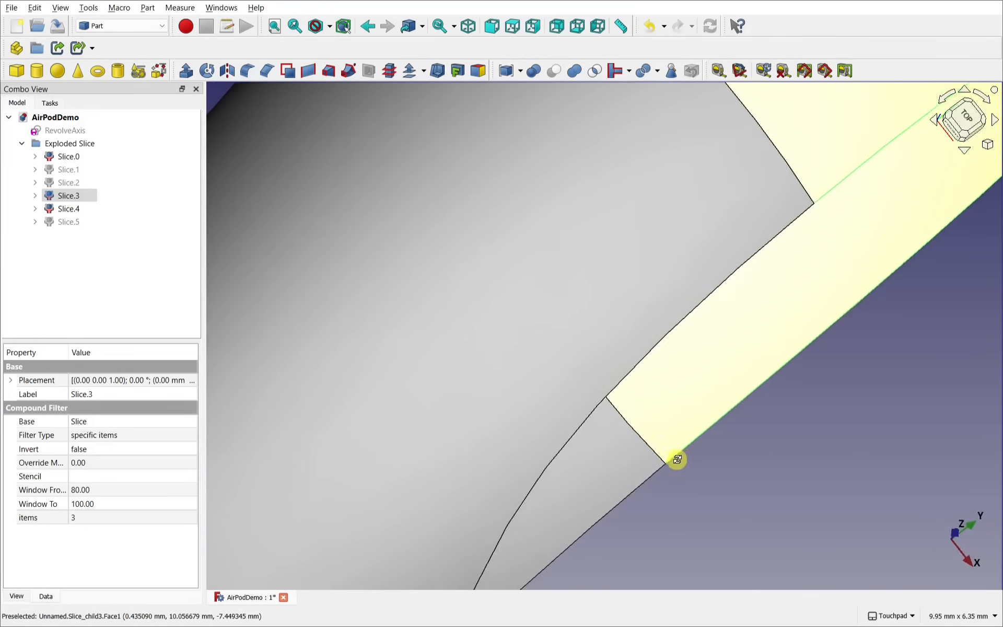
scroll(665, 464, "up", 10)
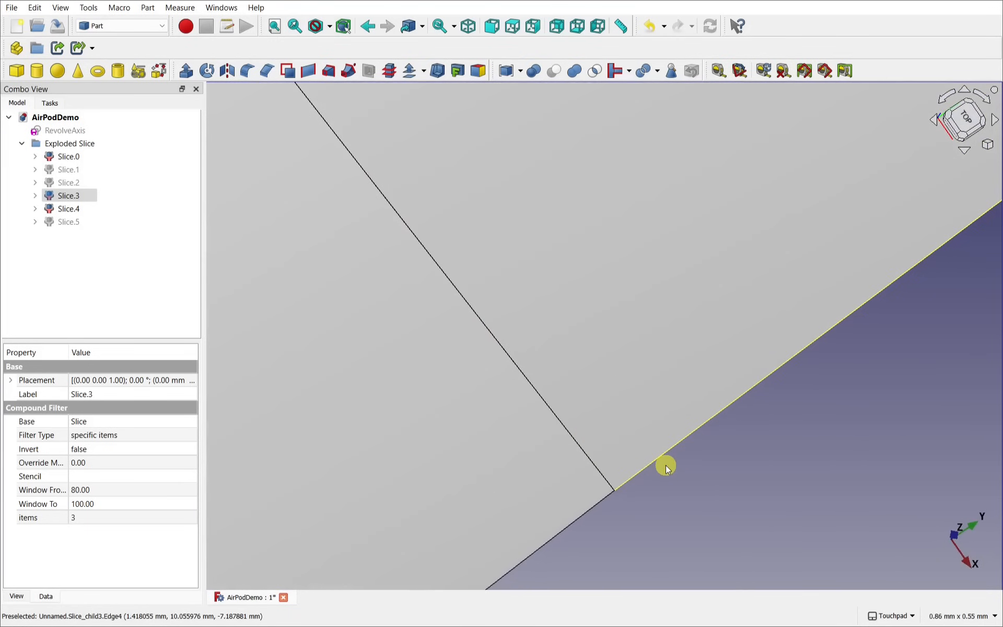
scroll(666, 464, "up", 5)
left_click(638, 493)
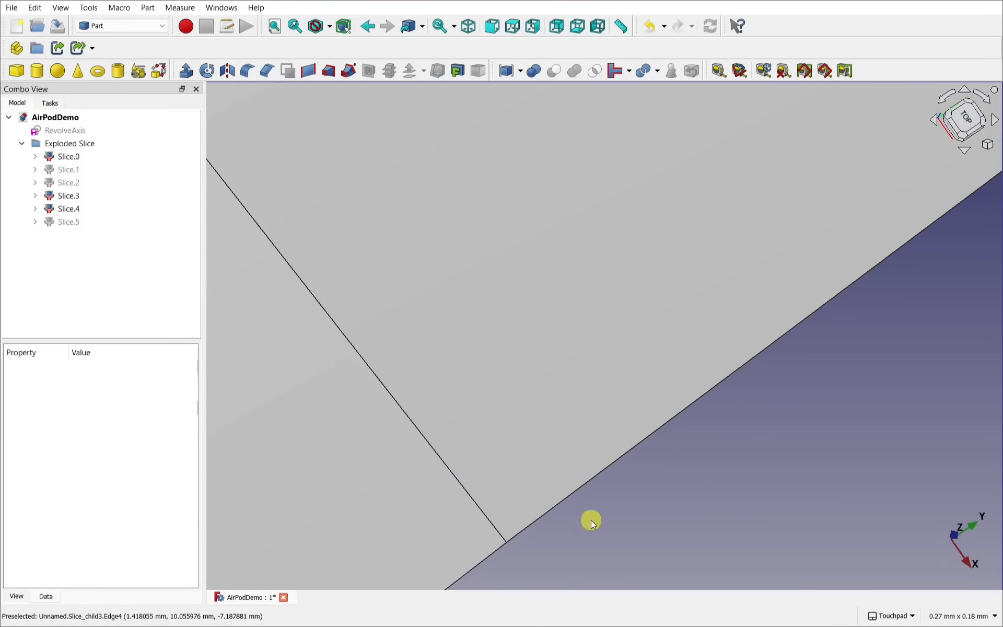
scroll(540, 541, "down", 10)
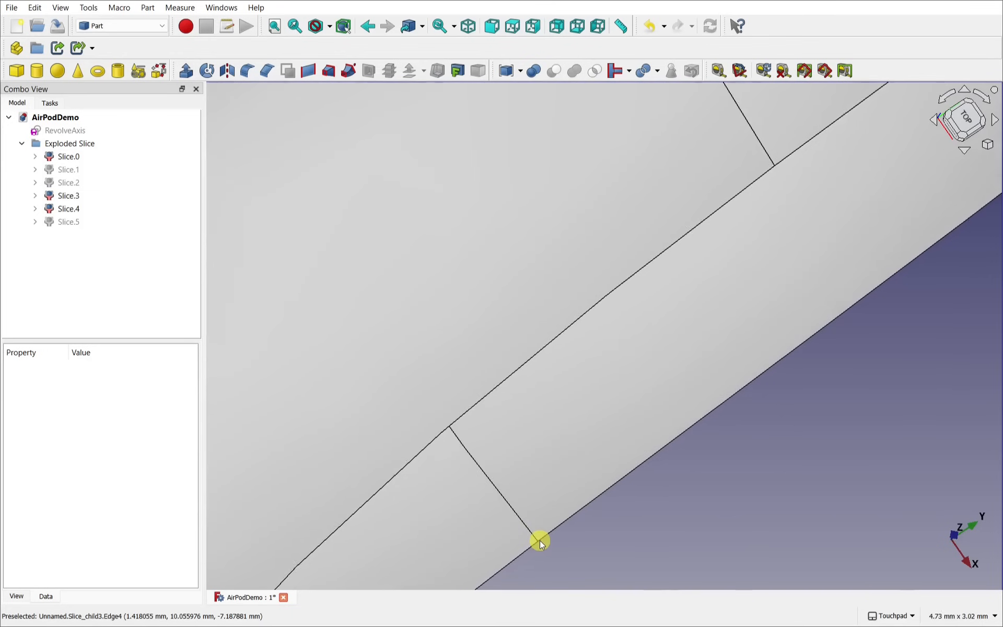
scroll(540, 541, "down", 6)
left_click_drag(591, 534, 486, 414, "alt")
scroll(533, 455, "down", 5)
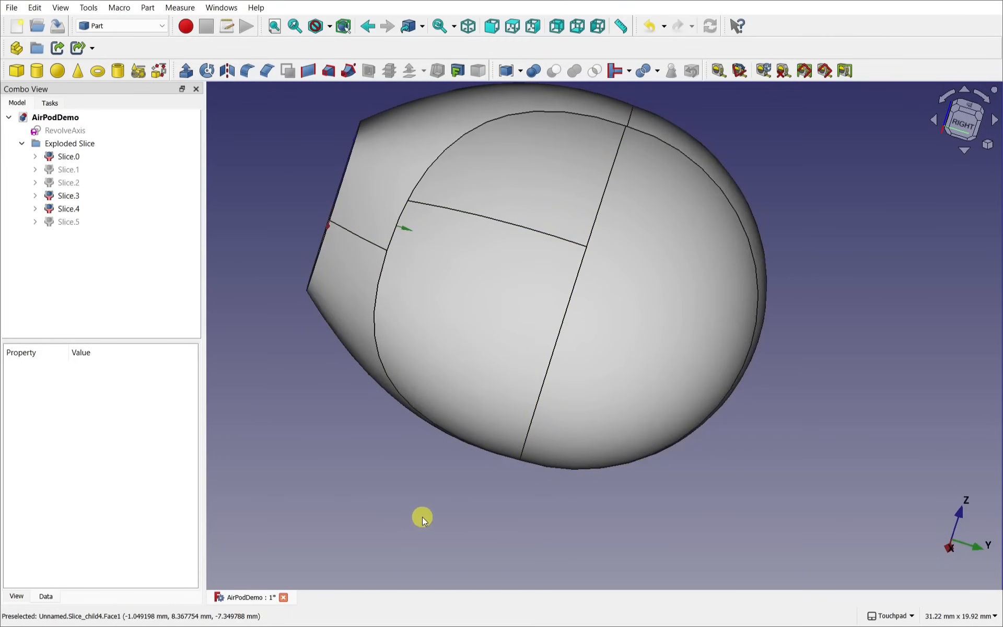
left_click_drag(422, 517, 451, 512, "alt")
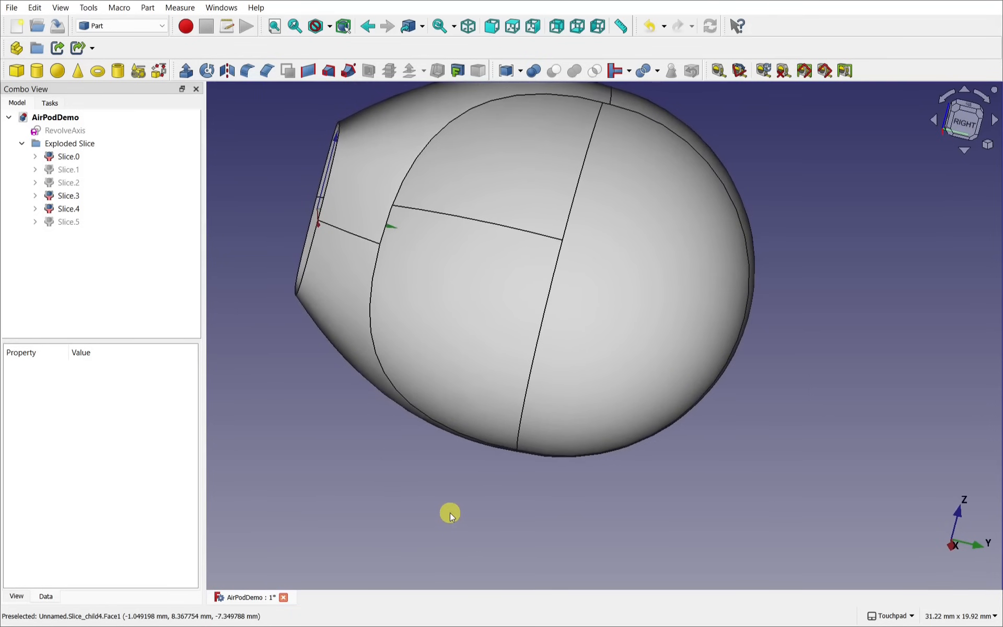
scroll(449, 512, "down", 2)
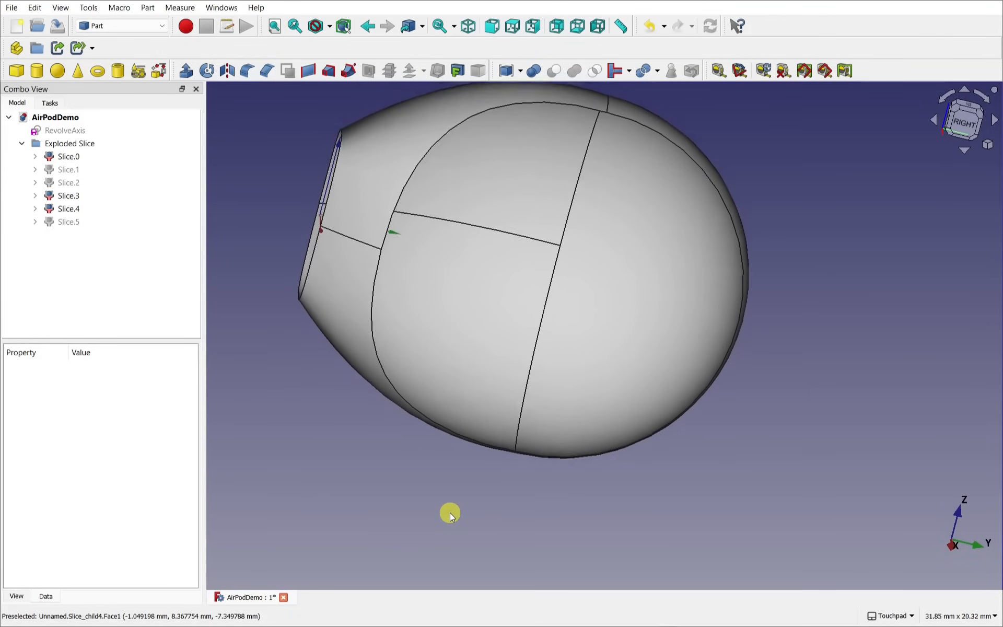
left_click_drag(450, 512, 508, 517, "alt")
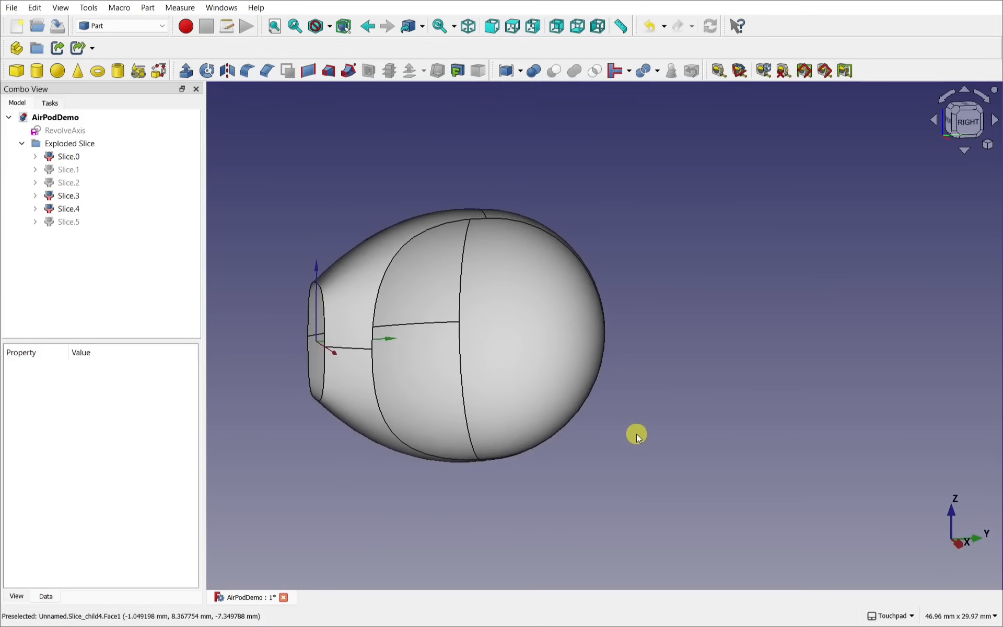
left_click_drag(633, 439, 702, 245, "alt")
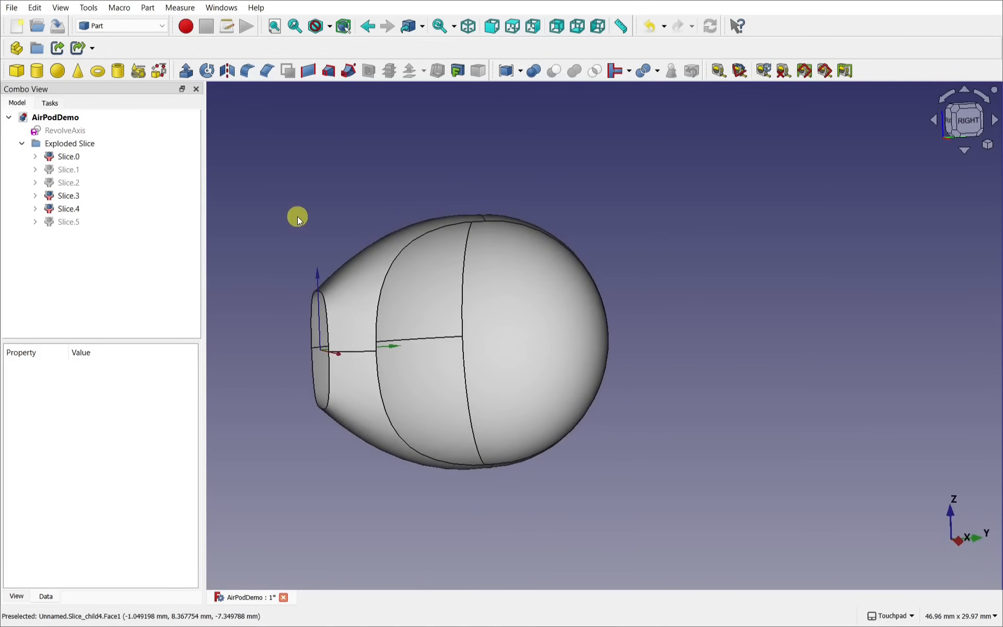
left_click(65, 158)
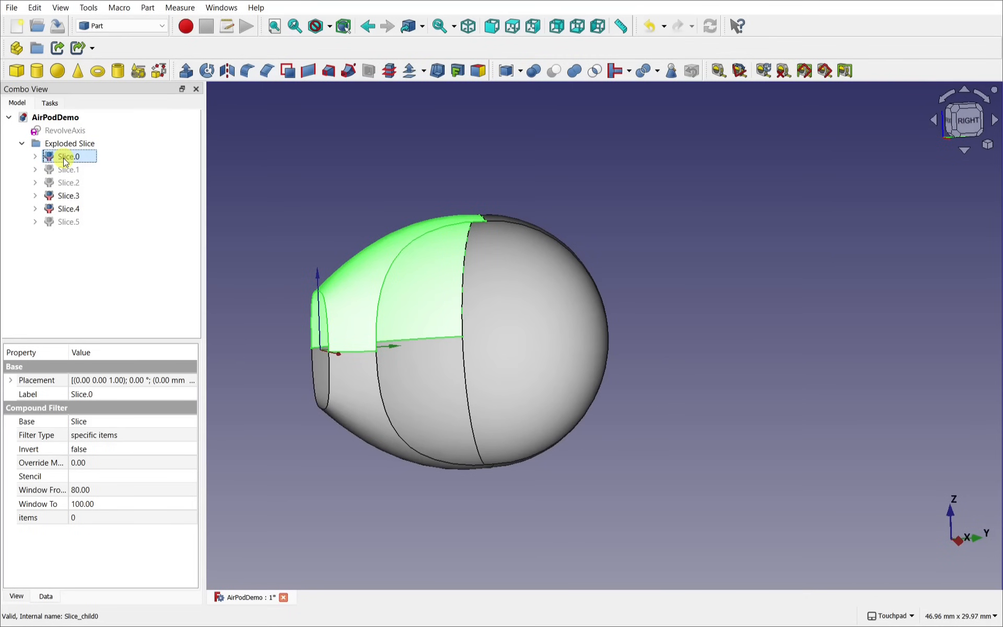
Step: Fuse Slice.0, Slice.3 and Slice.4 into Fusion001 with Part Union
left_click(77, 200, "ctrl")
left_click(85, 212, "ctrl")
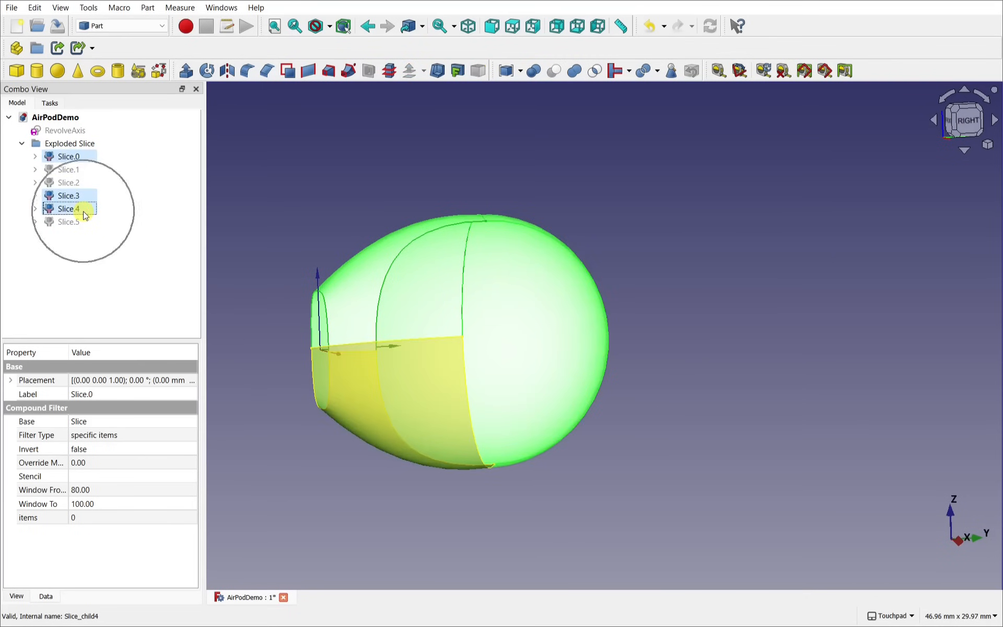
left_click(576, 75)
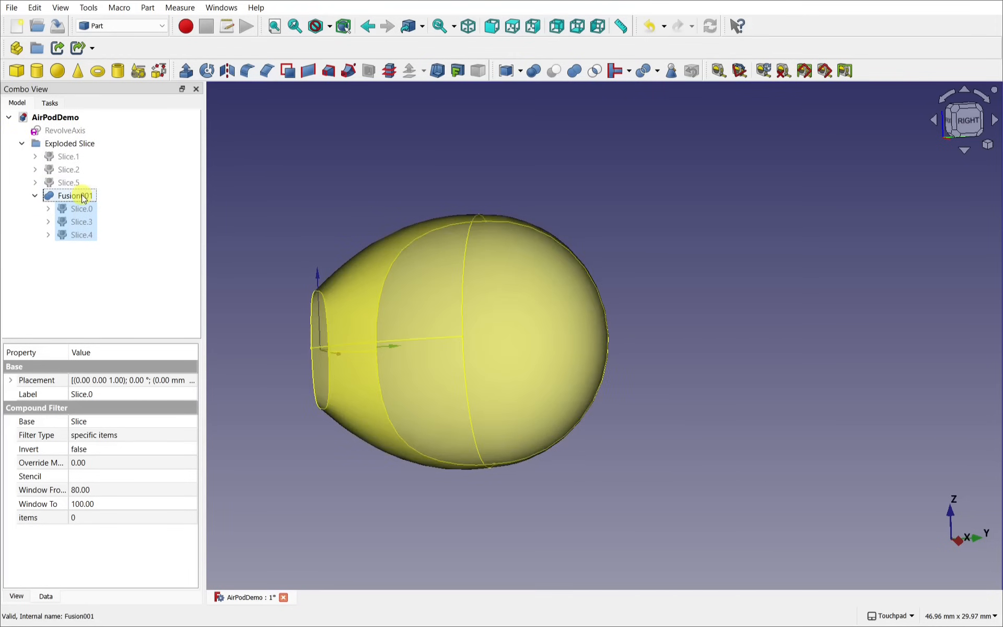
Step: Move Fusion001 out of the Exploded Slice group and collapse the group
left_click_drag(79, 196, 73, 120)
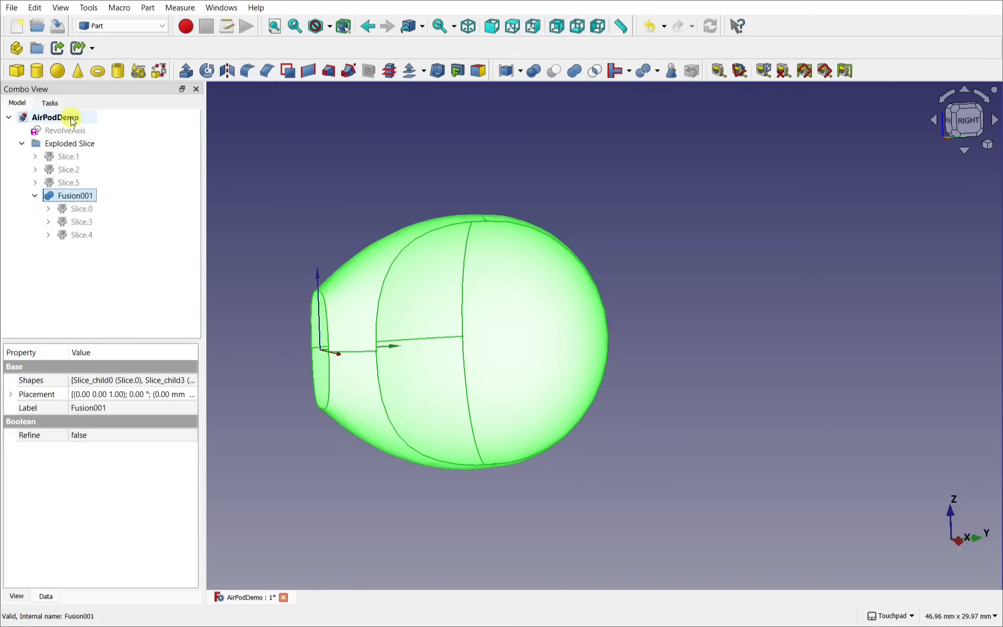
left_click(35, 157)
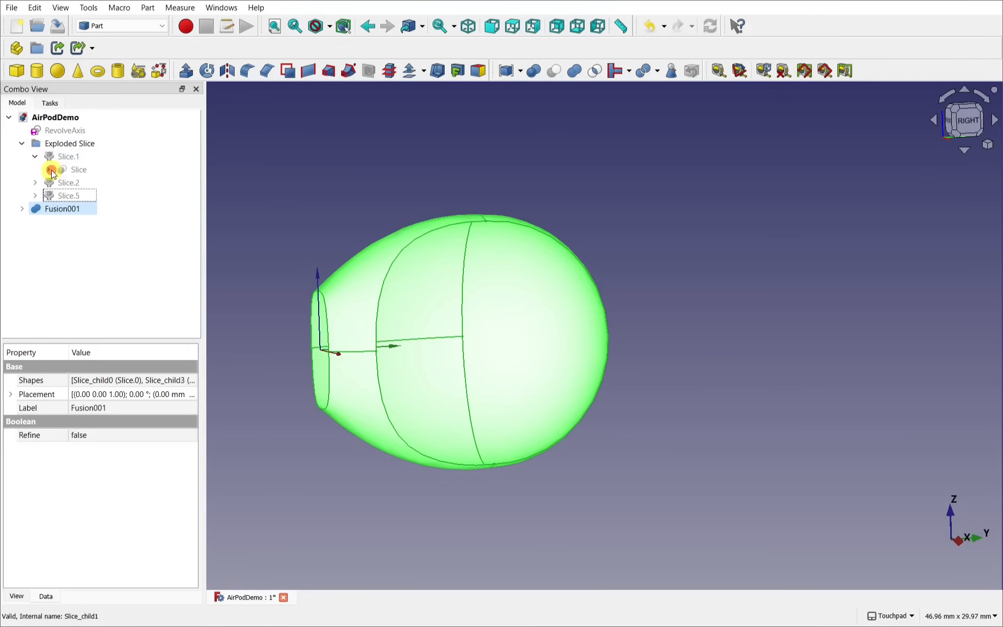
left_click(50, 170)
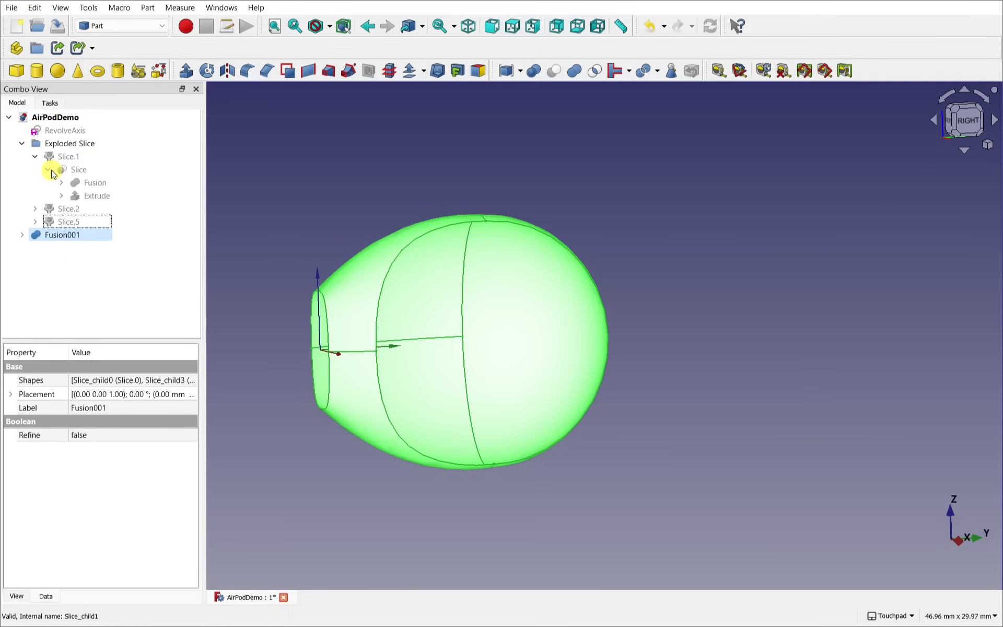
left_click(22, 144)
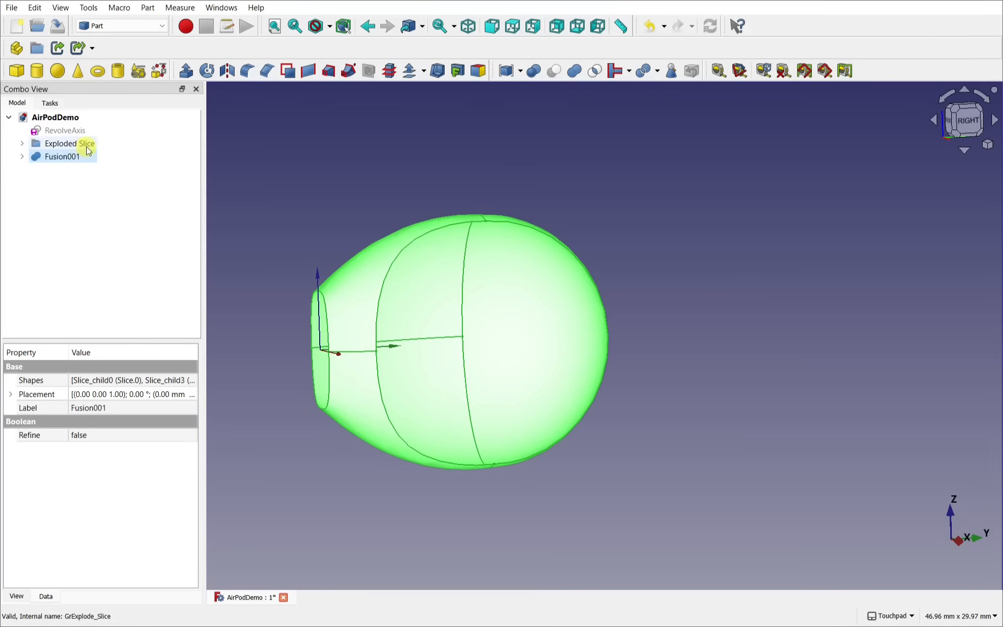
left_click(91, 189)
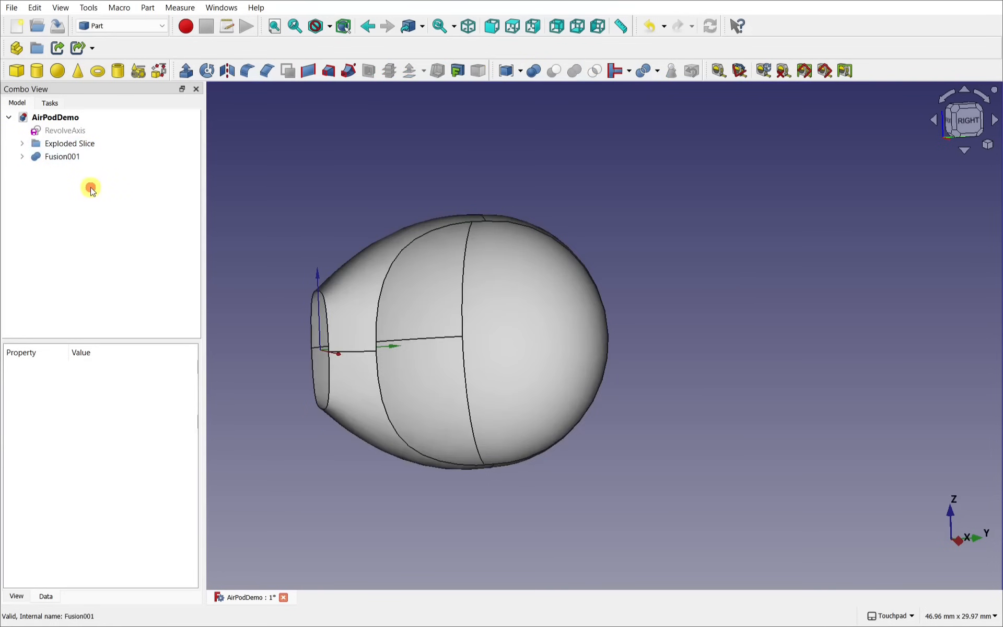
Step: Rename Fusion001 to 'MainBody' from its tree context menu
left_click(61, 158)
right_click(61, 160)
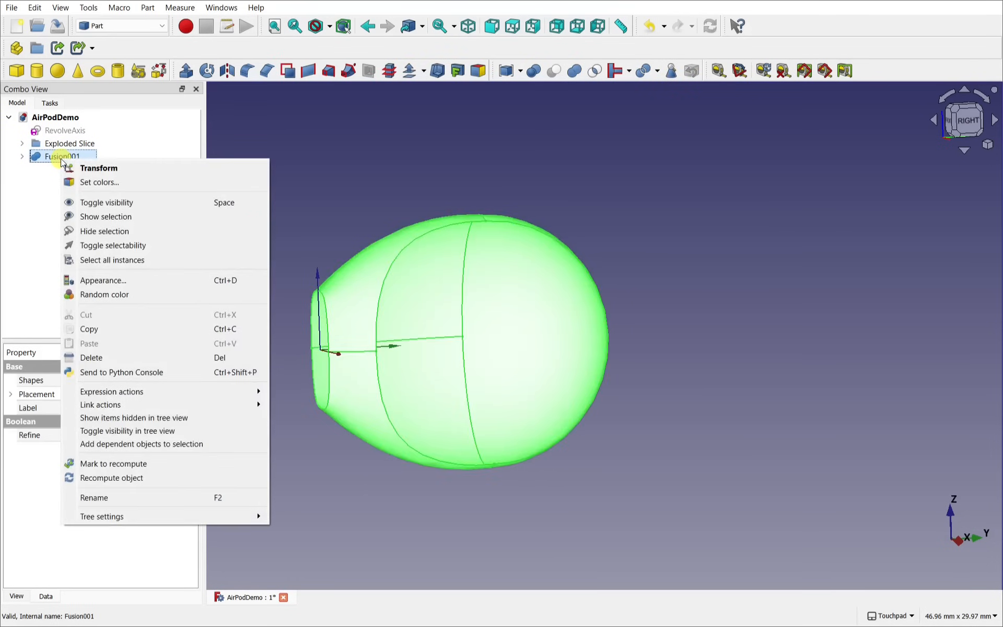
left_click(134, 497)
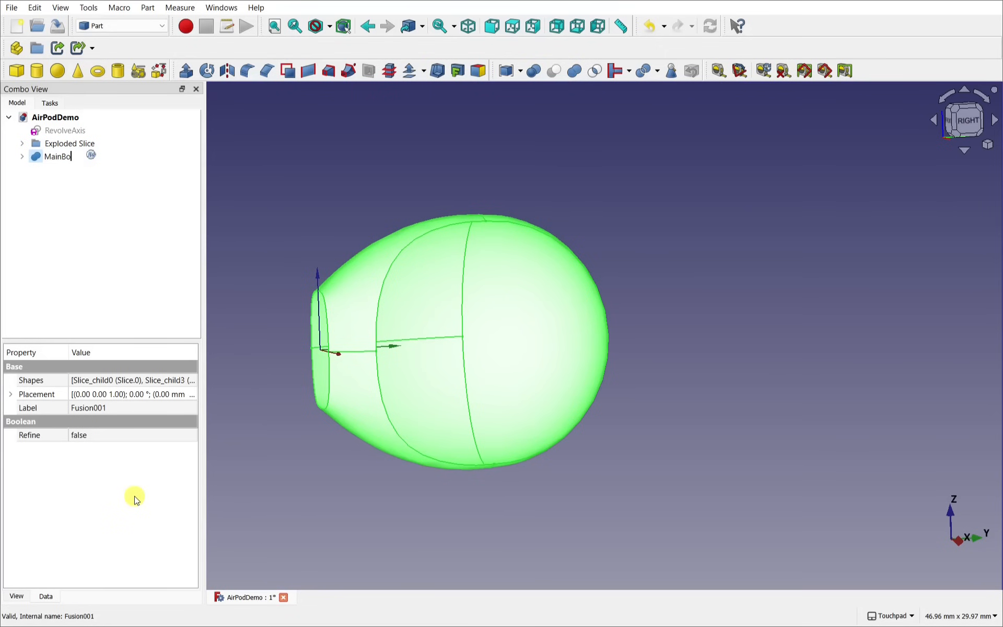
key("Return")
left_click(262, 449)
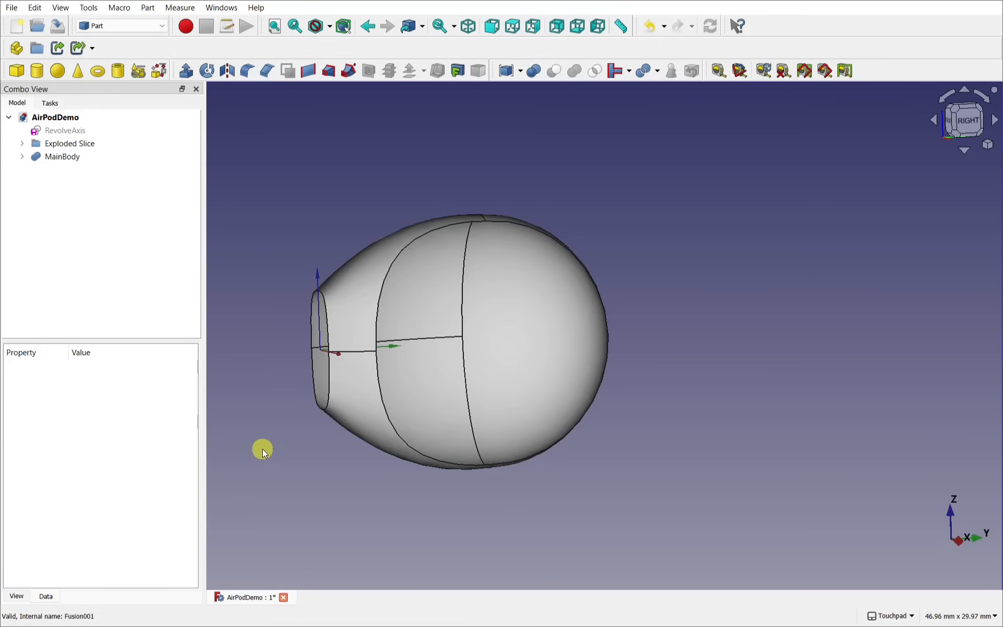
Step: Select the edge loops around the stem opening and build a Ruled_Surface across them
left_click_drag(354, 382, 494, 389, "alt")
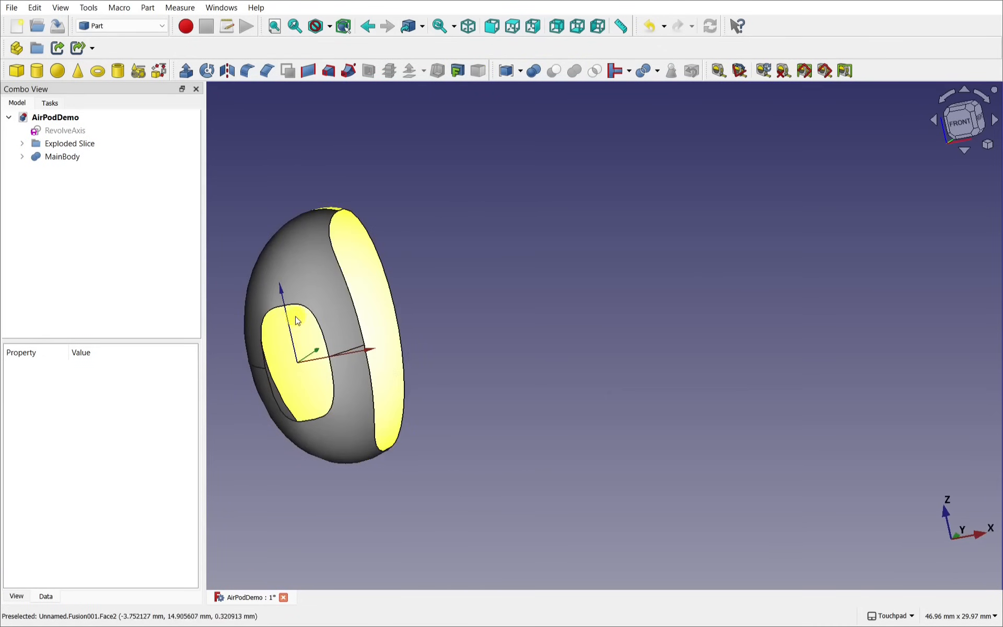
left_click_drag(317, 348, 550, 264, "shift")
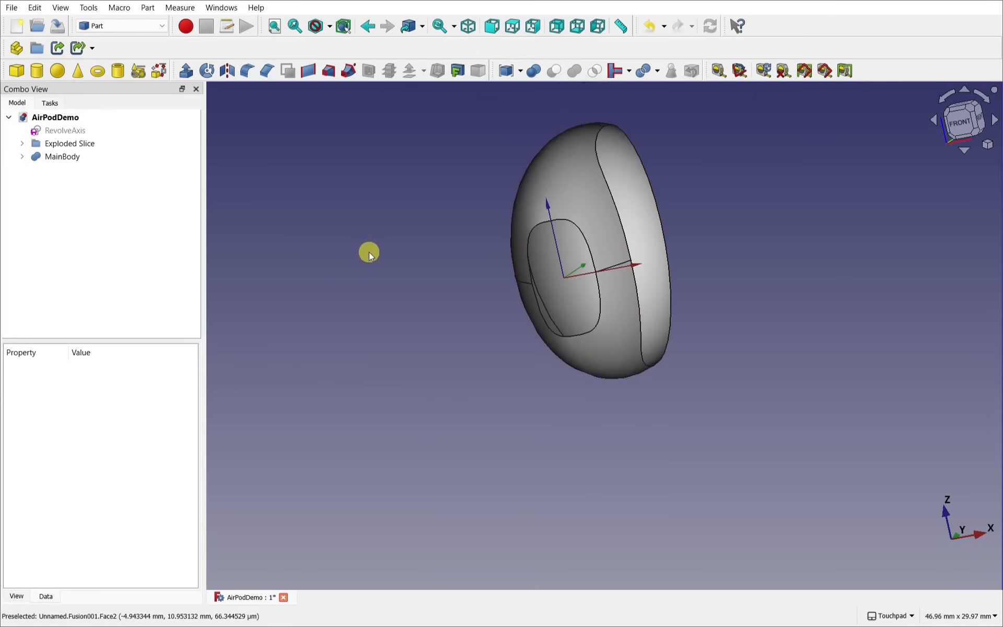
left_click_drag(369, 255, 409, 240, "alt")
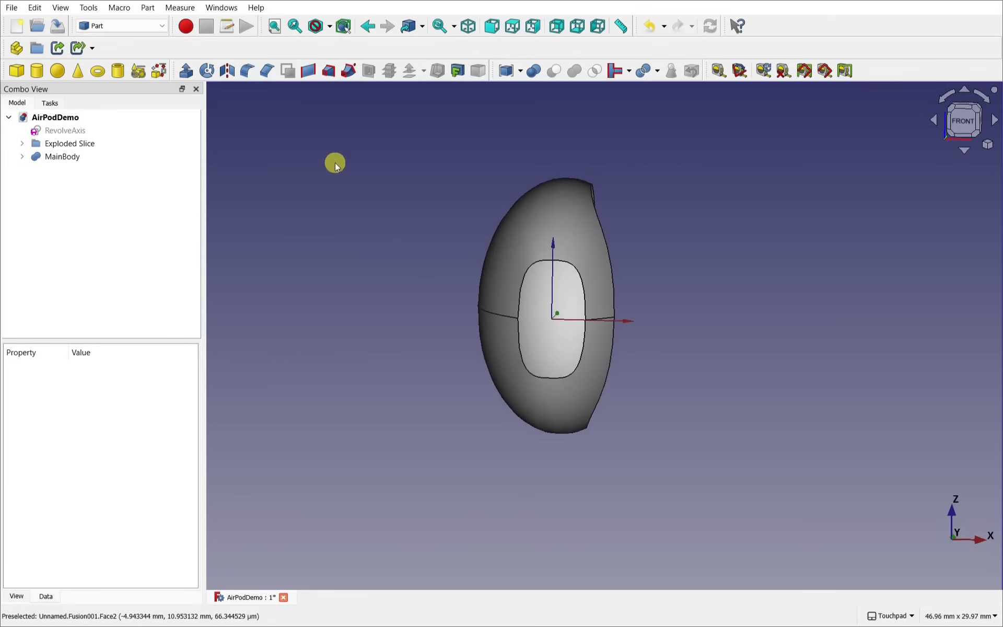
left_click(549, 263)
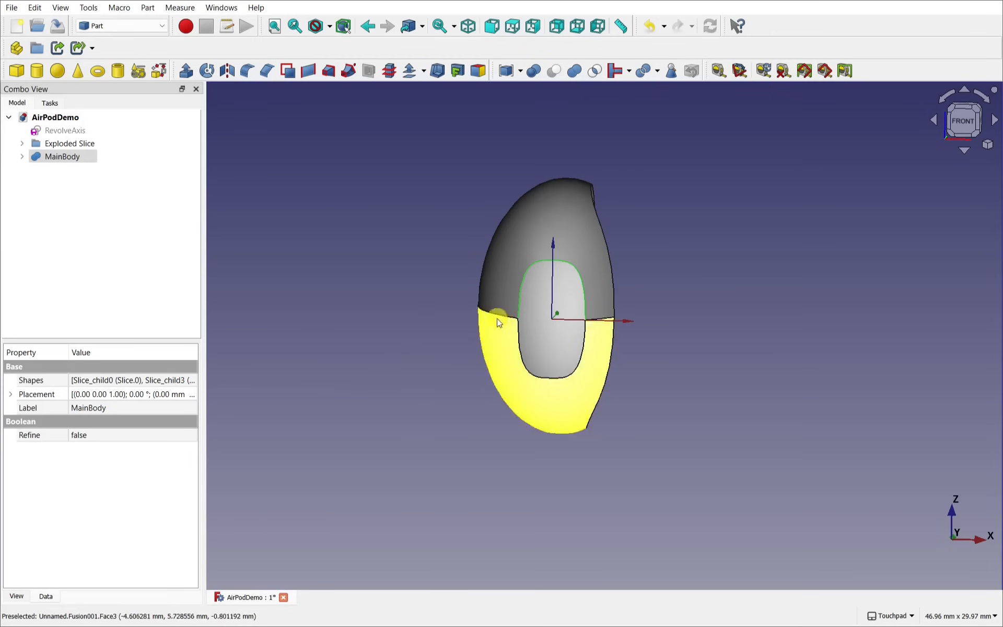
left_click_drag(535, 296, 439, 256, "alt")
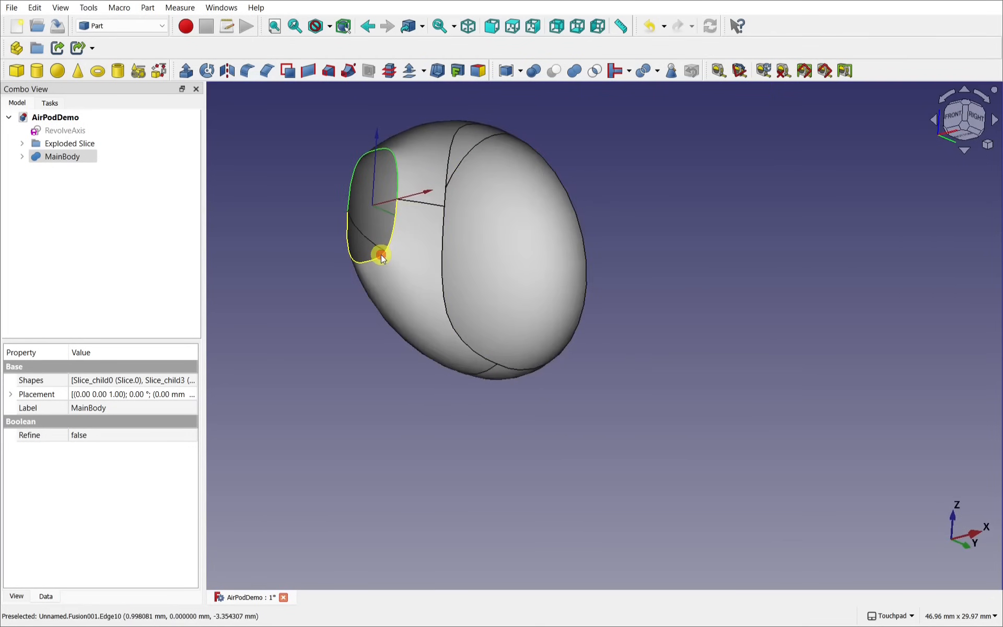
mouse_move(307, 230)
left_mouse_down("alt")
mouse_move(432, 273)
mouse_move(367, 261)
mouse_move(318, 231)
left_mouse_up("alt")
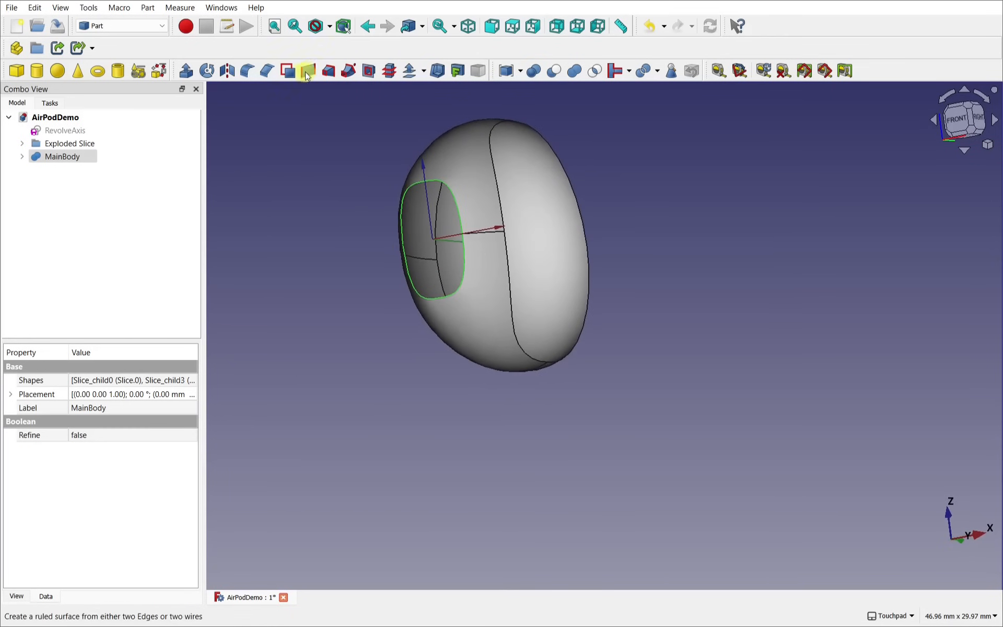
left_click(152, 8)
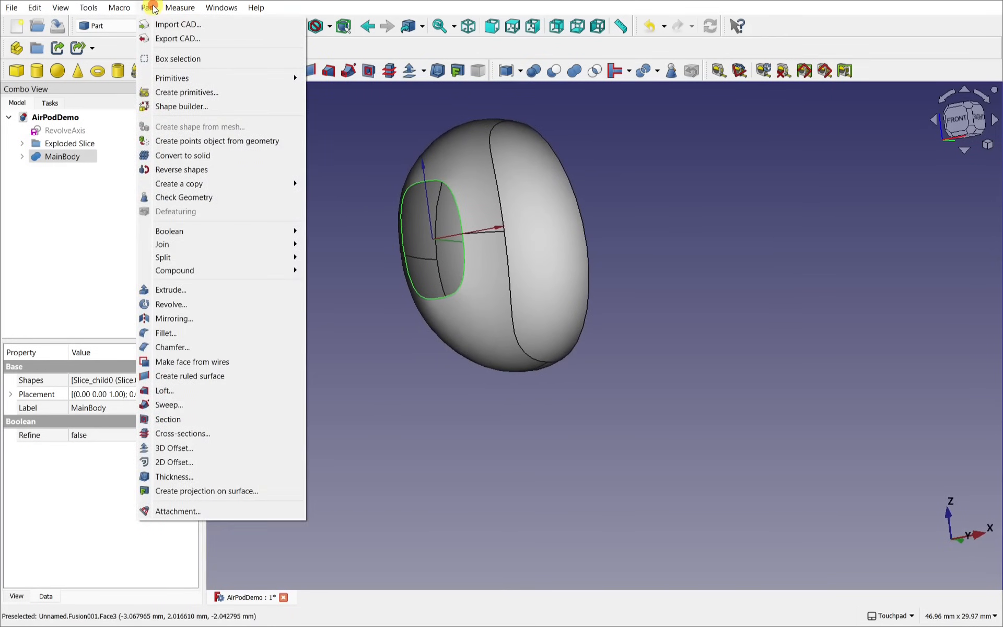
left_click(202, 376)
left_click_drag(385, 337, 504, 360, "alt")
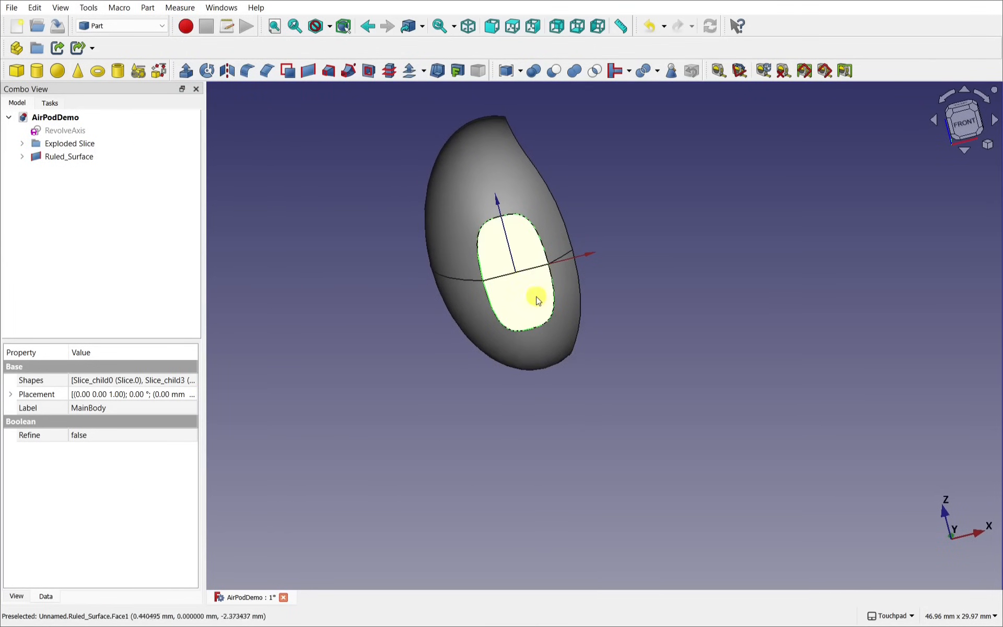
Step: Bring the filled oval opening into view and select Ruled_Surface to show its properties
scroll(535, 295, "up", 7)
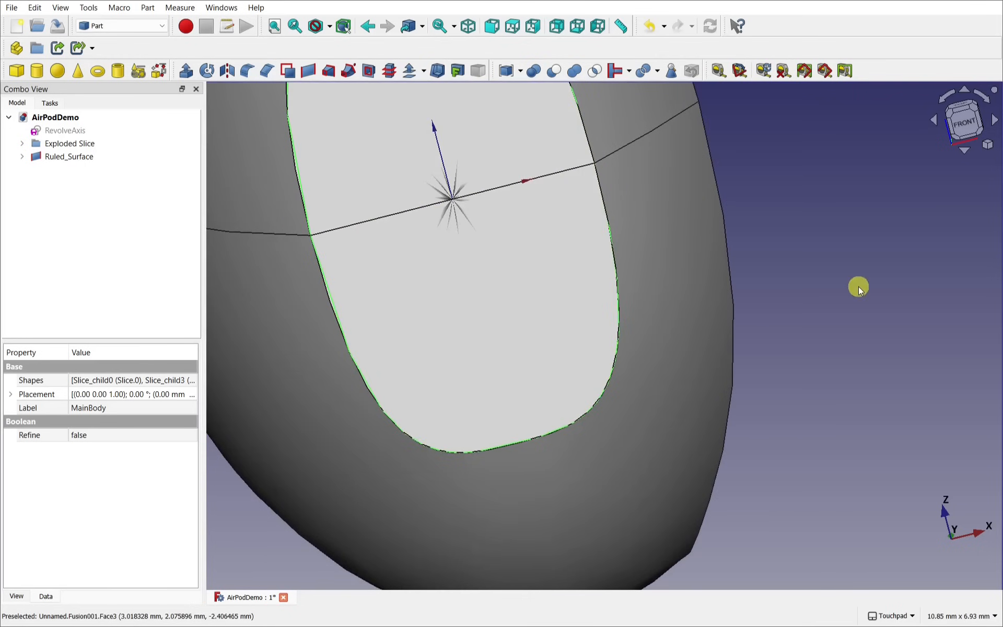
left_click_drag(858, 286, 834, 335, "alt")
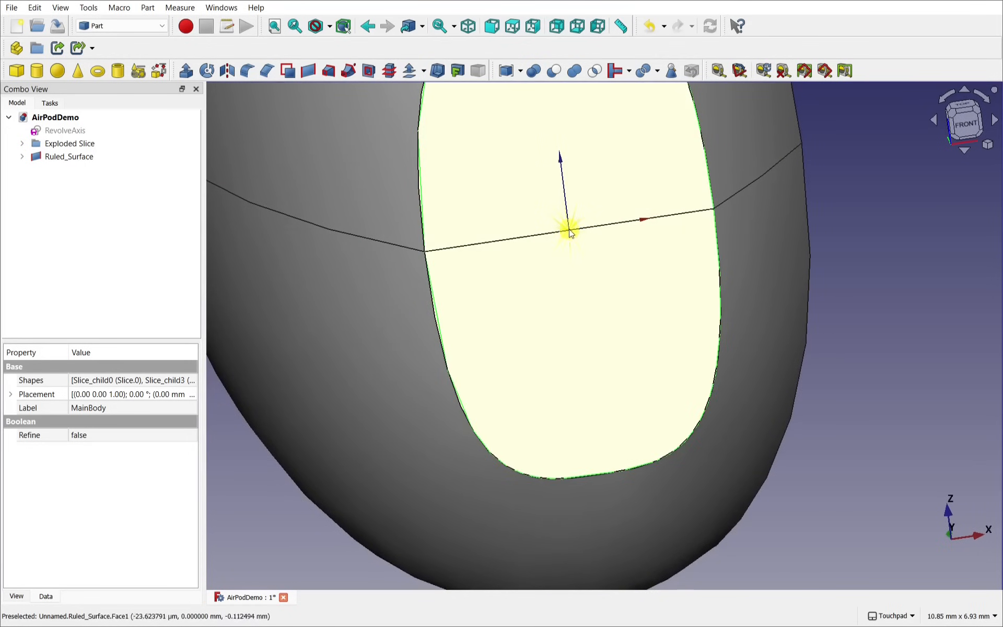
left_click_drag(857, 312, 868, 328, "alt")
scroll(868, 328, "down", 5)
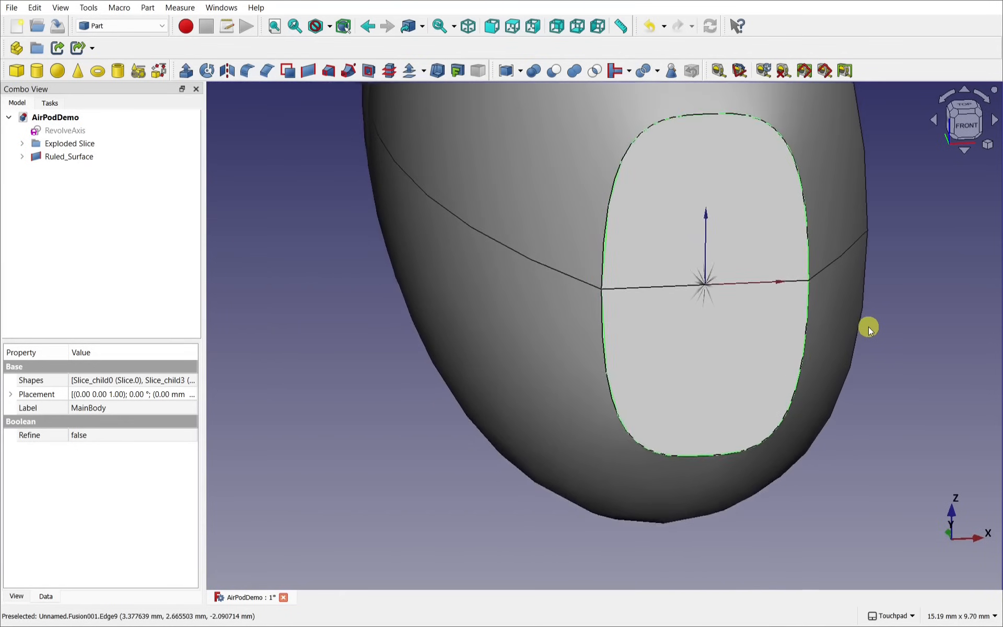
left_click_drag(868, 328, 712, 331, "shift")
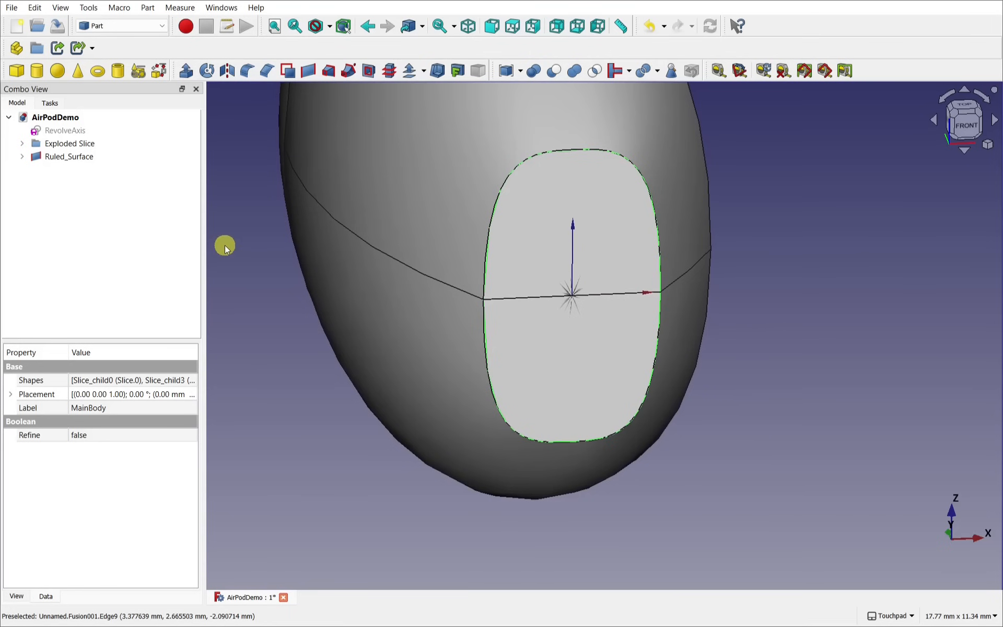
left_click(60, 157)
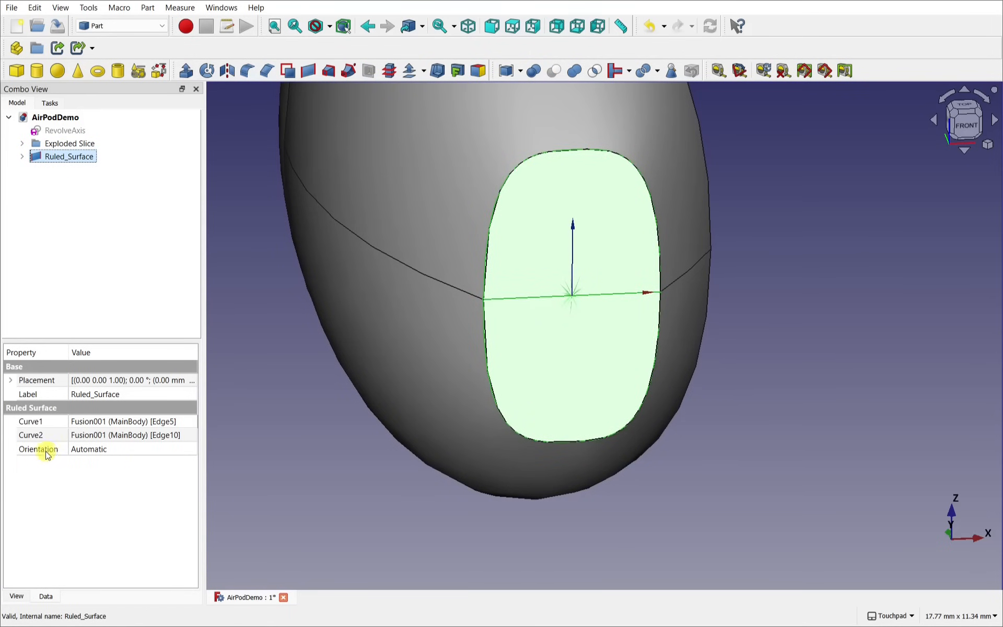
Step: Change the Ruled_Surface Orientation from Automatic to Forward, then to Reversed
left_click(126, 451)
left_click(124, 451)
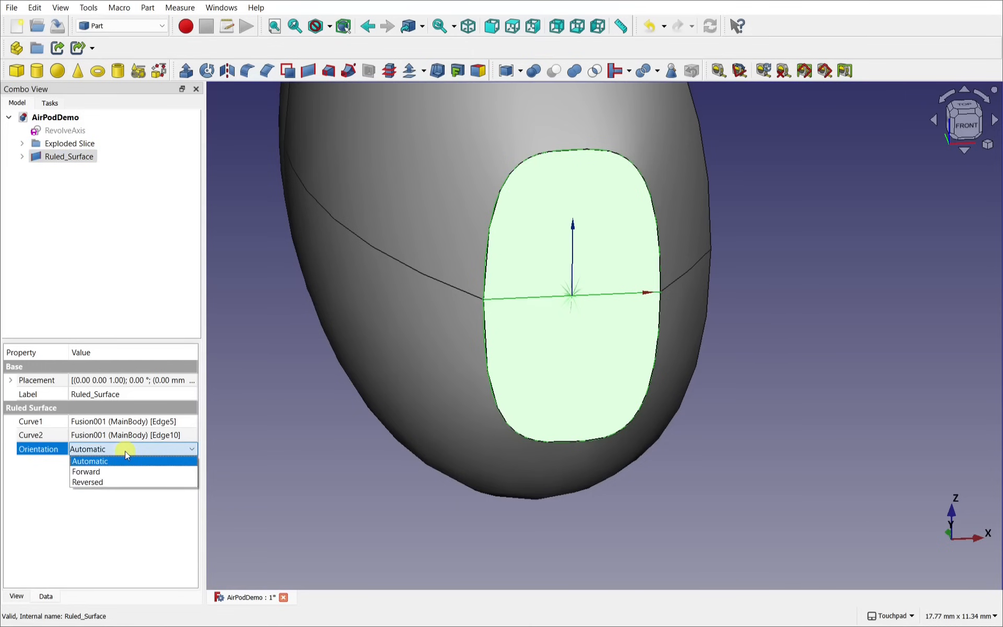
left_click(120, 471)
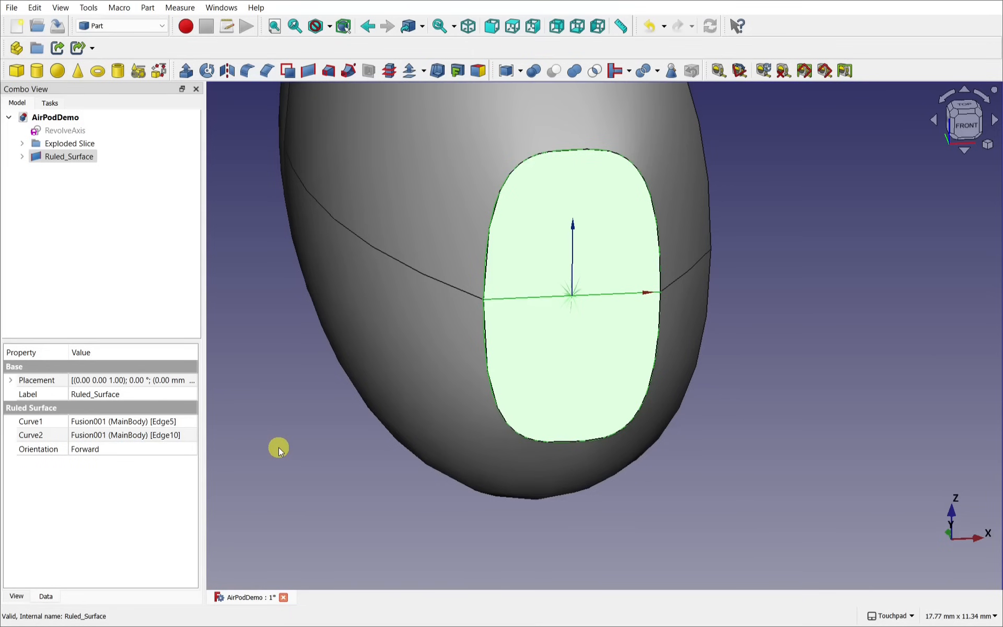
left_click(118, 454)
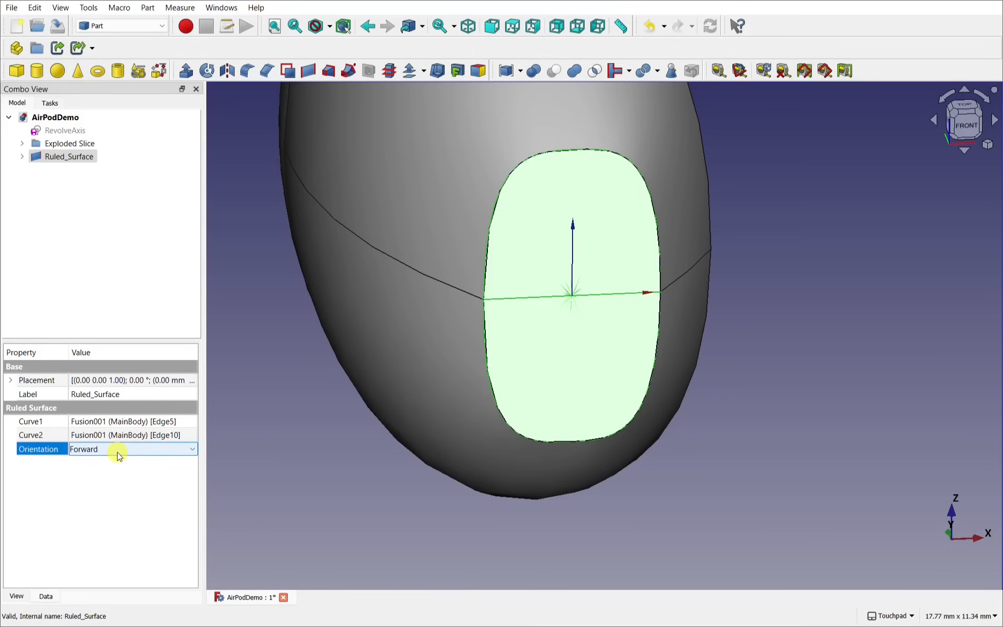
left_click(117, 454)
left_click(111, 482)
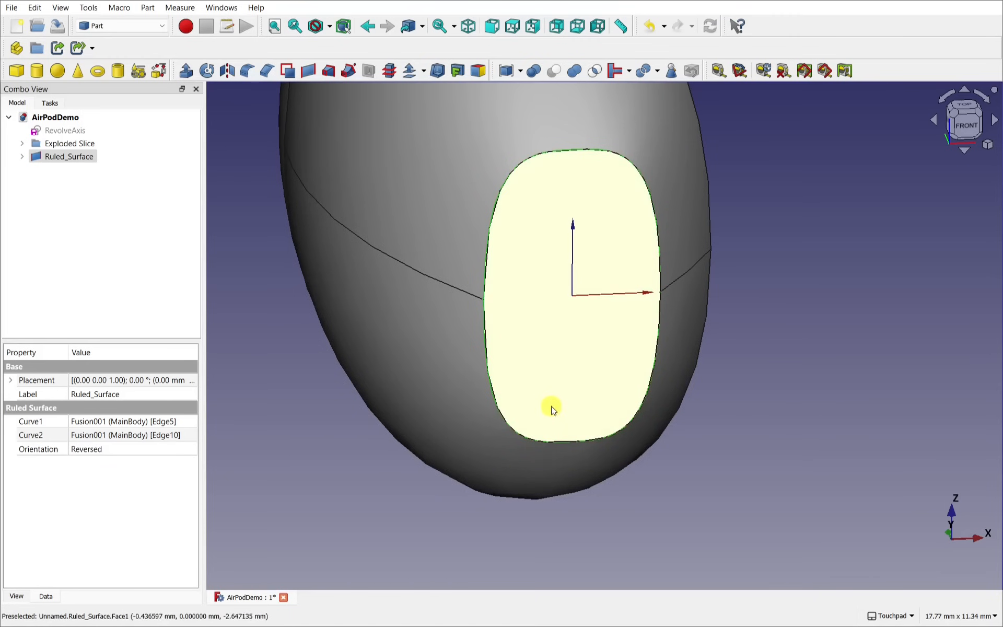
left_click_drag(552, 407, 478, 343, "shift")
scroll(615, 317, "down", 5)
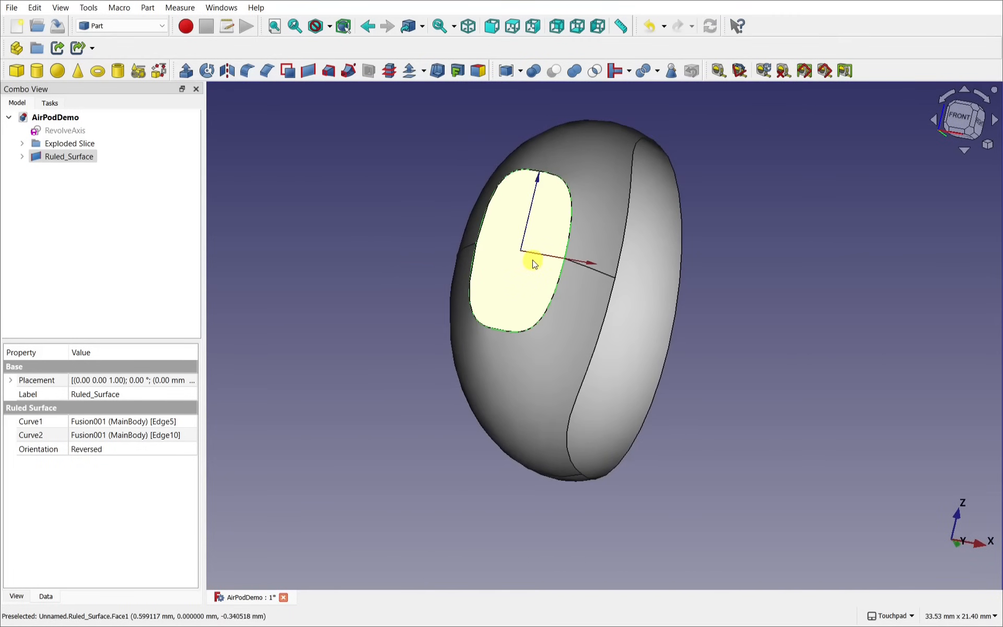
left_click_drag(533, 263, 282, 294, "shift")
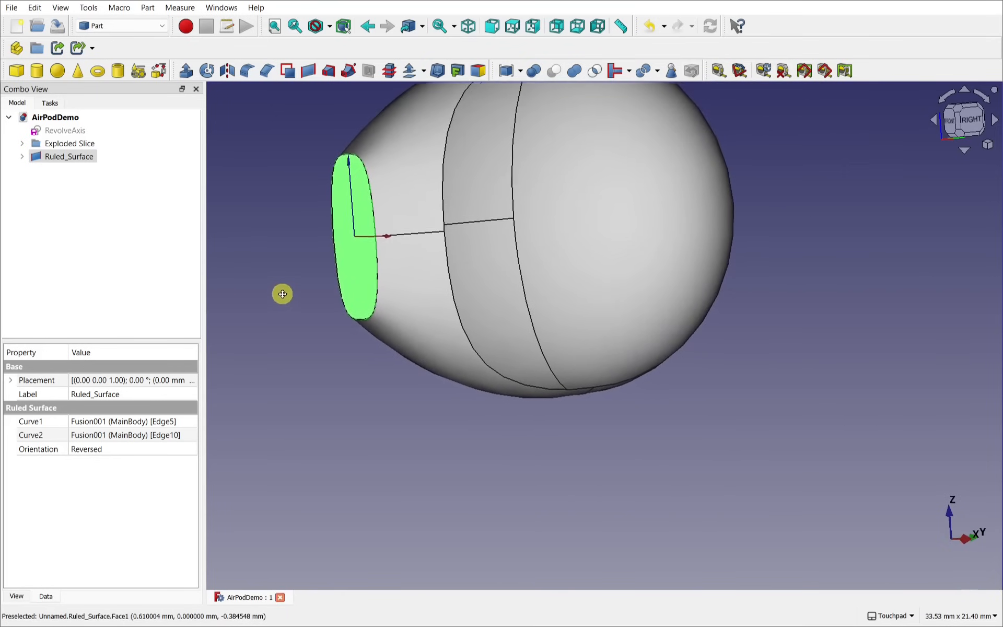
scroll(300, 323, "down", 5)
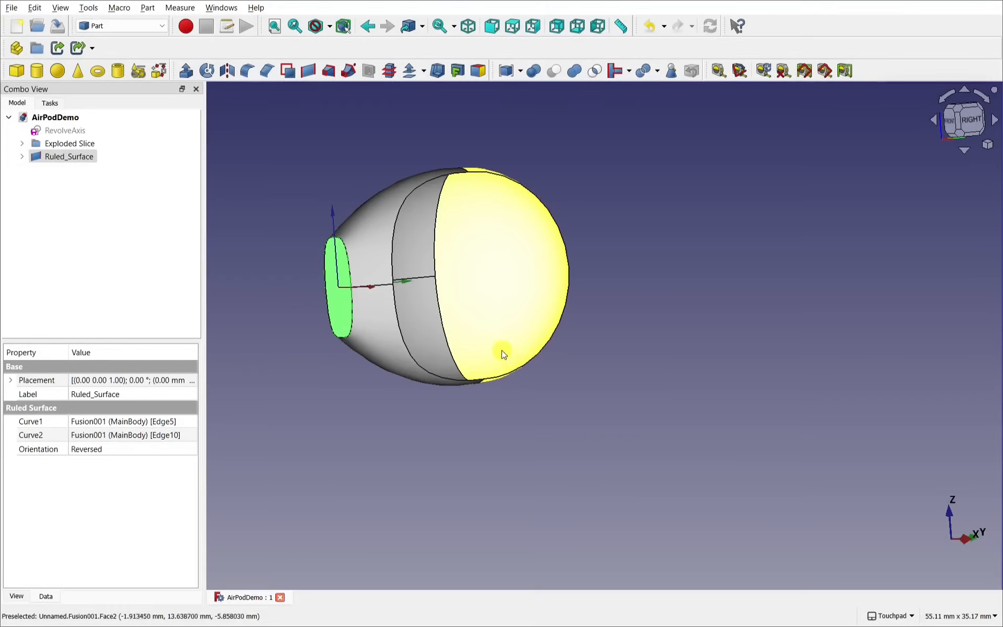
left_click_drag(503, 352, 418, 330, "alt")
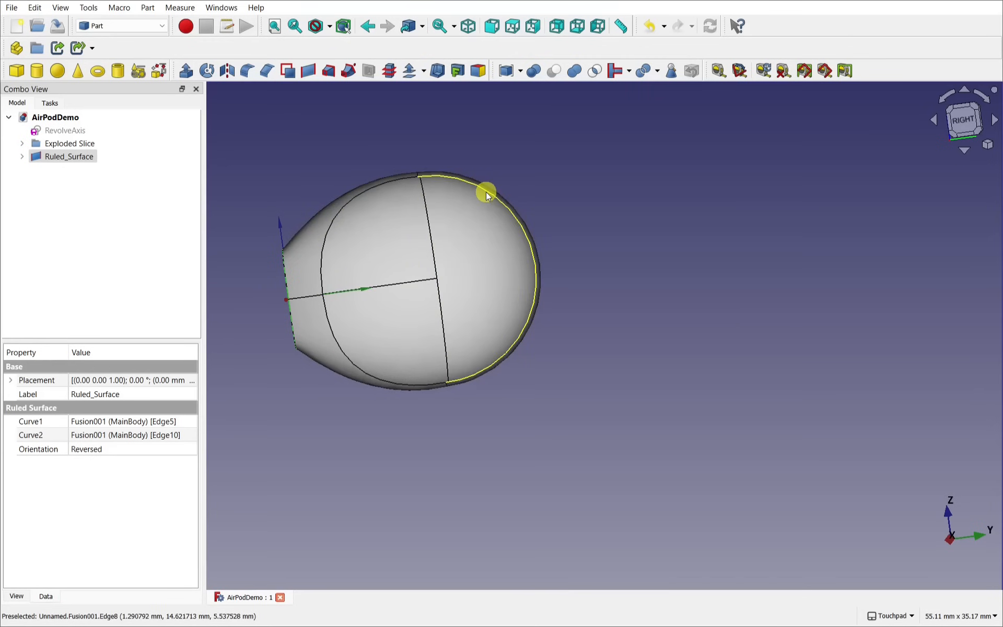
left_click_drag(478, 206, 586, 298, "alt")
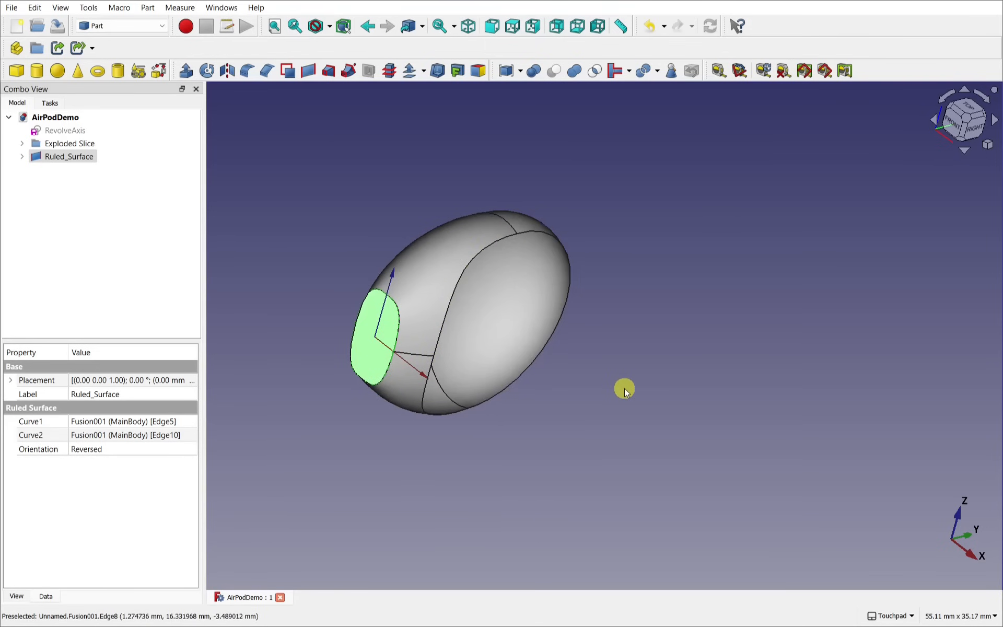
left_click_drag(669, 371, 669, 317, "alt")
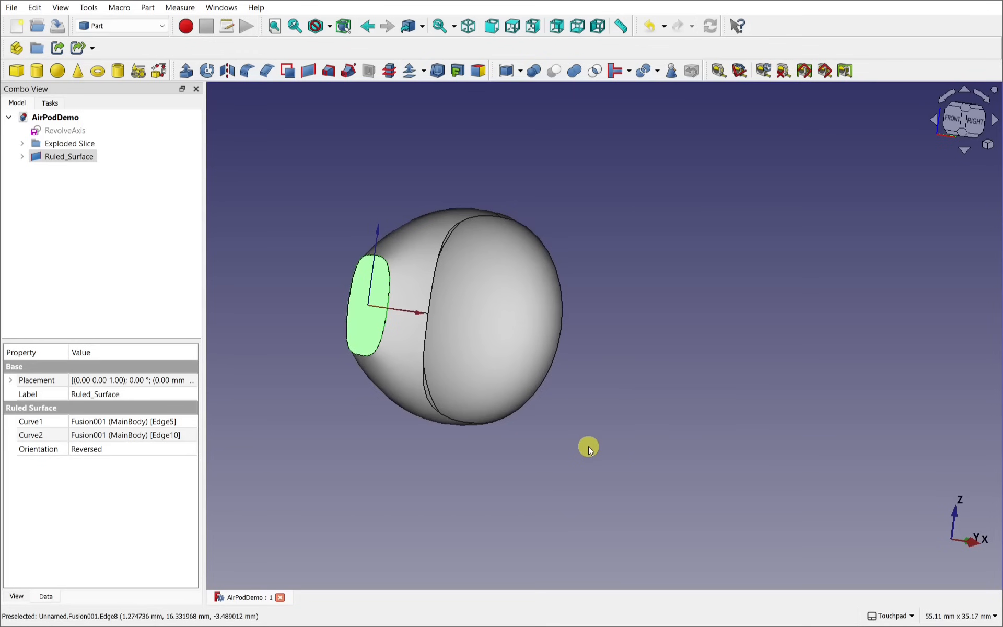
left_click_drag(636, 455, 650, 407, "shift")
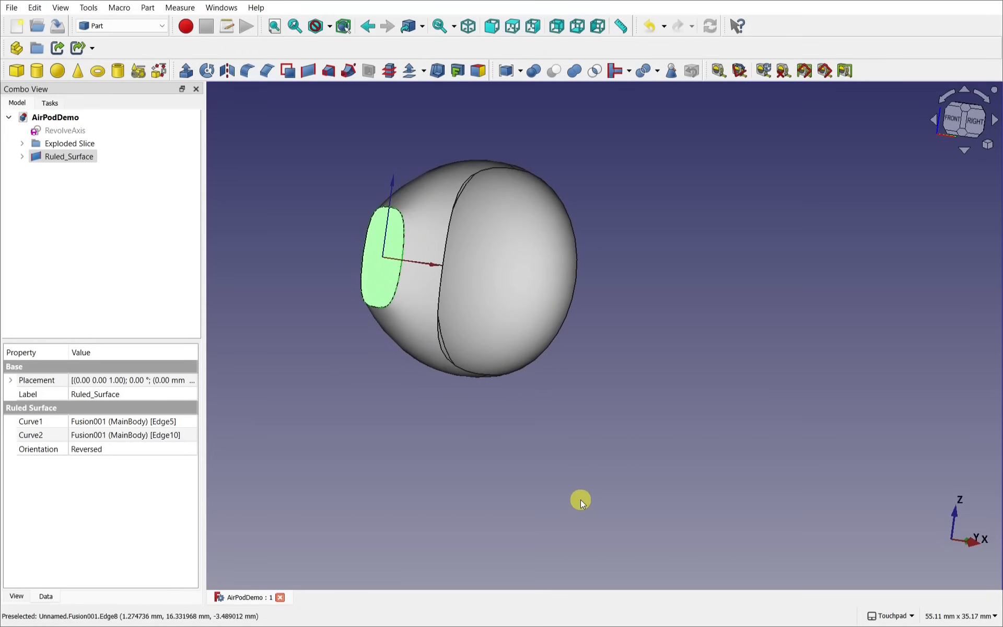
left_click_drag(626, 335, 562, 412, "alt")
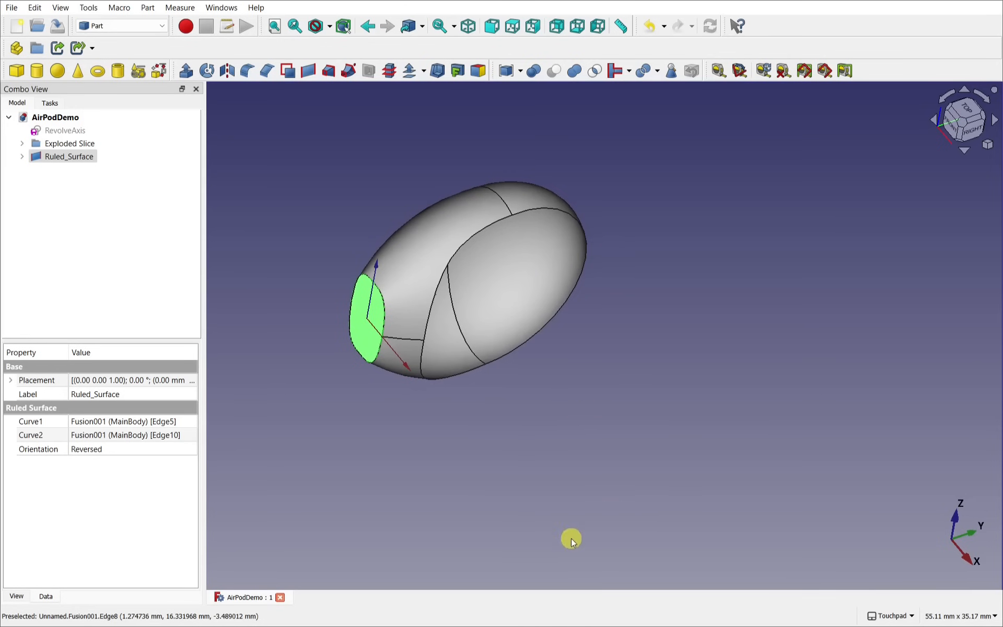
left_click_drag(631, 434, 616, 374, "alt")
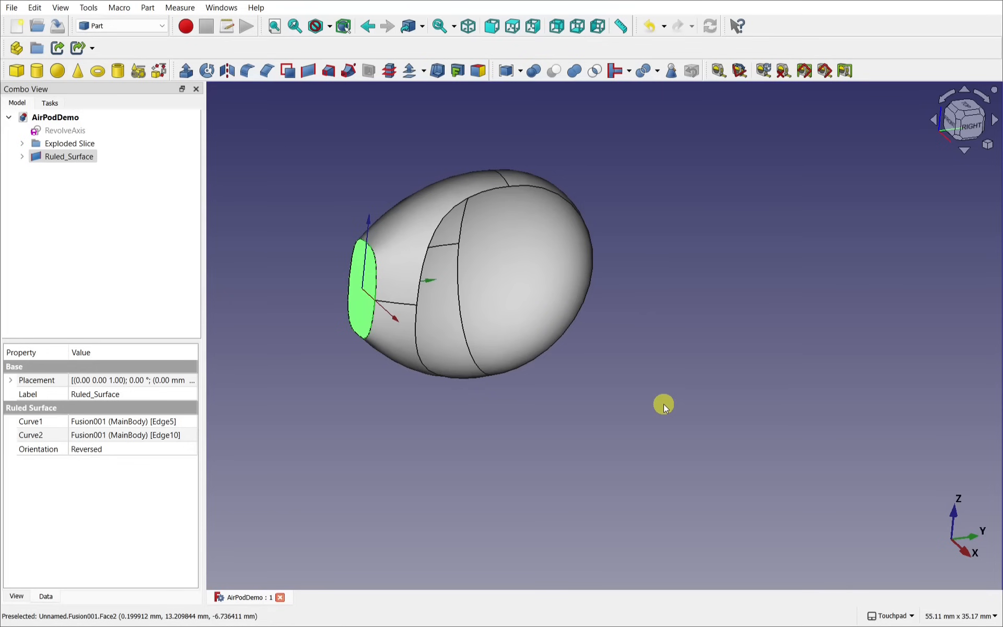
left_click_drag(663, 405, 692, 347, "alt")
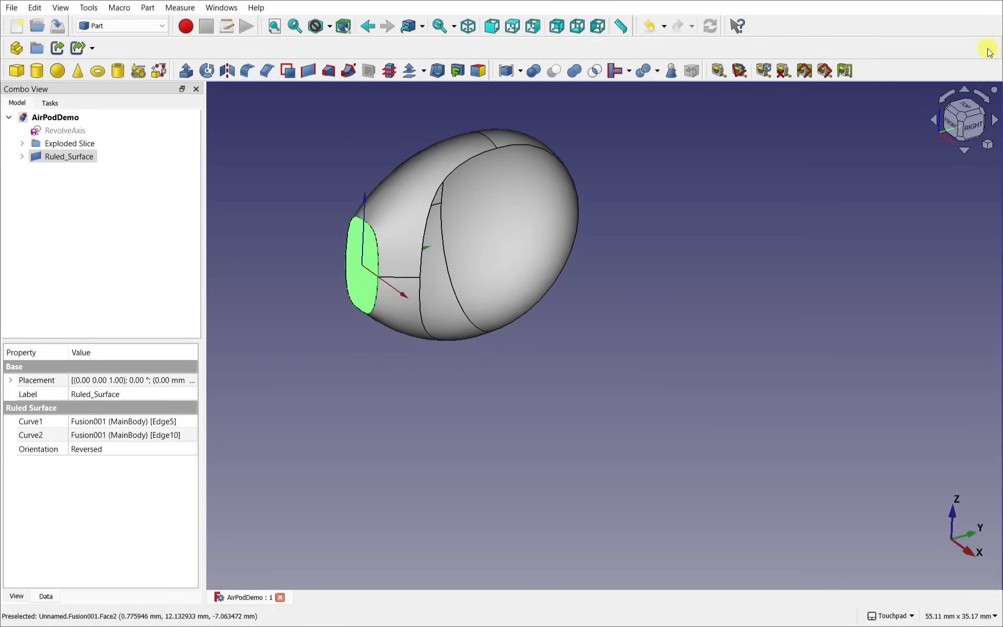
Step: View the earbud from the top, turned 90 degrees, and activate the Sketcher workbench
left_click(965, 123)
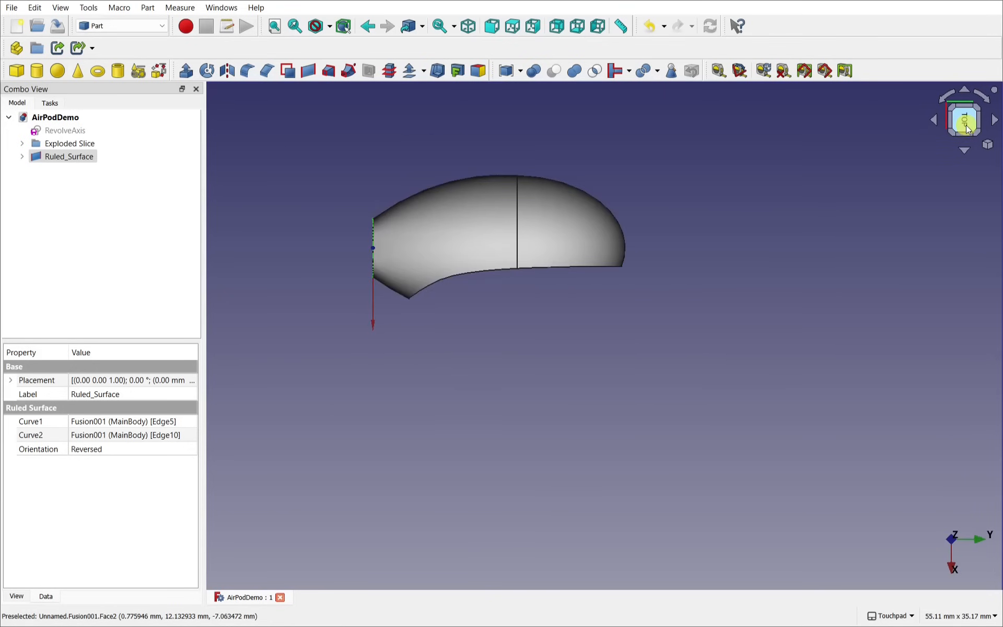
left_click(947, 96)
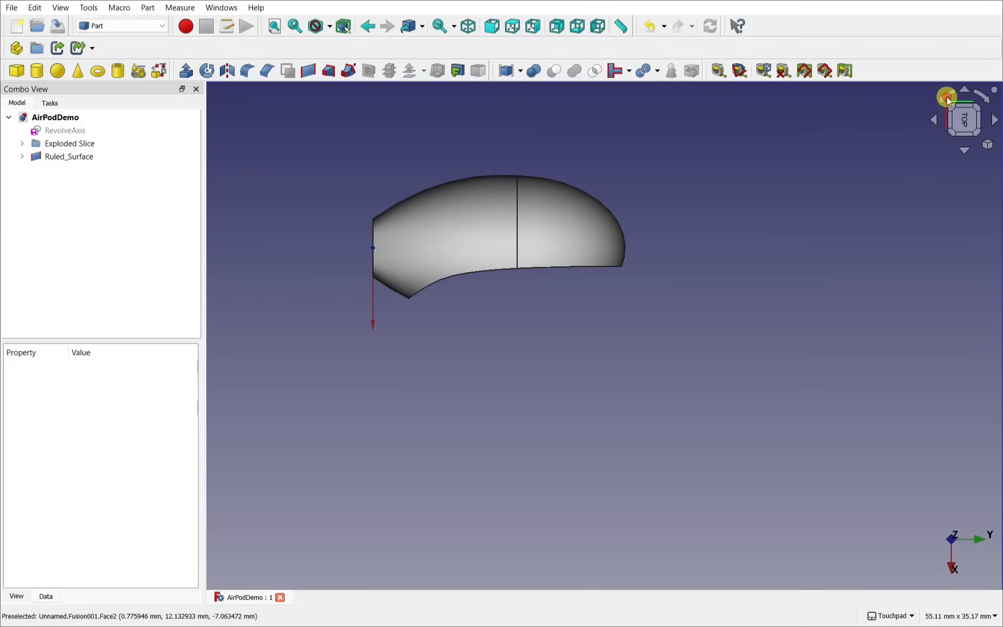
left_click(942, 95)
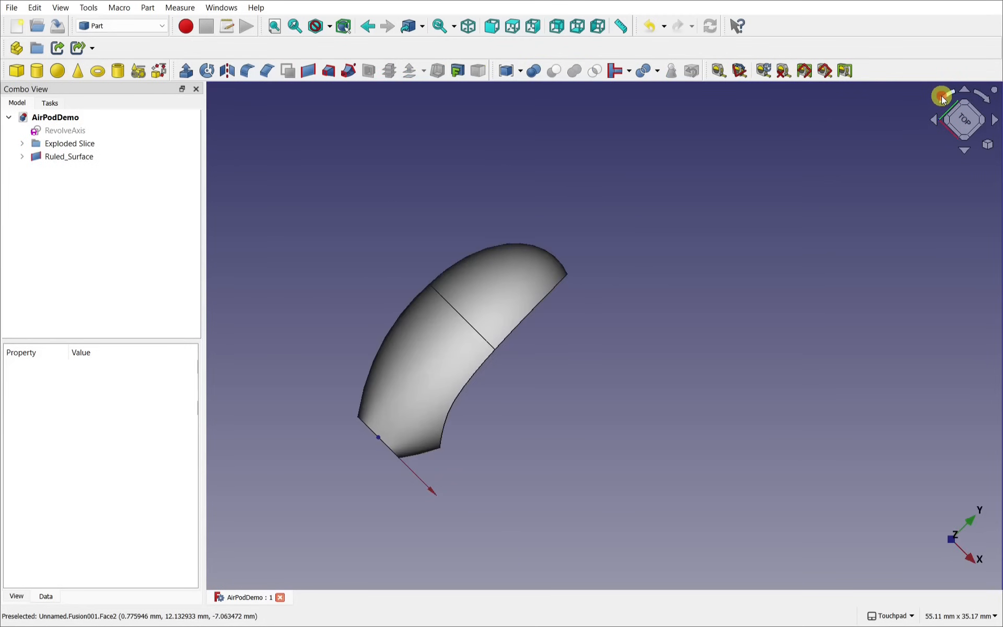
left_click(942, 95)
middle_click_drag(687, 363, 701, 184, "shift")
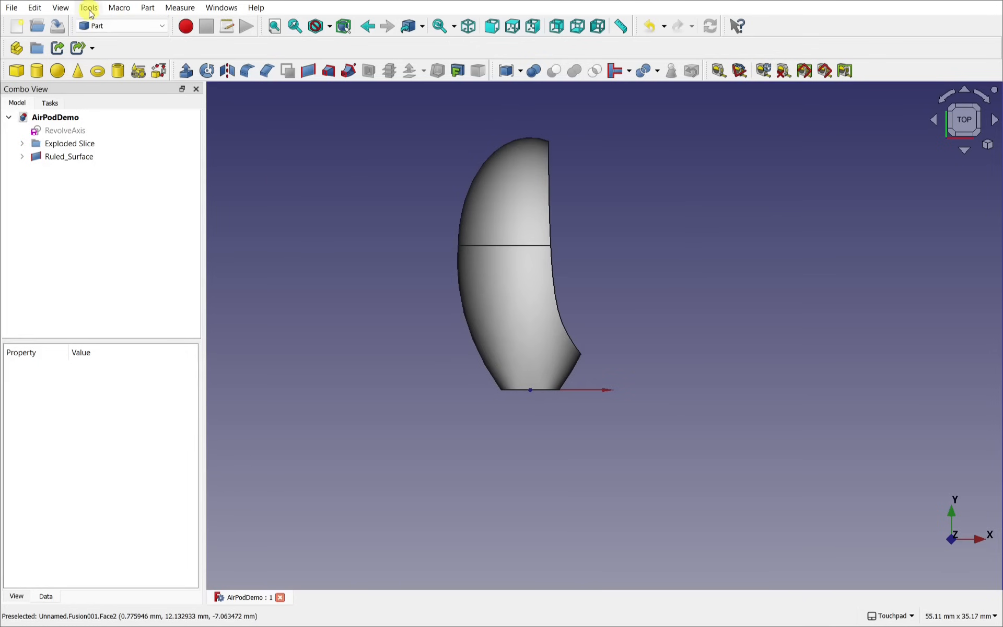
left_click(117, 25)
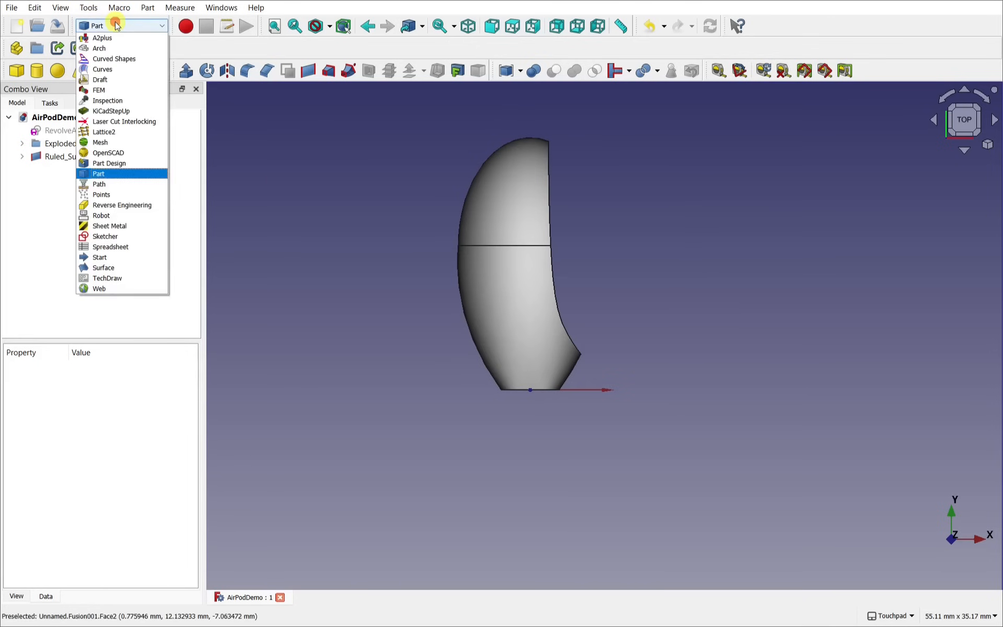
left_click(105, 236)
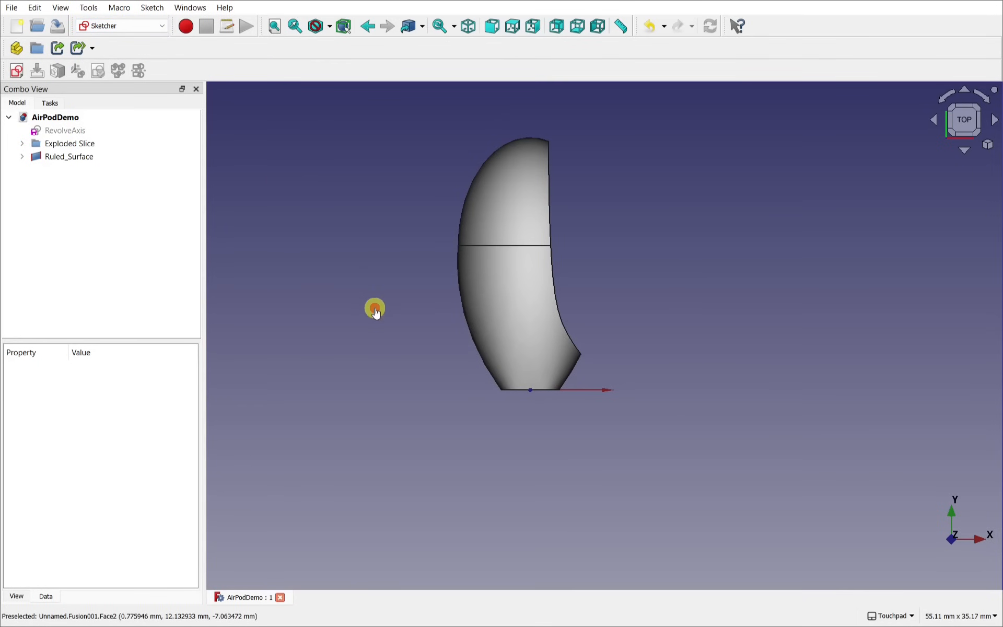
Step: Create Sketch004 on the XY-Plane and tilt the view to show the earbud's side
left_click(16, 70)
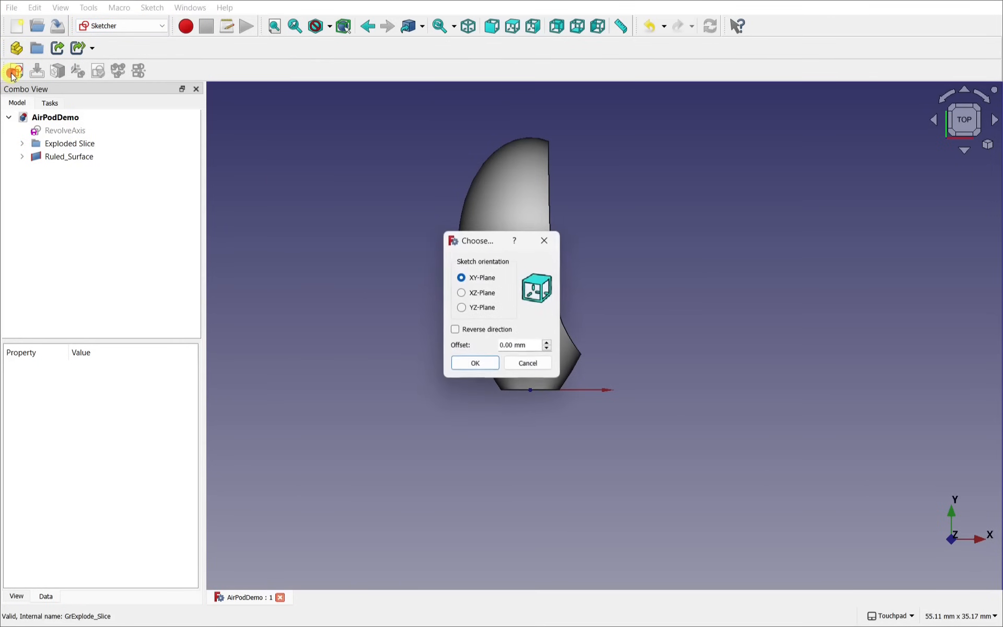
left_click(476, 363)
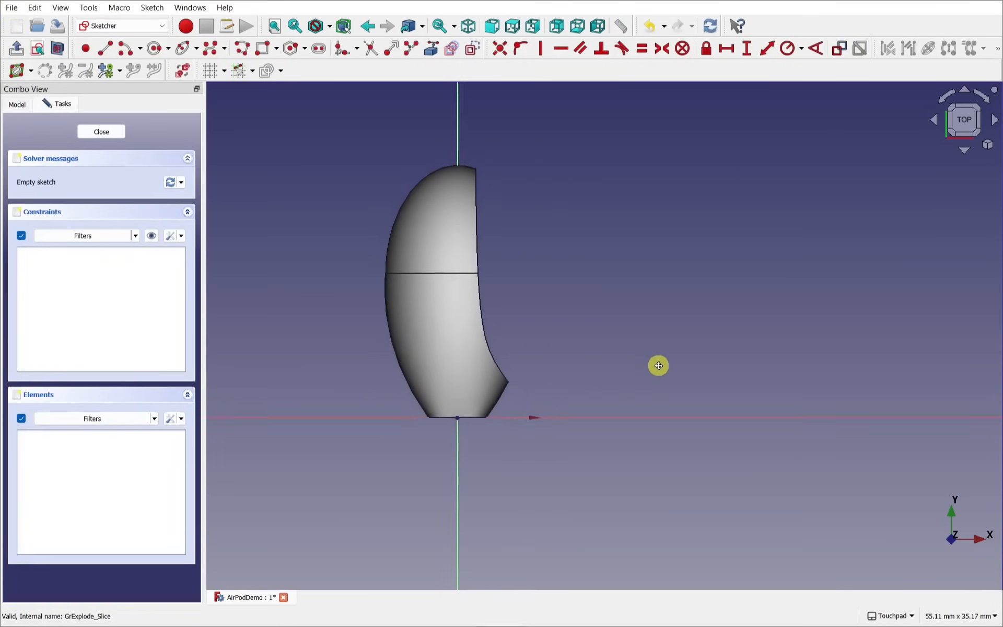
middle_click_drag(563, 358, 433, 322)
middle_click_drag(361, 233, 353, 248)
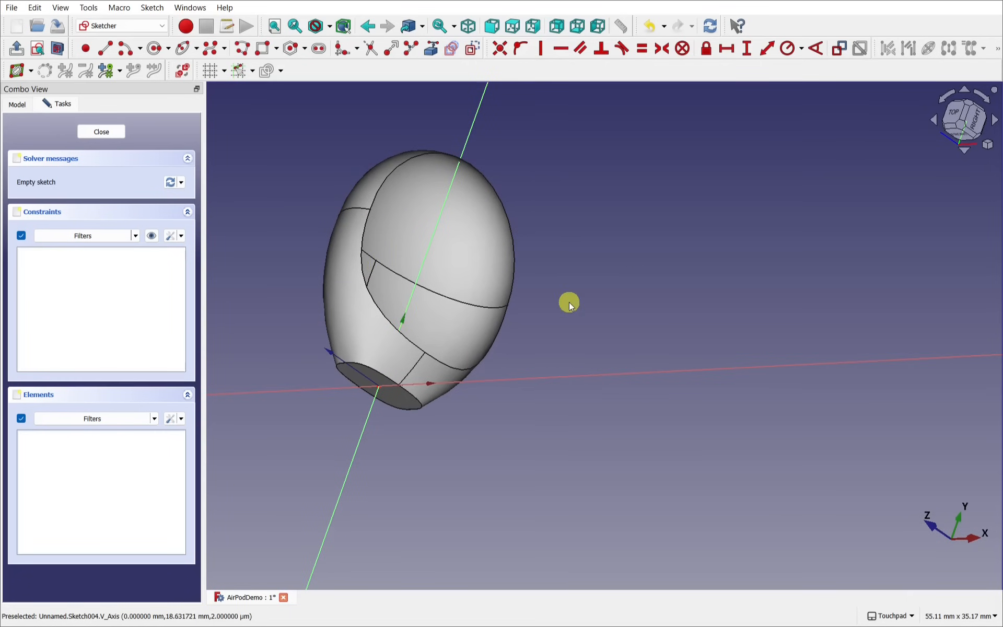
middle_click_drag(569, 300, 518, 337)
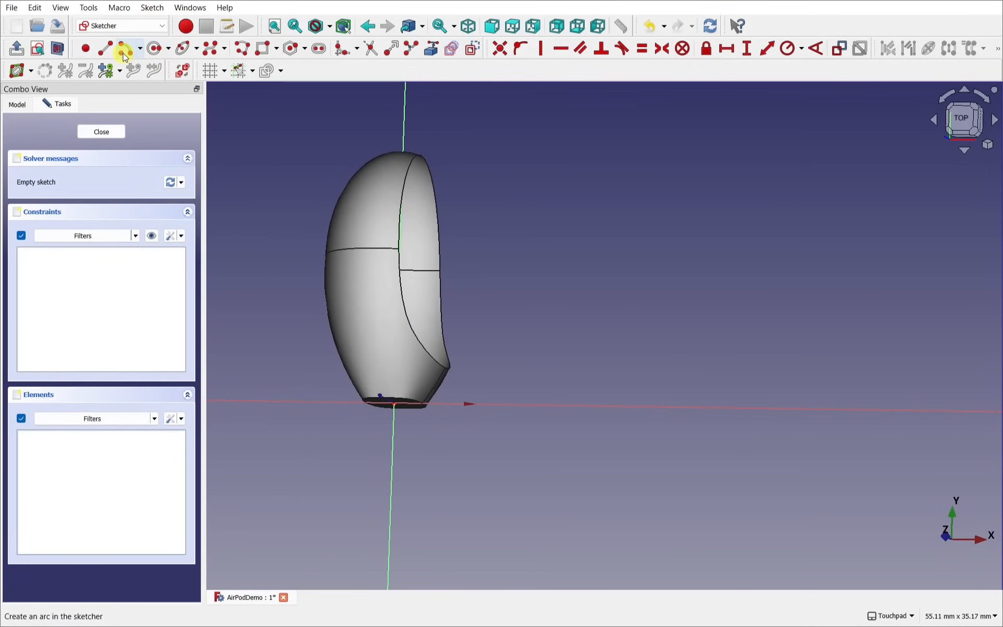
Step: Draw a first centre-and-end-points arc, a half circle beside the earbud head
left_click(140, 48)
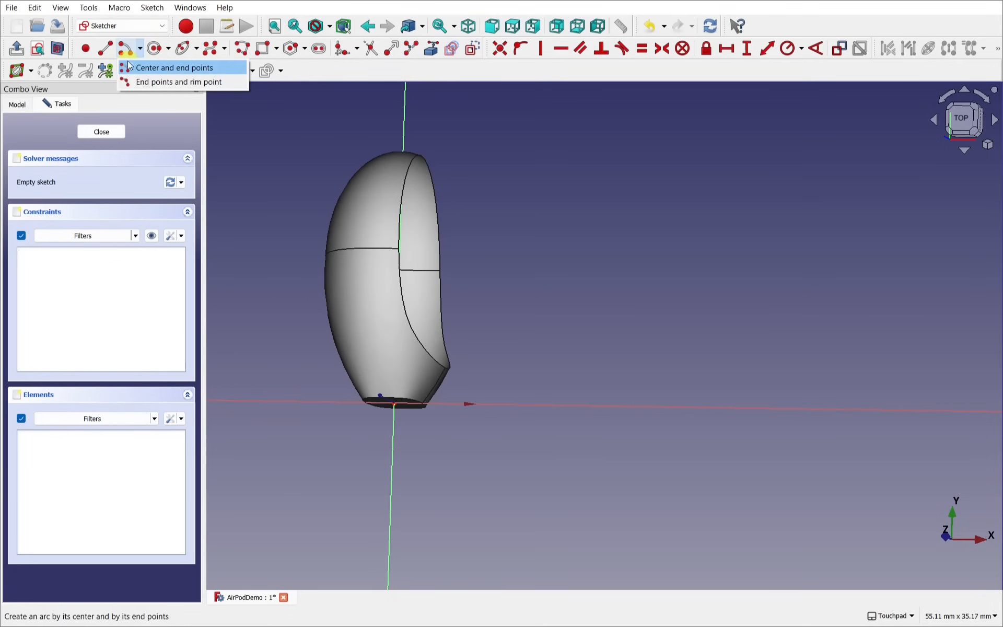
left_click(171, 73)
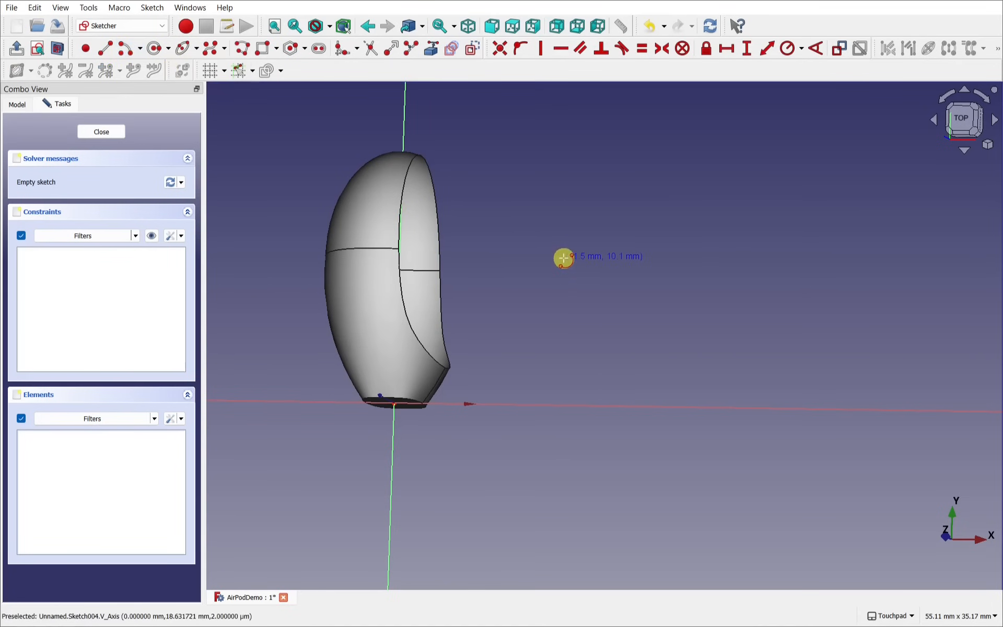
left_click(564, 259)
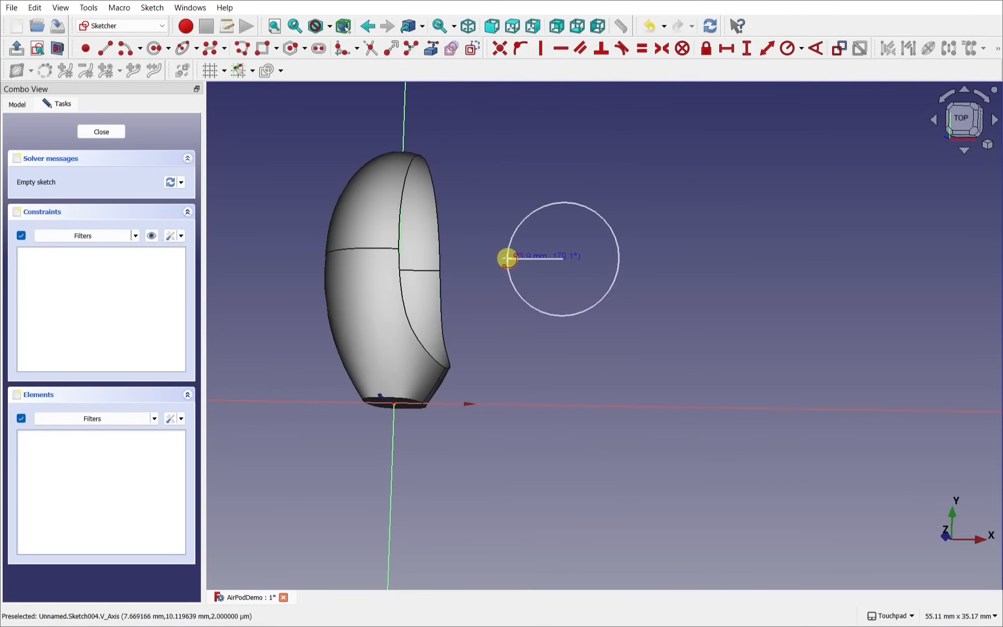
left_click(512, 260)
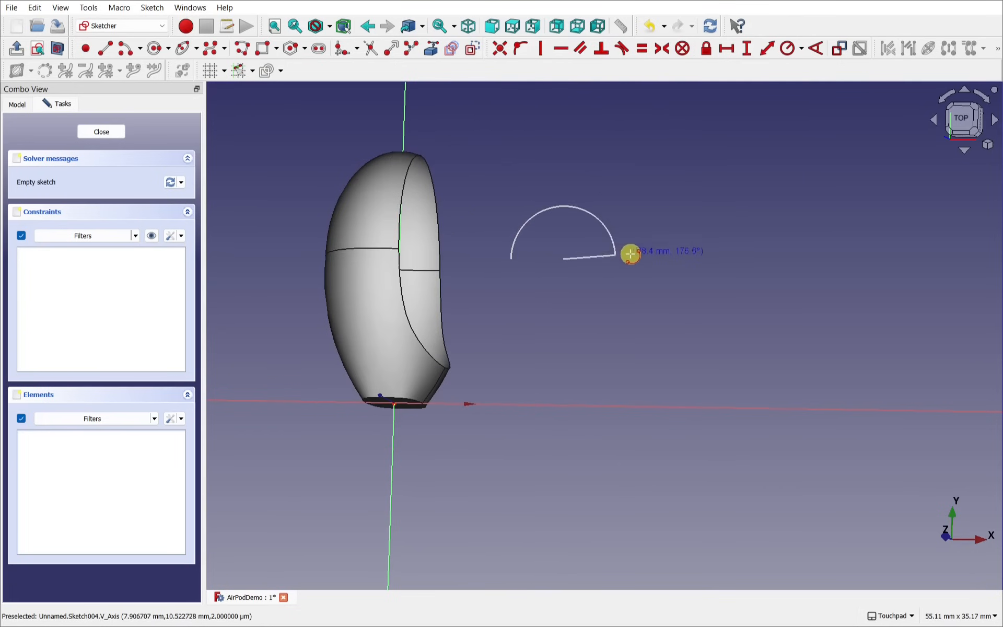
left_click(633, 257)
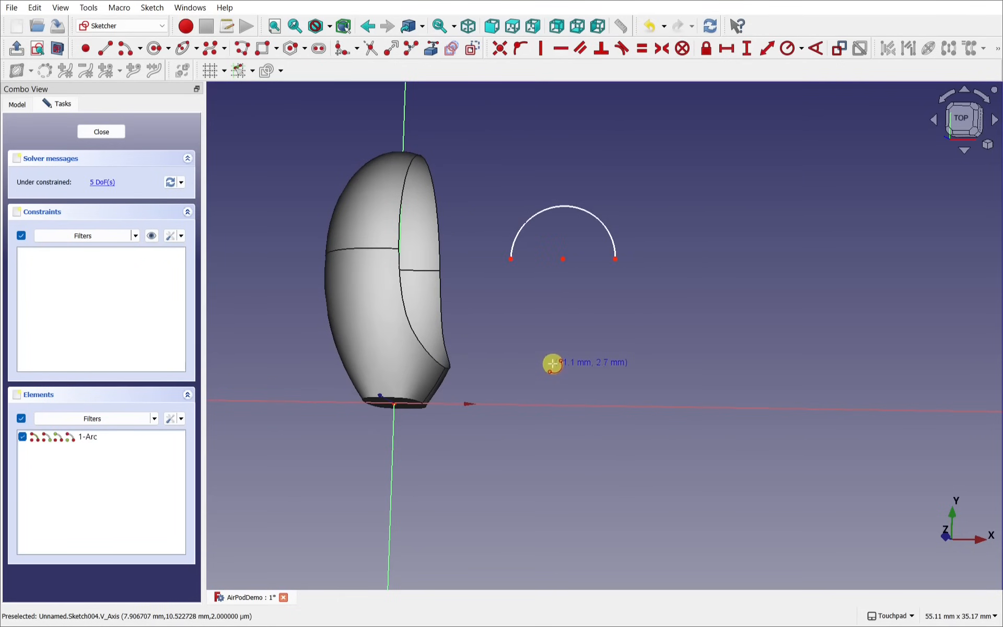
left_click_drag(552, 362, 486, 346, "alt")
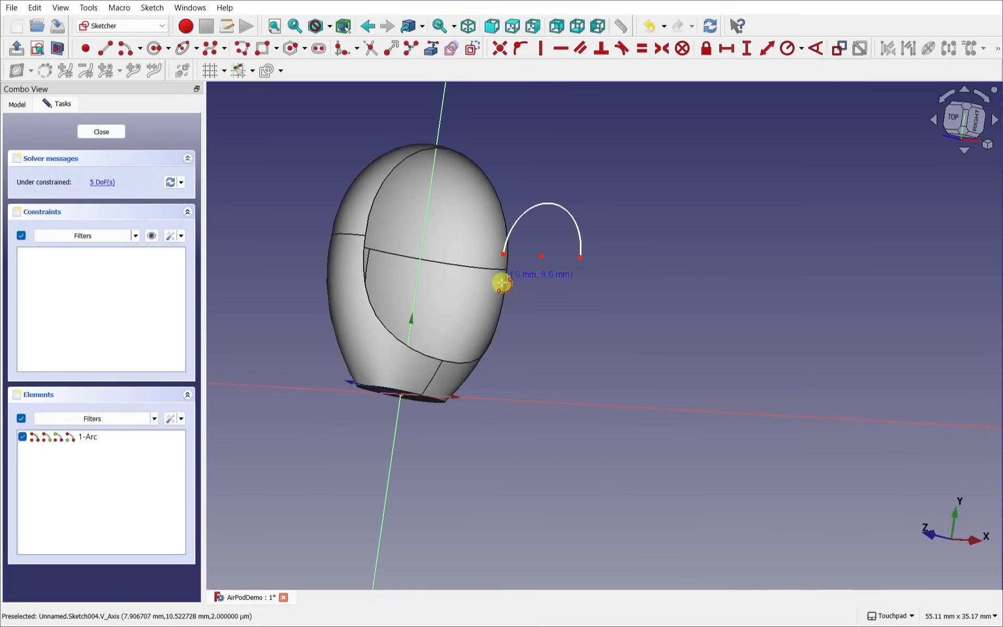
left_click_drag(586, 309, 695, 317, "alt")
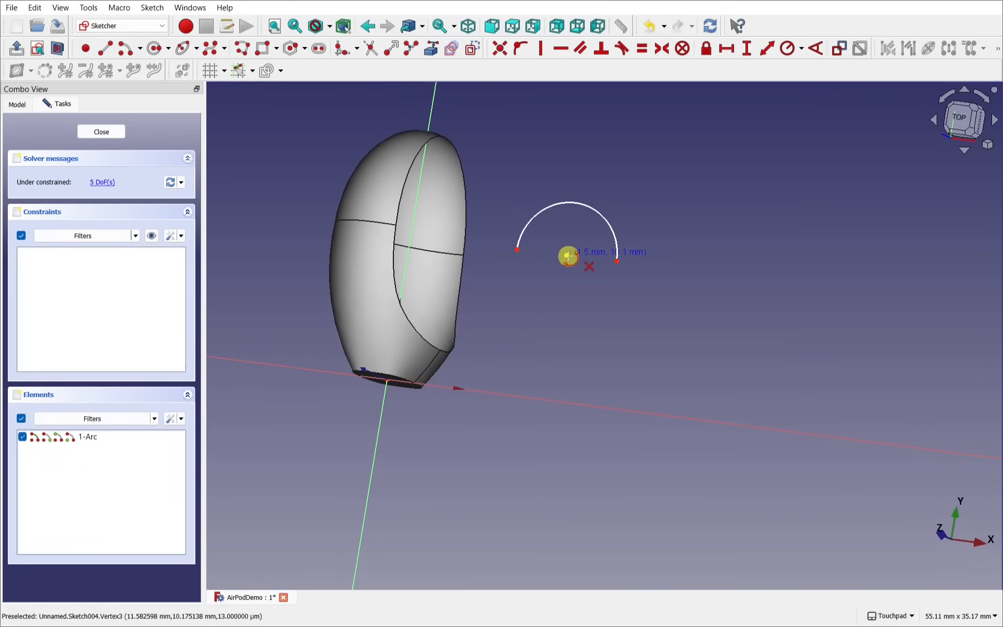
Step: Add a second arc around the same centre
right_click(568, 256)
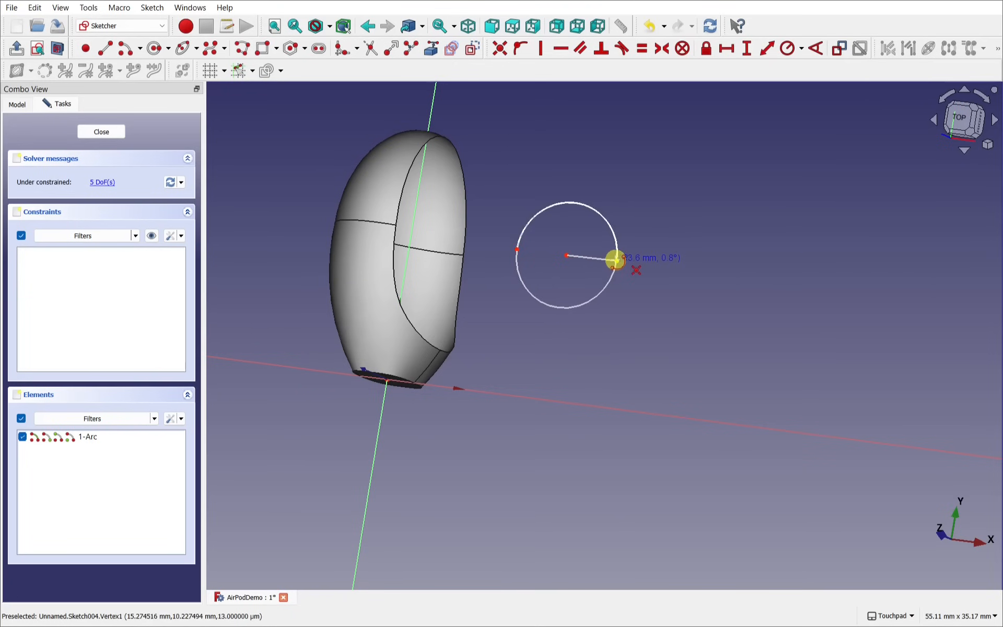
left_click(552, 305)
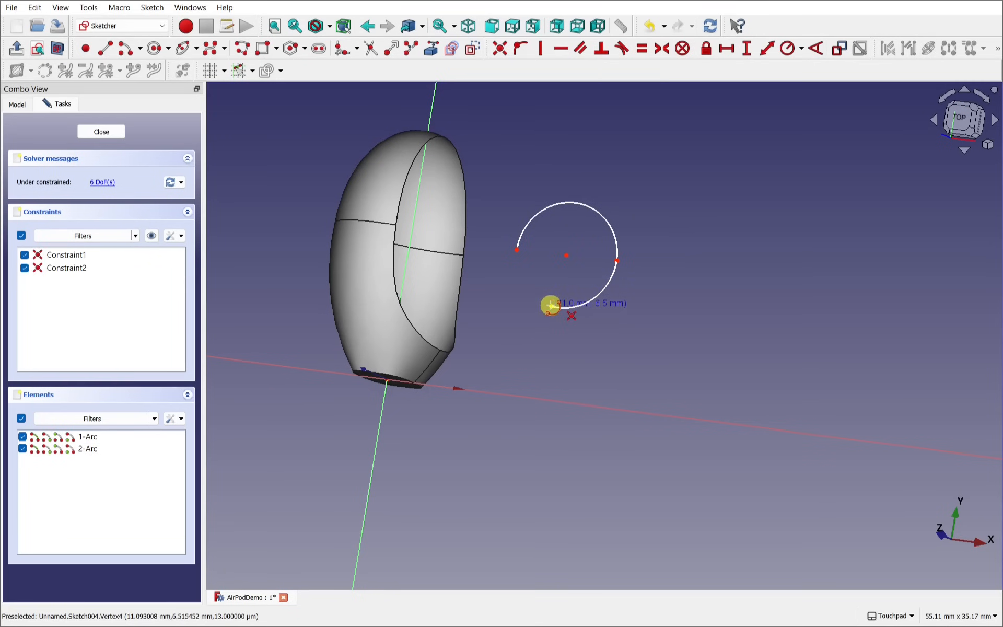
middle_click_drag(528, 316, 447, 323, "alt")
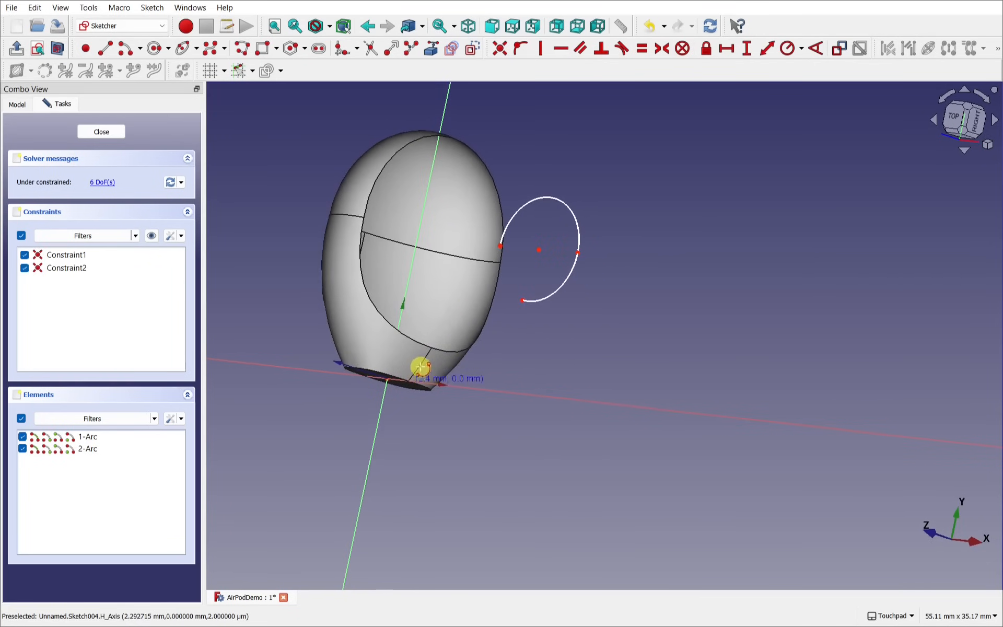
middle_click_drag(520, 340, 600, 359, "alt")
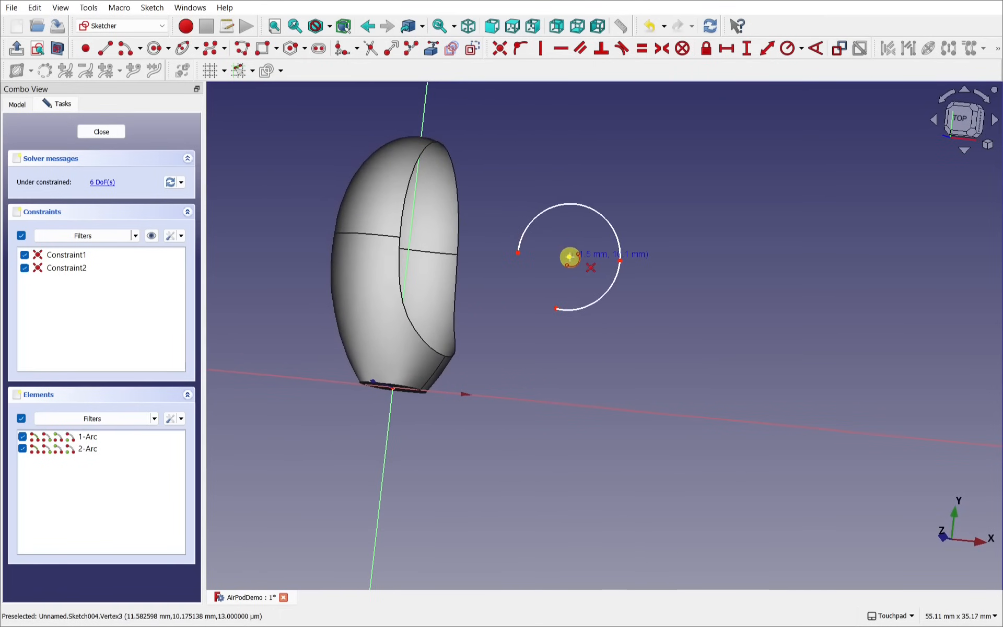
Step: Close the circle with a third arc and select the flagged redundant constraint
left_click(570, 259)
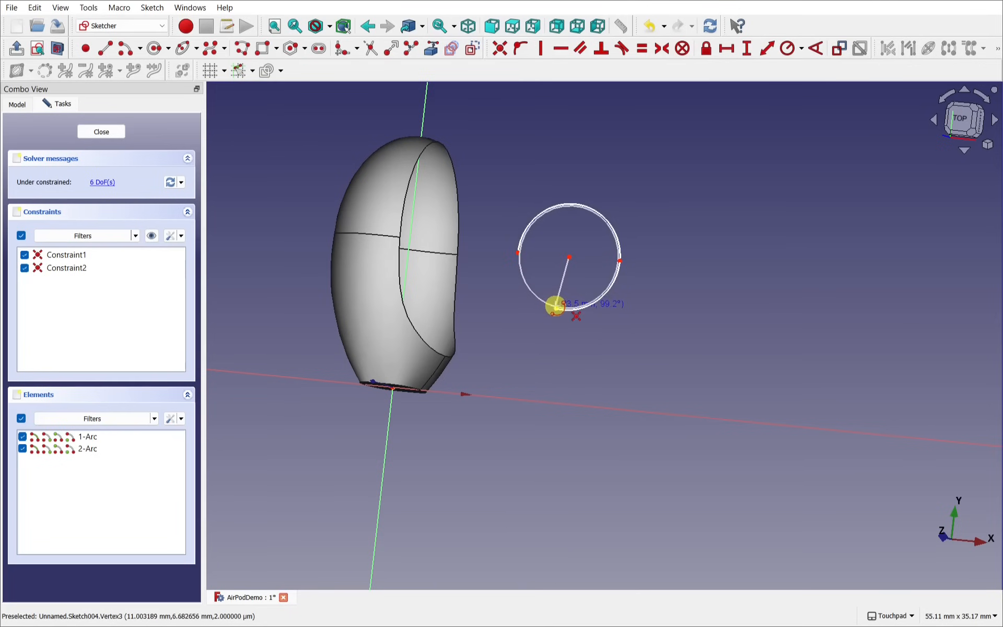
left_click(556, 308)
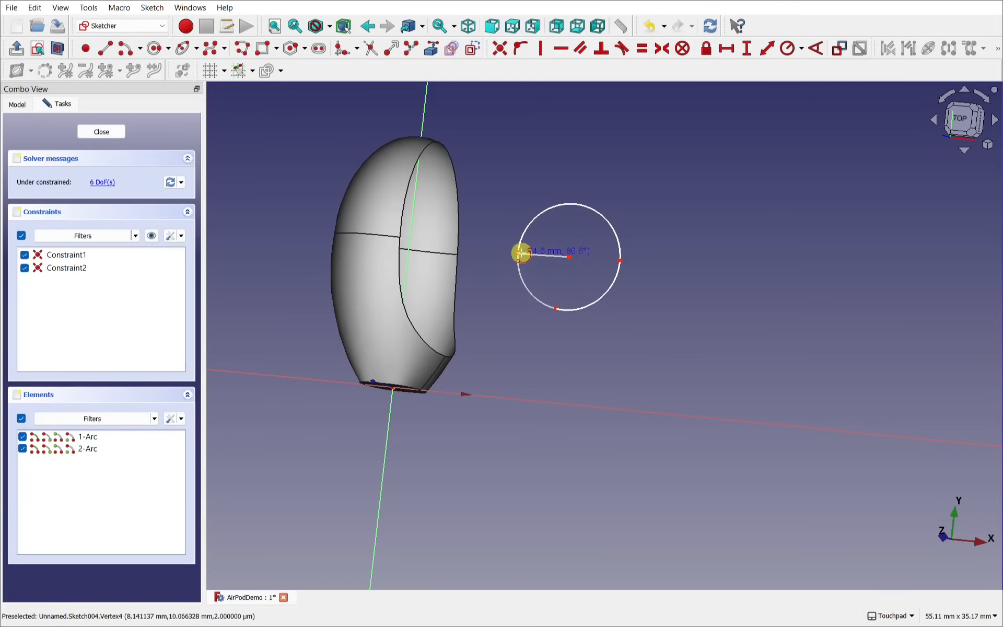
scroll(521, 252, "up", 5)
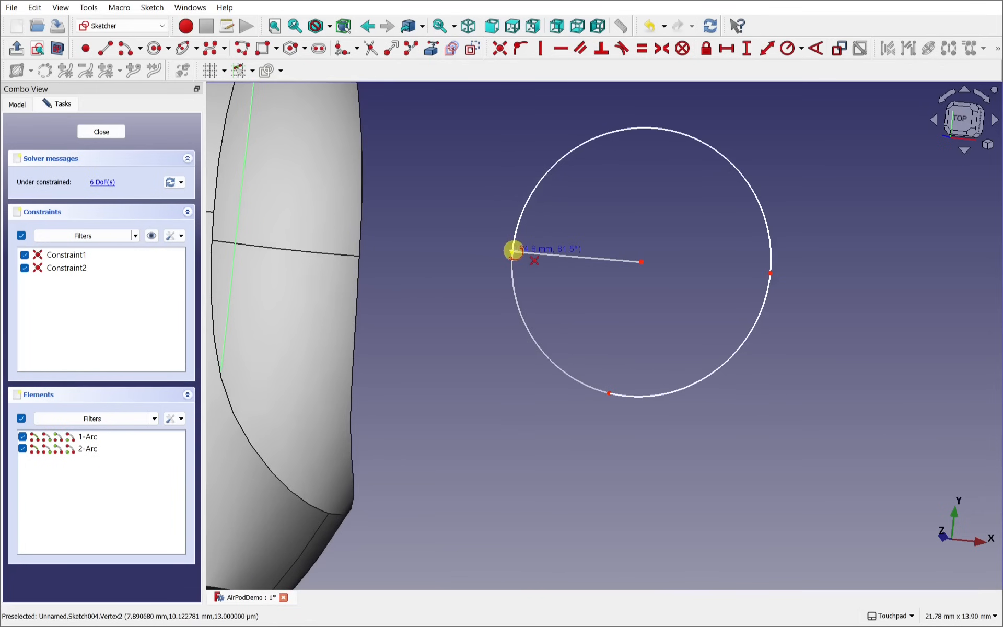
left_click(513, 250)
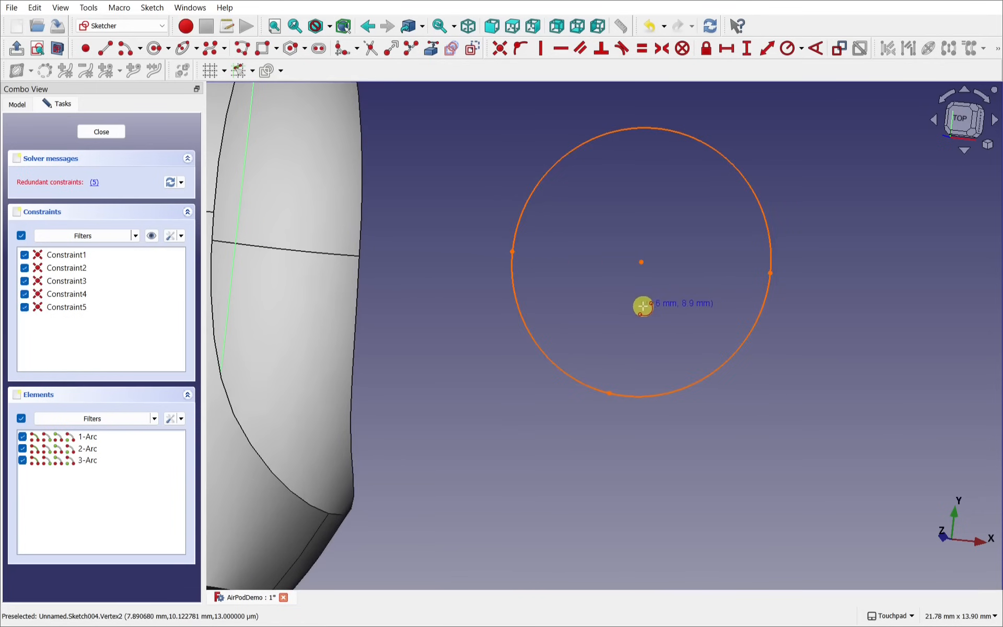
scroll(642, 306, "down", 4)
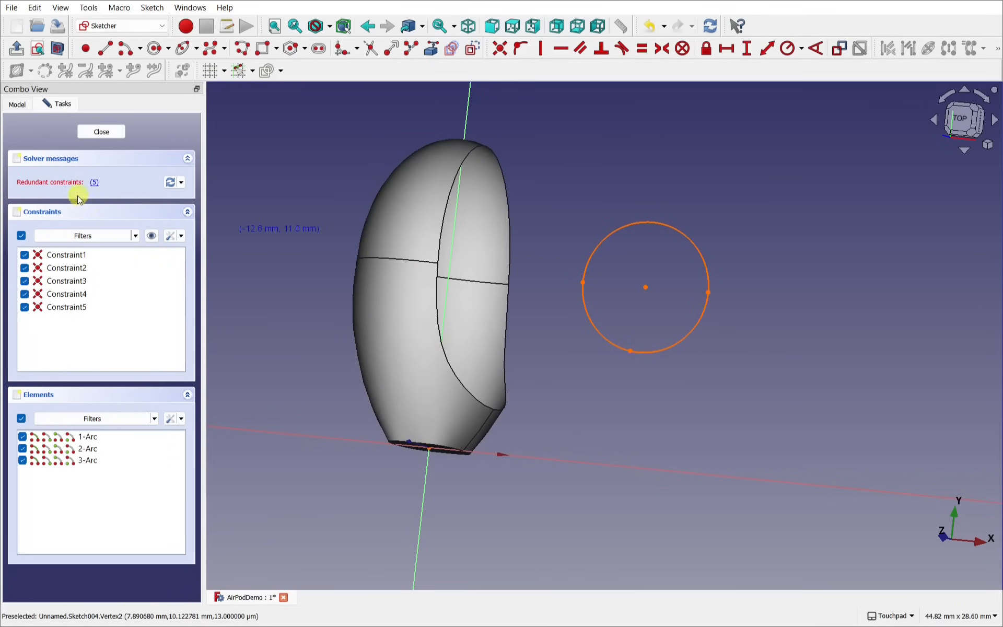
left_click(95, 183)
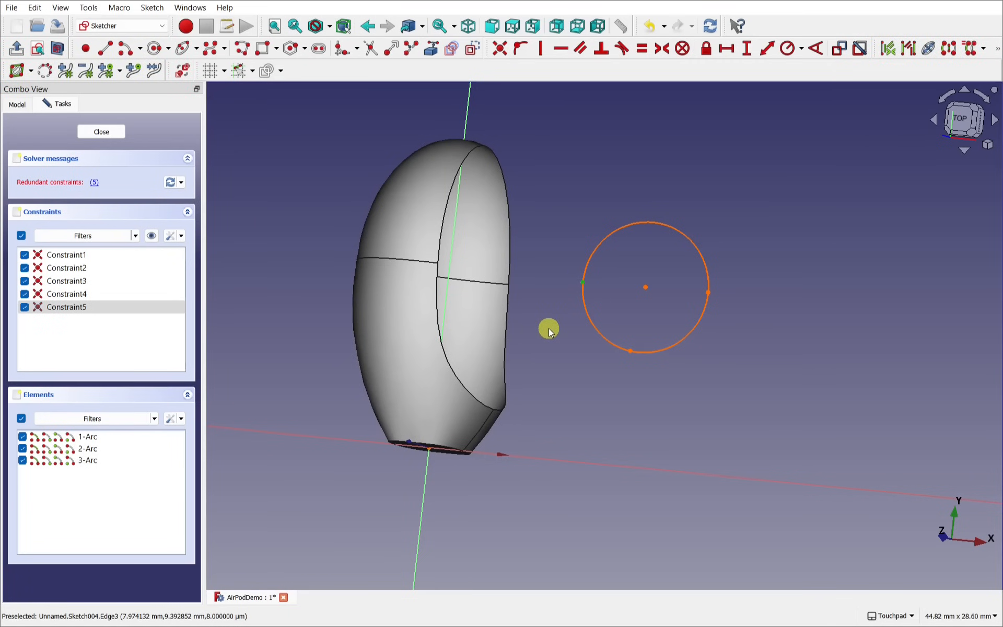
Step: Delete the redundant constraint and switch to an exact top view
key("Delete")
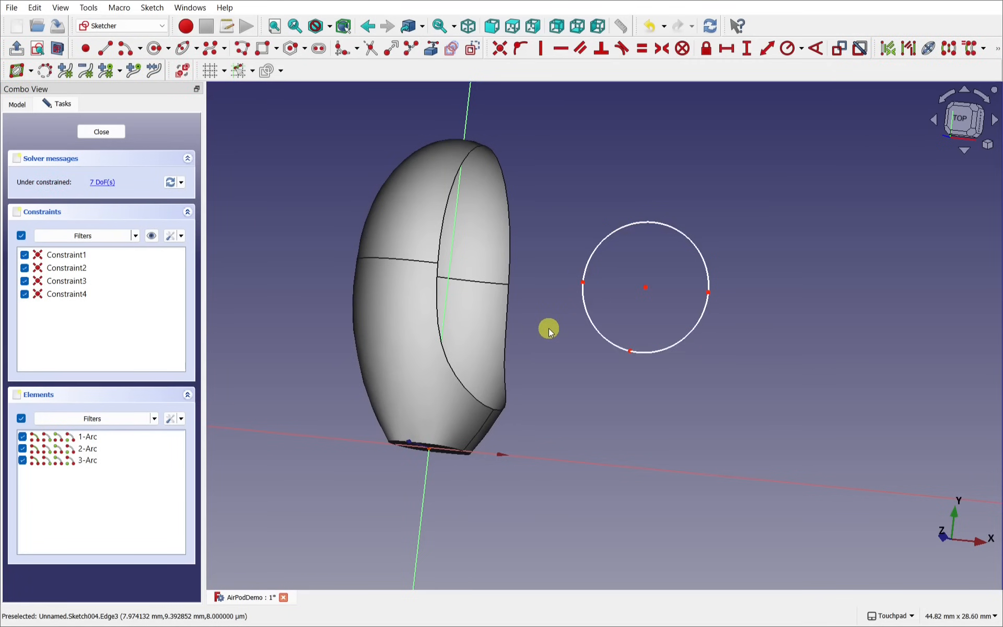
middle_click_drag(619, 401, 560, 395, "alt")
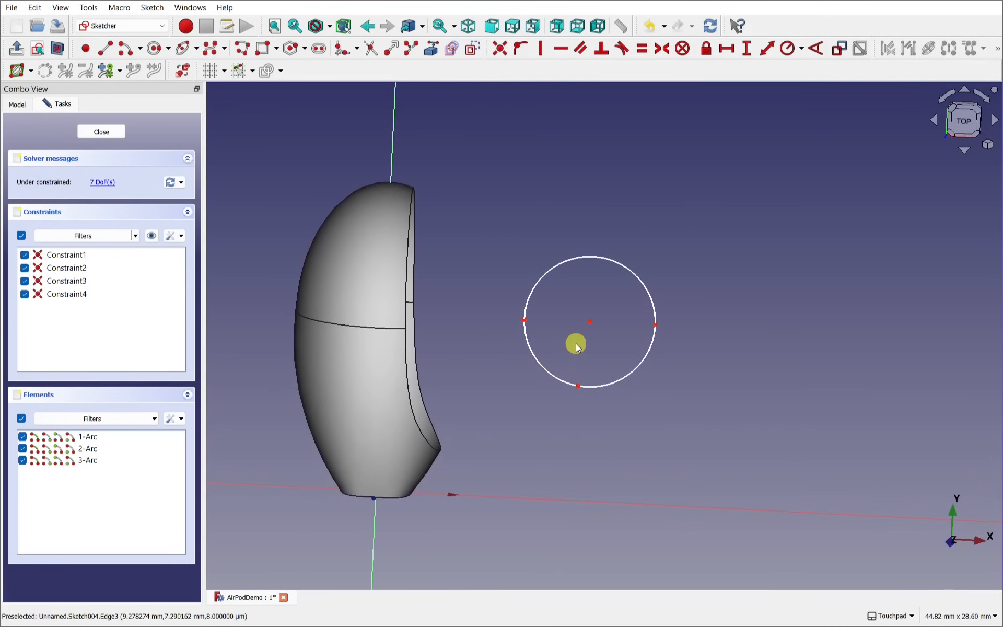
scroll(576, 342, "up", 2)
left_click(965, 138)
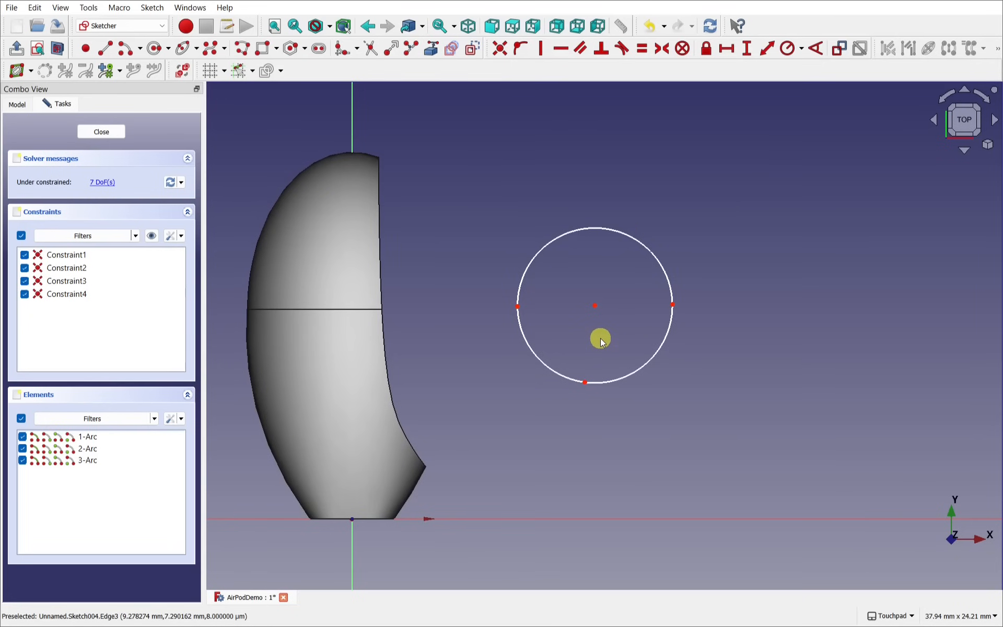
Step: Make the bottom point vertical with the circle centre, and the right and left points horizontal
left_click(541, 52)
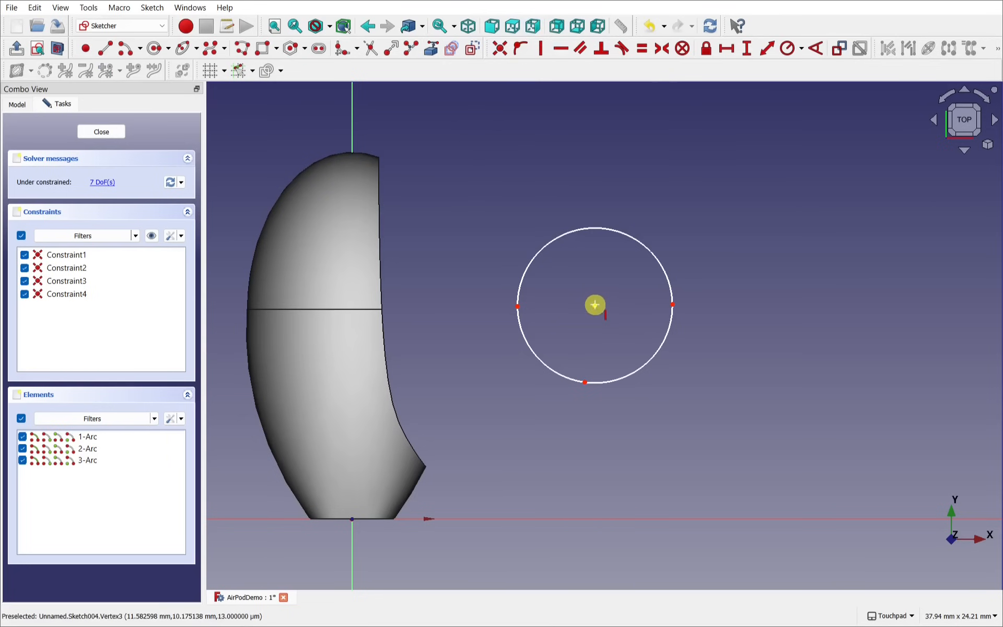
left_click(595, 305)
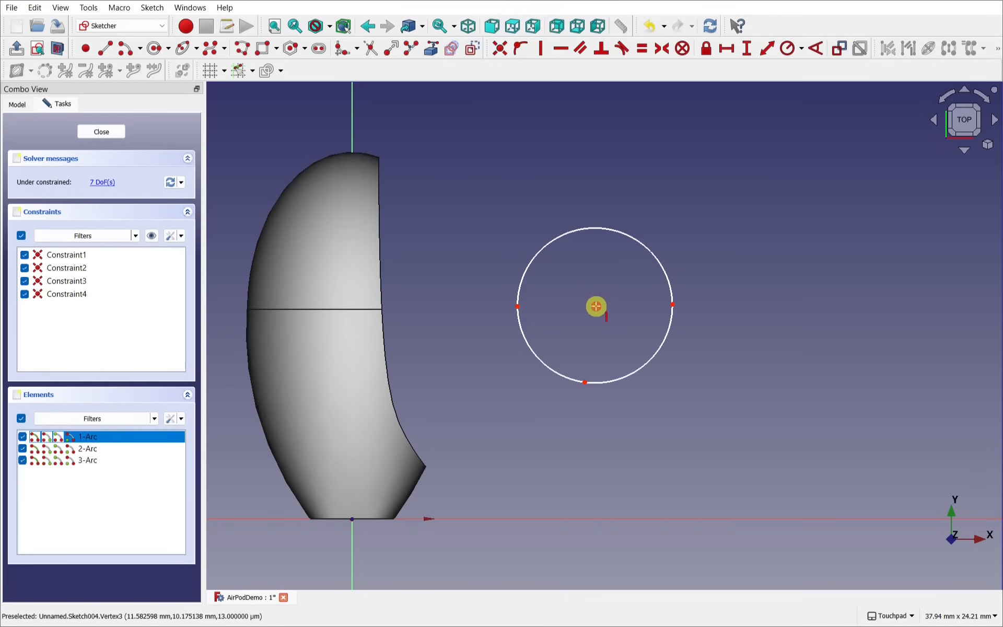
left_click(583, 381)
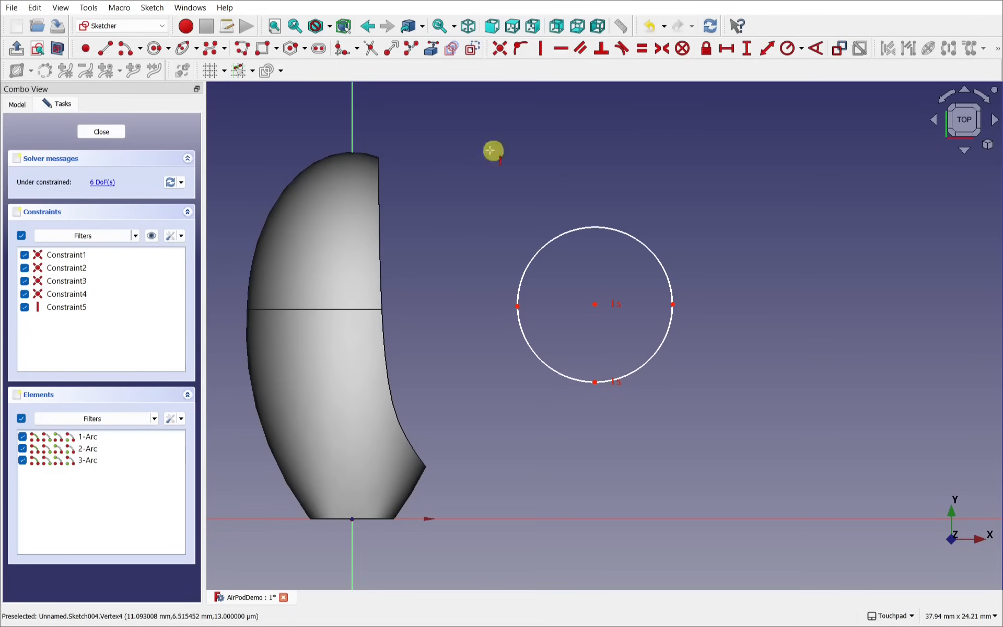
left_click(561, 50)
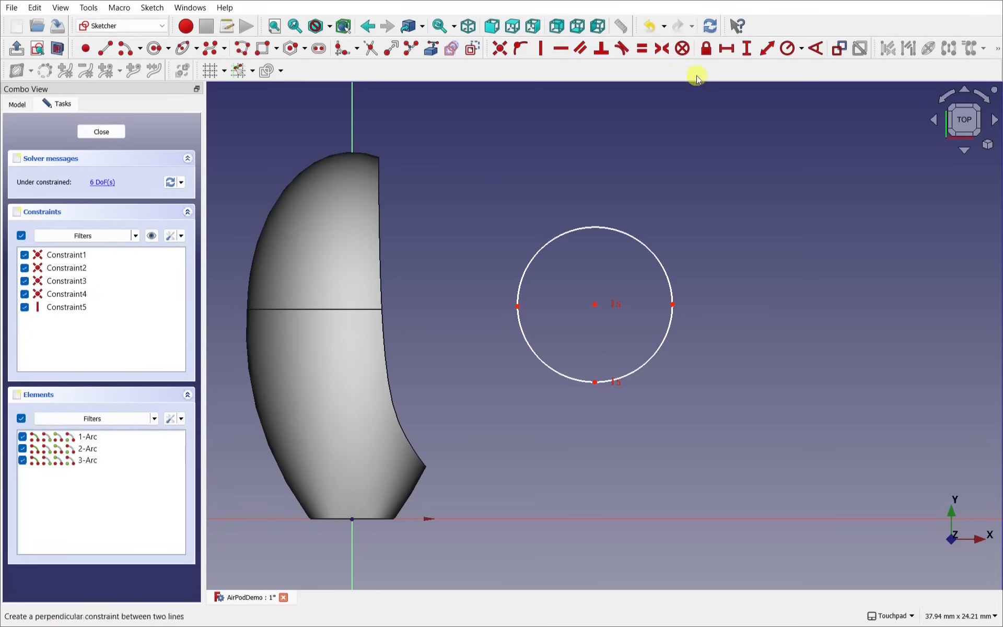
left_click(594, 303)
left_click(594, 303)
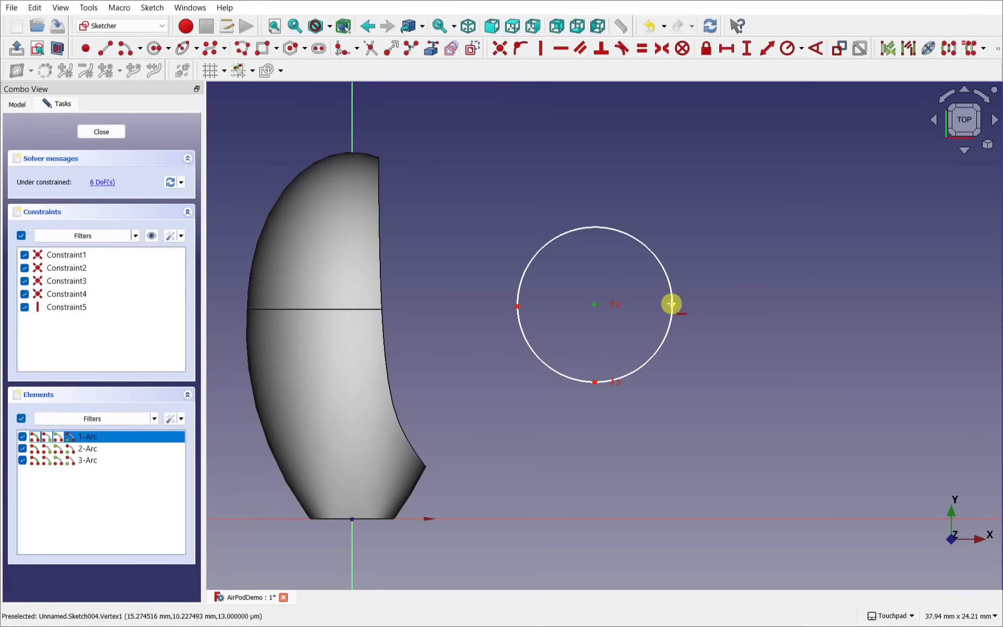
left_click(672, 305)
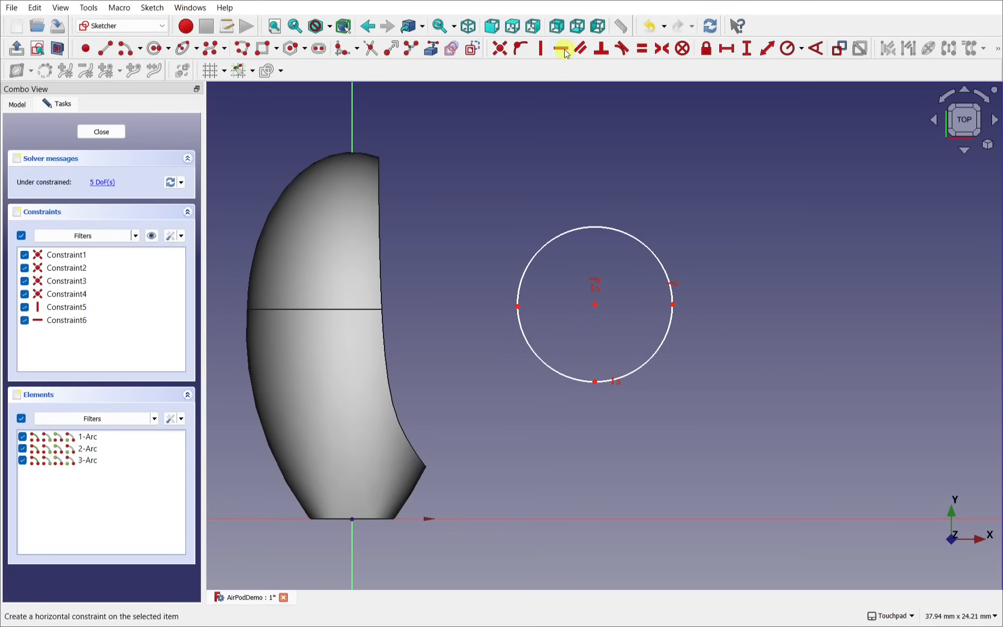
left_click(593, 305)
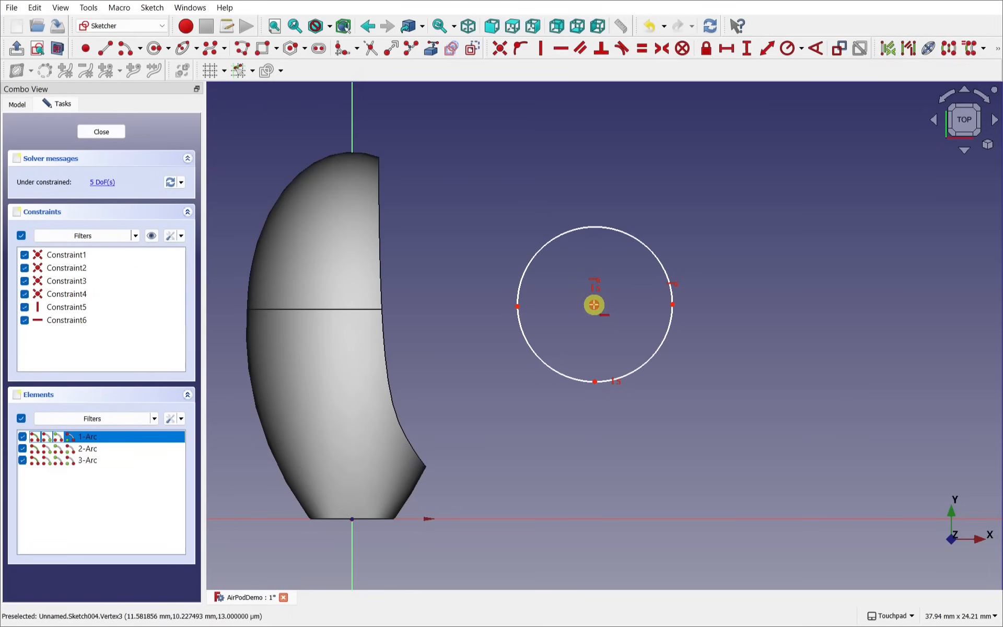
left_click(518, 307)
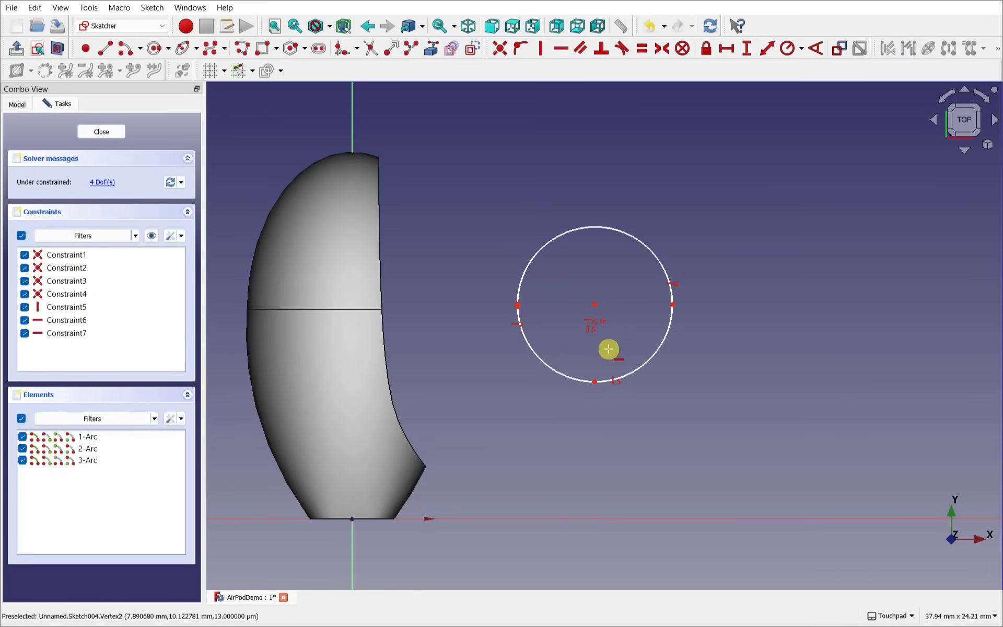
Step: Delete the redundant Constraint8 and re-add the horizontal constraint between the left vertex and centre
scroll(533, 308, "up", 5)
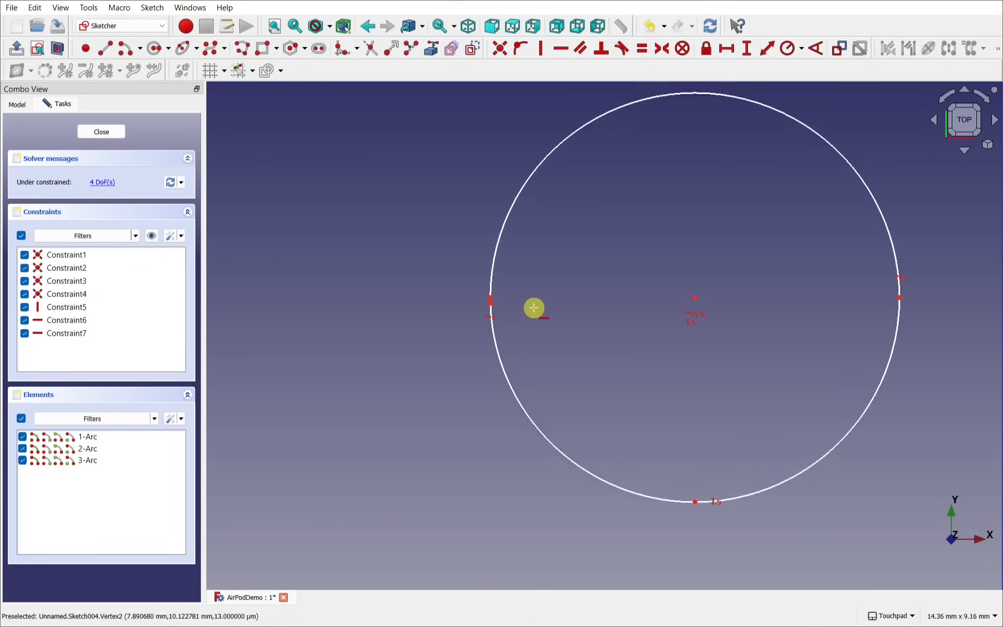
scroll(533, 308, "up", 3)
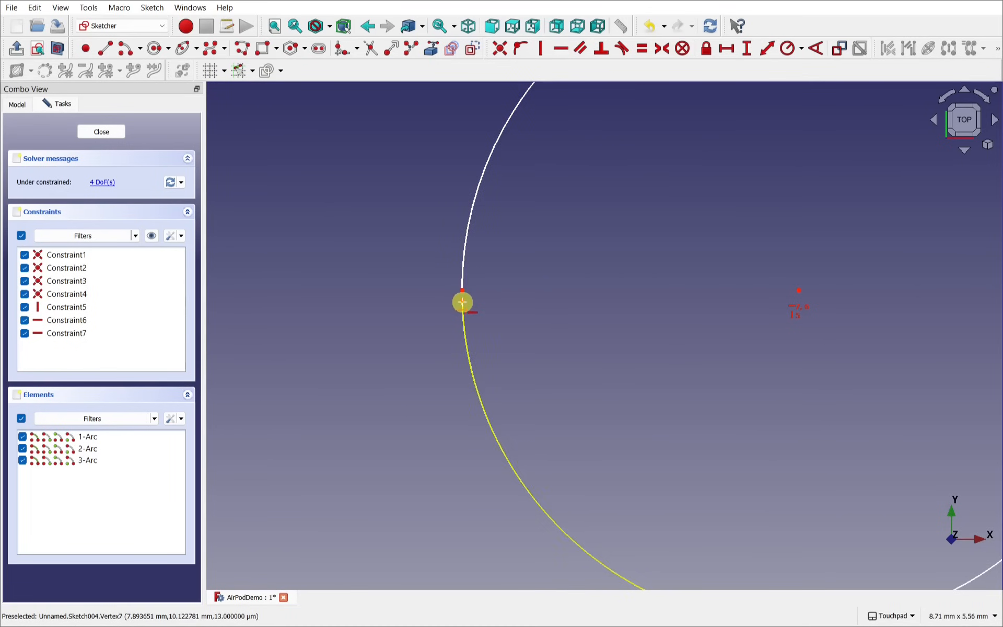
scroll(540, 296, "down", 3)
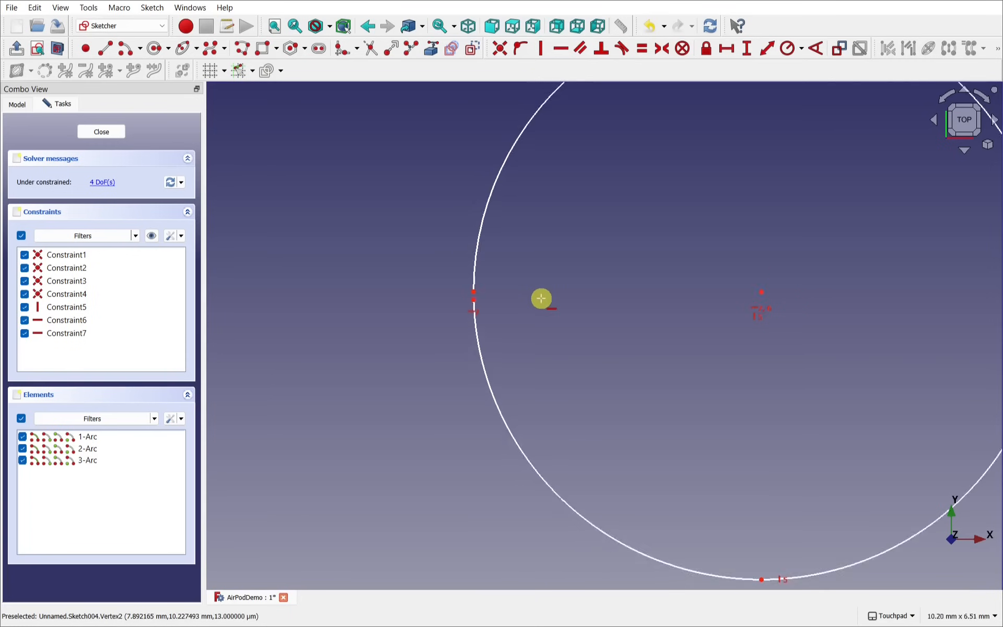
scroll(541, 298, "up", 3)
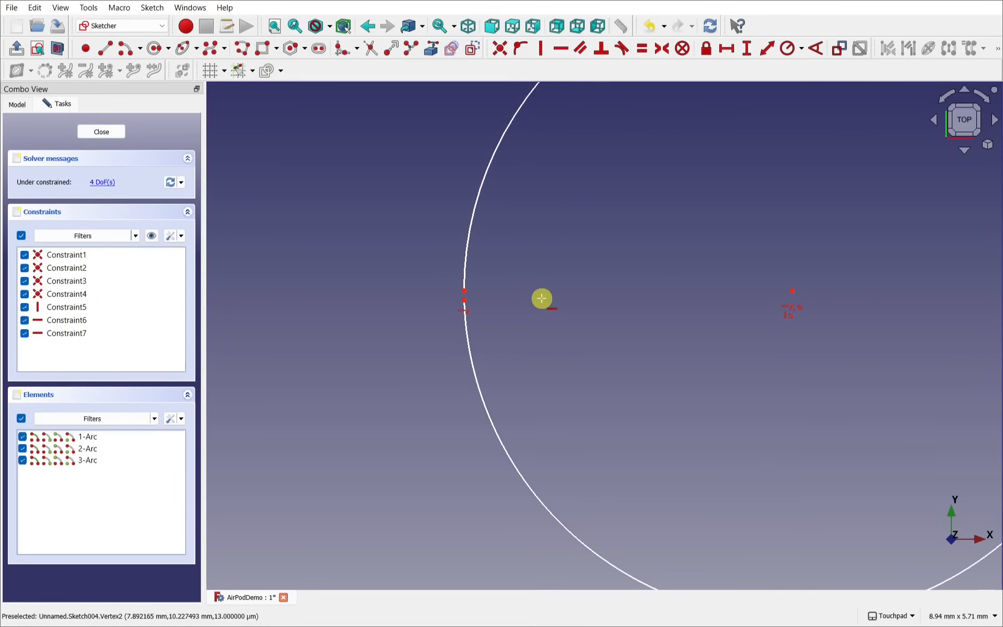
left_click(465, 288)
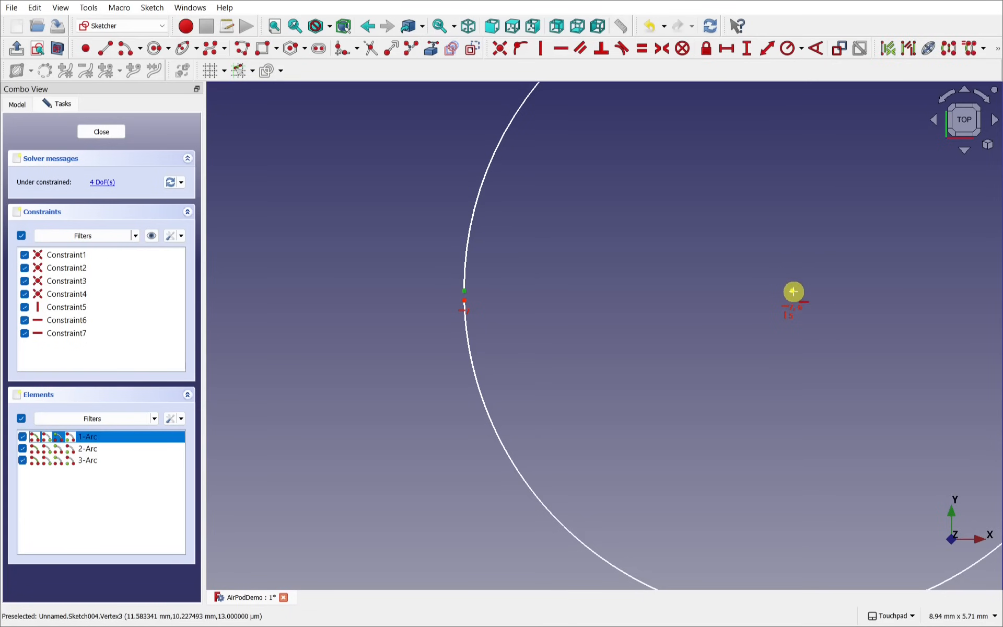
left_click(794, 291)
key("h")
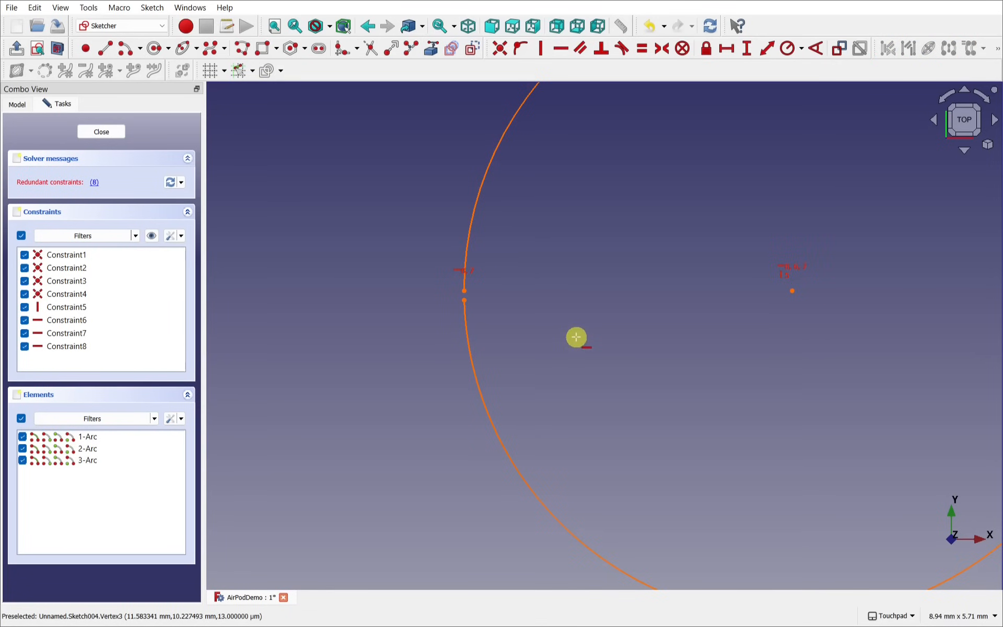
left_click(94, 183)
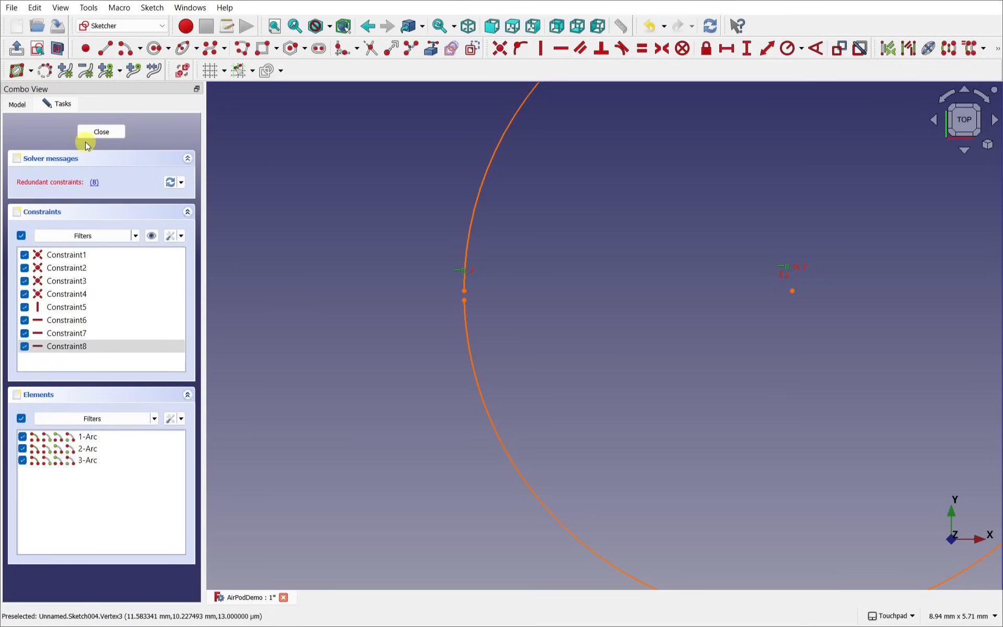
key("Delete")
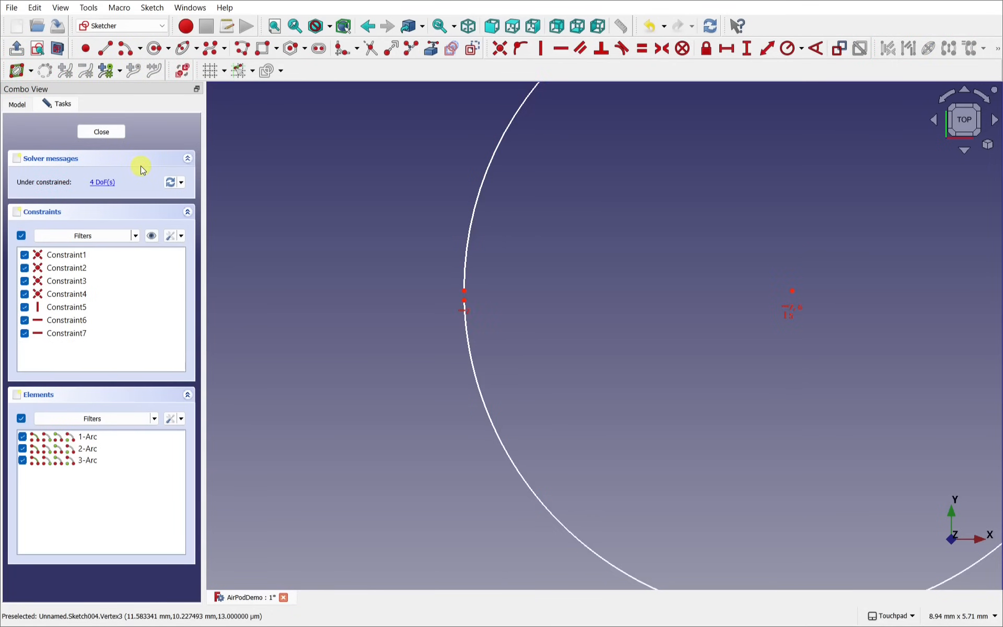
left_click(464, 300)
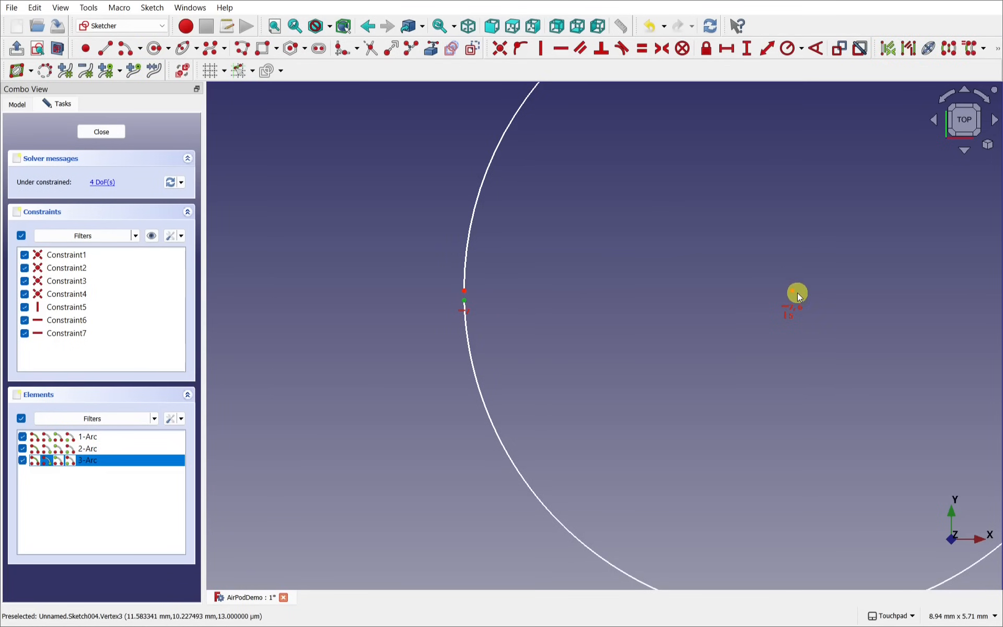
left_click(792, 291)
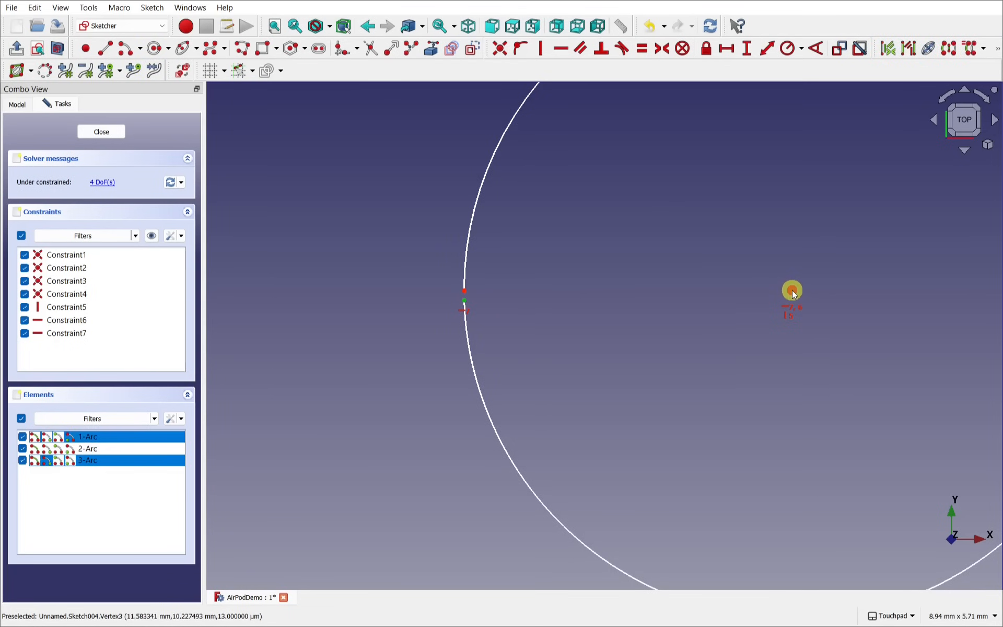
left_click(560, 48)
Step: Give the three-arc circle a 6 mm diameter
scroll(580, 321, "down", 5)
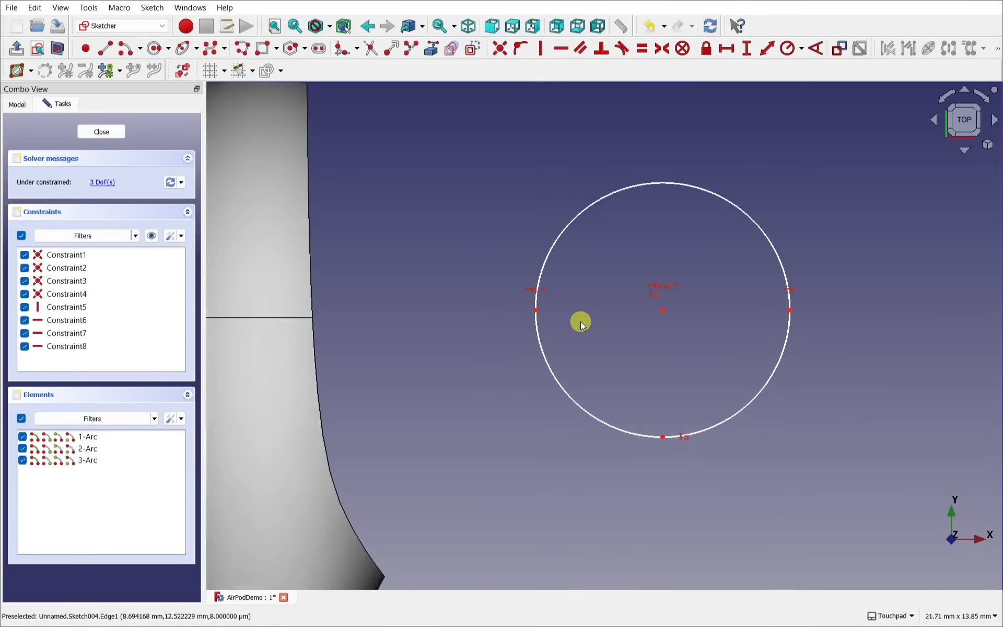
left_click_drag(581, 321, 501, 346, "shift")
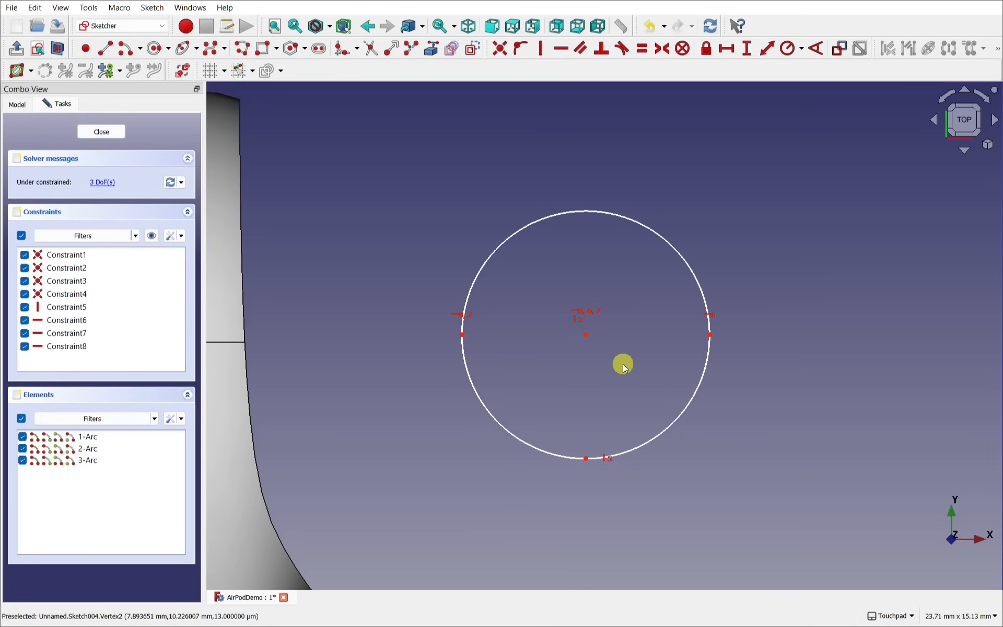
left_click(641, 224)
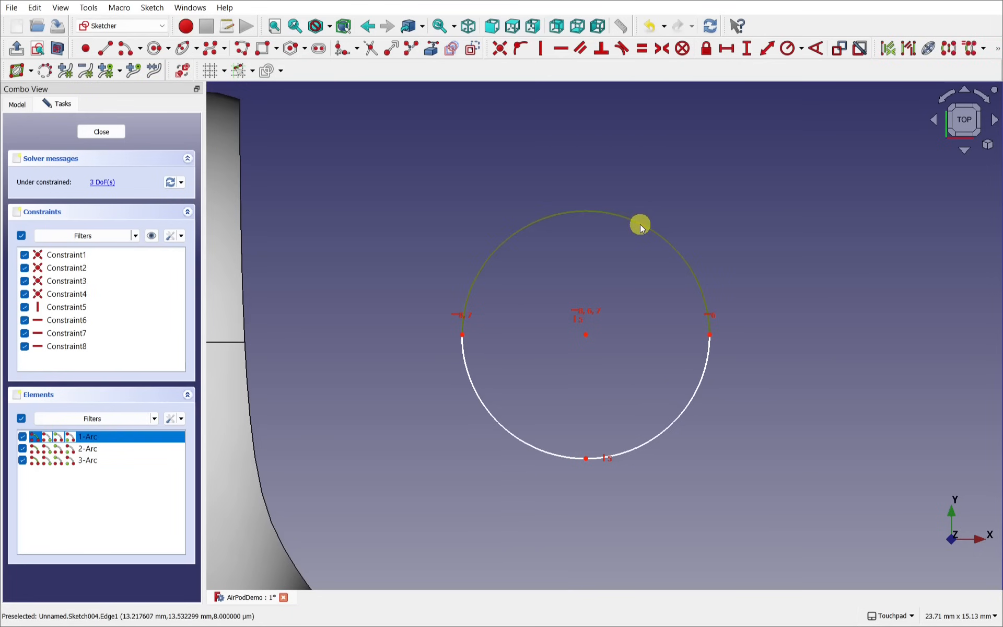
left_click(803, 51)
left_click(824, 81)
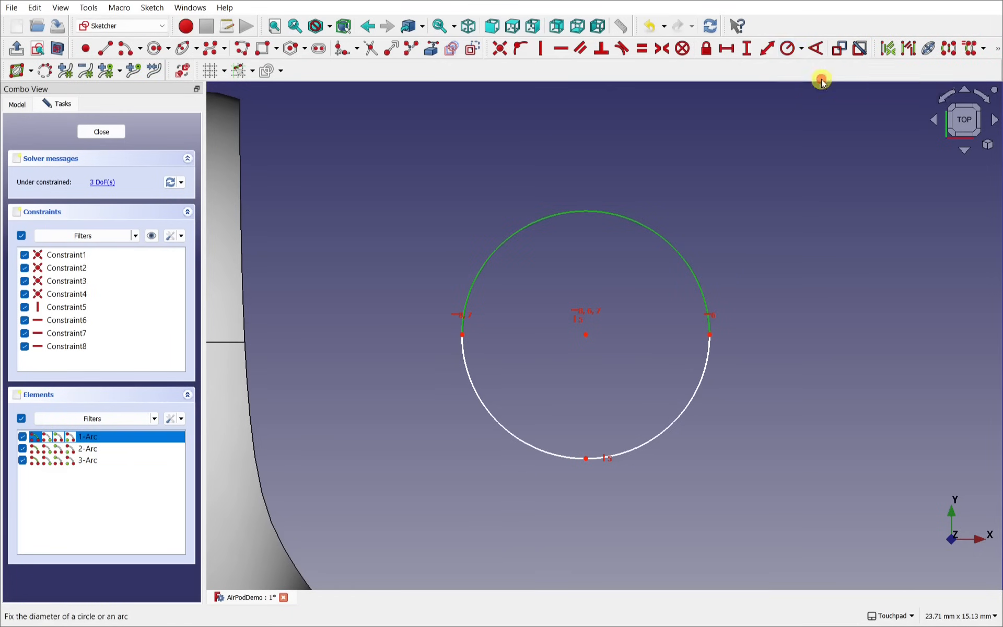
type("6")
key("Return")
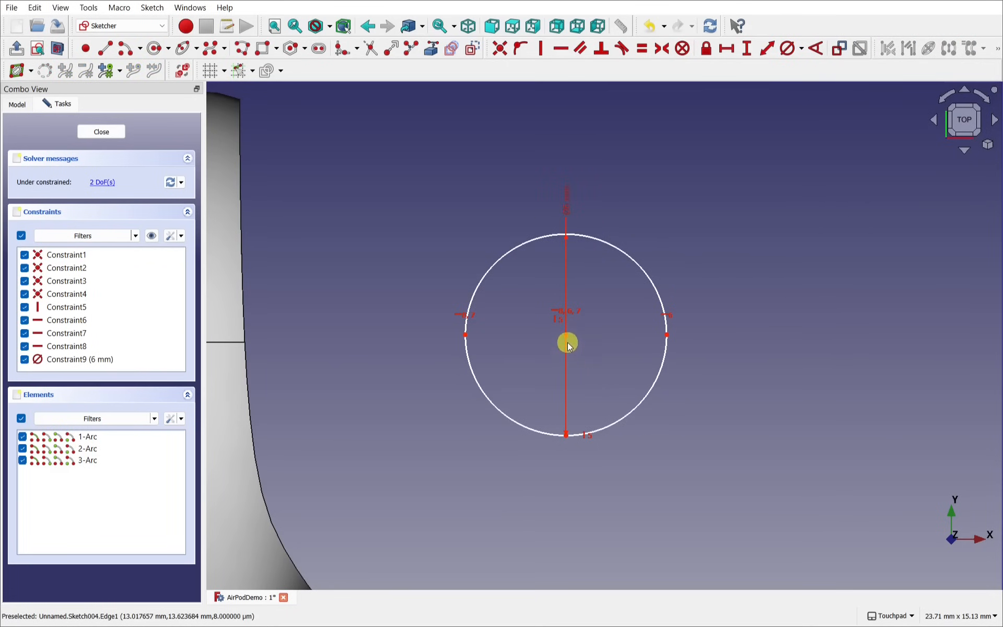
Step: Place the circle centre 10 mm horizontally from the sketch origin
left_click_drag(568, 333, 641, 316)
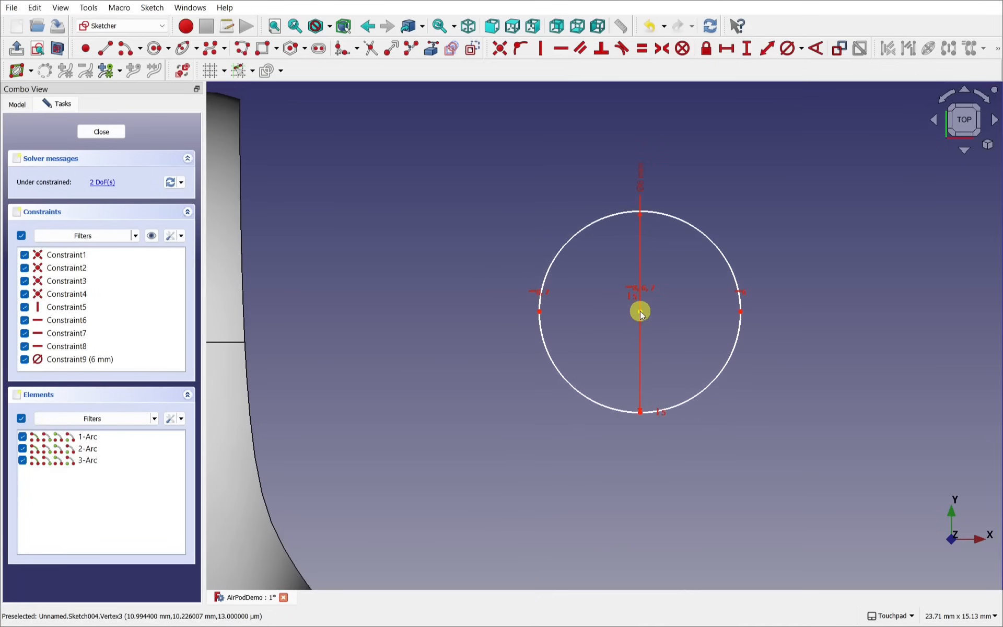
scroll(642, 313, "down", 5)
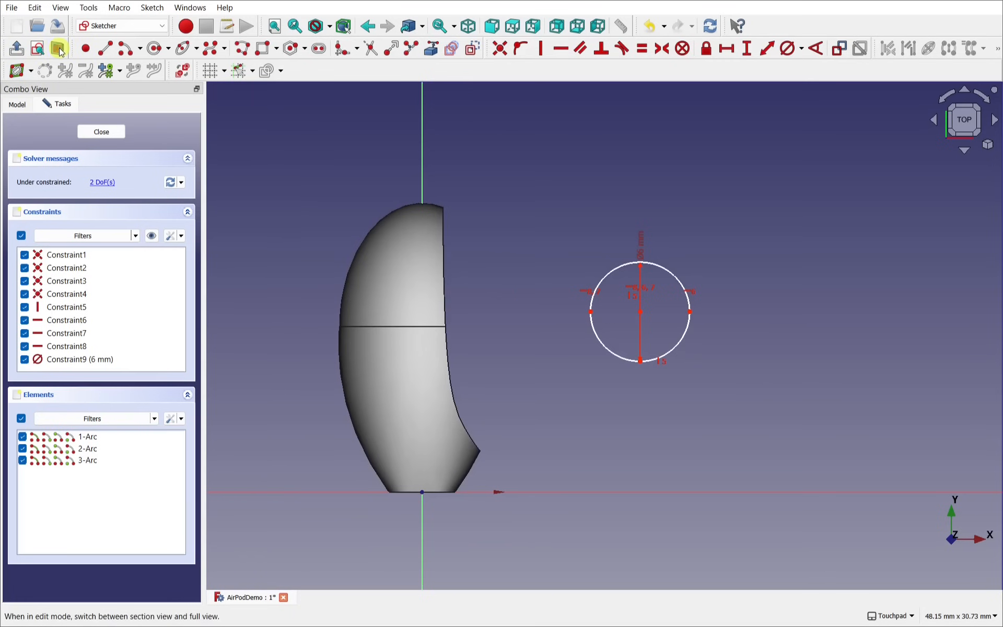
left_click(59, 49)
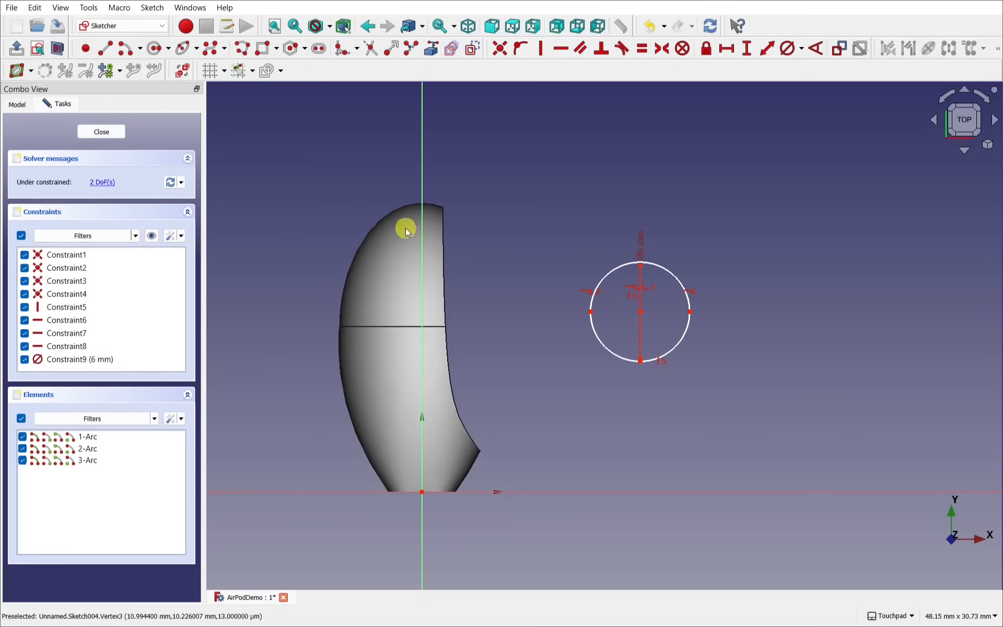
left_click(422, 491)
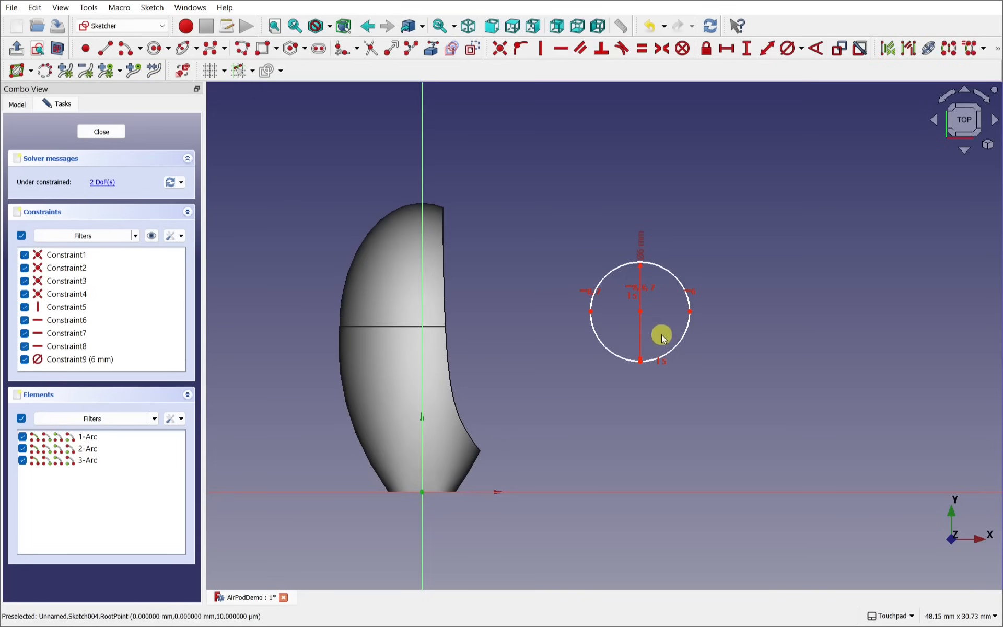
left_click(641, 312)
left_click(726, 48)
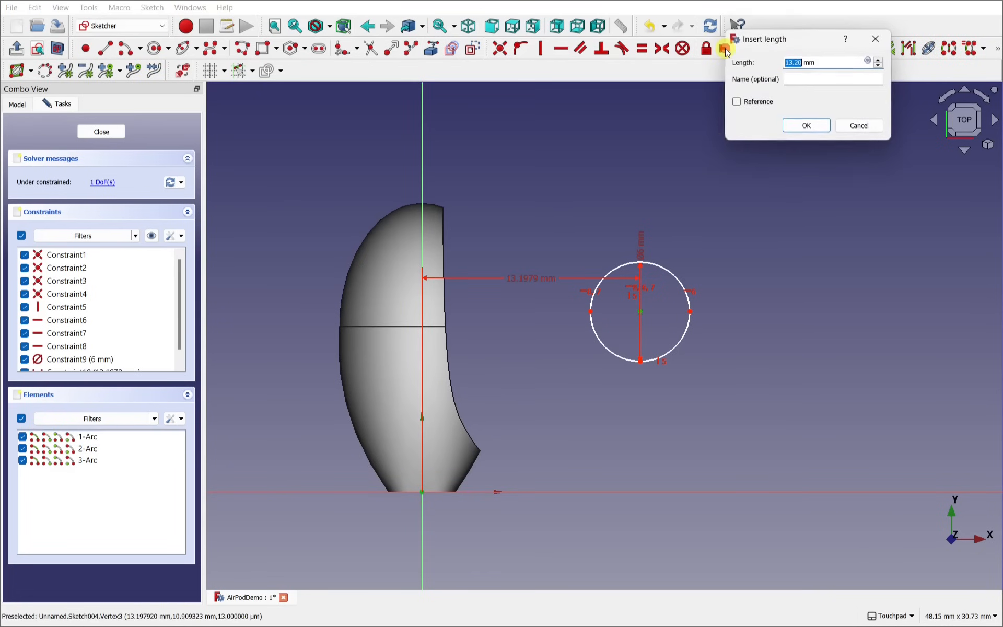
type("10")
key("Return")
Step: Set the centre 12 mm vertically from the origin and close the sketch
left_click(588, 313)
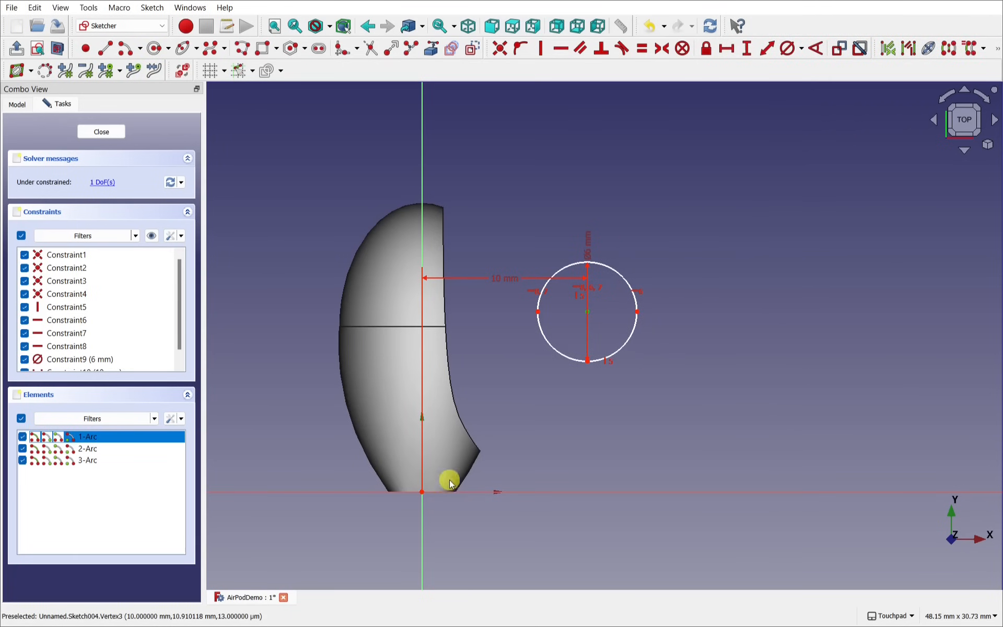
left_click(422, 492)
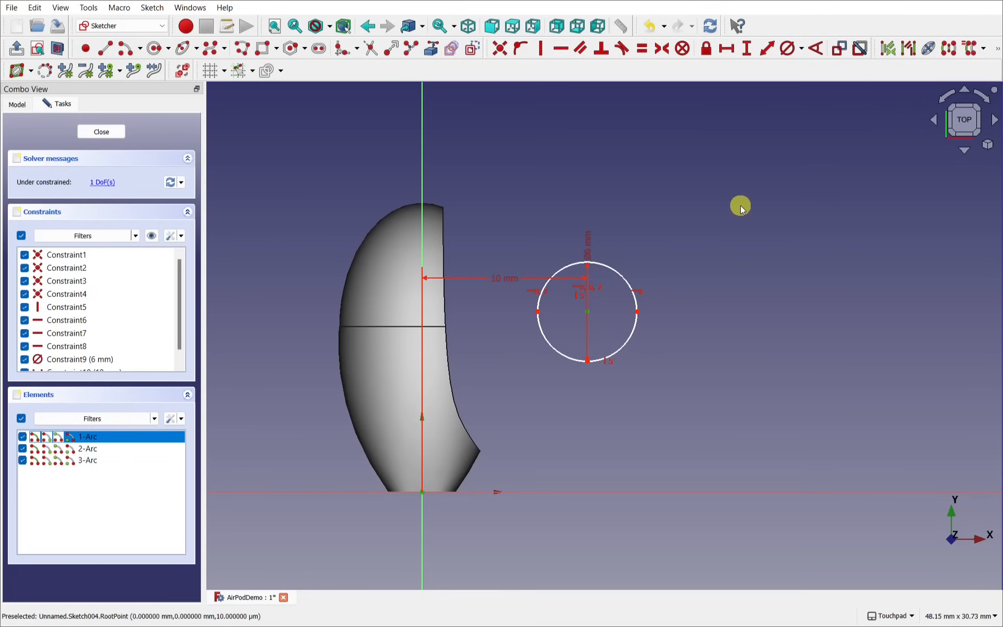
left_click(748, 48)
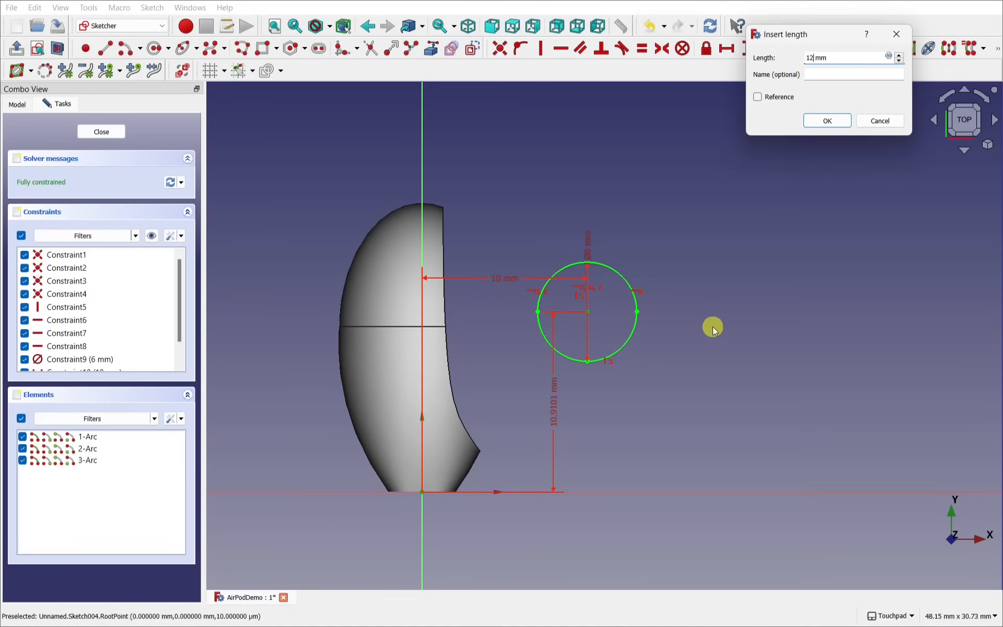
type("12")
key("Return")
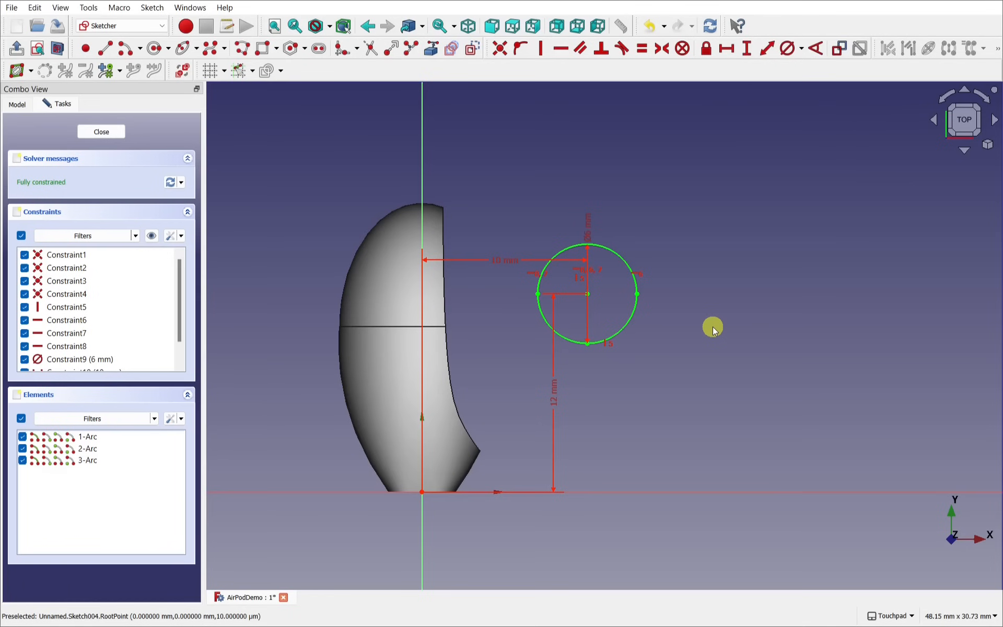
middle_click_drag(615, 327, 557, 199)
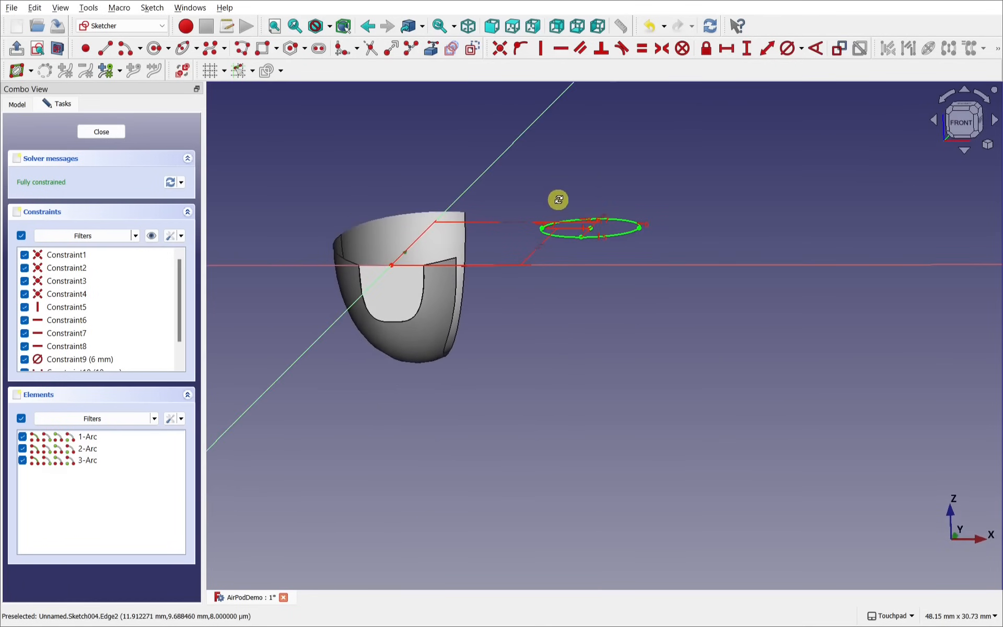
left_click(102, 132)
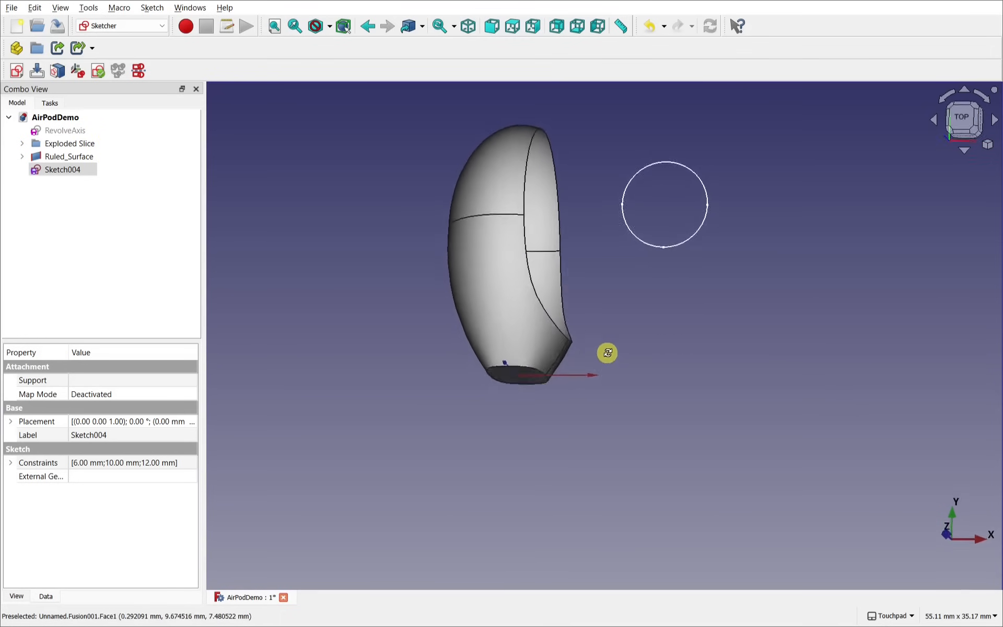
Step: Rename Sketch004 to 'Stem'
middle_click_drag(607, 352, 470, 377)
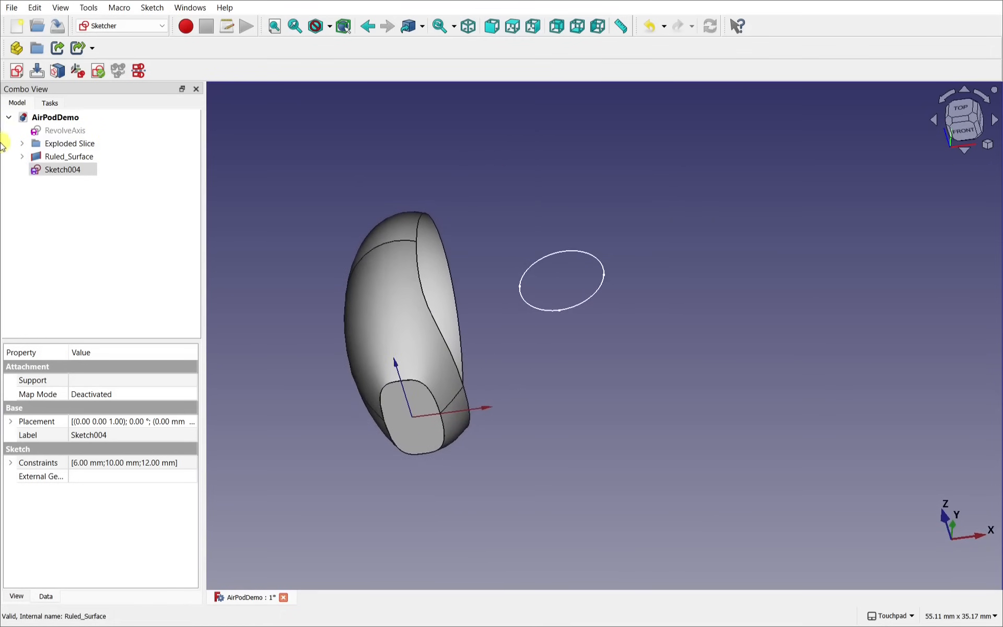
left_click(71, 168)
right_click(63, 172)
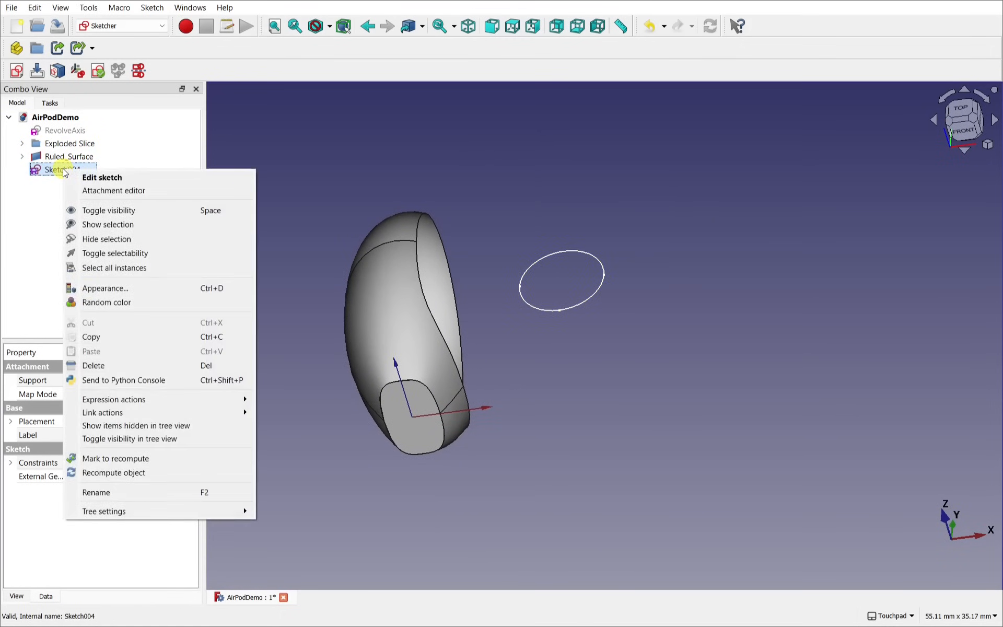
left_click(150, 493)
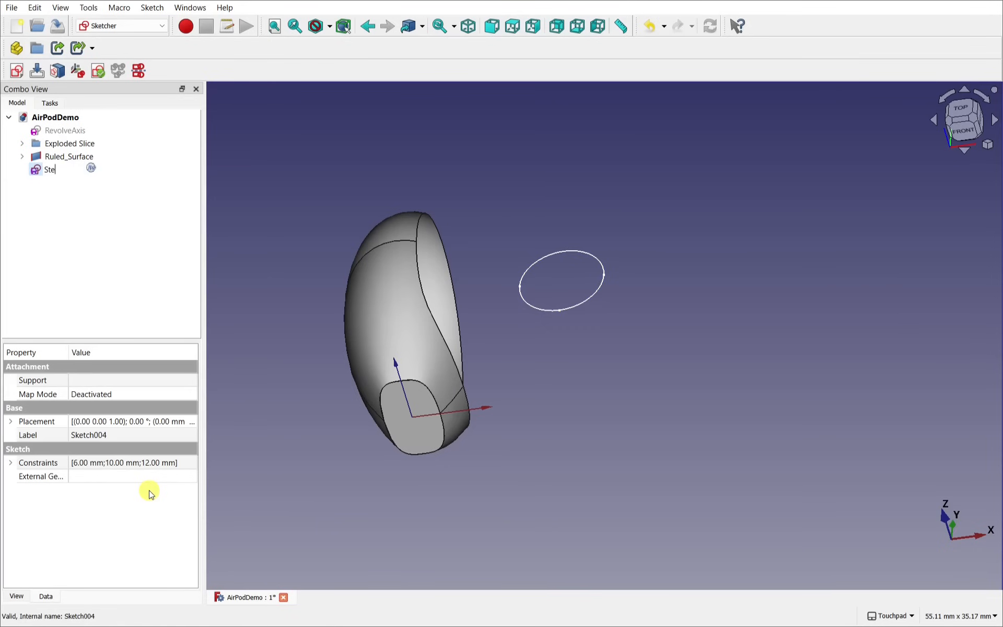
type("Stem")
key("Return")
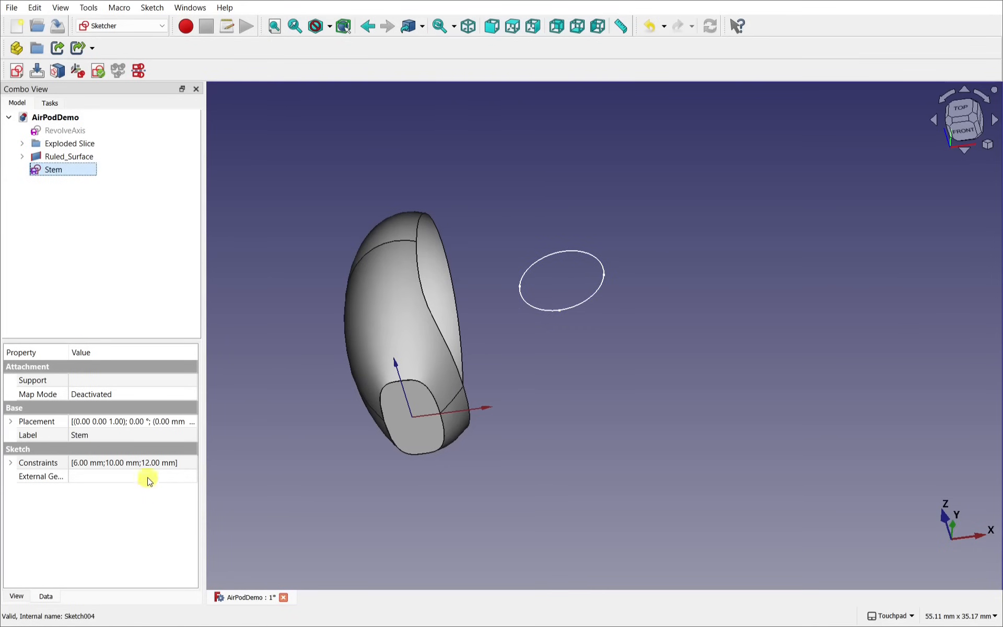
Step: Lower the Stem sketch's Placement Position z to -5.00 mm
left_click_drag(495, 399, 492, 338, "alt")
left_click_drag(559, 365, 581, 357, "alt")
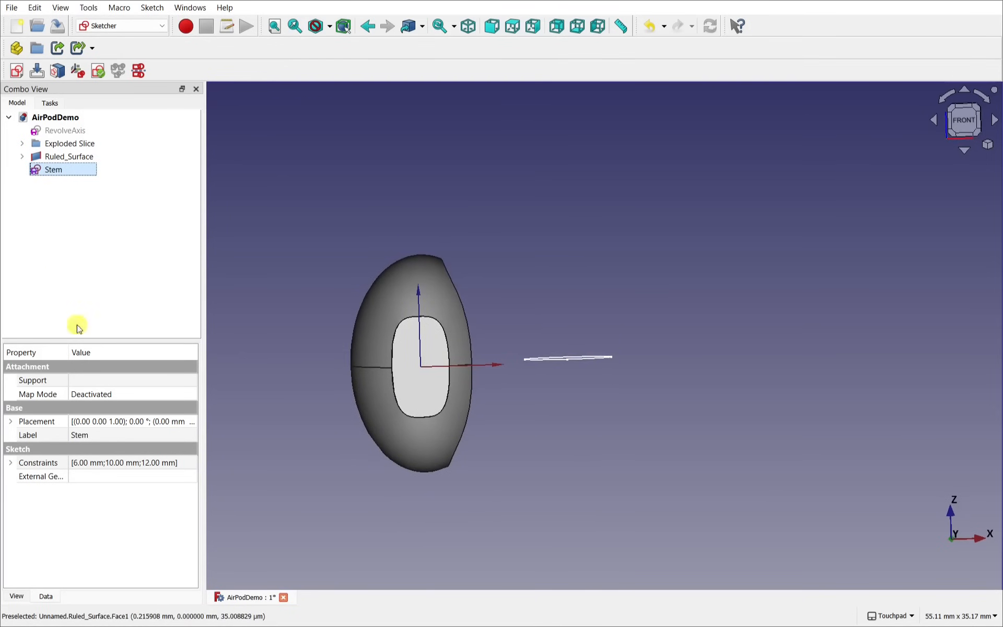
left_click(10, 422)
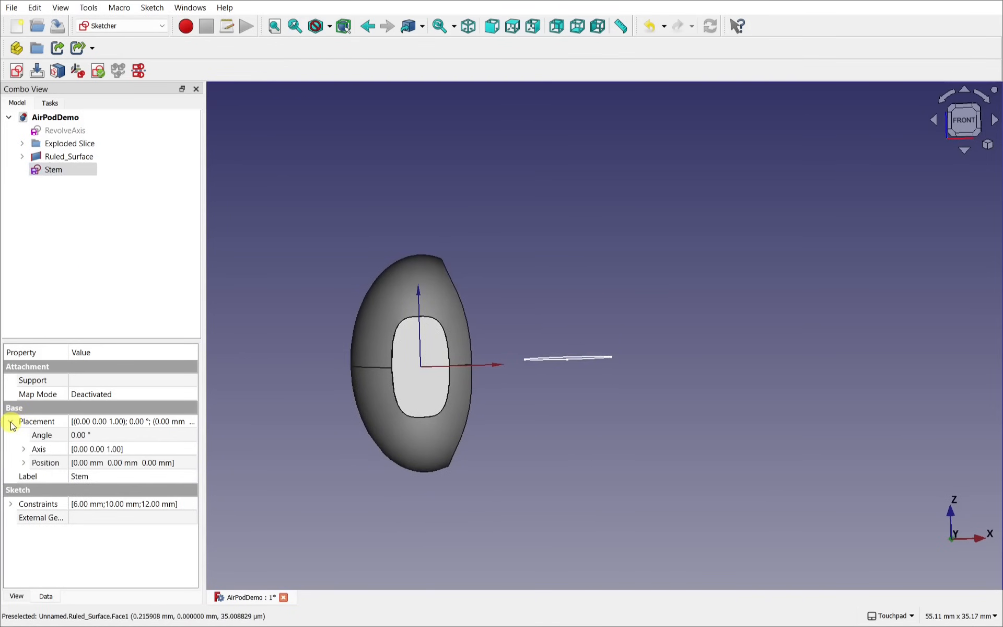
left_click(23, 462)
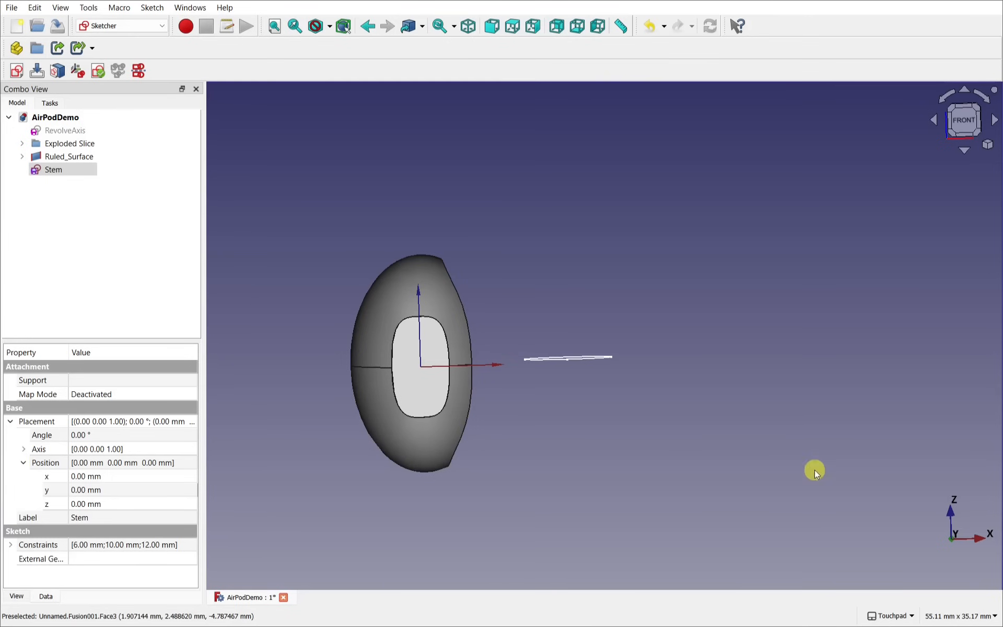
left_click(113, 500)
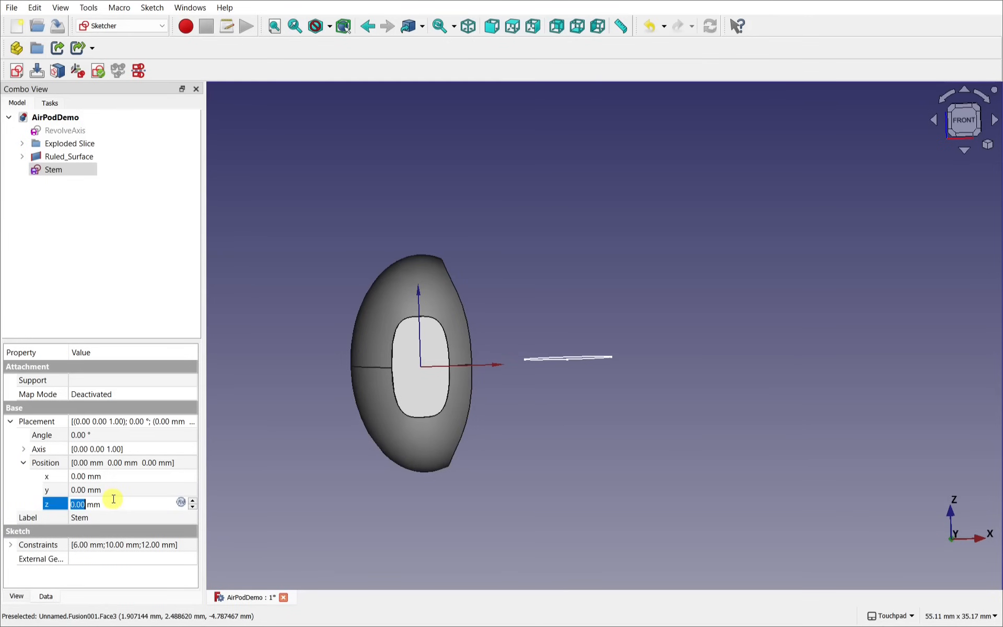
scroll(113, 499, "down", 1)
scroll(114, 499, "down", 1)
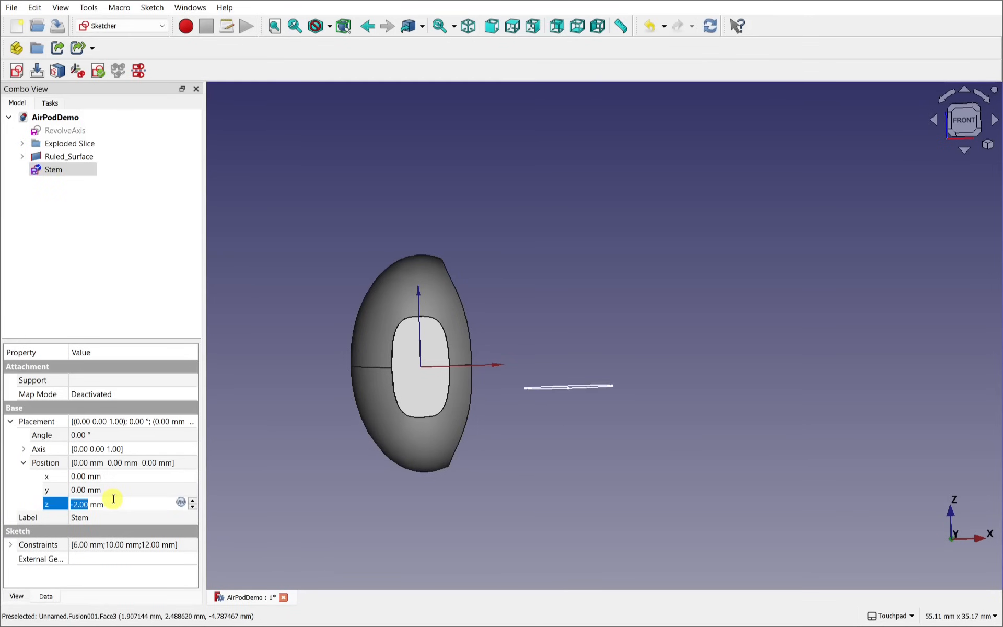
scroll(113, 499, "down", 1)
scroll(113, 499, "down", 2)
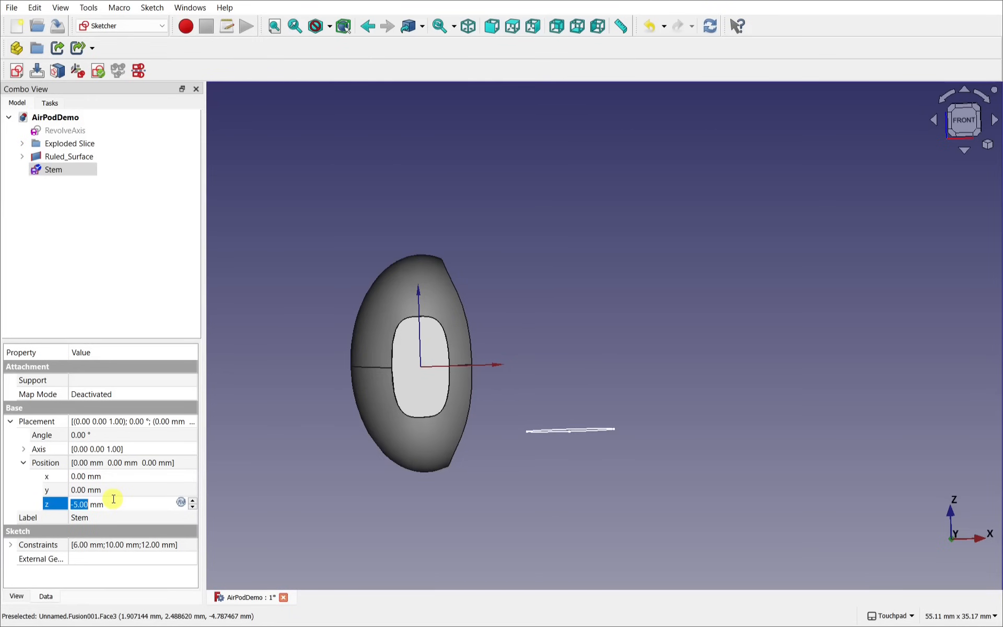
middle_click_drag(567, 423, 528, 397)
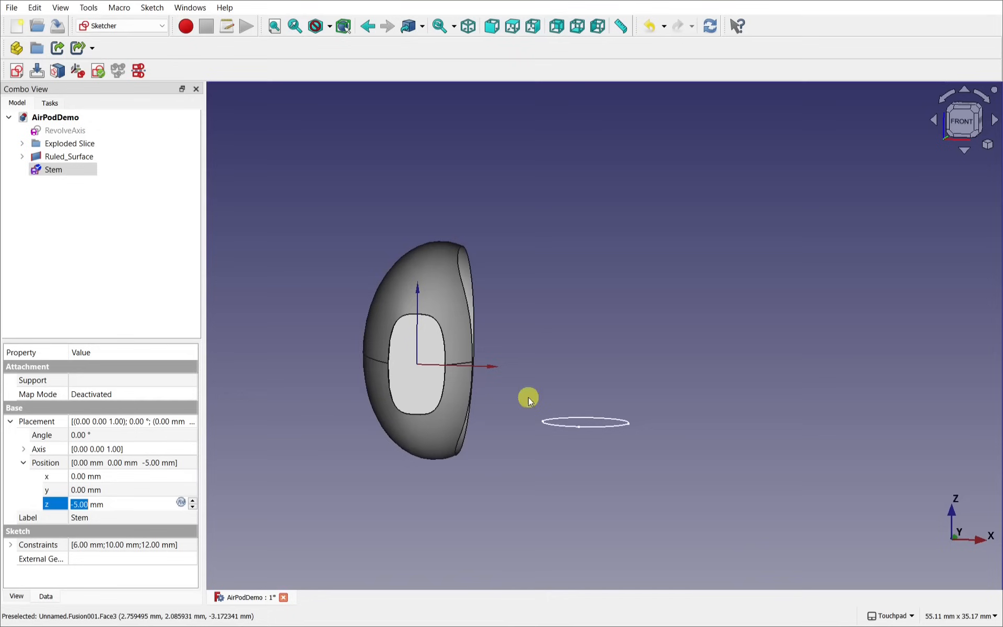
left_click(557, 355)
middle_click_drag(556, 355, 618, 381)
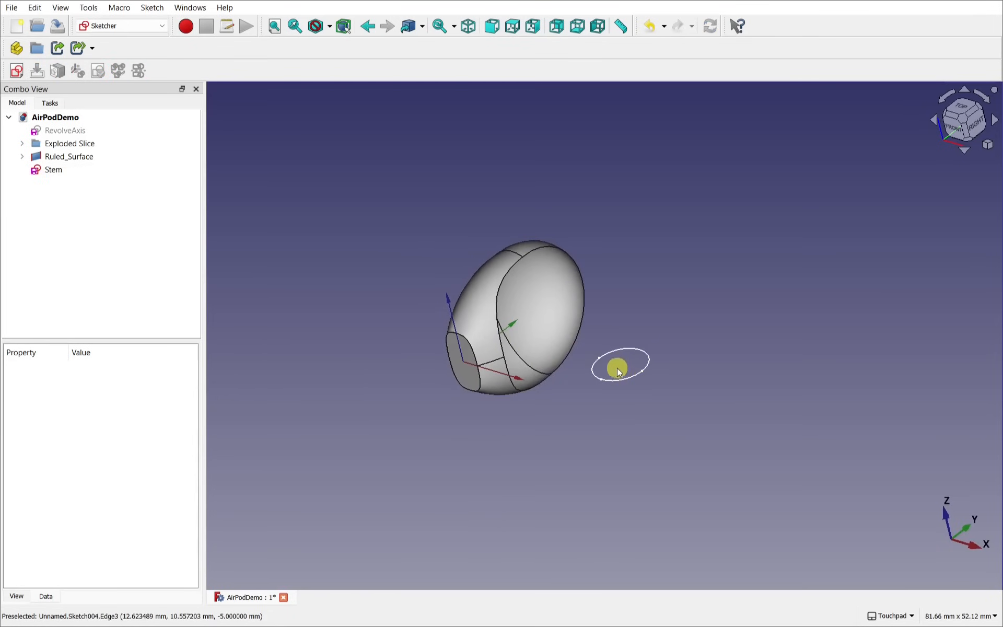
Step: In the Part workbench, extrude the Stem sketch -30 mm into the Extrude001 cylinder
left_click(92, 26)
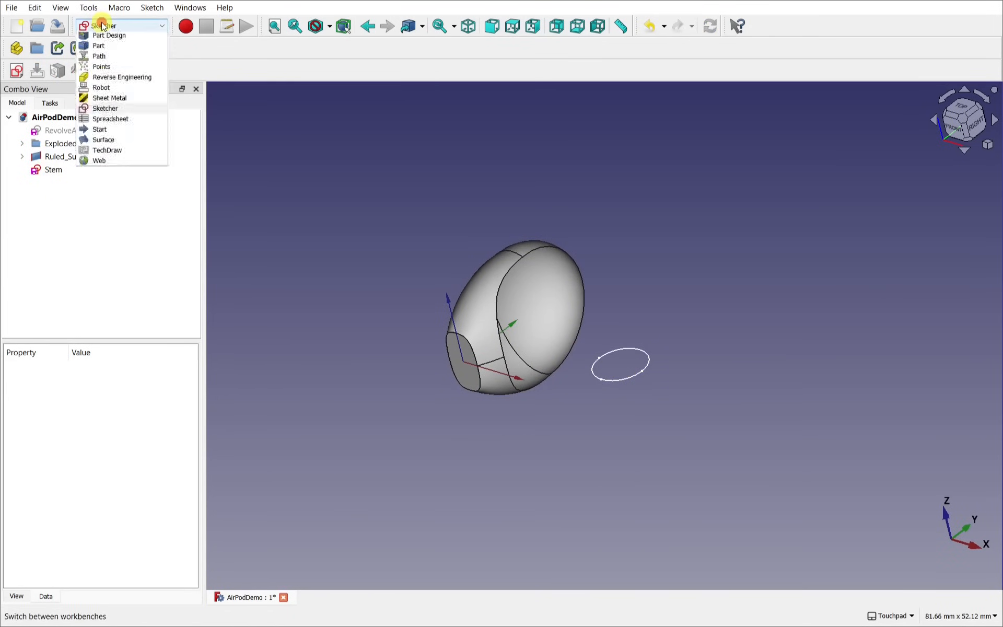
left_click(124, 175)
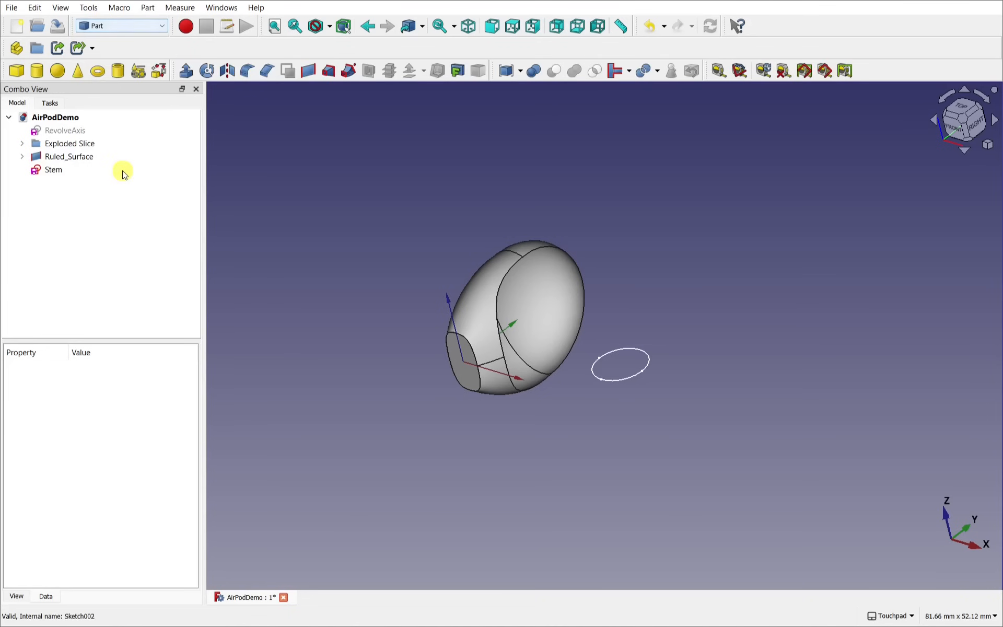
left_click(62, 172)
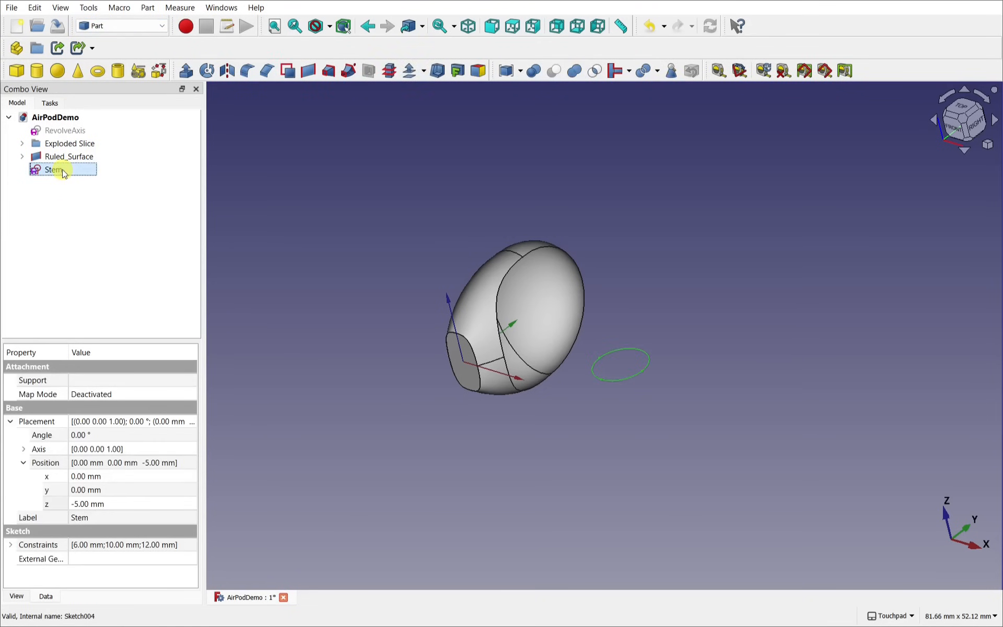
left_click(184, 72)
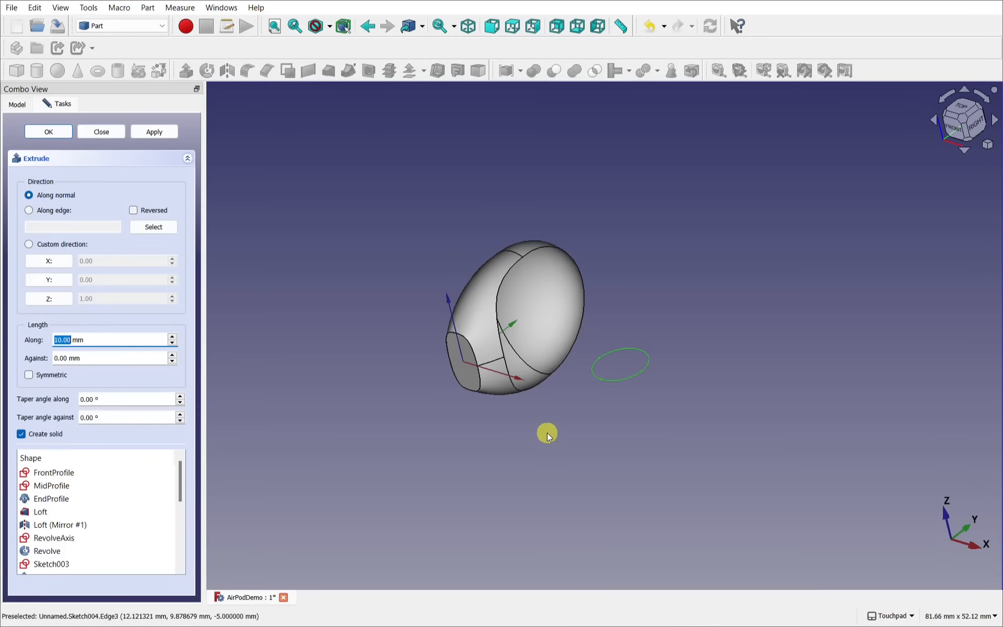
left_click_drag(547, 432, 612, 404, "shift")
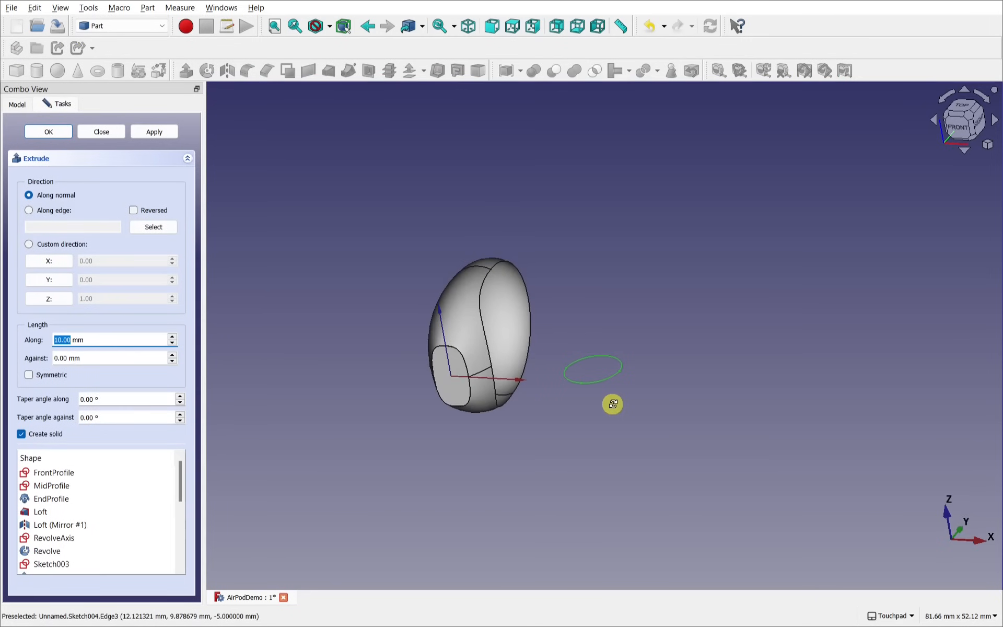
left_click(60, 340)
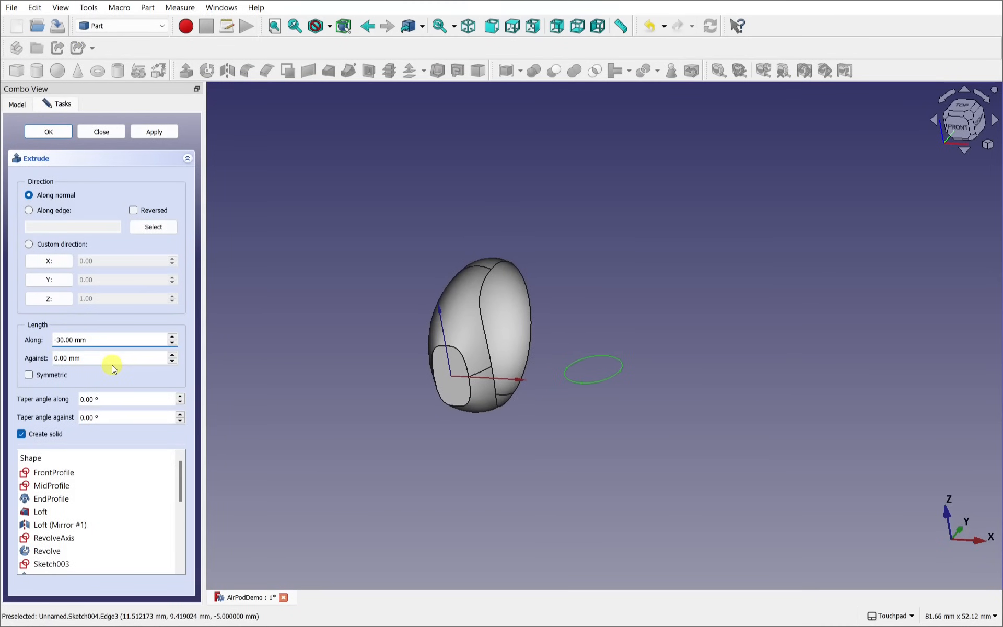
type("-30")
key("Return")
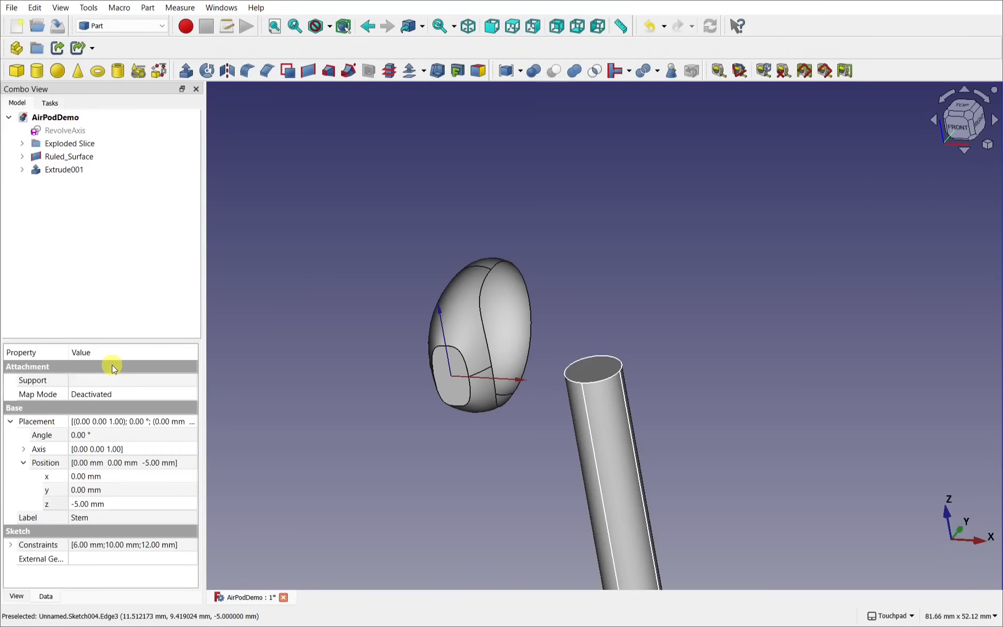
scroll(575, 371, "down", 3)
left_click_drag(575, 371, 536, 396)
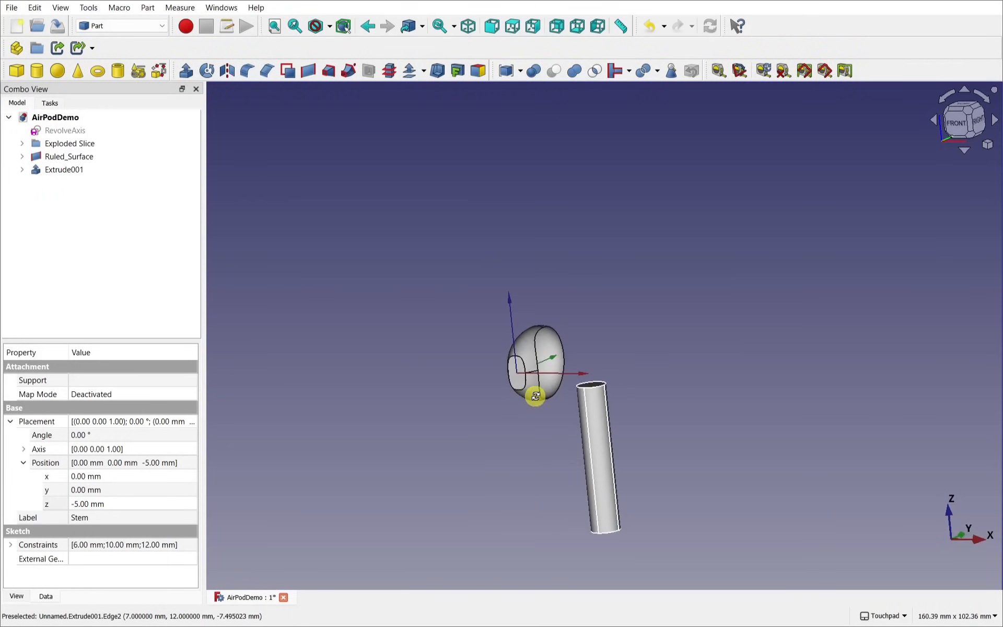
left_click(48, 169)
Step: Set Extrude001's Length Fwd to -25 mm, then select its Stem sketch in the tree
left_click(79, 558)
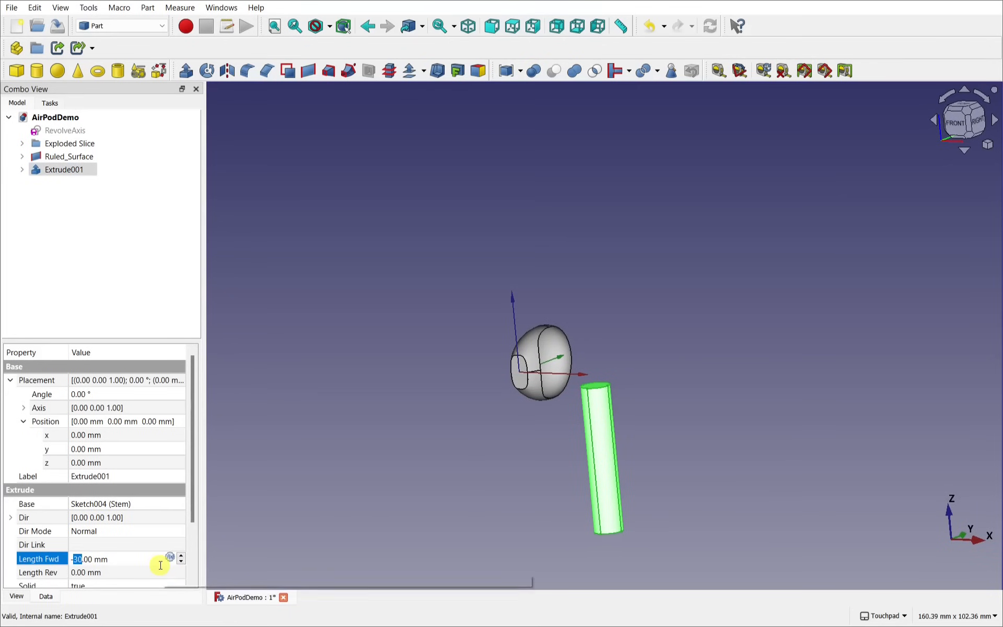
type("-25")
key("Return")
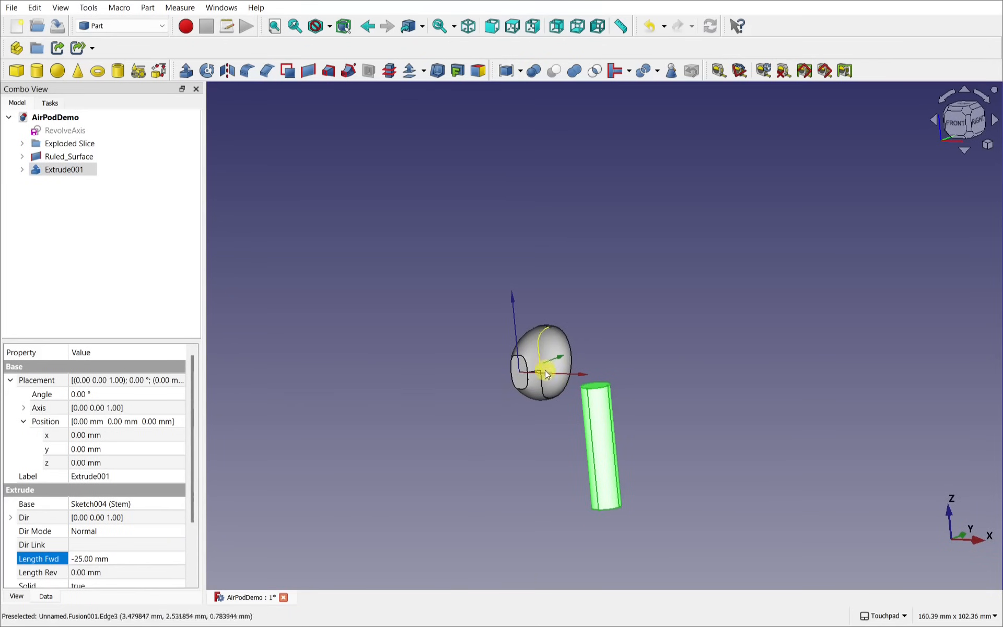
left_click_drag(566, 432, 551, 418, "alt")
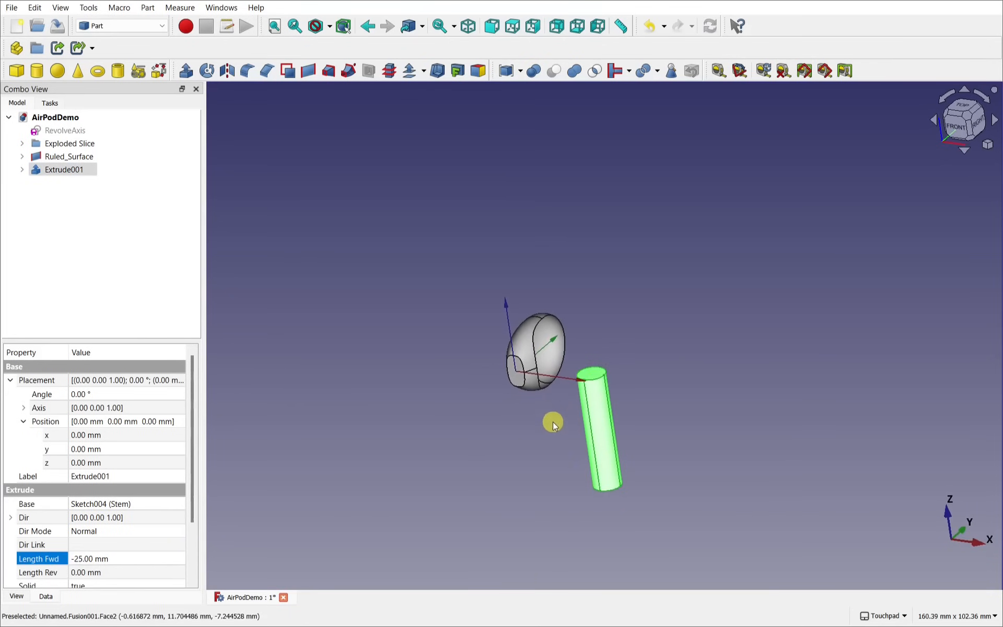
scroll(551, 418, "up", 4)
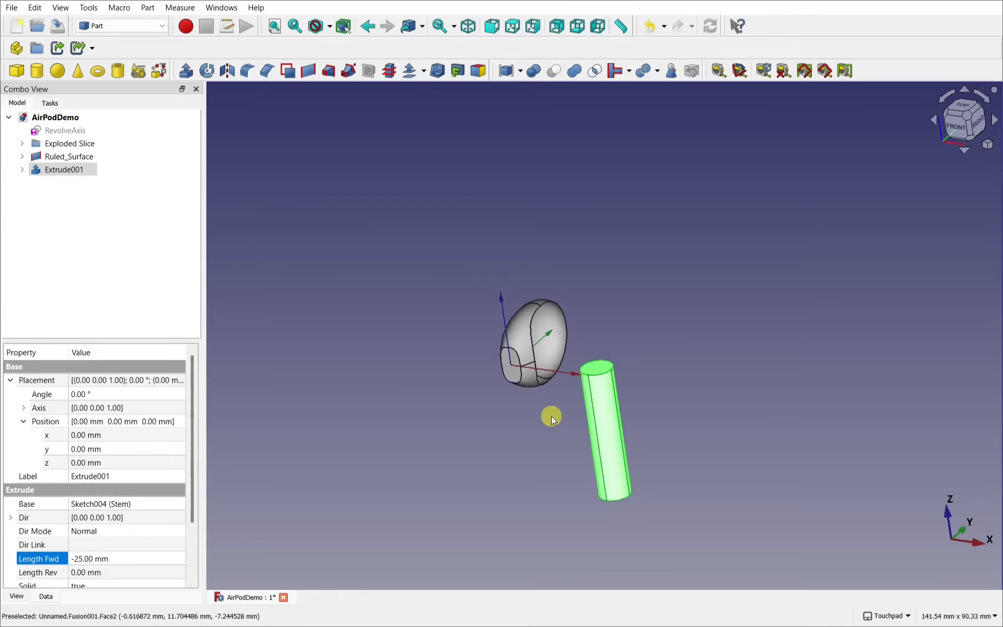
left_click(22, 169)
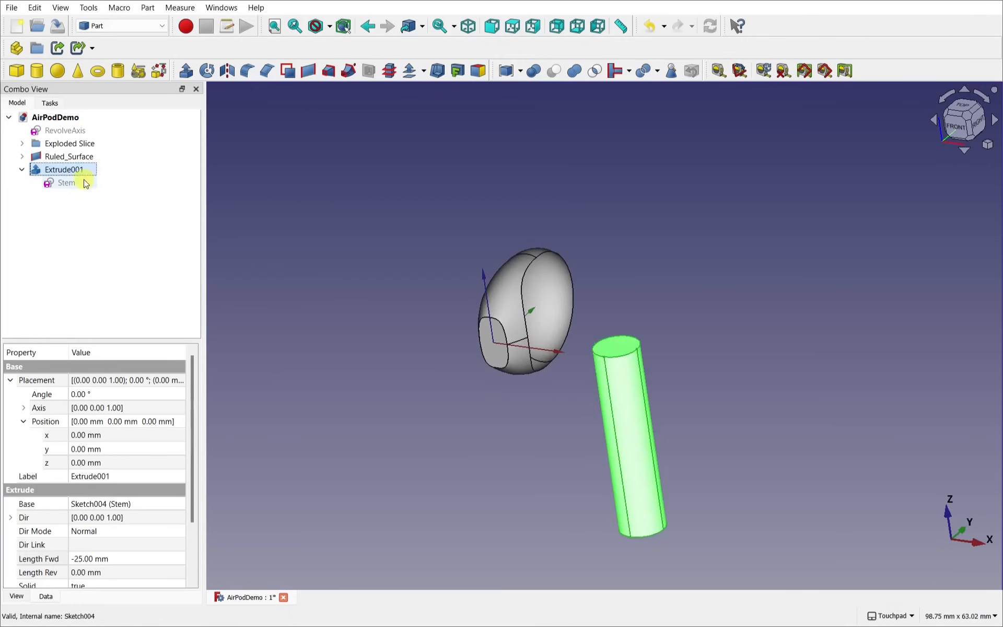
left_click(67, 182)
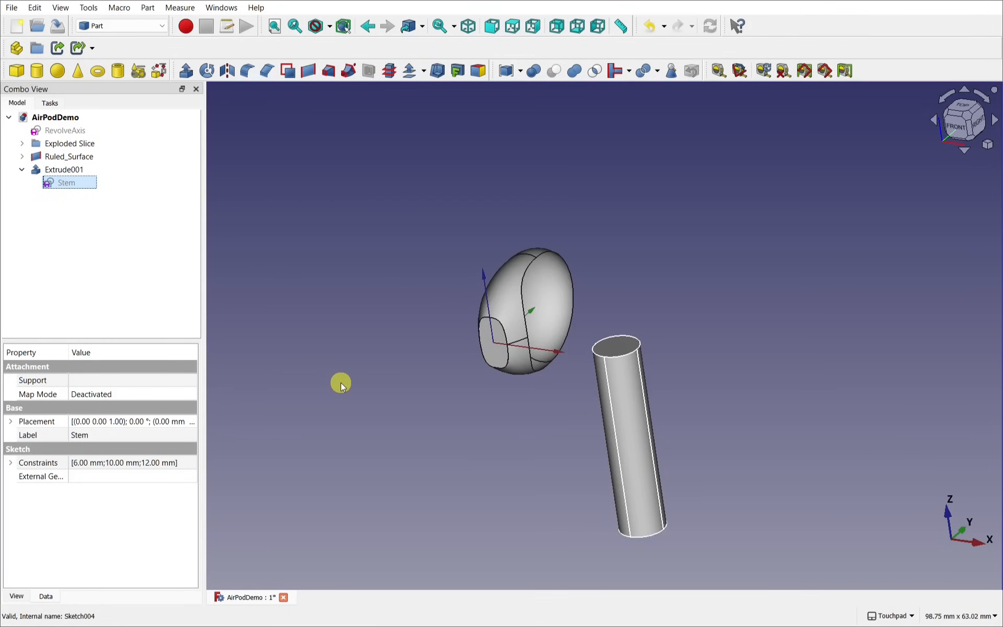
Step: Rename the Stem sketch in the model tree to 'StemProfile'
right_click(68, 187)
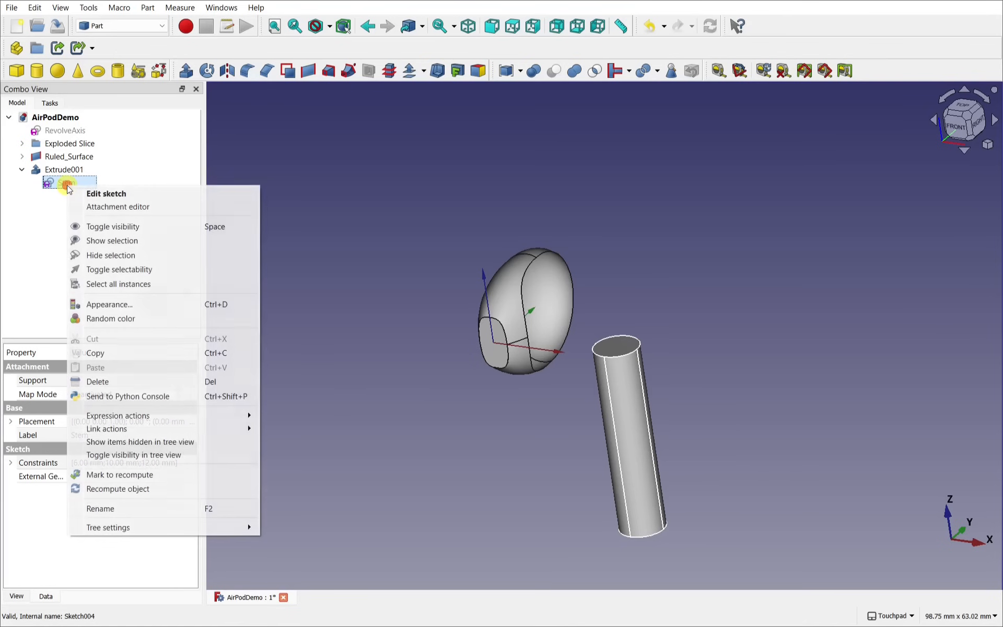
left_click(149, 505)
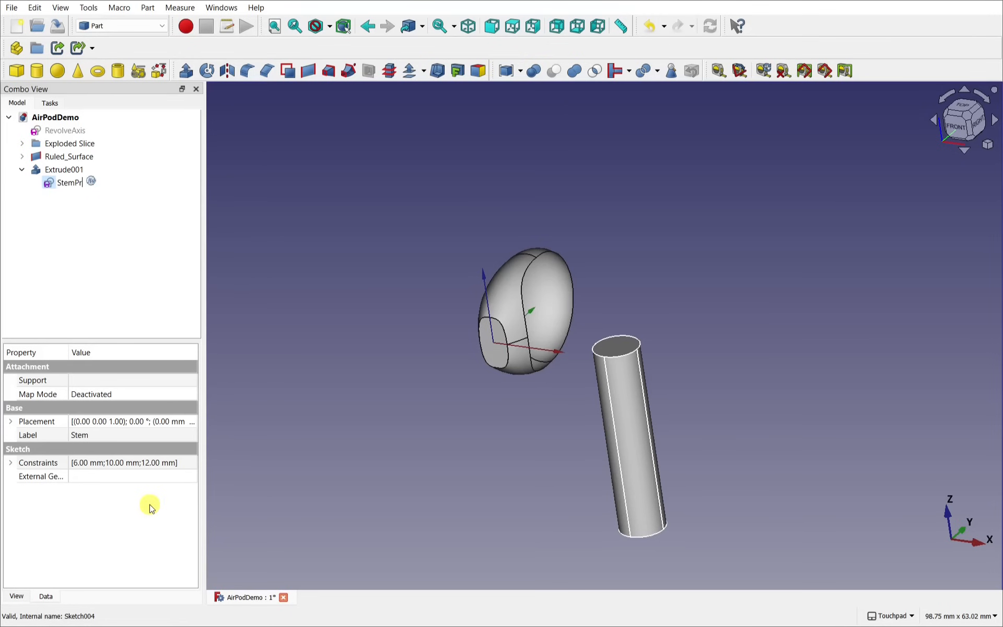
type("StemProfile")
key("Return")
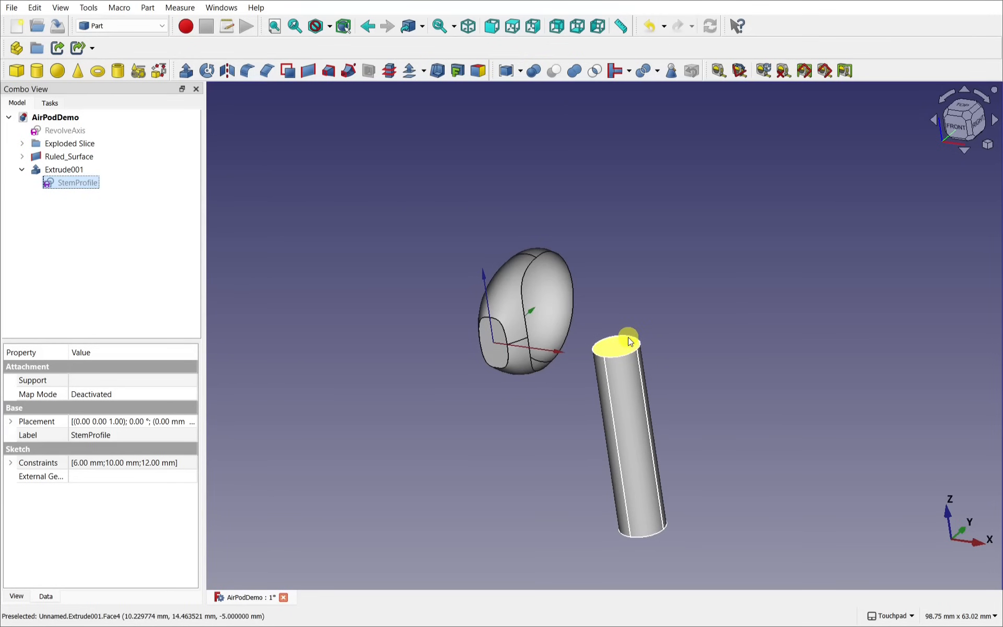
mouse_move(569, 364)
left_mouse_down("alt")
mouse_move(612, 331)
mouse_move(569, 345)
left_mouse_up("alt")
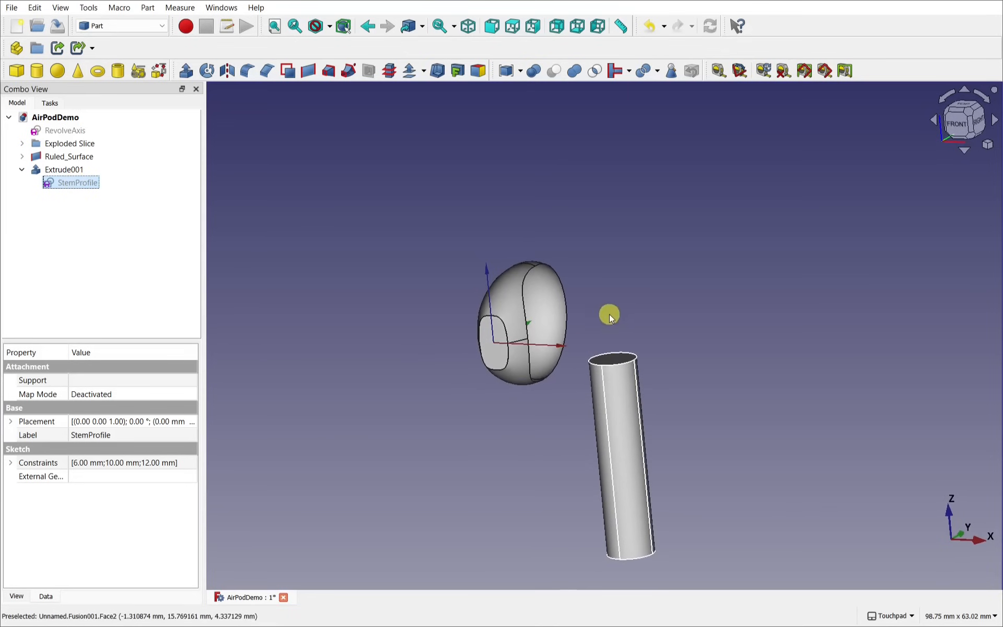
left_click_drag(530, 289, 568, 418, "alt")
scroll(593, 342, "up", 2)
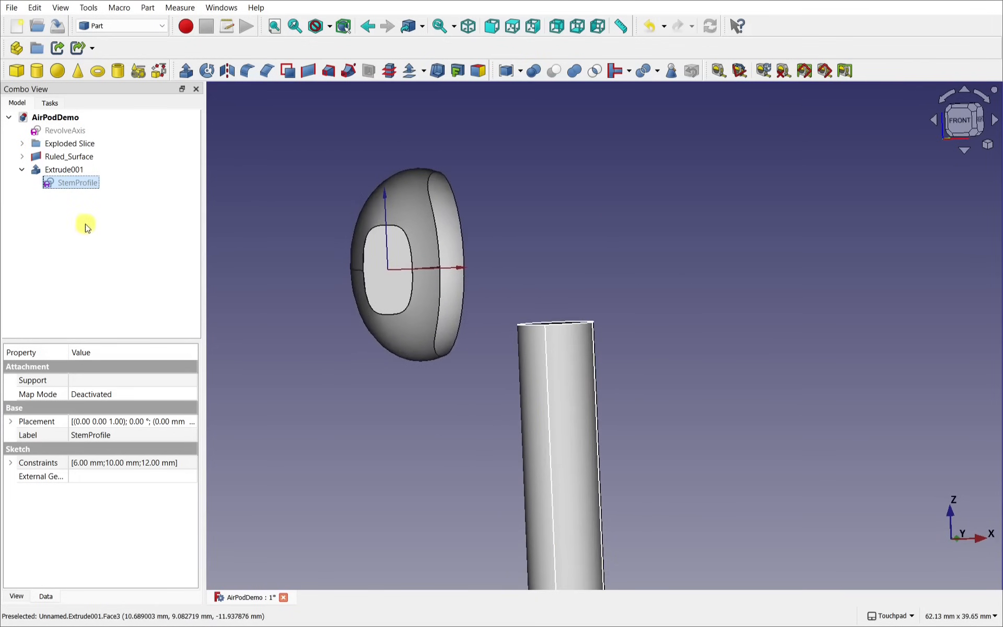
Step: Change the StemProfile circle's diameter constraint from 6 mm to 5 mm, then close the sketch
double_click(68, 186)
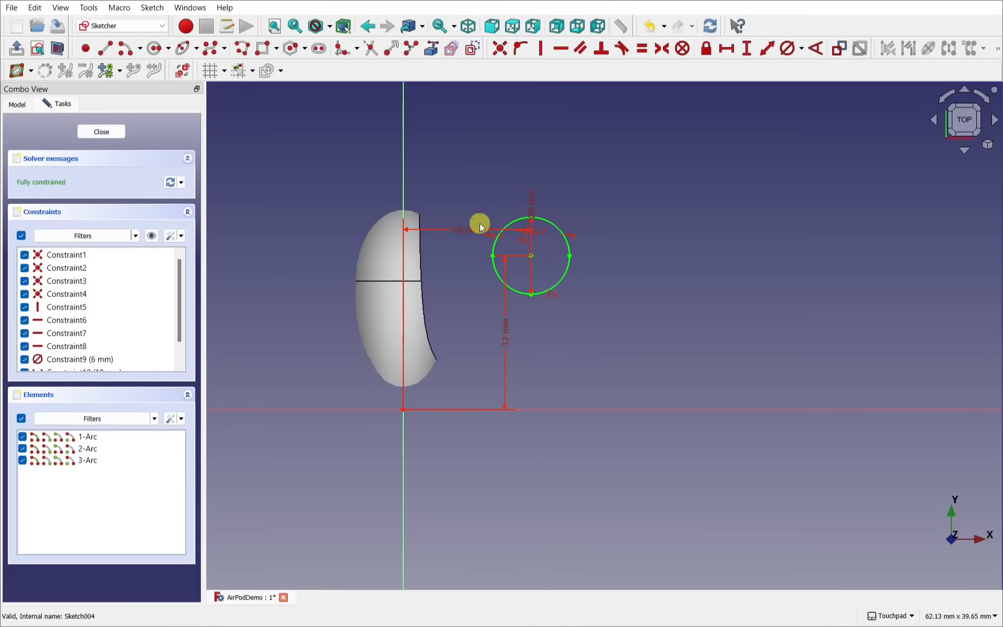
scroll(527, 235, "up", 2)
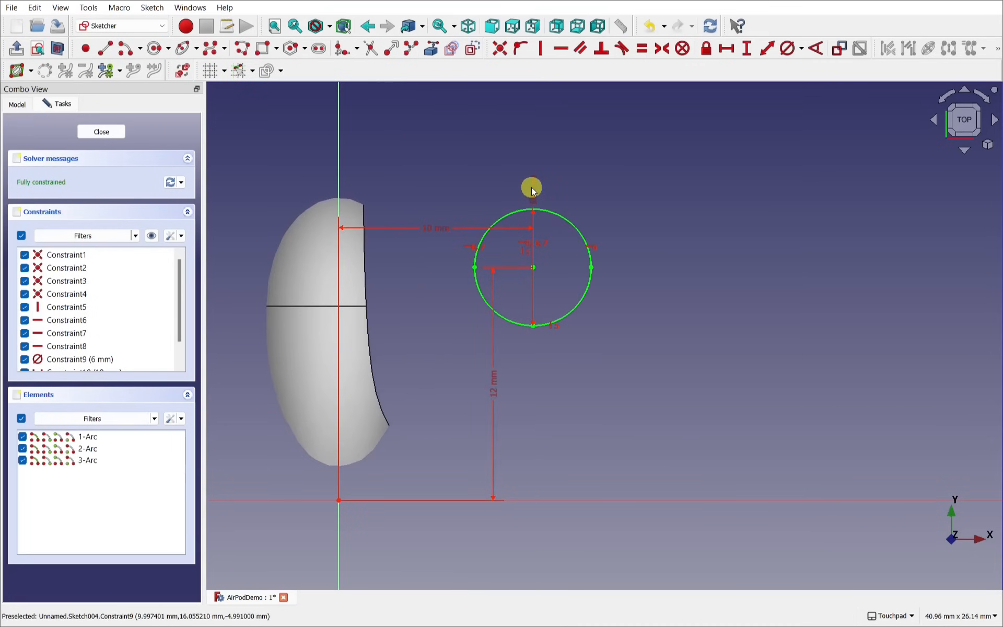
left_click_drag(532, 189, 639, 222)
double_click(639, 223)
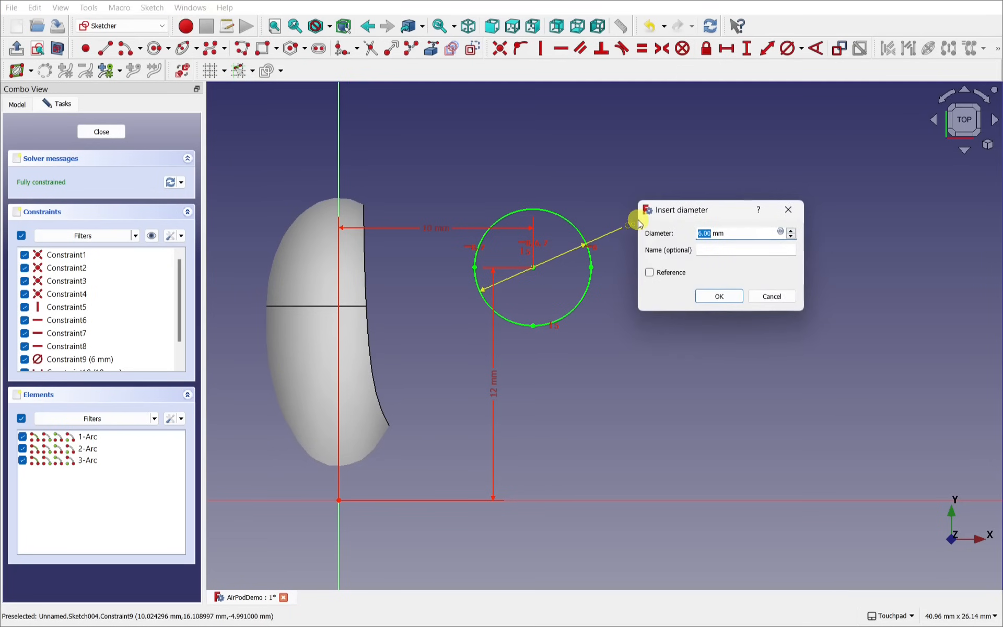
type("5")
key("Return")
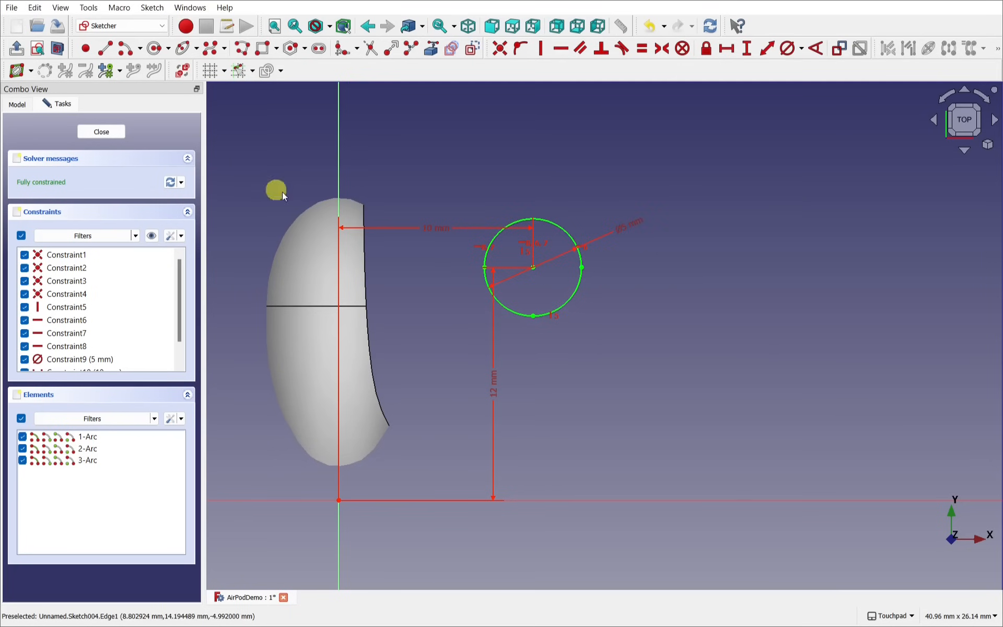
left_click(114, 131)
mouse_move(586, 312)
middle_mouse_down("alt")
mouse_move(624, 347)
mouse_move(555, 370)
middle_mouse_up("alt")
middle_click_drag(515, 318, 490, 338, "alt")
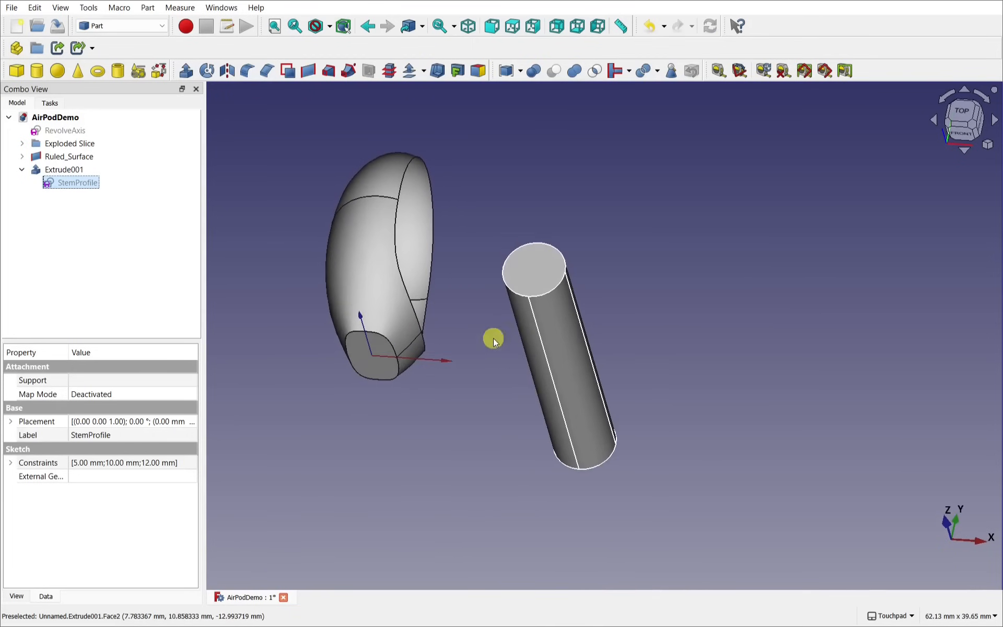
Step: Set Extrude001's Solid property to false so the stem becomes a hollow tube
left_click(532, 277)
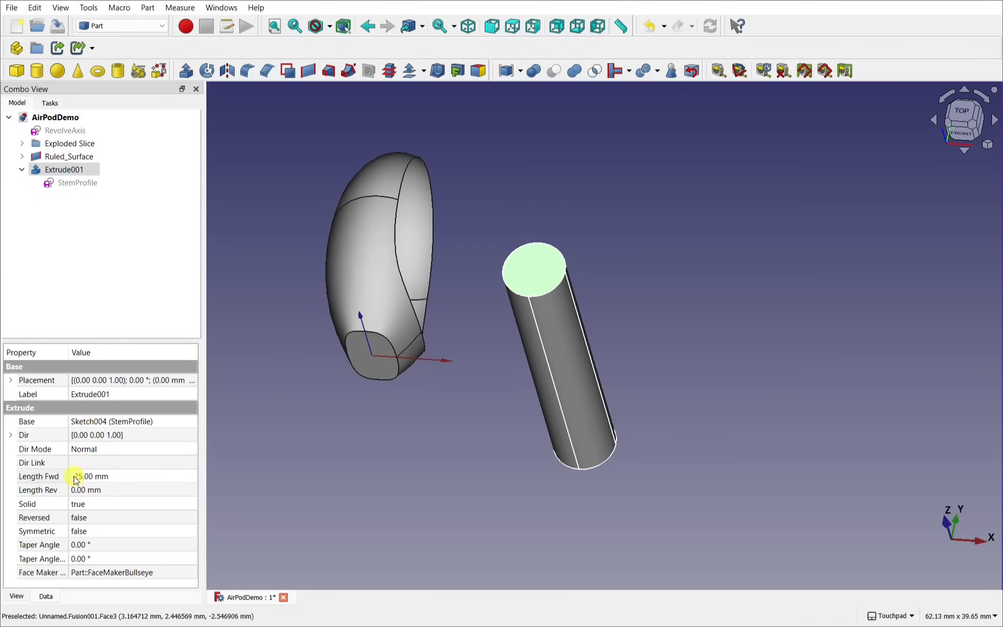
left_click(98, 504)
left_click(99, 504)
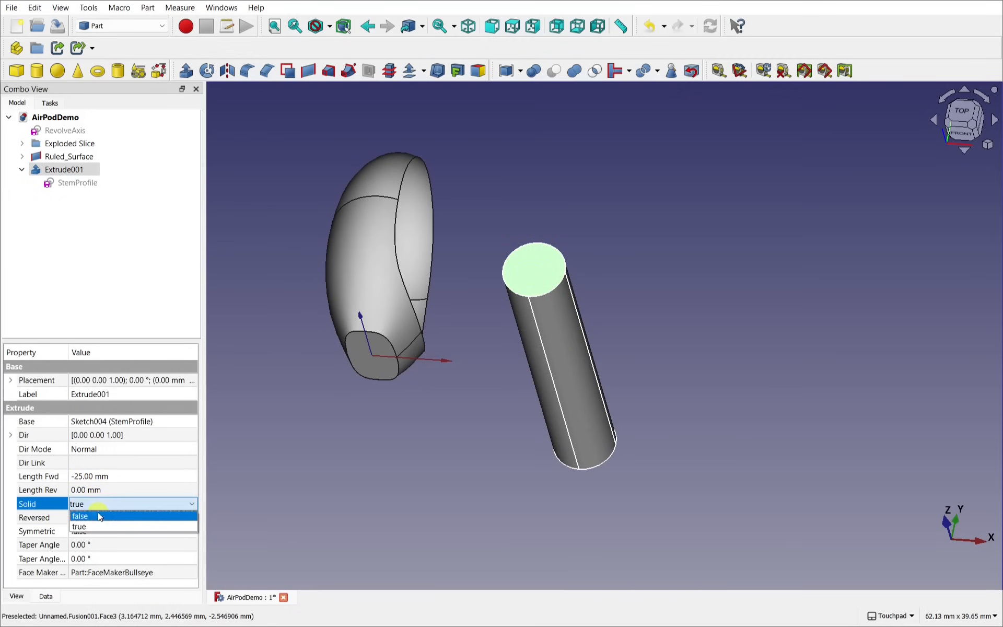
left_click(98, 517)
left_click(494, 434)
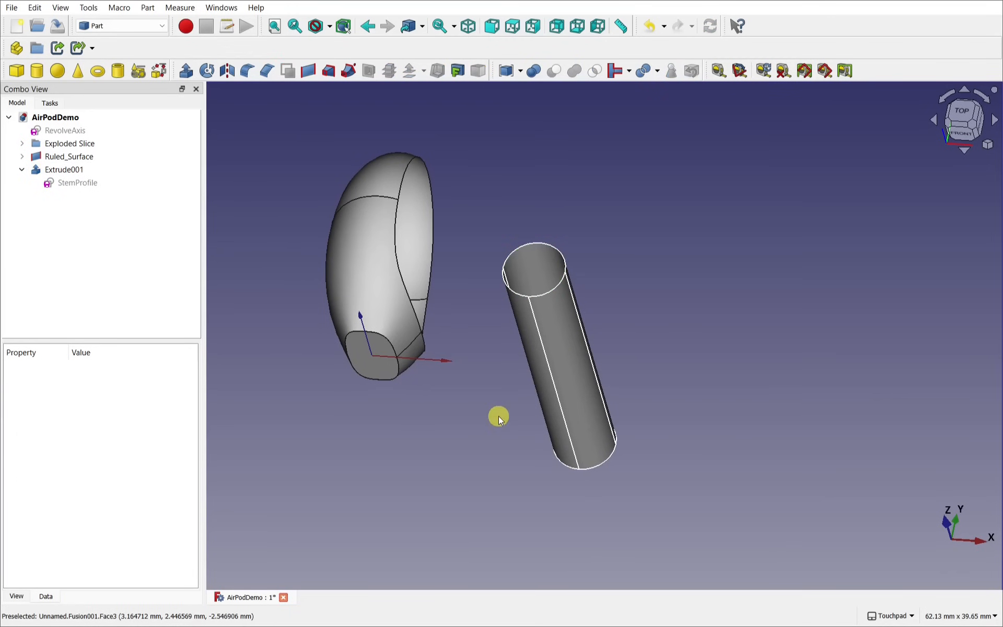
Step: Orbit around the model to inspect the hollow tube opening, then select the StemProfile sketch
left_click_drag(499, 416, 510, 347)
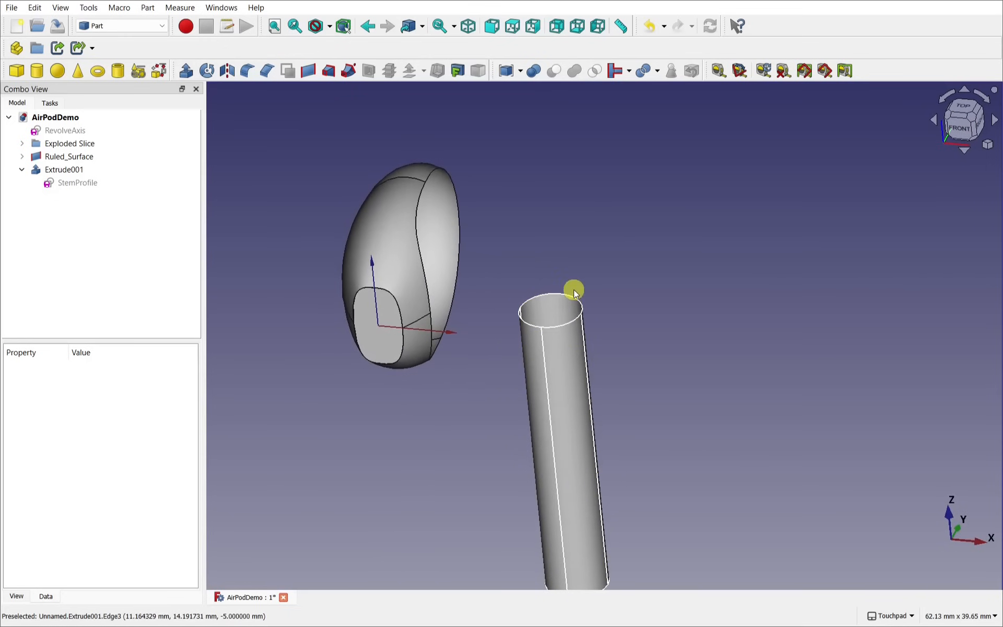
left_click_drag(430, 379, 345, 383)
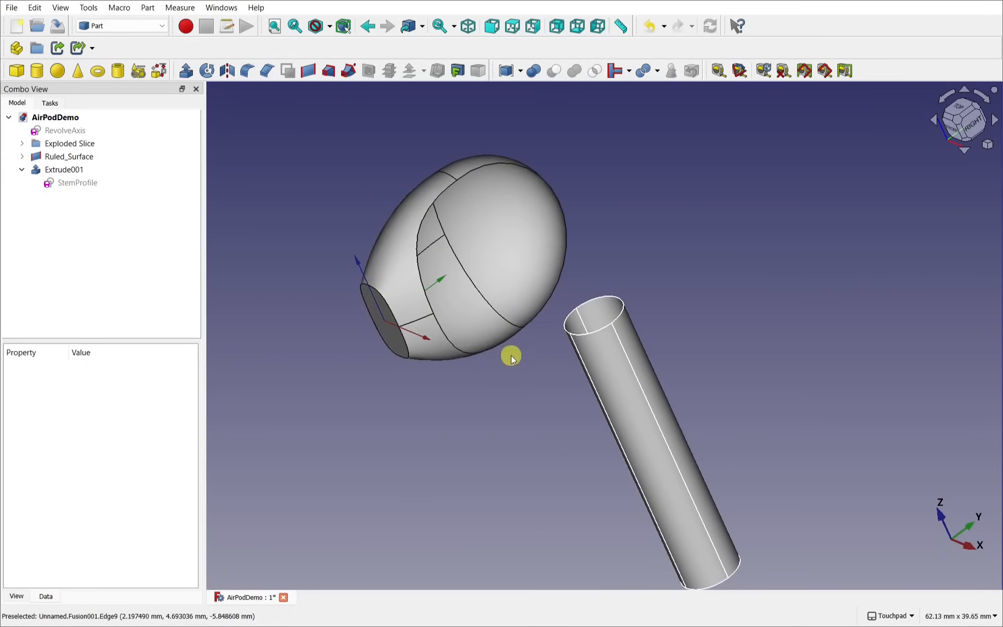
left_click_drag(511, 356, 593, 366)
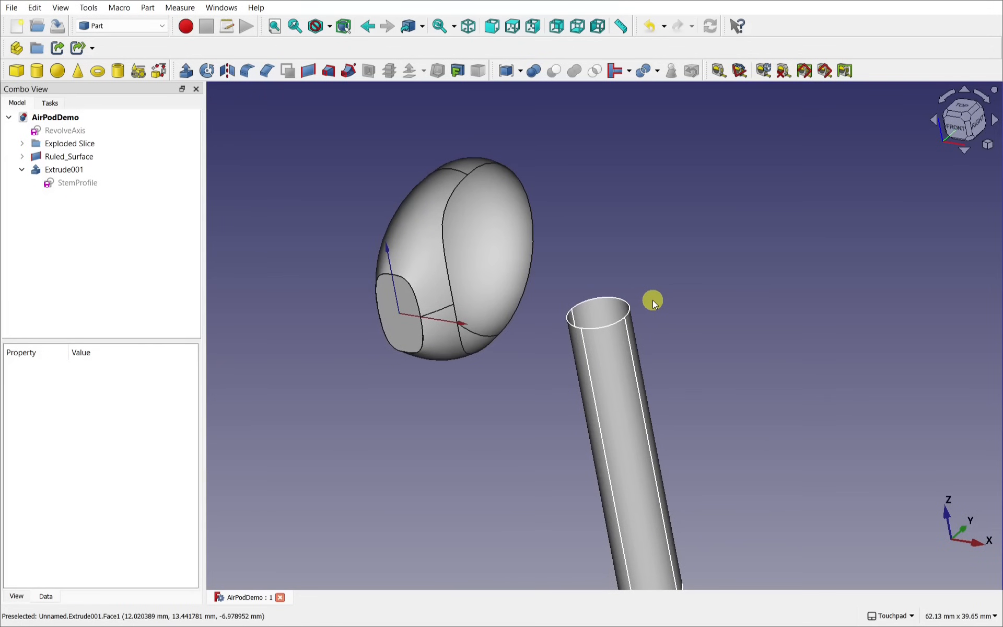
left_click_drag(651, 298, 619, 320)
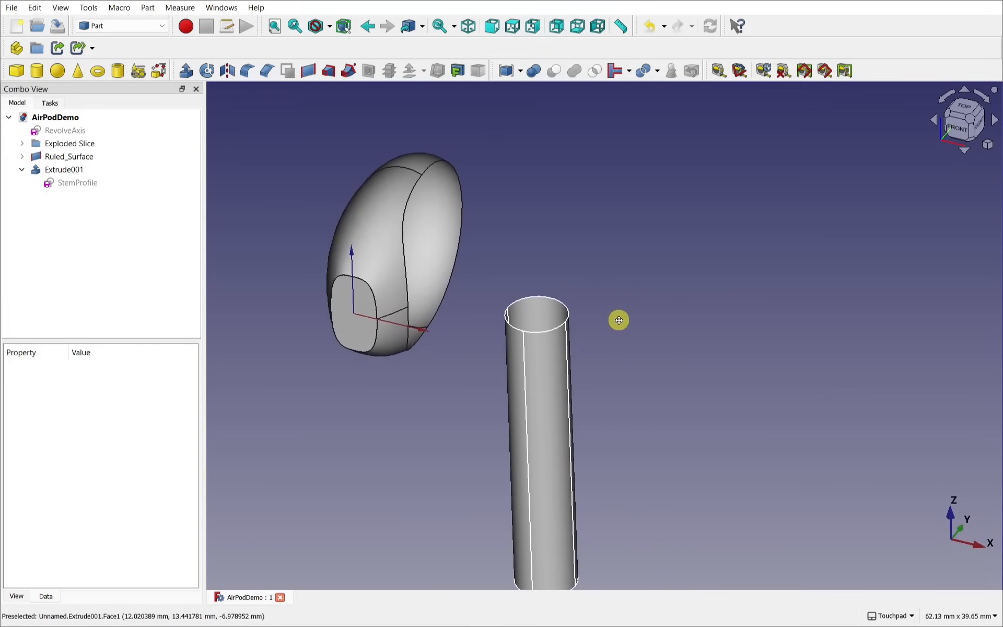
left_click(68, 184)
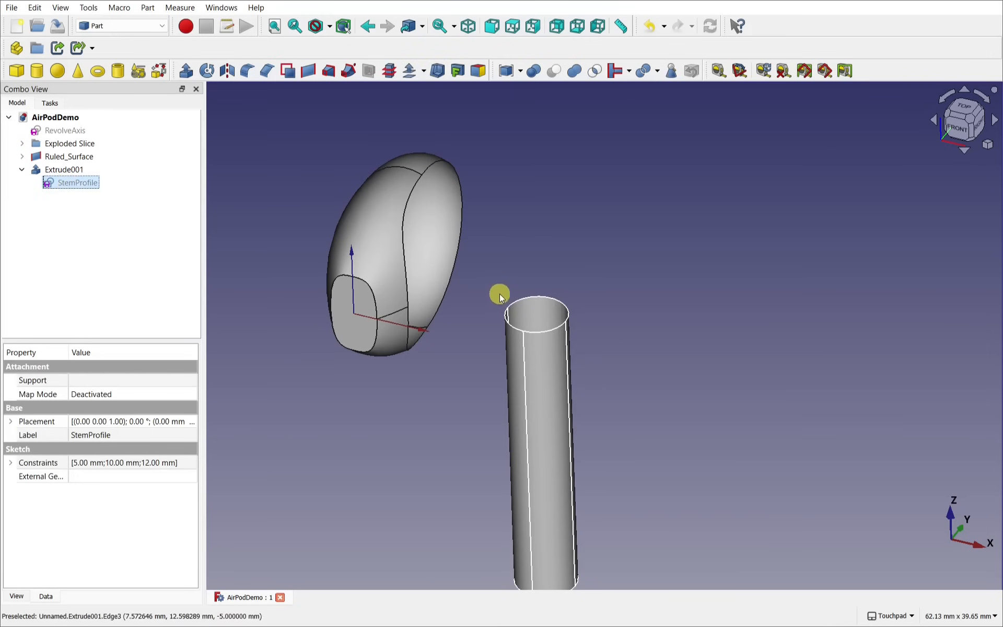
mouse_move(497, 293)
left_mouse_down()
mouse_move(513, 287)
mouse_move(503, 277)
left_mouse_up()
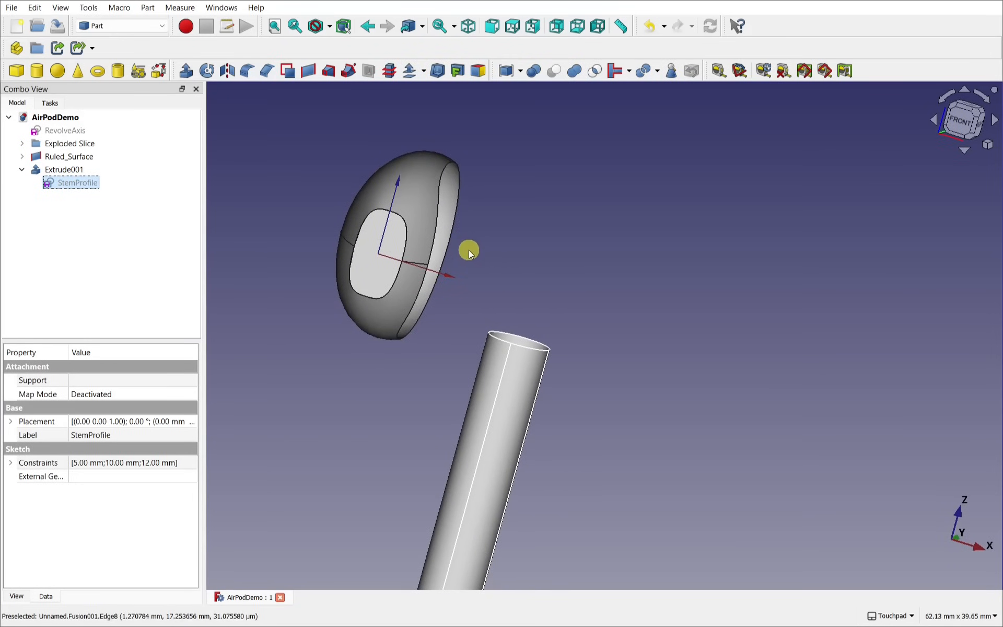
Step: After checking the reference photo, show the StemProfile sketch and hide the Extrude001 tube
key("alt+Tab")
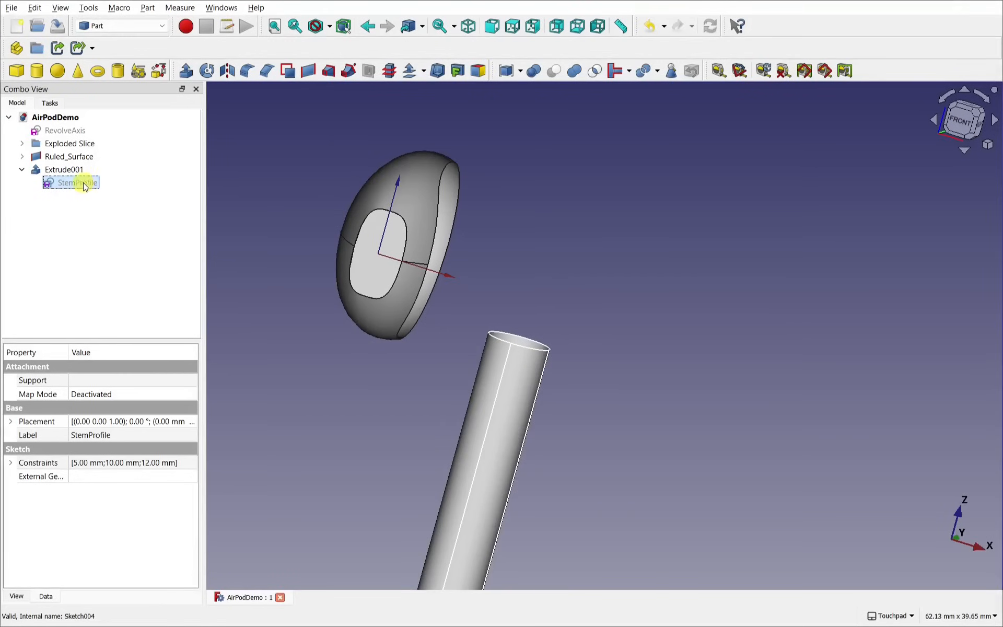
key("space")
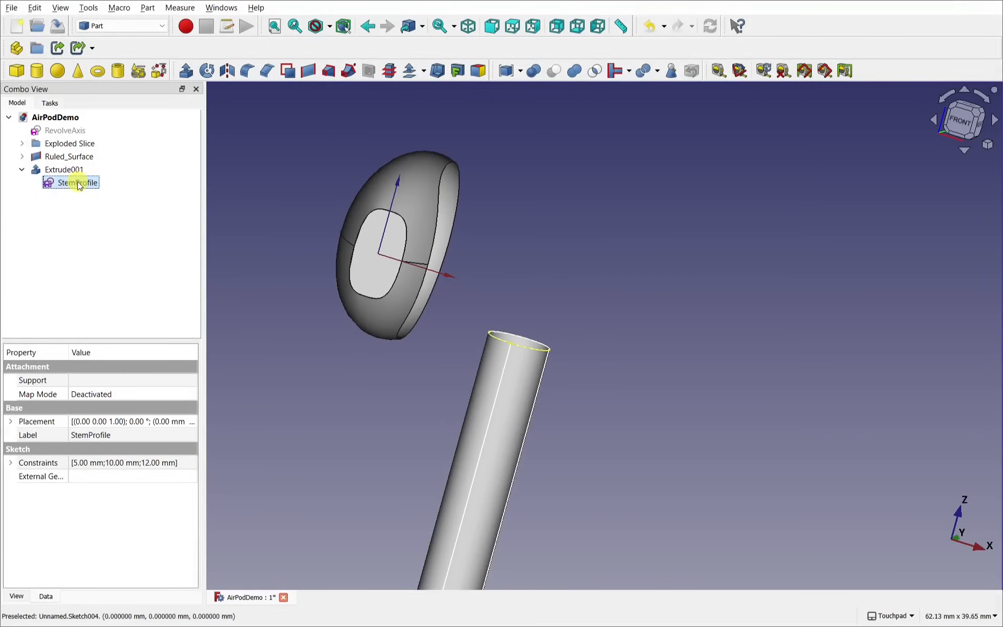
left_click(66, 171)
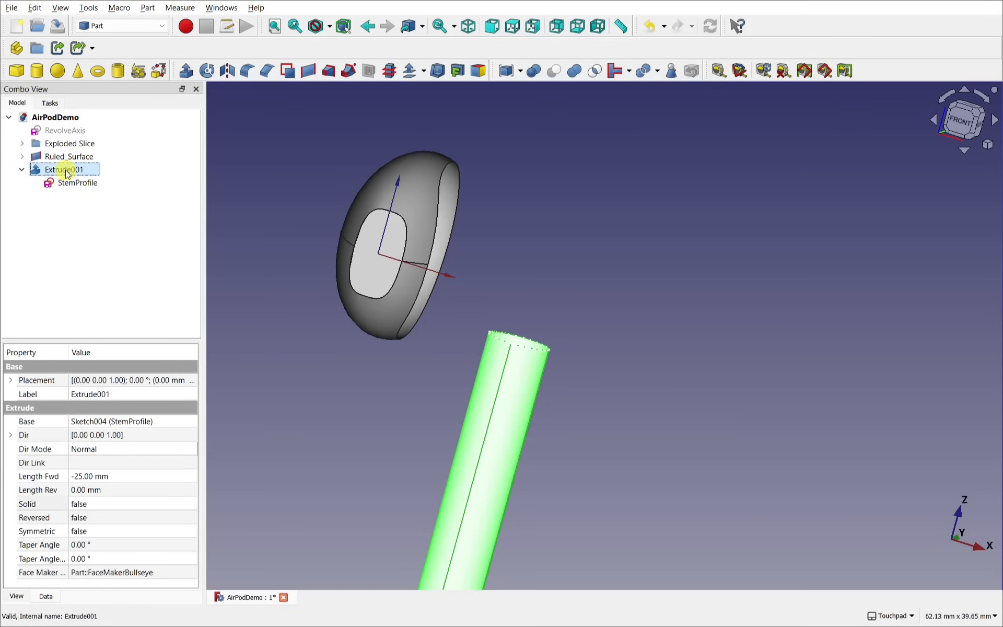
key("space")
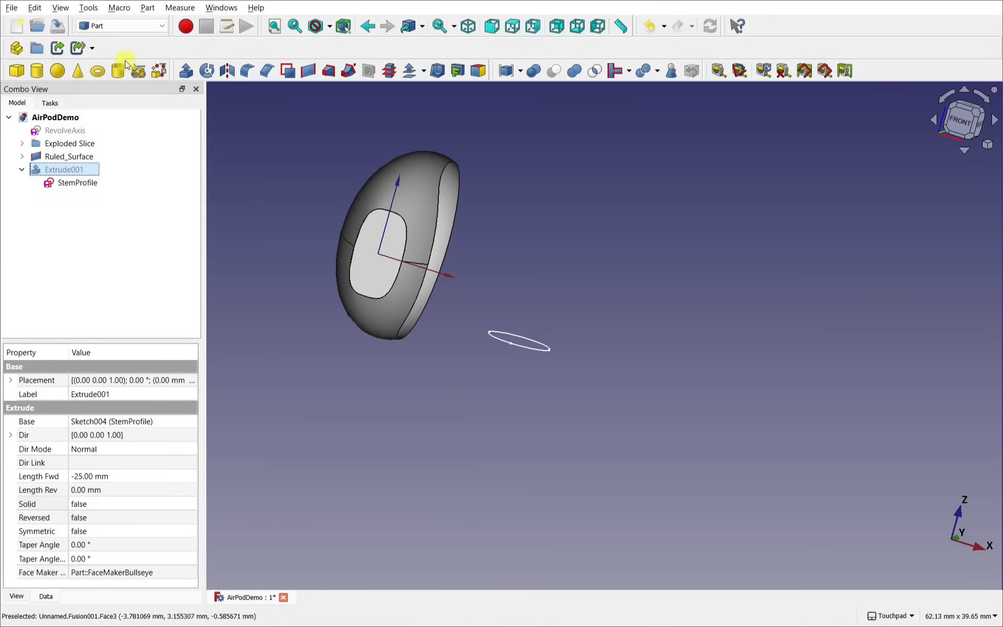
left_click(120, 26)
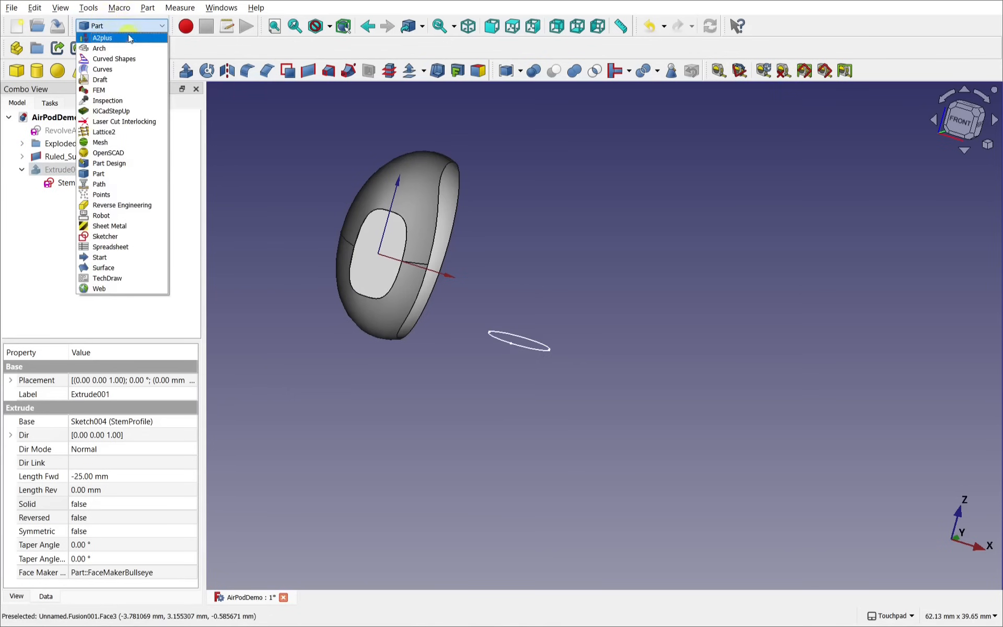
Step: In the Draft workbench, clone the StemProfile sketch and view the model from the front
left_click(122, 79)
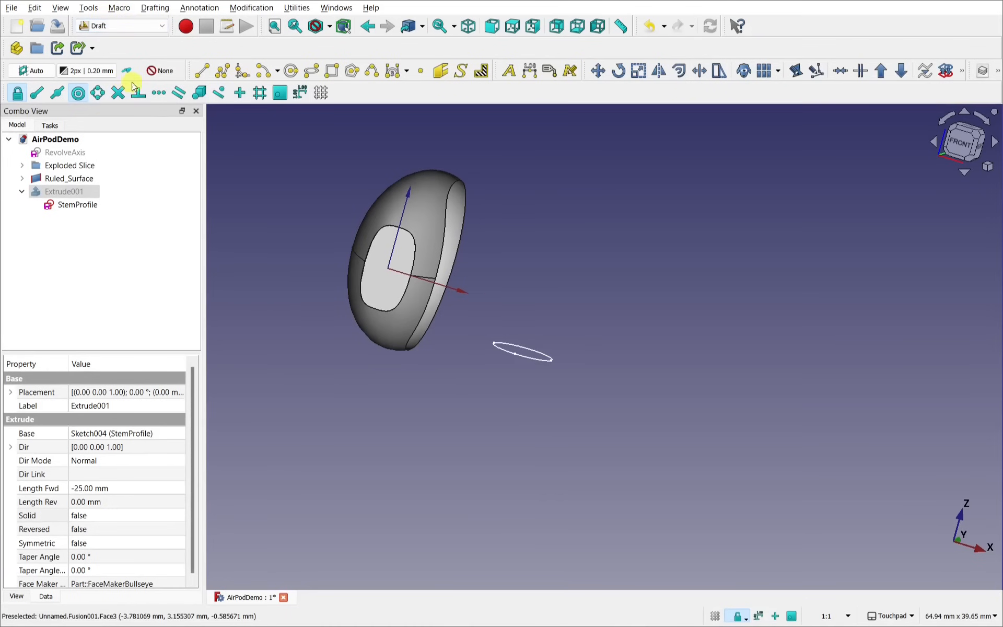
left_click(77, 205)
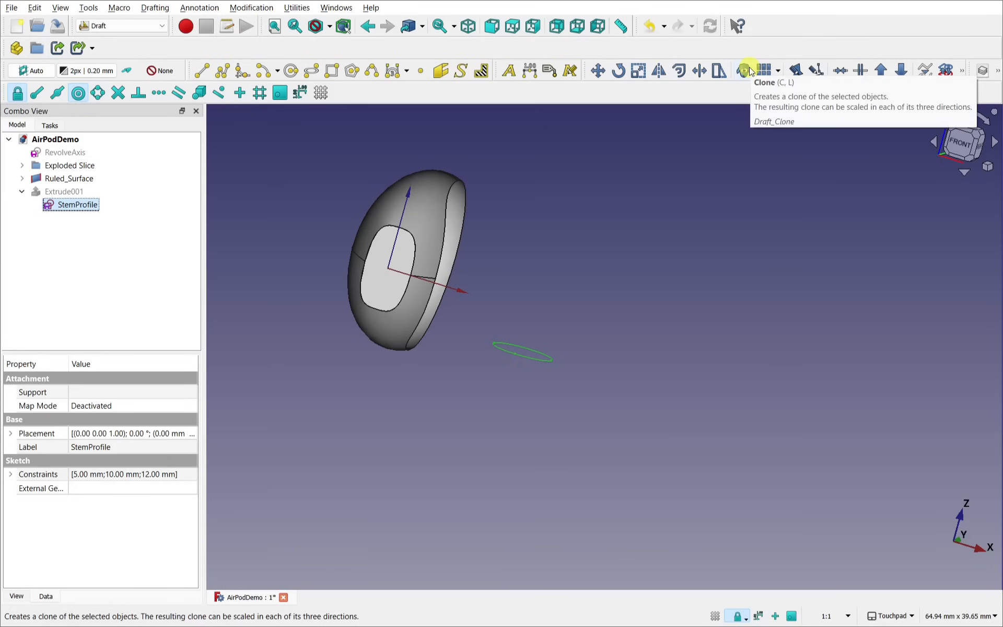
left_click(748, 71)
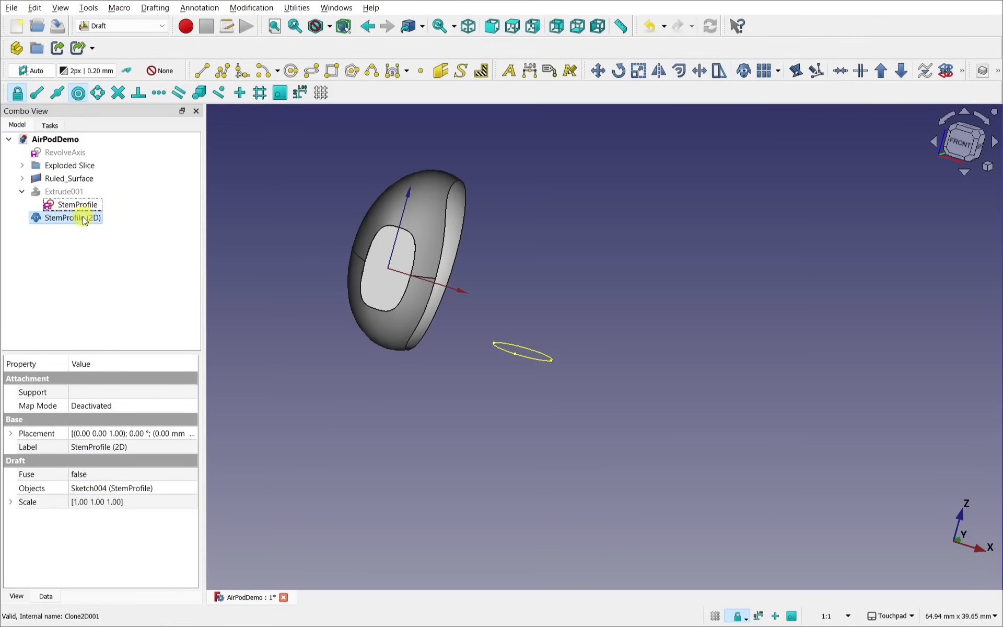
left_click(962, 140)
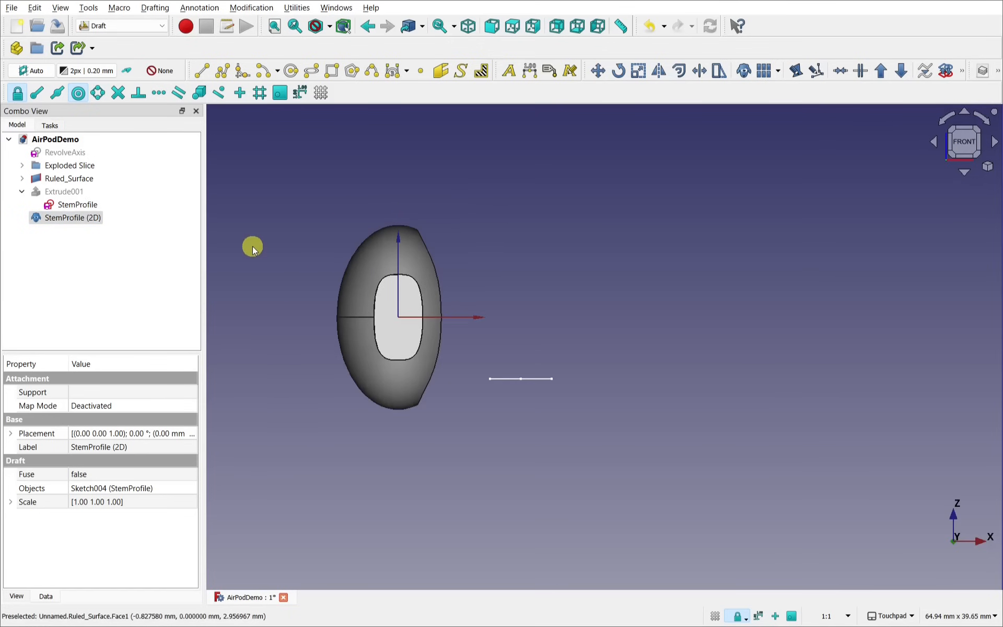
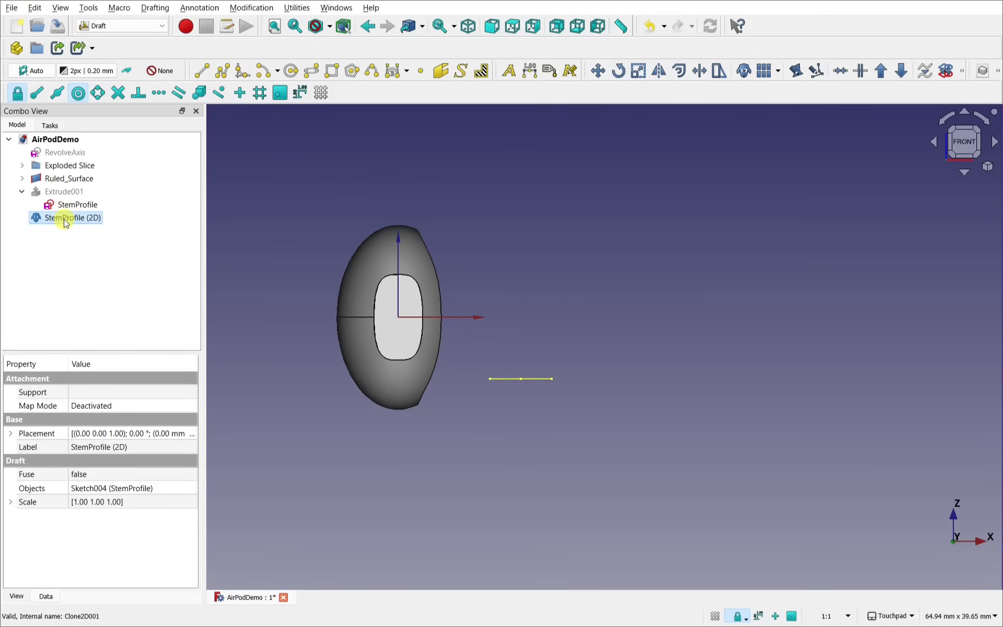
Step: Change the StemProfile (2D) clone's Placement position z from -5 mm to -2 mm
left_click(11, 435)
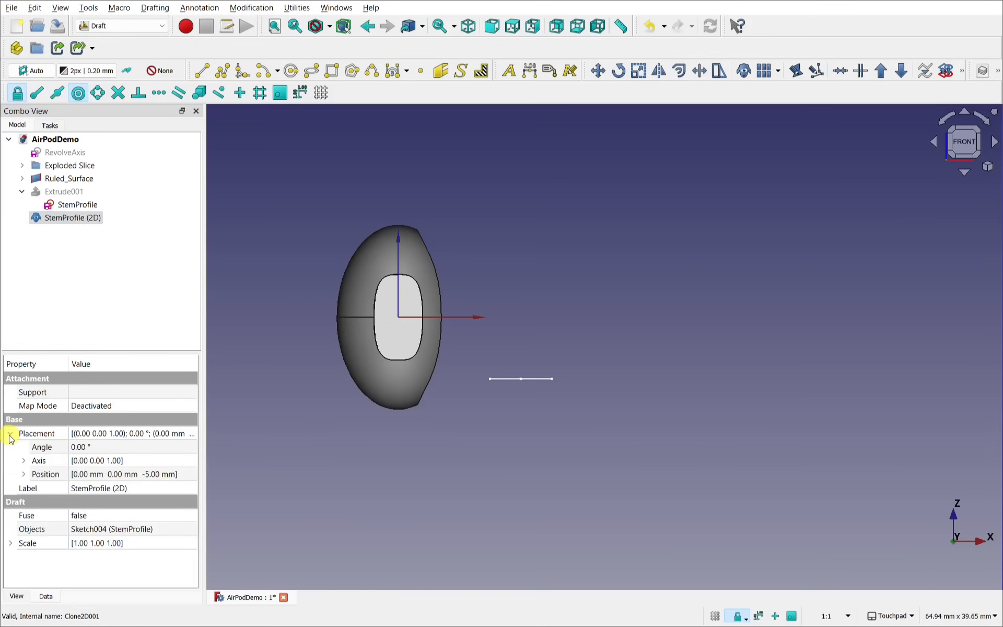
left_click(24, 474)
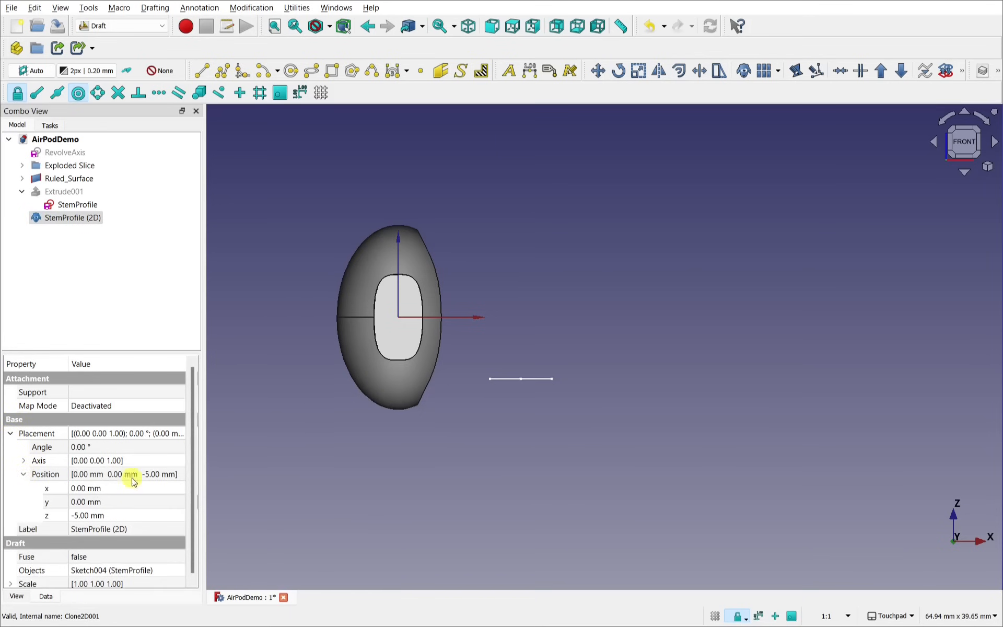
left_click(135, 515)
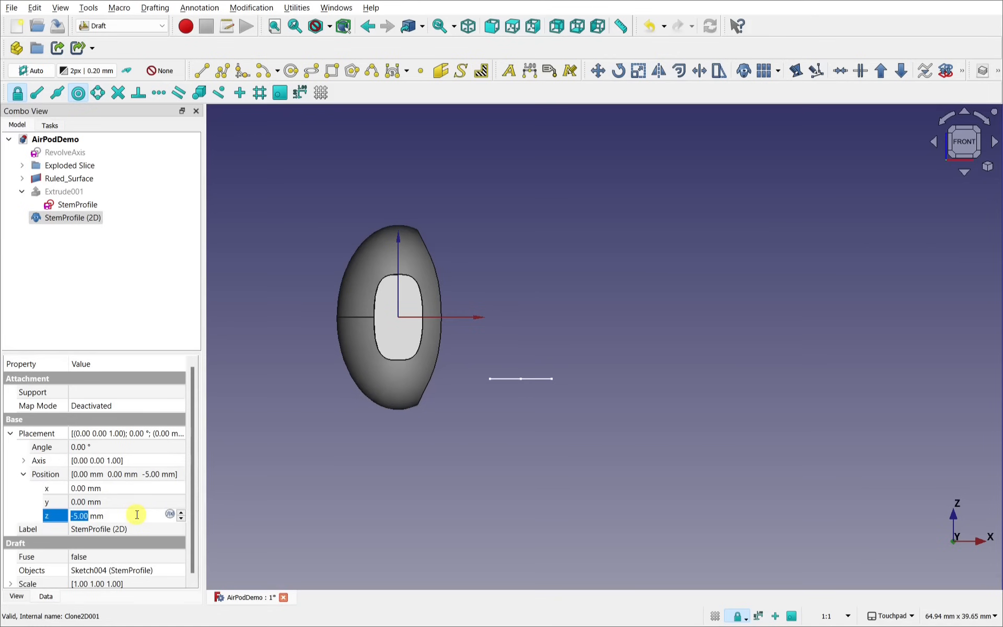
type("0")
type("-2")
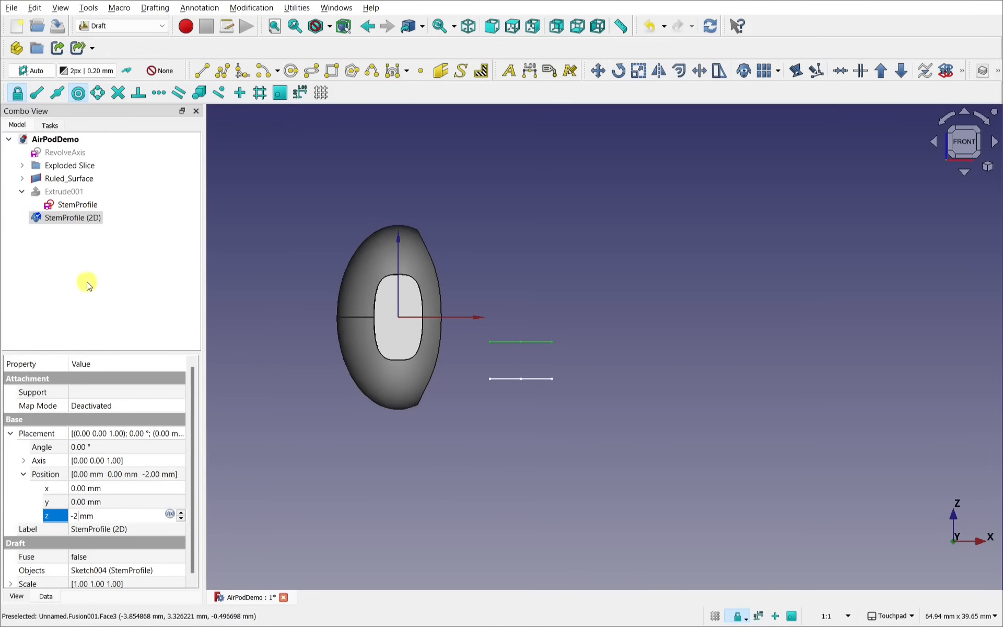
Step: Start a Transform on StemProfile (2D) and tilt it 30° about the y axis
right_click(63, 220)
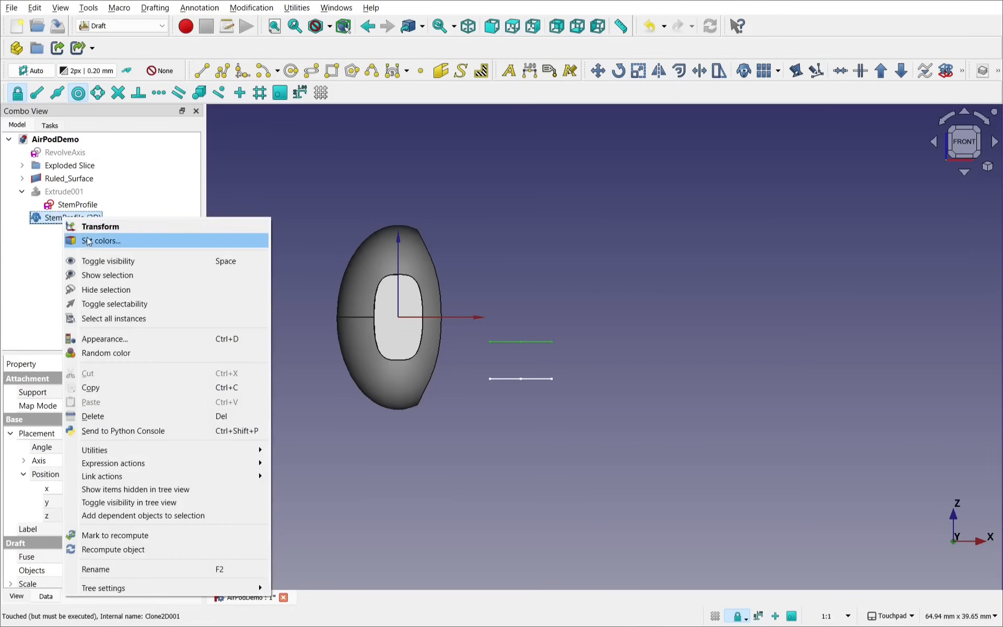
left_click(104, 227)
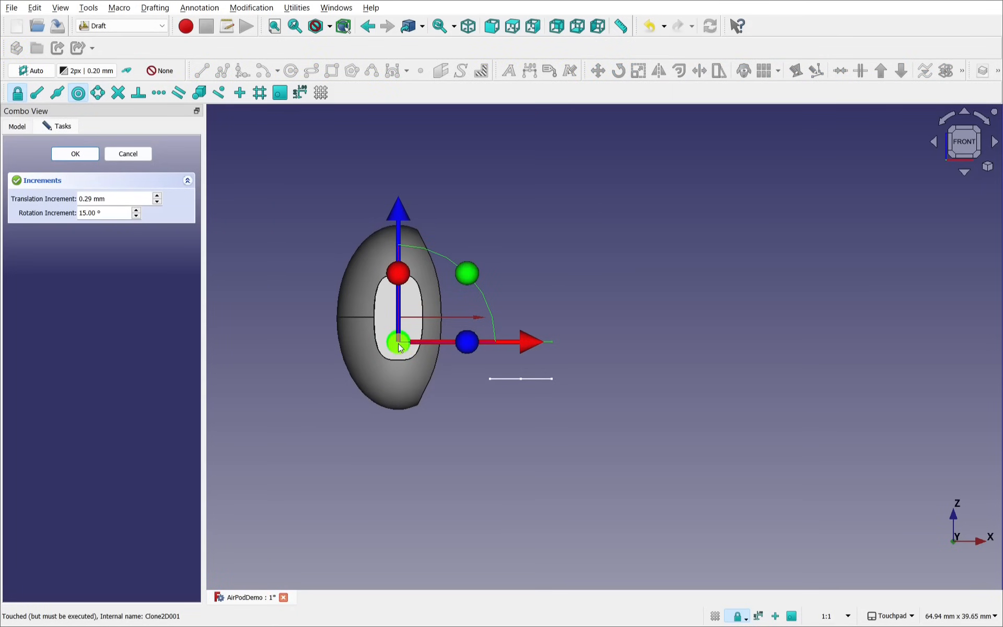
mouse_move(454, 349)
left_mouse_down("alt")
mouse_move(405, 385)
mouse_move(428, 382)
mouse_move(462, 345)
left_mouse_up("alt")
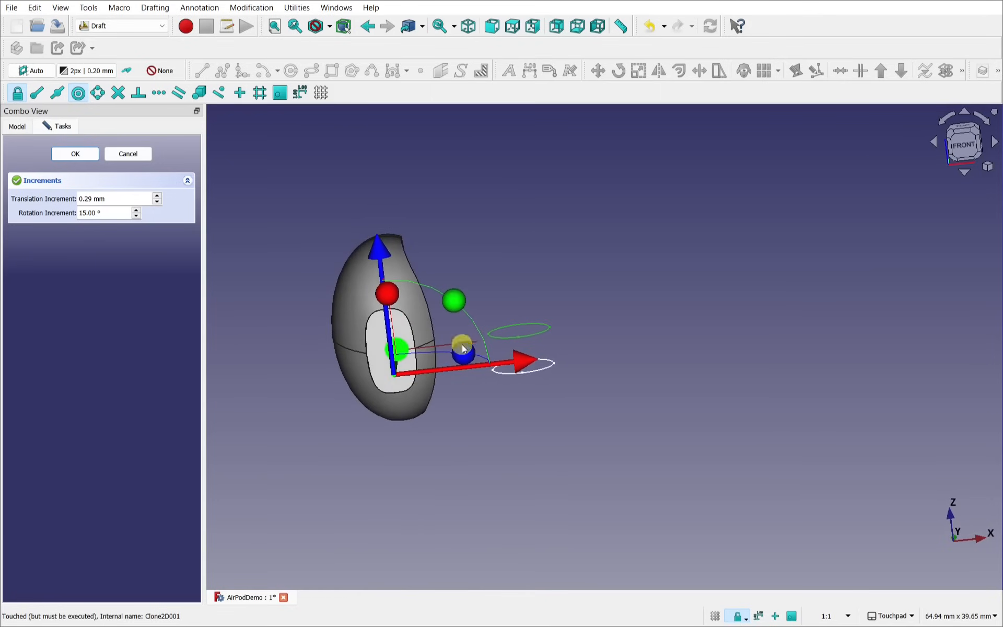
mouse_move(460, 324)
left_mouse_down("shift")
mouse_move(461, 300)
mouse_move(448, 312)
left_mouse_up("shift")
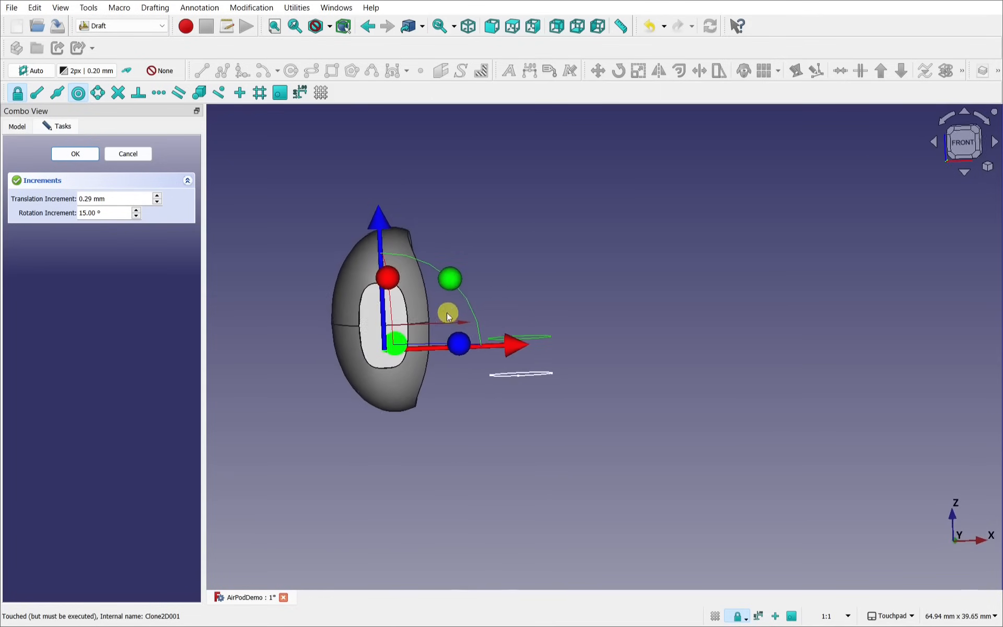
left_click(964, 143)
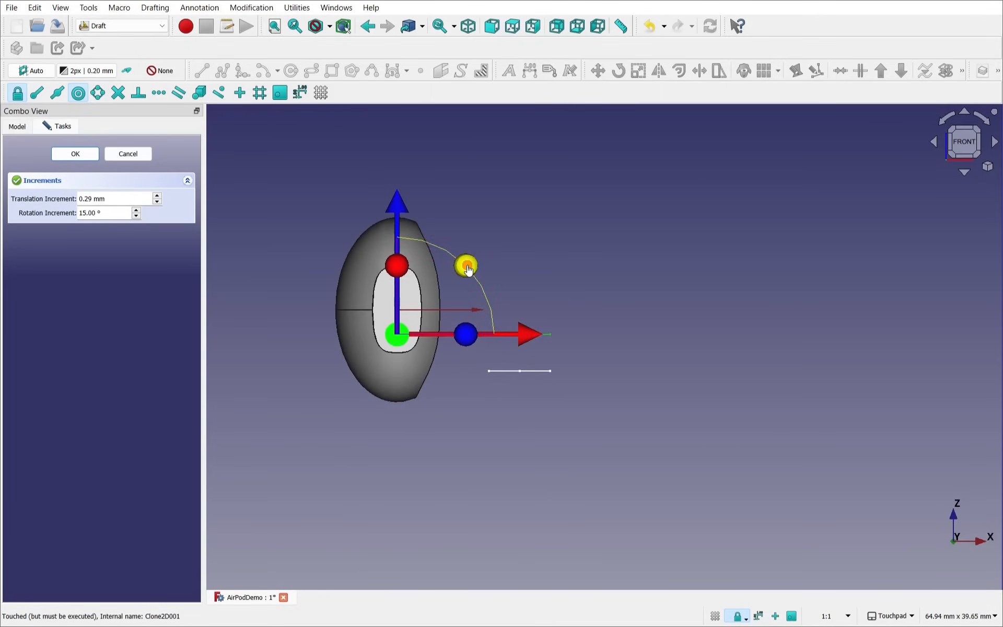
left_click_drag(468, 269, 442, 248)
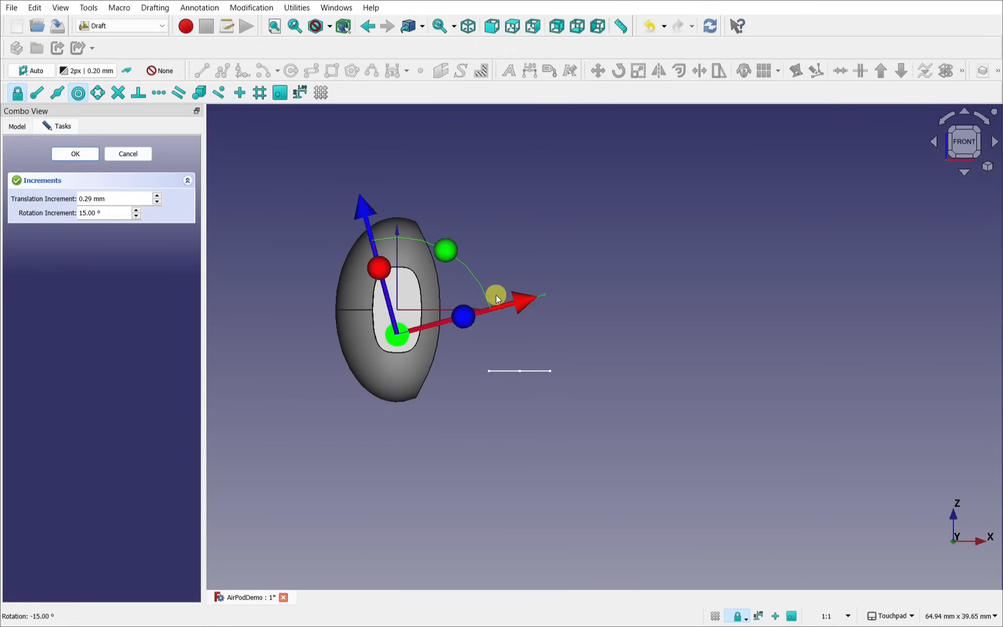
mouse_move(512, 298)
left_mouse_down("alt")
mouse_move(519, 329)
mouse_move(497, 320)
mouse_move(495, 306)
left_mouse_up("alt")
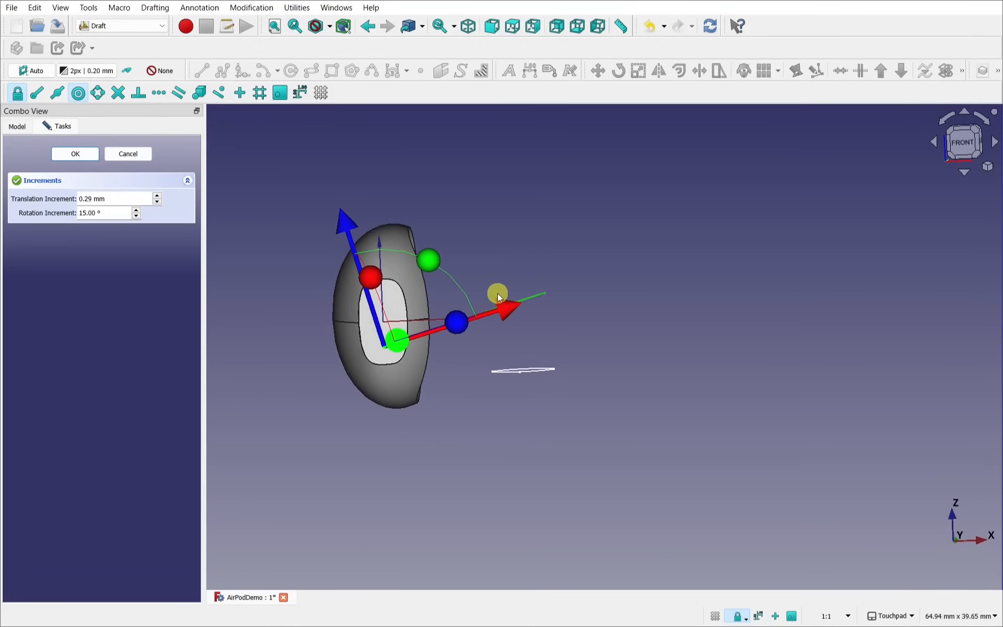
left_click_drag(428, 267, 403, 252)
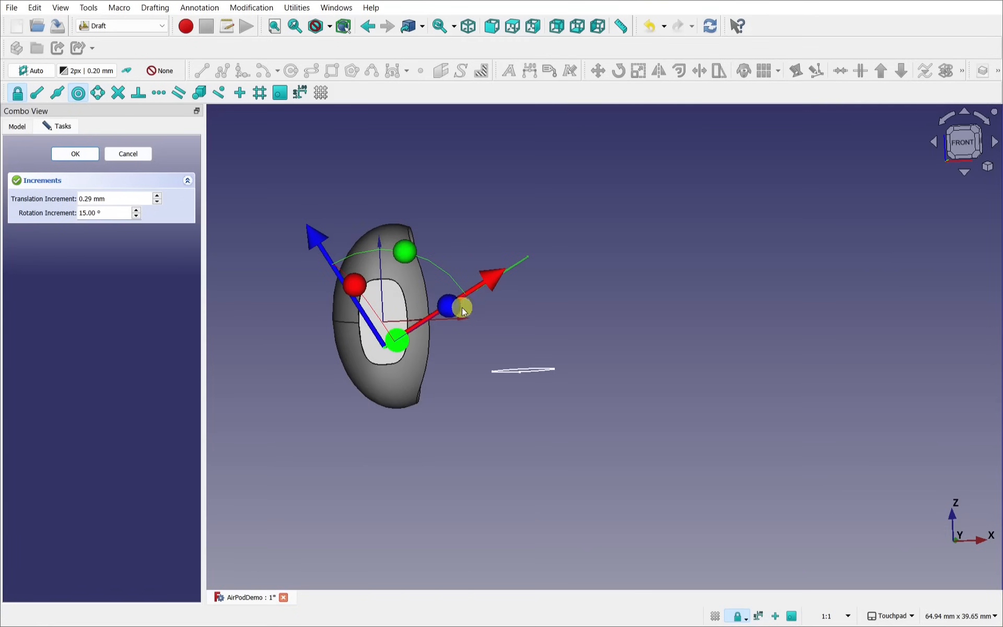
Step: Slide the tilted clone to x 0.96 mm, z -7.14 mm and accept the placement
left_click_drag(316, 240, 349, 295)
left_click_drag(542, 255, 576, 359, "alt")
left_click(964, 137)
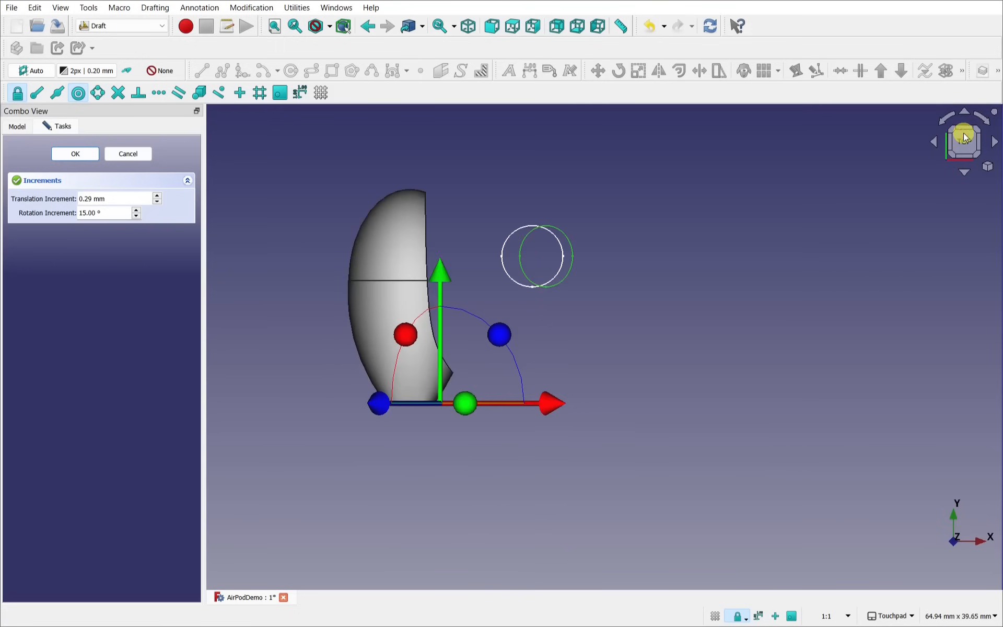
left_click_drag(558, 408, 539, 345)
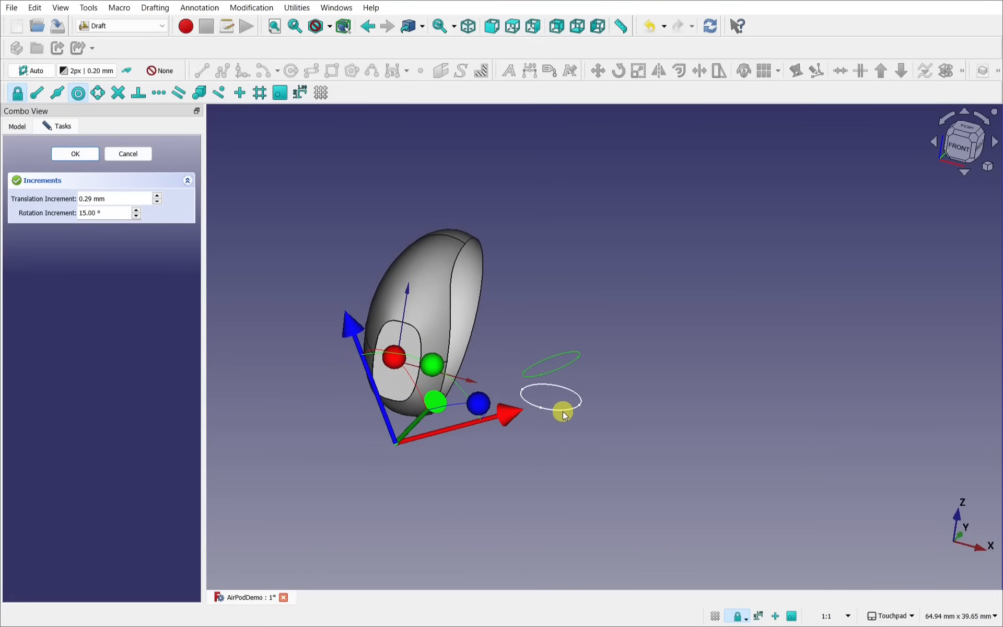
left_click_drag(550, 366, 577, 413, "alt")
left_click(75, 154)
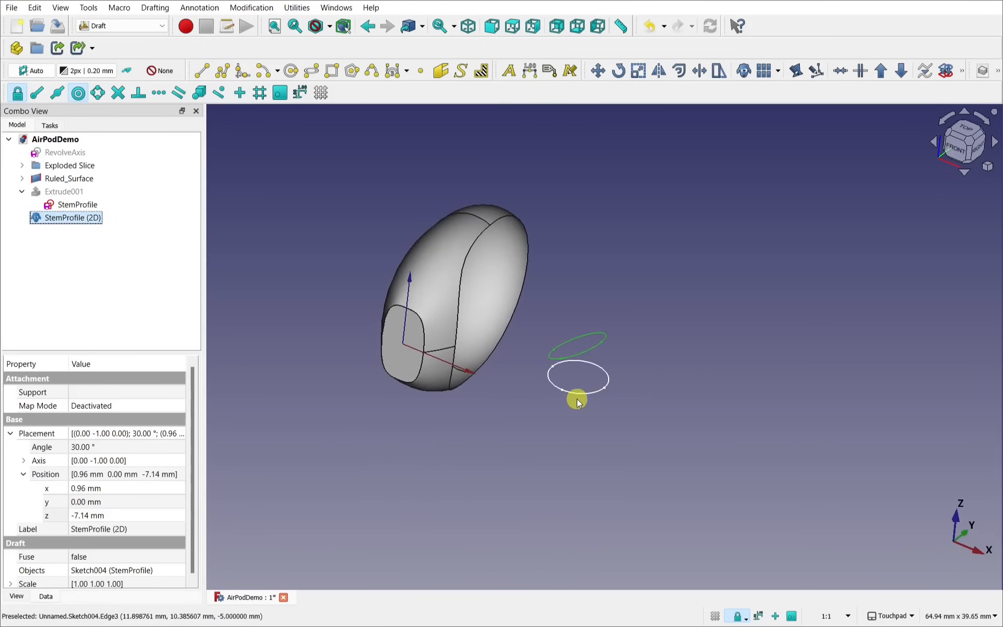
left_click_drag(582, 351, 544, 325, "alt")
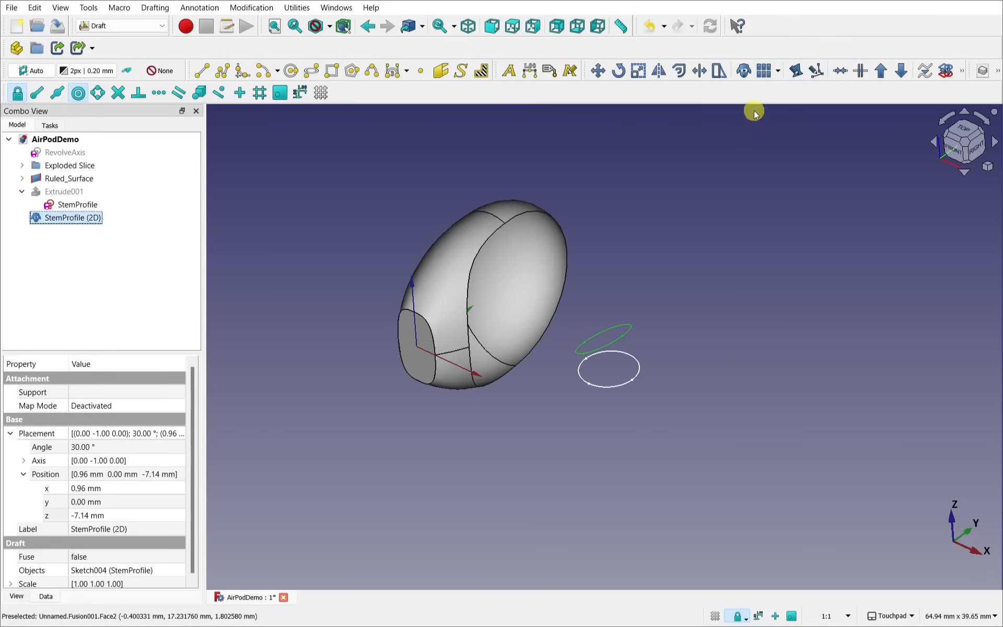
Step: Switch FreeCAD to the Part Design workbench
left_click(126, 26)
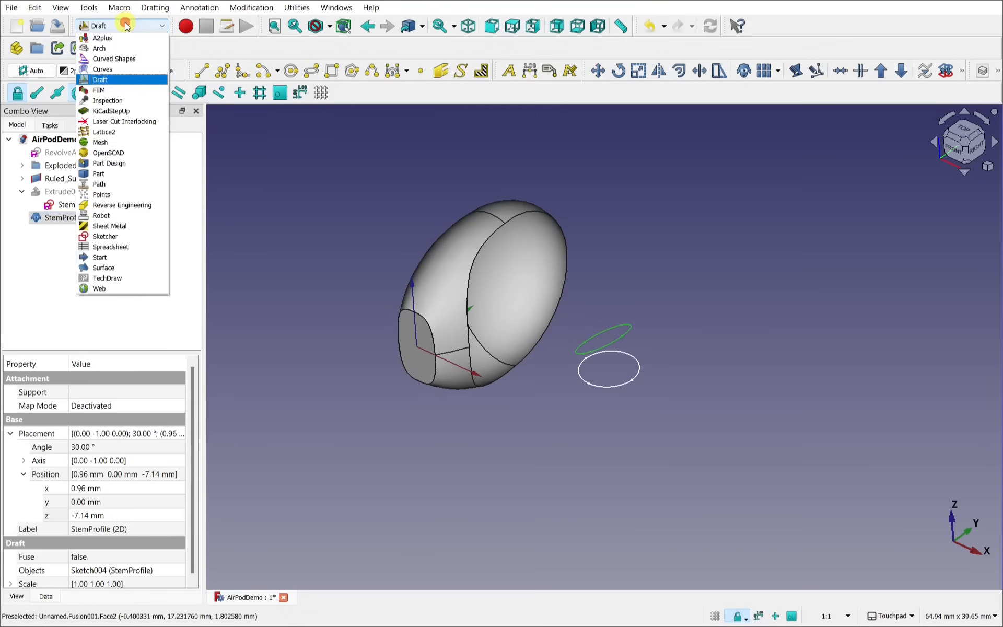
left_click(135, 163)
left_click_drag(466, 183, 445, 178)
Step: Create a sub-object shape binder, named Binder, from three earbud rim edges
left_click(200, 7)
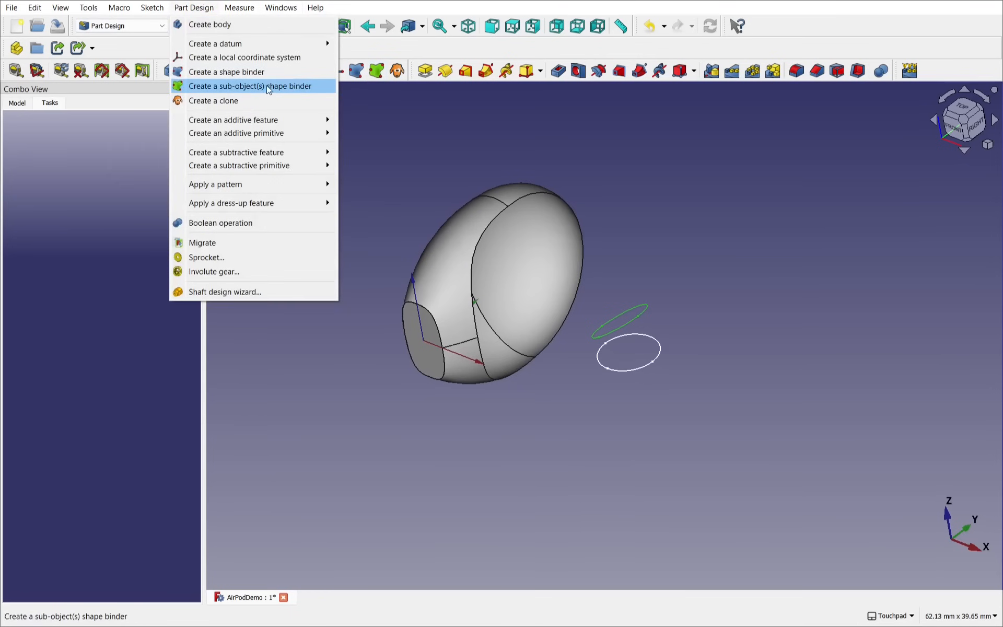
left_click(531, 118)
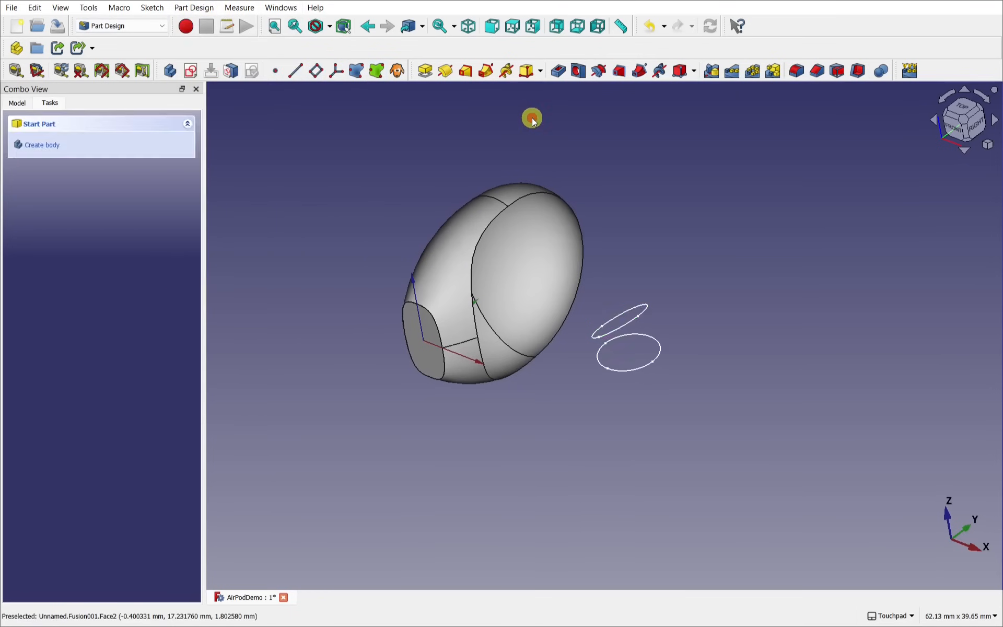
left_click_drag(636, 243, 587, 248, "alt")
scroll(525, 253, "up", 3)
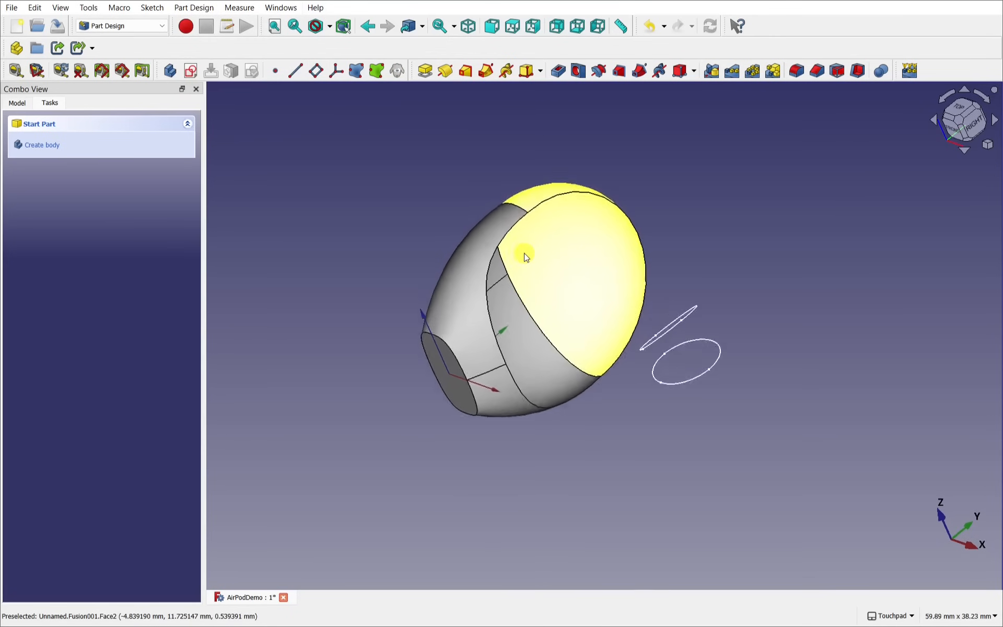
left_click(485, 247)
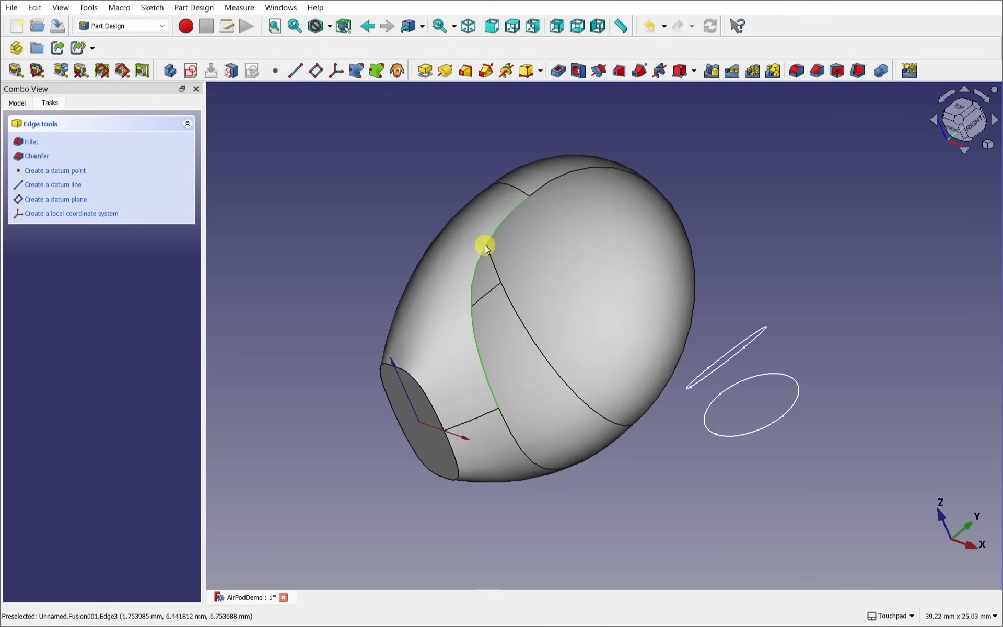
left_click(520, 453)
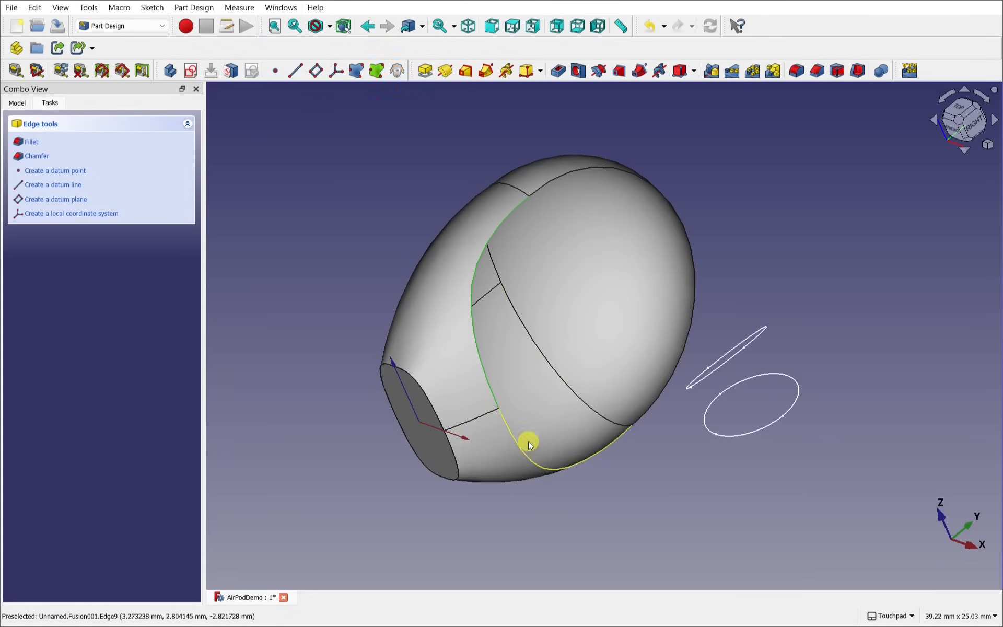
left_click(688, 338)
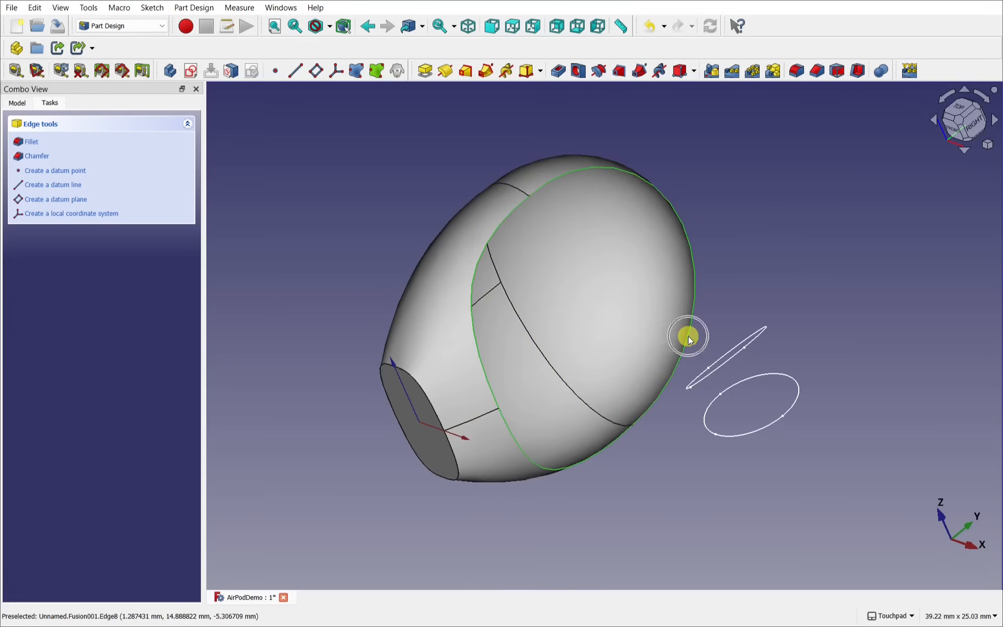
mouse_move(608, 286)
left_mouse_down("alt")
mouse_move(692, 321)
mouse_move(617, 228)
mouse_move(586, 259)
mouse_move(627, 285)
mouse_move(621, 296)
mouse_move(643, 311)
mouse_move(613, 293)
mouse_move(606, 302)
left_mouse_up("alt")
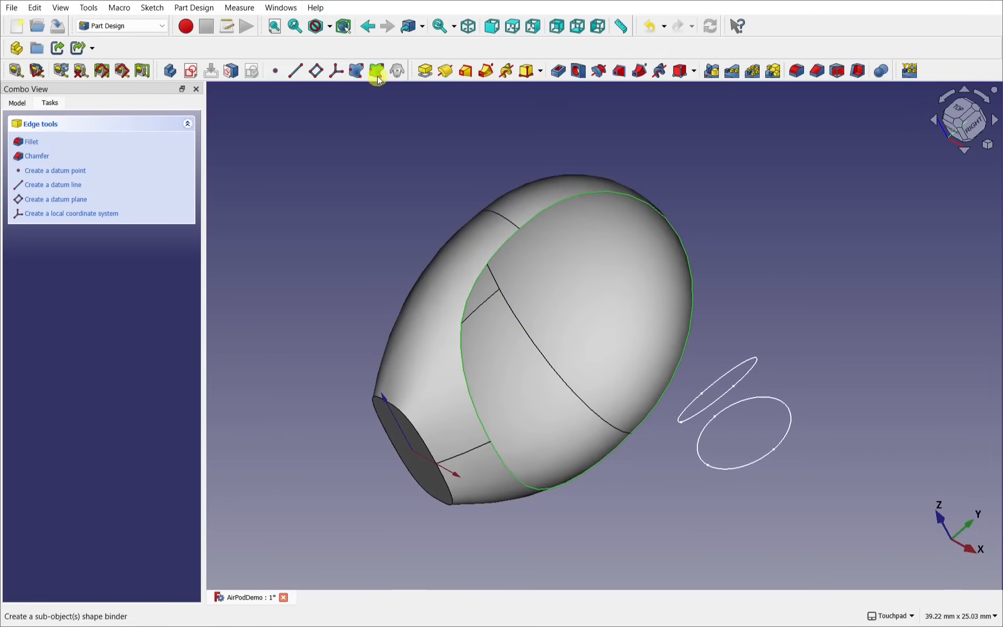
left_click(17, 103)
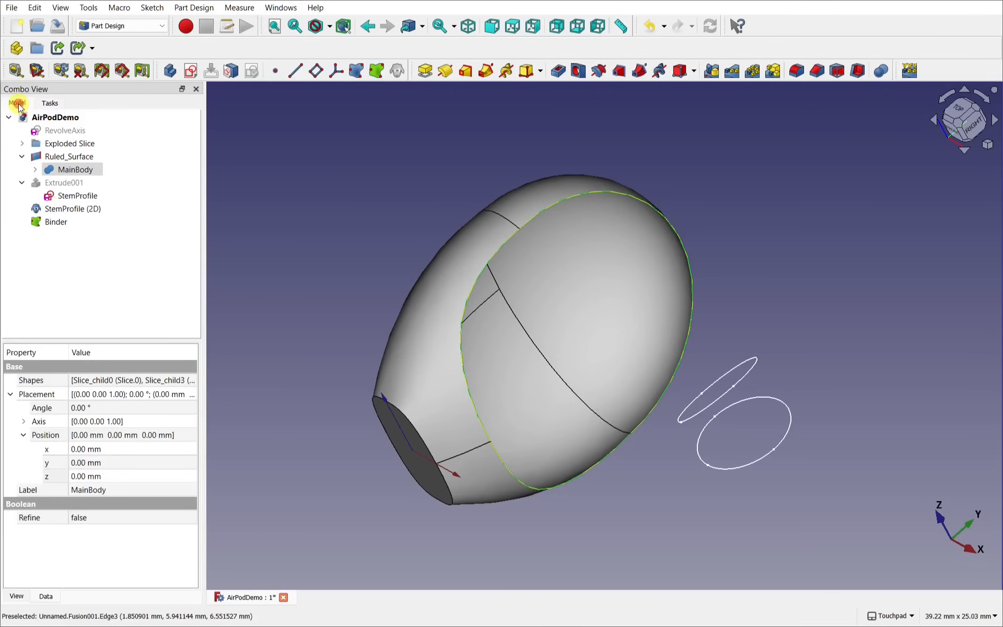
Step: Check the Binder's properties and hide the MainBody solid
left_click(51, 224)
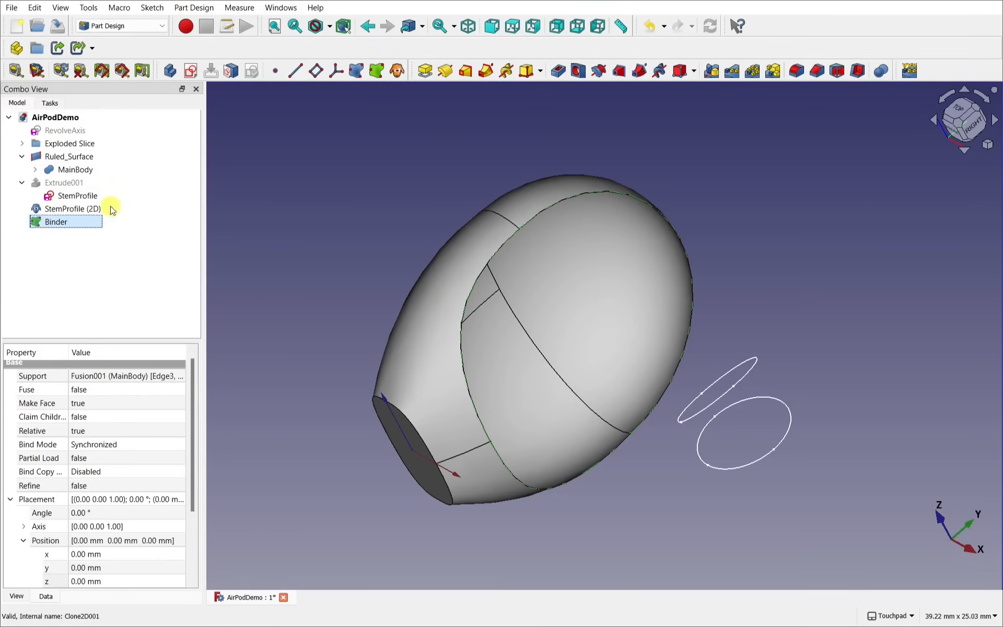
left_click(84, 170)
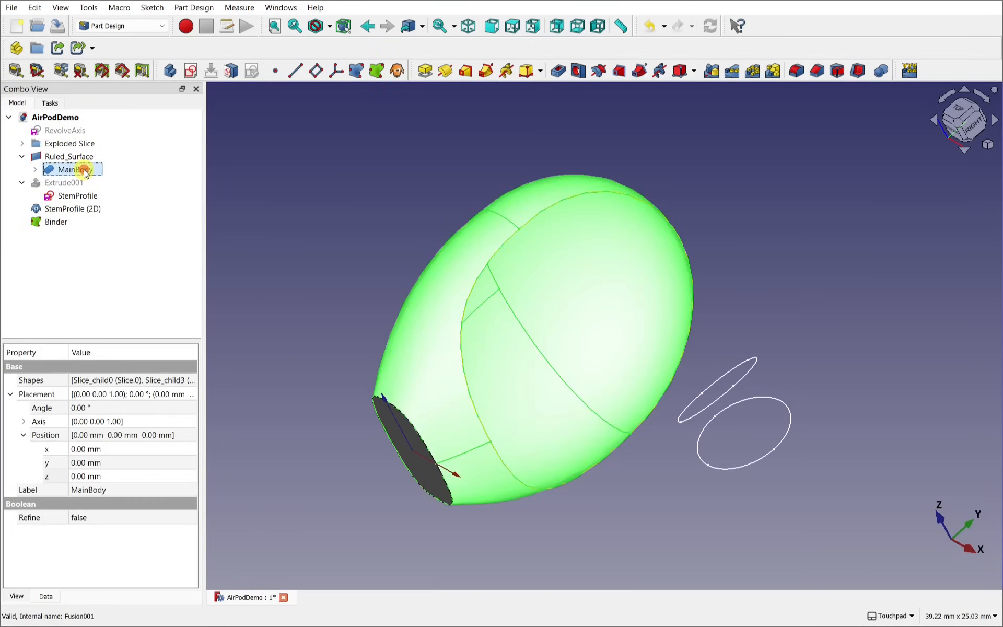
key("space")
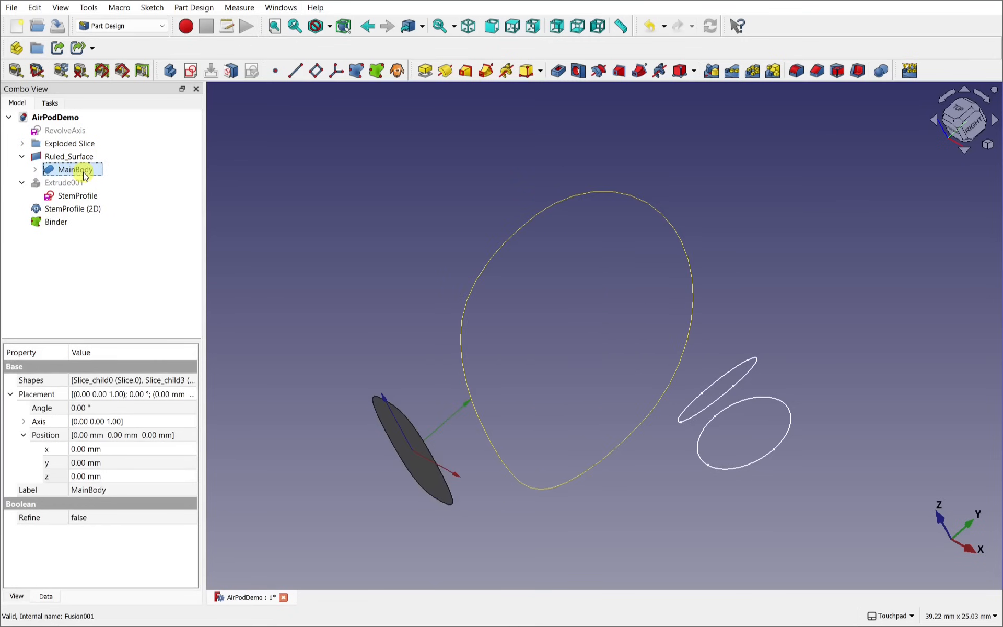
left_click_drag(455, 337, 466, 274, "alt")
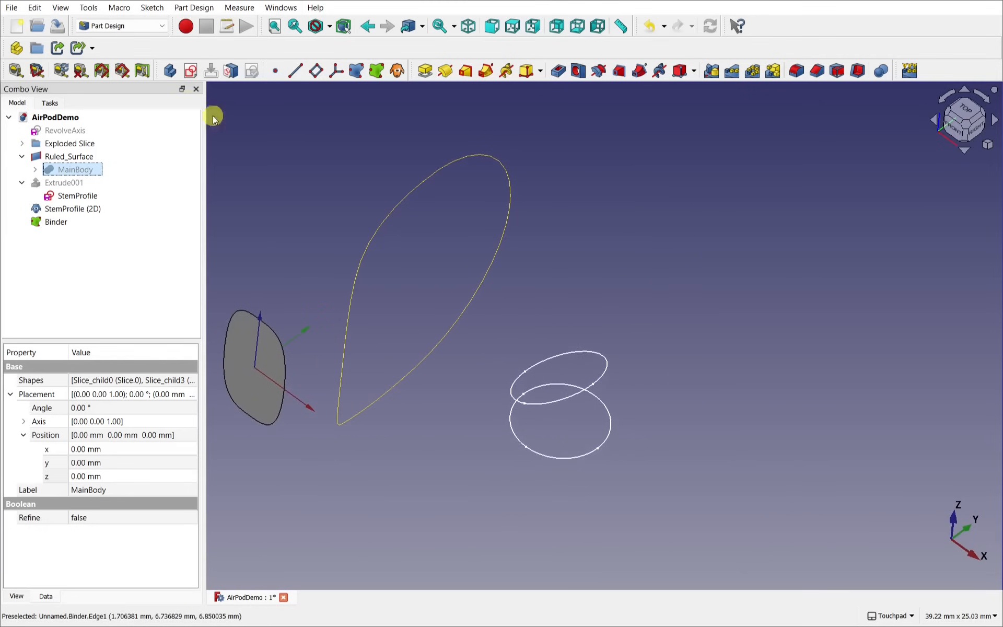
Step: Switch to the Part workbench and zoom in on the Binder's teardrop rim curve
left_click(128, 27)
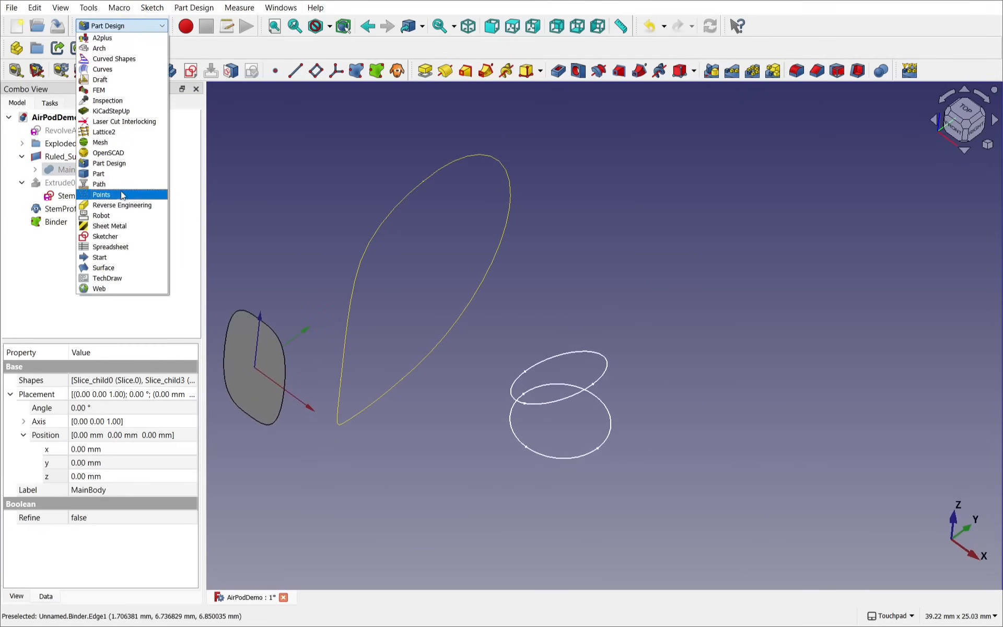
left_click(120, 174)
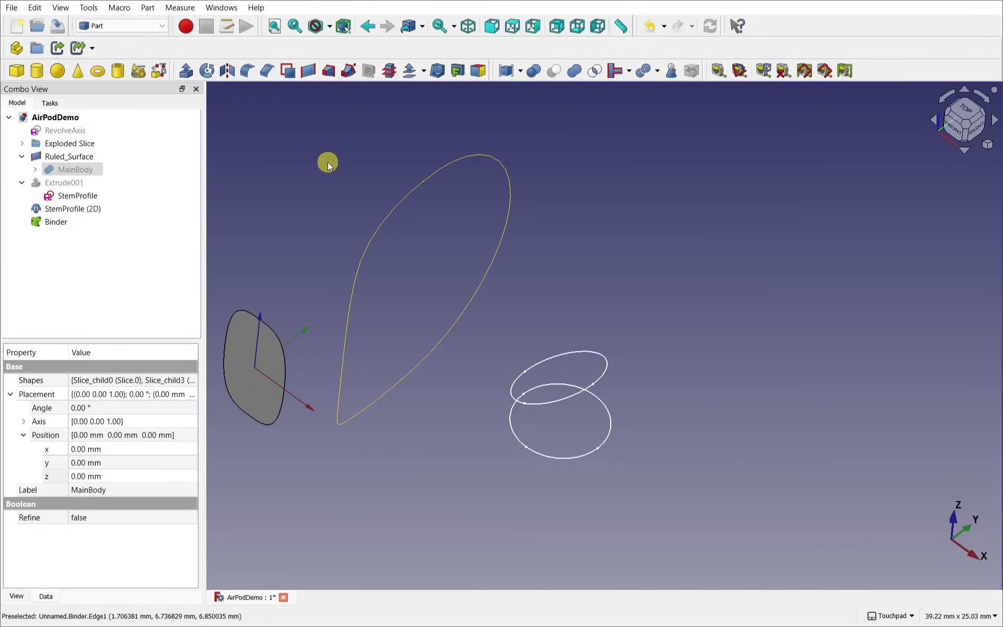
left_click(53, 222)
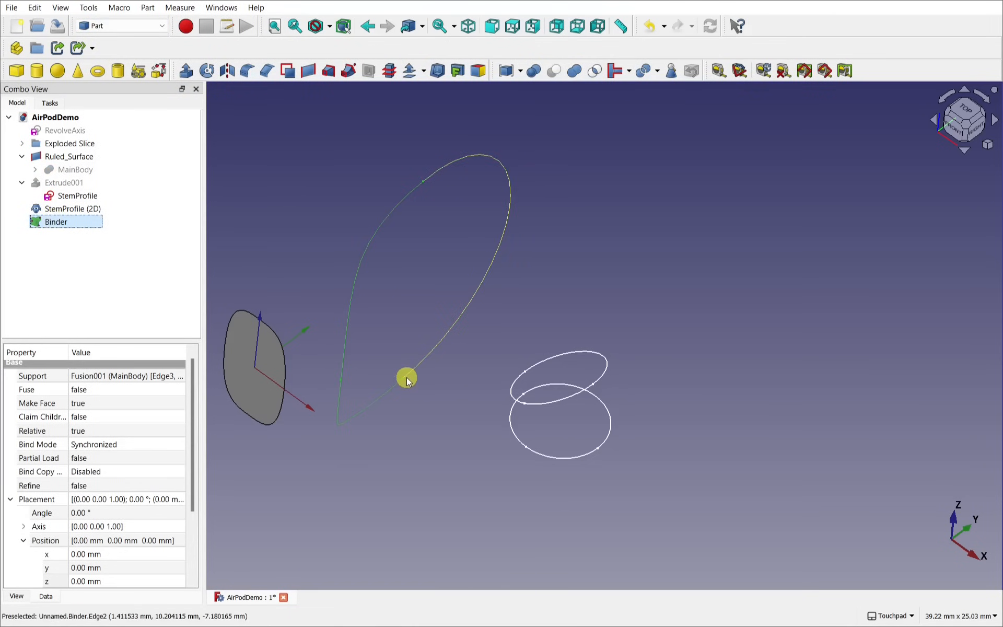
scroll(407, 377, "up", 10)
scroll(407, 377, "up", 5)
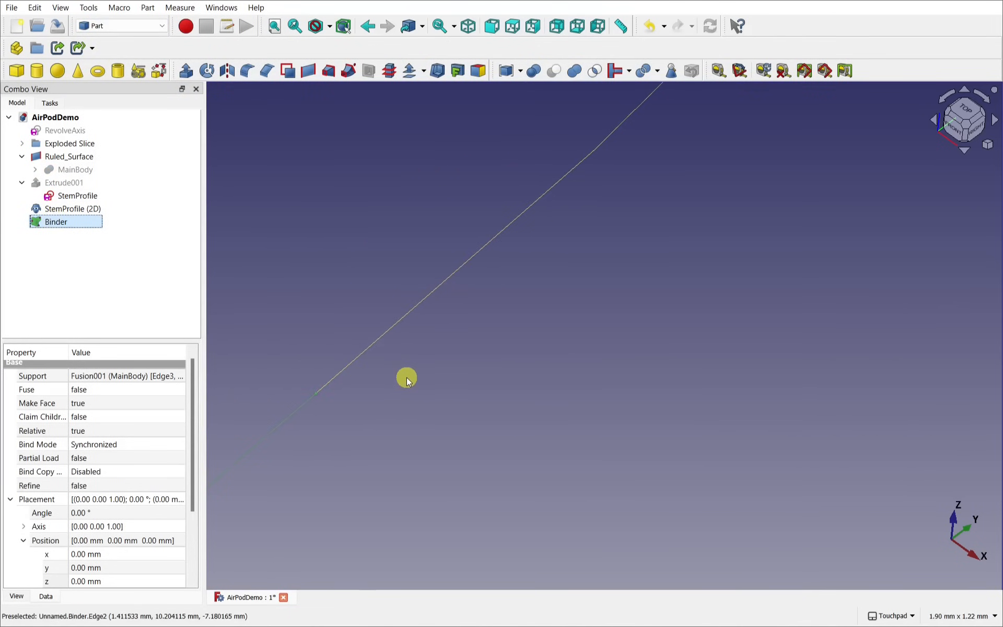
scroll(361, 413, "down", 15)
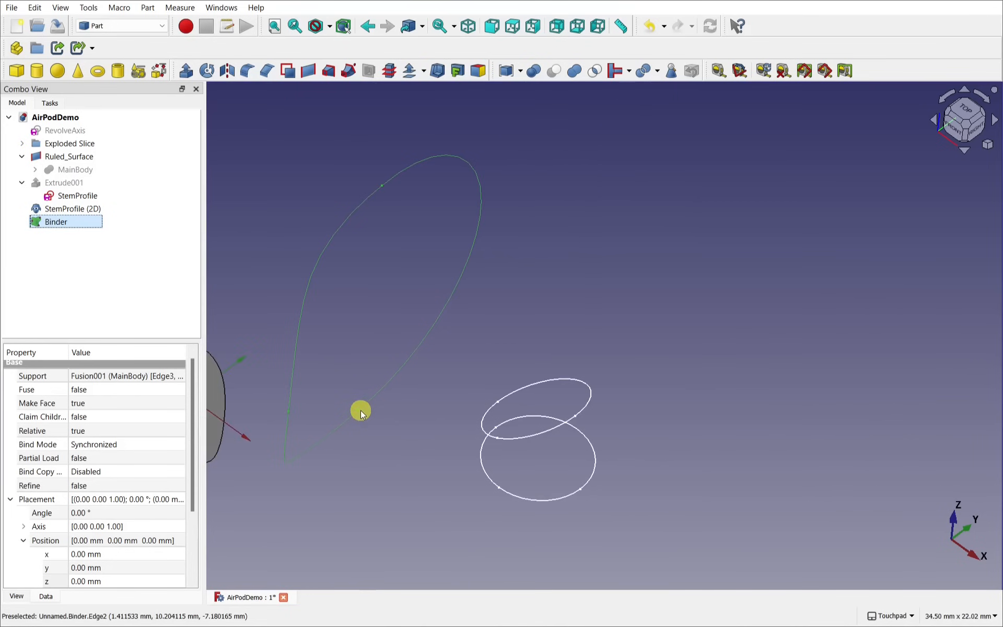
scroll(382, 189, "up", 12)
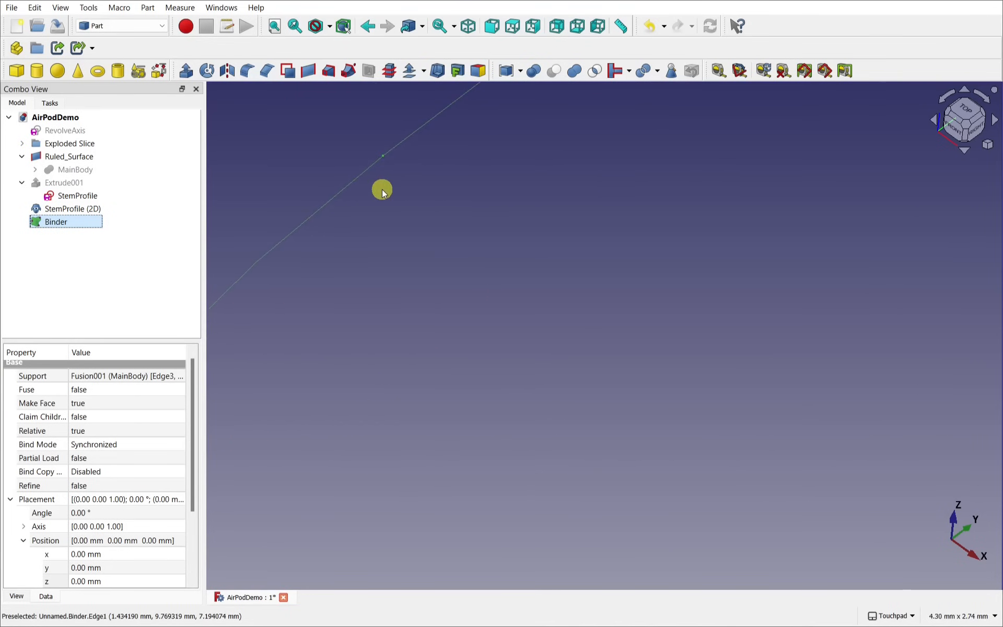
scroll(382, 189, "down", 11)
scroll(381, 189, "down", 4)
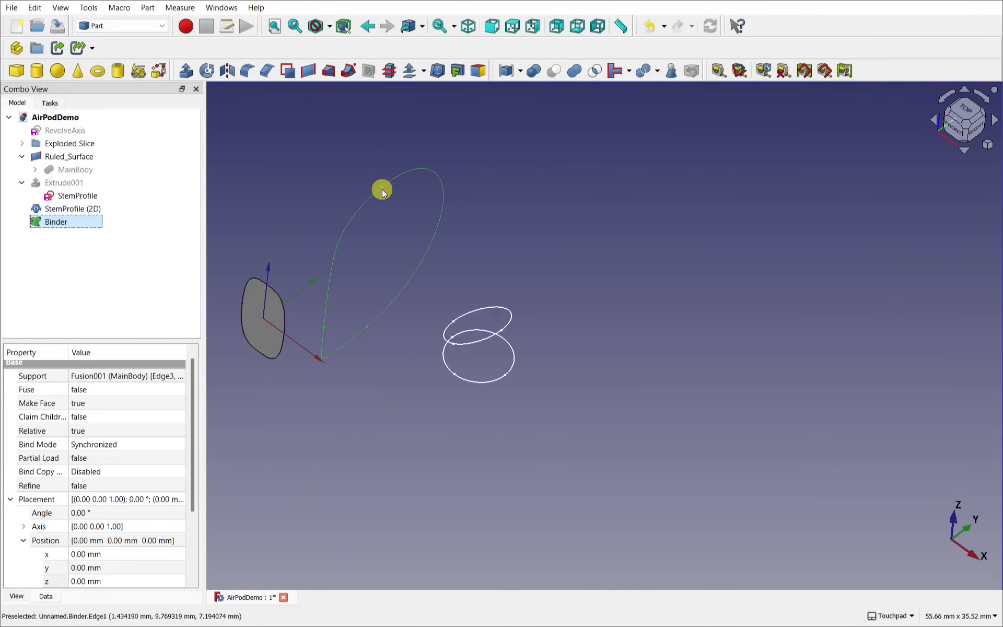
scroll(381, 189, "up", 2)
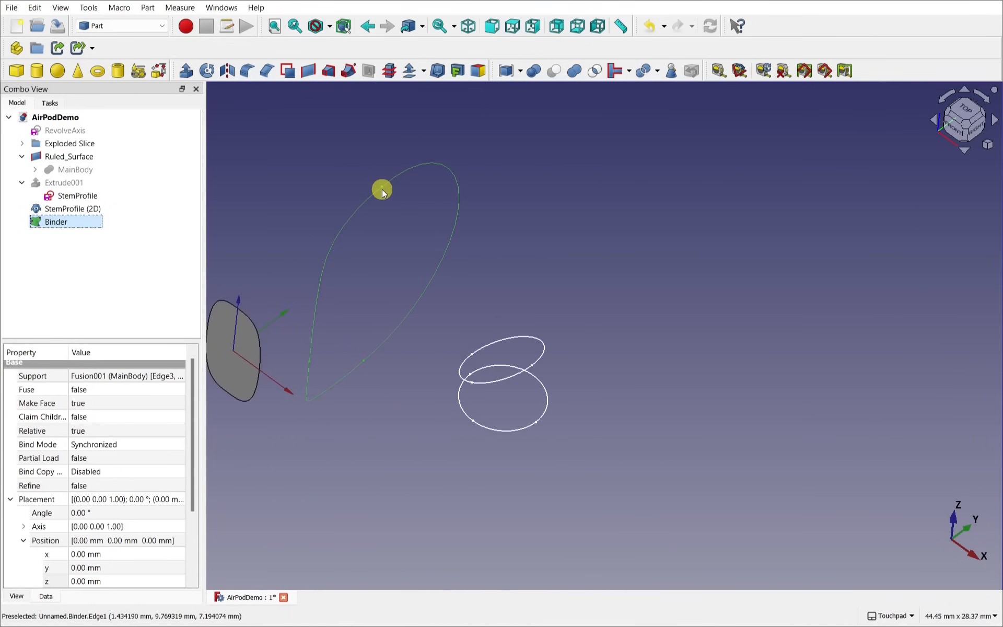
Step: Rename the Binder curve to BodyProfile
right_click(50, 230)
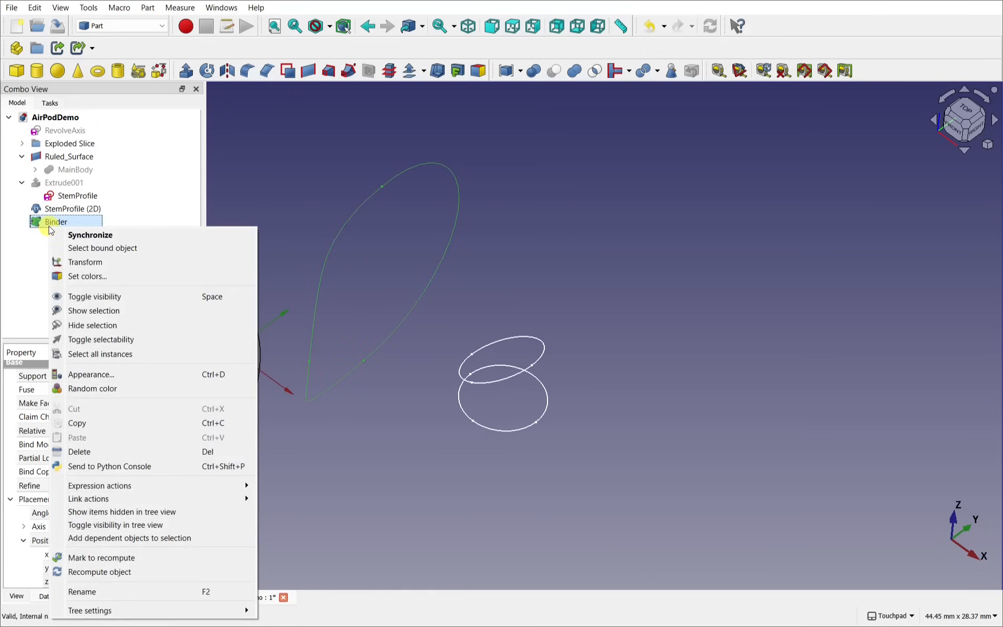
left_click(116, 591)
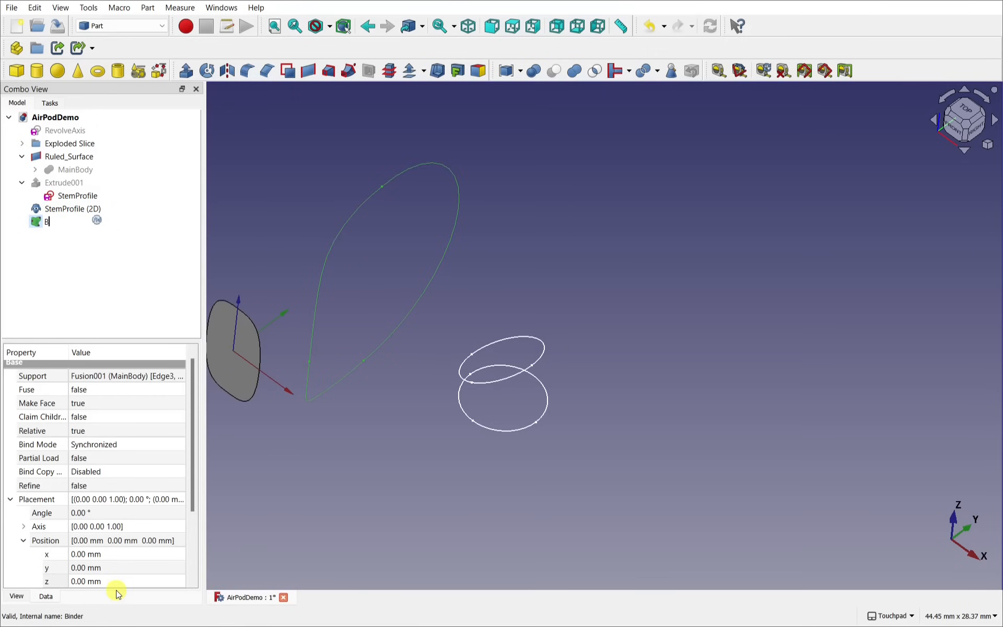
type("BodyProfile")
key("Return")
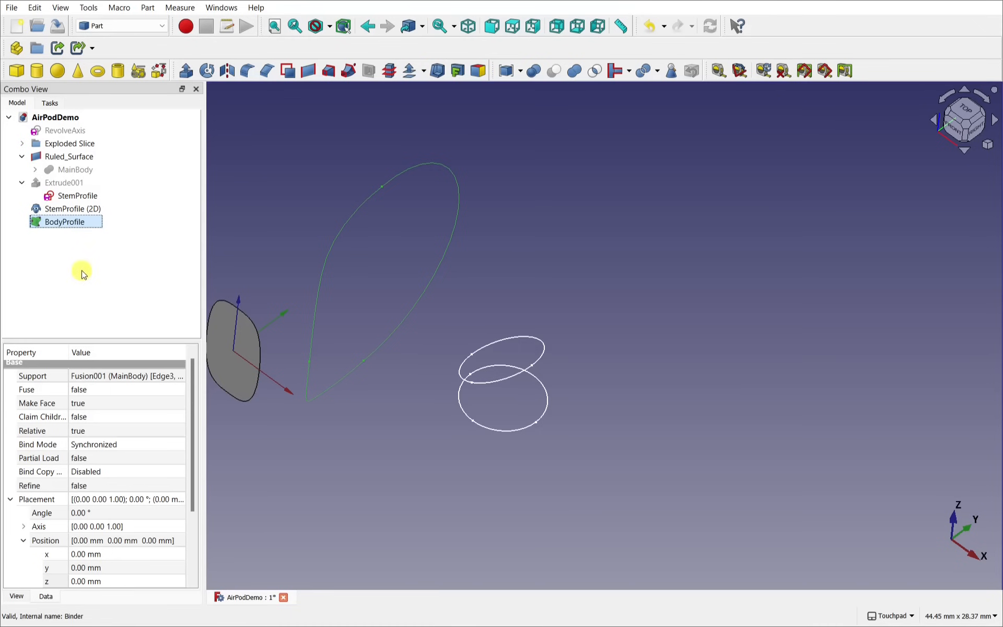
Step: Rename the StemProfile (2D) clone to StemMidProfile and recentre the view
left_click(70, 208)
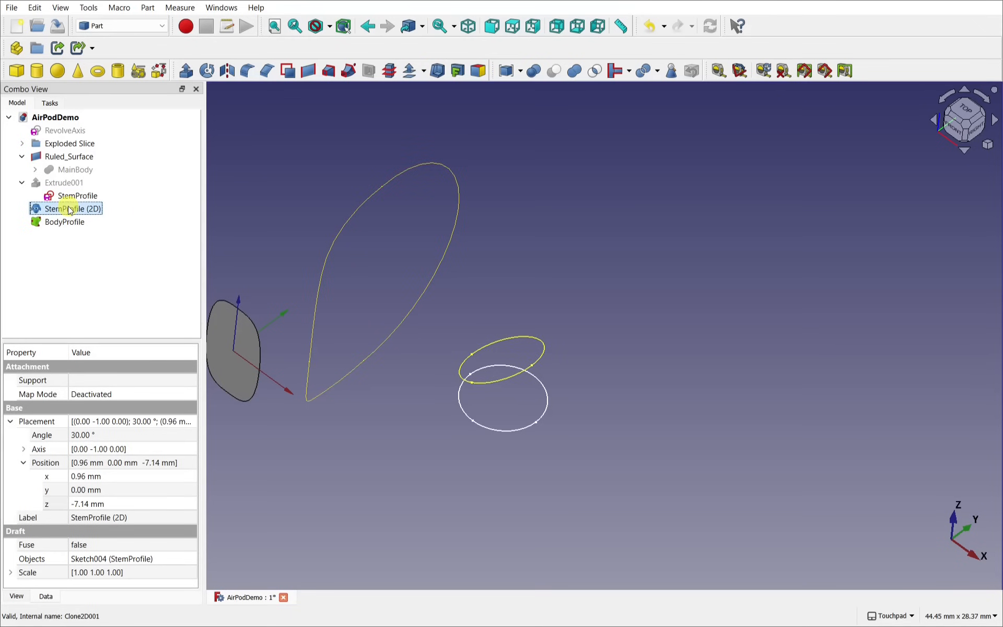
right_click(69, 210)
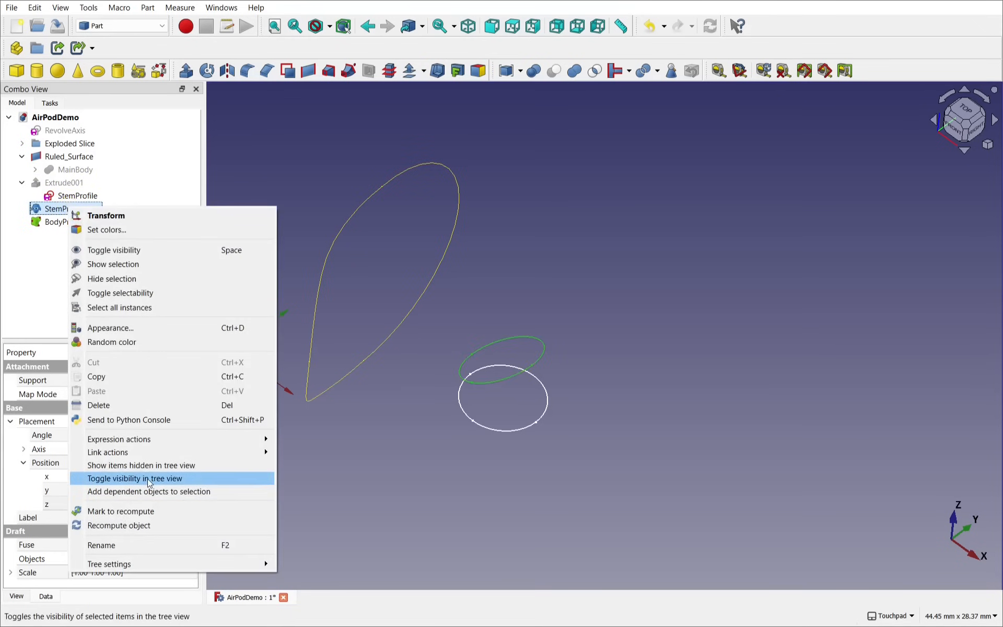
left_click(152, 545)
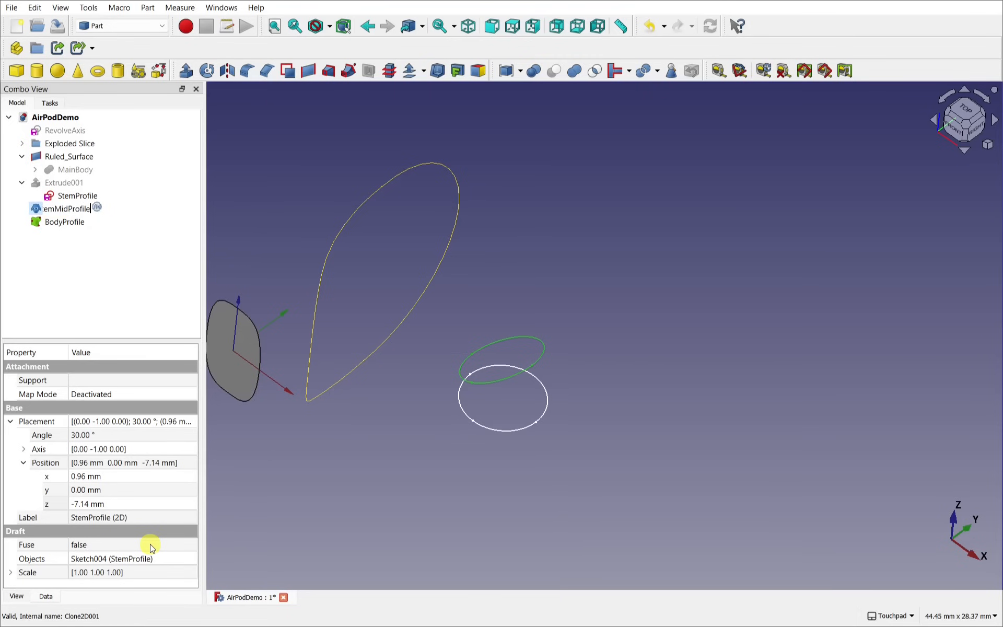
key("Return")
left_click(520, 188)
middle_click_drag(529, 185, 599, 220, "shift")
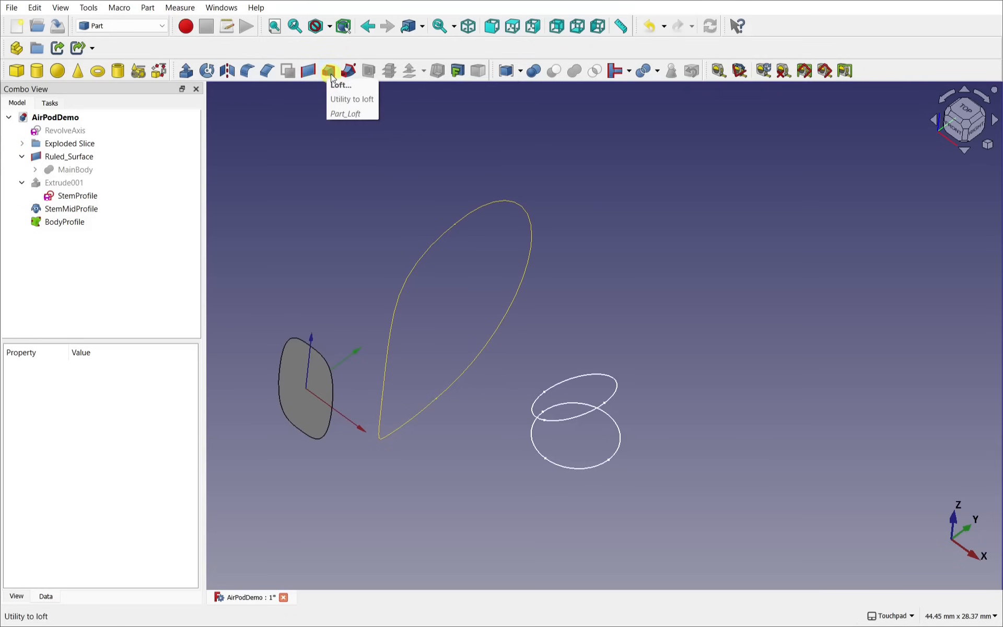
Step: Loft StemProfile, StemMidProfile and BodyProfile, in that order, into Loft001
left_click(330, 72)
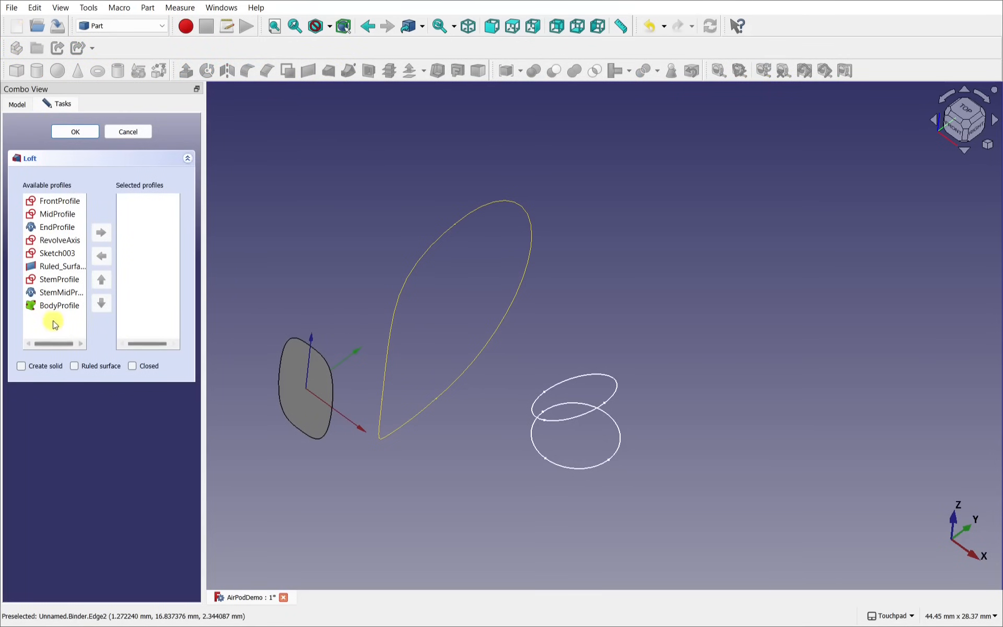
left_click(53, 280)
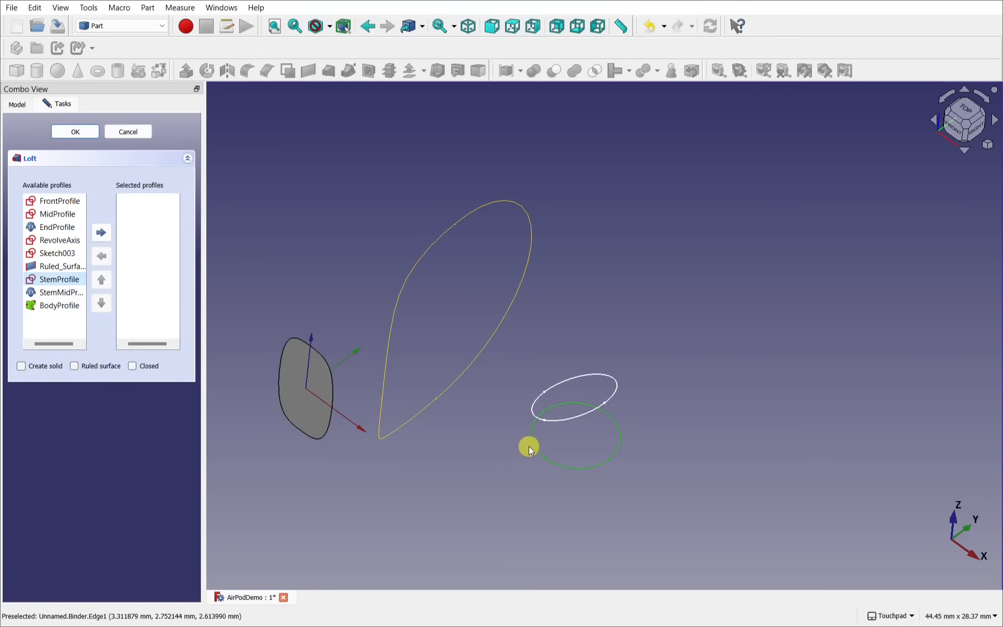
double_click(59, 280)
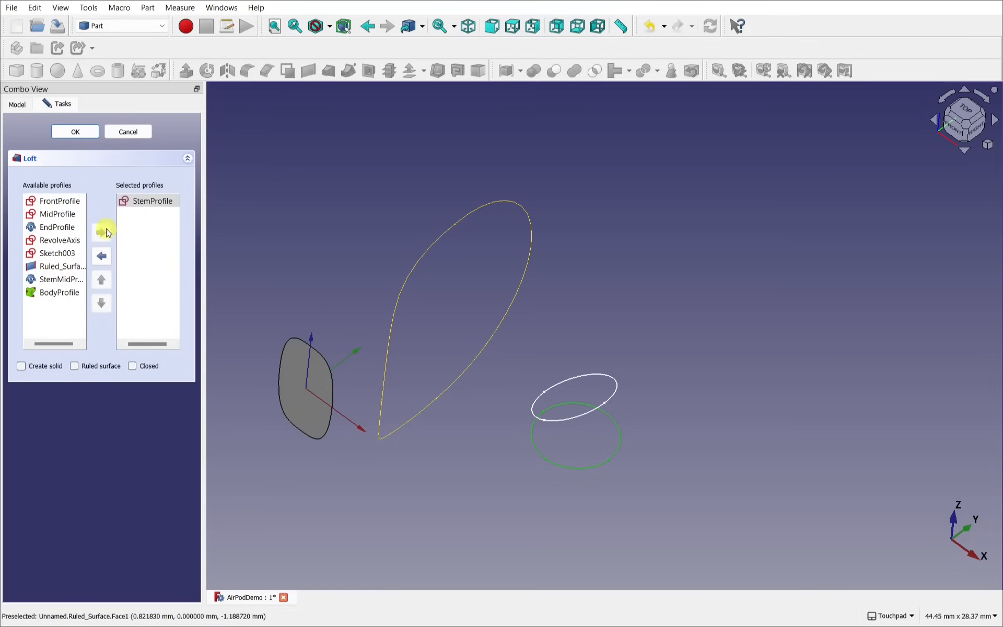
left_click(50, 281)
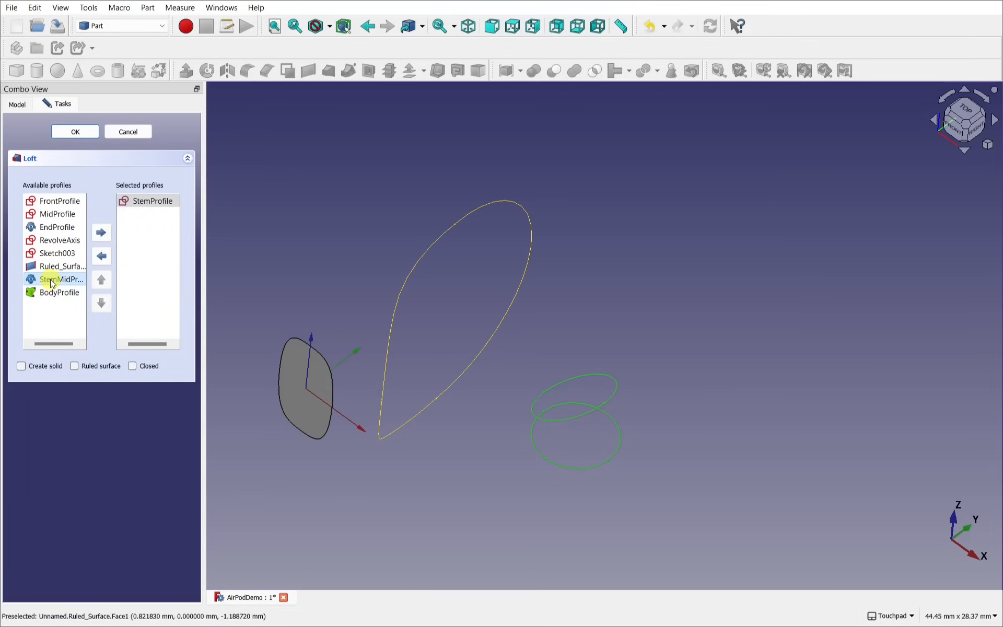
double_click(51, 281)
left_click(58, 282)
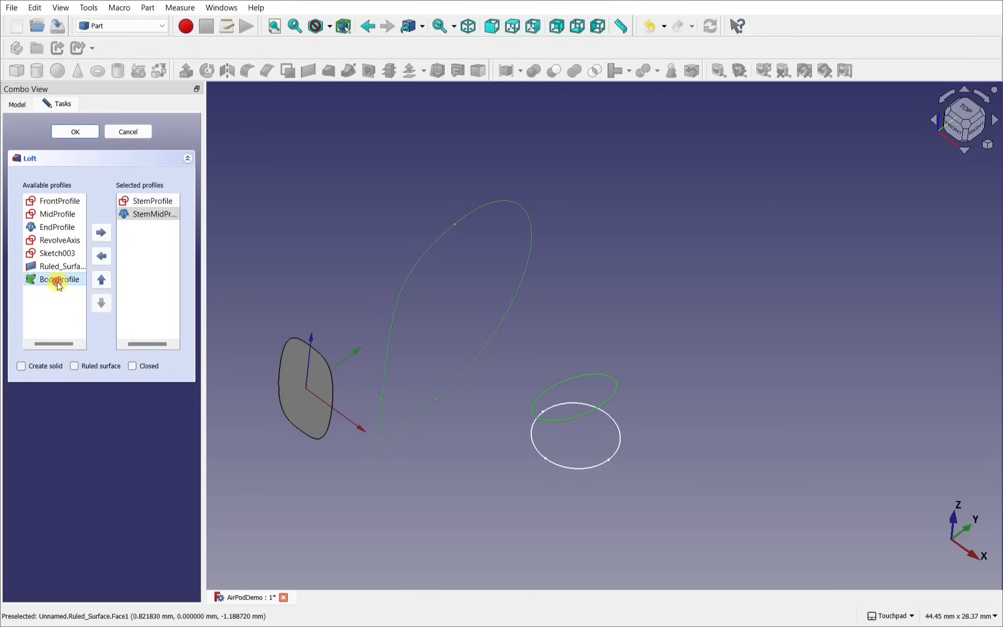
double_click(57, 281)
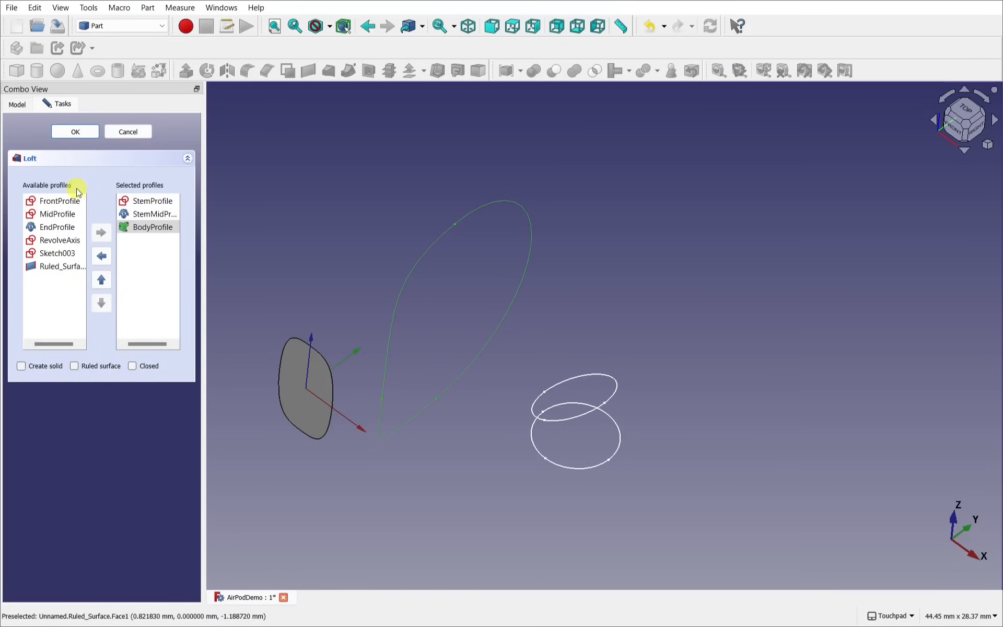
left_click(78, 132)
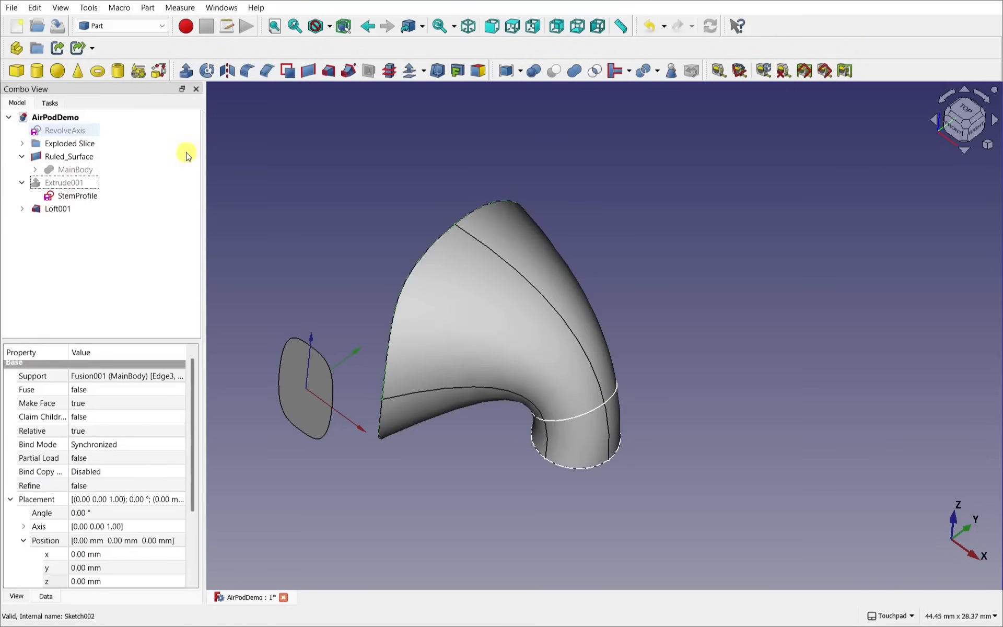
Step: Inspect Loft001 from several angles, then expand MainBody to list Slice.0, Slice.3 and Slice.4
left_click_drag(647, 347, 500, 415, "alt")
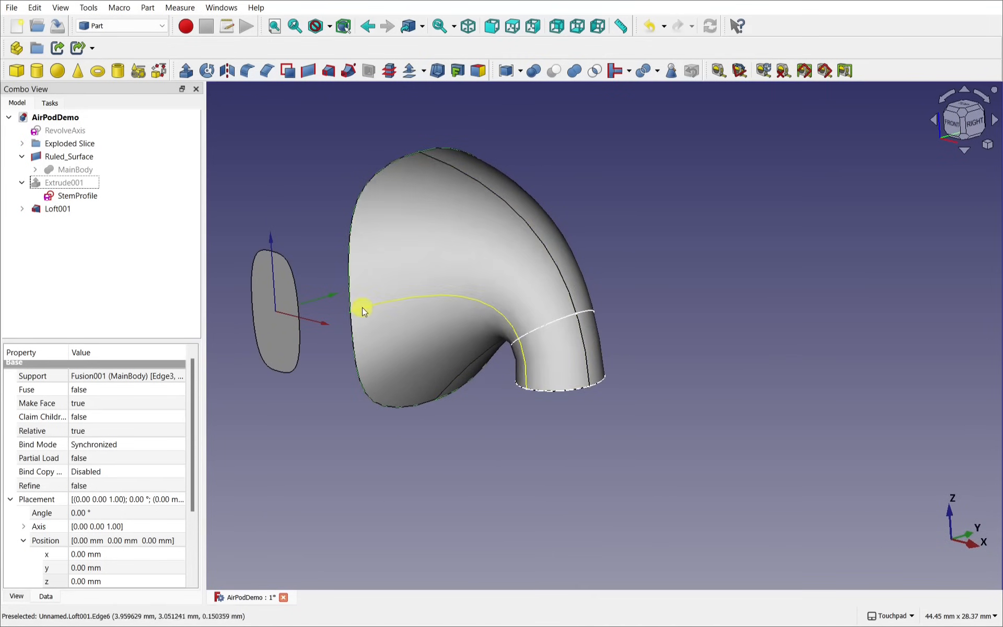
left_click_drag(362, 307, 565, 332, "alt")
left_click_drag(306, 224, 538, 400, "alt")
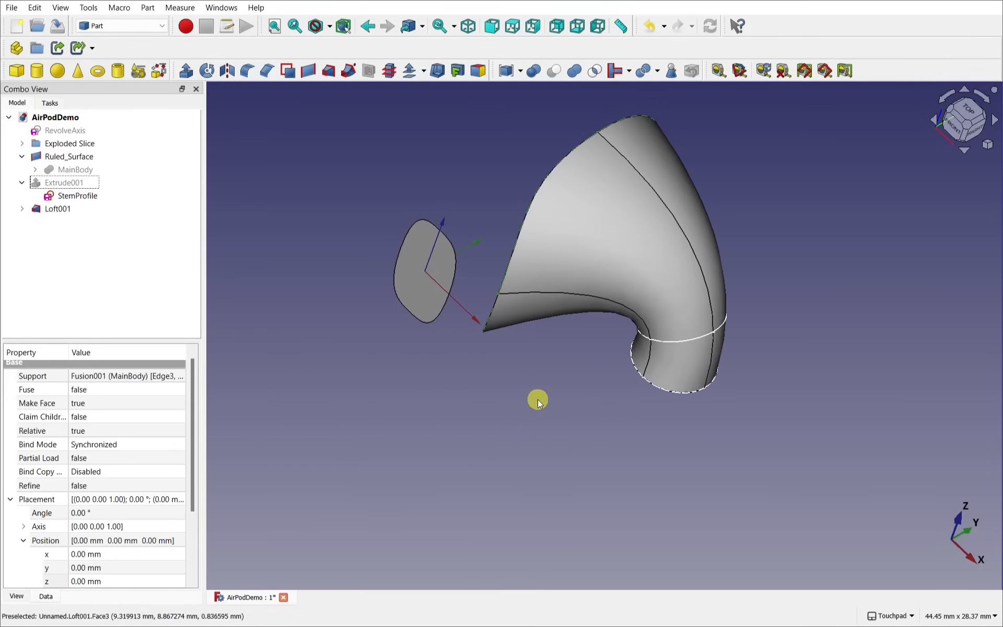
left_click(85, 169)
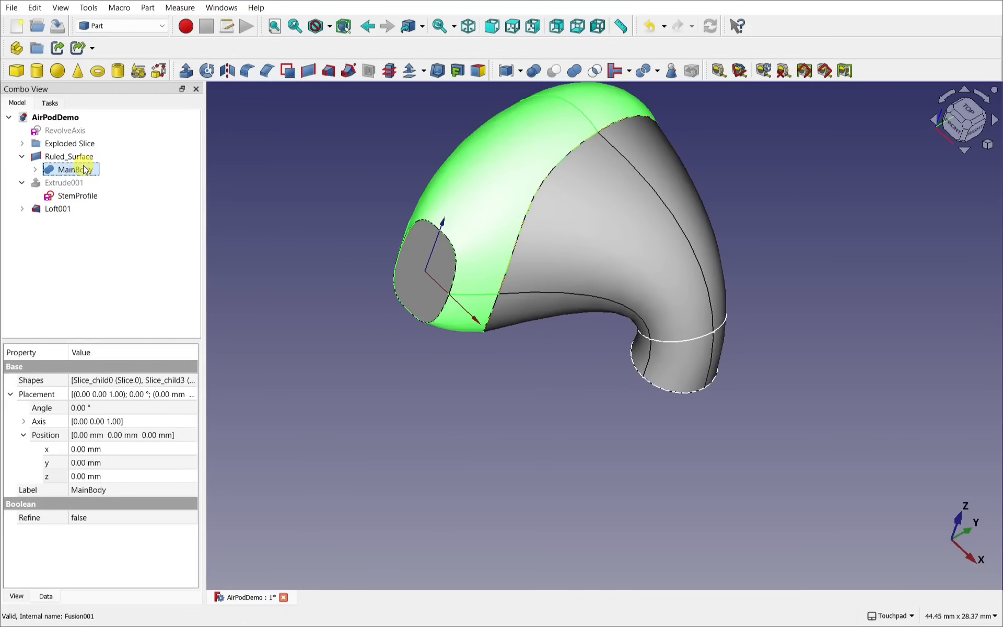
left_click_drag(573, 286, 532, 385, "alt")
left_click(587, 394)
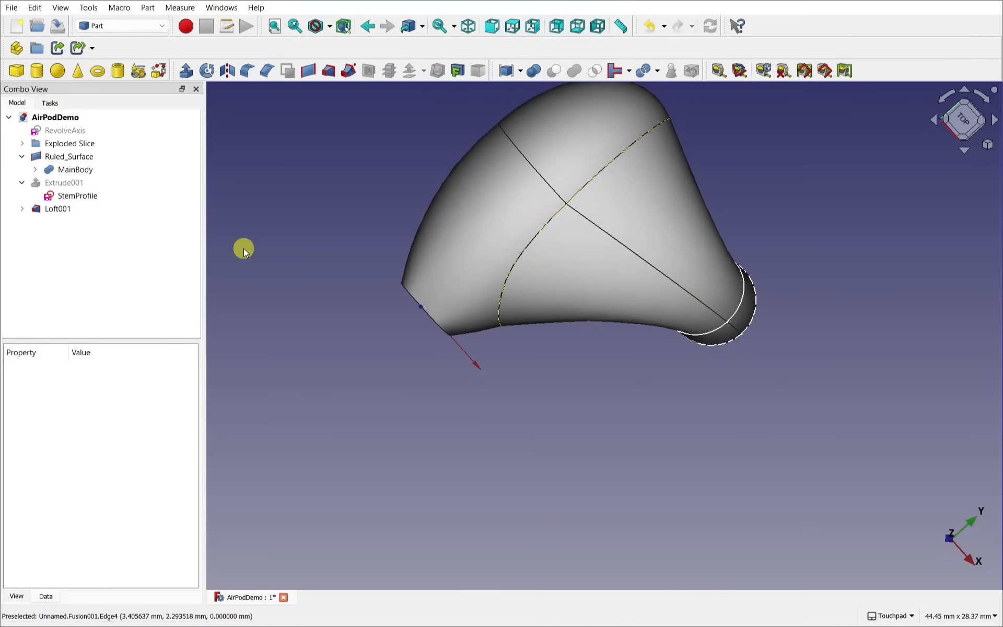
left_click(35, 170)
Step: Expand Slice.0 > Slice > Extrude and make Sketch003 visible
left_click(48, 183)
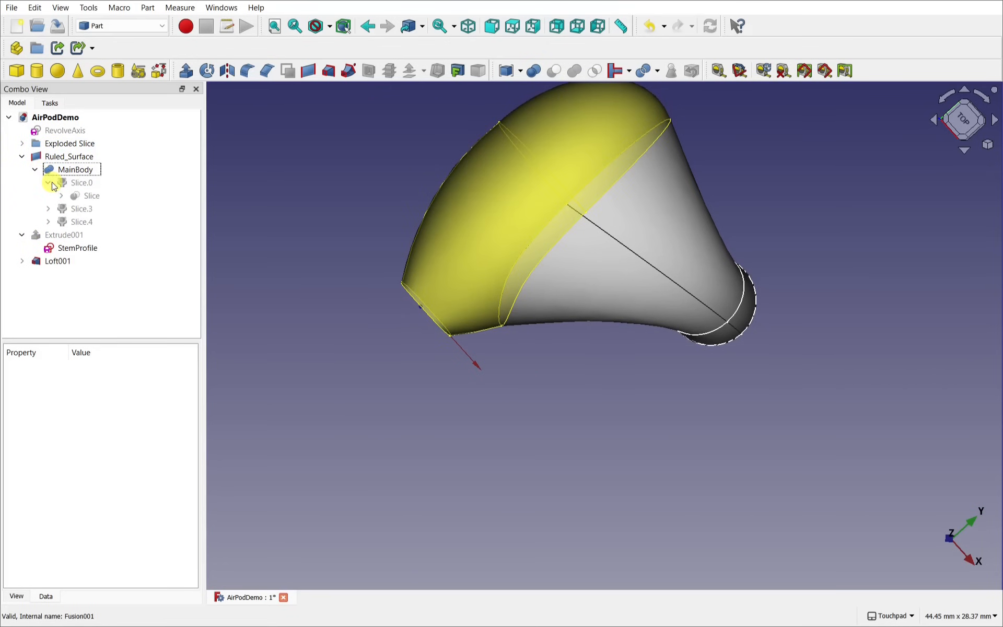
left_click(62, 197)
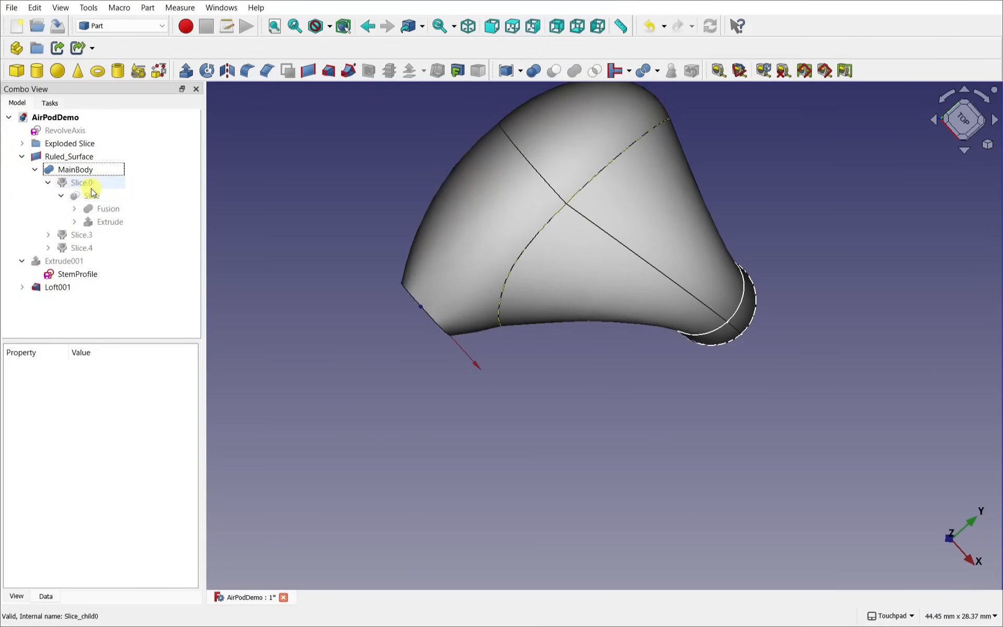
left_click(104, 223)
left_click(74, 222)
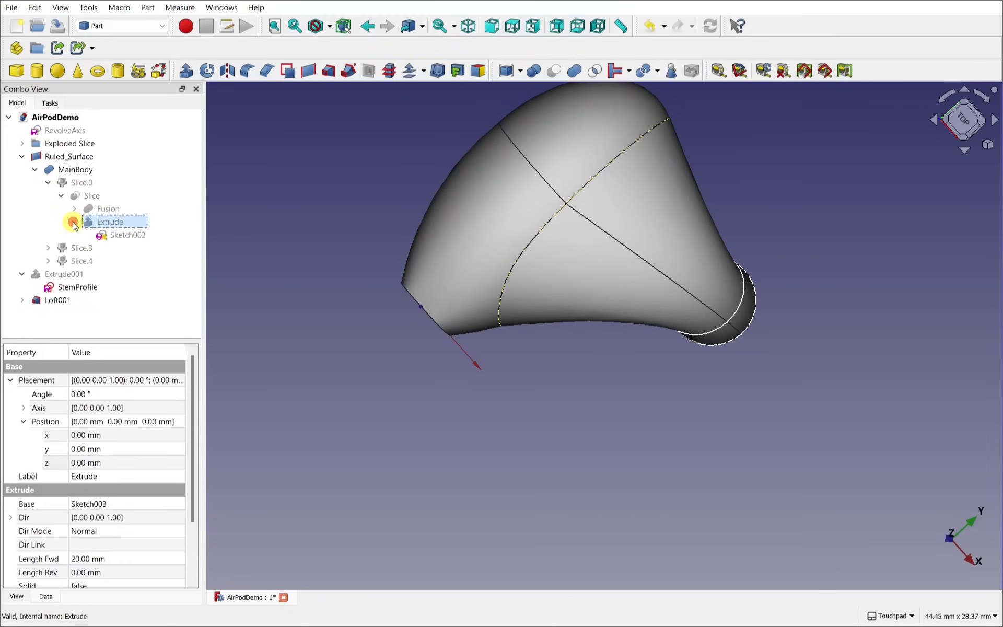
left_click(129, 236)
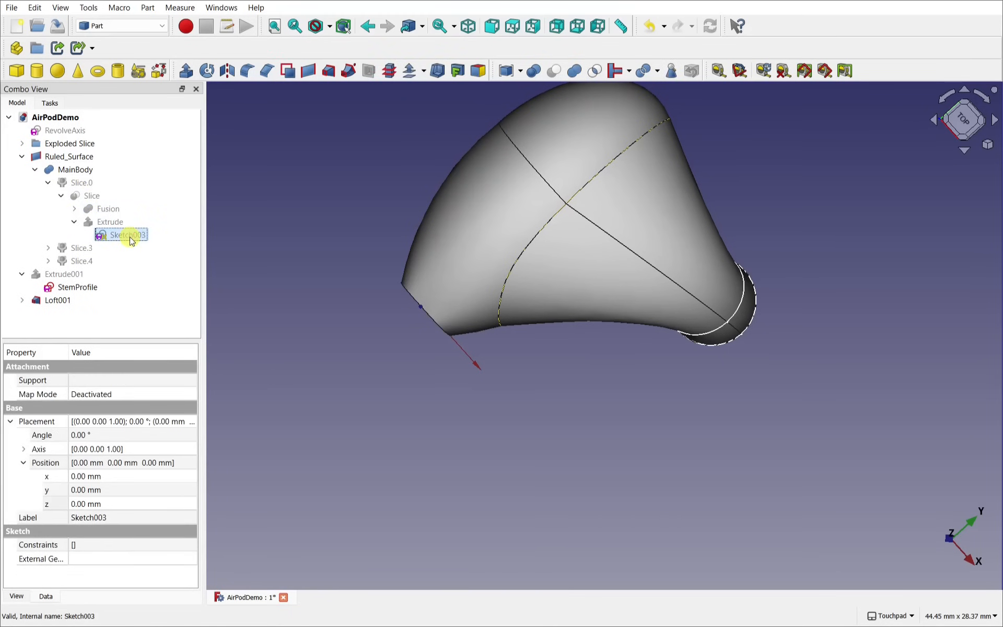
key("space")
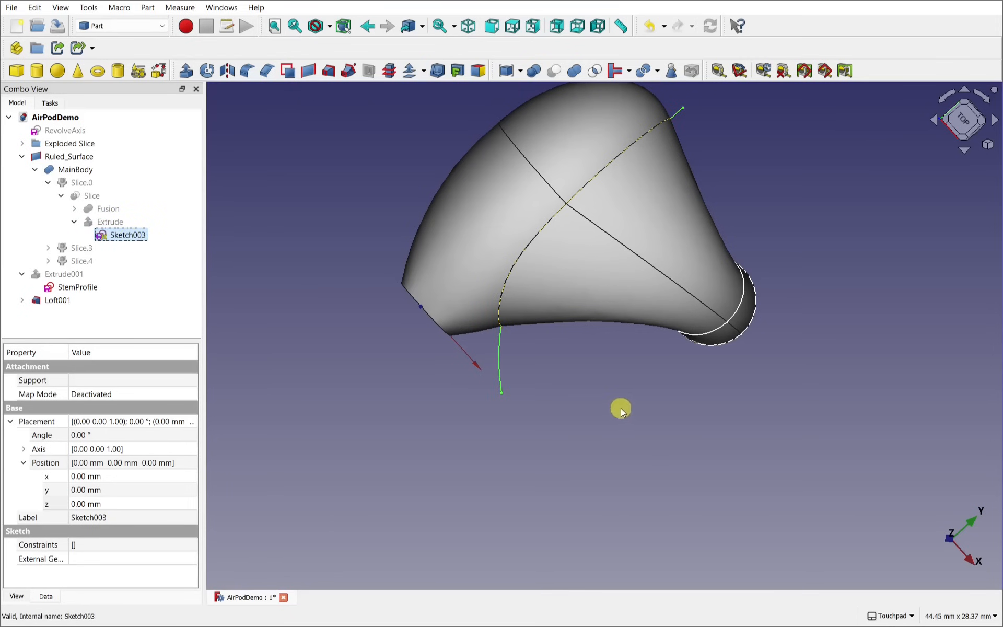
Step: Inspect the Sketch003 guide curve around the earbud, then select a MainBody face
middle_click_drag(621, 410, 593, 329)
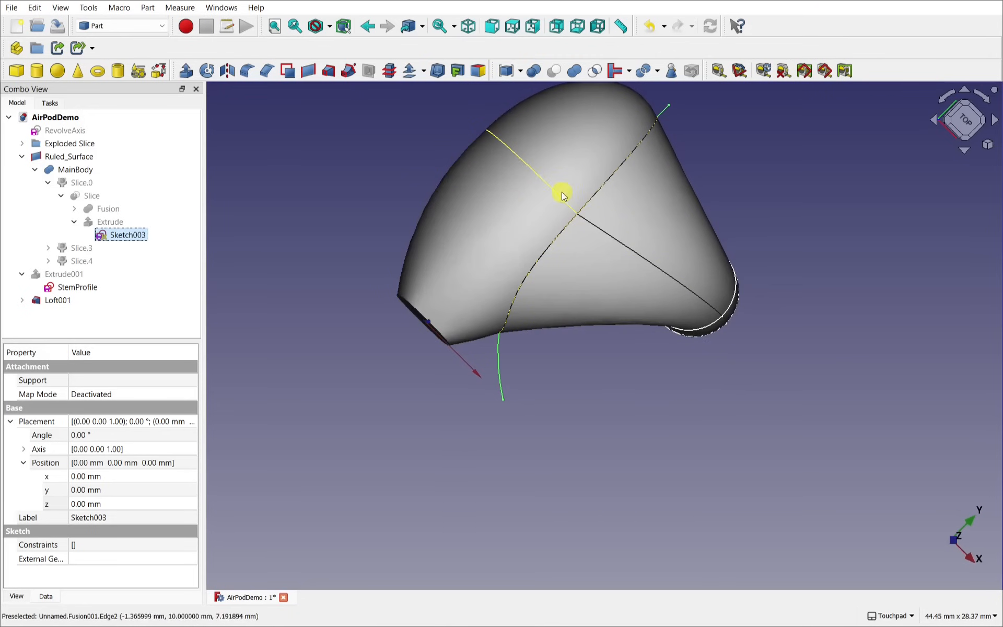
middle_click_drag(611, 242, 562, 416)
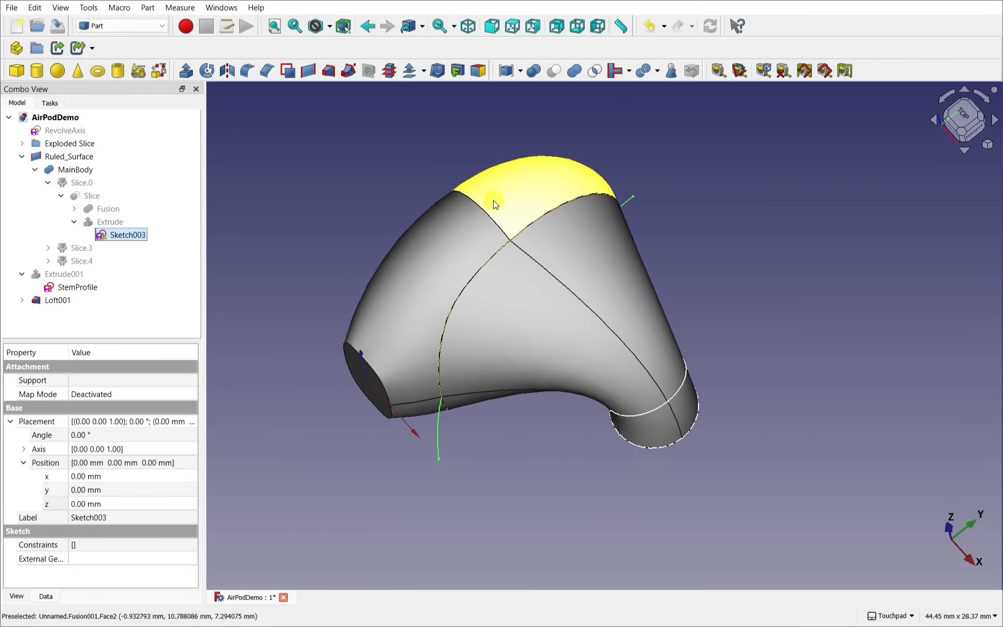
middle_click_drag(566, 486, 674, 282)
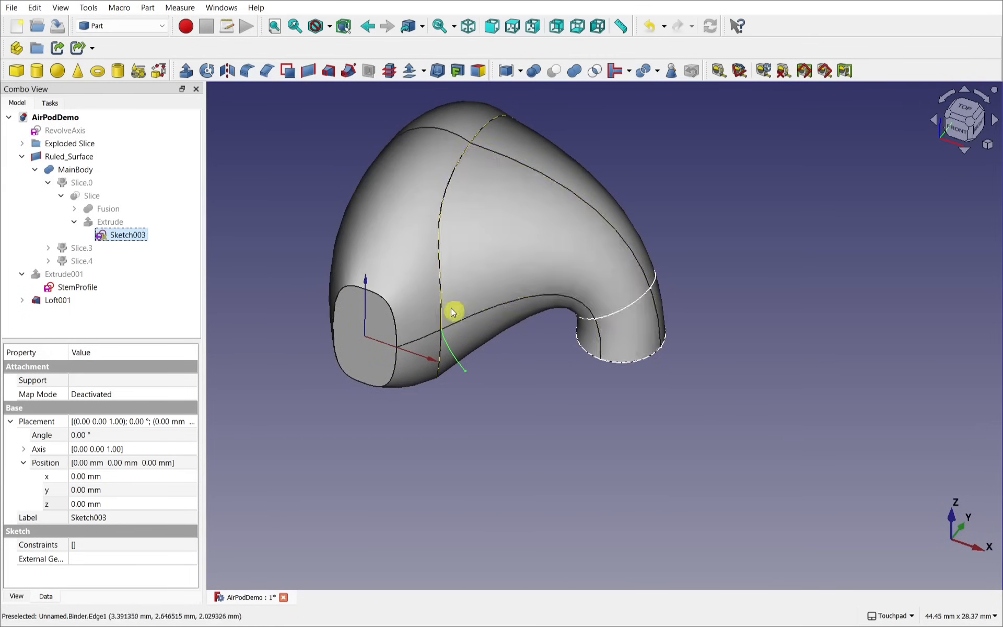
middle_click_drag(452, 312, 565, 407)
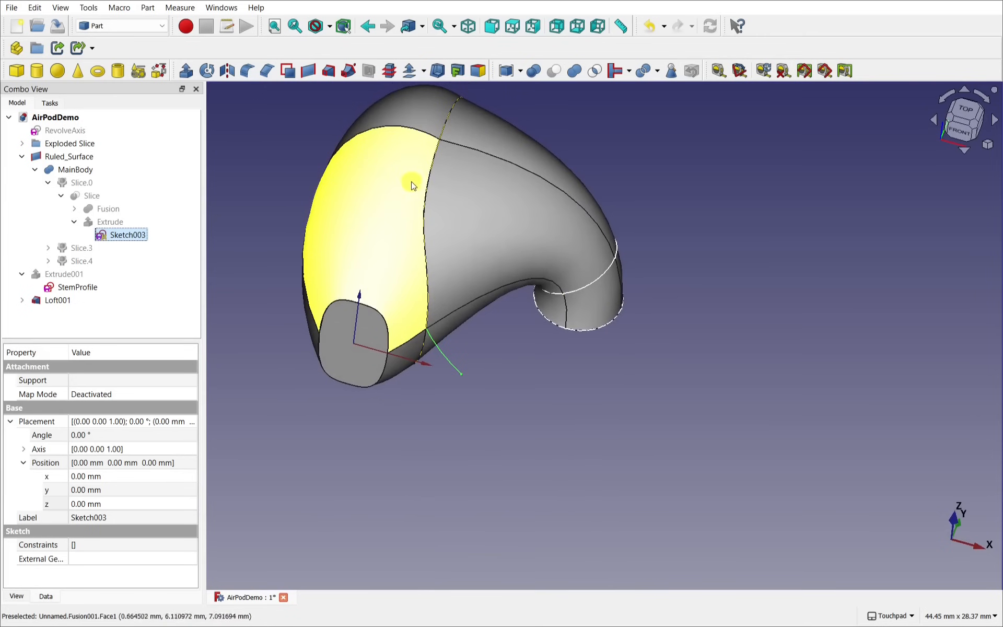
left_click(398, 213)
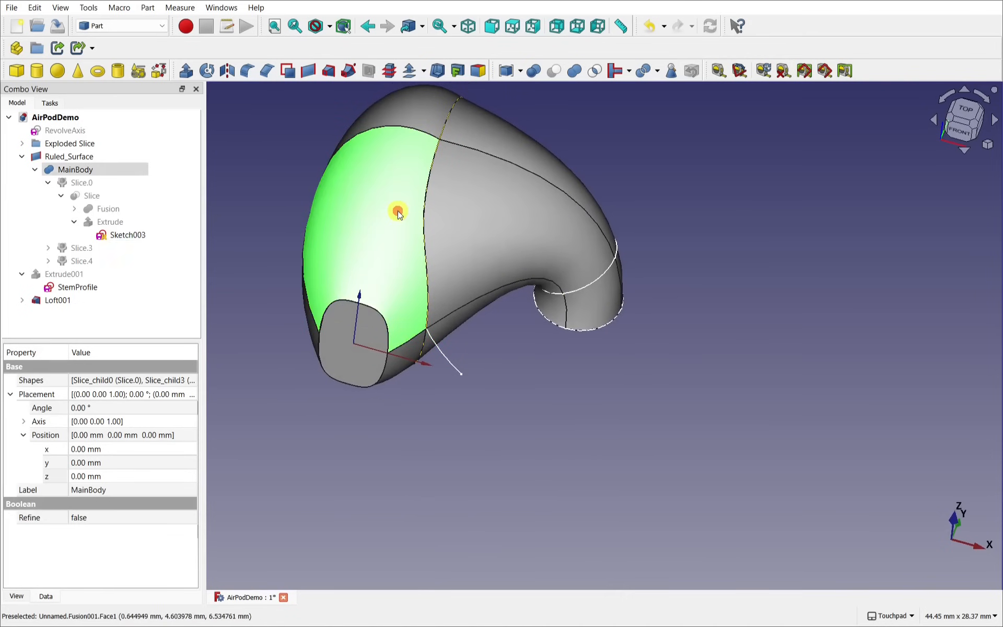
Step: Transform MainBody: rotate it 15° about z and move it to x 1.27 mm, y -0.26 mm
right_click(76, 171)
left_click(112, 180)
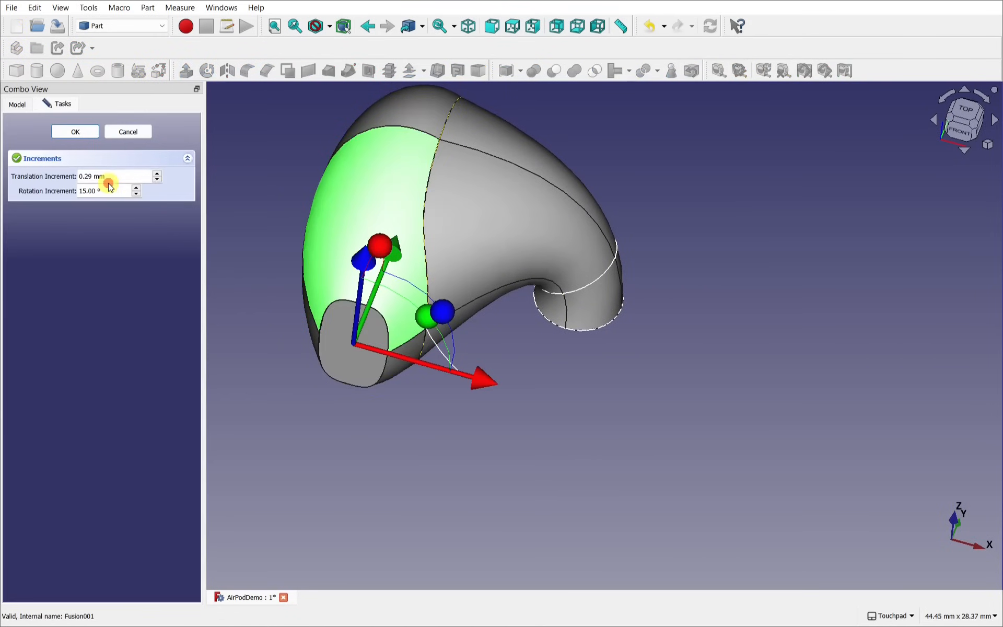
left_click_drag(463, 219, 464, 265, "alt")
left_click_drag(465, 264, 539, 390, "shift")
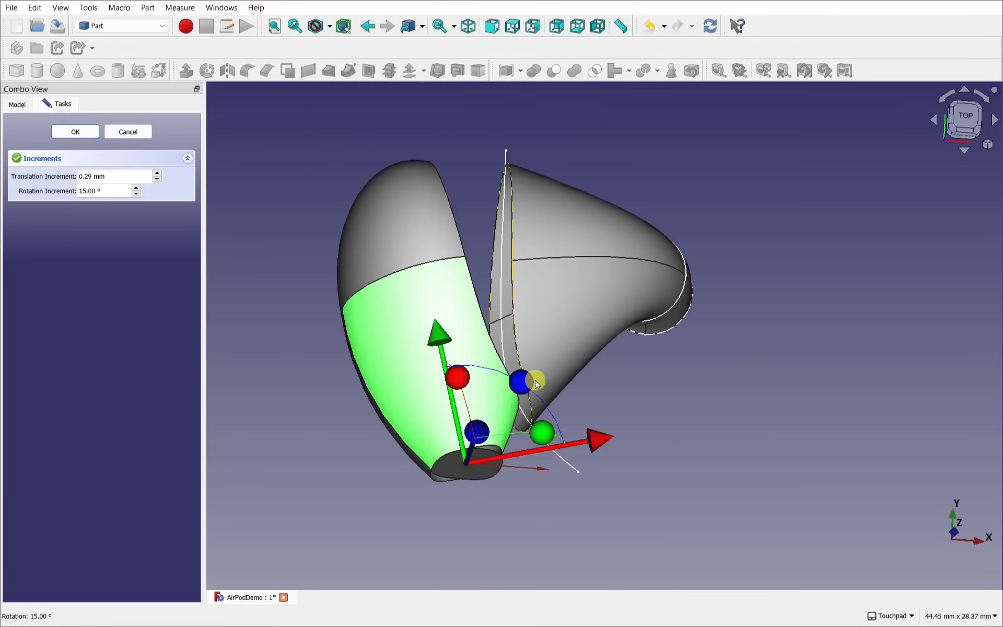
left_click_drag(599, 449, 620, 446)
left_click_drag(461, 328, 463, 348)
left_click(75, 133)
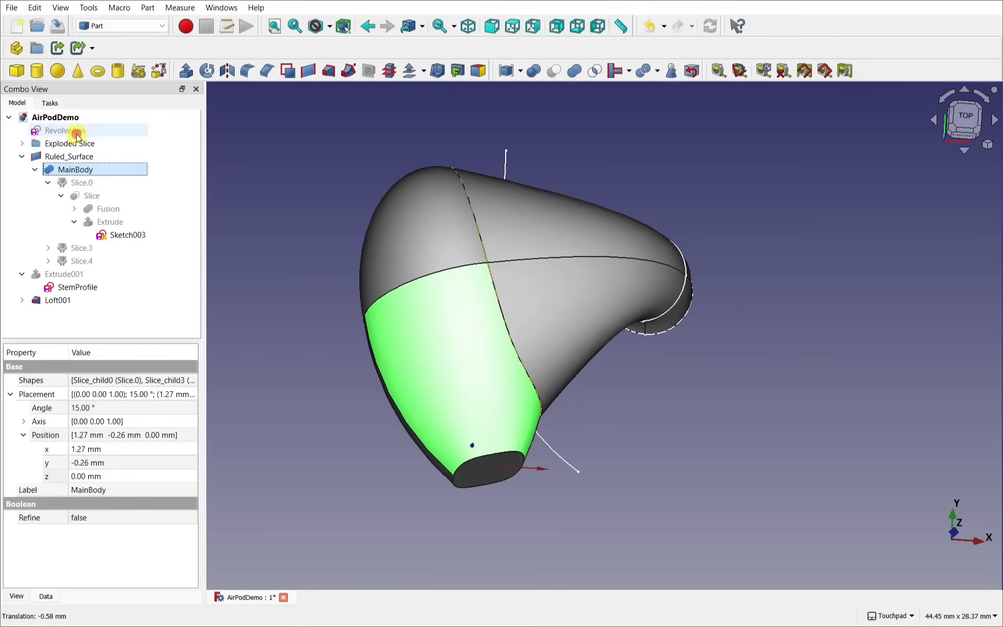
left_click_drag(538, 378, 531, 261, "shift")
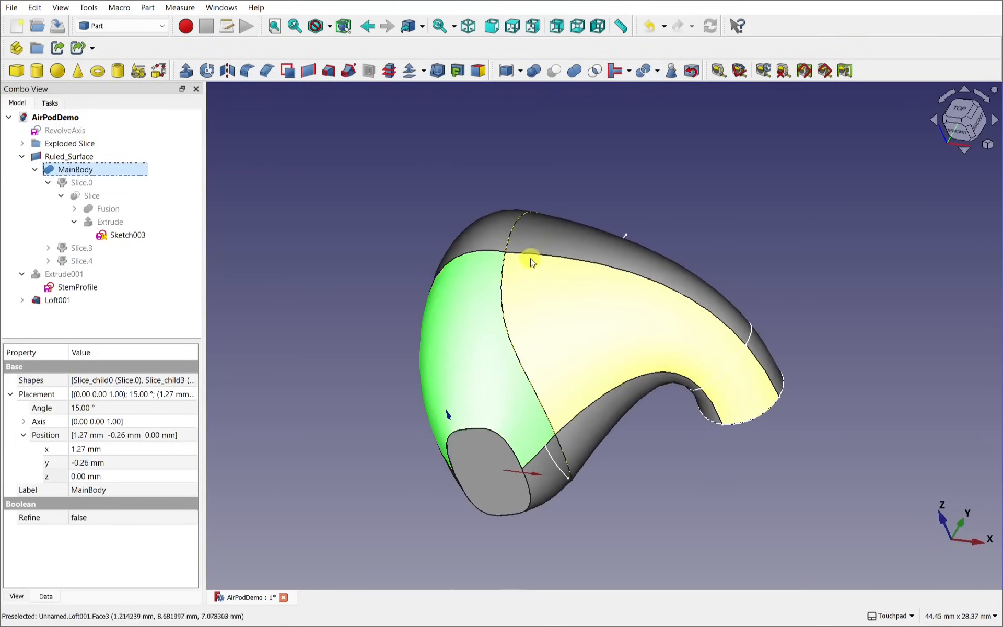
left_click_drag(593, 381, 417, 206, "shift")
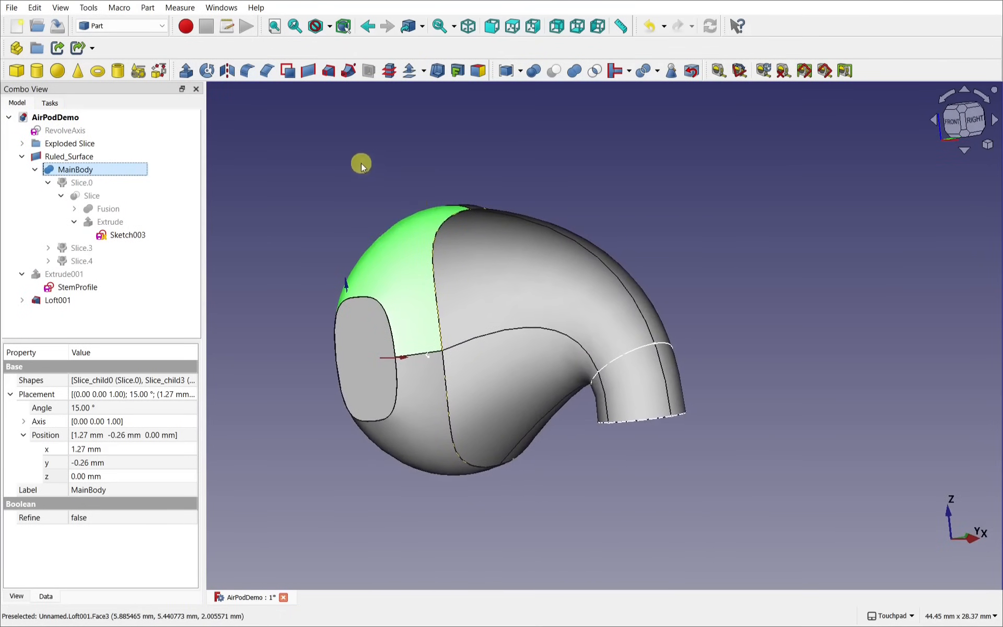
Step: Show the Extrude001 stem extrusion and rename it StemExtrude
left_click(81, 275)
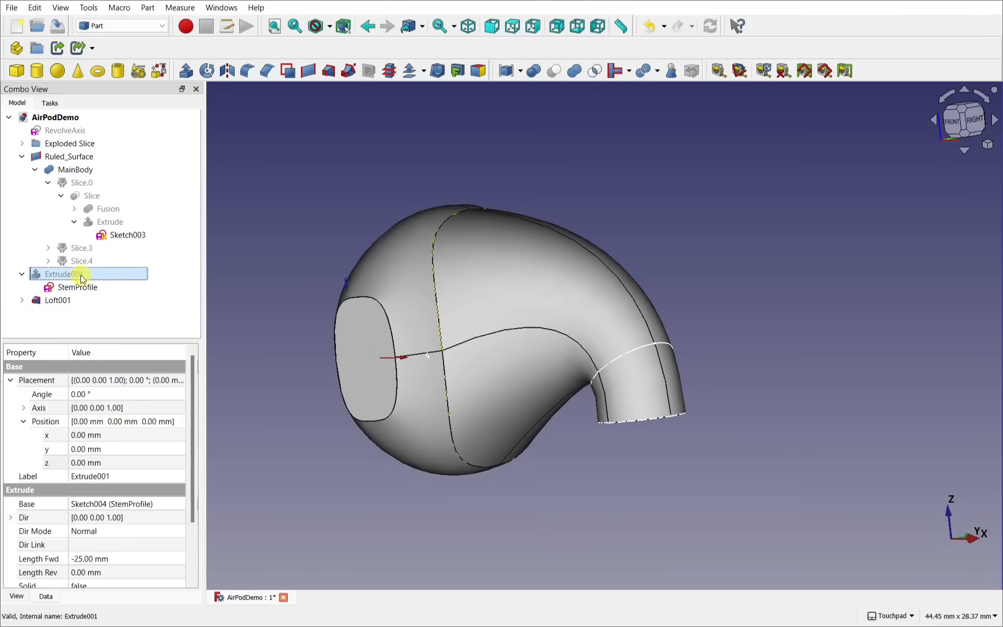
key("space")
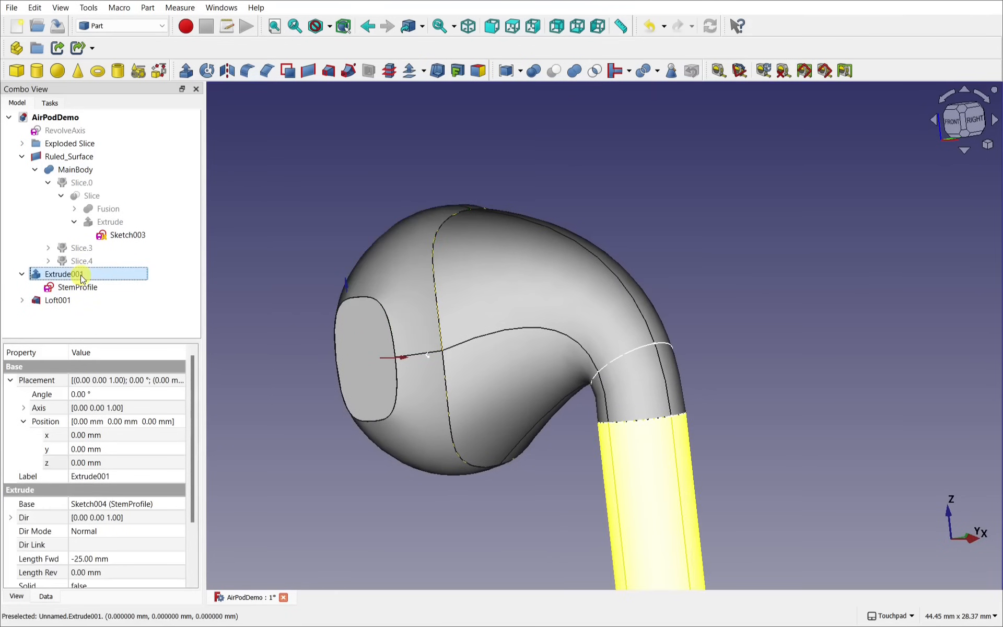
right_click(81, 275)
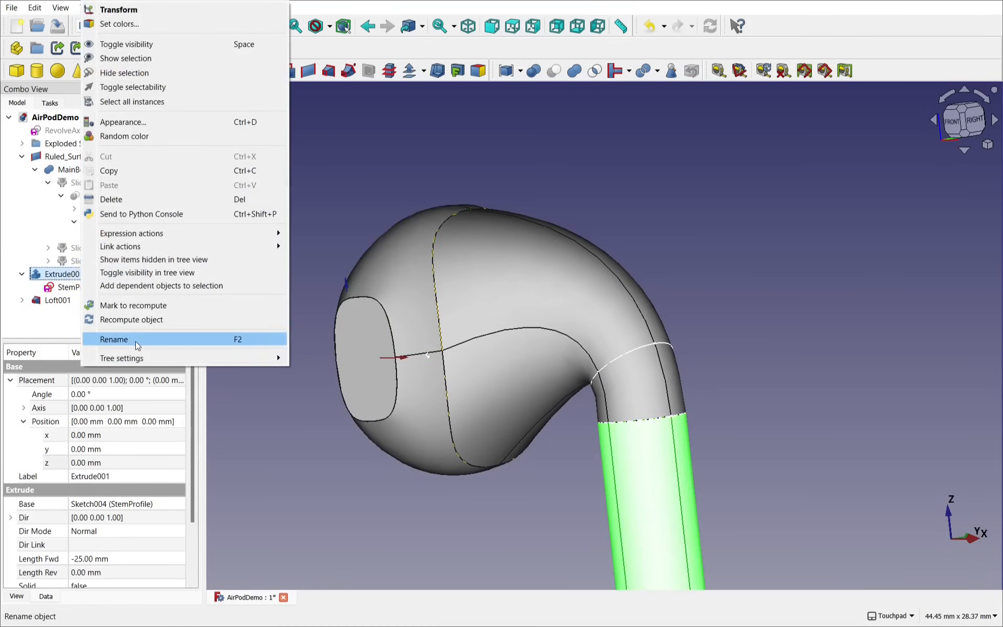
left_click(135, 340)
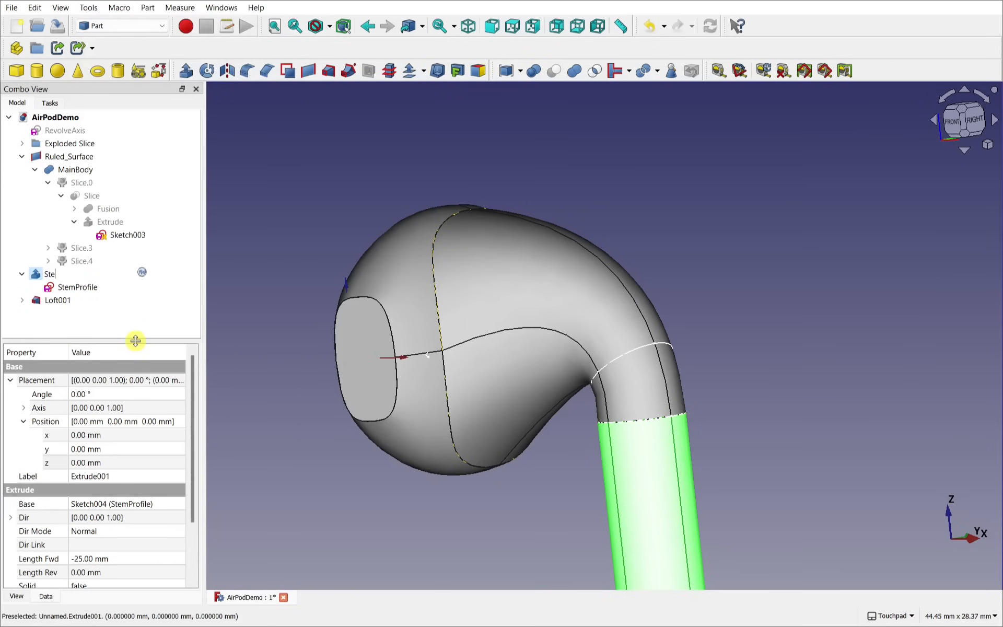
type("StemExtrude")
key("Return")
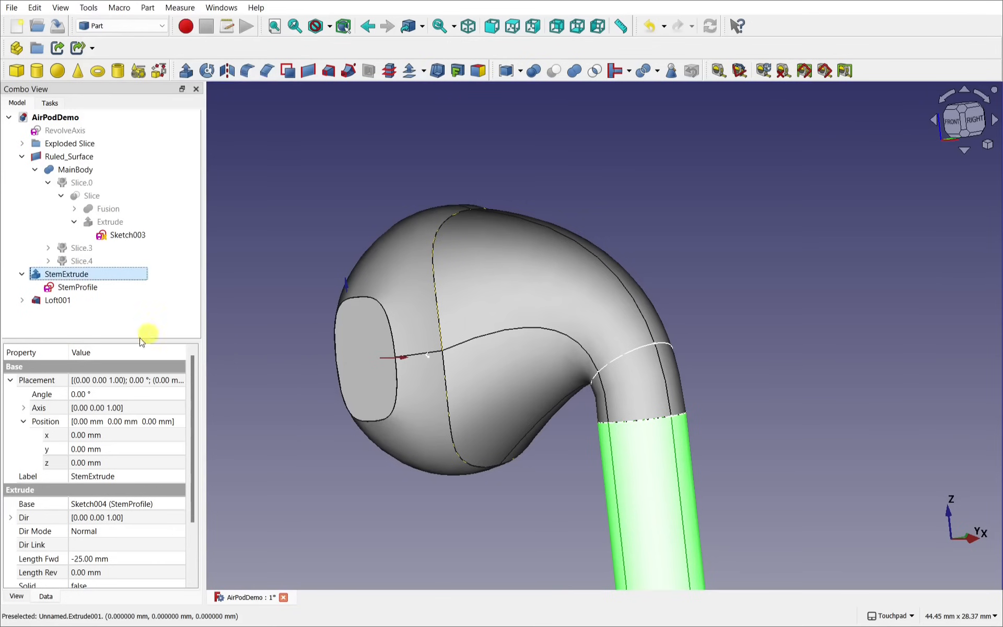
middle_click_drag(548, 393, 614, 283)
scroll(538, 177, "down", 3)
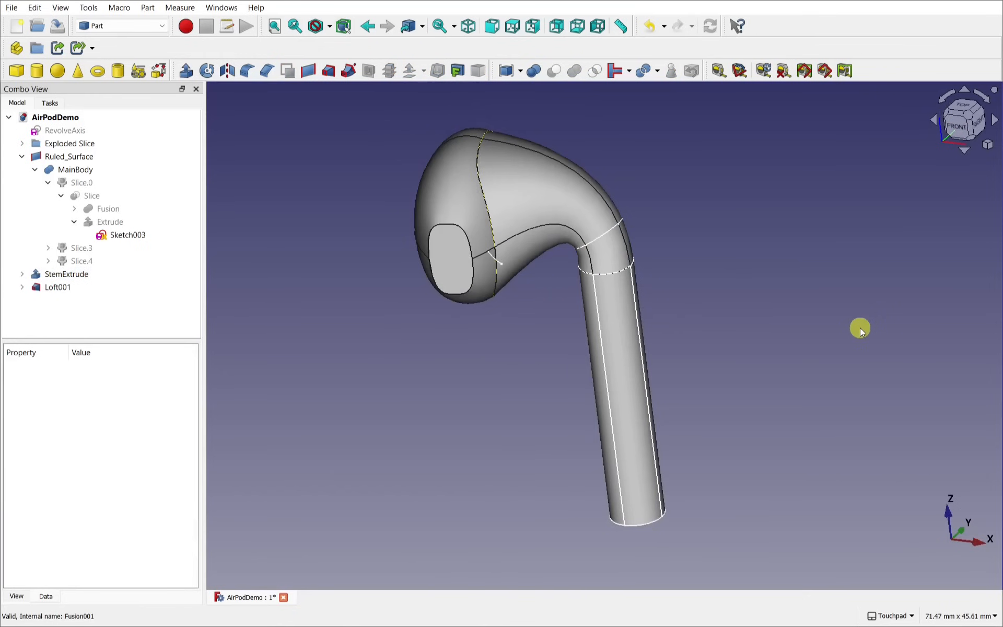
Step: Bring the stem's open end into view and select its circular end edge
middle_click_drag(663, 470, 649, 300, "alt")
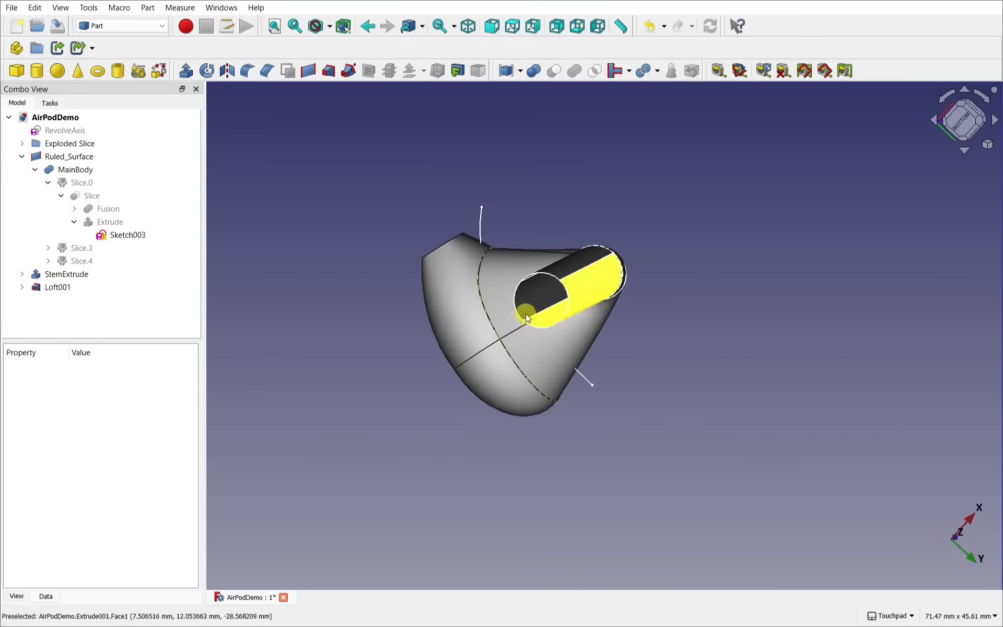
scroll(548, 319, "up", 4)
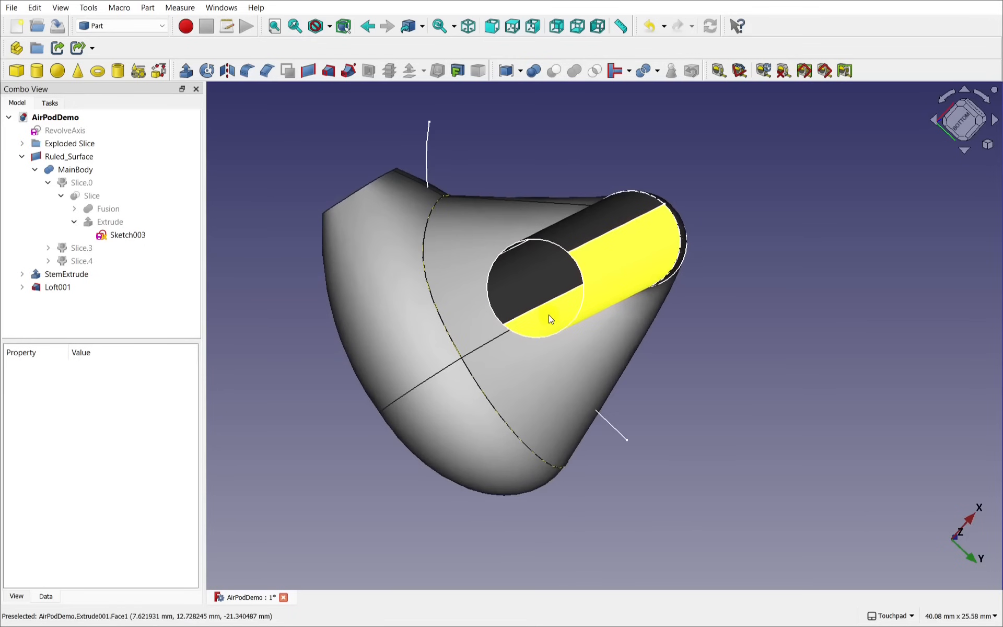
scroll(551, 318, "up", 3)
middle_click_drag(557, 314, 579, 304, "alt")
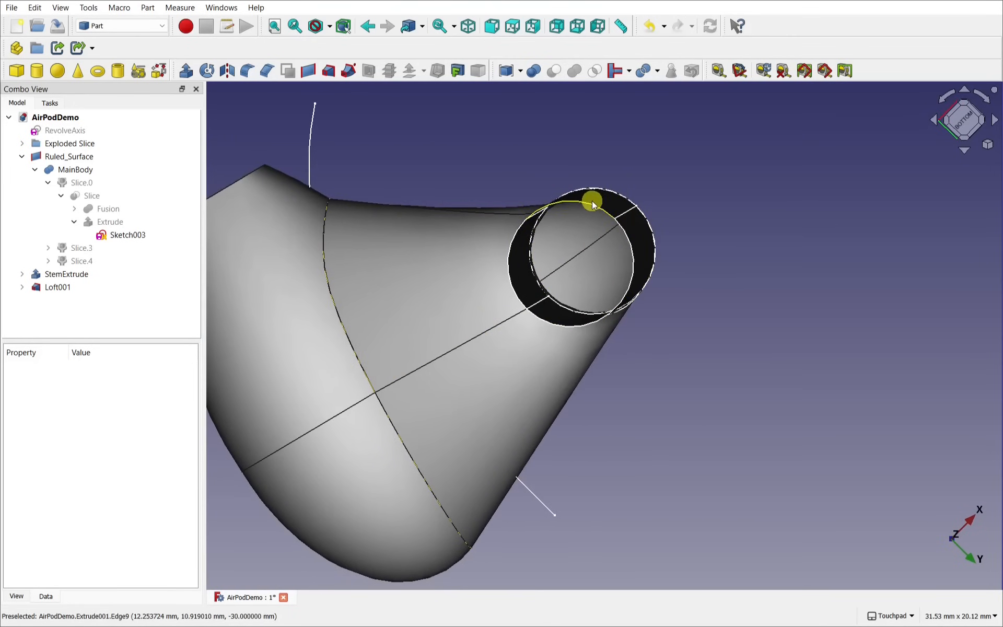
middle_click_drag(591, 203, 661, 293, "alt")
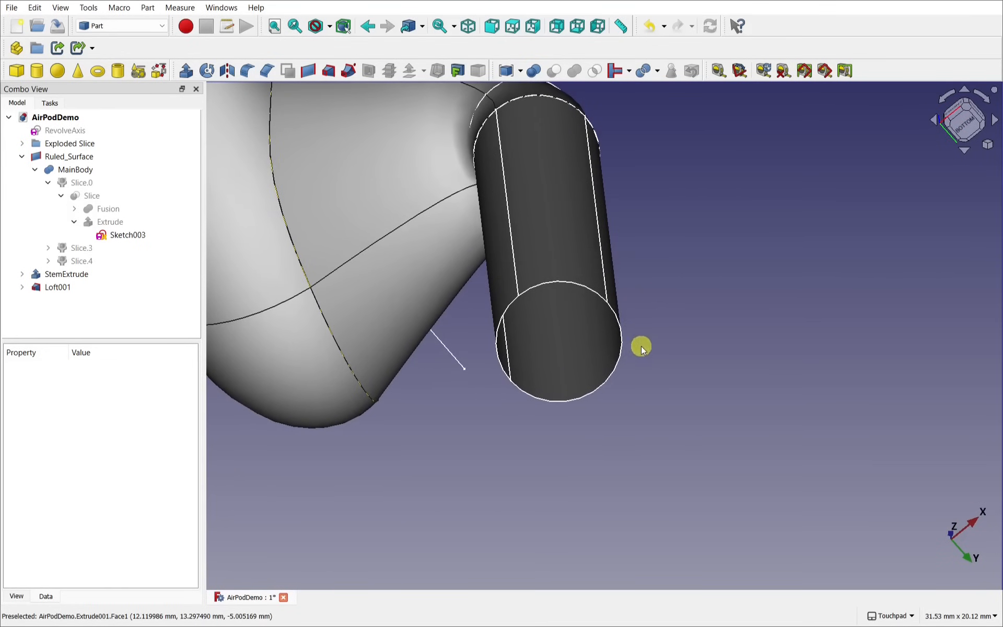
left_click(607, 385)
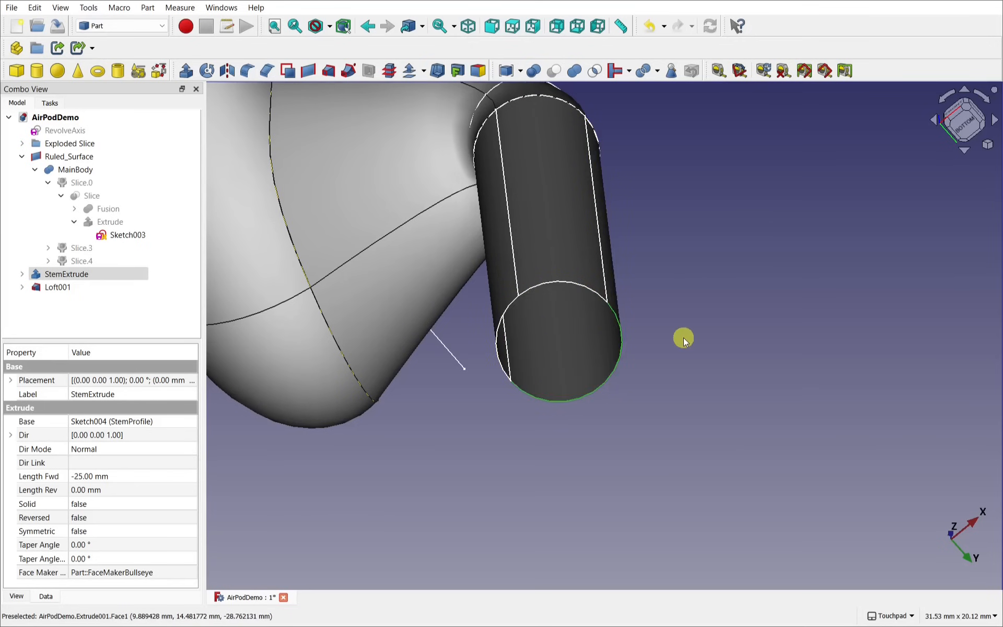
left_click_drag(683, 337, 676, 321, "shift")
left_click(676, 321)
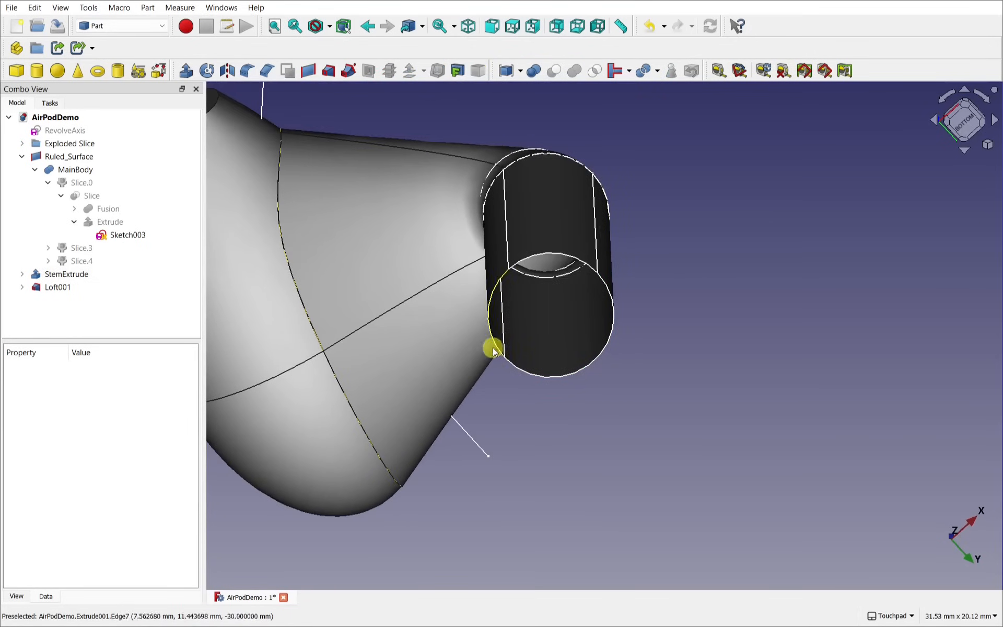
left_click(490, 332)
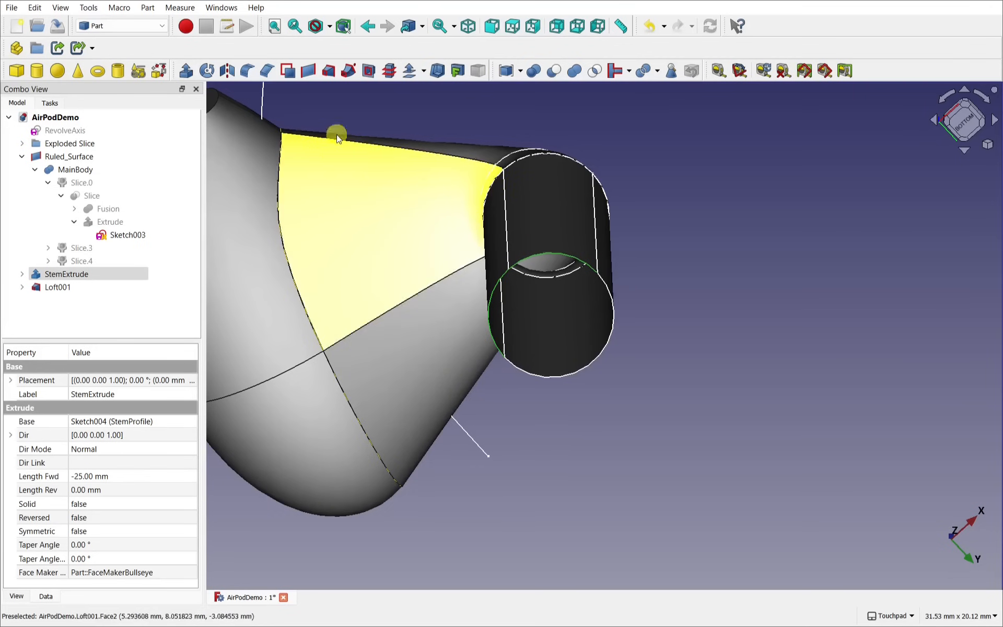
Step: Create Ruled_Surface001 across the stem end, leaving its Orientation at Forward
left_click(307, 73)
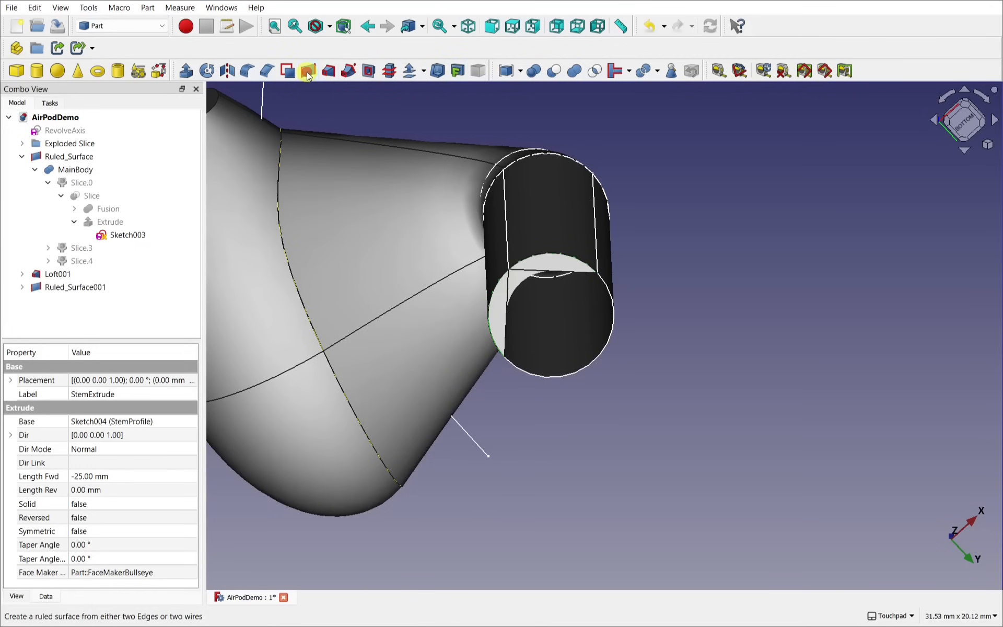
left_click(76, 288)
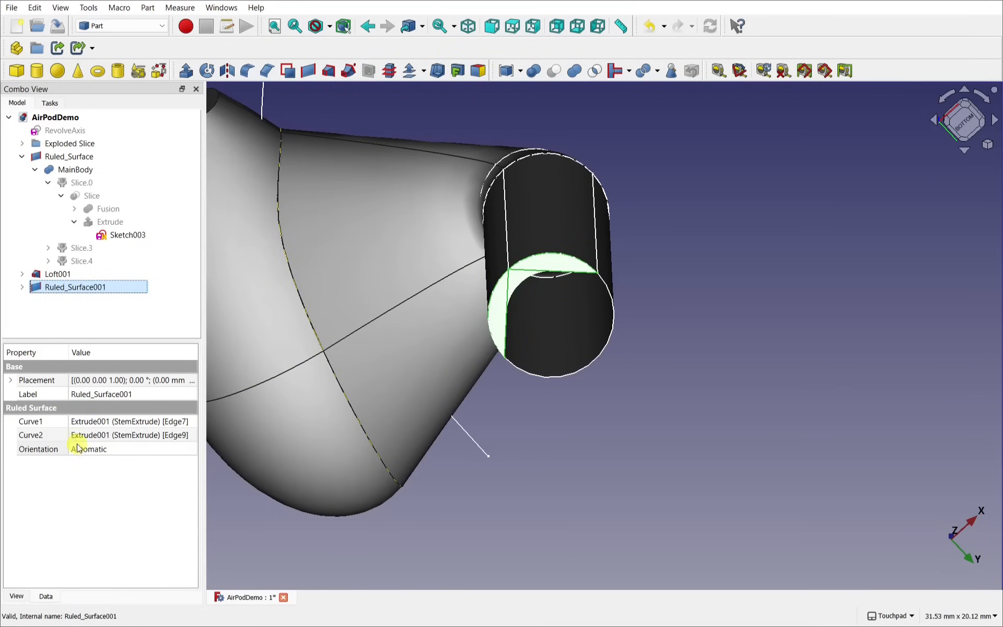
left_click(101, 452)
left_click(100, 452)
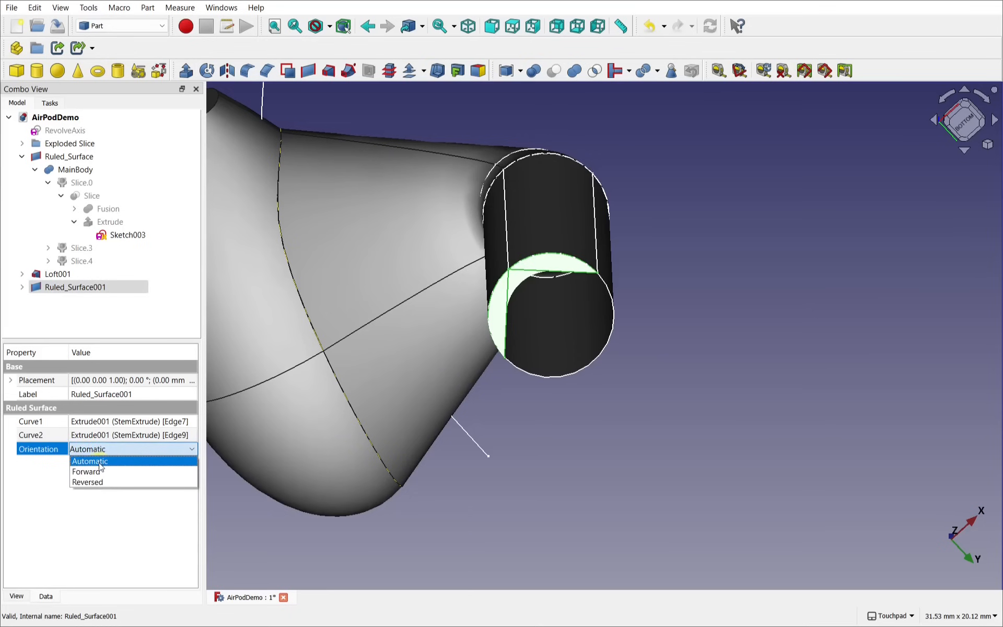
left_click(95, 471)
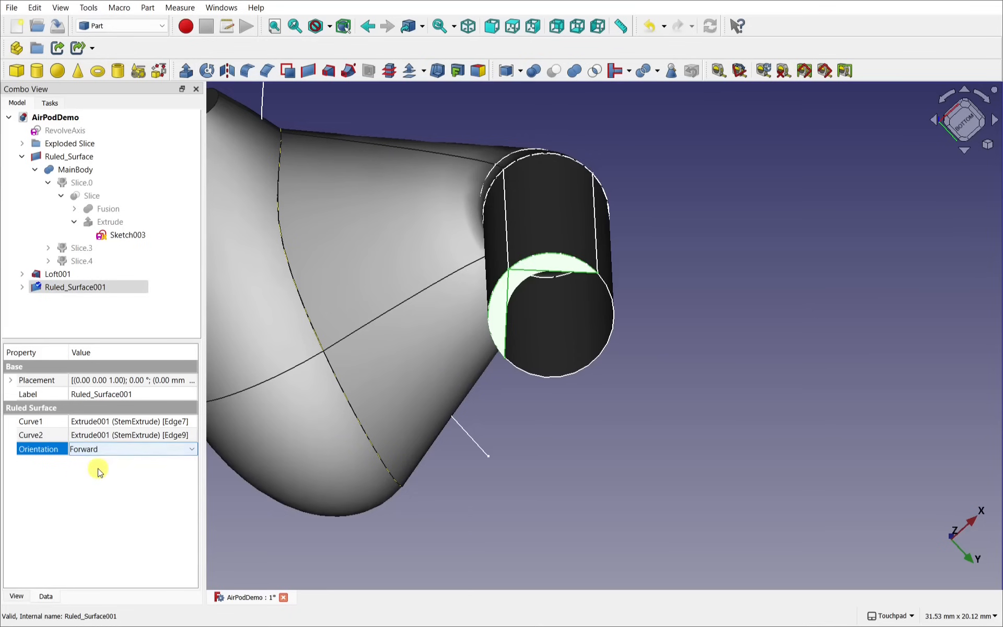
Step: Set the stem-end ruled surface's Orientation to Reversed
left_click(657, 423)
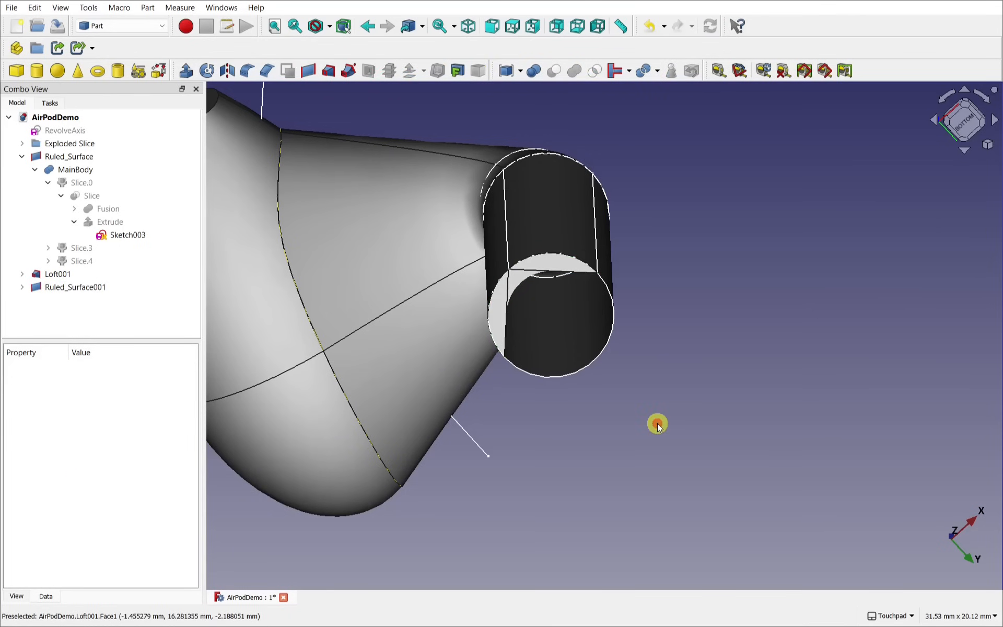
left_click(500, 297)
left_click(104, 450)
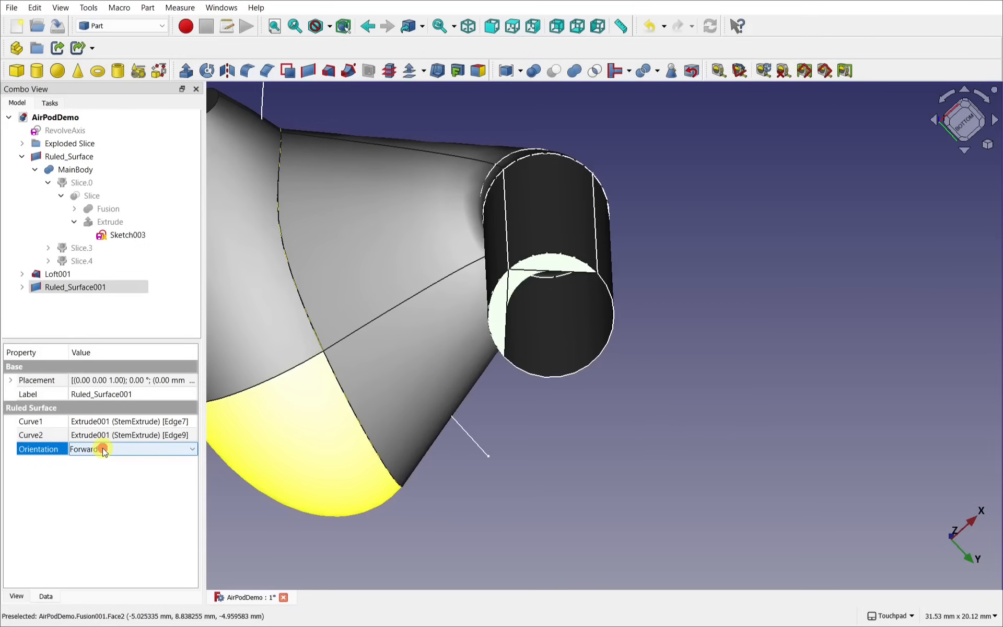
left_click(104, 451)
left_click(98, 481)
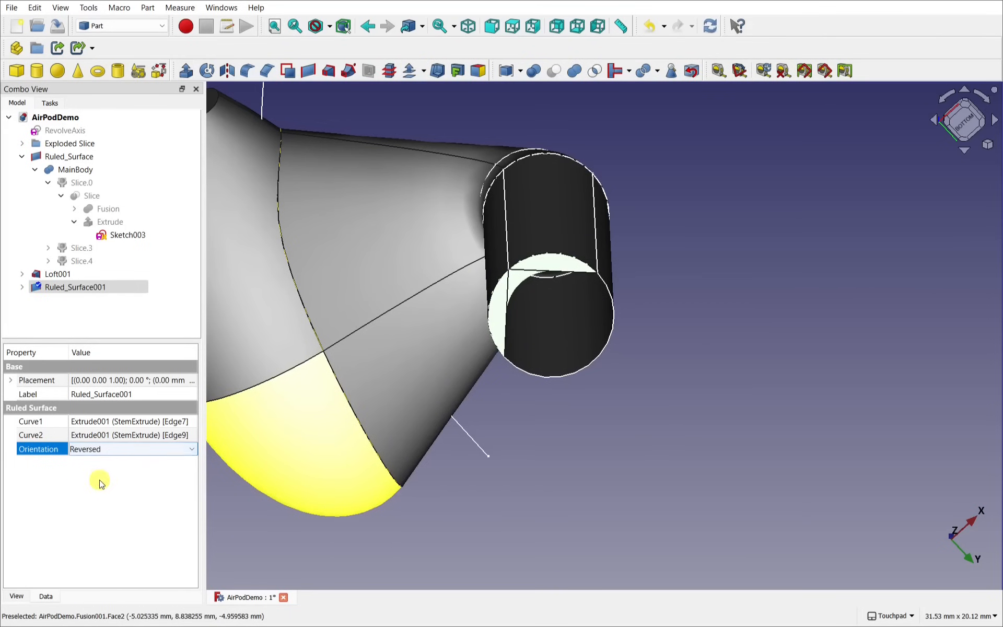
Step: Create Ruled_Surface002 between the stem end's straight edge and circular edge
left_click(541, 459)
left_click_drag(591, 447, 598, 410, "alt")
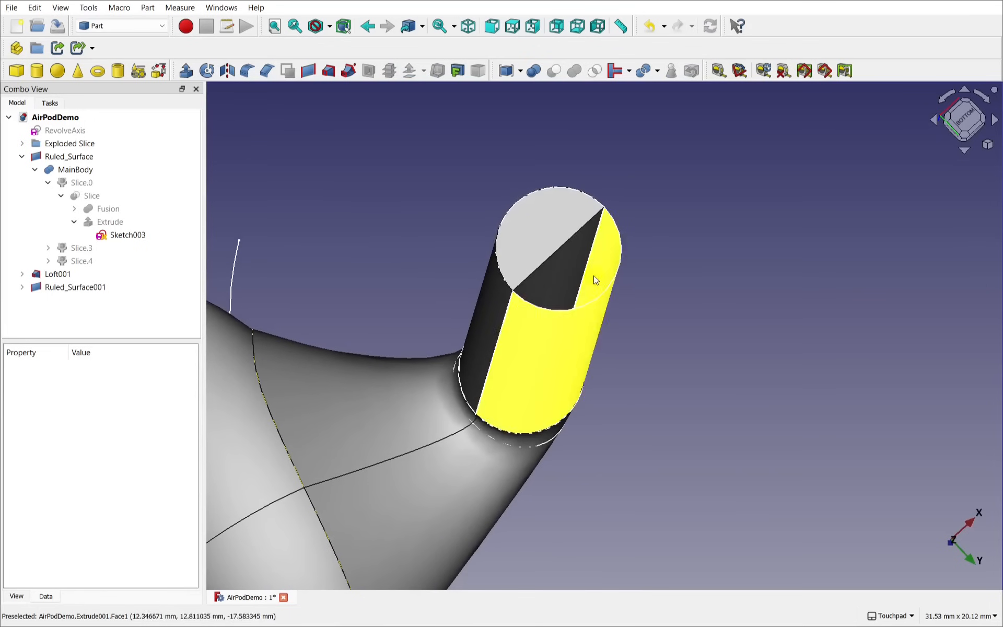
left_click(565, 243)
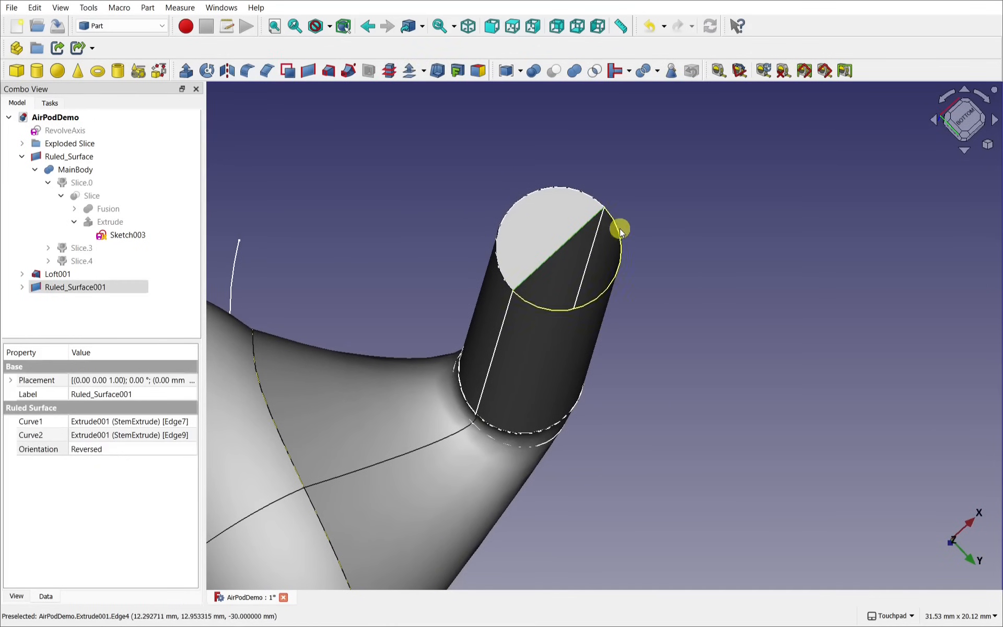
left_click(618, 259, "ctrl")
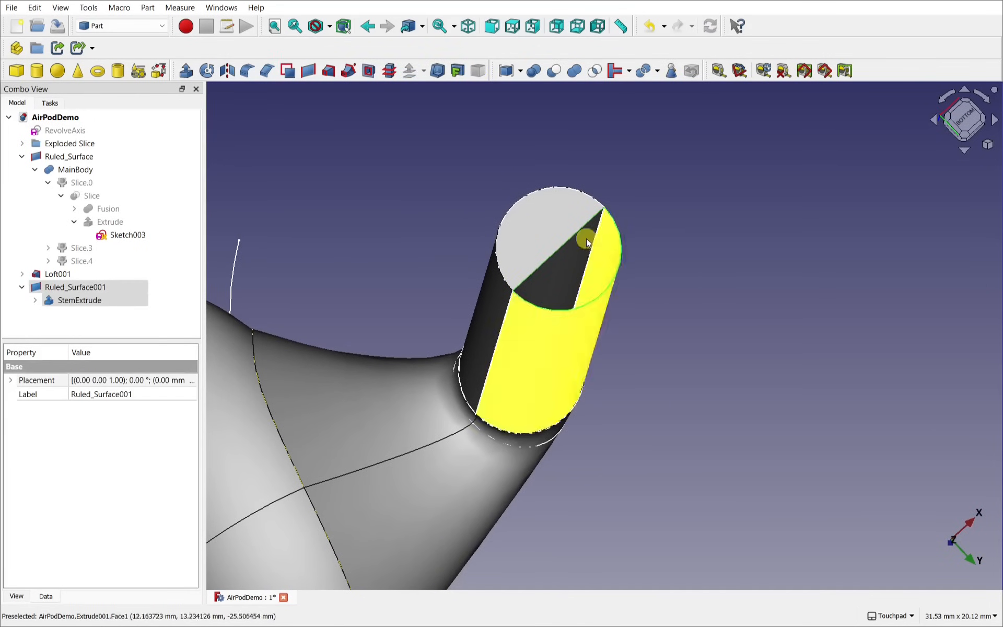
left_click(308, 71)
left_click_drag(575, 190, 542, 232, "alt")
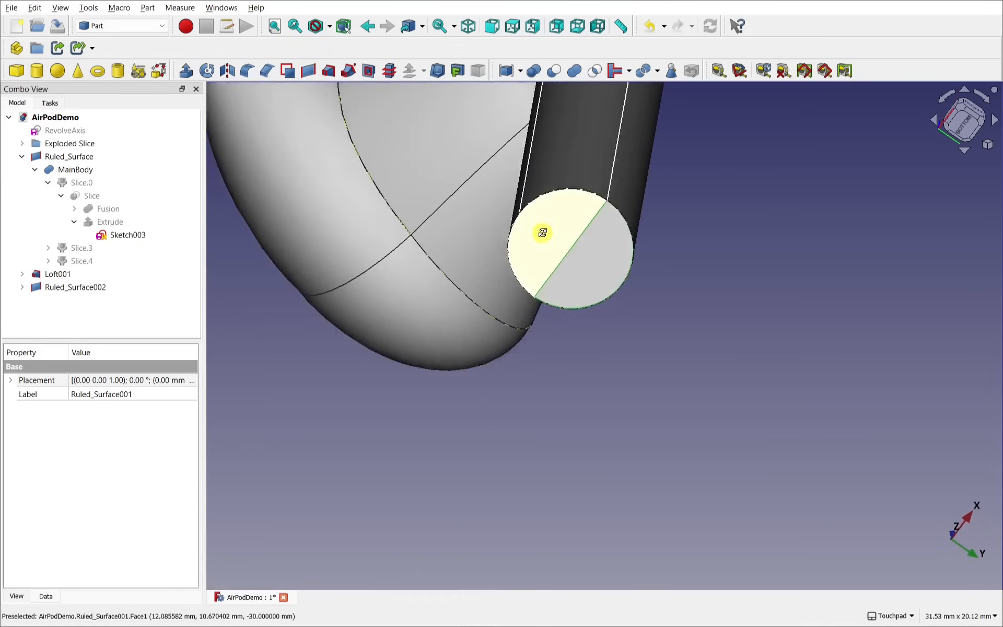
scroll(593, 260, "up", 8)
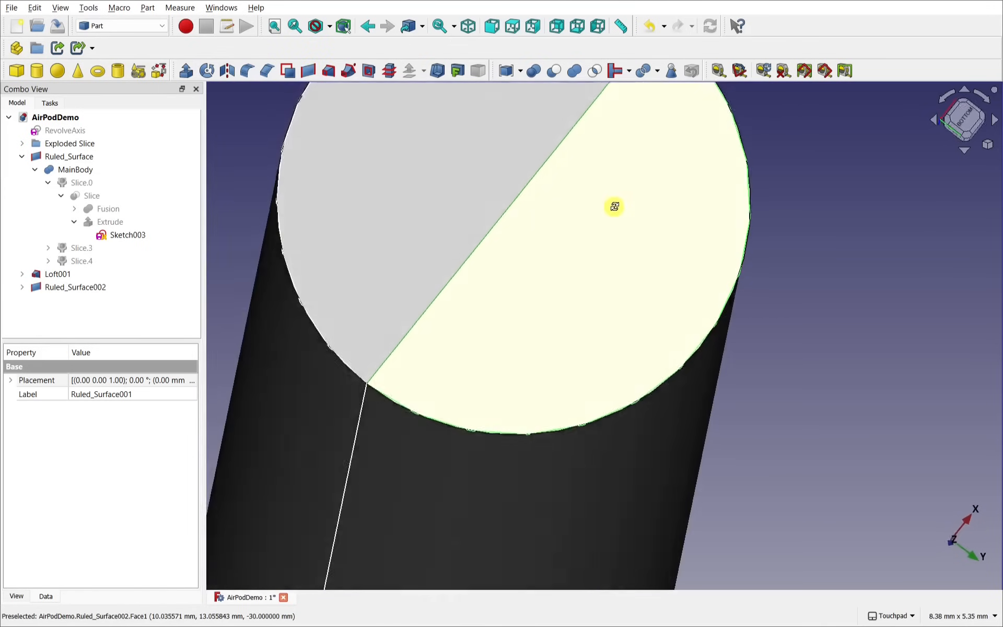
left_click_drag(614, 206, 606, 393, "alt")
scroll(769, 252, "down", 3)
scroll(769, 252, "down", 3)
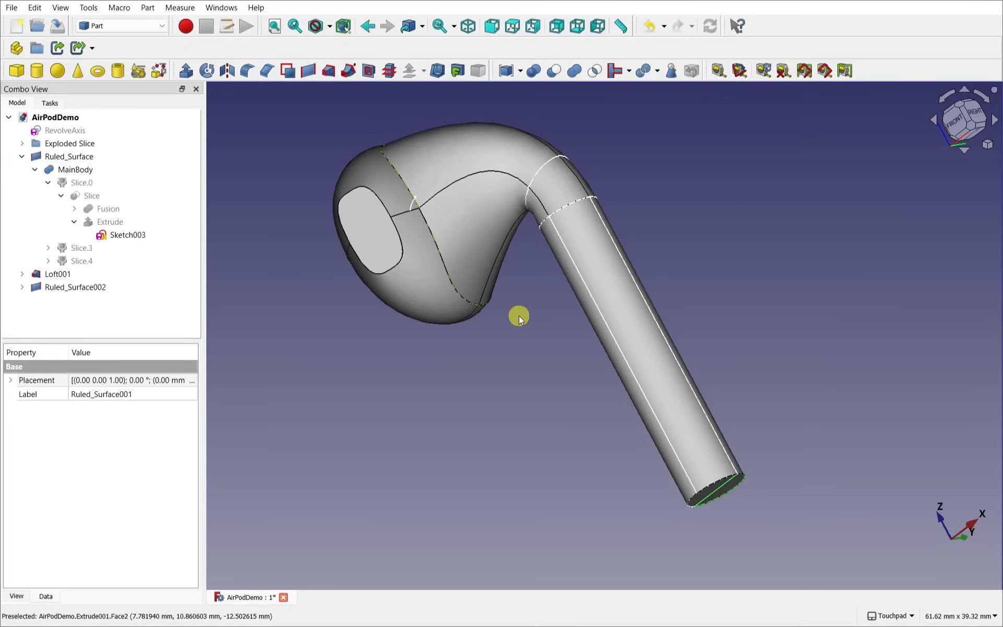
left_click_drag(519, 316, 535, 398, "alt")
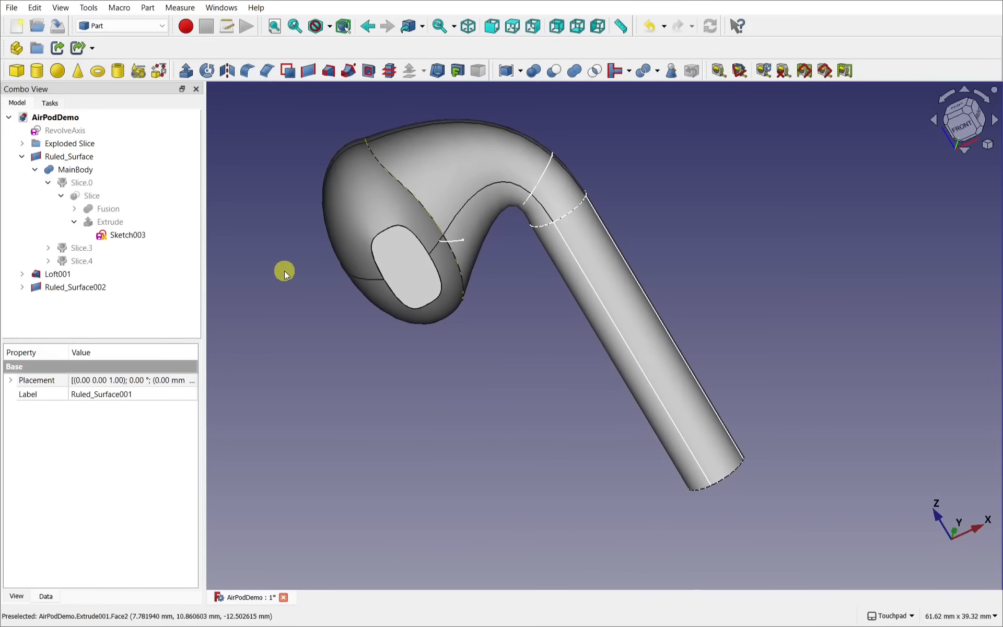
Step: Filter the Addon Manager by 'cur' to confirm Curves workbench 0.6.23 is installed
left_click(88, 8)
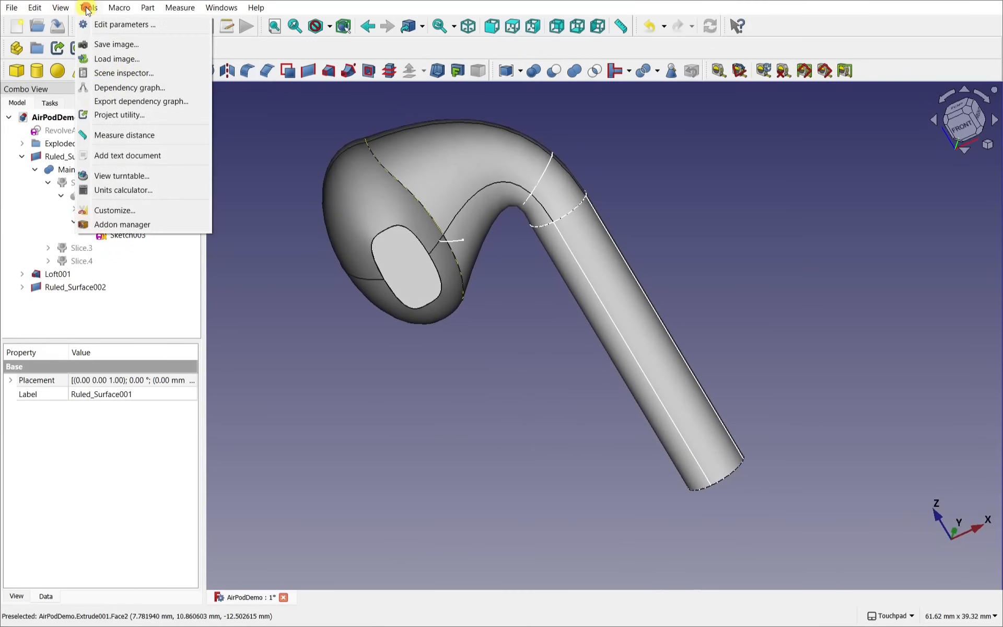
left_click(127, 226)
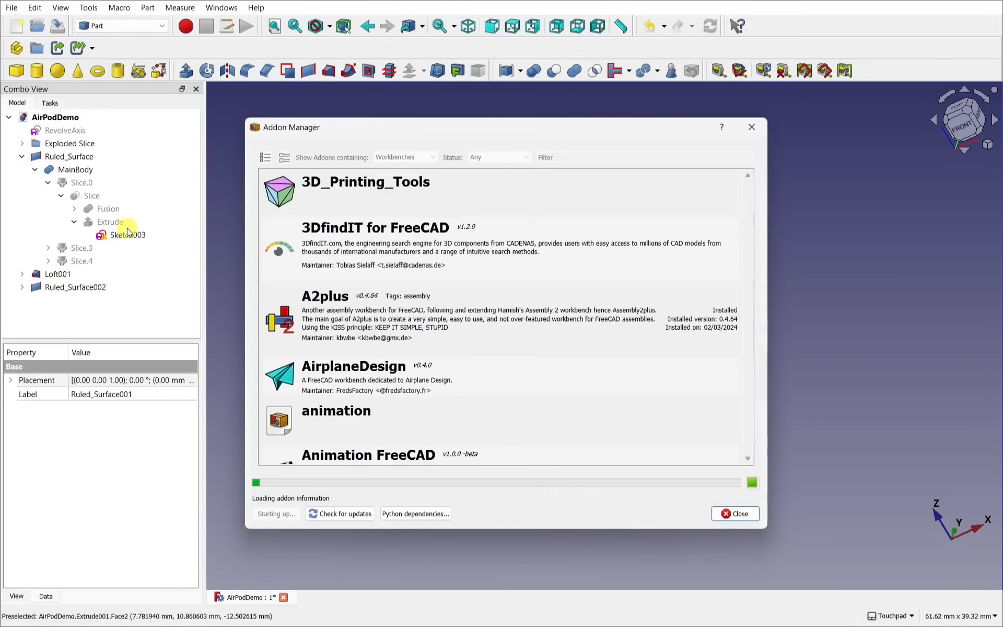
left_click(562, 162)
type("cur")
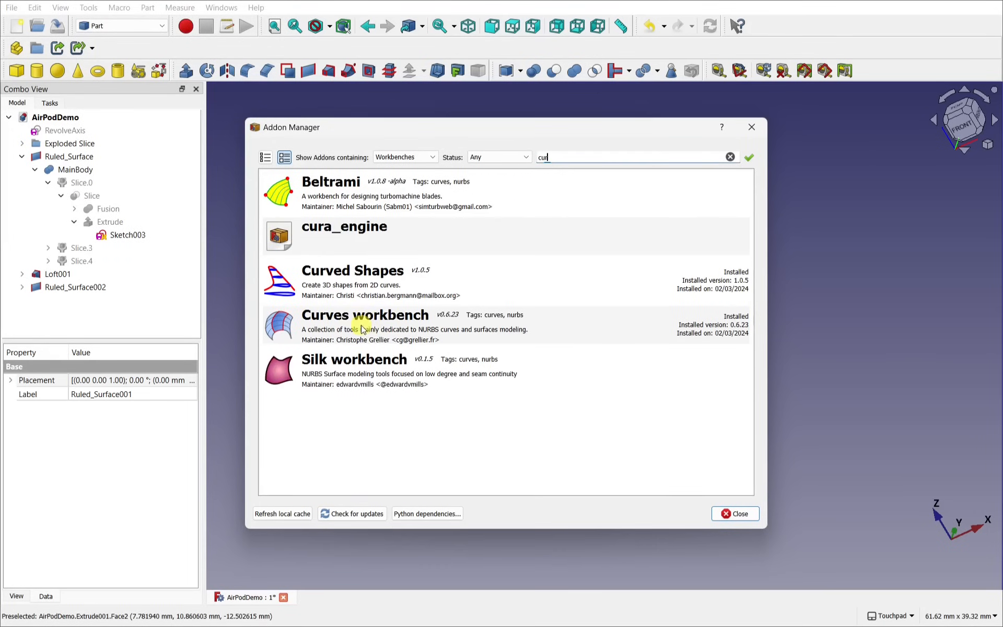
left_click(751, 128)
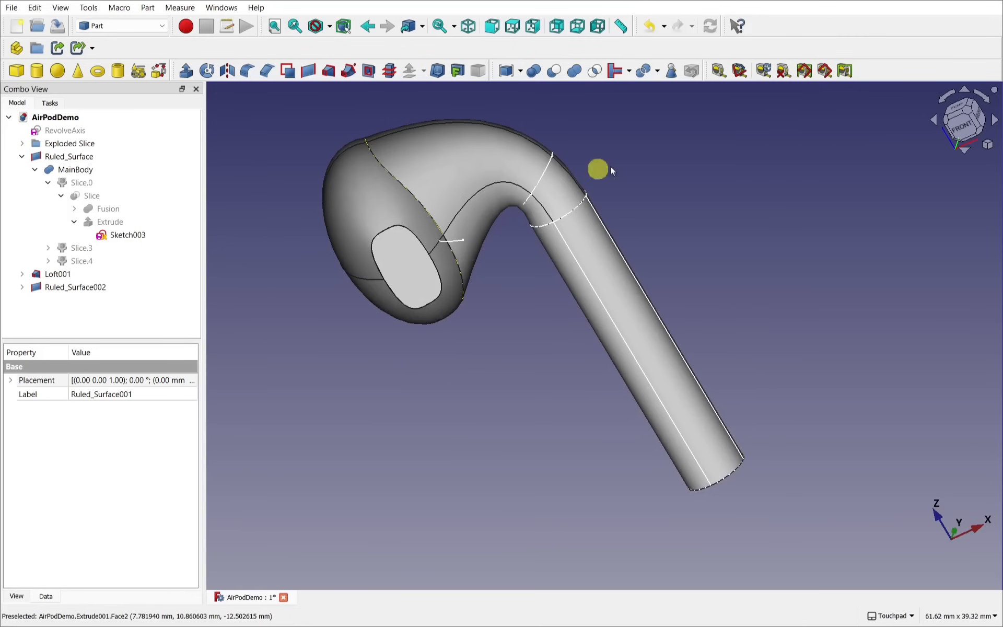
left_click(120, 27)
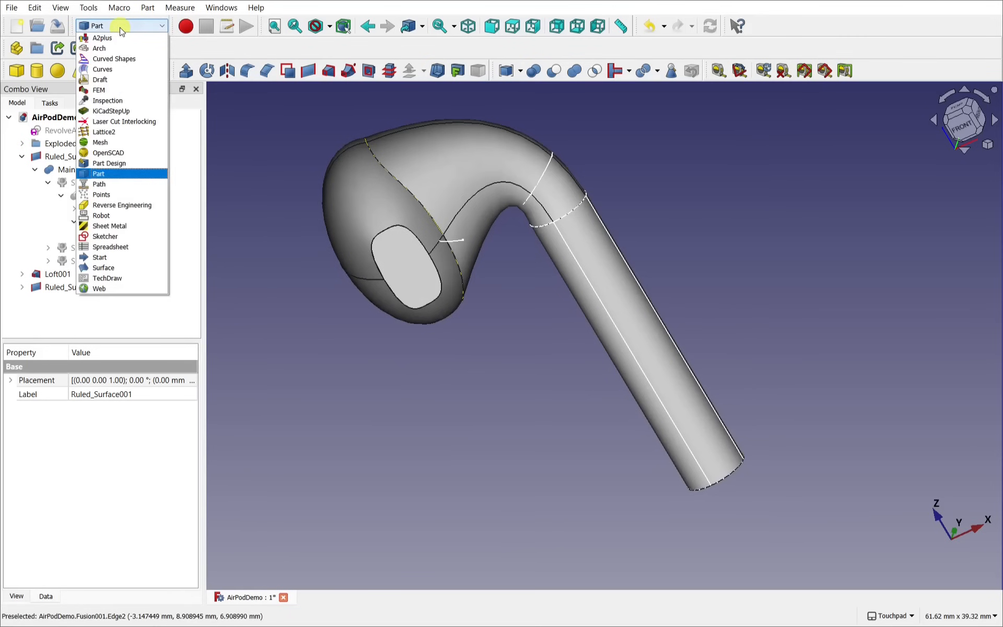
Step: Switch to the Curves workbench and select the speaker, outer, lower, neck, loft and stem faces
left_click(103, 69)
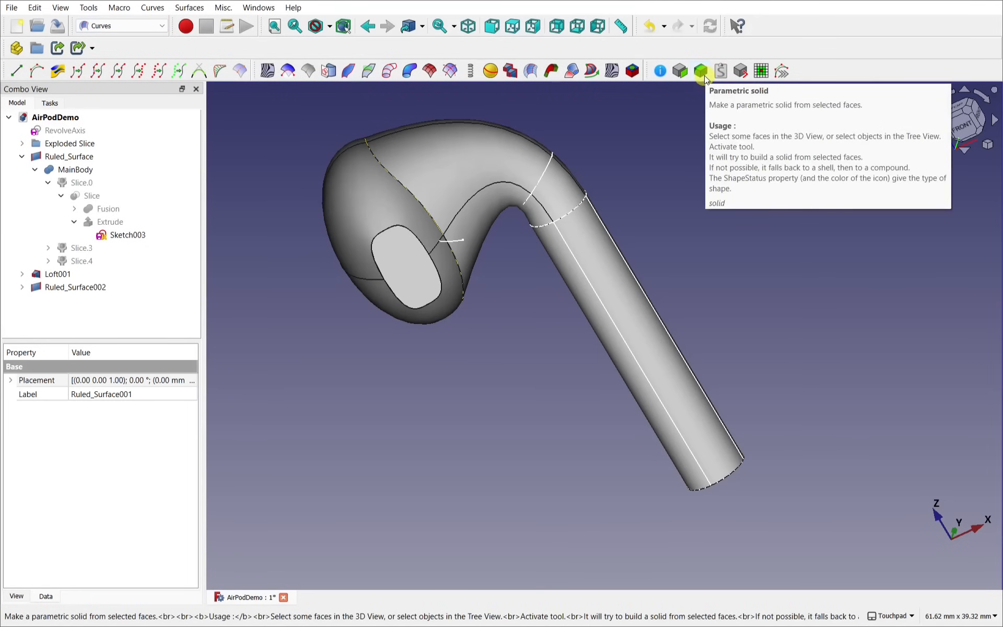
left_click(631, 180)
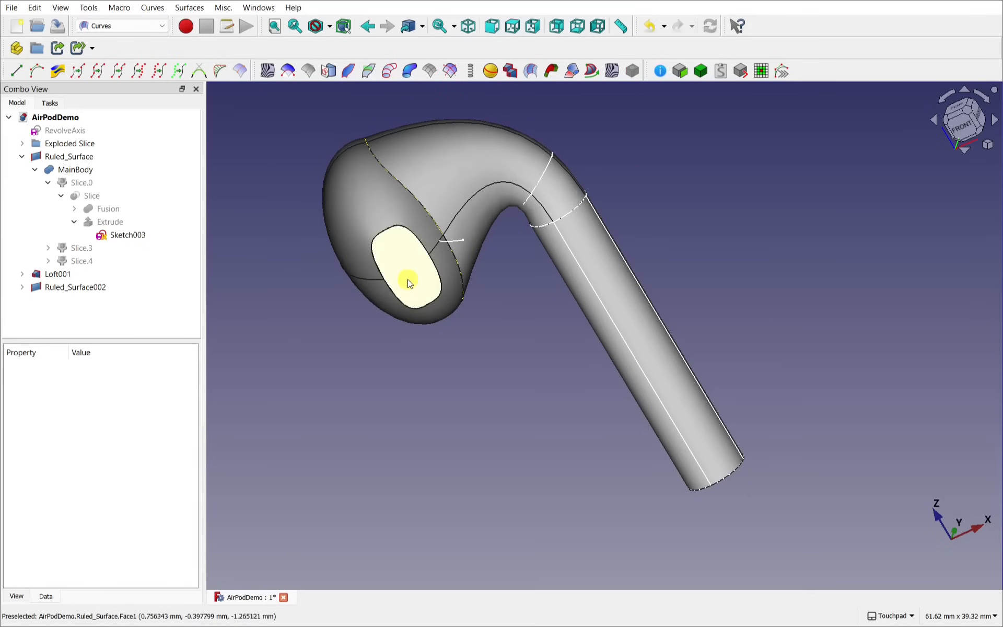
left_click(409, 281)
left_click(343, 233, "ctrl")
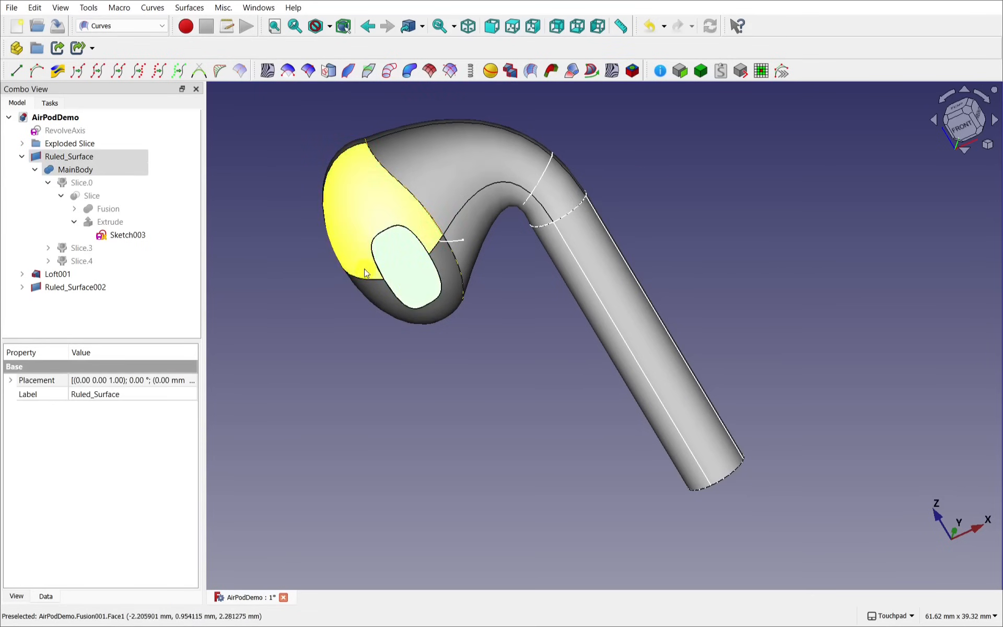
left_click(379, 293, "ctrl")
left_click(477, 217, "ctrl")
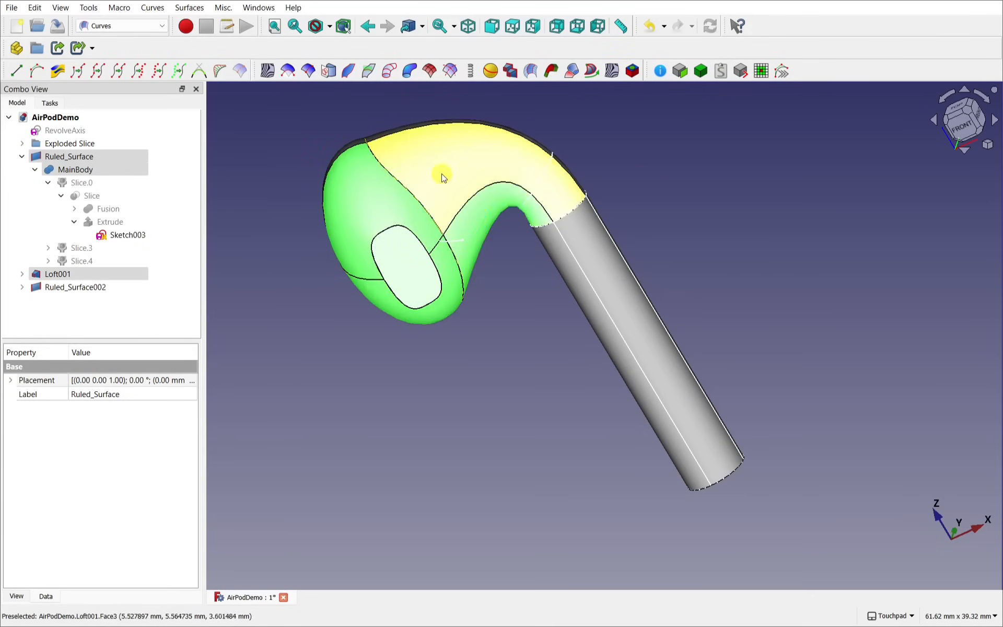
left_click(440, 174, "ctrl")
left_click(608, 263, "ctrl")
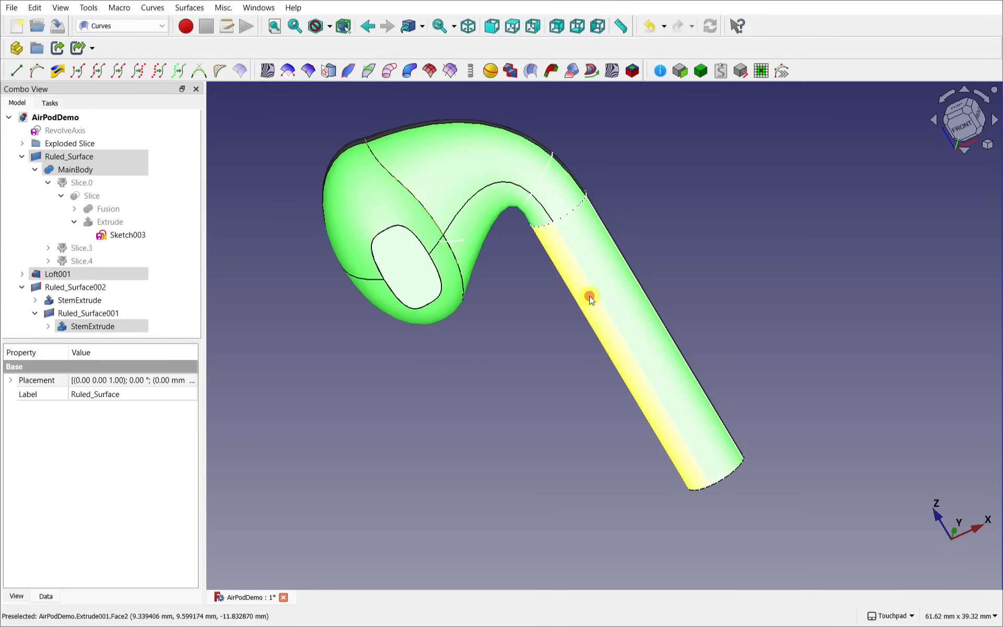
left_click(589, 296, "ctrl")
Step: Add both stem end-cap halves and build a parametric solid from all selected faces
left_click_drag(705, 460, 606, 248, "alt")
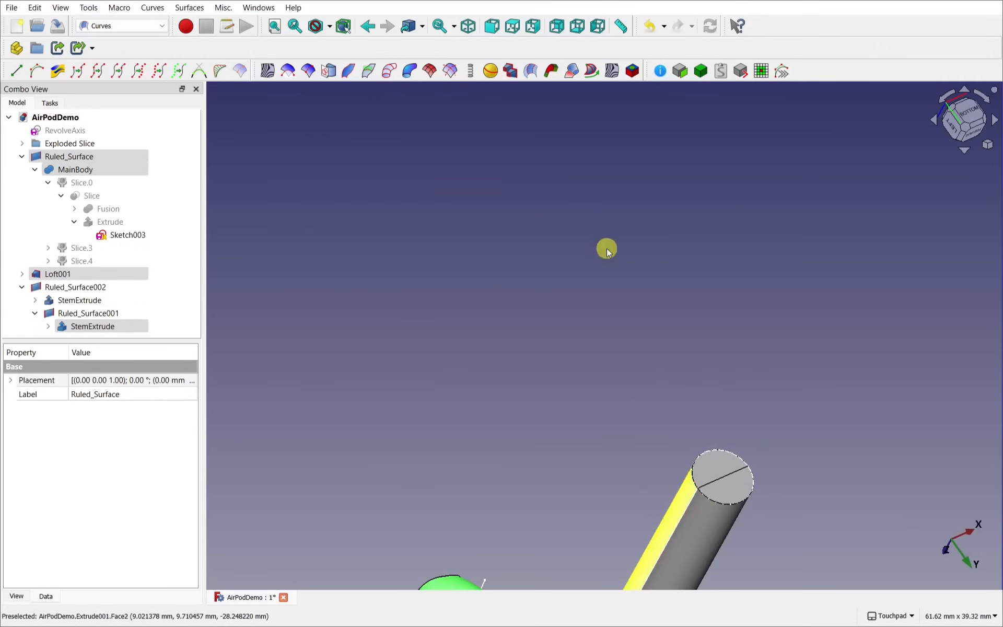
left_click(714, 461, "ctrl")
left_click(722, 479, "ctrl")
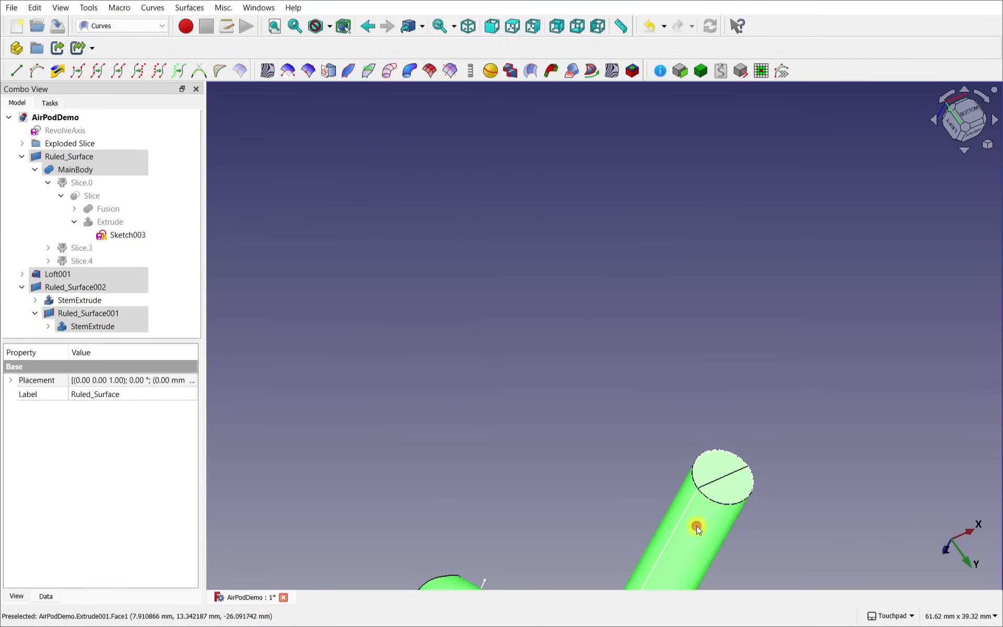
left_click_drag(698, 524, 588, 214, "alt")
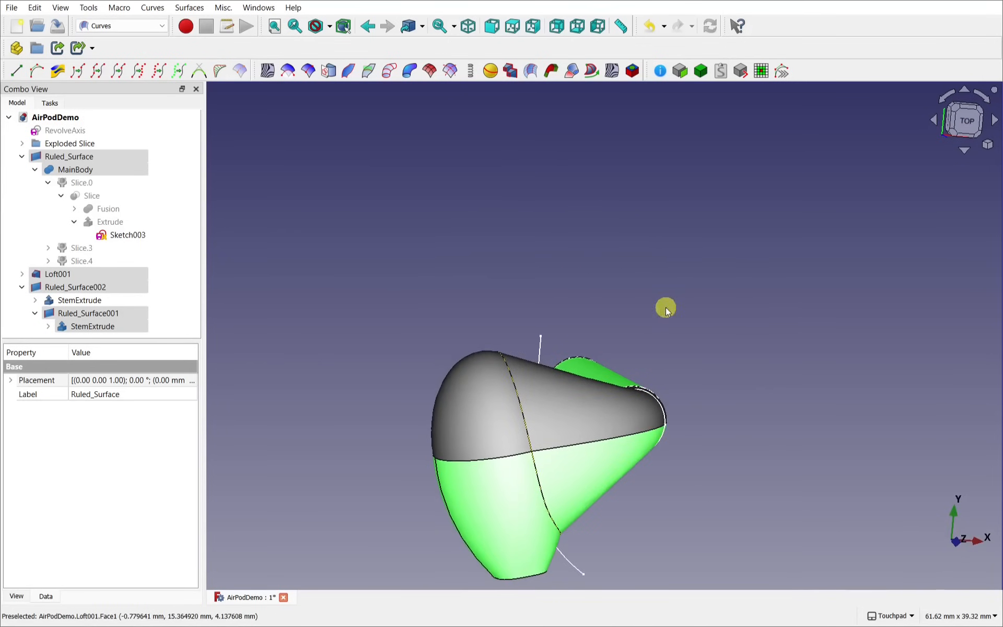
left_click_drag(557, 282, 640, 277, "alt")
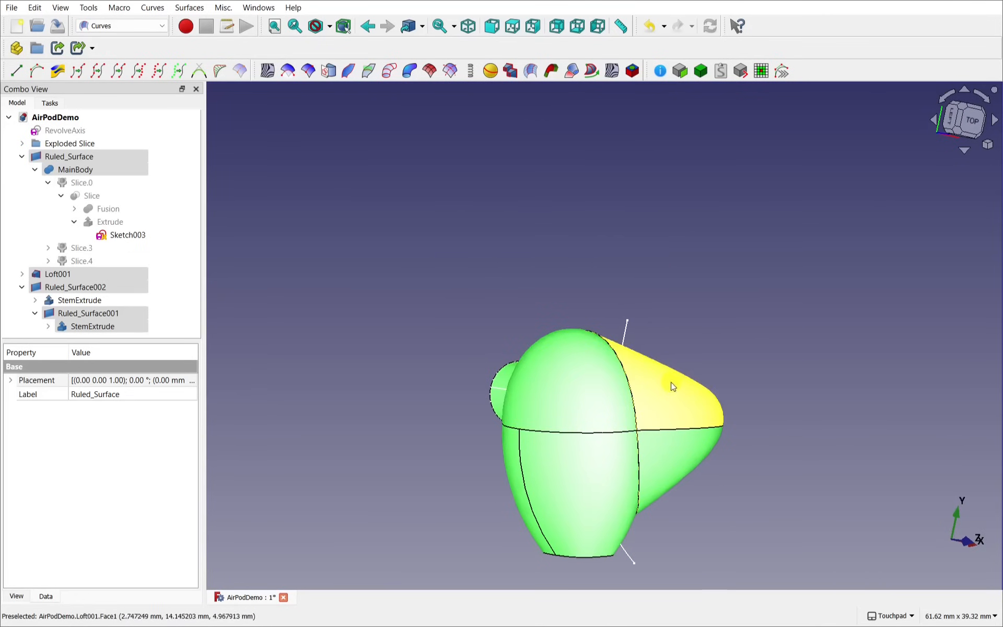
left_click_drag(664, 398, 530, 235, "alt")
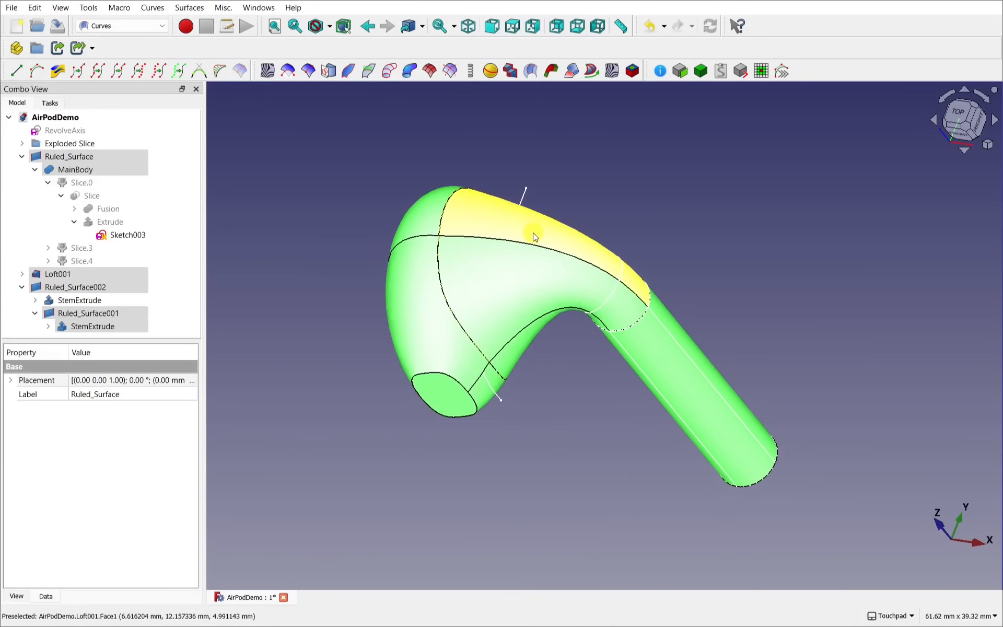
left_click(701, 71)
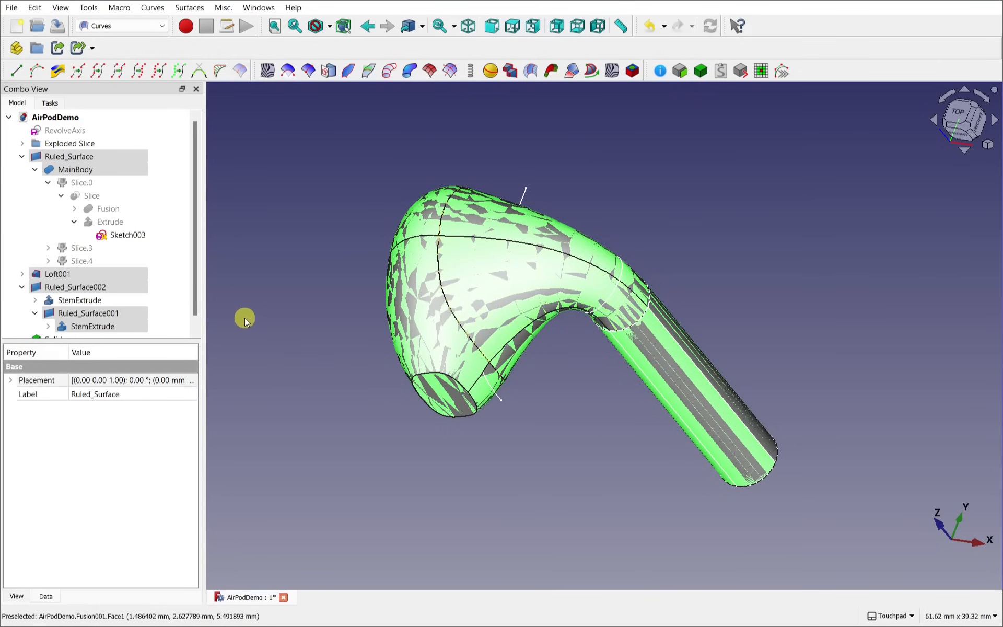
left_click_drag(194, 285, 195, 299)
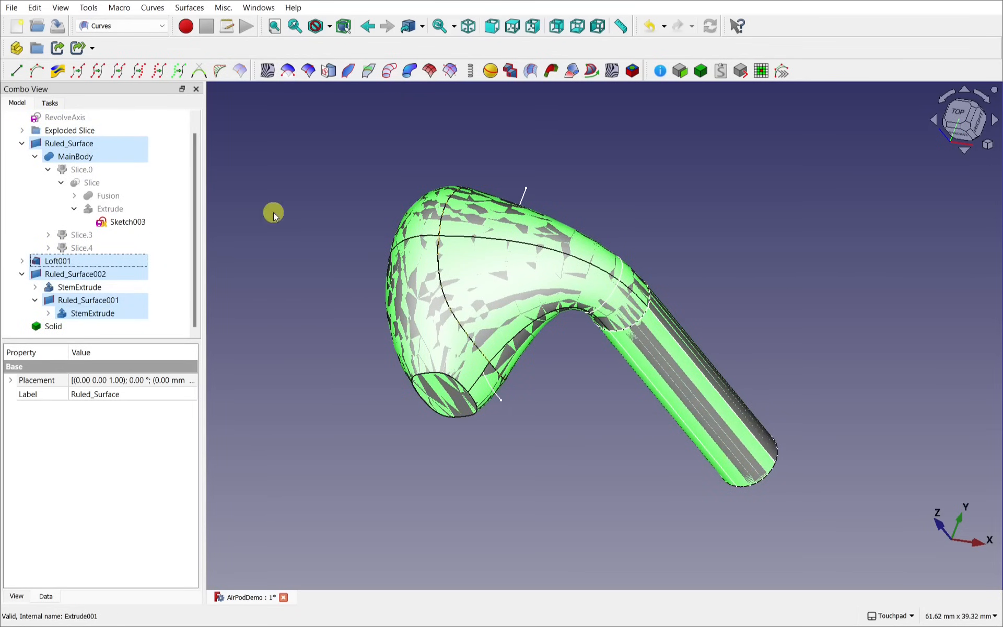
key("space")
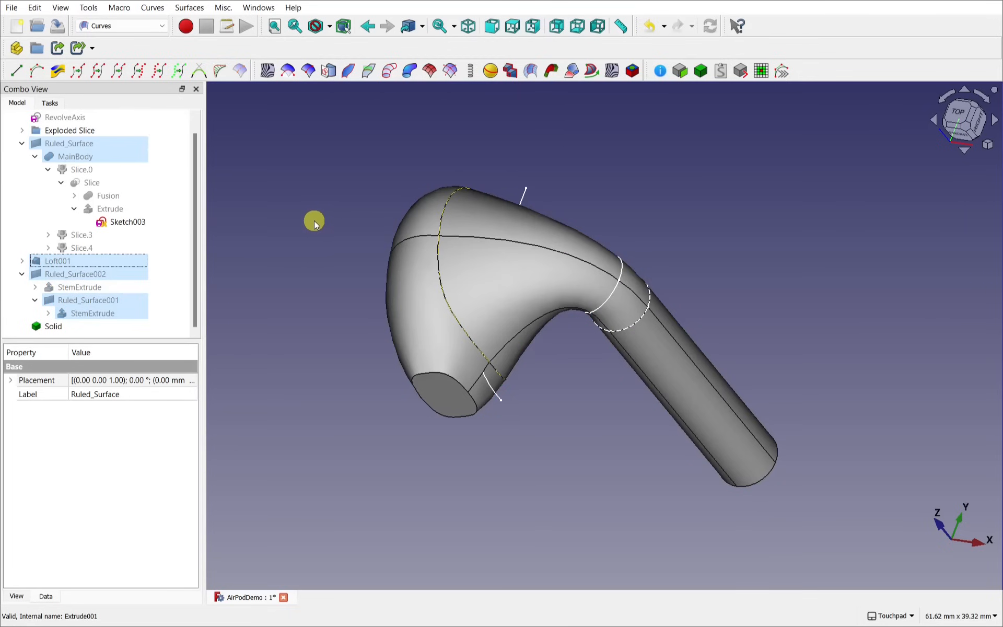
left_click(522, 201)
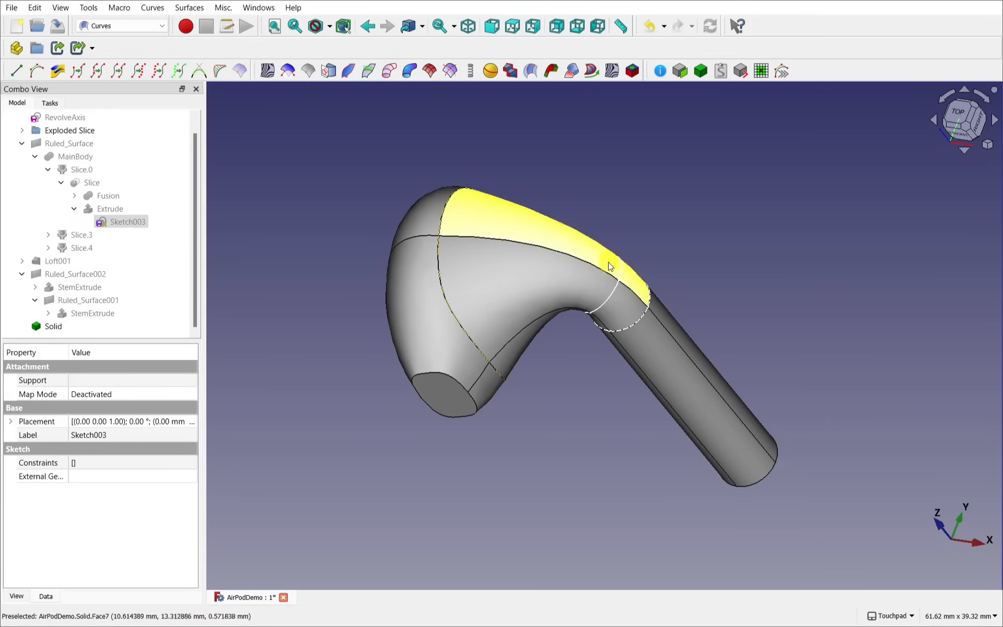
left_click(613, 295)
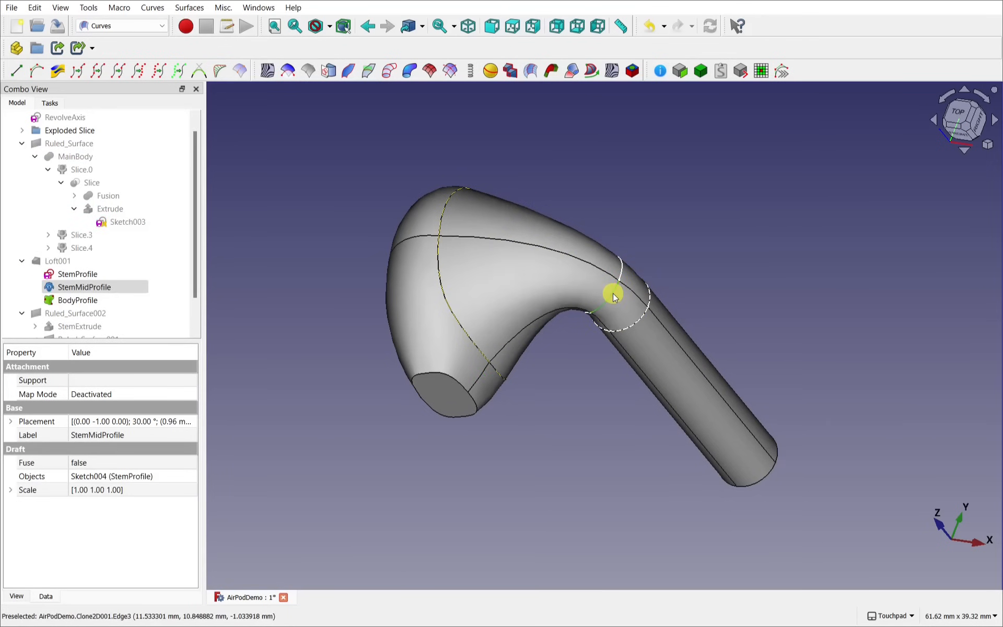
left_click(642, 323)
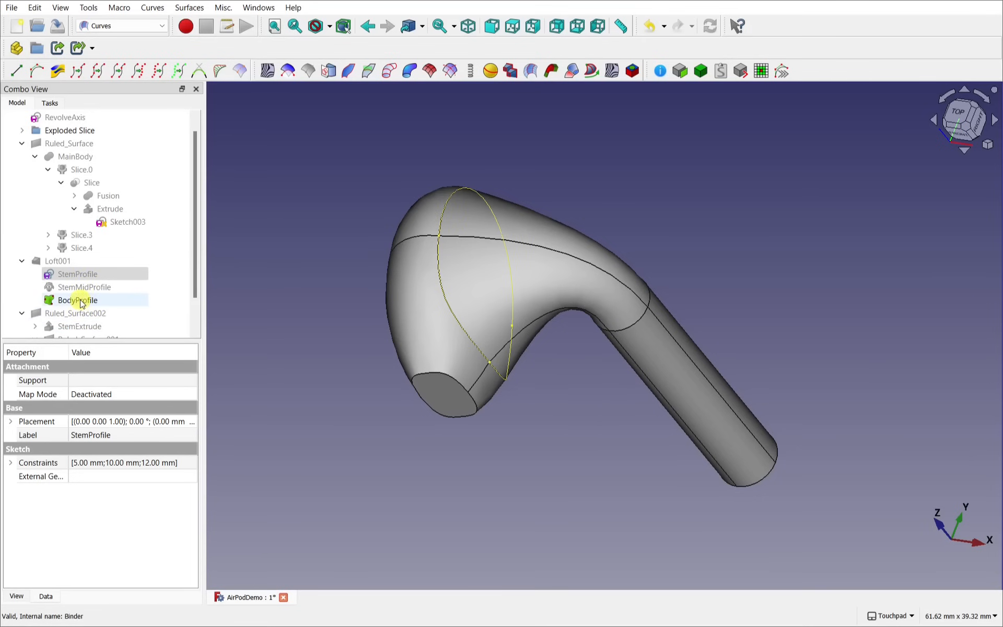
left_click(78, 299)
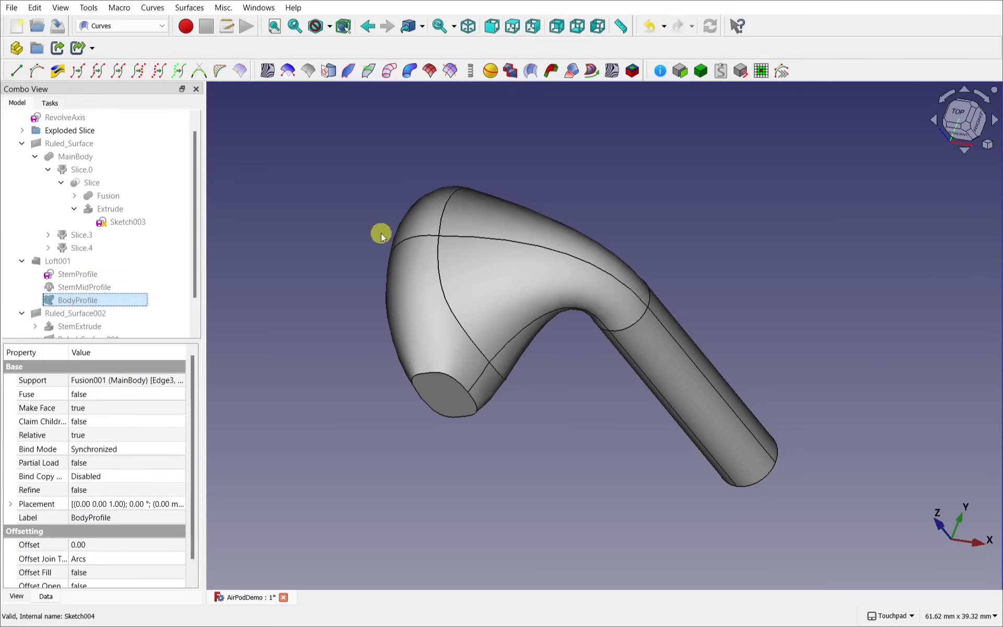
left_click_drag(486, 314, 674, 94, "alt")
left_click_drag(641, 142, 438, 184, "alt")
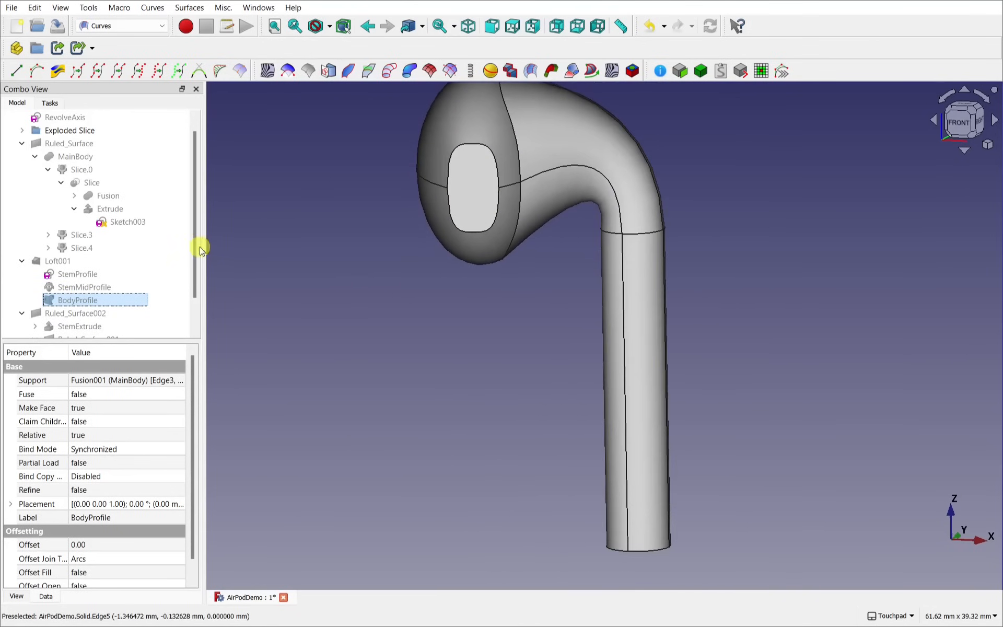
left_click_drag(194, 230, 202, 293)
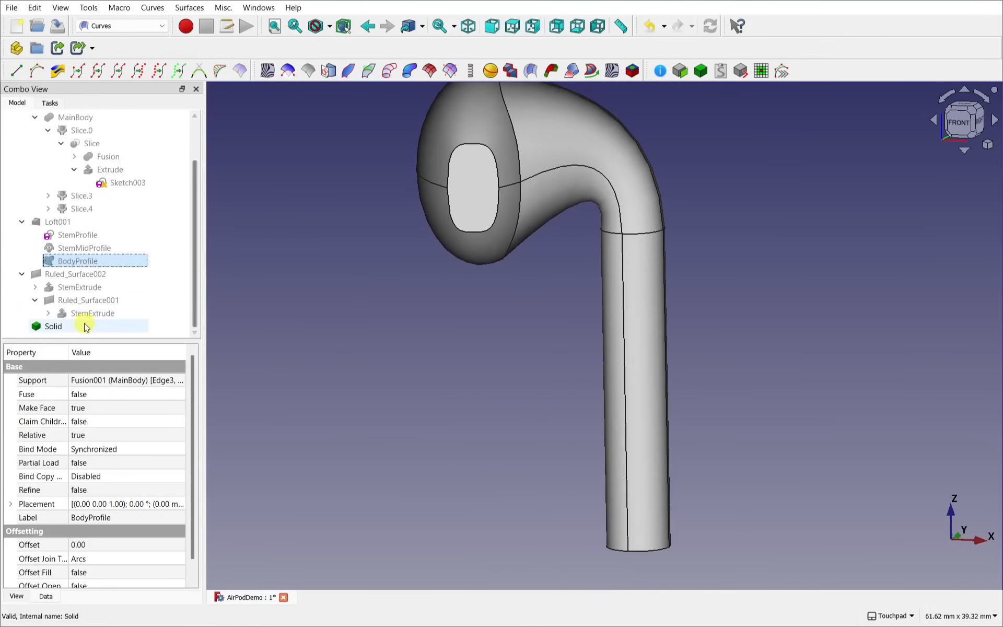
left_click(55, 326)
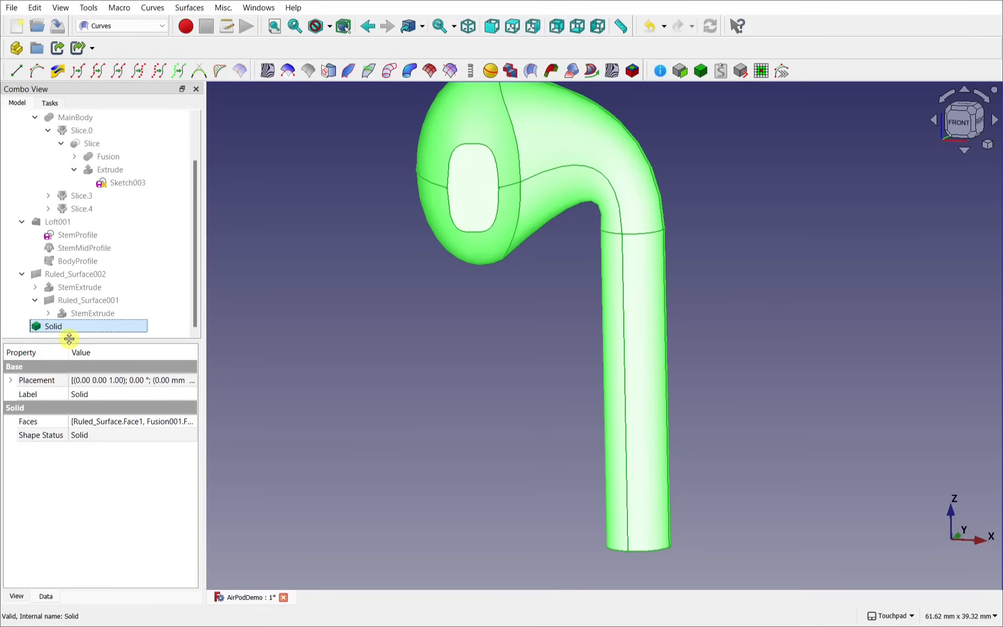
scroll(548, 237, "down", 3)
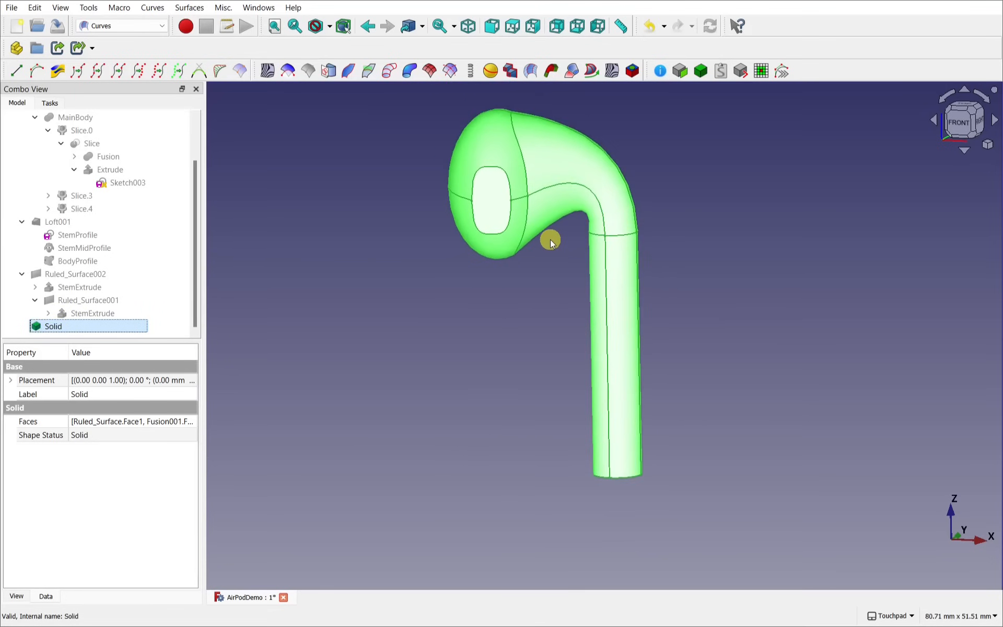
left_click_drag(548, 237, 523, 296, "shift")
left_click(378, 228)
left_click_drag(401, 280, 403, 315, "alt")
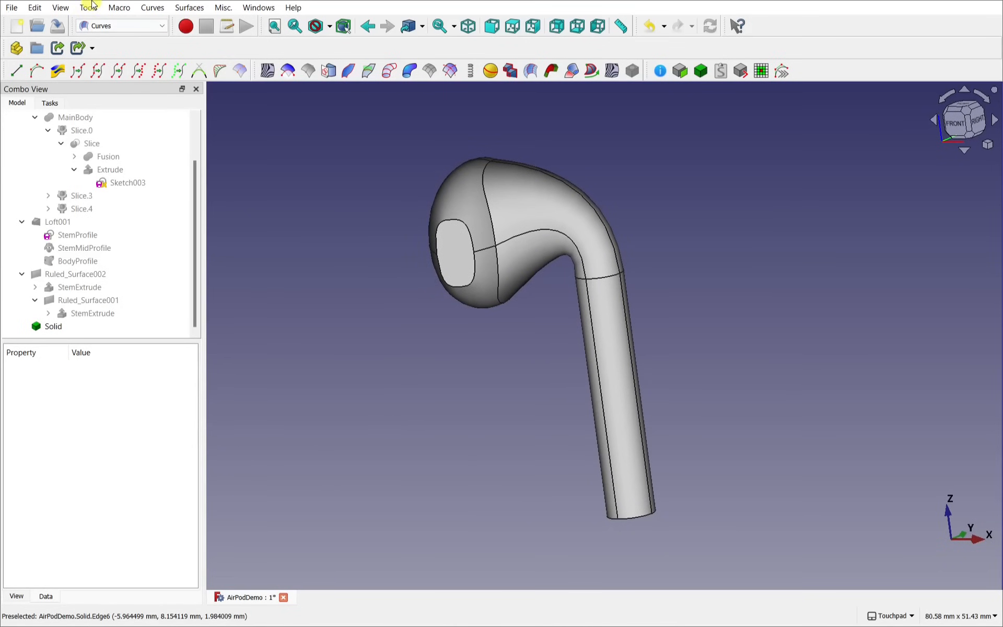
Step: In Part Design, create a Body and make the Solid its BaseFeature
left_click(119, 26)
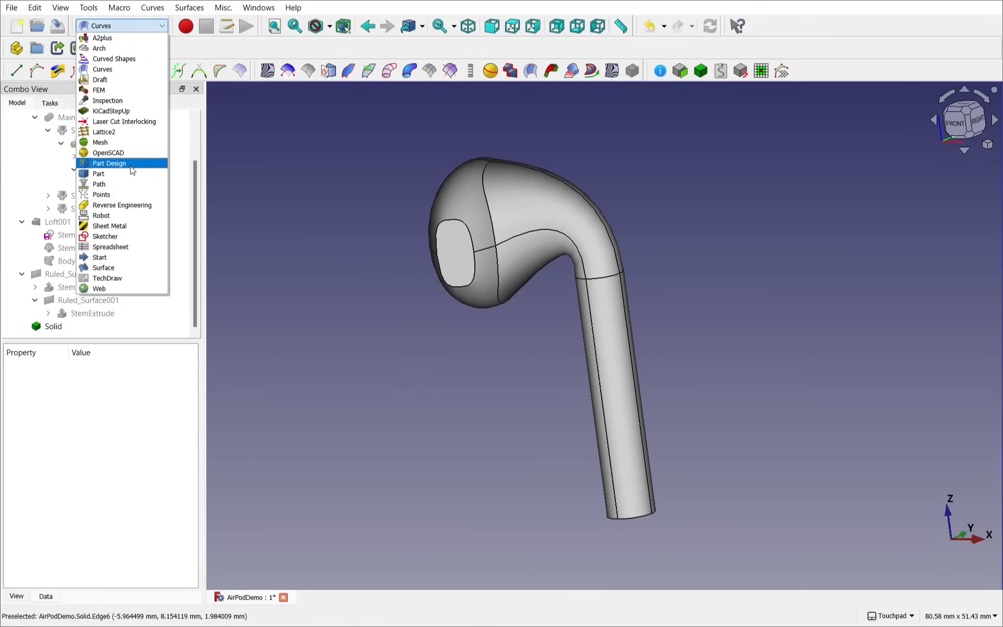
left_click(131, 166)
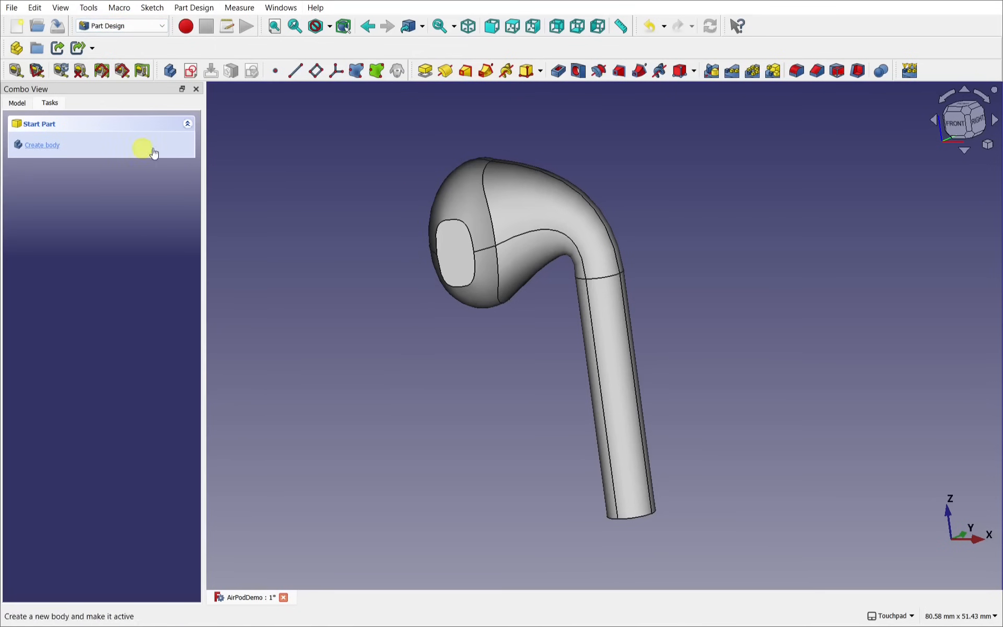
left_click(45, 145)
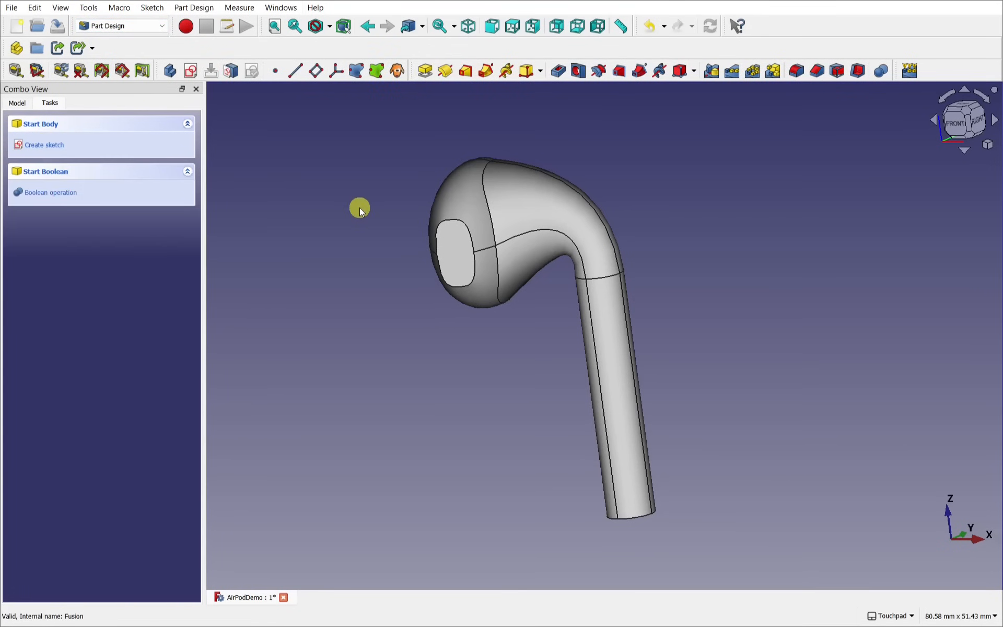
left_click(12, 104)
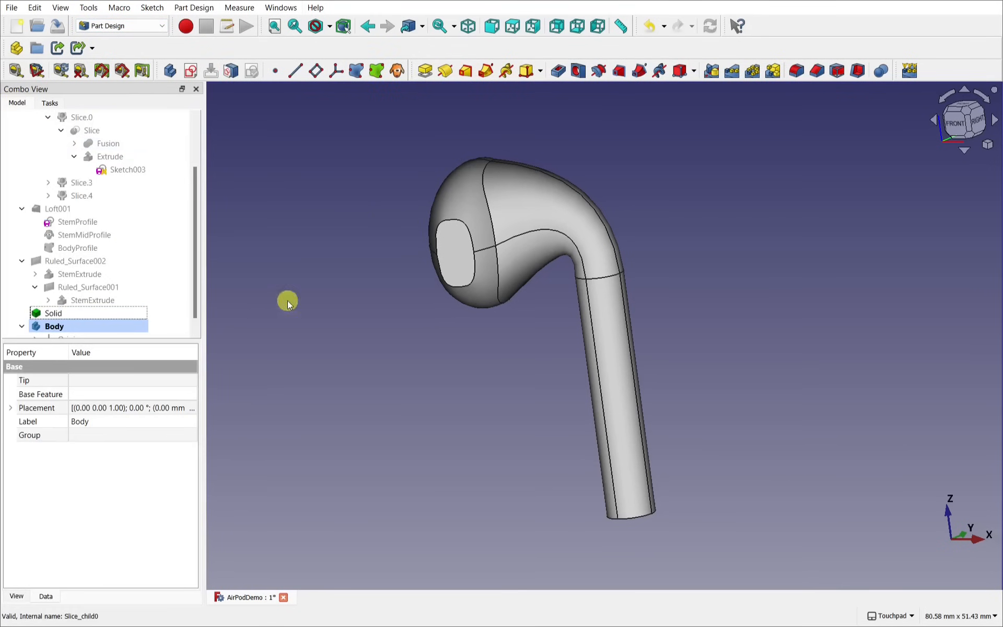
scroll(182, 295, "down", 1)
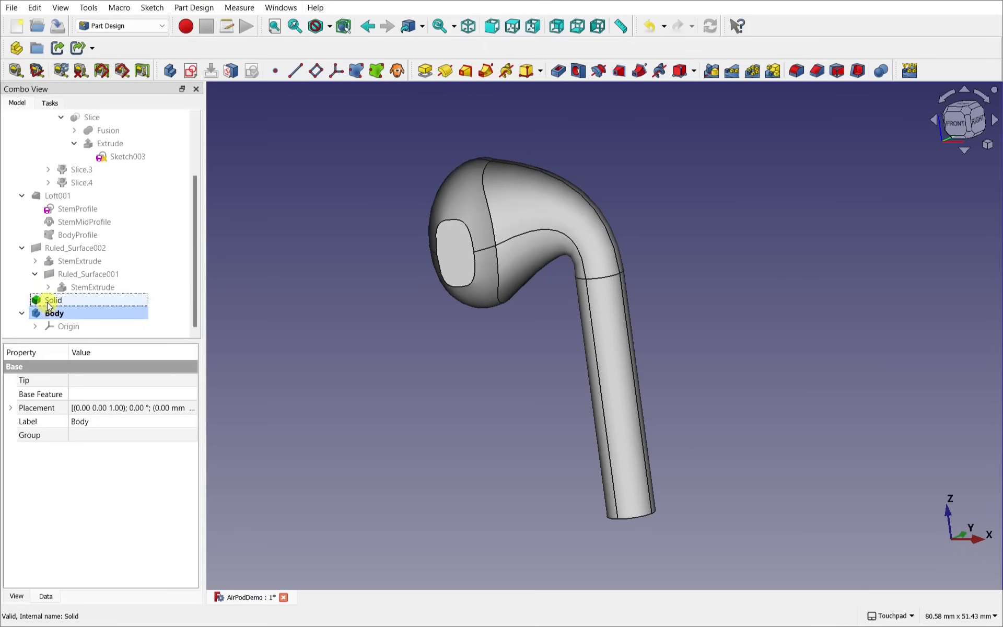
left_click_drag(52, 300, 78, 319)
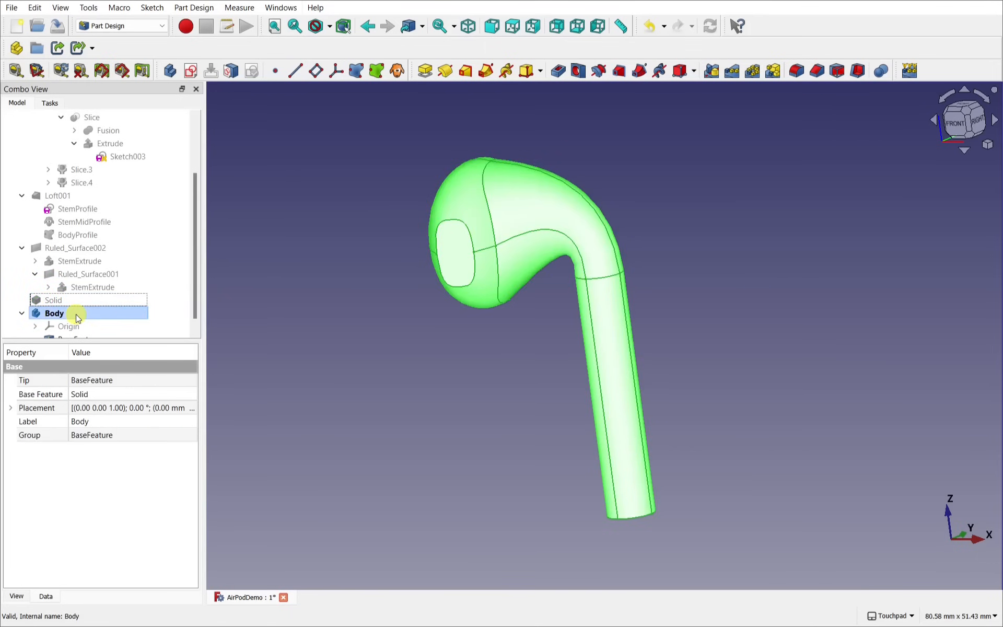
scroll(164, 280, "down", 1)
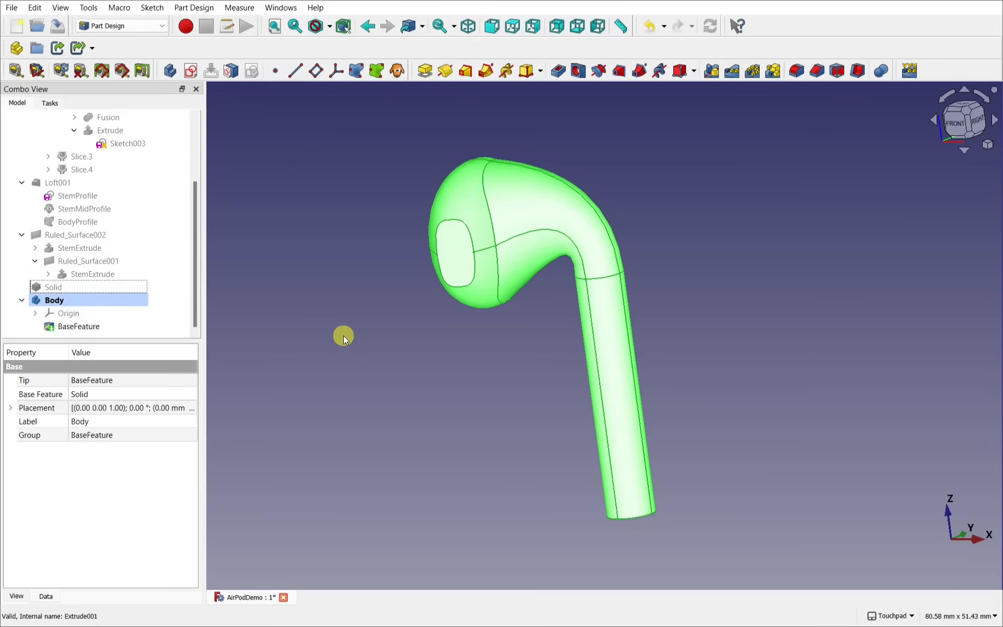
Step: Start a new sketch on the earbud's flat speaker face
left_click(385, 347)
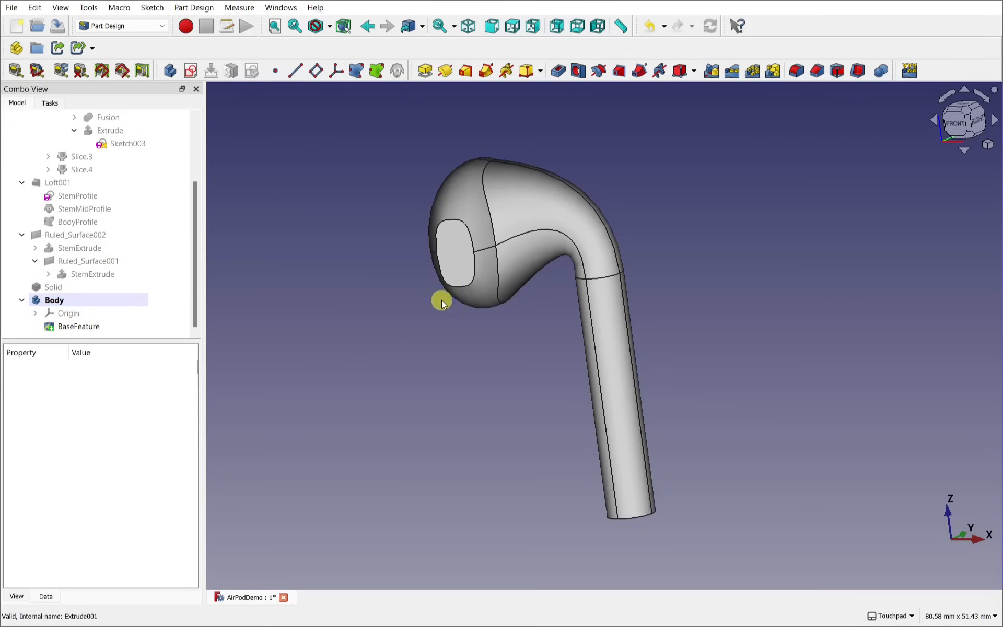
left_click(461, 263)
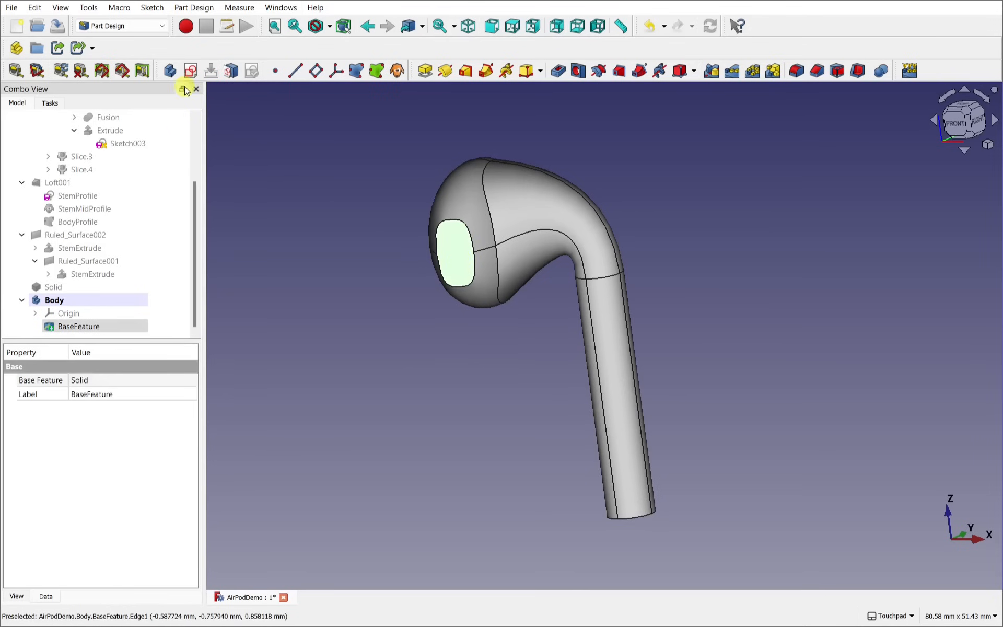
left_click(191, 72)
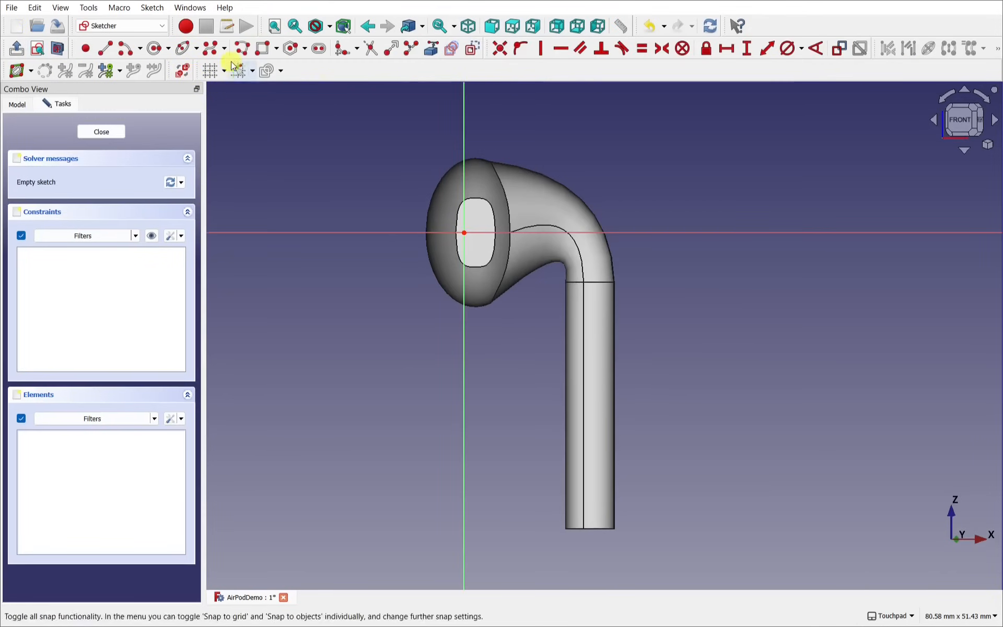
Step: Draw a small circle on the speaker face and close the sketch
left_click(155, 48)
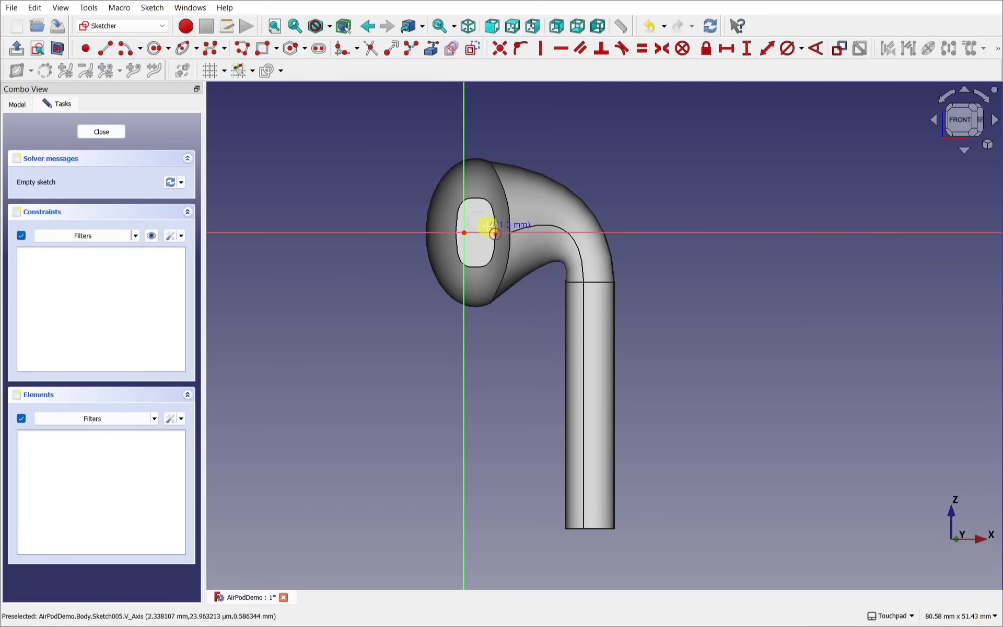
left_click(487, 225)
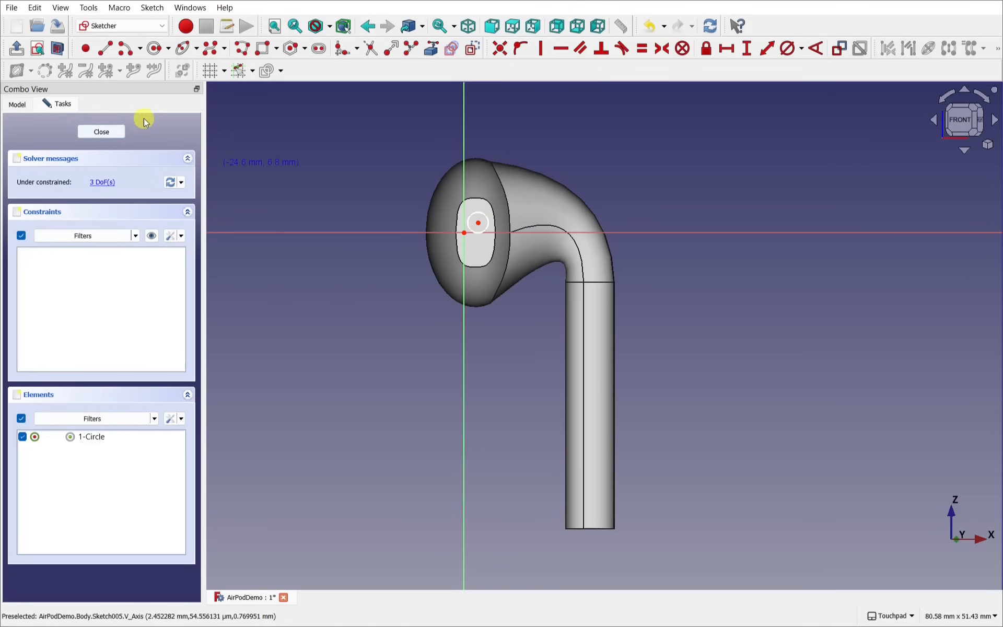
left_click(116, 130)
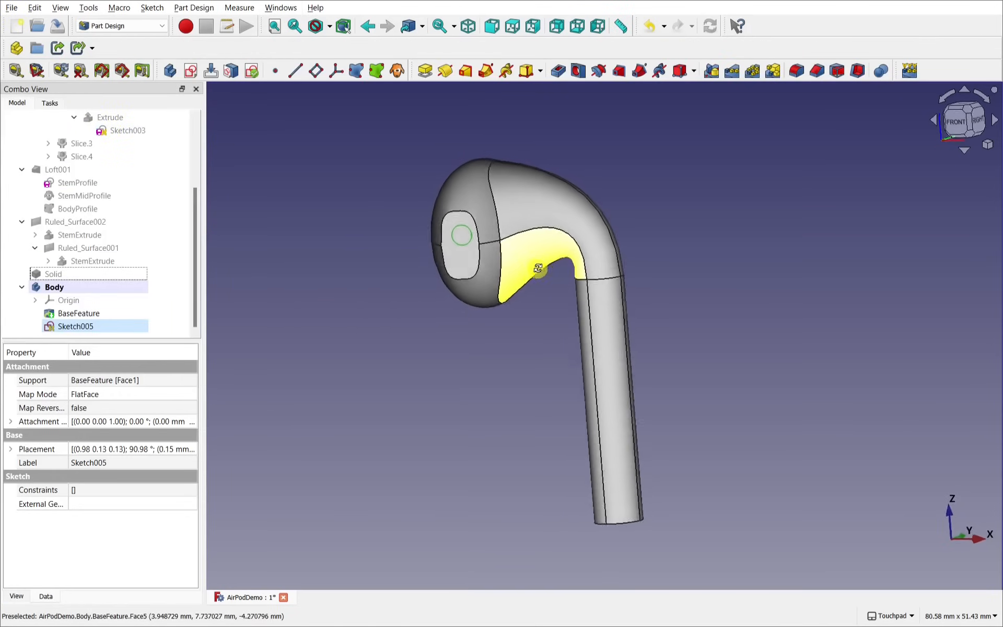
Step: Preview a 5 mm pocket from the circle, then cancel it and delete Sketch005
left_click(559, 69)
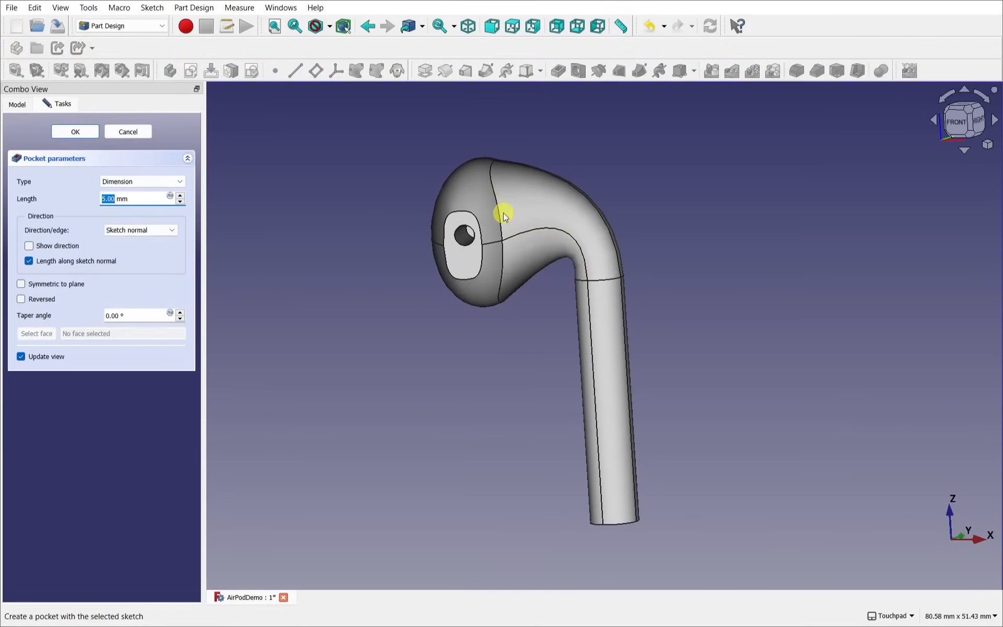
middle_click_drag(504, 213, 421, 264)
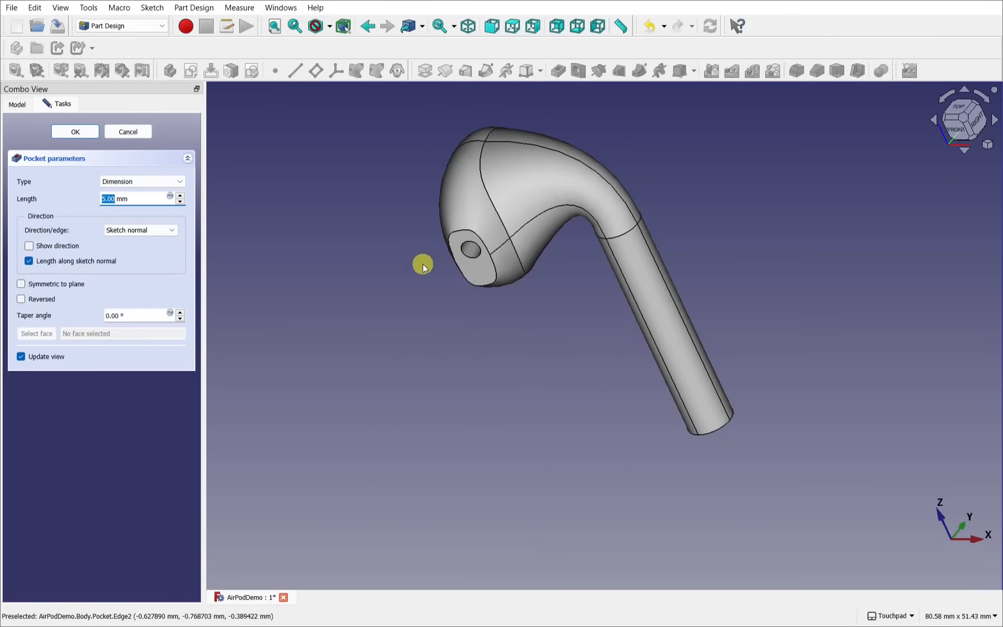
middle_click_drag(584, 355, 504, 266)
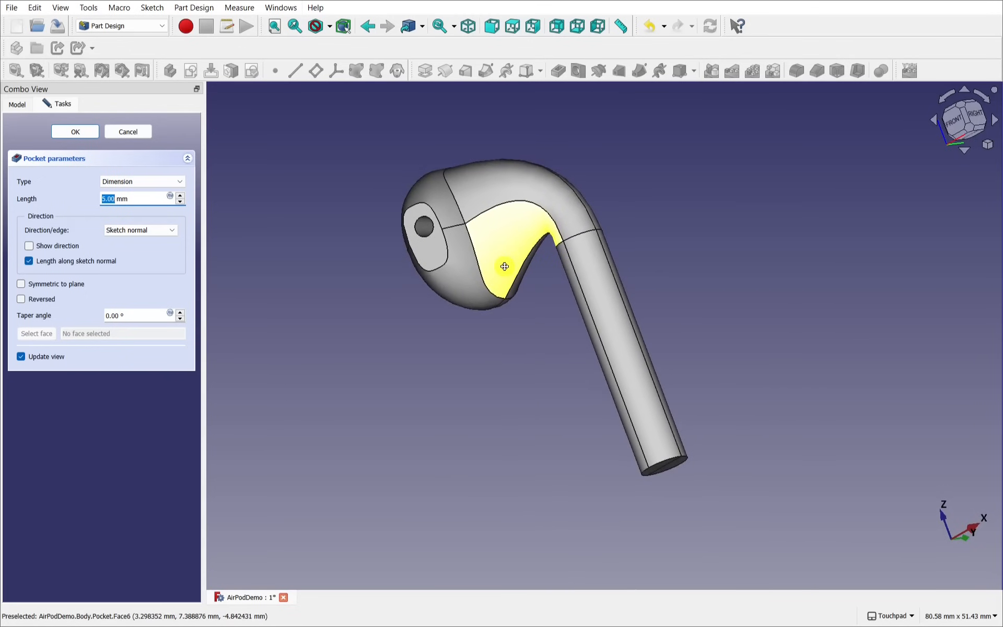
left_click(71, 330)
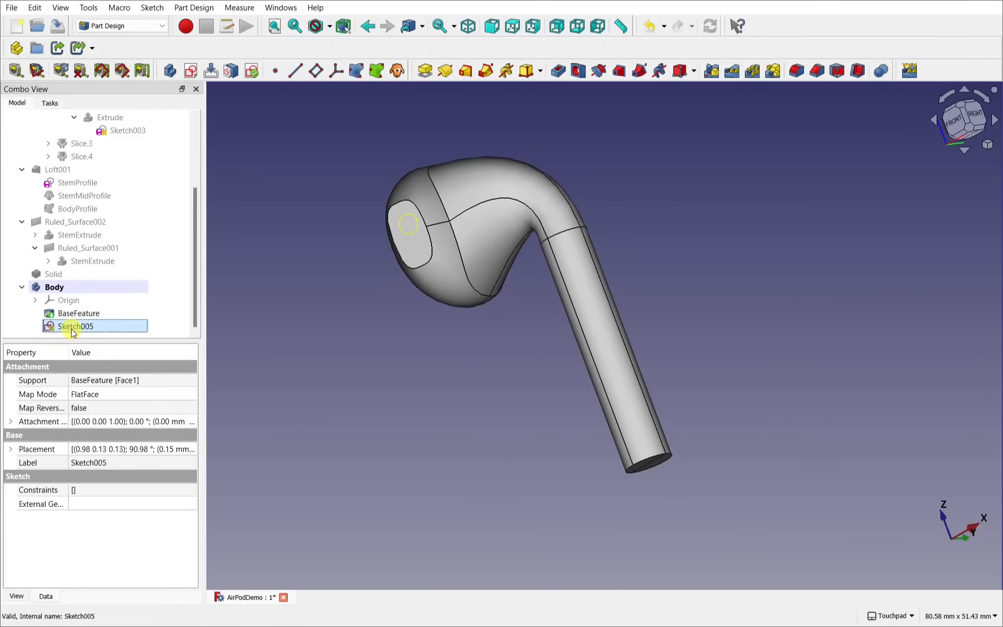
key("Delete")
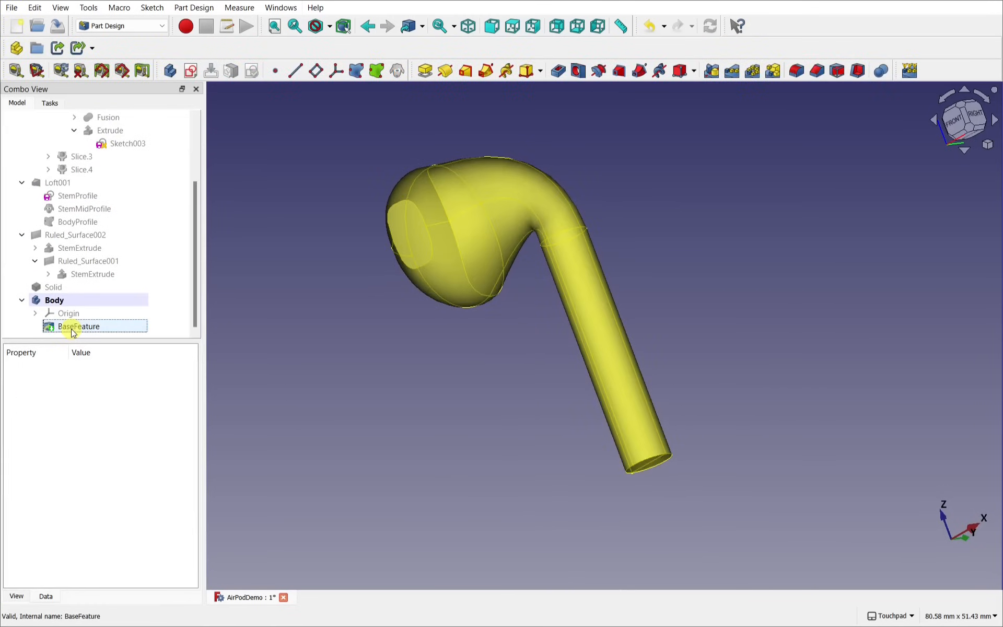
mouse_move(437, 374)
middle_mouse_down()
mouse_move(577, 254)
mouse_move(710, 242)
mouse_move(702, 235)
middle_mouse_up()
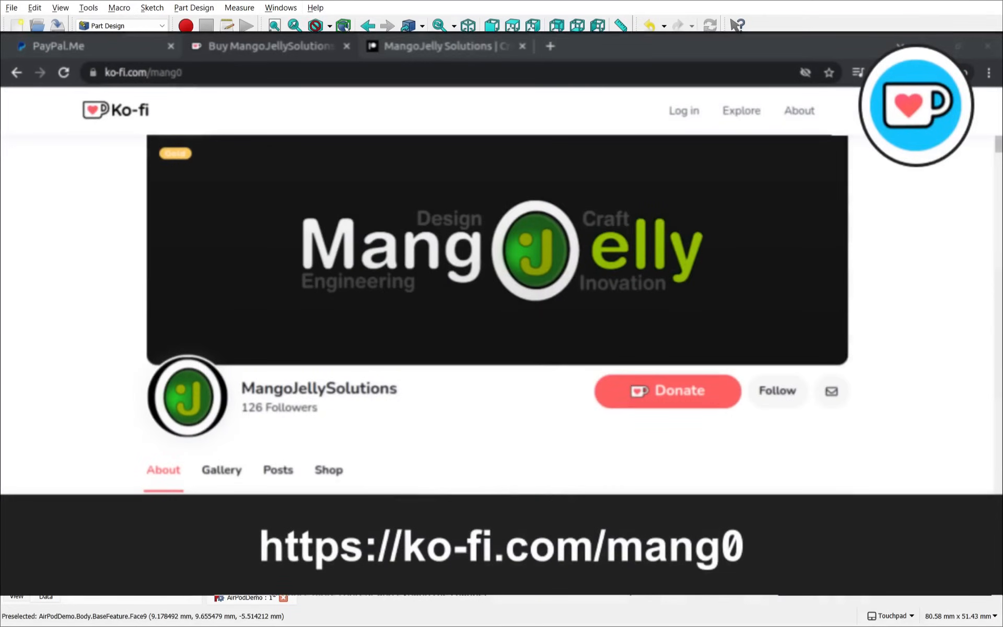